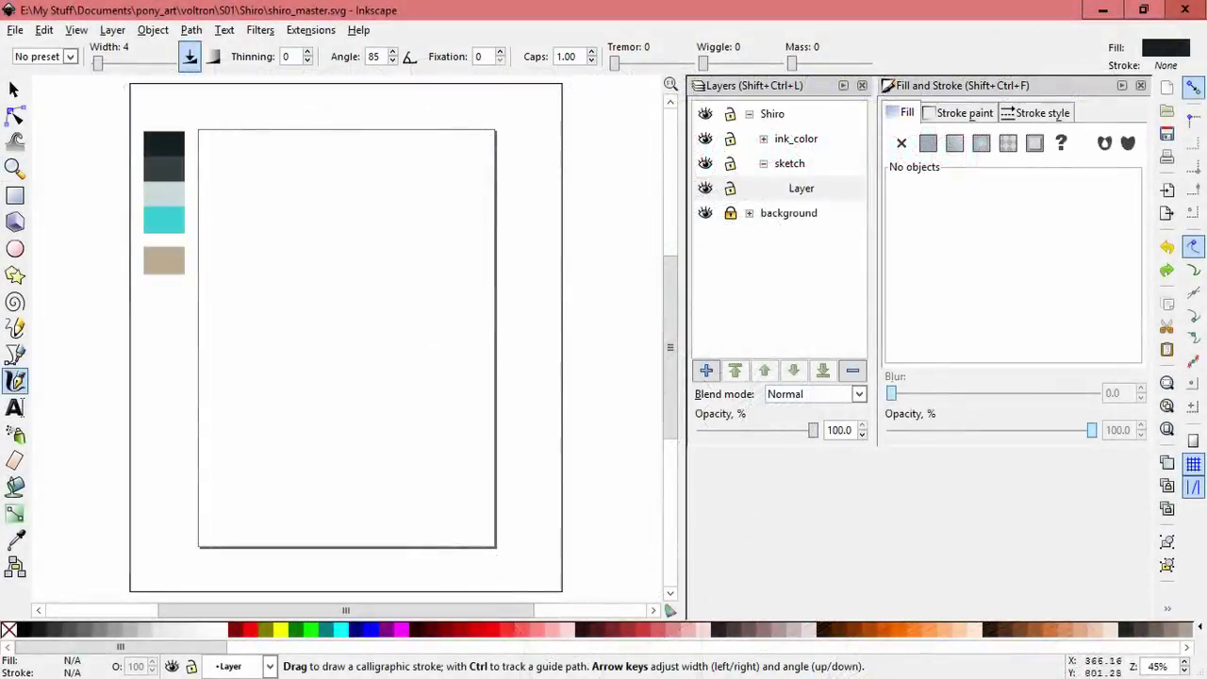
# Step: Clear the first attempt, then sketch the head circle with calligraphy arc strokes
pyautogui.hotkey('ctrl', 'z')
pyautogui.press('+')
pyautogui.moveTo(396, 189)
pyautogui.mouseDown()
pyautogui.moveTo(377, 174)
pyautogui.moveTo(391, 169)
pyautogui.mouseUp()
pyautogui.press('s')
pyautogui.hotkey('ctrl', 'a')
pyautogui.press('Delete')
pyautogui.press('c')
pyautogui.moveTo(354, 132); pyautogui.dragTo(345, 266)
pyautogui.moveTo(283, 137)
pyautogui.mouseDown()
pyautogui.moveTo(387, 226)
pyautogui.moveTo(351, 129)
pyautogui.mouseUp()
# Step: Group all the head strokes into one object with Ctrl+G
pyautogui.press('s')
pyautogui.hotkey('ctrl', 'a')
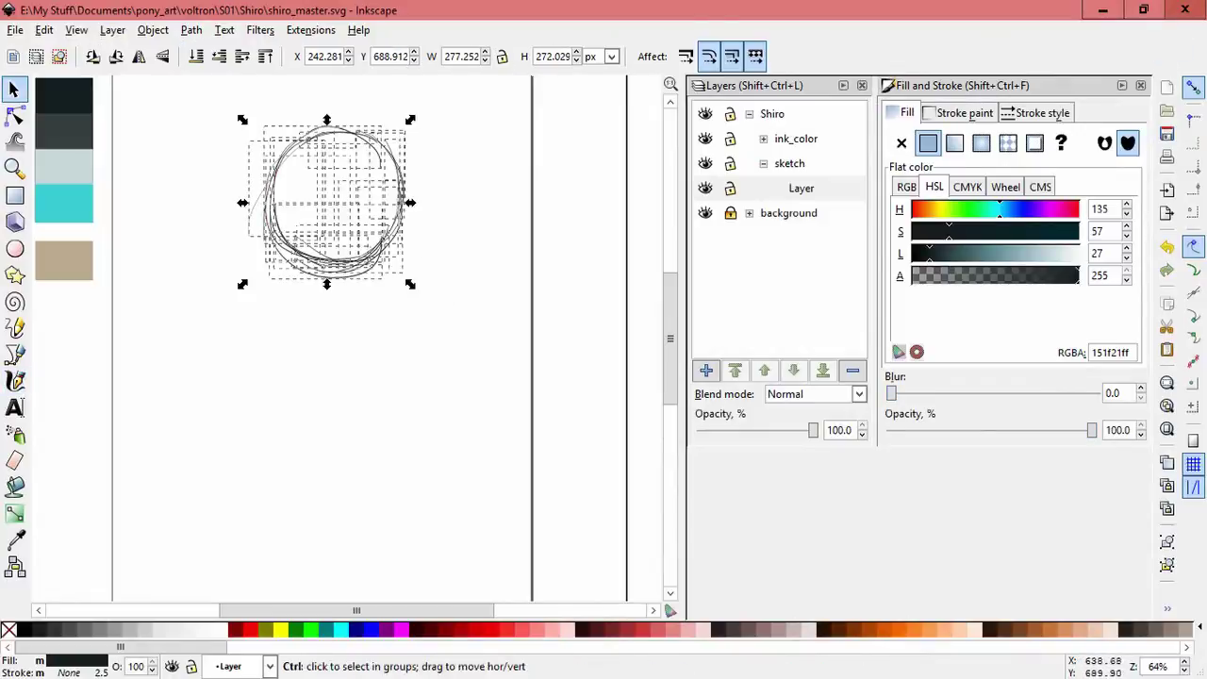
pyautogui.hotkey('ctrl', 'g')
pyautogui.press('Escape')
pyautogui.hotkey('ctrl', 'a')
pyautogui.press('Escape')
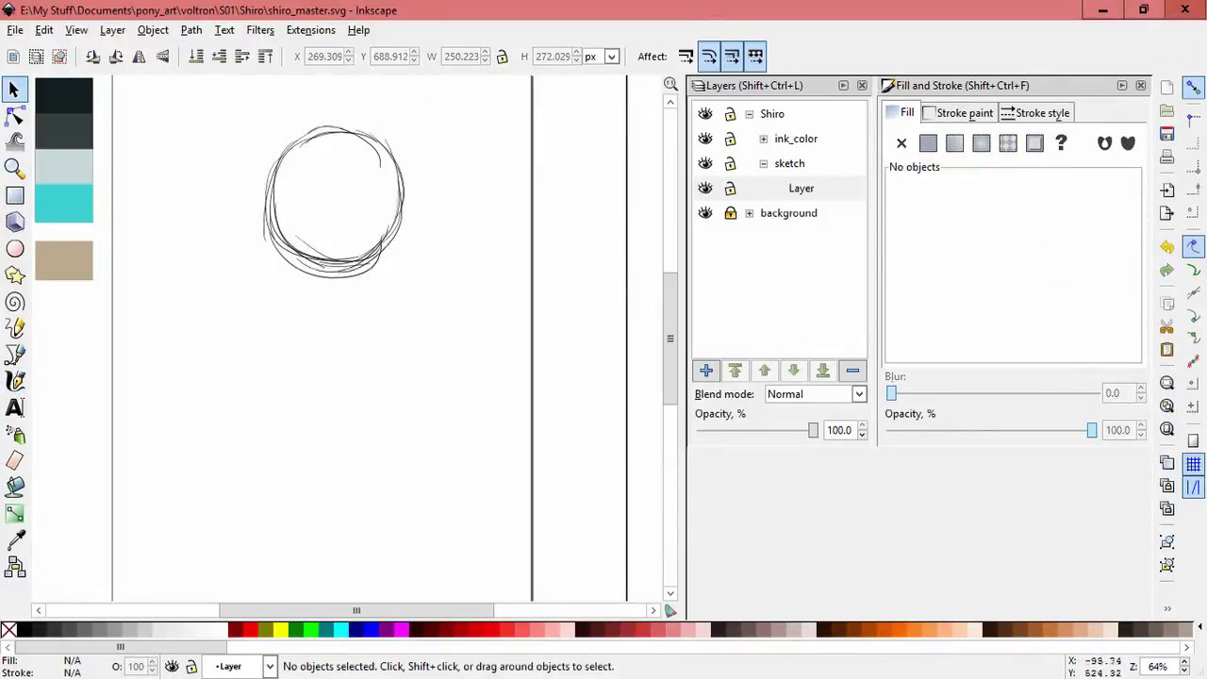
# Step: Sketch two shoulder circles below the head with long arm lines hanging from them
pyautogui.press('c')
pyautogui.moveTo(436, 281)
pyautogui.mouseDown()
pyautogui.moveTo(429, 356)
pyautogui.moveTo(438, 283)
pyautogui.mouseUp()
pyautogui.moveTo(325, 307)
pyautogui.mouseDown()
pyautogui.moveTo(350, 358)
pyautogui.moveTo(320, 305)
pyautogui.mouseUp()
pyautogui.scroll(-2, 377, 330)
pyautogui.moveTo(492, 274); pyautogui.dragTo(421, 496)
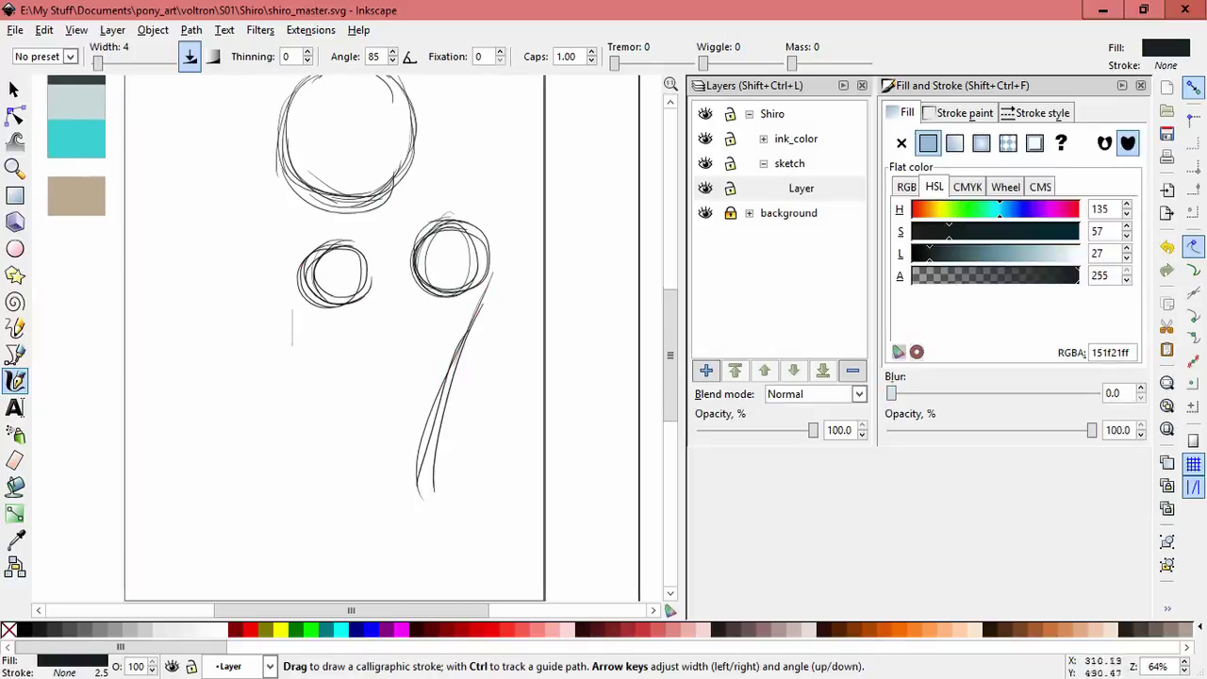
pyautogui.moveTo(292, 344); pyautogui.dragTo(320, 514)
pyautogui.moveTo(491, 275); pyautogui.dragTo(432, 492)
pyautogui.moveTo(300, 311); pyautogui.dragTo(316, 495)
pyautogui.moveTo(481, 467); pyautogui.dragTo(490, 518)
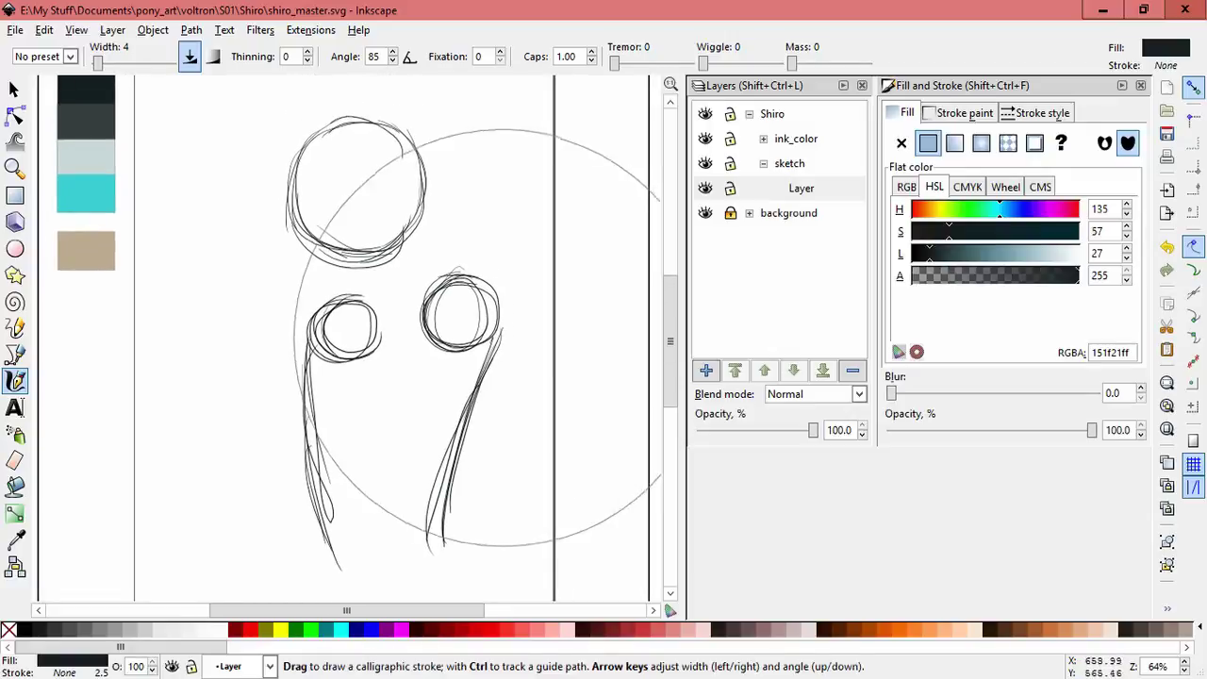
# Step: Add a new layer Layer#1 above the sketch and lock the sketch layer
pyautogui.hotkey('ctrl', 'shift', 'n')
pyautogui.press('Return')
pyautogui.moveTo(471, 269); pyautogui.dragTo(537, 311)
pyautogui.hotkey('ctrl', 'z')
pyautogui.click(806, 187)
# Step: On Layer#1, draw the upper arm strokes beside the right figure and tilt them
pyautogui.scroll(-1, 358, 340)
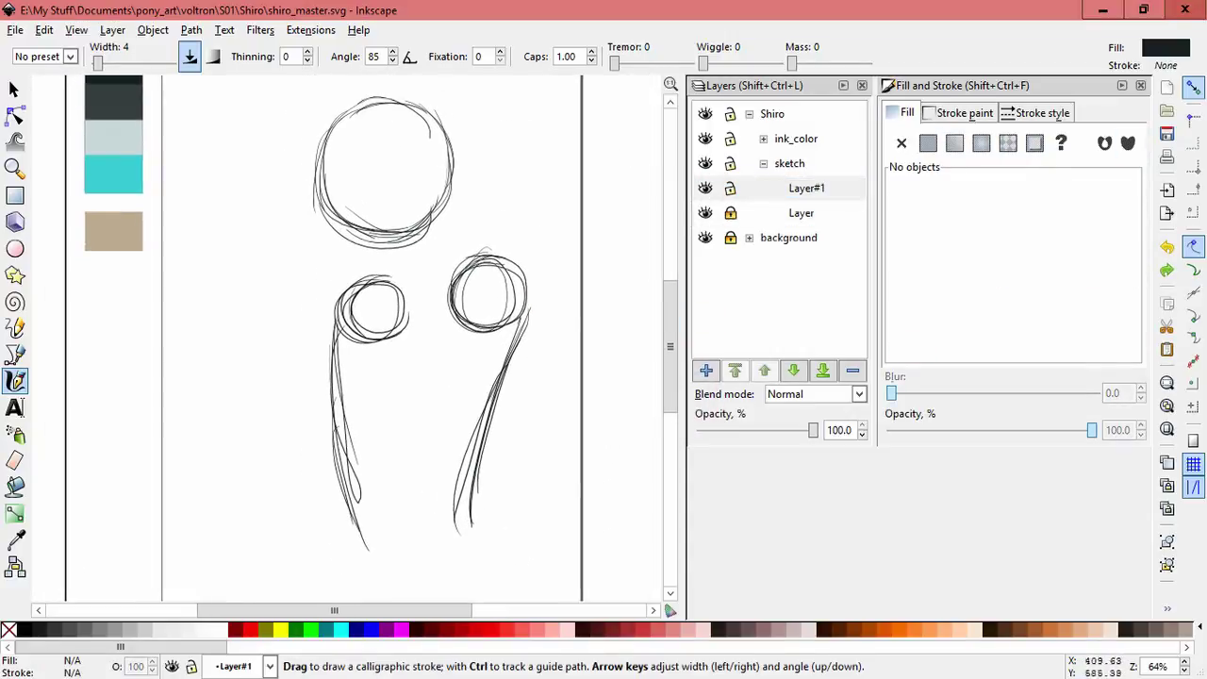
pyautogui.moveTo(455, 311); pyautogui.dragTo(535, 481)
pyautogui.moveTo(526, 282); pyautogui.dragTo(571, 436)
pyautogui.moveTo(572, 435); pyautogui.dragTo(543, 330)
pyautogui.moveTo(504, 367); pyautogui.dragTo(482, 526)
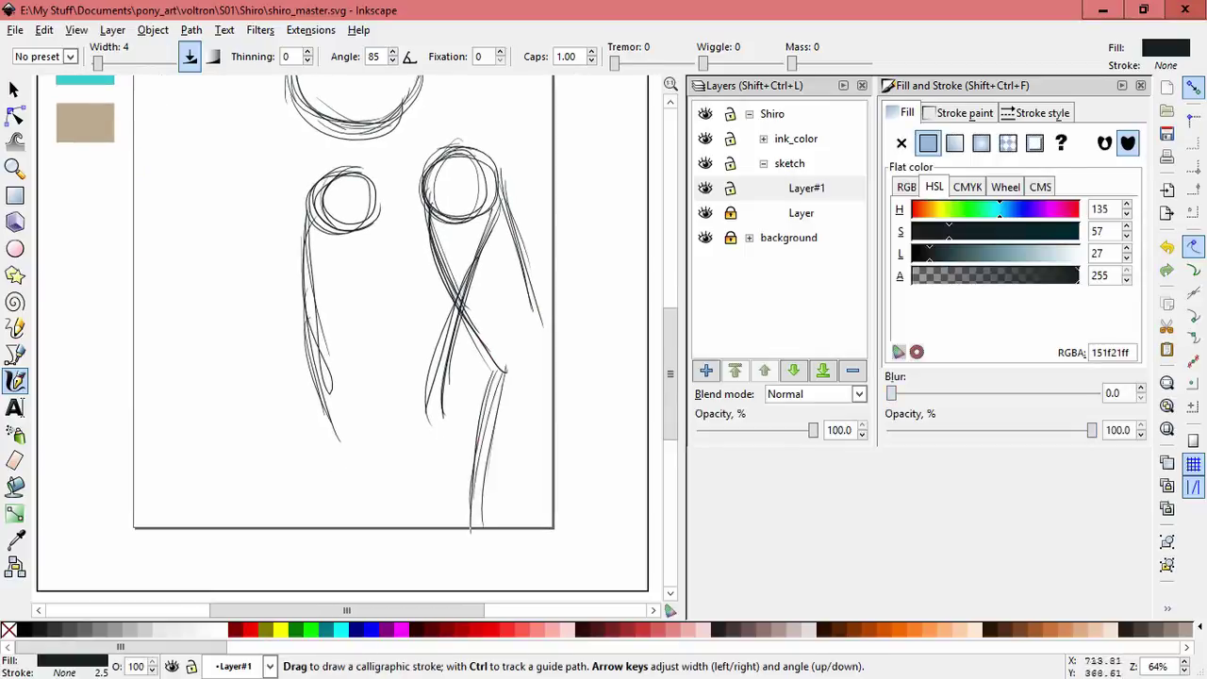
pyautogui.hotkey('ctrl', 'z')
pyautogui.scroll(3, 340, 339)
pyautogui.press('s')
pyautogui.hotkey('ctrl', 'a')
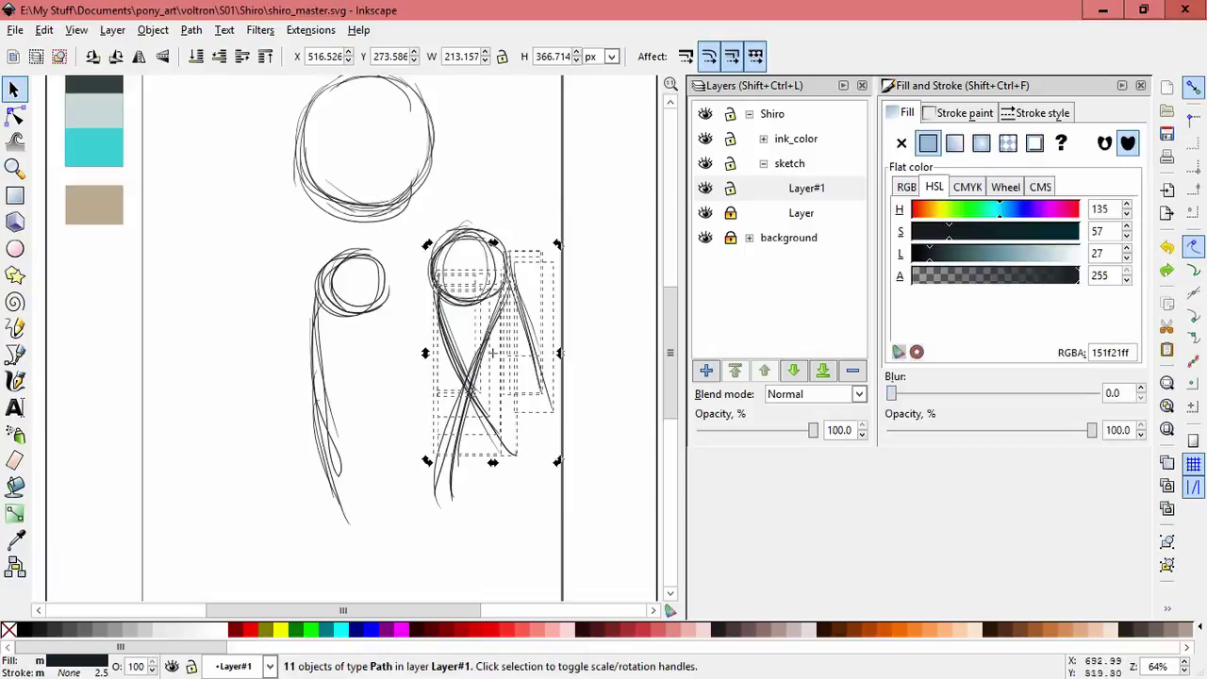
pyautogui.moveTo(490, 358); pyautogui.dragTo(528, 339)
pyautogui.press('Escape')
# Step: Sketch the elbow circle and two forearm lines running down-left from it
pyautogui.press('c')
pyautogui.moveTo(565, 392)
pyautogui.mouseDown()
pyautogui.moveTo(592, 403)
pyautogui.moveTo(568, 389)
pyautogui.mouseUp()
pyautogui.moveTo(500, 241); pyautogui.dragTo(581, 354)
pyautogui.moveTo(528, 266); pyautogui.dragTo(607, 387)
pyautogui.scroll(-2, 559, 353)
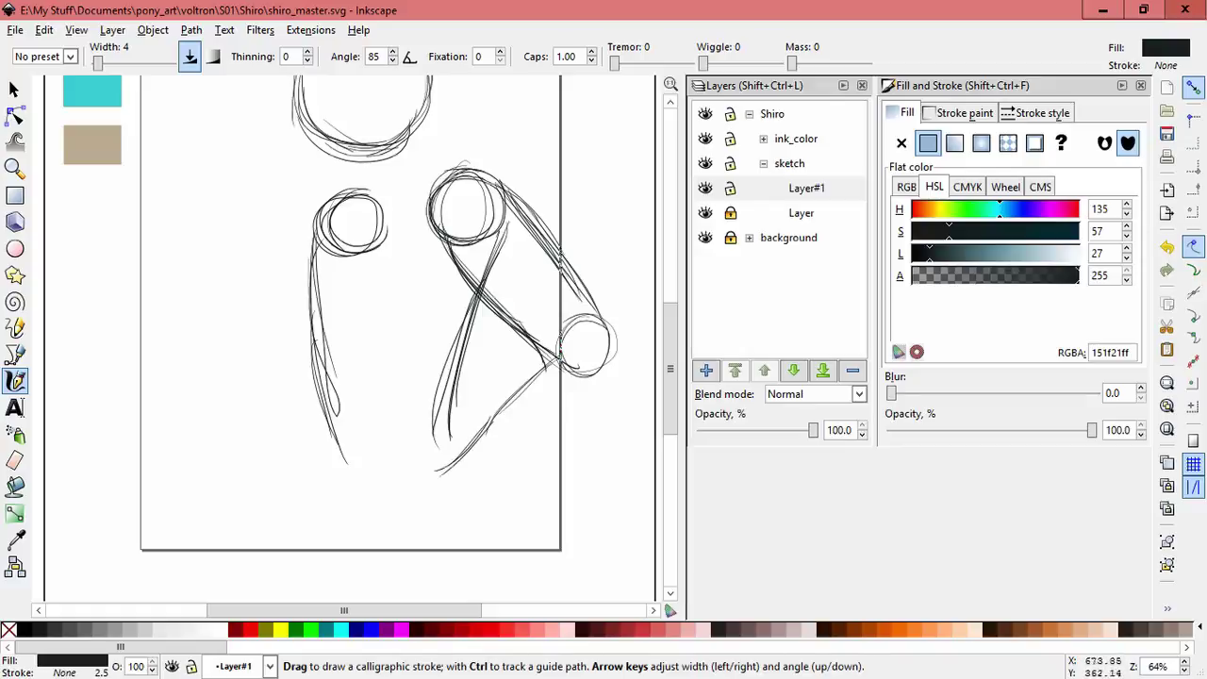
pyautogui.moveTo(614, 351); pyautogui.dragTo(533, 500)
pyautogui.moveTo(615, 396); pyautogui.dragTo(468, 518)
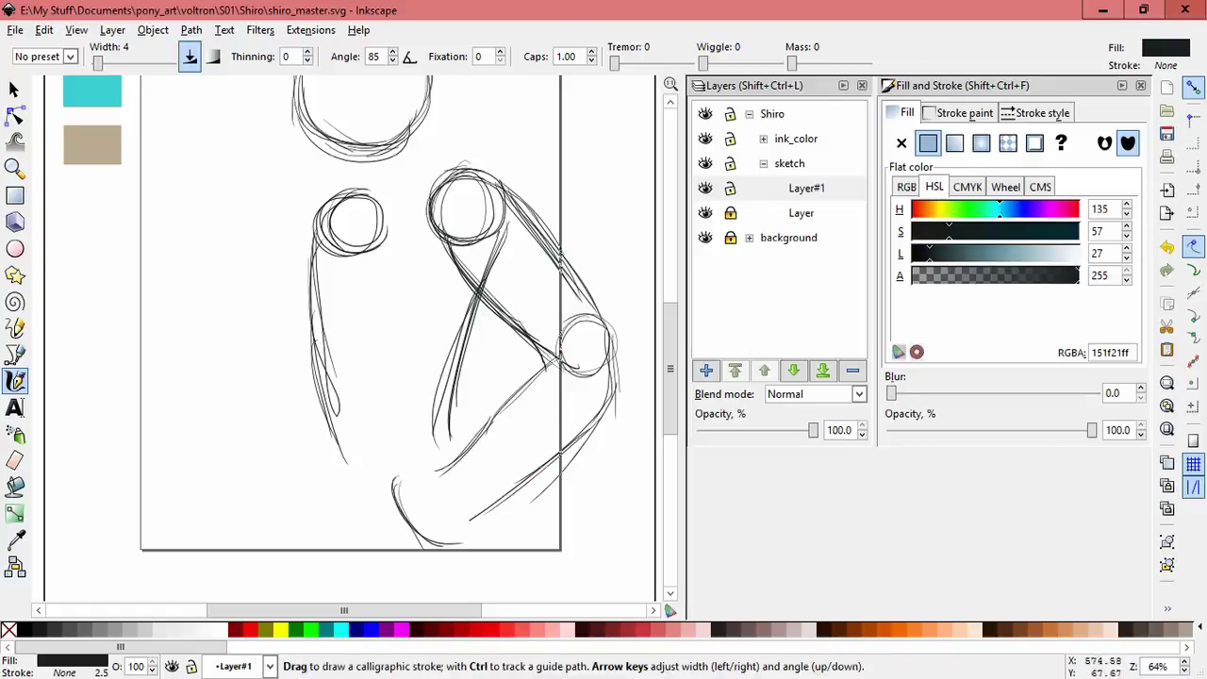
# Step: Draw a blocky box-shaped hand at the end of the forearm
pyautogui.moveTo(437, 479); pyautogui.dragTo(406, 508)
pyautogui.moveTo(406, 513); pyautogui.dragTo(470, 542)
pyautogui.moveTo(435, 477); pyautogui.dragTo(493, 472)
pyautogui.moveTo(493, 472)
pyautogui.mouseDown()
pyautogui.moveTo(455, 535)
pyautogui.moveTo(436, 480)
pyautogui.moveTo(444, 445)
pyautogui.mouseUp()
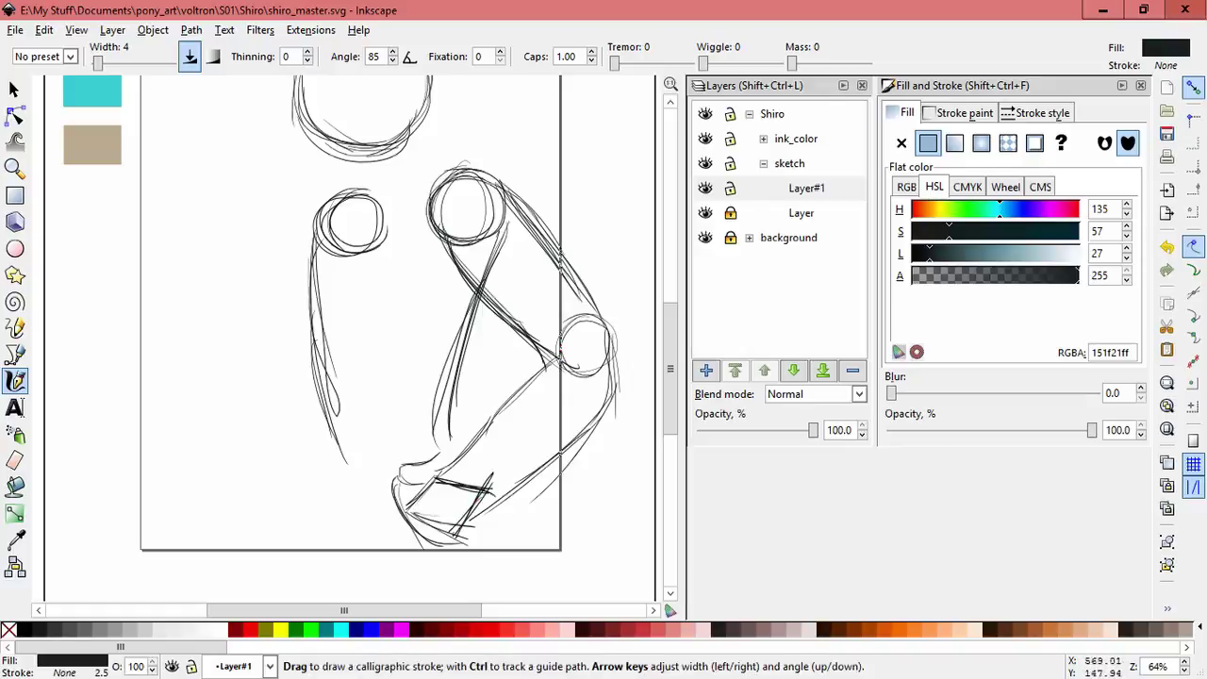
pyautogui.moveTo(432, 523); pyautogui.dragTo(474, 546)
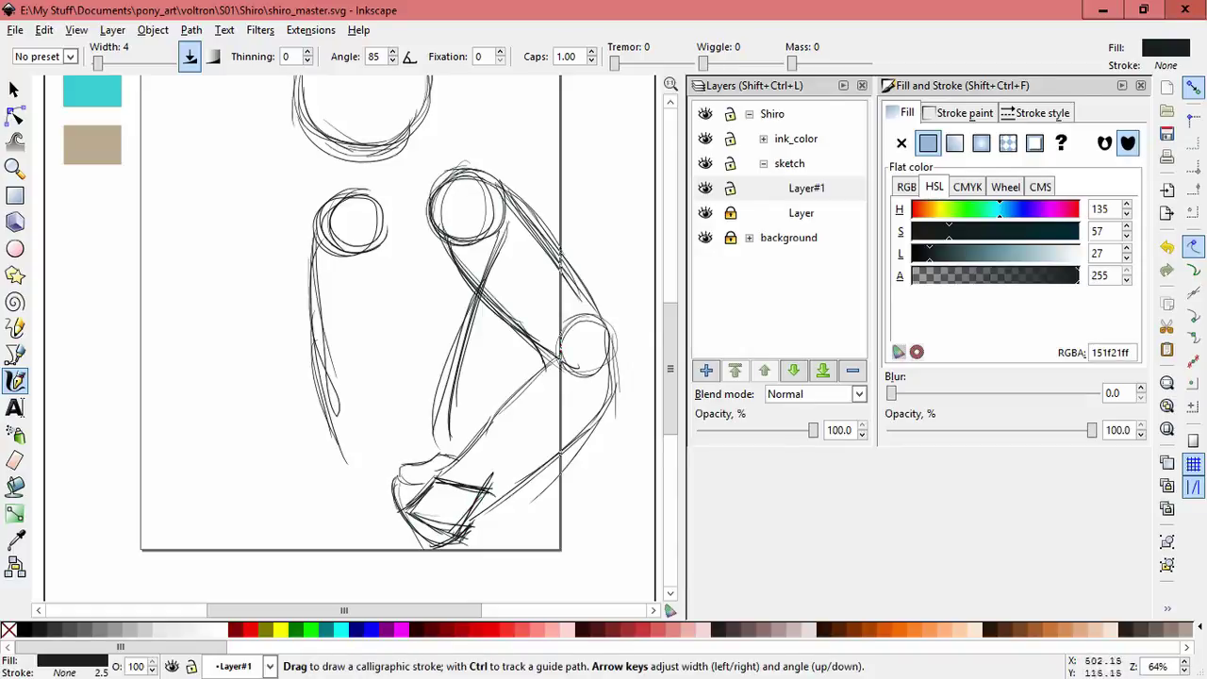
# Step: Move the whole arm sketch left and enlarge it to about 112%
pyautogui.press('space')
pyautogui.moveTo(409, 484); pyautogui.dragTo(391, 511)
pyautogui.hotkey('ctrl', 'a')
pyautogui.moveTo(577, 299); pyautogui.dragTo(543, 297)
pyautogui.moveTo(388, 495); pyautogui.dragTo(365, 531)
pyautogui.press('Escape')
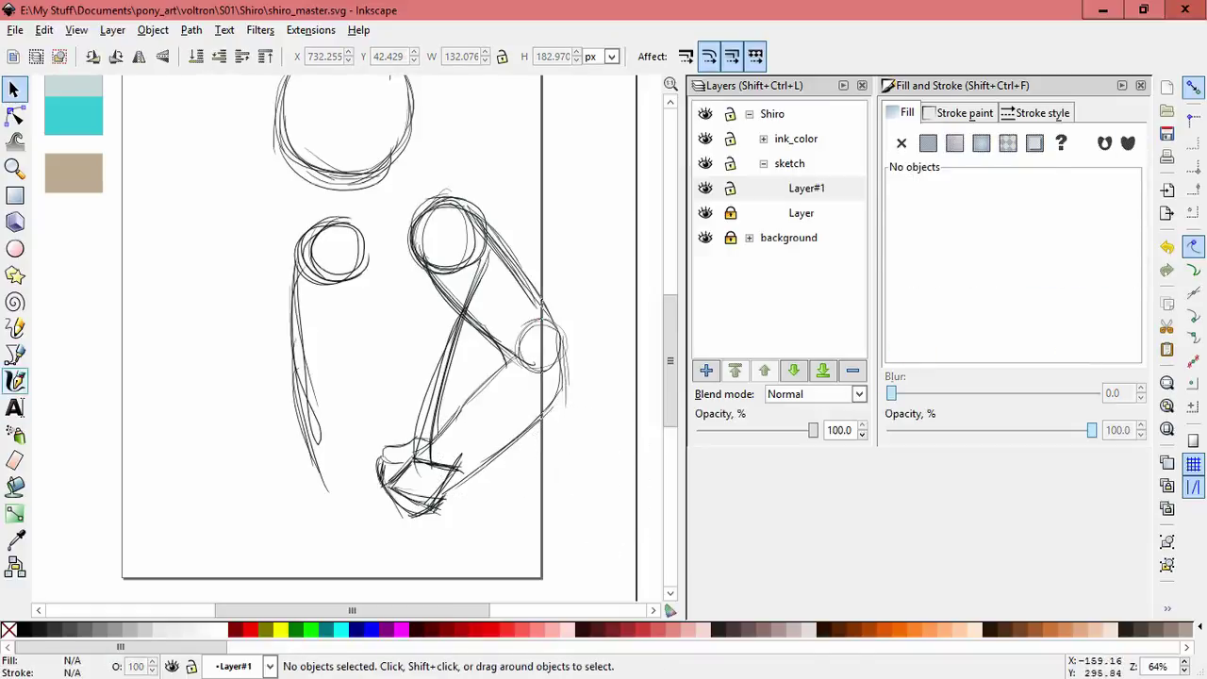
pyautogui.click(15, 380)
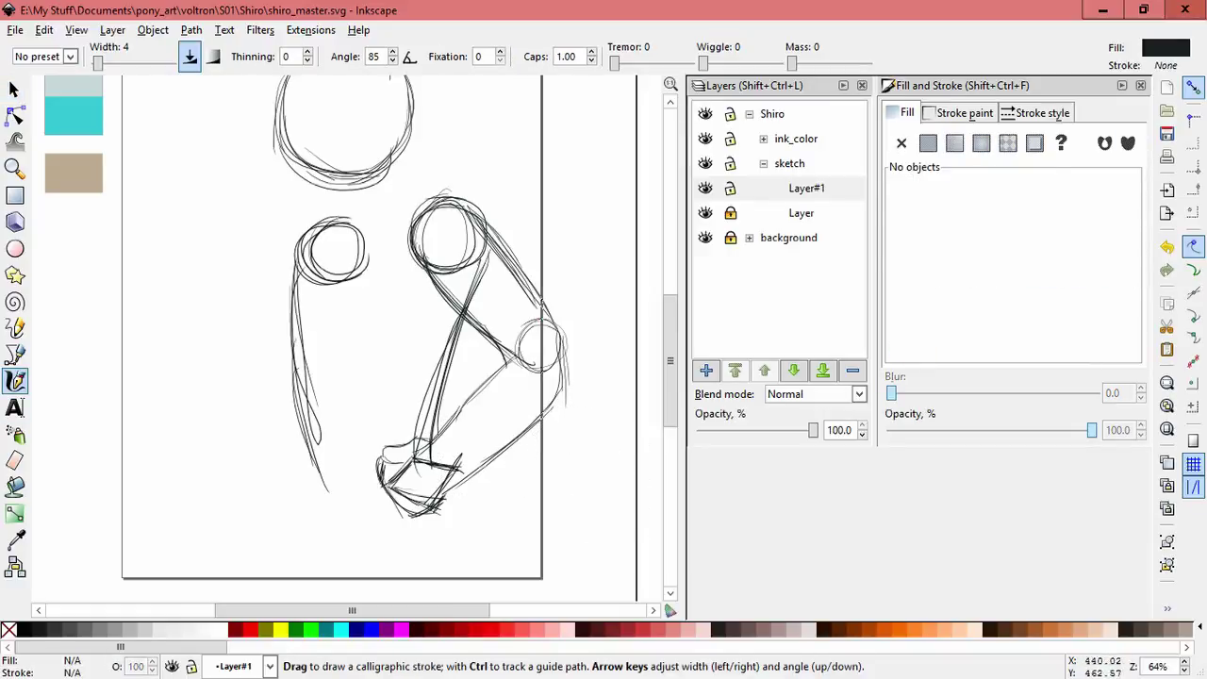
pyautogui.press('s')
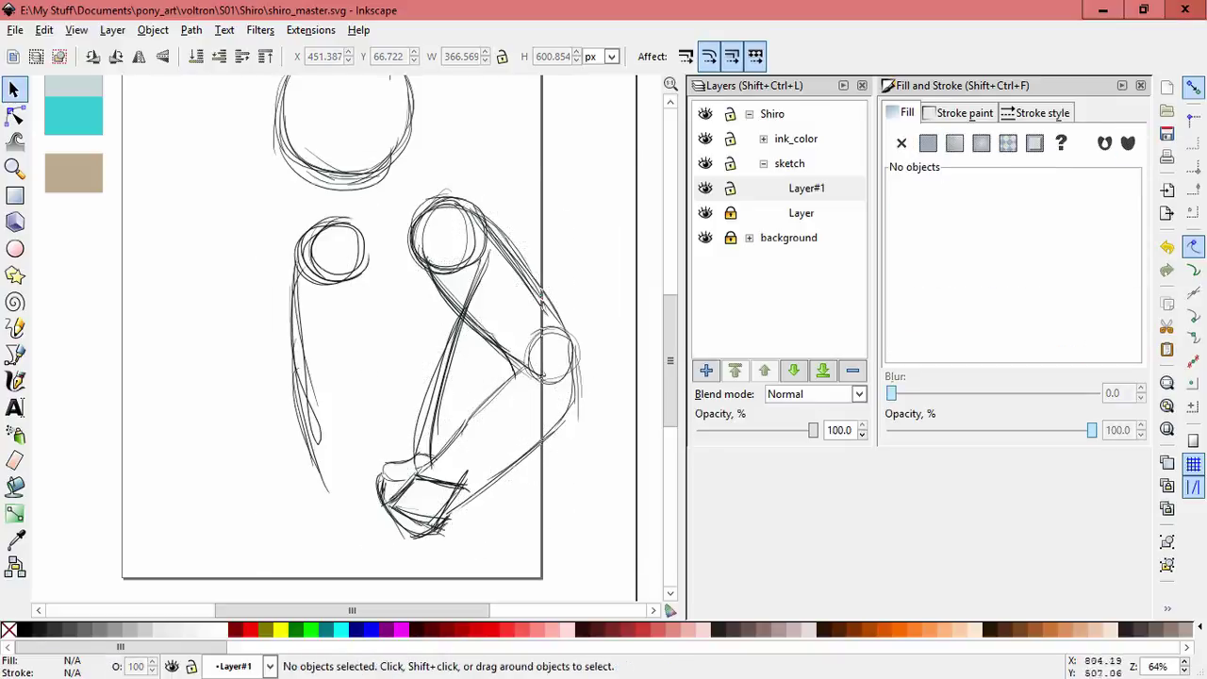
pyautogui.press('Escape')
# Step: Lock Layer#1, unlock the sketch layer, and nudge the head circle group slightly down
pyautogui.scroll(2, 424, 330)
pyautogui.click(729, 188)
pyautogui.click(730, 213)
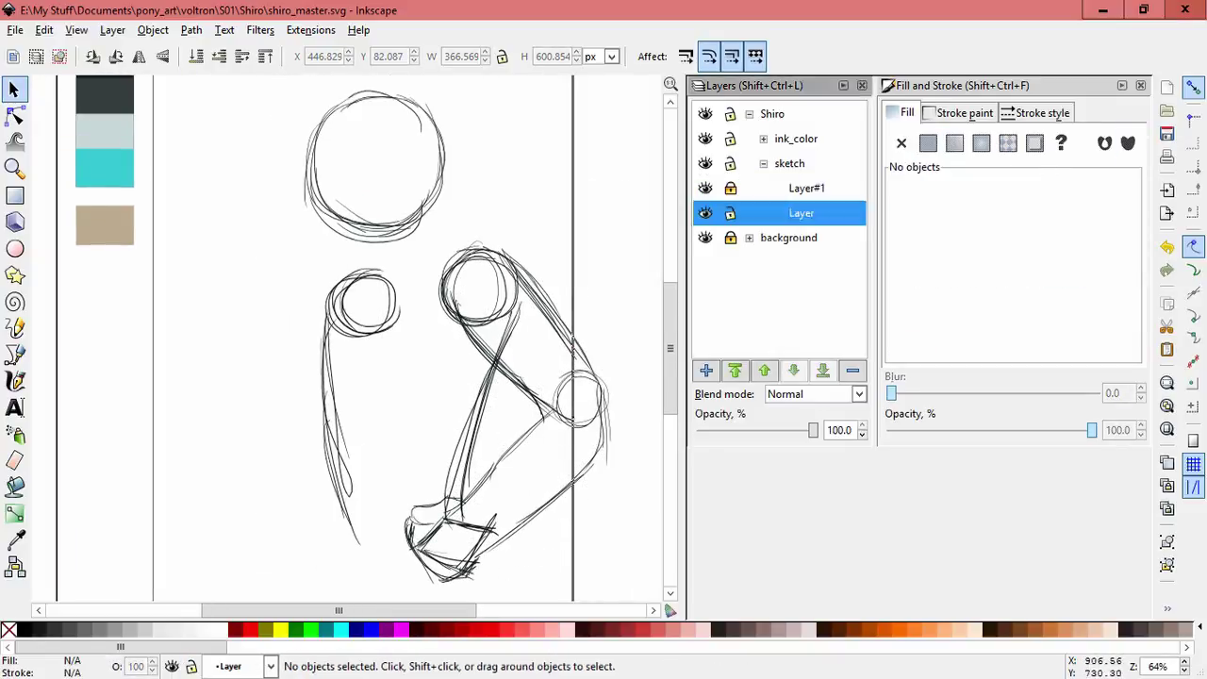
pyautogui.scroll(2, 425, 329)
pyautogui.click(485, 241)
pyautogui.moveTo(488, 243); pyautogui.dragTo(486, 251)
pyautogui.press('Escape')
pyautogui.scroll(-3, 210, 380)
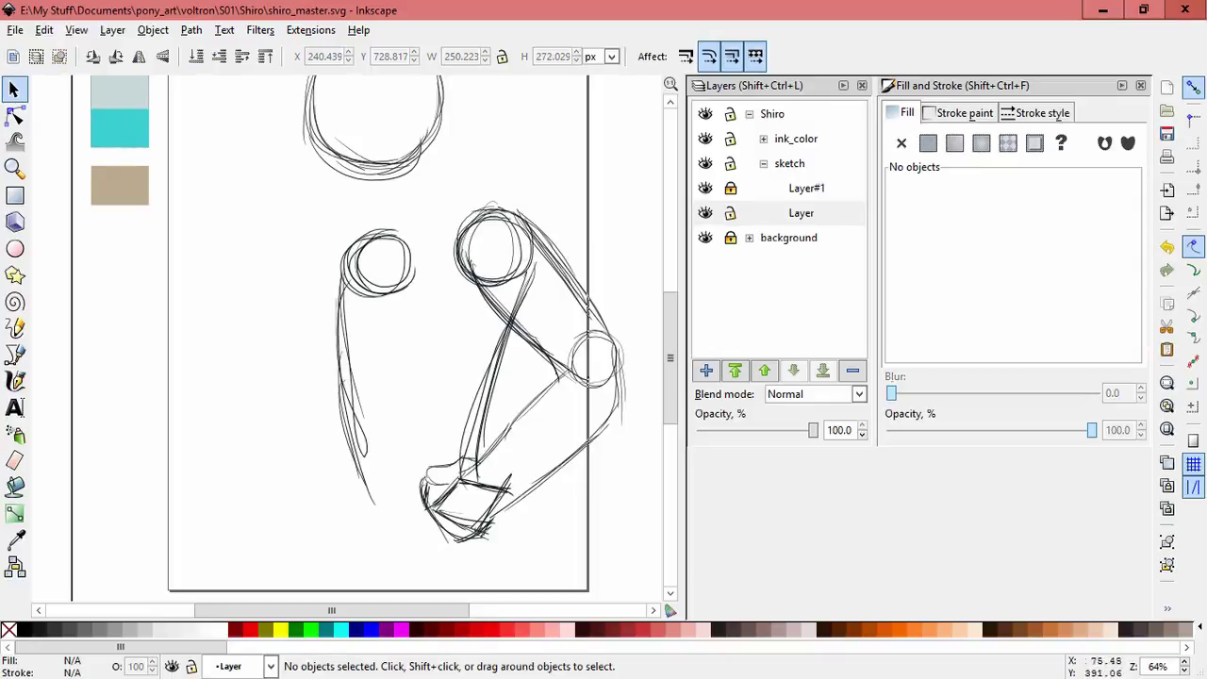
# Step: Lock the original sketch layer and add a new layer, Layer#2, above Layer#1
pyautogui.press('c')
pyautogui.click(730, 213)
pyautogui.click(806, 187)
pyautogui.hotkey('ctrl', 'shift', 'n')
pyautogui.press('Return')
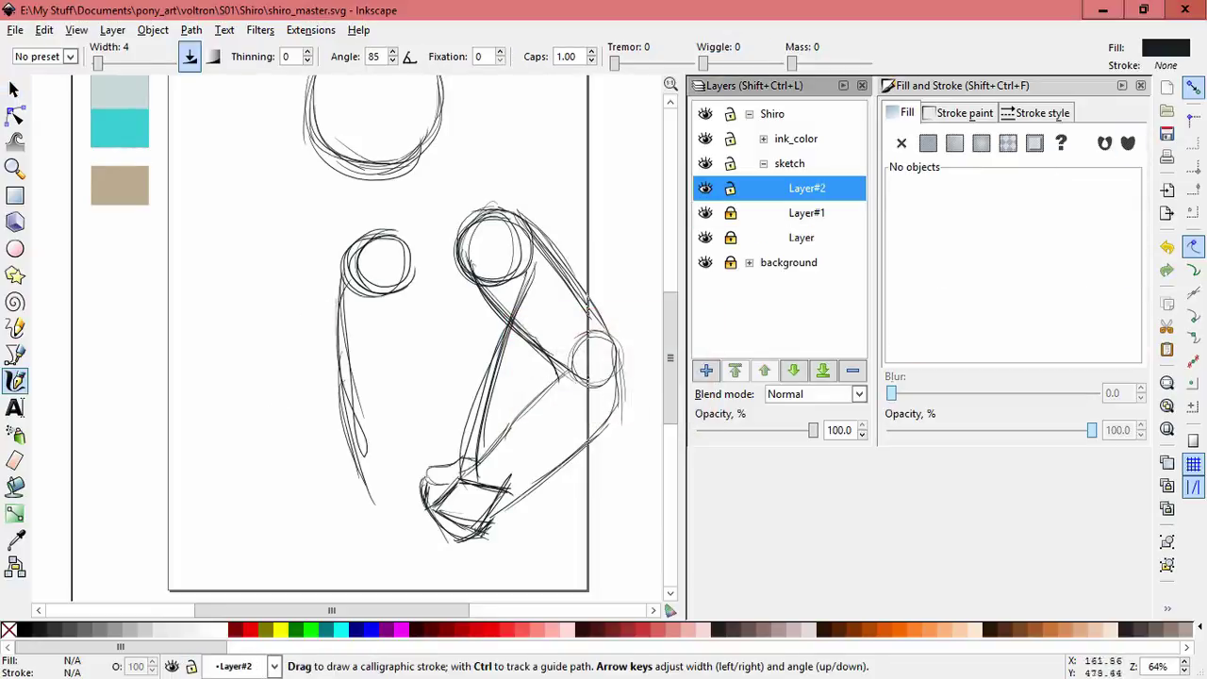
# Step: Sketch the left upper arm and forearm with several calligraphy strokes
pyautogui.moveTo(250, 398)
pyautogui.mouseDown()
pyautogui.moveTo(345, 254)
pyautogui.moveTo(288, 320)
pyautogui.mouseUp()
pyautogui.moveTo(262, 375); pyautogui.dragTo(368, 245)
pyautogui.moveTo(292, 313); pyautogui.dragTo(374, 239)
pyautogui.moveTo(265, 384); pyautogui.dragTo(324, 271)
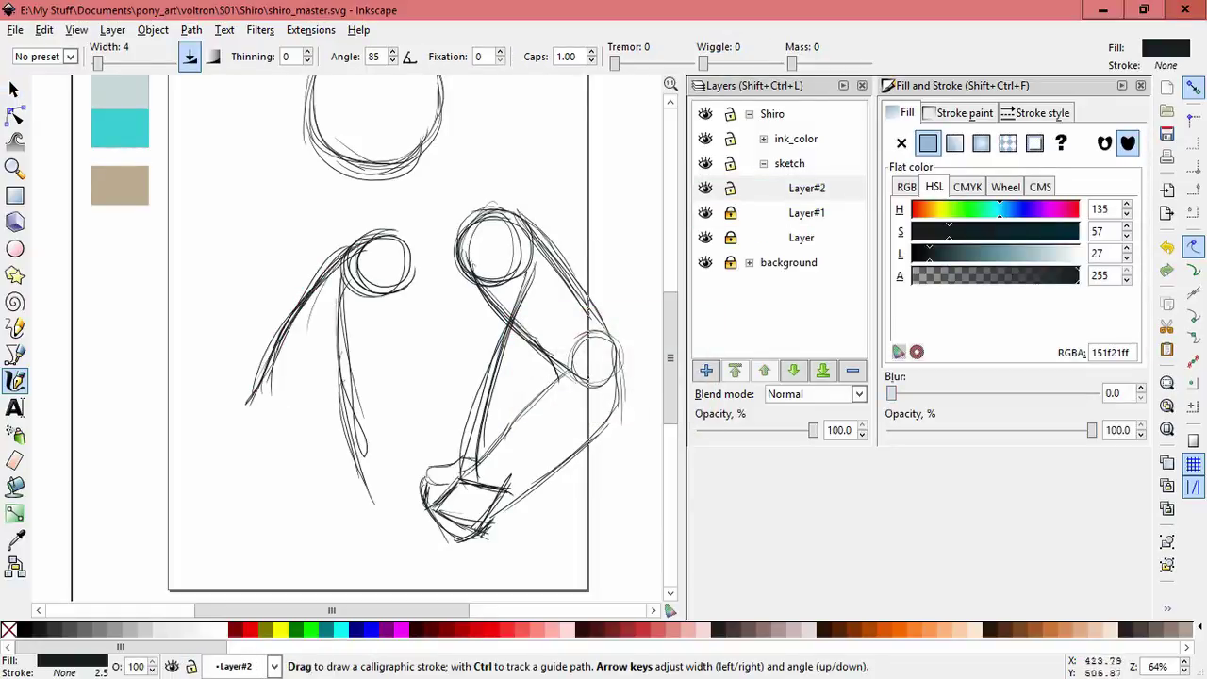
pyautogui.moveTo(273, 449); pyautogui.dragTo(399, 308)
pyautogui.moveTo(259, 430); pyautogui.dragTo(284, 480)
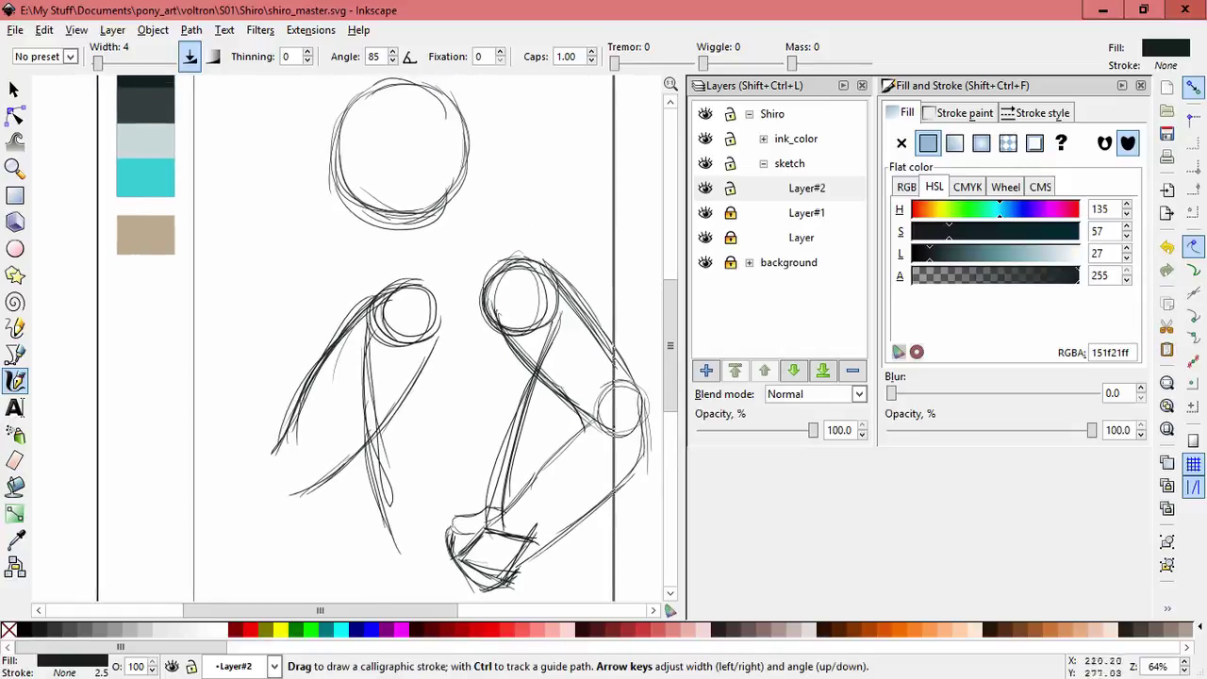
pyautogui.moveTo(177, 320); pyautogui.dragTo(271, 461)
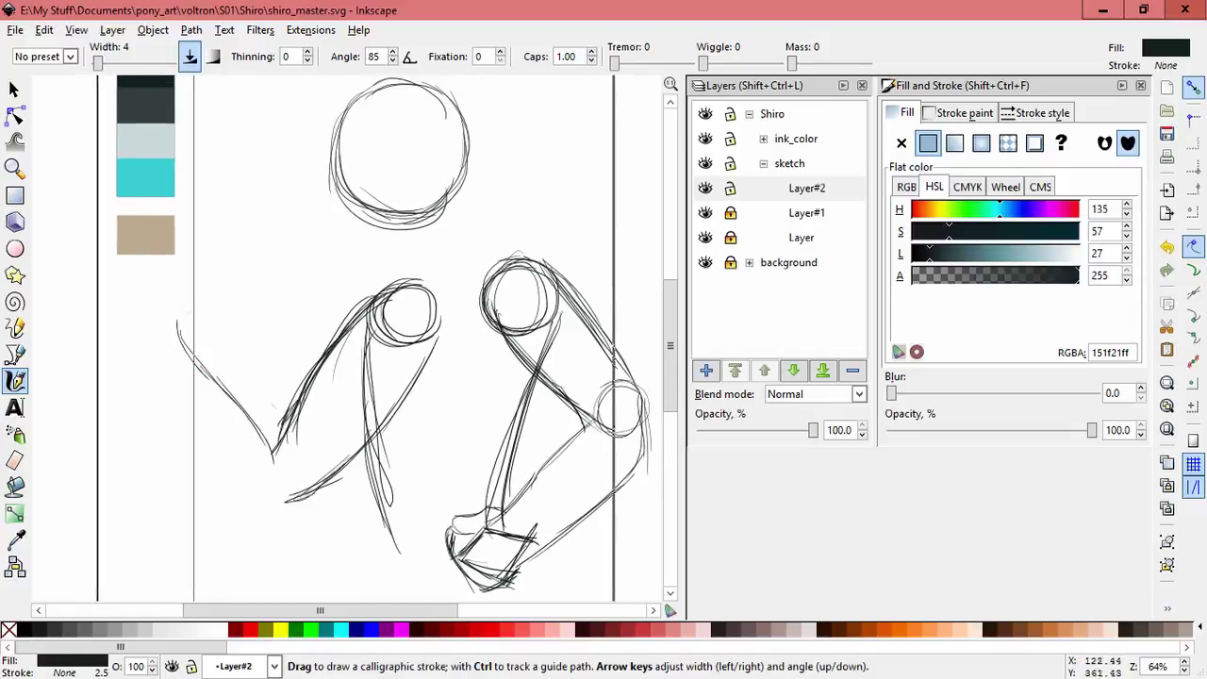
pyautogui.moveTo(144, 379)
pyautogui.mouseDown()
pyautogui.moveTo(241, 502)
pyautogui.moveTo(303, 519)
pyautogui.moveTo(293, 435)
pyautogui.mouseUp()
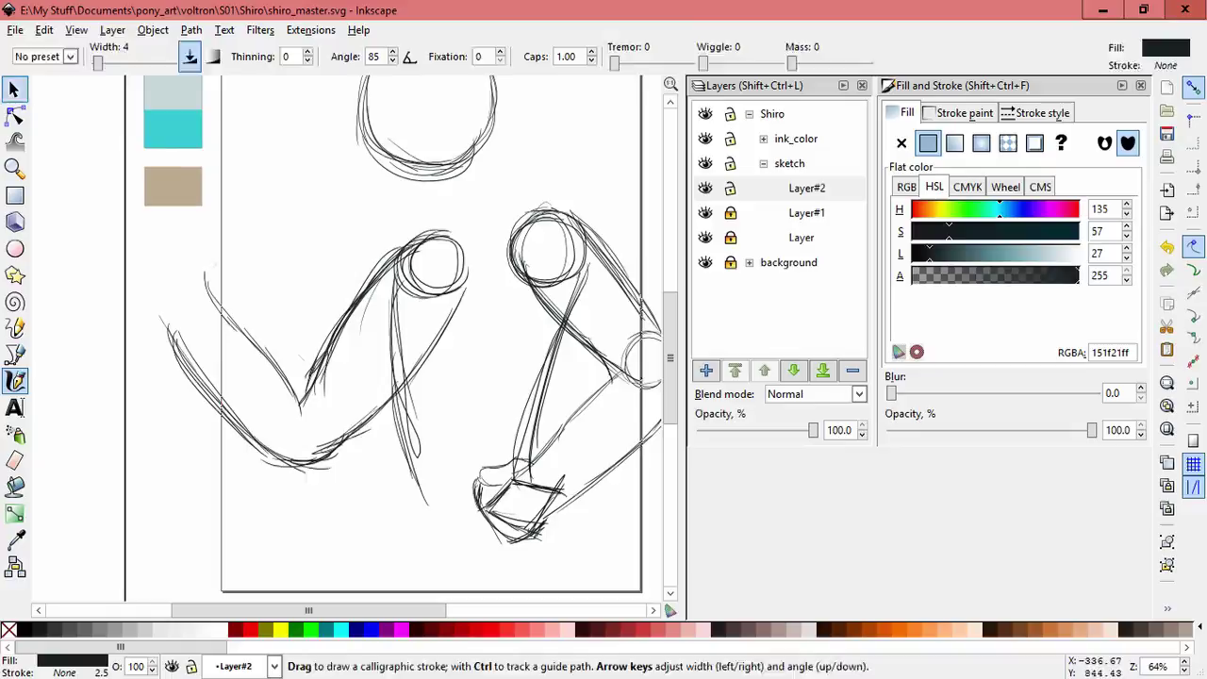
# Step: Find and delete the faint stray stroke near the arm
pyautogui.press('space')
pyautogui.press('Escape')
pyautogui.click(304, 277)
pyautogui.click(350, 329)
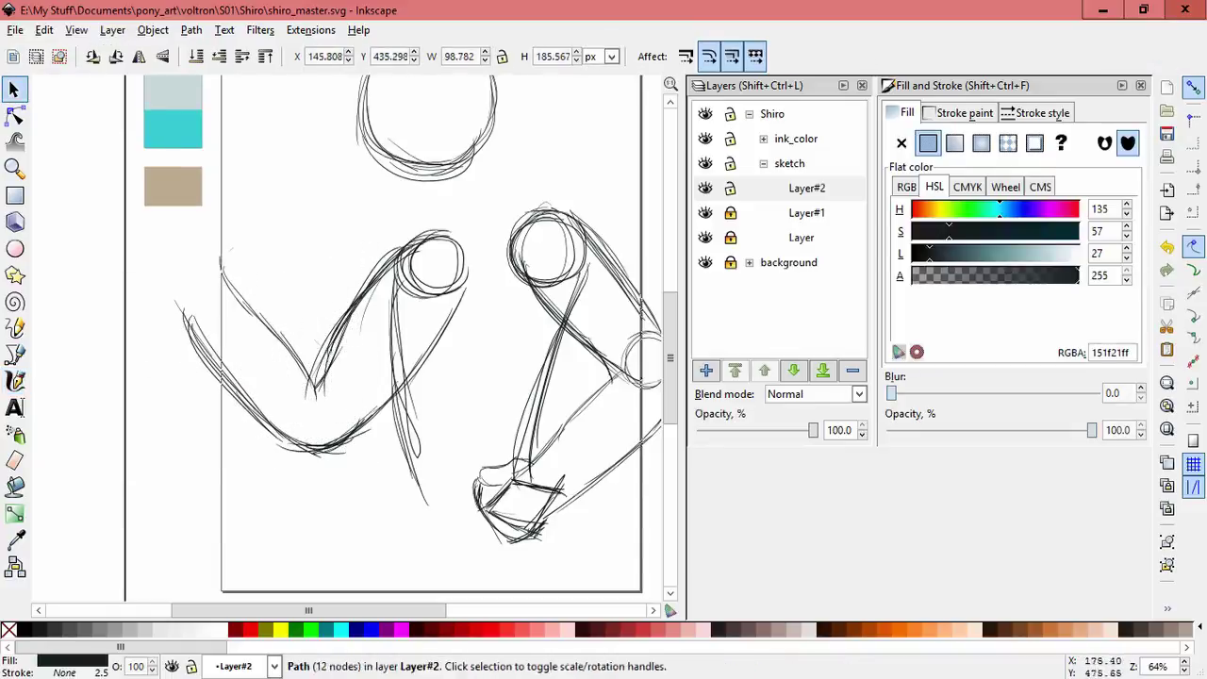
pyautogui.press('Escape')
pyautogui.click(366, 301)
pyautogui.press('Delete')
# Step: Shift one sketch path slightly and delete the long left stroke
pyautogui.moveTo(274, 320); pyautogui.dragTo(286, 312)
pyautogui.press('Escape')
pyautogui.click(188, 325)
pyautogui.press('Delete')
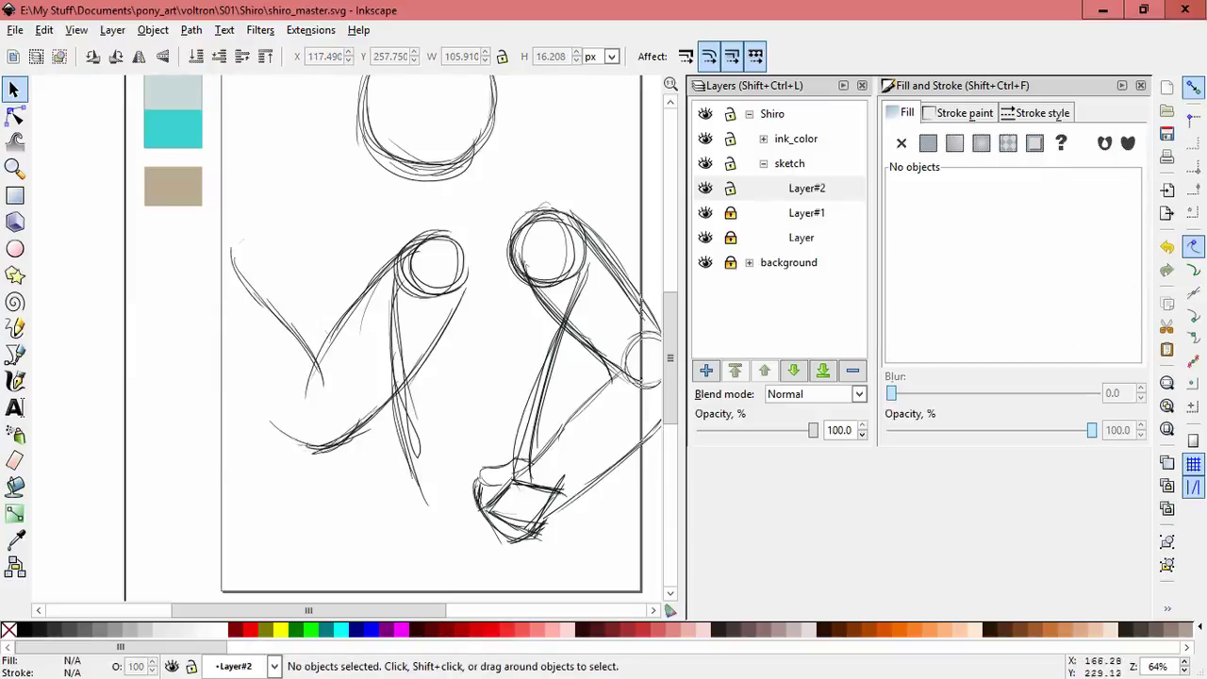
# Step: Redraw a stroke on the left arm and add its lower curve
pyautogui.moveTo(205, 225); pyautogui.dragTo(347, 398)
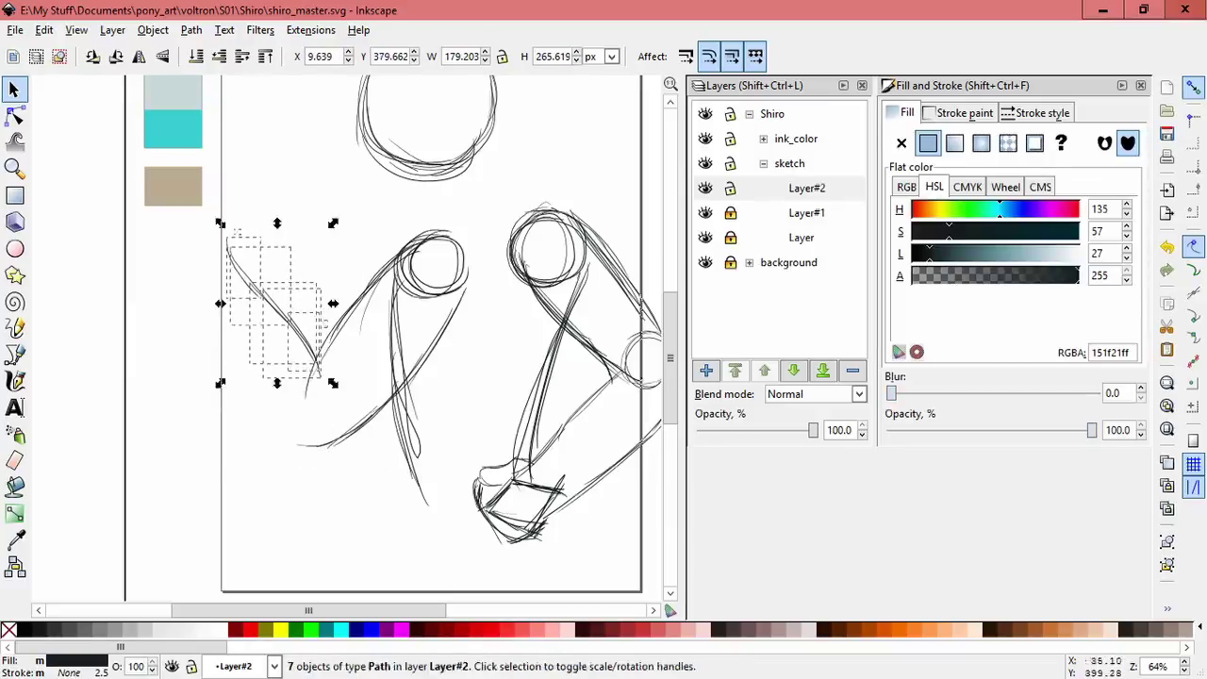
pyautogui.press('Escape')
pyautogui.press('c')
pyautogui.moveTo(188, 268)
pyautogui.mouseDown()
pyautogui.moveTo(273, 425)
pyautogui.moveTo(323, 443)
pyautogui.mouseUp()
pyautogui.moveTo(264, 416); pyautogui.dragTo(337, 454)
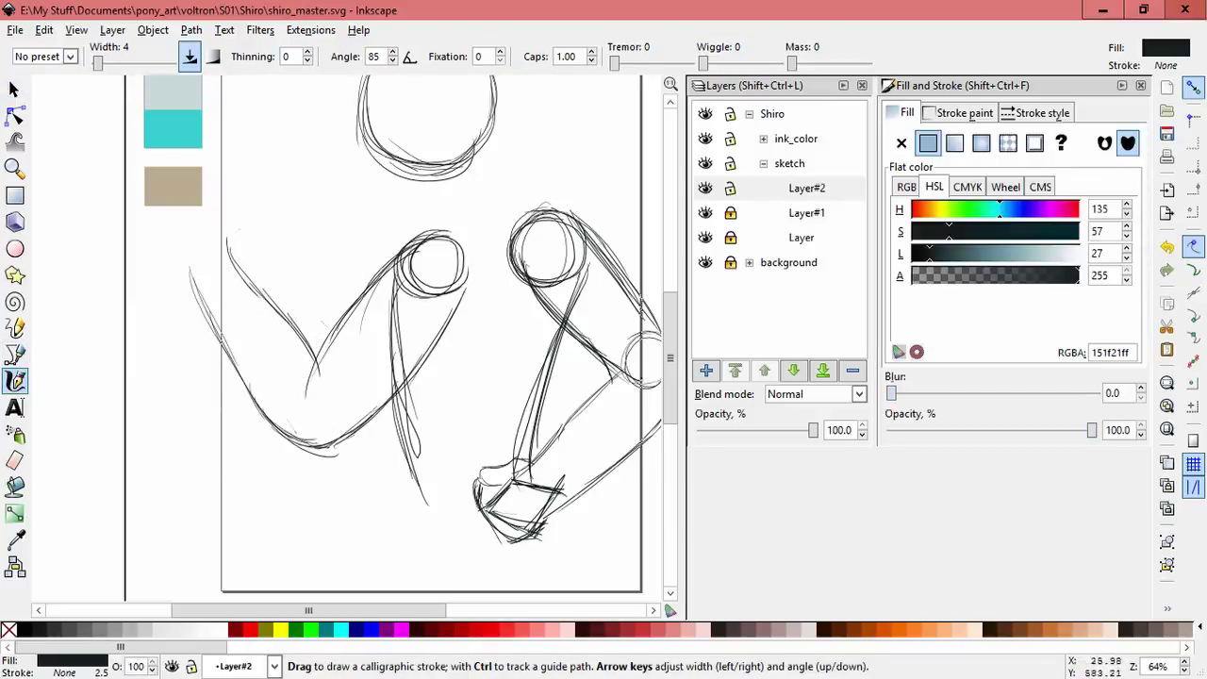
pyautogui.hscroll(1, 377, 339)
# Step: Select all paths in Layer#2 to review the arm sketch
pyautogui.press('s')
pyautogui.hotkey('ctrl', 'a')
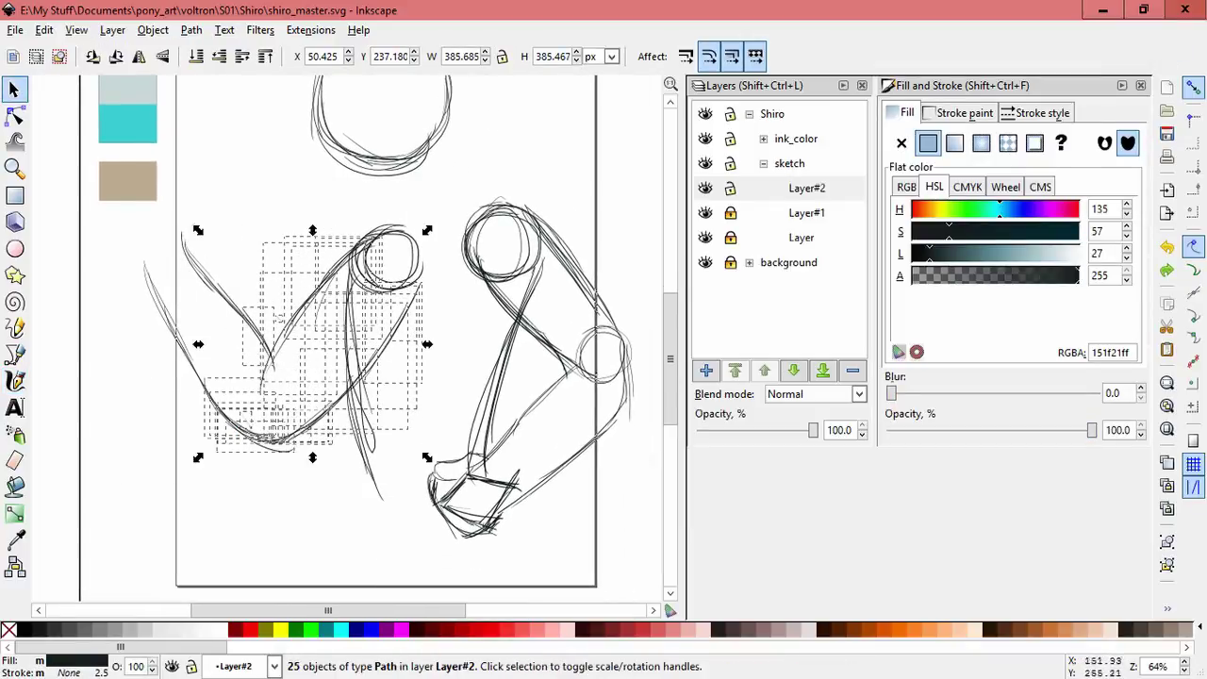
pyautogui.press('Escape')
pyautogui.scroll(1, 377, 339)
pyautogui.scroll(1, 377, 339)
pyautogui.hscroll(-1, 377, 340)
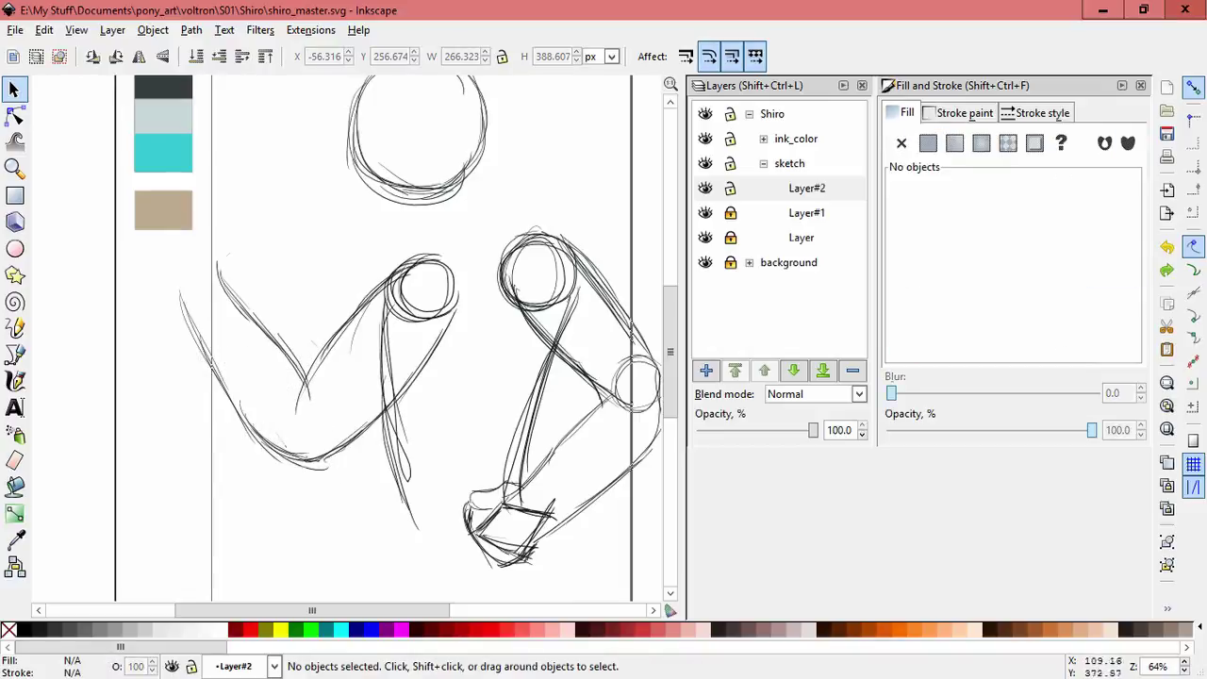
# Step: Undo the latest left-arm reshaping
pyautogui.hotkey('ctrl', 'z')
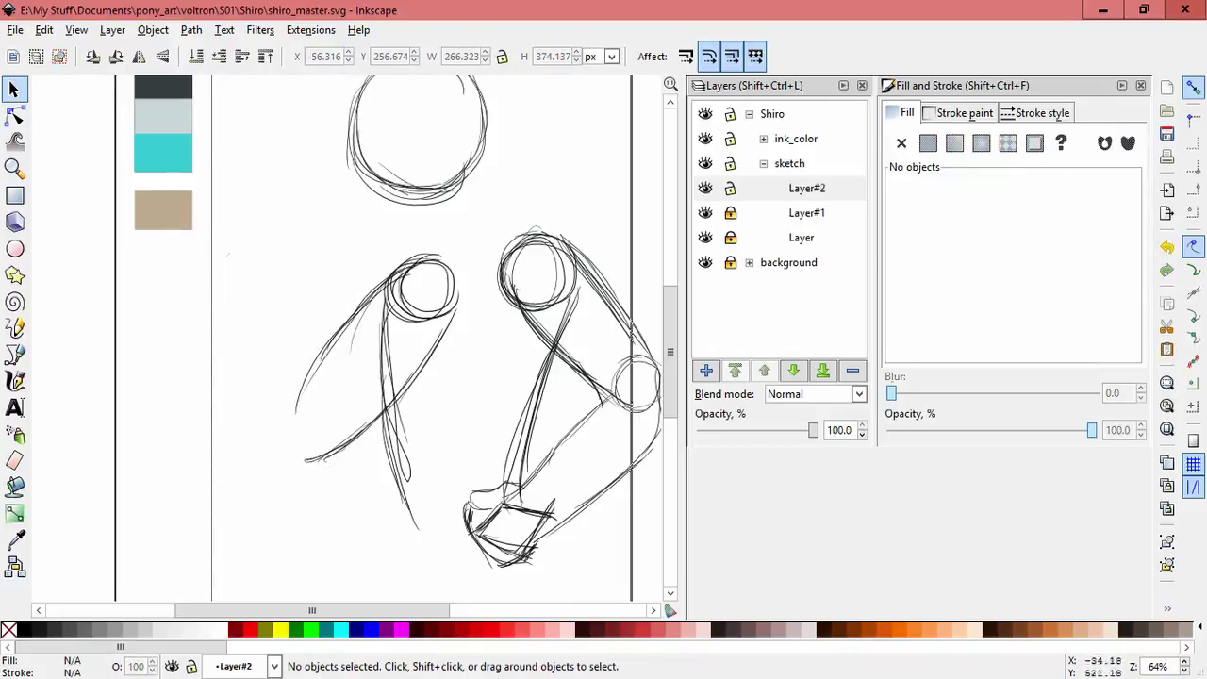
pyautogui.hotkey('ctrl', 'z')
pyautogui.hotkey('ctrl', 'z')
pyautogui.press('Escape')
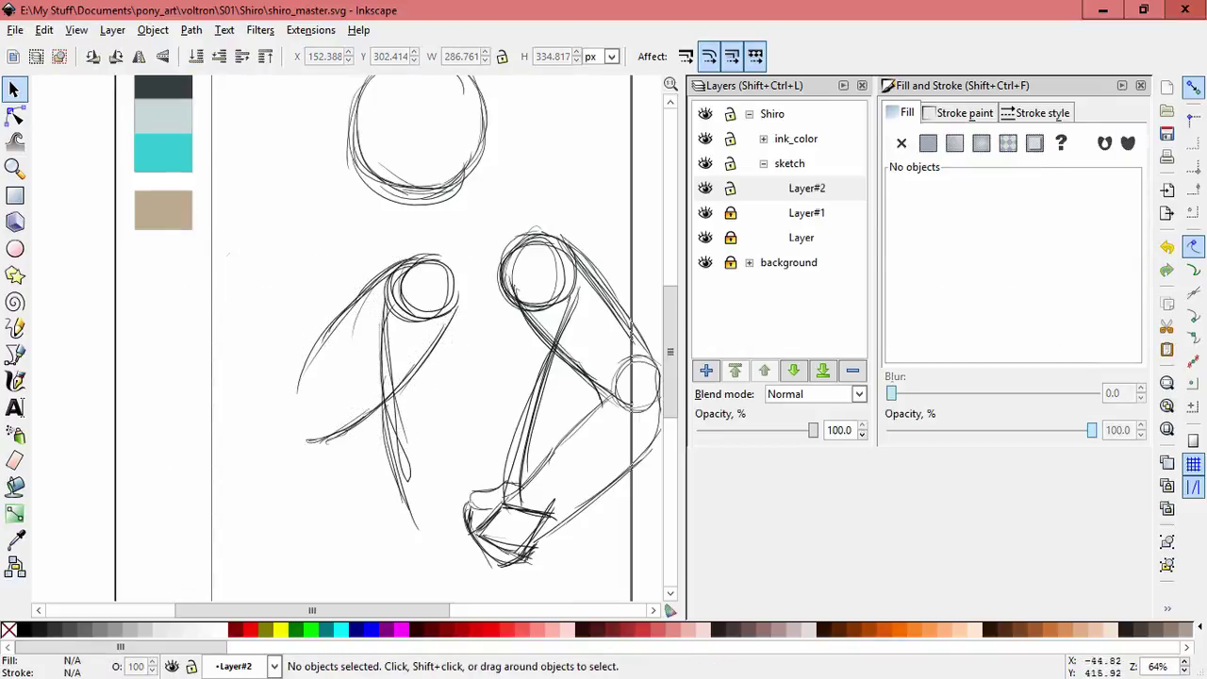
pyautogui.hotkey('ctrl', 'z')
pyautogui.hotkey('ctrl', 'z')
pyautogui.press('Escape')
pyautogui.scroll(1, 377, 339)
pyautogui.hscroll(-1, 377, 339)
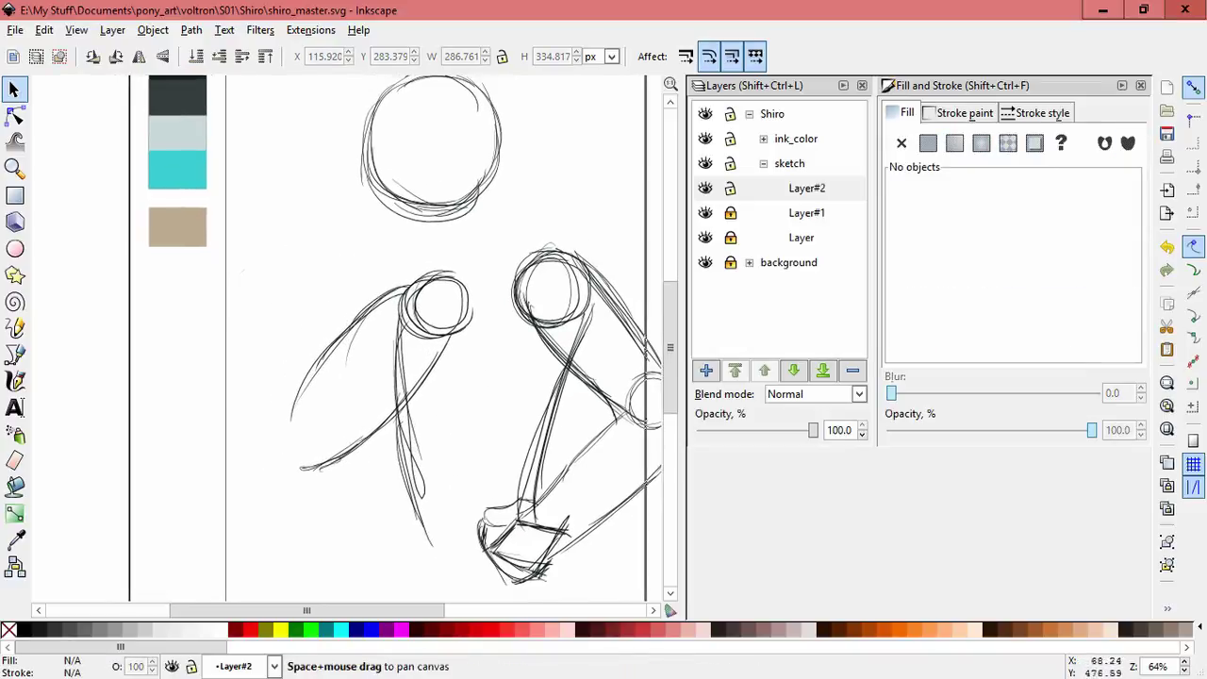
# Step: Add and redraw several strokes along the left arm sketch
pyautogui.press('c')
pyautogui.moveTo(236, 388); pyautogui.dragTo(315, 476)
pyautogui.moveTo(184, 279)
pyautogui.mouseDown()
pyautogui.moveTo(283, 453)
pyautogui.moveTo(315, 479)
pyautogui.mouseUp()
pyautogui.moveTo(240, 252); pyautogui.dragTo(320, 388)
pyautogui.hotkey('ctrl', 'z')
pyautogui.hotkey('ctrl', 'z')
pyautogui.hotkey('ctrl', 'z')
pyautogui.hotkey('ctrl', 'z')
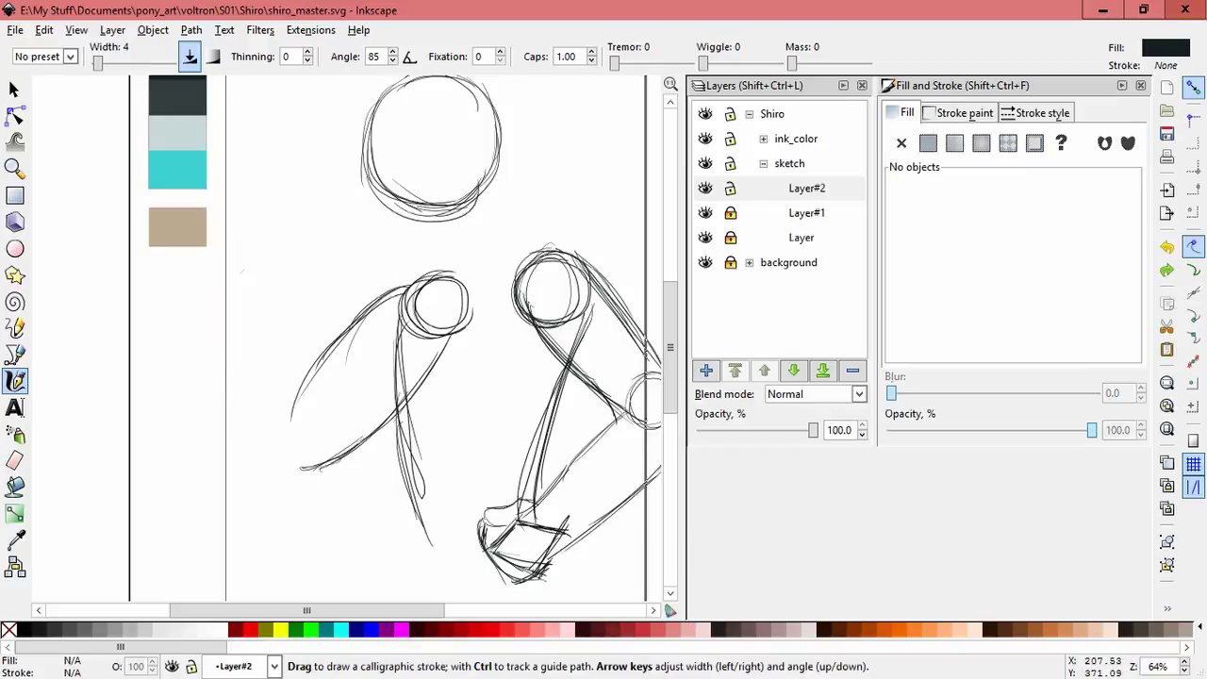
pyautogui.moveTo(164, 374)
pyautogui.mouseDown()
pyautogui.moveTo(316, 468)
pyautogui.moveTo(302, 466)
pyautogui.mouseUp()
pyautogui.moveTo(184, 316); pyautogui.dragTo(316, 394)
pyautogui.moveTo(145, 358)
pyautogui.mouseDown()
pyautogui.moveTo(298, 469)
pyautogui.moveTo(282, 457)
pyautogui.mouseUp()
# Step: Rotate the Layer#2 arm strokes slightly and shift them left
pyautogui.press('space')
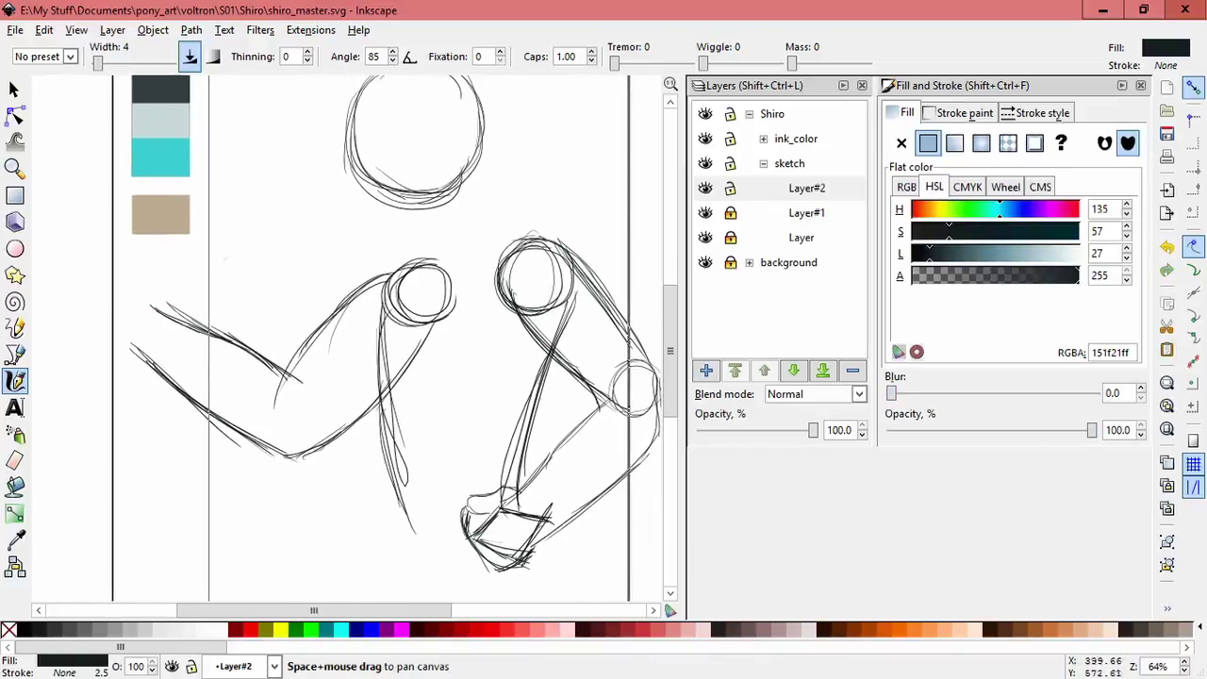
pyautogui.hotkey('ctrl', 'a')
pyautogui.moveTo(283, 358)
pyautogui.mouseDown()
pyautogui.moveTo(281, 324)
pyautogui.moveTo(391, 324)
pyautogui.mouseUp()
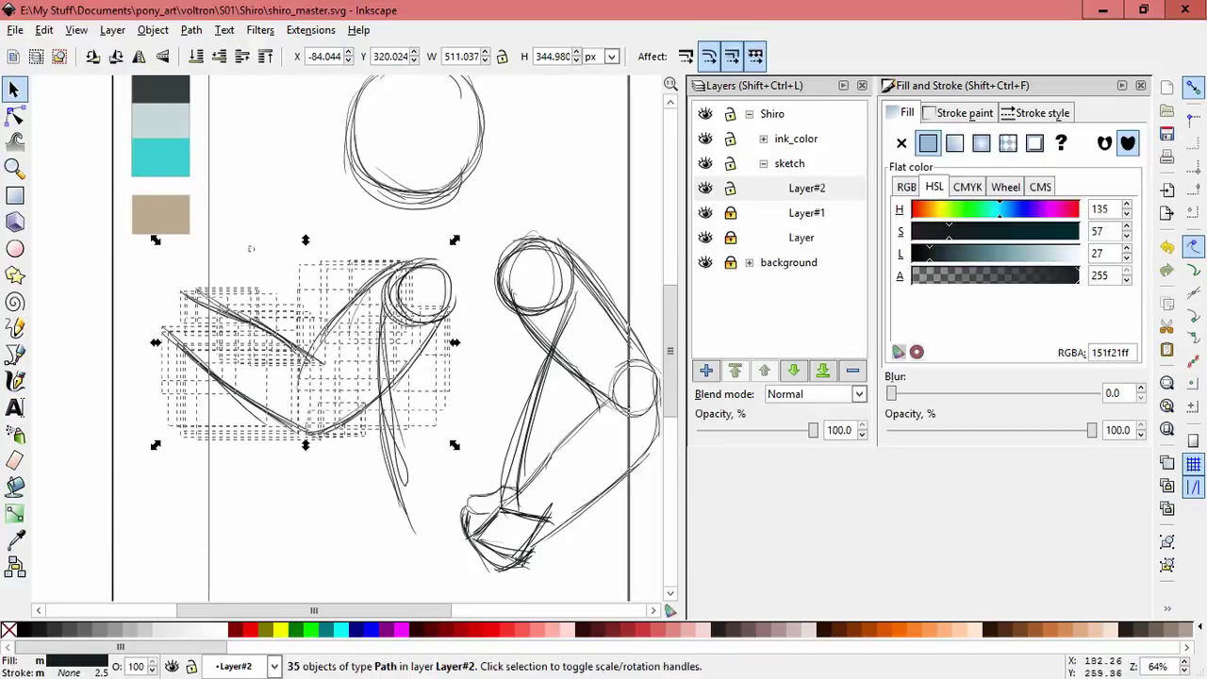
pyautogui.press('Escape')
pyautogui.hscroll(3, 349, 339)
pyautogui.click(806, 187)
pyautogui.hotkey('ctrl', 'a')
pyautogui.moveTo(311, 377); pyautogui.dragTo(297, 377)
pyautogui.press('Escape')
# Step: Toggle the layer locks so Layer#2 is editable and the base Layer is locked
pyautogui.click(729, 188)
pyautogui.click(730, 238)
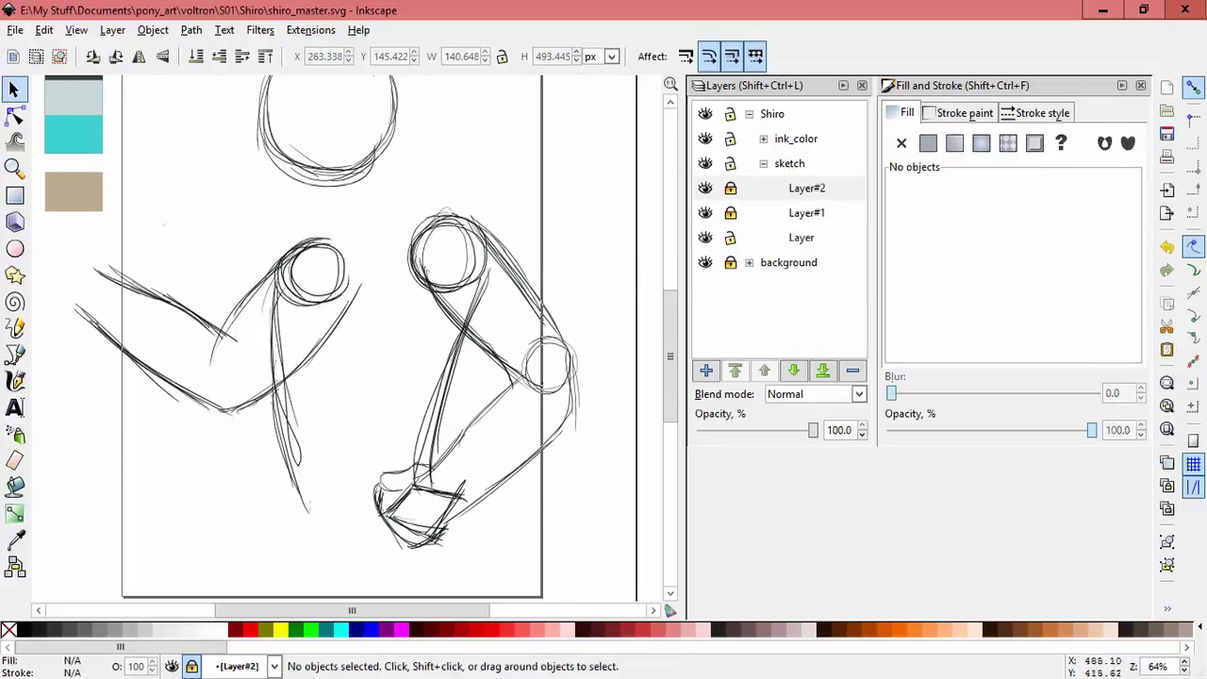
pyautogui.click(806, 188)
pyautogui.click(730, 238)
pyautogui.press('c')
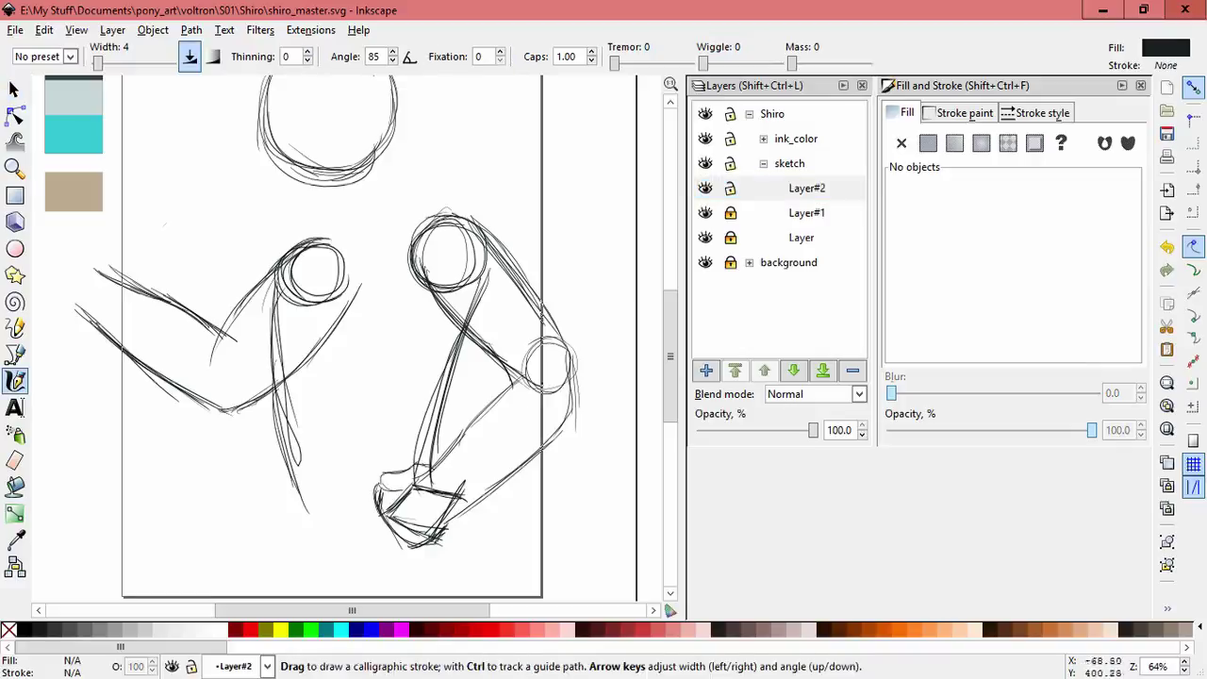
pyautogui.scroll(2, 349, 339)
pyautogui.hscroll(-2, 348, 340)
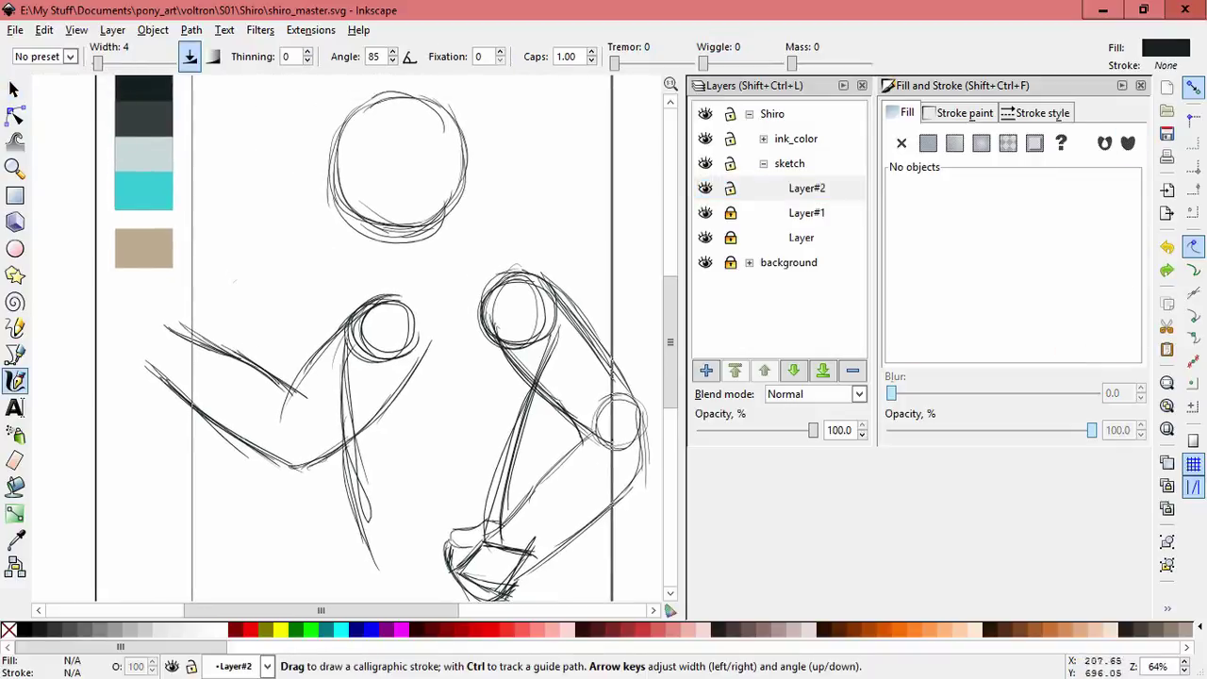
pyautogui.scroll(-1, 377, 339)
pyautogui.hscroll(-1, 377, 339)
# Step: Group the left arm strokes and the middle figure's strokes, repositioning the left group
pyautogui.press('s')
pyautogui.moveTo(89, 264); pyautogui.dragTo(358, 479)
pyautogui.moveTo(245, 396); pyautogui.dragTo(151, 368)
pyautogui.hotkey('ctrl', 'g')
pyautogui.moveTo(261, 251); pyautogui.dragTo(471, 503)
pyautogui.hotkey('ctrl', 'g')
pyautogui.click(120, 383)
pyautogui.moveTo(120, 383); pyautogui.dragTo(201, 409)
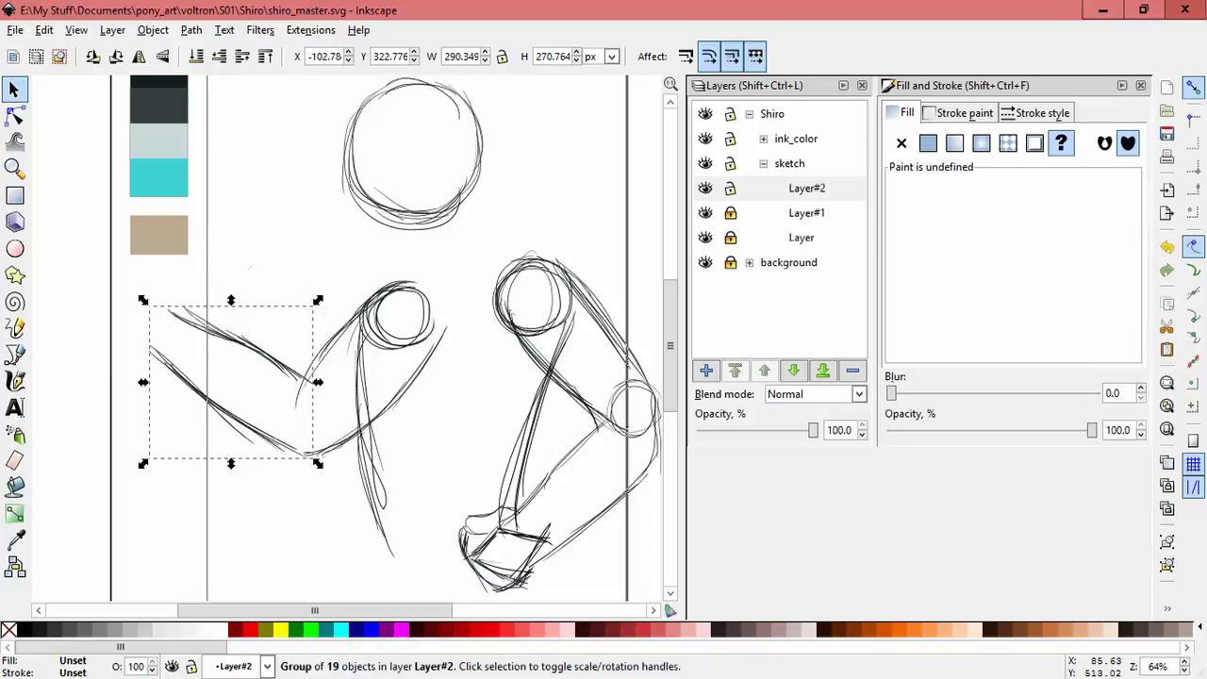
# Step: Tilt both arm sketch groups slightly into place
pyautogui.moveTo(115, 234); pyautogui.dragTo(435, 482)
pyautogui.click(415, 396)
pyautogui.moveTo(142, 463); pyautogui.dragTo(170, 476)
pyautogui.press('Escape')
pyautogui.click(354, 319)
pyautogui.hotkey('ctrl', 'a')
pyautogui.press('Escape')
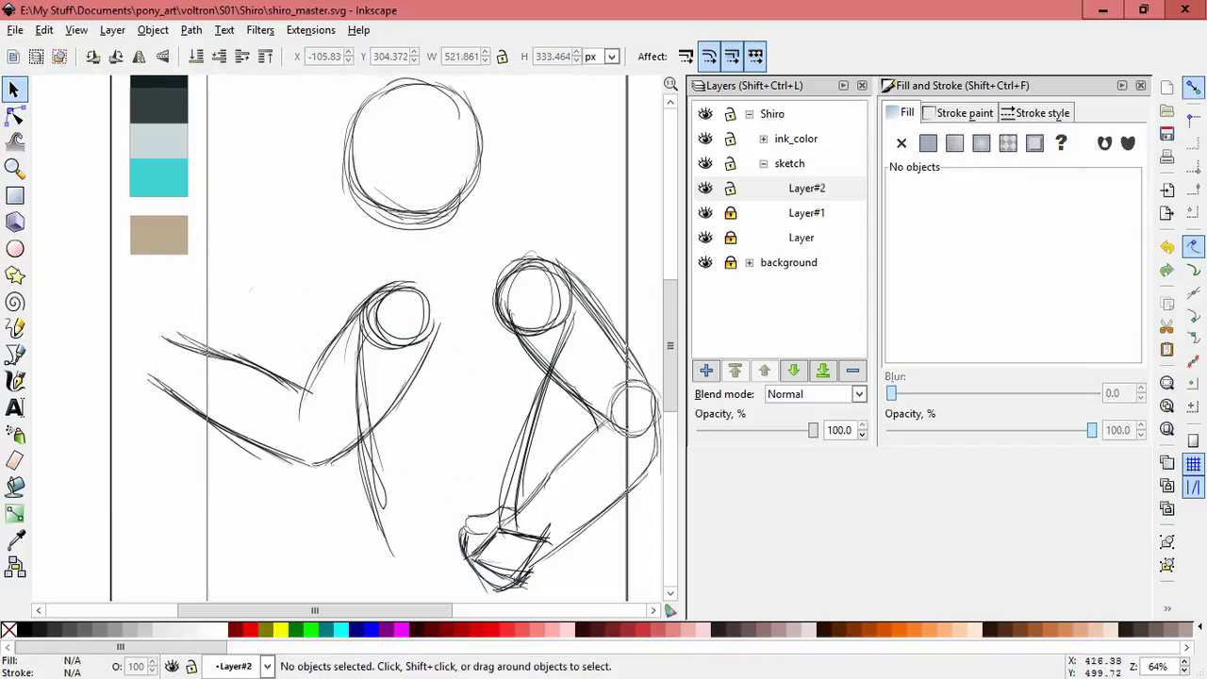
# Step: Lock Layer#2, make the base Layer current, and draw two new strokes
pyautogui.press('c')
pyautogui.click(729, 188)
pyautogui.click(801, 237)
pyautogui.scroll(-4, 377, 337)
pyautogui.moveTo(335, 335); pyautogui.dragTo(313, 420)
pyautogui.moveTo(517, 332); pyautogui.dragTo(494, 431)
pyautogui.scroll(1, 495, 432)
# Step: Rotate all the base-layer sketch strokes slightly
pyautogui.press('s')
pyautogui.hotkey('ctrl', 'a')
pyautogui.click(517, 245)
pyautogui.moveTo(554, 134)
pyautogui.mouseDown()
pyautogui.moveTo(547, 128)
pyautogui.moveTo(564, 132)
pyautogui.mouseUp()
pyautogui.press('Escape')
# Step: Move the head circle higher and lock the base Layer
pyautogui.scroll(2, 377, 329)
pyautogui.moveTo(415, 189); pyautogui.dragTo(399, 142)
pyautogui.press('Escape')
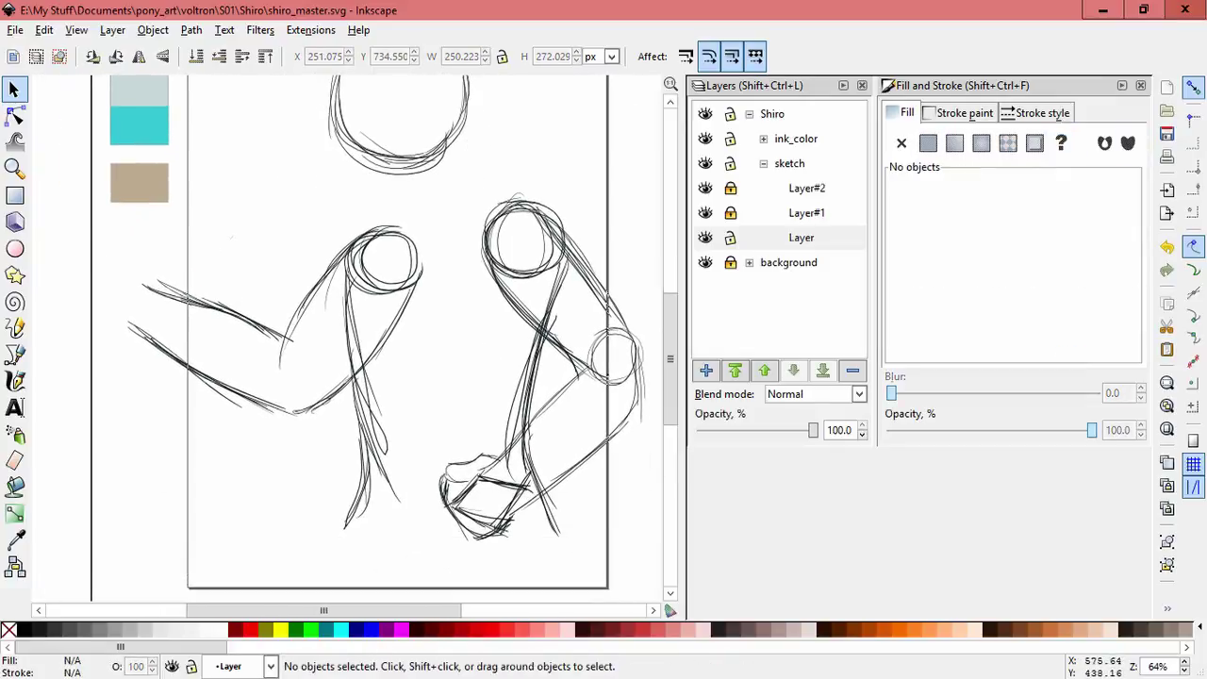
pyautogui.click(729, 238)
# Step: Unlock Layer#2 and add a new Layer#3 for the hand
pyautogui.click(730, 188)
pyautogui.click(349, 320)
pyautogui.press('Escape')
pyautogui.press('c')
pyautogui.scroll(2, 377, 330)
pyautogui.hotkey('shift', 'ctrl', 'n')
pyautogui.press('Return')
# Step: Sketch the start of the hand past the forearm, undoing and restoring strokes as needed
pyautogui.scroll(1, 377, 330)
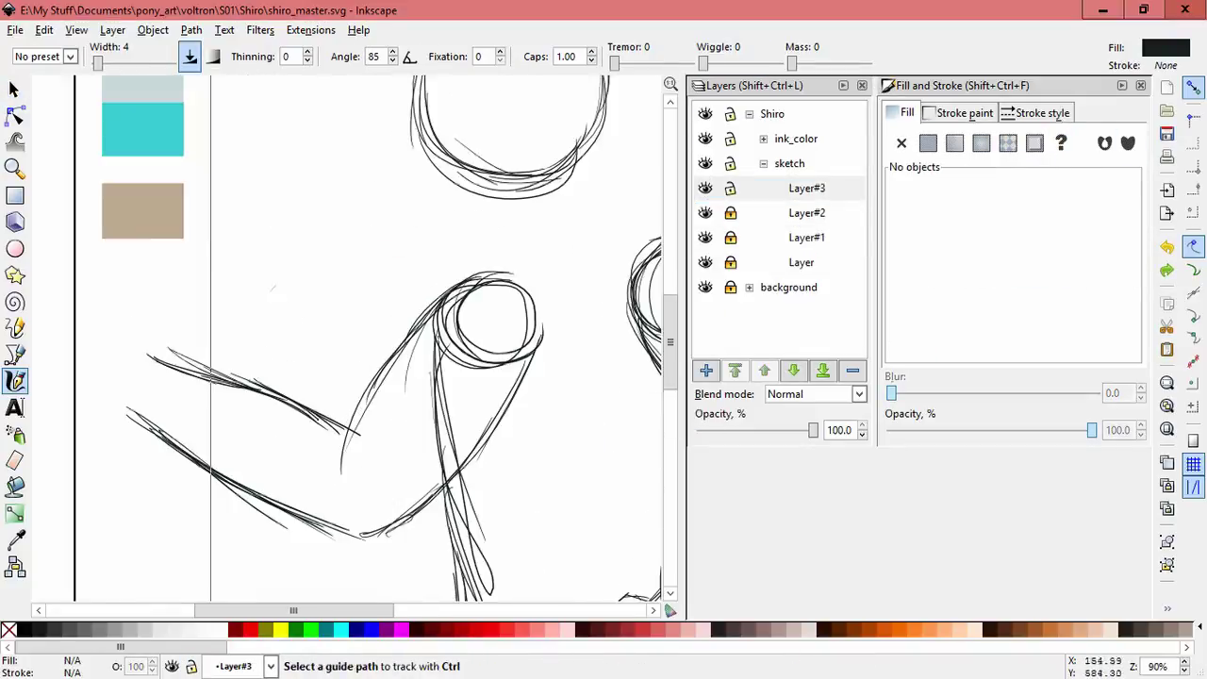
pyautogui.hscroll(-2, 377, 330)
pyautogui.press('s')
pyautogui.click(371, 296)
pyautogui.press('Escape')
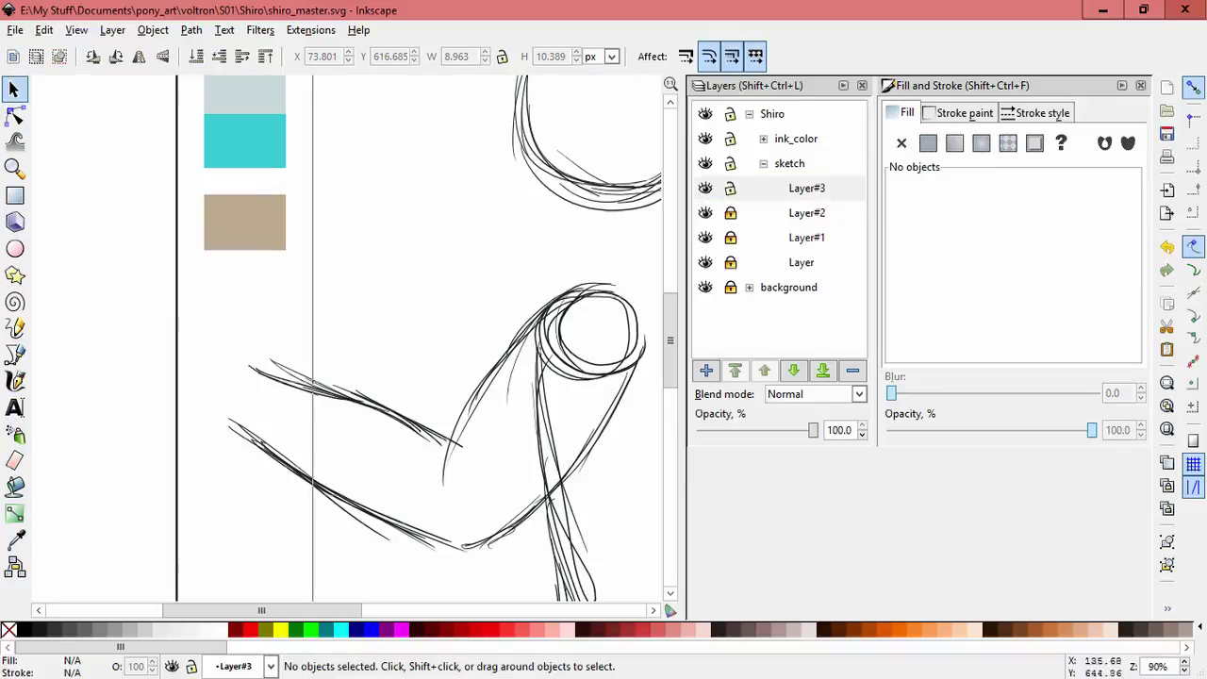
pyautogui.press('c')
pyautogui.moveTo(141, 324); pyautogui.dragTo(226, 418)
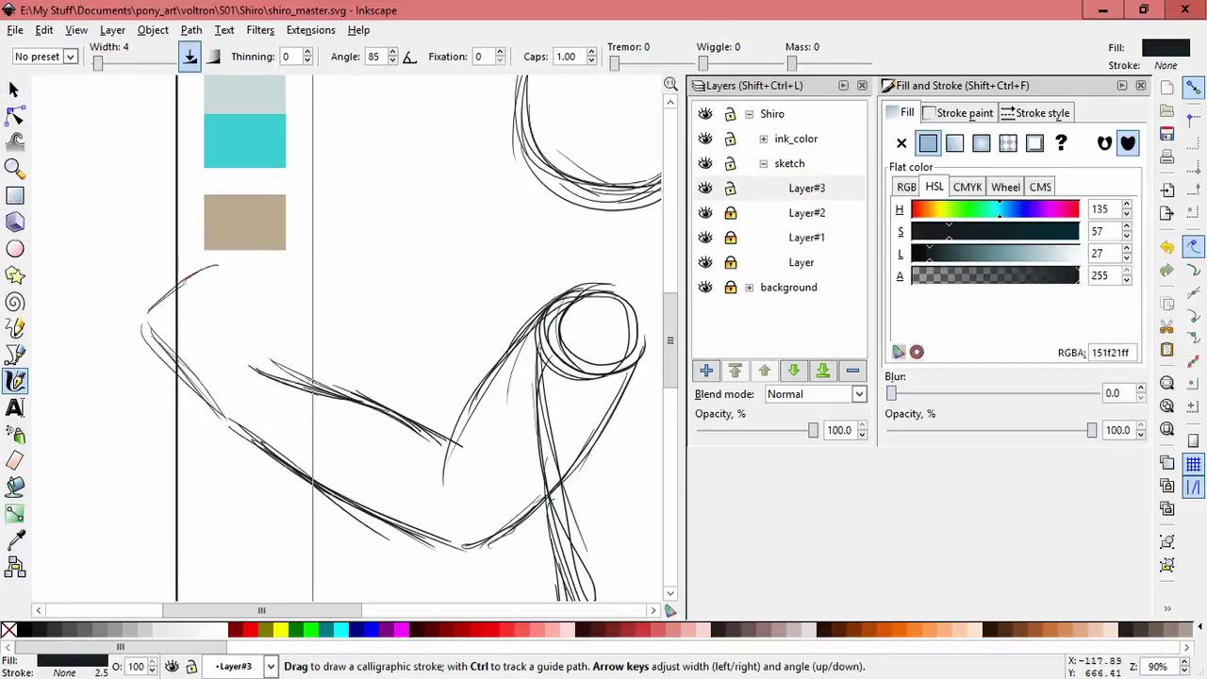
pyautogui.moveTo(217, 265); pyautogui.dragTo(264, 363)
pyautogui.hotkey('ctrl', 'z')
pyautogui.hotkey('ctrl', 'z')
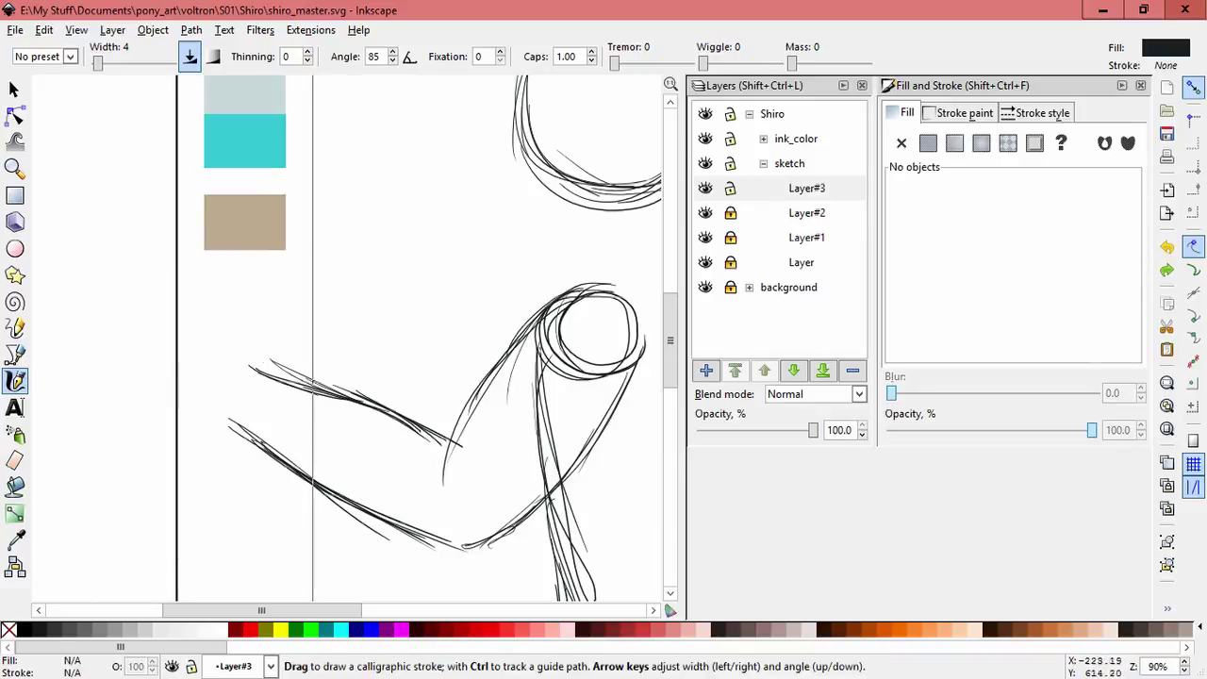
pyautogui.hotkey('ctrl', 'shift', 'z')
# Step: Draw the hand outline at the arm's end with a few extra lines
pyautogui.moveTo(141, 284)
pyautogui.mouseDown()
pyautogui.moveTo(232, 326)
pyautogui.moveTo(222, 377)
pyautogui.moveTo(245, 347)
pyautogui.mouseUp()
pyautogui.moveTo(261, 280); pyautogui.dragTo(253, 343)
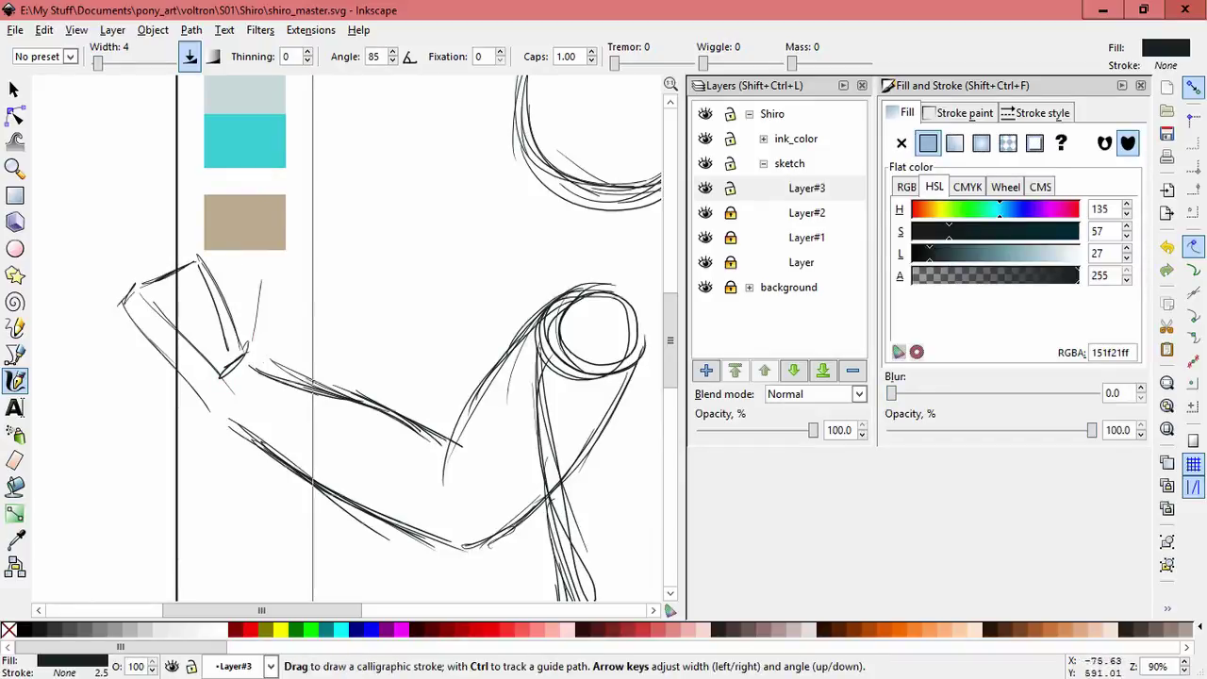
pyautogui.press('s')
pyautogui.moveTo(110, 247); pyautogui.dragTo(274, 436)
pyautogui.press('c')
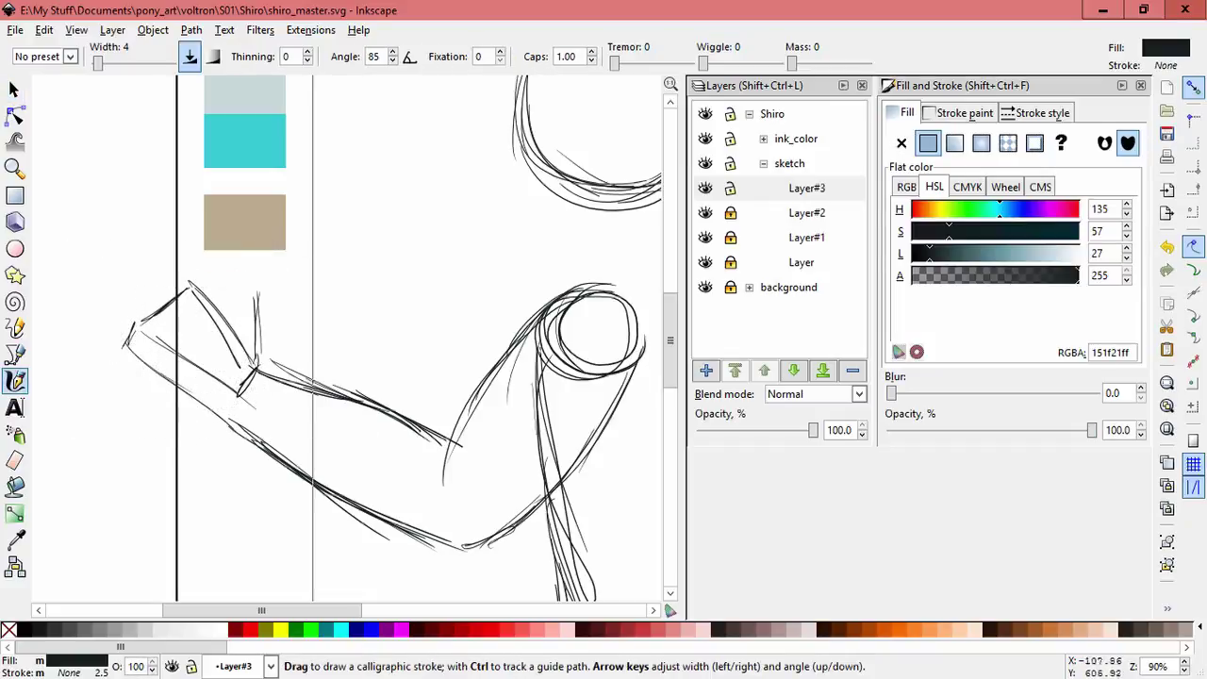
pyautogui.scroll(1, 109, 188)
# Step: Sketch finger lines on the hand and tilt the hand strokes slightly
pyautogui.moveTo(255, 260)
pyautogui.mouseDown()
pyautogui.moveTo(317, 350)
pyautogui.moveTo(264, 345)
pyautogui.moveTo(287, 299)
pyautogui.mouseUp()
pyautogui.moveTo(235, 377)
pyautogui.mouseDown()
pyautogui.moveTo(288, 433)
pyautogui.moveTo(202, 429)
pyautogui.mouseUp()
pyautogui.moveTo(166, 373)
pyautogui.mouseDown()
pyautogui.moveTo(185, 469)
pyautogui.moveTo(215, 373)
pyautogui.mouseUp()
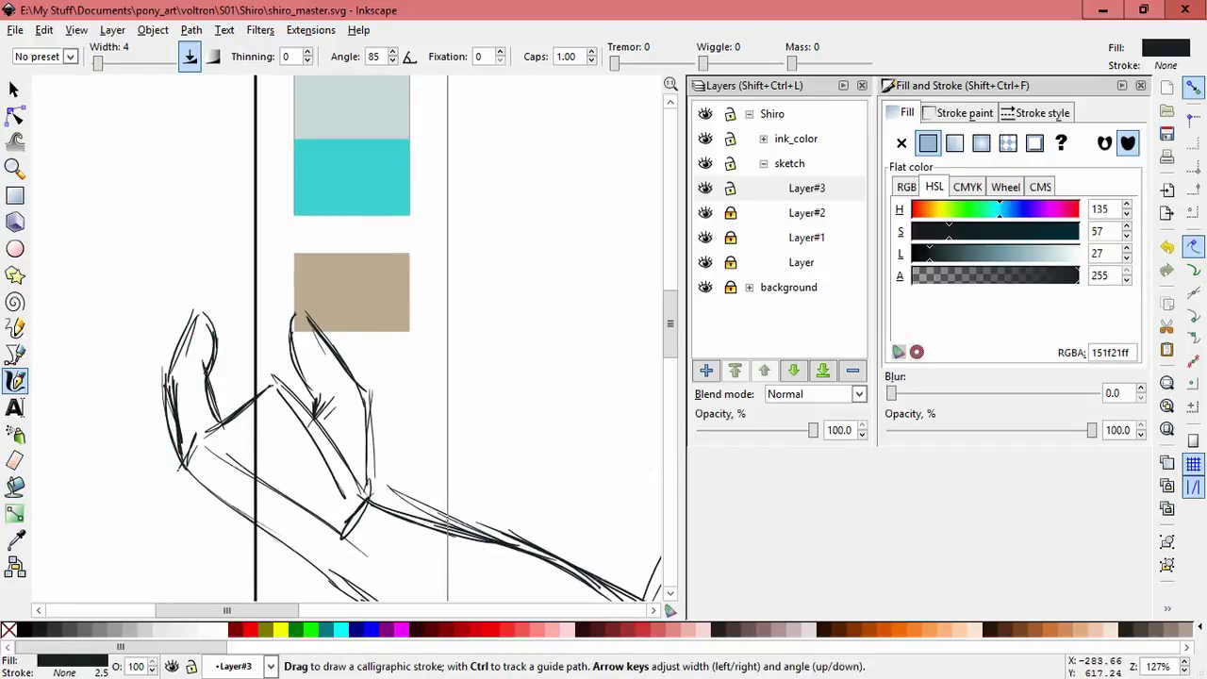
pyautogui.press('s')
pyautogui.moveTo(82, 283); pyautogui.dragTo(229, 431)
pyautogui.click(188, 396)
pyautogui.moveTo(162, 304); pyautogui.dragTo(141, 316)
pyautogui.press('Escape')
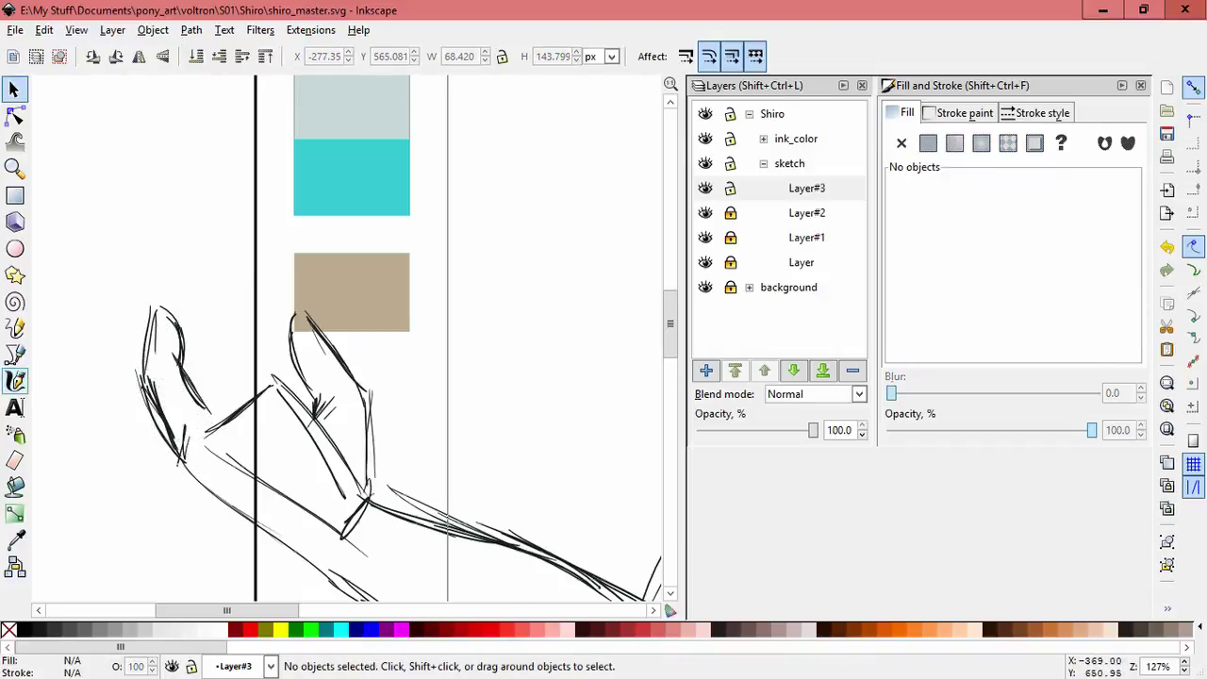
pyautogui.press('c')
# Step: Add Layer#4 and refine the fingertip outline of the hand
pyautogui.hotkey('ctrl', 'shift', 'n')
pyautogui.press('Return')
pyautogui.moveTo(132, 275); pyautogui.dragTo(156, 372)
pyautogui.moveTo(128, 281); pyautogui.dragTo(177, 306)
pyautogui.moveTo(143, 262); pyautogui.dragTo(221, 398)
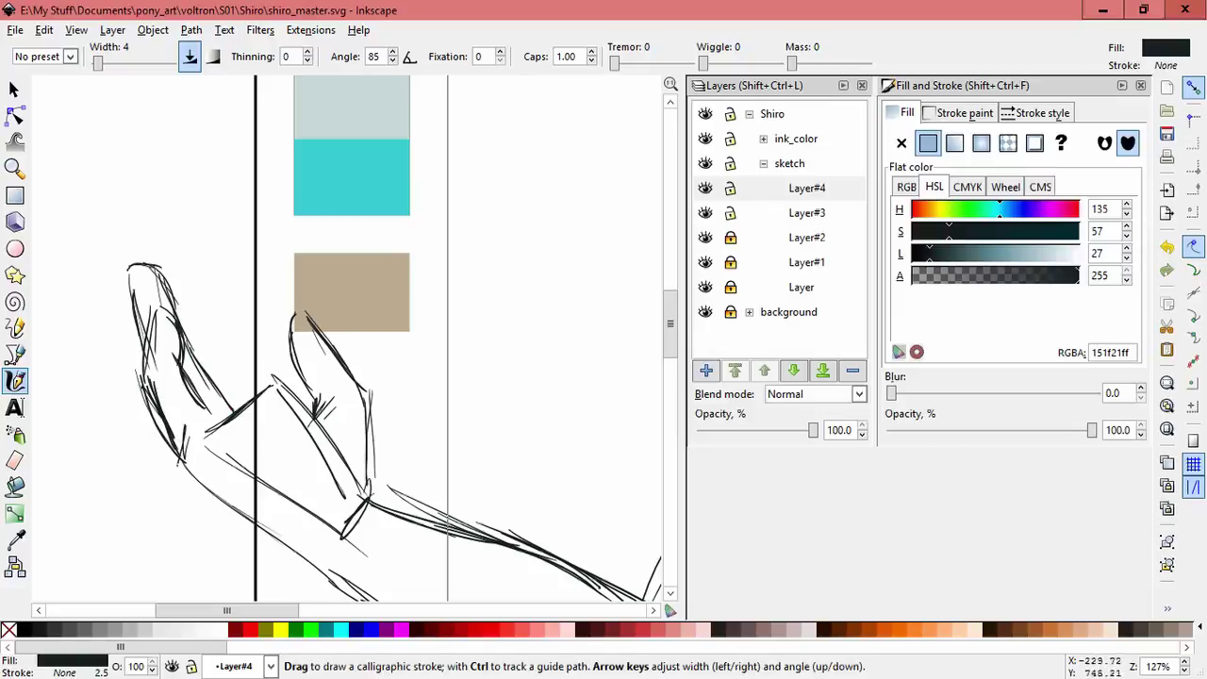
# Step: Add Layer#5 and draw a line along the top of the fingers
pyautogui.hotkey('ctrl', 'shift', 'n')
pyautogui.press('Return')
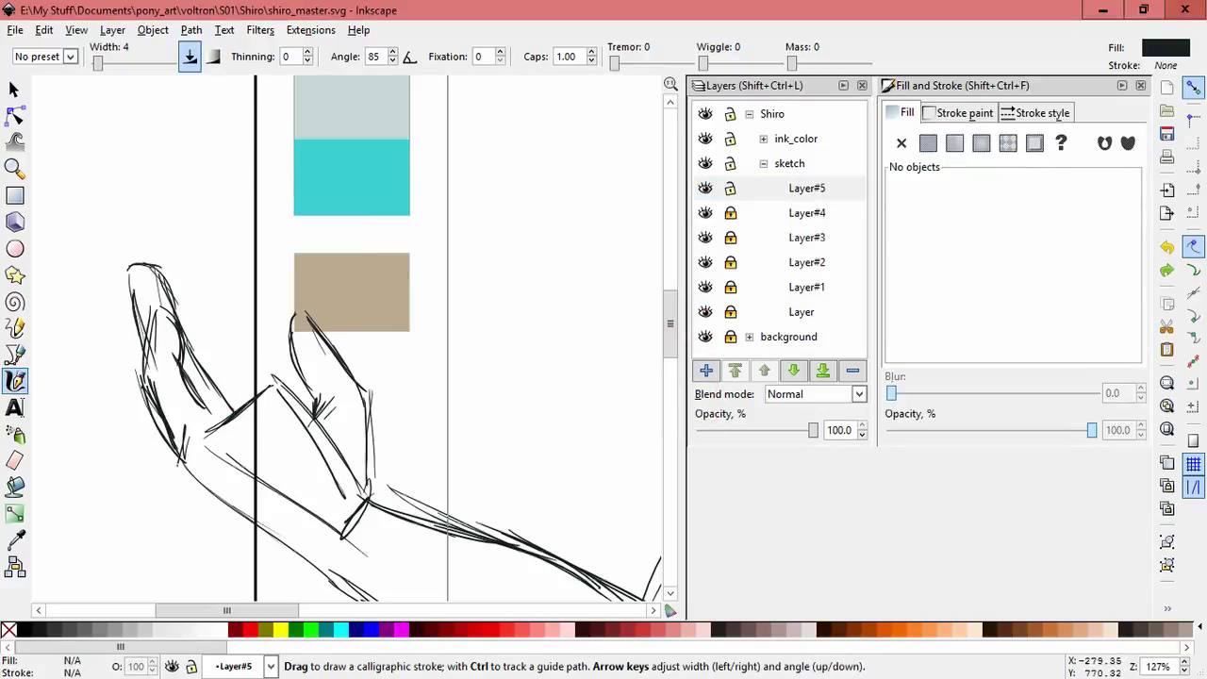
pyautogui.moveTo(139, 254); pyautogui.dragTo(190, 267)
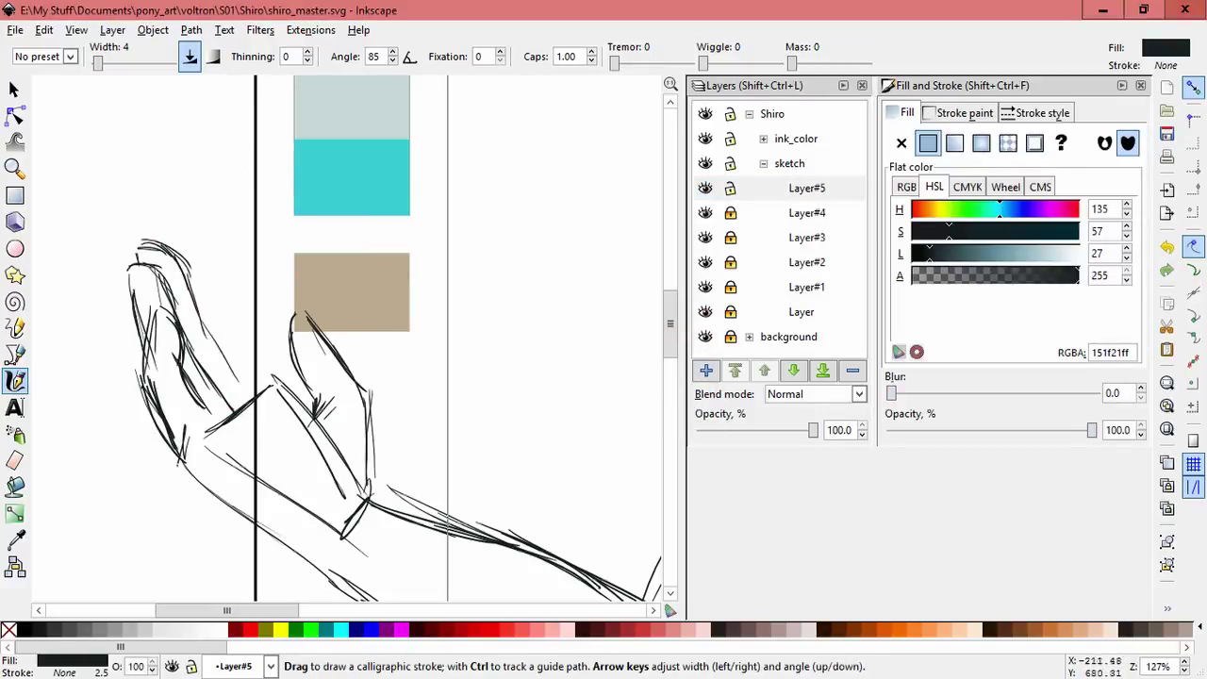
pyautogui.press('Escape')
# Step: Add Layer#6, draw a thumb-side curve, and clear stray strokes off the hand
pyautogui.hotkey('shift', 'ctrl', 'n')
pyautogui.press('Return')
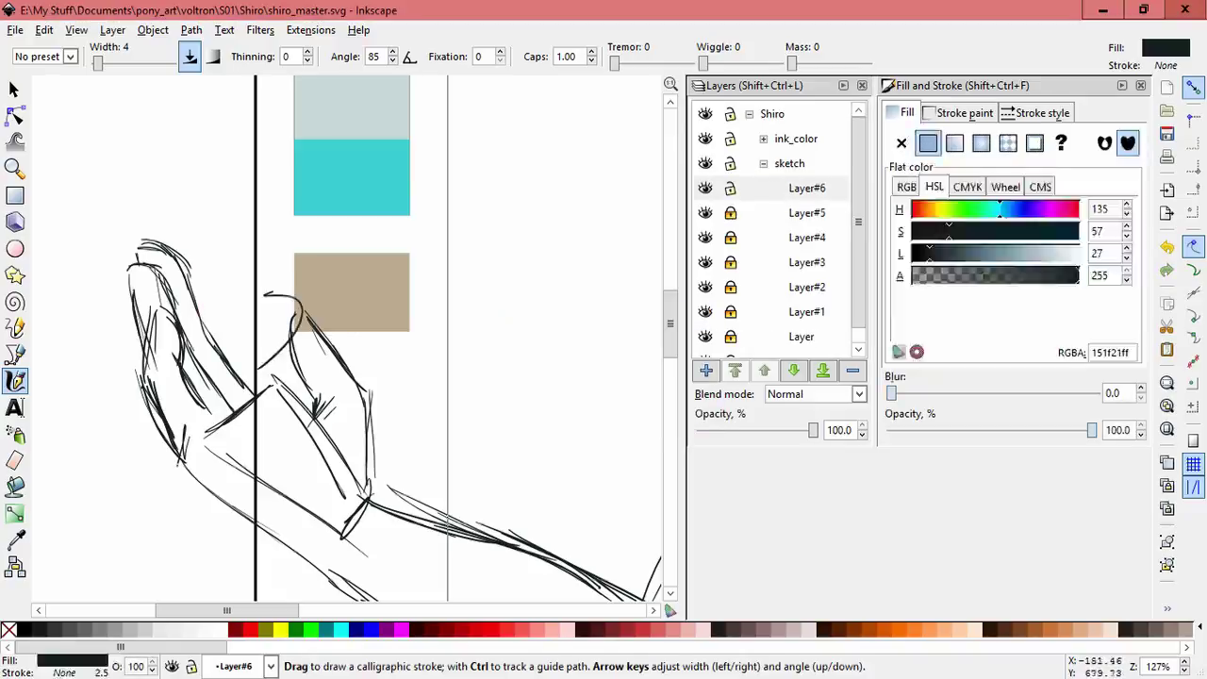
pyautogui.moveTo(194, 274)
pyautogui.mouseDown()
pyautogui.moveTo(185, 270)
pyautogui.moveTo(218, 337)
pyautogui.mouseUp()
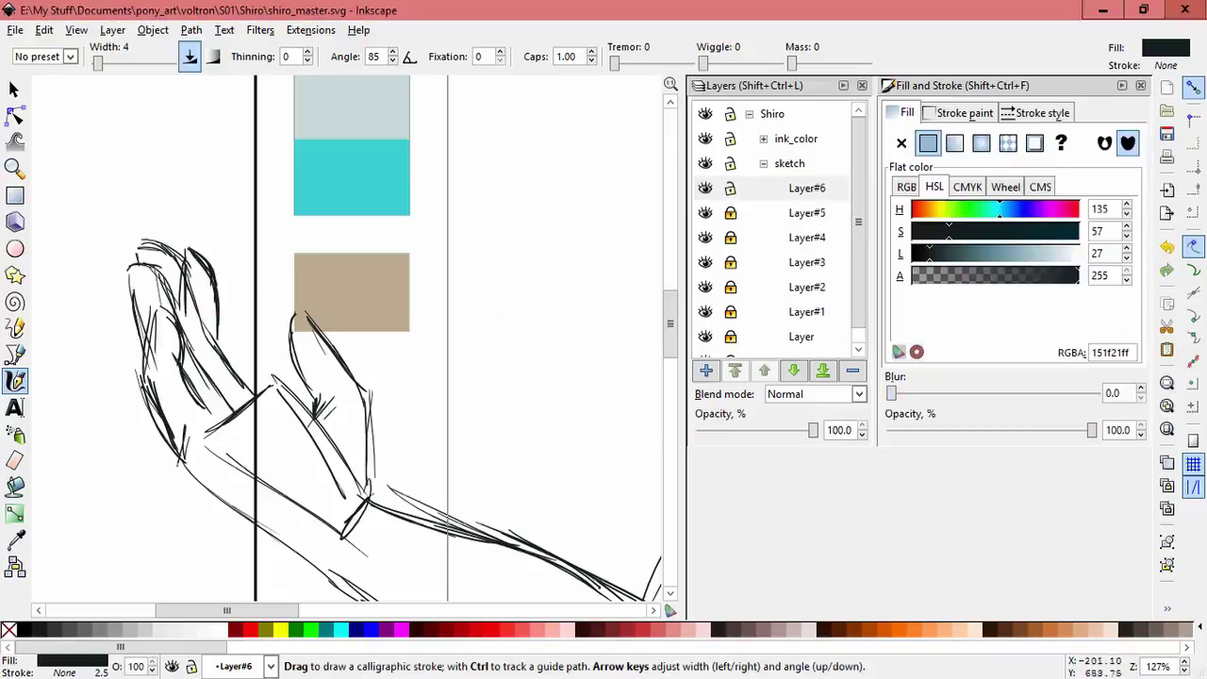
pyautogui.press('space')
pyautogui.moveTo(183, 261)
pyautogui.mouseDown()
pyautogui.moveTo(91, 220)
pyautogui.moveTo(245, 362)
pyautogui.mouseUp()
pyautogui.moveTo(199, 316); pyautogui.dragTo(285, 407)
pyautogui.press('Escape')
pyautogui.press('space')
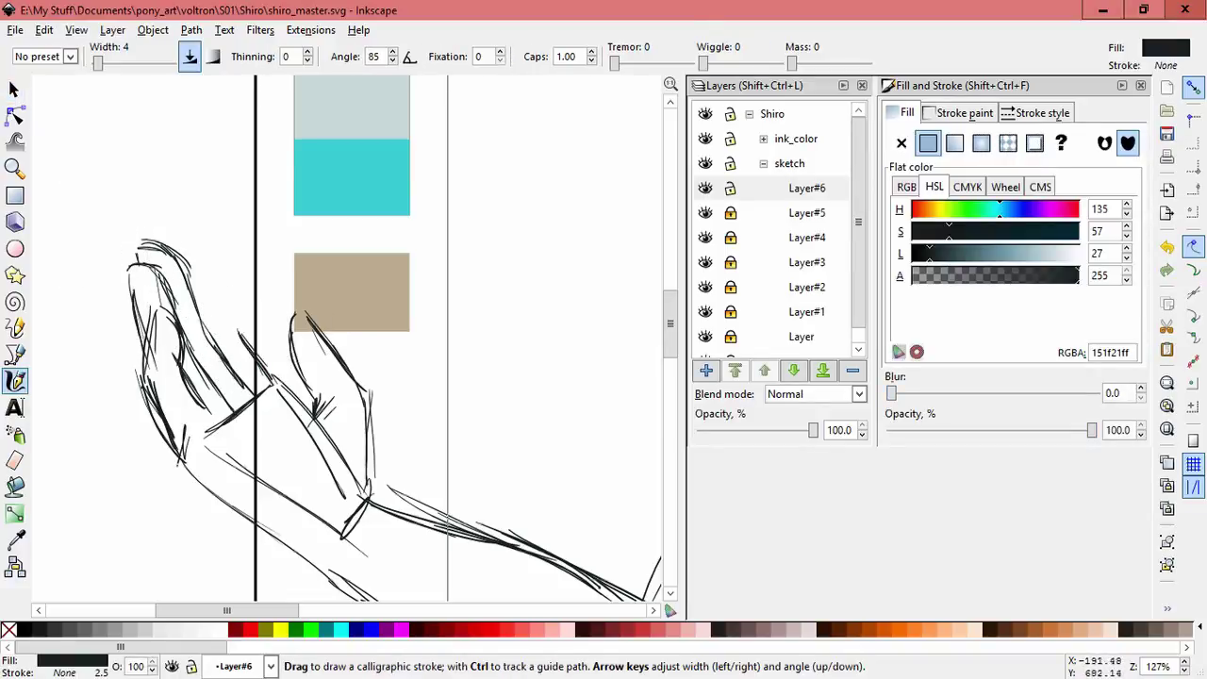
# Step: Add a line along the top of the hand and zoom out to the whole arm
pyautogui.moveTo(260, 370)
pyautogui.mouseDown()
pyautogui.moveTo(209, 277)
pyautogui.moveTo(178, 251)
pyautogui.mouseUp()
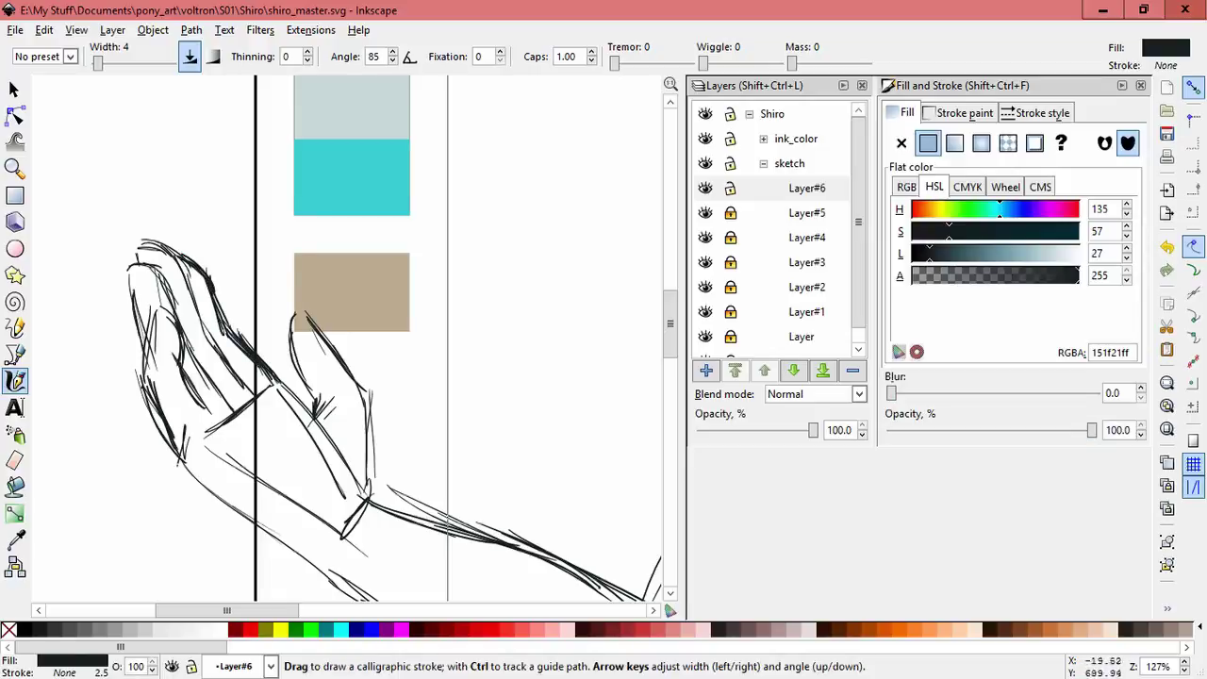
pyautogui.press('-')
pyautogui.press('-')
pyautogui.moveTo(339, 283)
pyautogui.mouseDown()
pyautogui.moveTo(204, 283)
pyautogui.moveTo(270, 354)
pyautogui.mouseUp()
pyautogui.press('space')
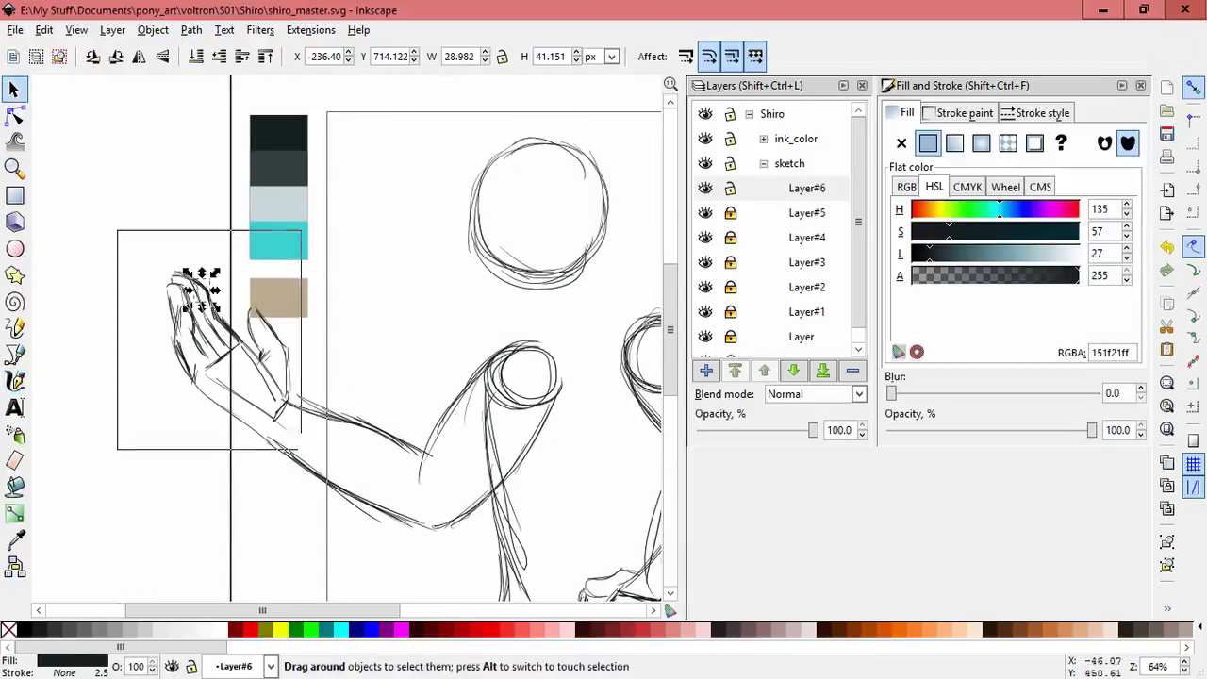
# Step: Shrink the hand strokes to about 84%
pyautogui.press('Escape')
pyautogui.moveTo(156, 262)
pyautogui.mouseDown()
pyautogui.moveTo(311, 466)
pyautogui.moveTo(213, 378)
pyautogui.mouseUp()
pyautogui.press('Escape')
pyautogui.scroll(1, 43, 287)
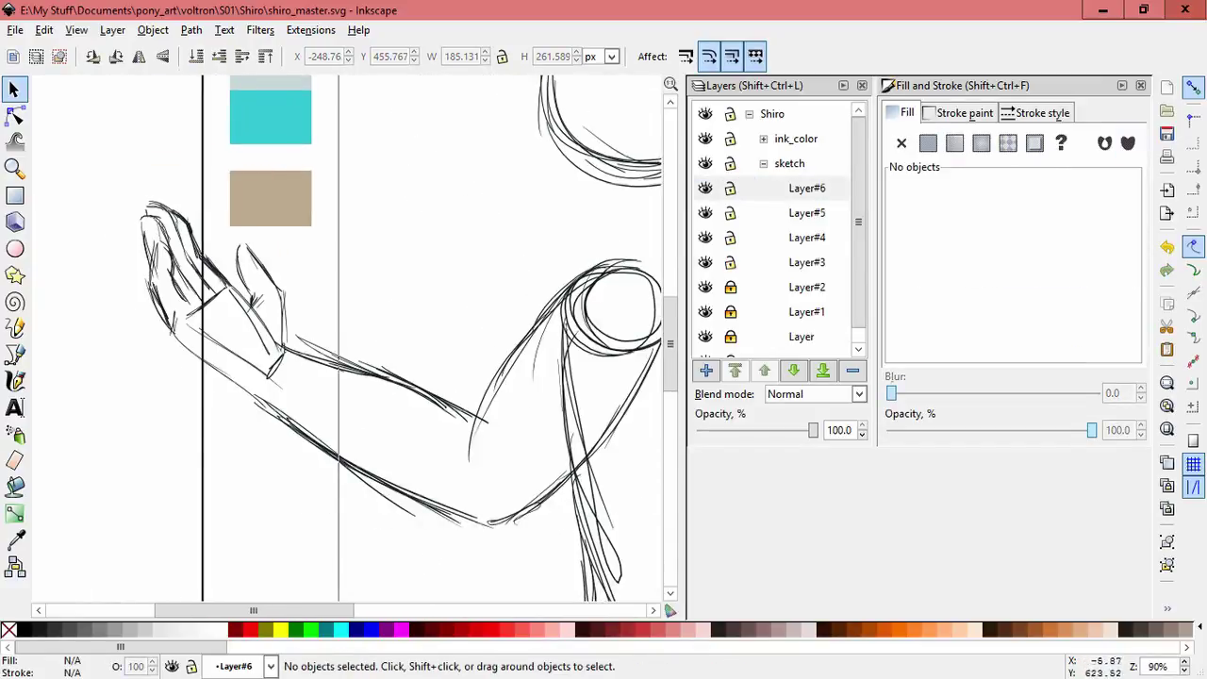
pyautogui.moveTo(129, 210); pyautogui.dragTo(291, 431)
pyautogui.press('Escape')
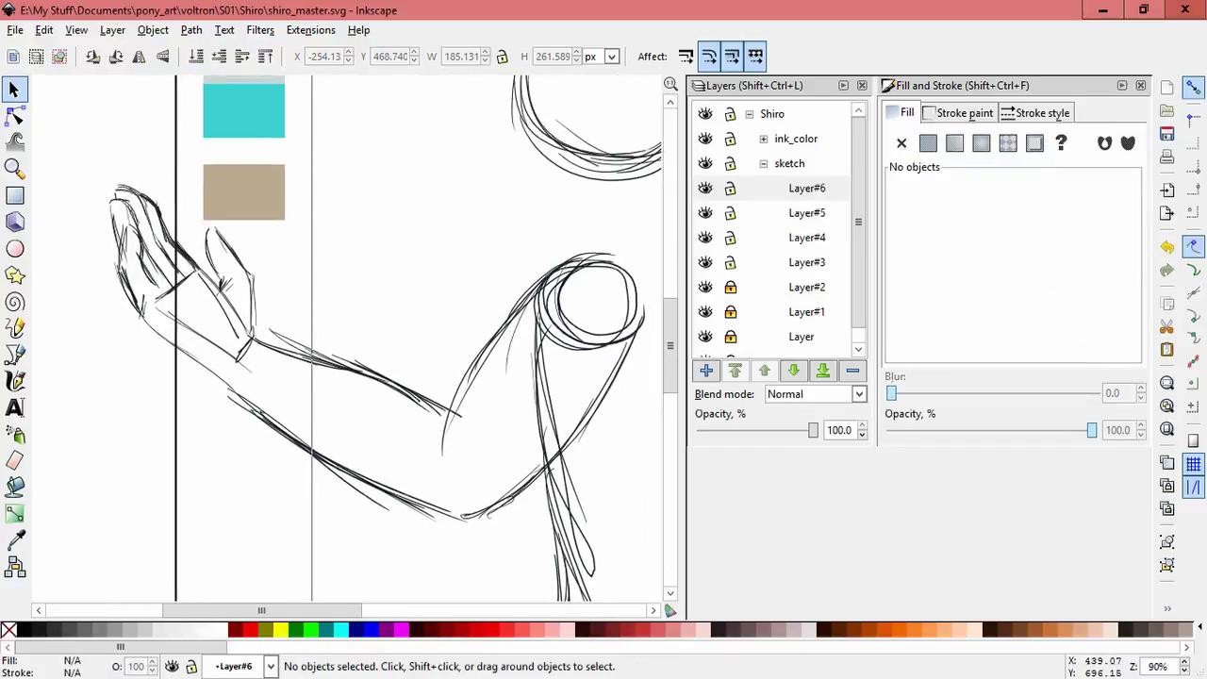
# Step: Make Layer#2 current and shrink the arm sketch to about 92%
pyautogui.press('c')
pyautogui.click(805, 287)
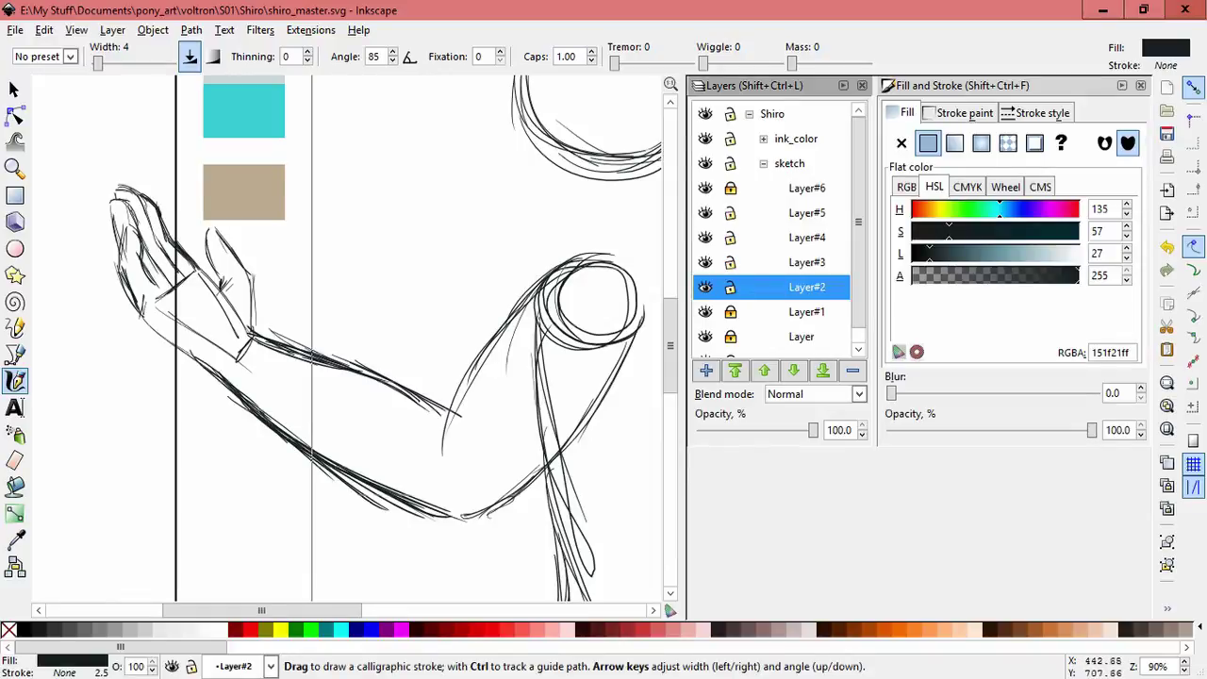
pyautogui.press('s')
pyautogui.hotkey('ctrl', 'alt', 'a')
pyautogui.moveTo(103, 178); pyautogui.dragTo(132, 206)
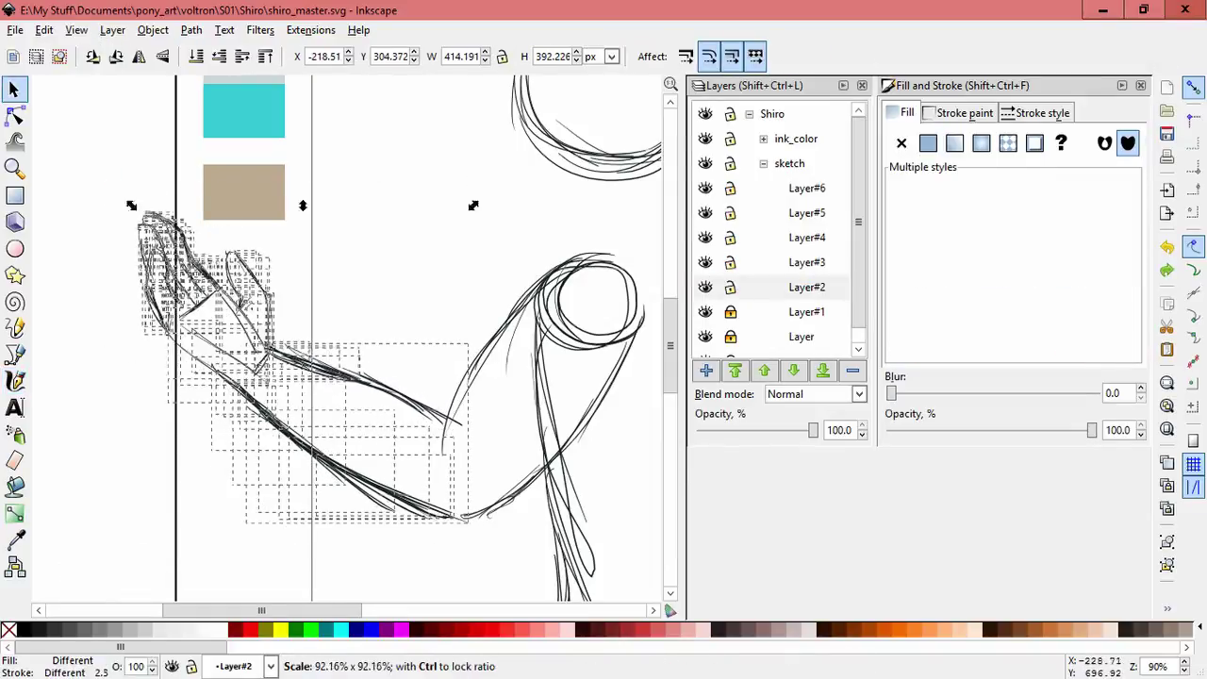
# Step: Try moving the arm sketch down-left, cancel it, and zoom out to the whole page
pyautogui.scroll(-2, 377, 340)
pyautogui.hscroll(1, 377, 339)
pyautogui.moveTo(439, 308); pyautogui.dragTo(431, 326)
pyautogui.press('Escape')
pyautogui.hotkey('ctrl', 'alt', 'a')
pyautogui.press('Escape')
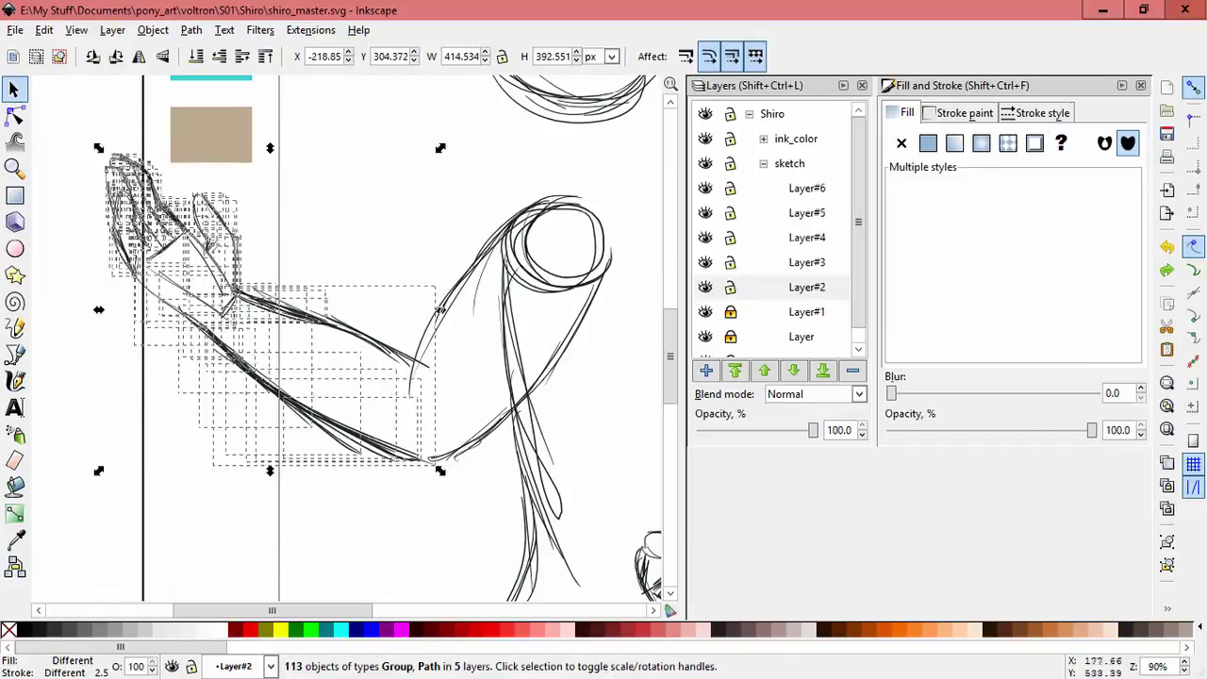
pyautogui.press('Escape')
pyautogui.press('-')
pyautogui.press('-')
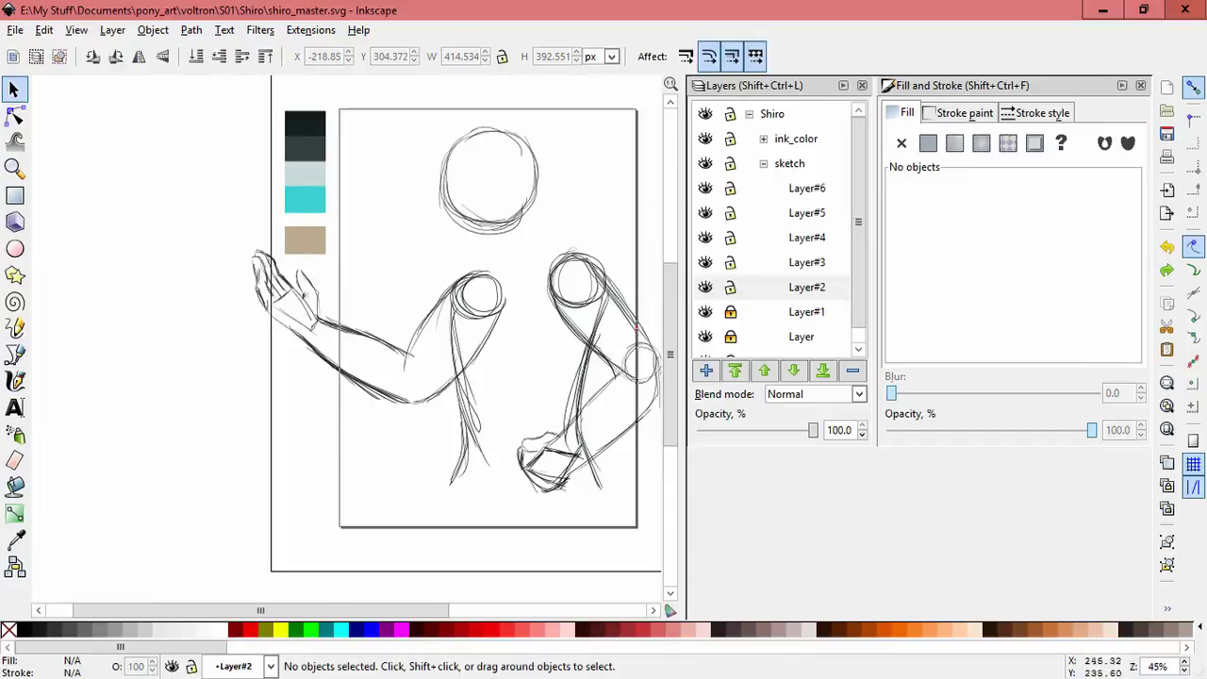
# Step: Narrow the forearm from its left side and lock the hand layers above Layer#2
pyautogui.moveTo(281, 304); pyautogui.dragTo(460, 438)
pyautogui.moveTo(292, 356); pyautogui.dragTo(314, 356)
pyautogui.press('Escape')
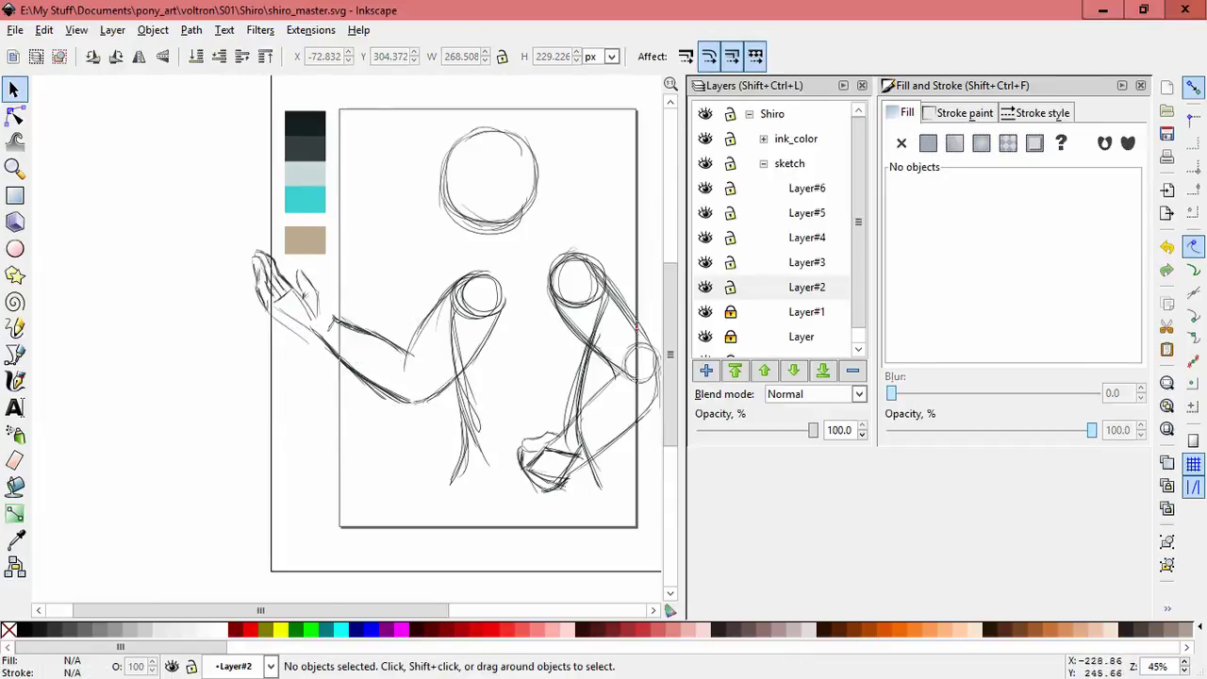
pyautogui.keyDown('shift'); pyautogui.click(729, 286); pyautogui.keyUp('shift')
pyautogui.moveTo(269, 296); pyautogui.dragTo(444, 435)
pyautogui.moveTo(377, 366); pyautogui.dragTo(289, 477)
pyautogui.hotkey('ctrl', 'z')
pyautogui.hotkey('ctrl', 'z')
pyautogui.press('Escape')
# Step: Shift the hand slightly right and delete the head circle
pyautogui.moveTo(236, 238); pyautogui.dragTo(342, 363)
pyautogui.moveTo(292, 292); pyautogui.dragTo(306, 290)
pyautogui.press('Escape')
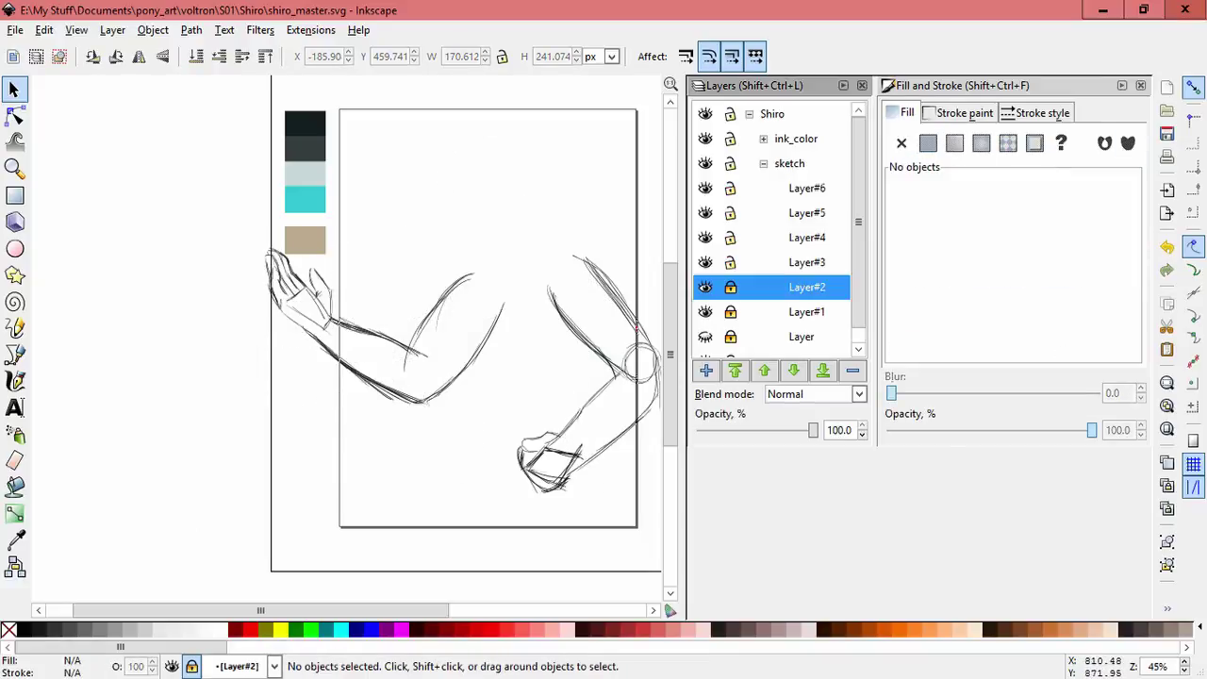
pyautogui.click(489, 179)
pyautogui.press('Delete')
# Step: Make the base Layer current and move the whole sketch up and right
pyautogui.scroll(-2, 471, 330)
pyautogui.hscroll(2, 471, 330)
pyautogui.click(802, 336)
pyautogui.scroll(1, 377, 283)
pyautogui.scroll(-2, 377, 283)
pyautogui.hotkey('ctrl', 'alt', 'a')
pyautogui.moveTo(480, 263); pyautogui.dragTo(511, 226)
pyautogui.press('Escape')
pyautogui.scroll(2, 433, 339)
pyautogui.hotkey('alt', 'f')
pyautogui.press('Escape')
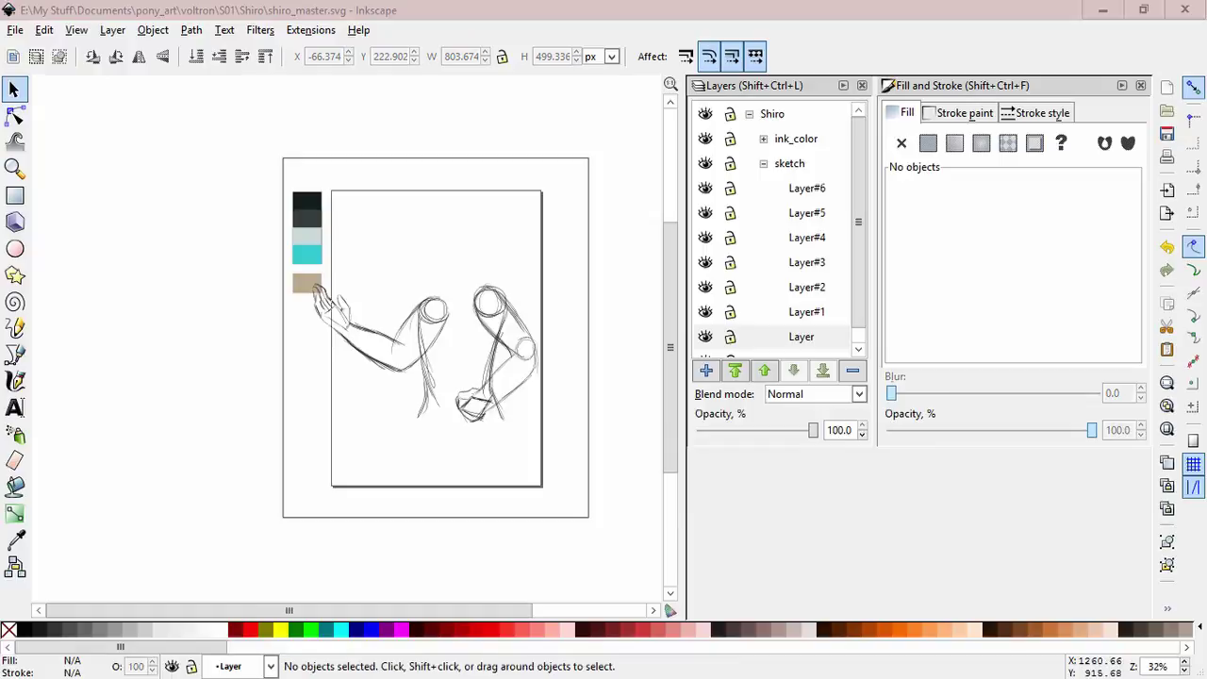
# Step: Move the colour swatches down on the page
pyautogui.hotkey('ctrl', 'alt', 'a')
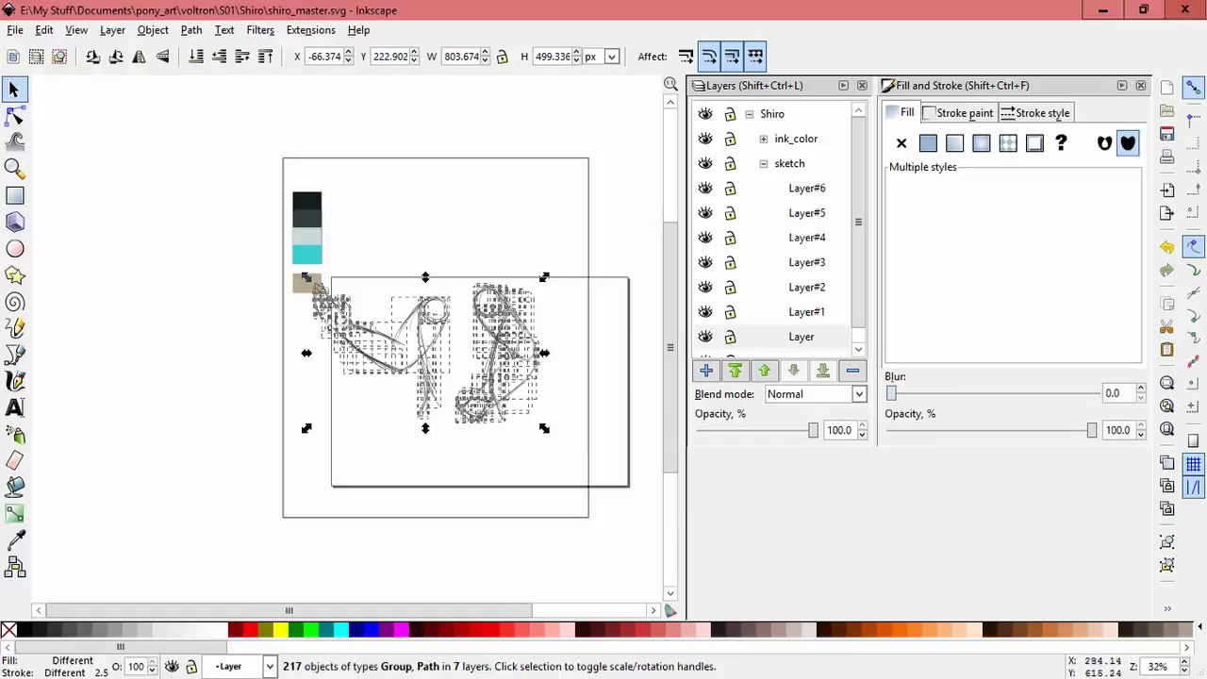
pyautogui.press('Escape')
pyautogui.scroll(-1, 773, 236)
pyautogui.moveTo(339, 179); pyautogui.dragTo(287, 299)
pyautogui.moveTo(310, 215); pyautogui.dragTo(328, 327)
# Step: Rotate the white background rectangle a quarter turn and stretch it around the page
pyautogui.press('Tab')
pyautogui.click(116, 55)
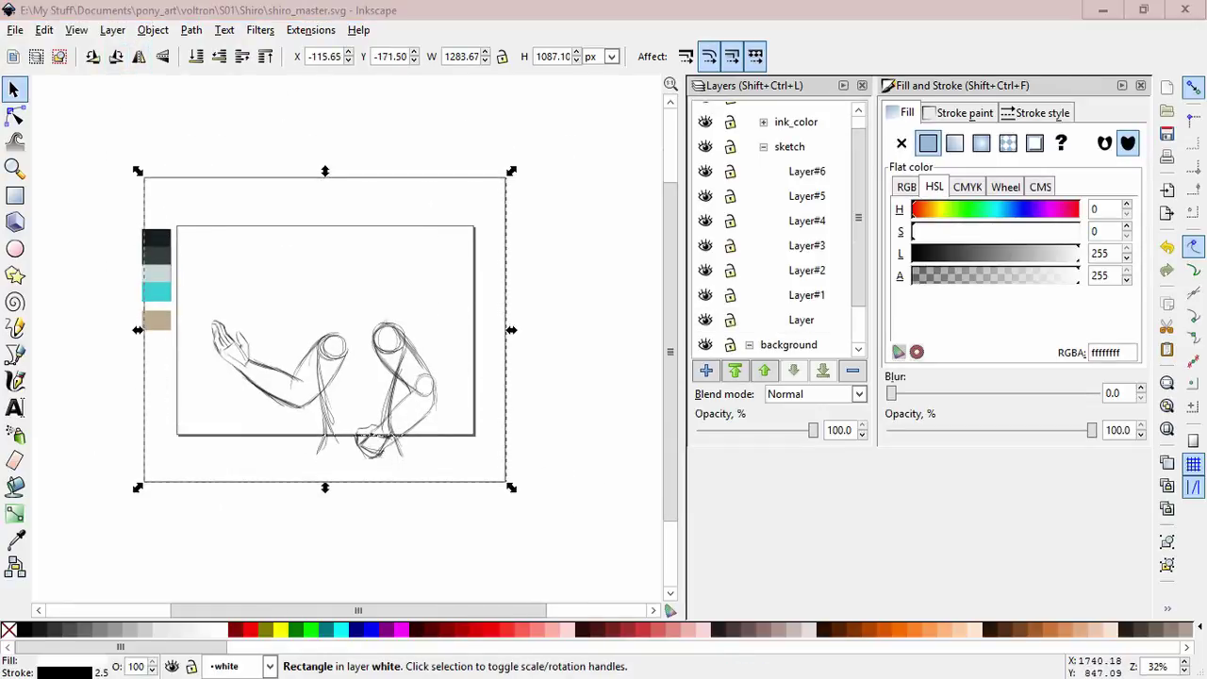
pyautogui.press('Escape')
pyautogui.press('Tab')
pyautogui.moveTo(324, 170); pyautogui.dragTo(324, 194)
pyautogui.moveTo(193, 184); pyautogui.dragTo(70, 355)
# Step: Save the document, move the arm sketches right, and fit the page in the window
pyautogui.press('Escape')
pyautogui.hotkey('ctrl', 's')
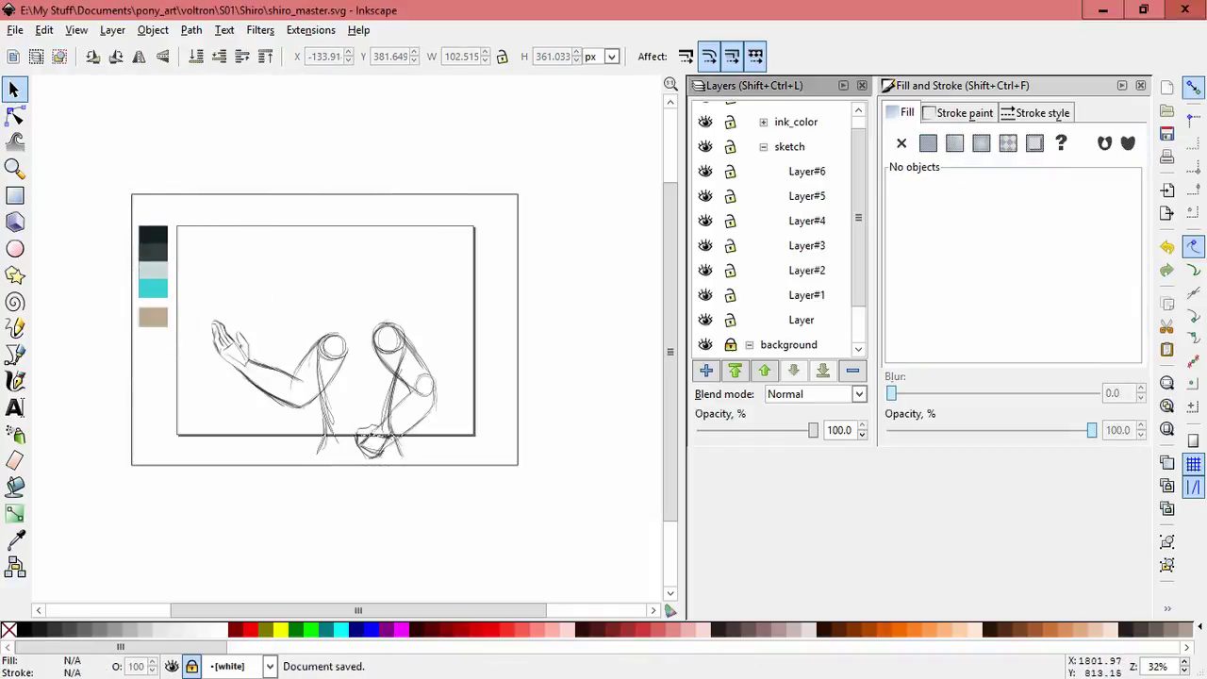
pyautogui.moveTo(203, 306); pyautogui.dragTo(452, 467)
pyautogui.moveTo(391, 381); pyautogui.dragTo(388, 383)
pyautogui.press('Escape')
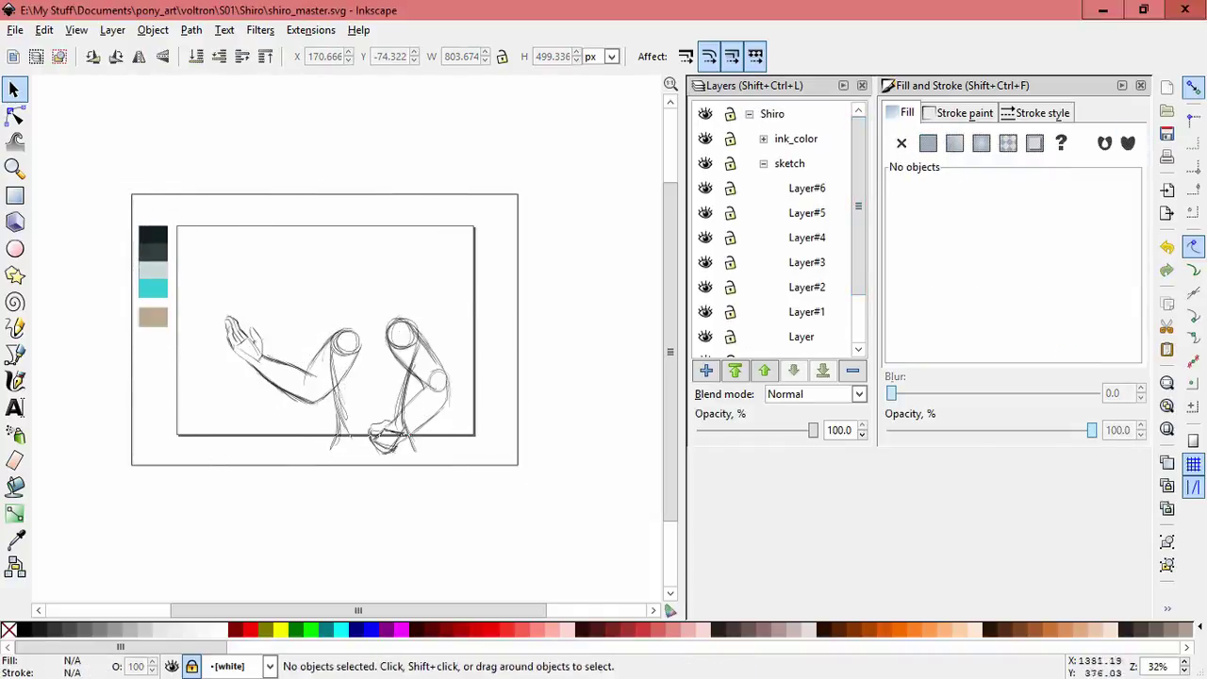
pyautogui.press('5')
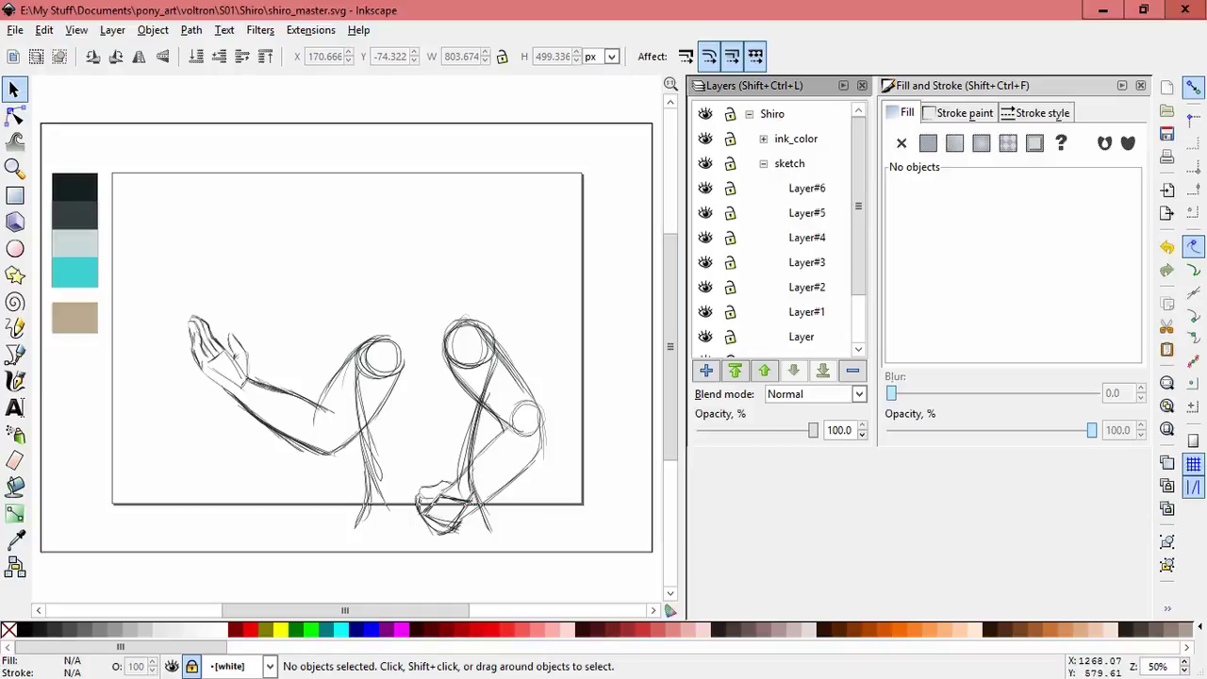
pyautogui.click(806, 188)
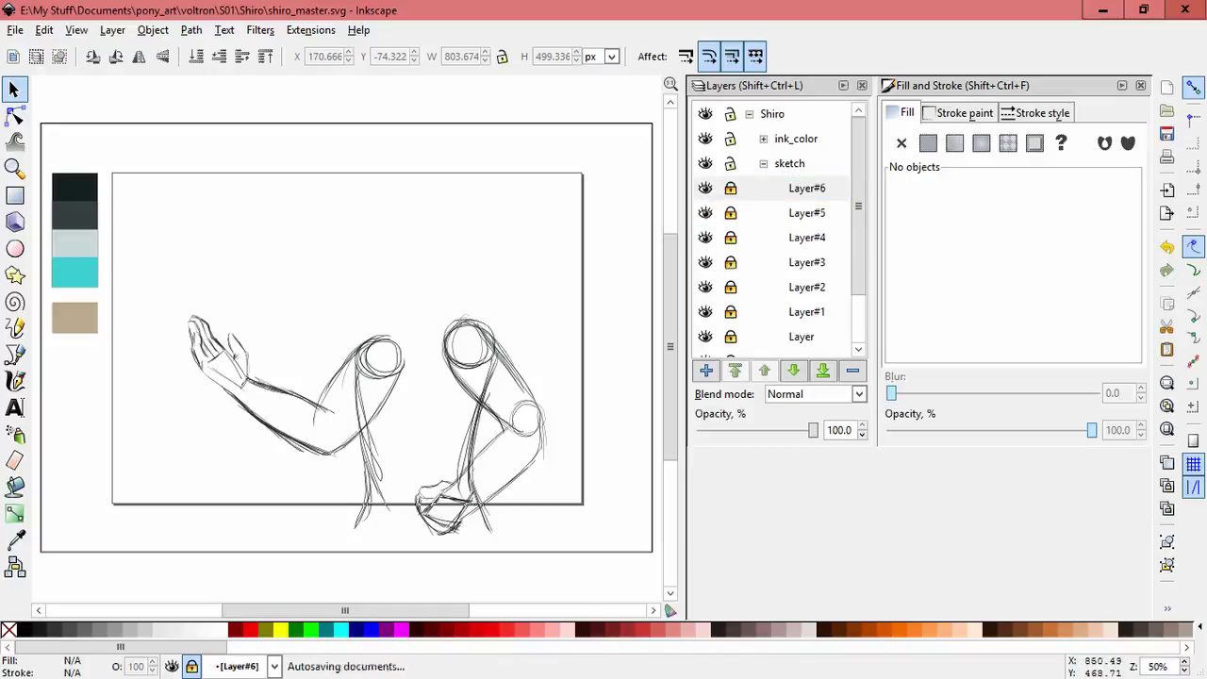
# Step: Add Layer#7 and sketch a rough head circle above the torso
pyautogui.hotkey('ctrl', 'shift', 'n')
pyautogui.press('Return')
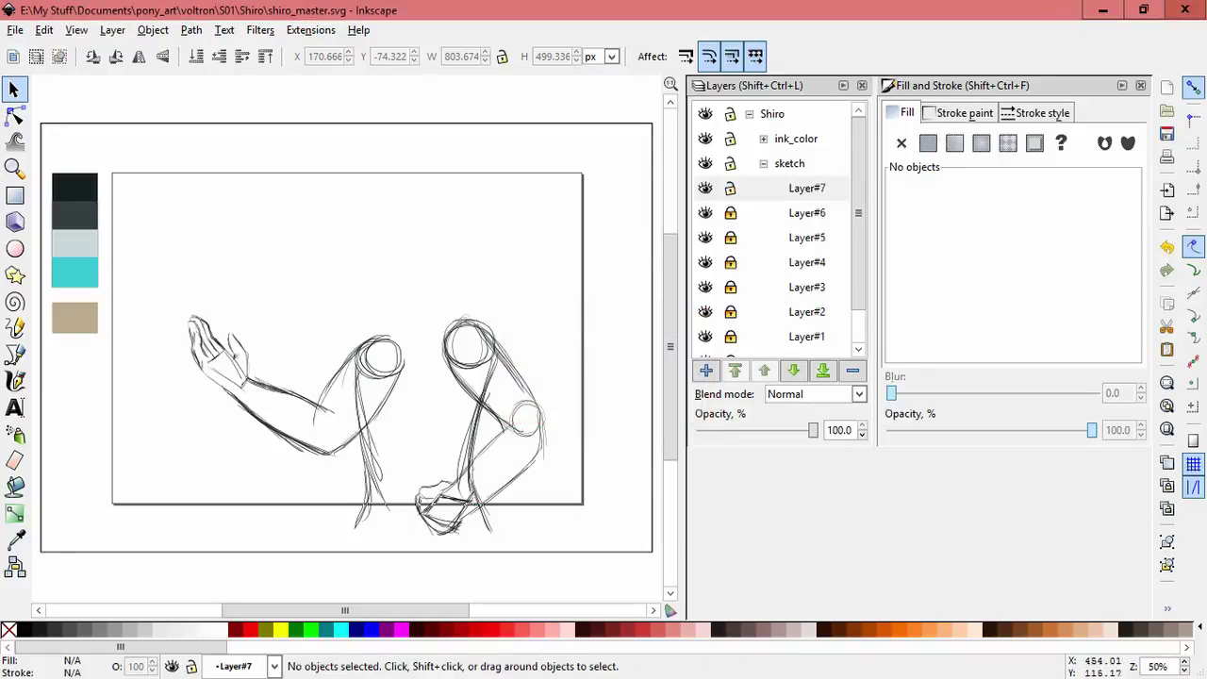
pyautogui.press('c')
pyautogui.scroll(1, 366, 222)
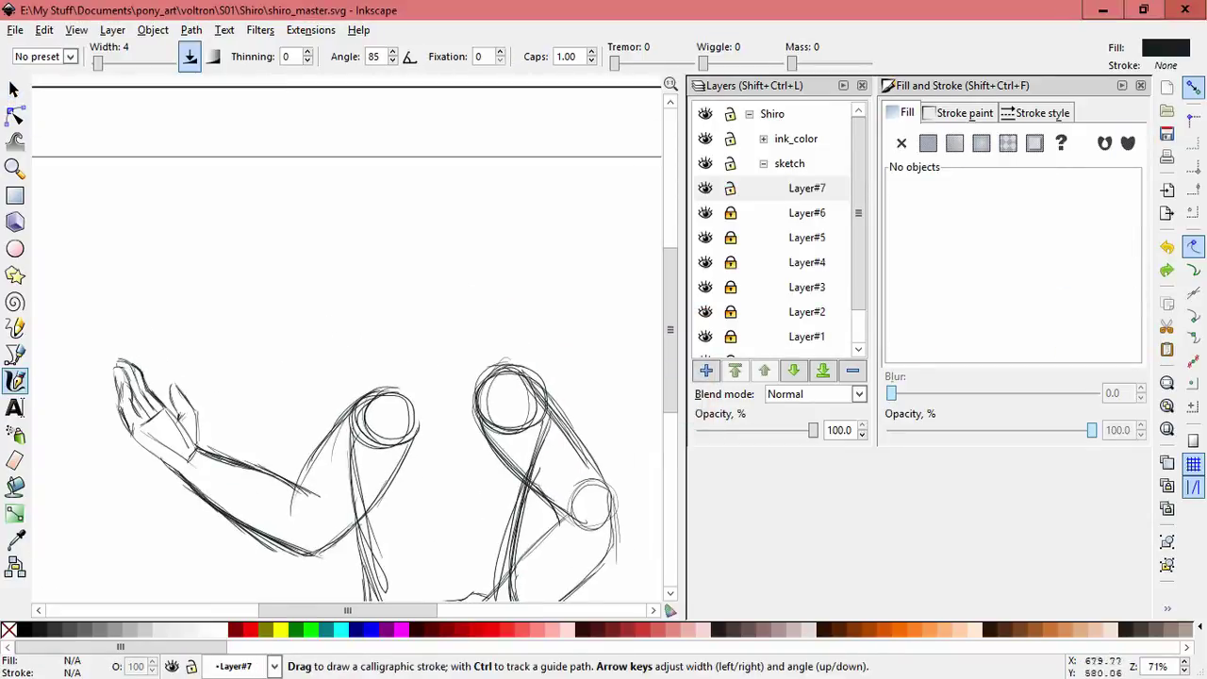
pyautogui.moveTo(479, 300); pyautogui.dragTo(405, 203)
pyautogui.moveTo(472, 231)
pyautogui.mouseDown()
pyautogui.moveTo(476, 316)
pyautogui.moveTo(439, 329)
pyautogui.mouseUp()
# Step: Group the circle strokes, skew them, and shrink the head to about 88.7% above the arms
pyautogui.click(14, 89)
pyautogui.hotkey('ctrl', 'a')
pyautogui.hotkey('ctrl', 'g')
pyautogui.click(432, 325)
pyautogui.press('Escape')
pyautogui.moveTo(523, 317)
pyautogui.mouseDown()
pyautogui.moveTo(541, 272)
pyautogui.moveTo(494, 269)
pyautogui.moveTo(496, 284)
pyautogui.mouseUp()
pyautogui.click(241, 298)
pyautogui.scroll(-1, 345, 349)
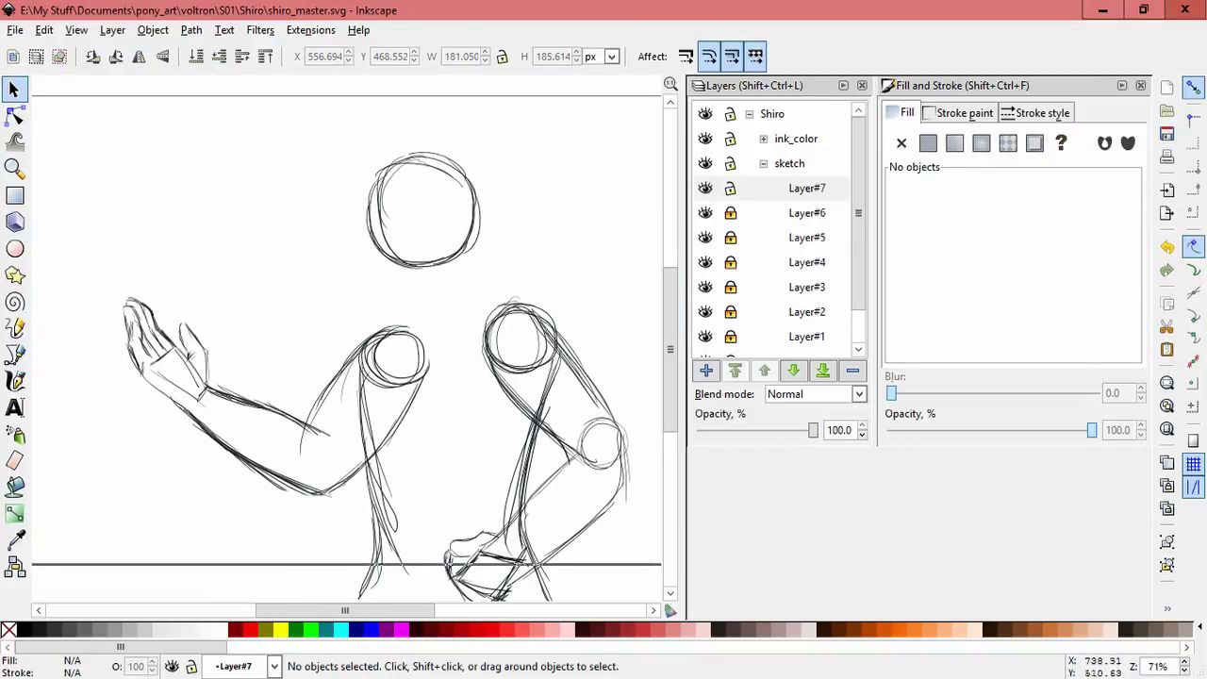
pyautogui.moveTo(470, 254); pyautogui.dragTo(462, 236)
pyautogui.press('c')
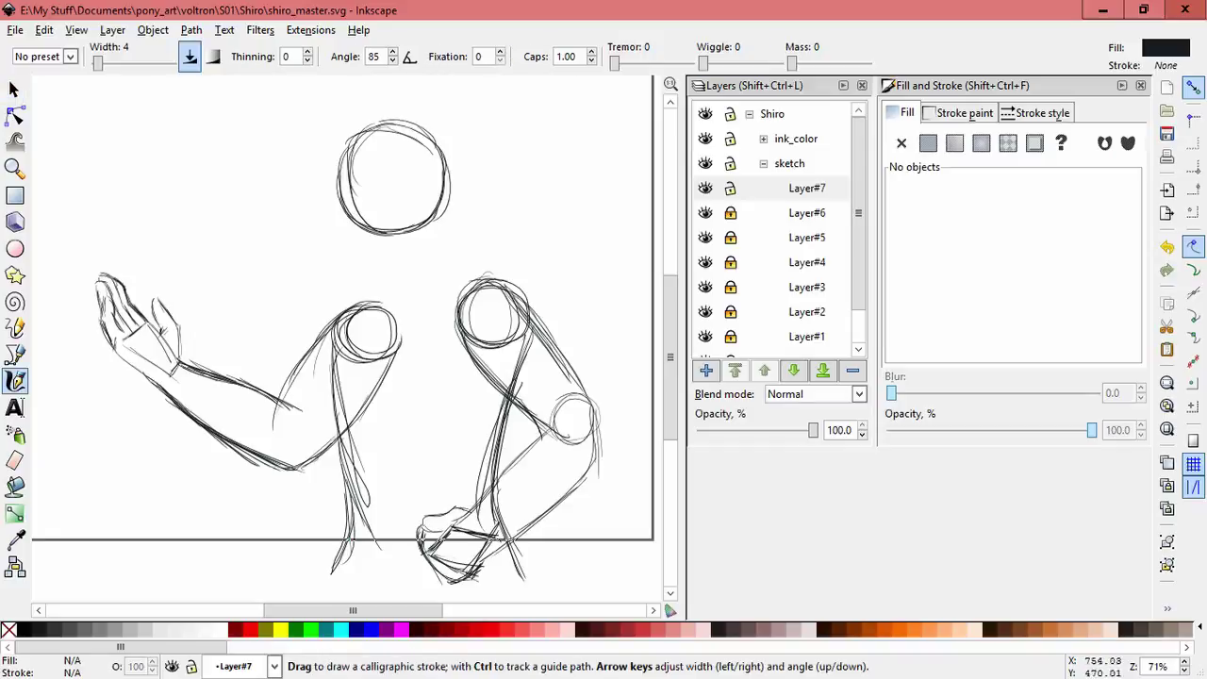
pyautogui.doubleClick(806, 188)
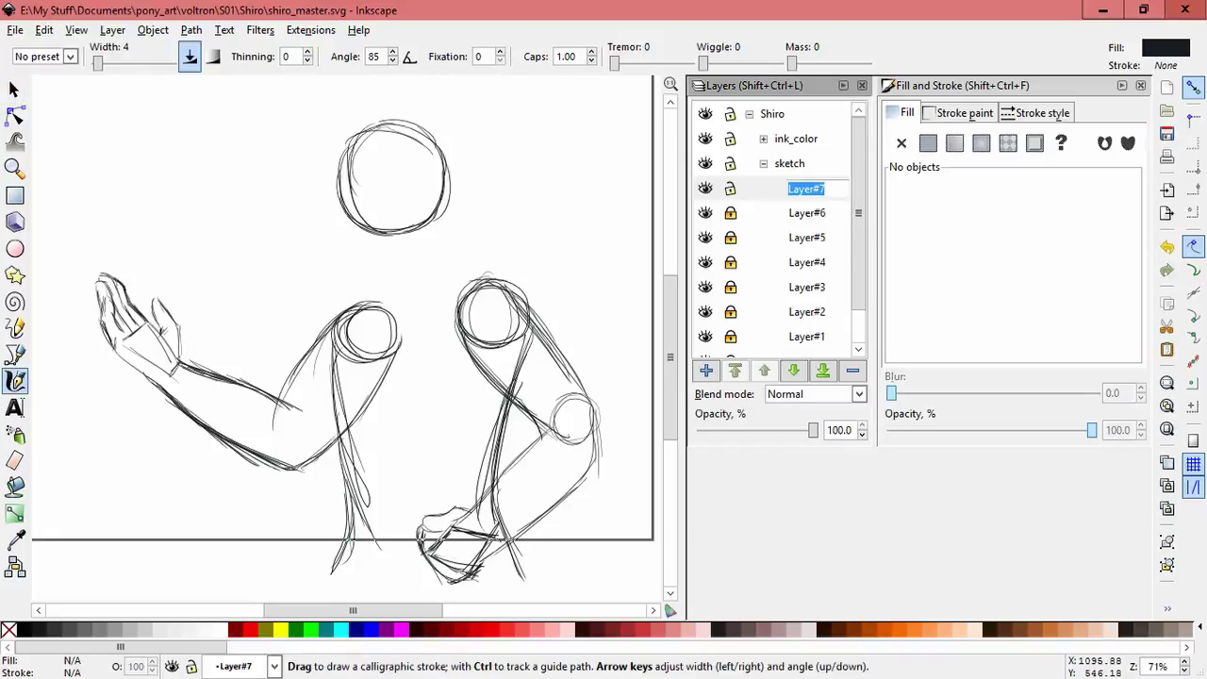
# Step: Rename Layer#7 to 'head', add a sublayer inside it and paste the head circle there
pyautogui.write('head')
pyautogui.press('Return')
pyautogui.hotkey('ctrl', 'shift', 'n')
pyautogui.press('Return')
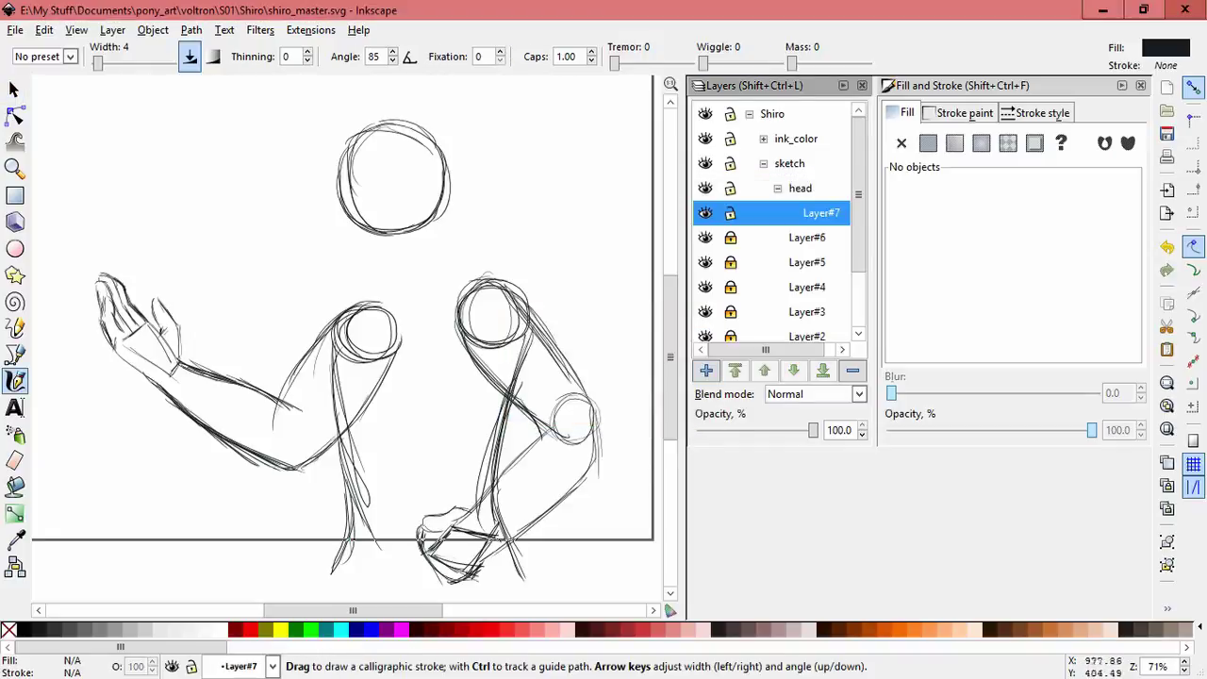
pyautogui.press('s')
pyautogui.hotkey('ctrl', 'v')
pyautogui.press('Escape')
# Step: Add Layer#8 and draw the chin and neck line with the Calligraphy pen
pyautogui.hotkey('ctrl', 'shift', 'n')
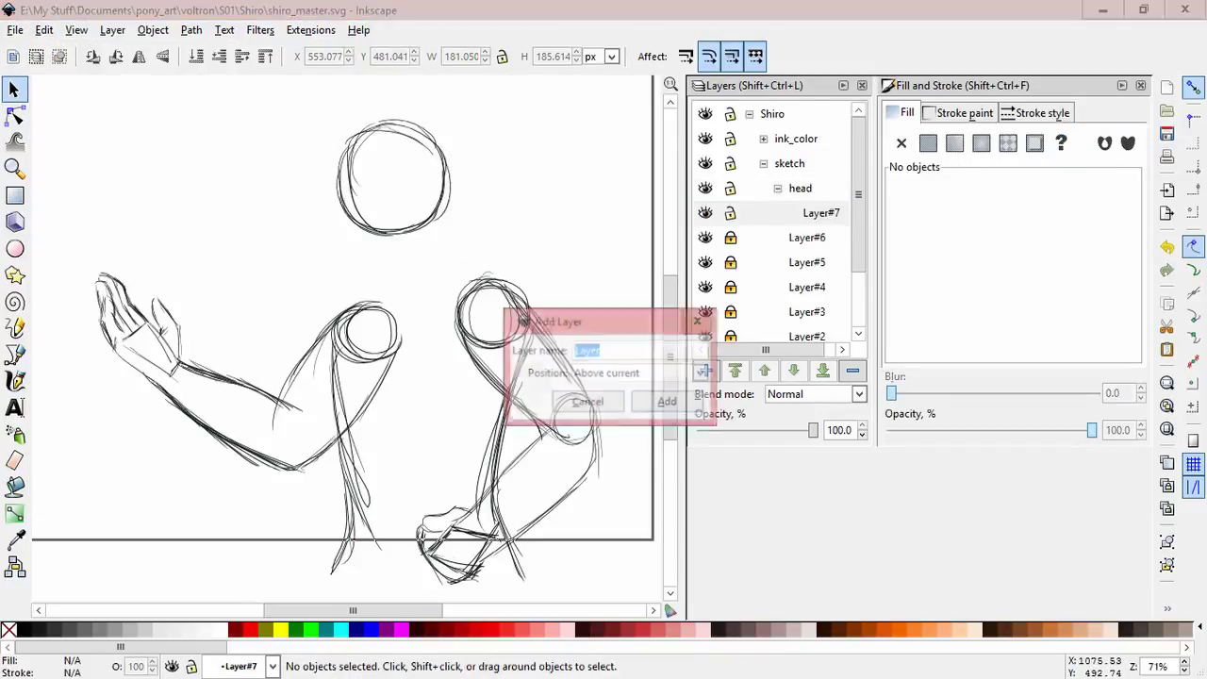
pyautogui.press('Return')
pyautogui.press('c')
pyautogui.scroll(2, 390, 227)
pyautogui.scroll(2, 348, 340)
pyautogui.moveTo(281, 179)
pyautogui.mouseDown()
pyautogui.moveTo(282, 273)
pyautogui.moveTo(387, 401)
pyautogui.moveTo(405, 402)
pyautogui.mouseUp()
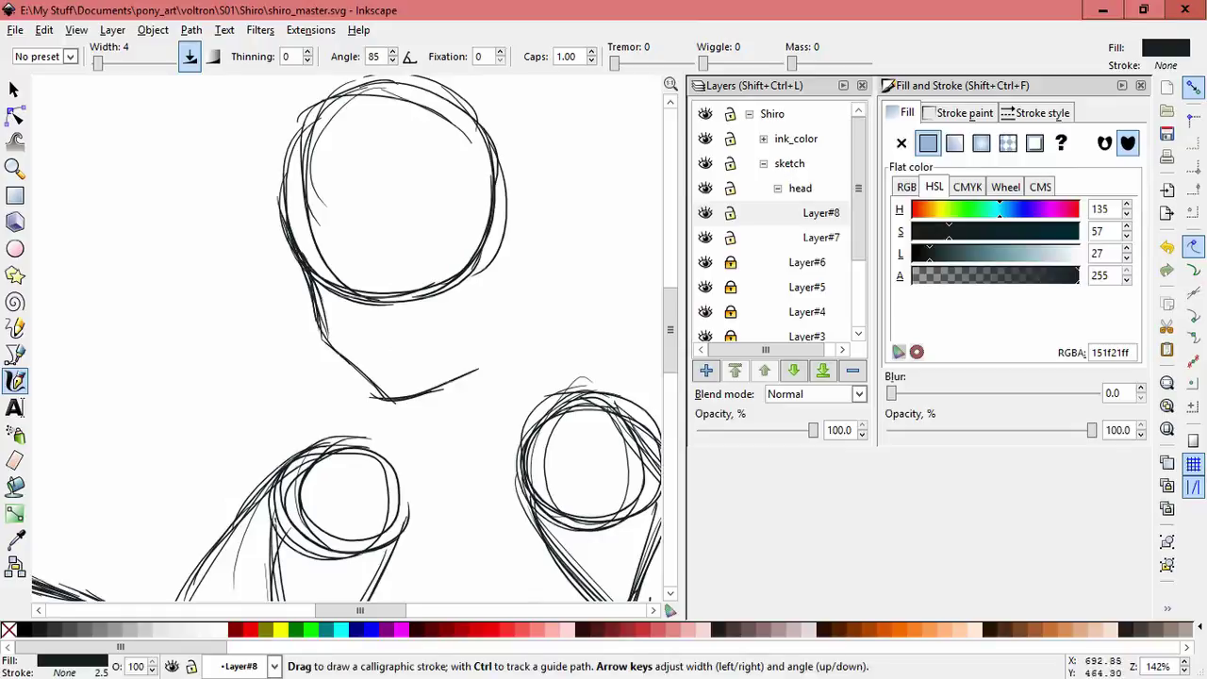
pyautogui.moveTo(473, 309)
pyautogui.mouseDown()
pyautogui.moveTo(478, 351)
pyautogui.moveTo(405, 400)
pyautogui.moveTo(380, 452)
pyautogui.mouseUp()
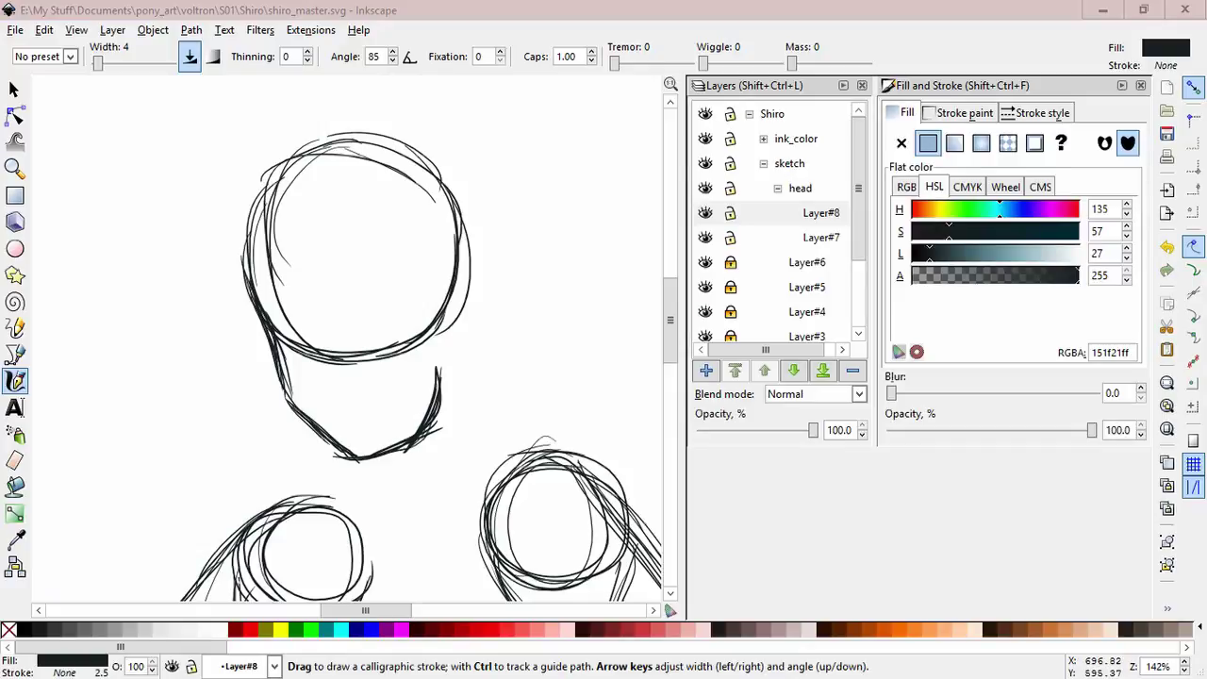
# Step: Draw neck lines down from the head, curving toward the right shoulder, plus the neck's left side
pyautogui.scroll(-1, 349, 340)
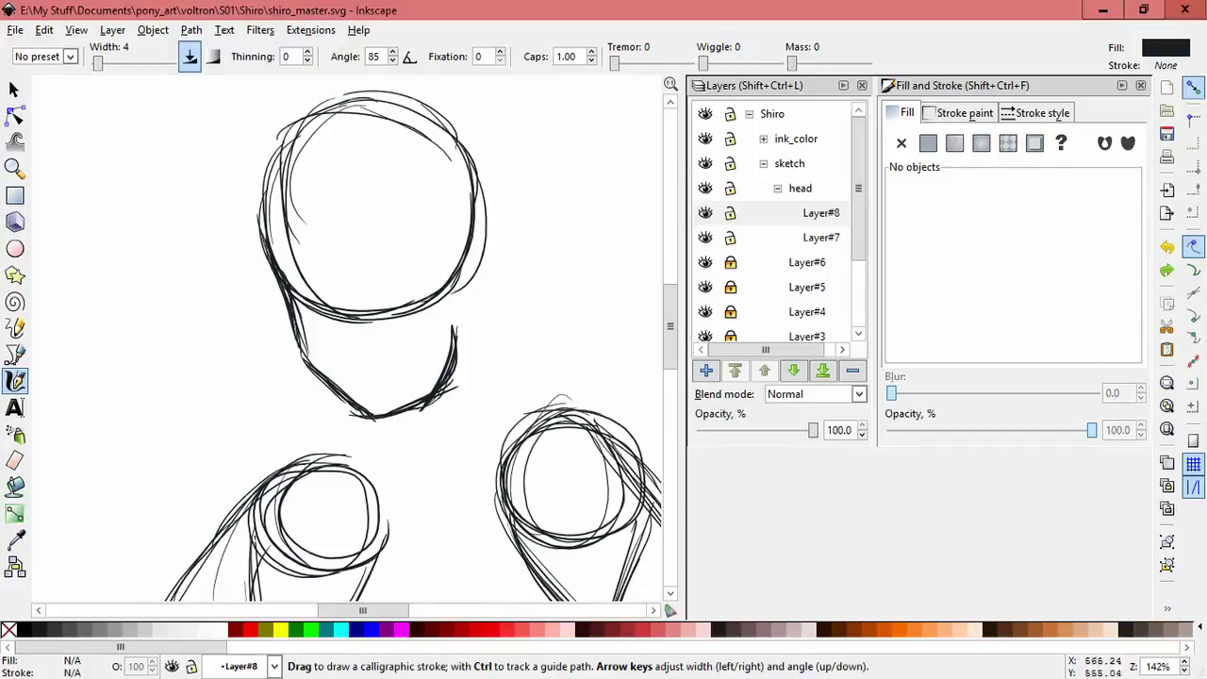
pyautogui.press('ctrl')
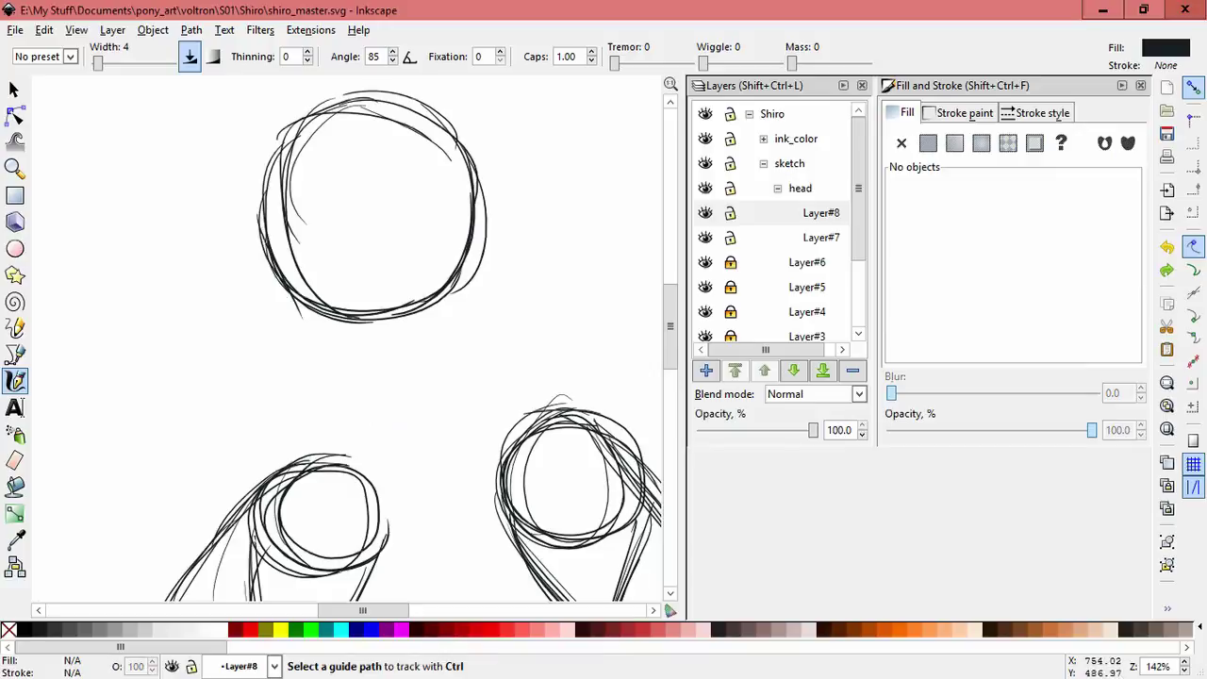
pyautogui.moveTo(457, 274); pyautogui.dragTo(488, 370)
pyautogui.scroll(-3, 483, 391)
pyautogui.hscroll(2, 483, 390)
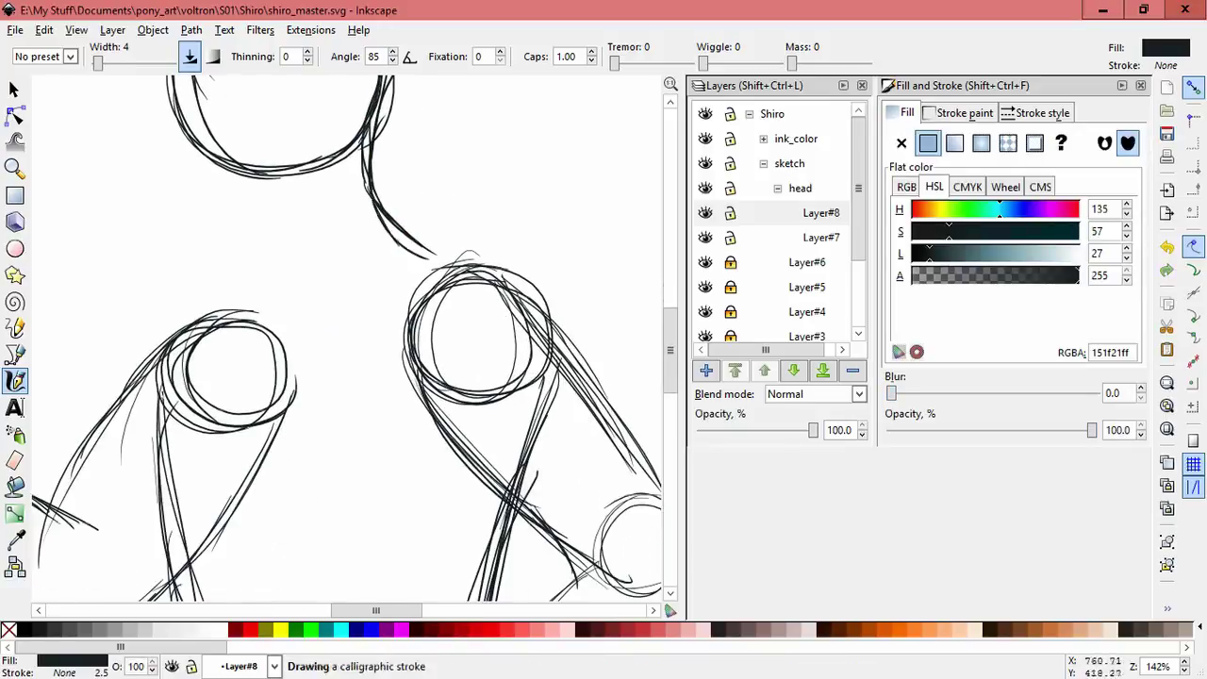
pyautogui.moveTo(375, 219); pyautogui.dragTo(560, 311)
pyautogui.moveTo(257, 210); pyautogui.dragTo(264, 296)
pyautogui.scroll(-1, 264, 296)
pyautogui.hscroll(-3, 264, 296)
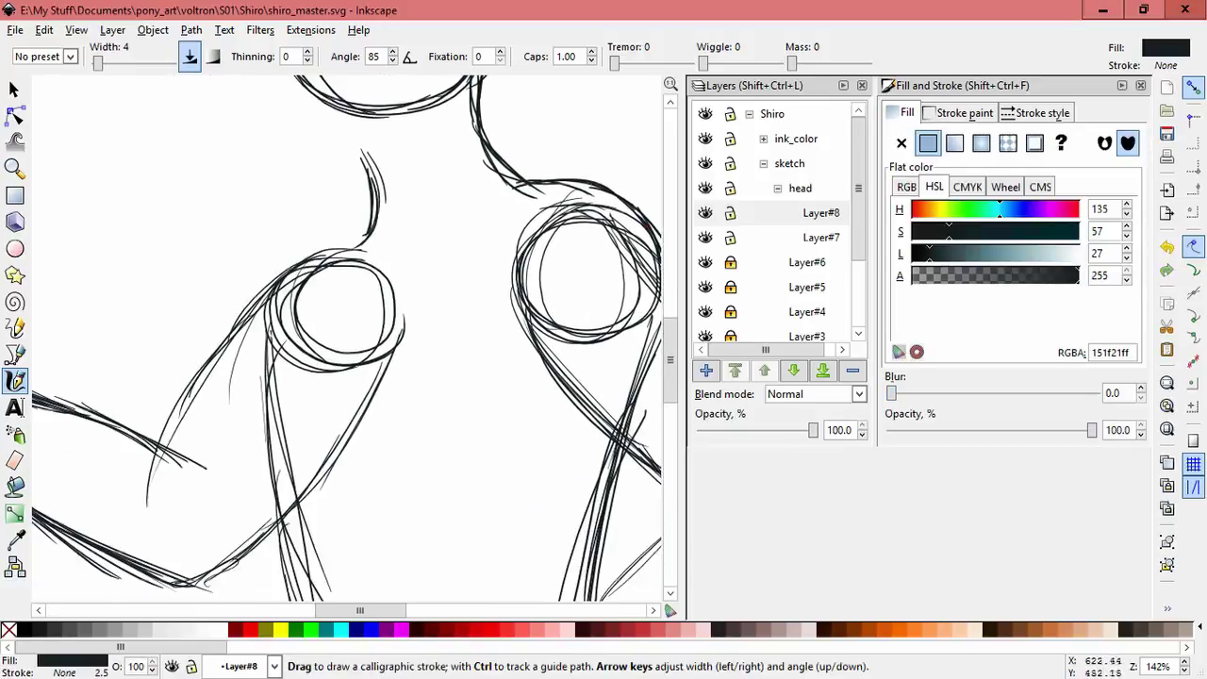
# Step: Shift the small neck stroke slightly left and shrink it
pyautogui.press('s')
pyautogui.moveTo(373, 198); pyautogui.dragTo(363, 196)
pyautogui.press('Escape')
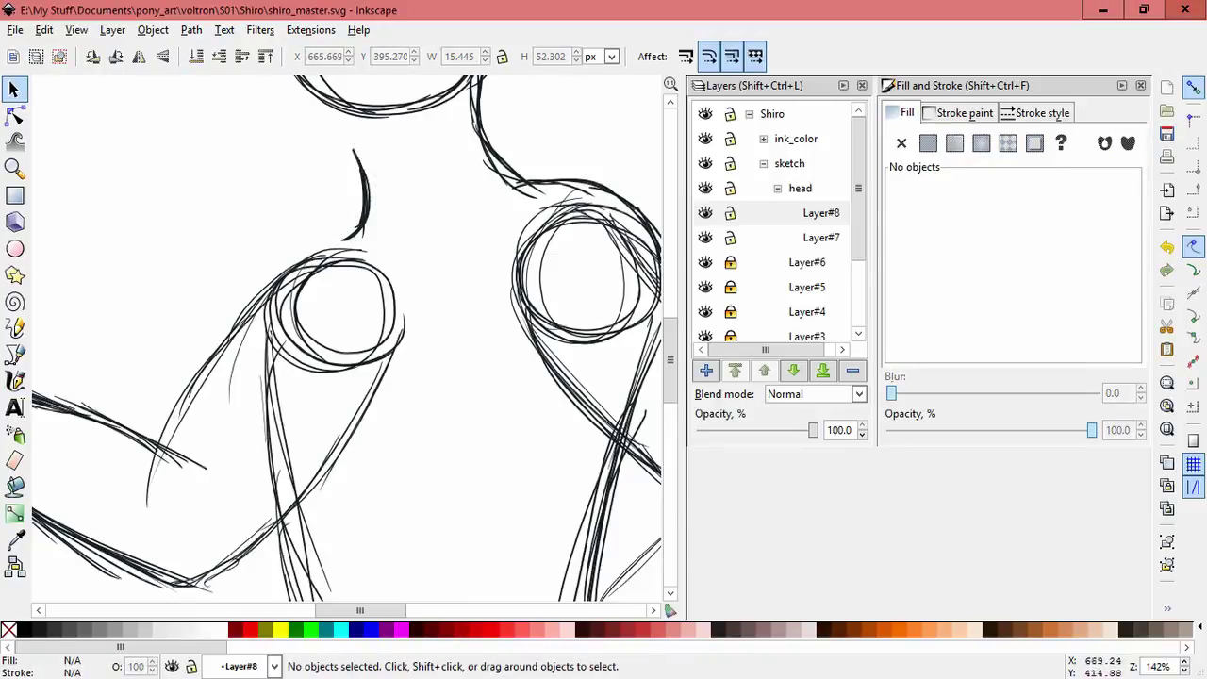
pyautogui.click(362, 193)
pyautogui.moveTo(361, 242); pyautogui.dragTo(361, 234)
pyautogui.press('Escape')
# Step: Draw a line from the neck to the left shoulder and a long line down the body's left side
pyautogui.press('5')
pyautogui.scroll(5, 439, 302)
pyautogui.click(390, 247)
pyautogui.press('Escape')
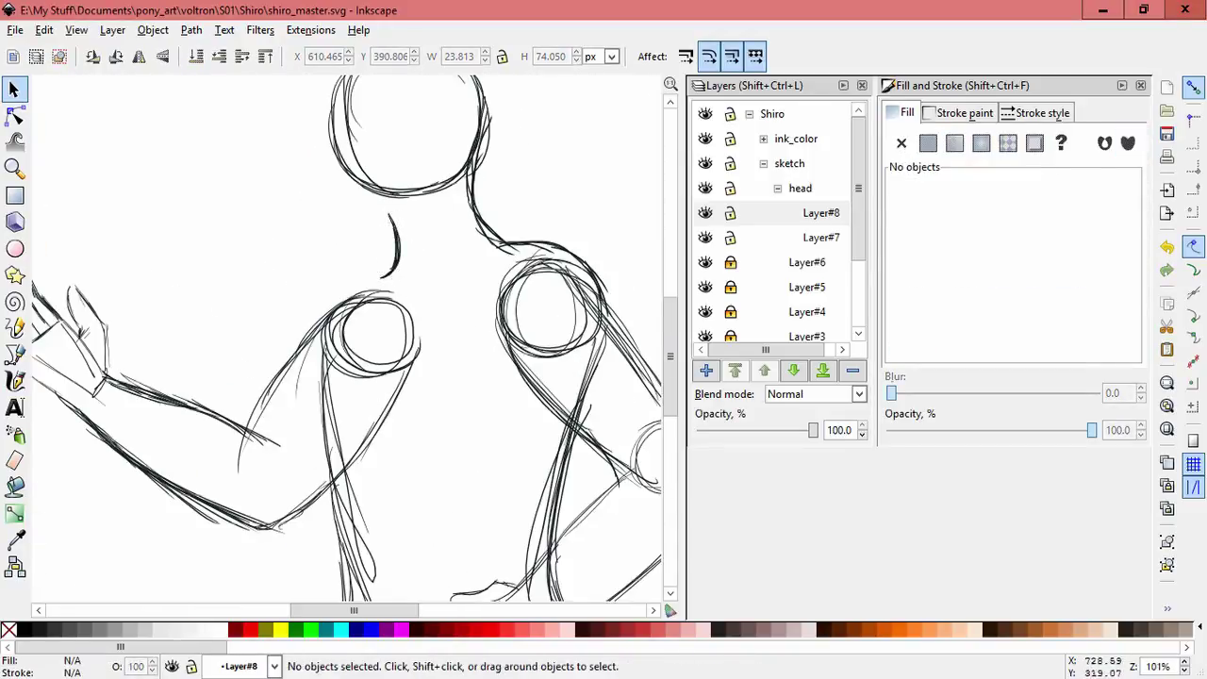
pyautogui.click(15, 380)
pyautogui.press('ctrl')
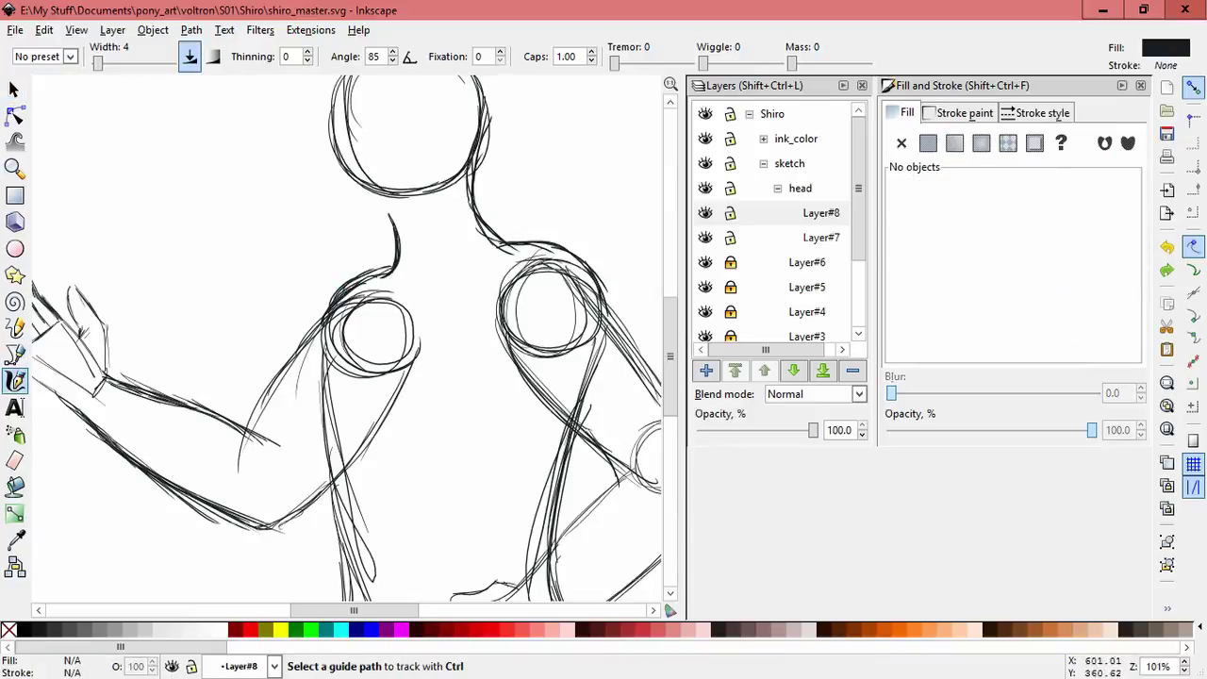
pyautogui.press('ctrl')
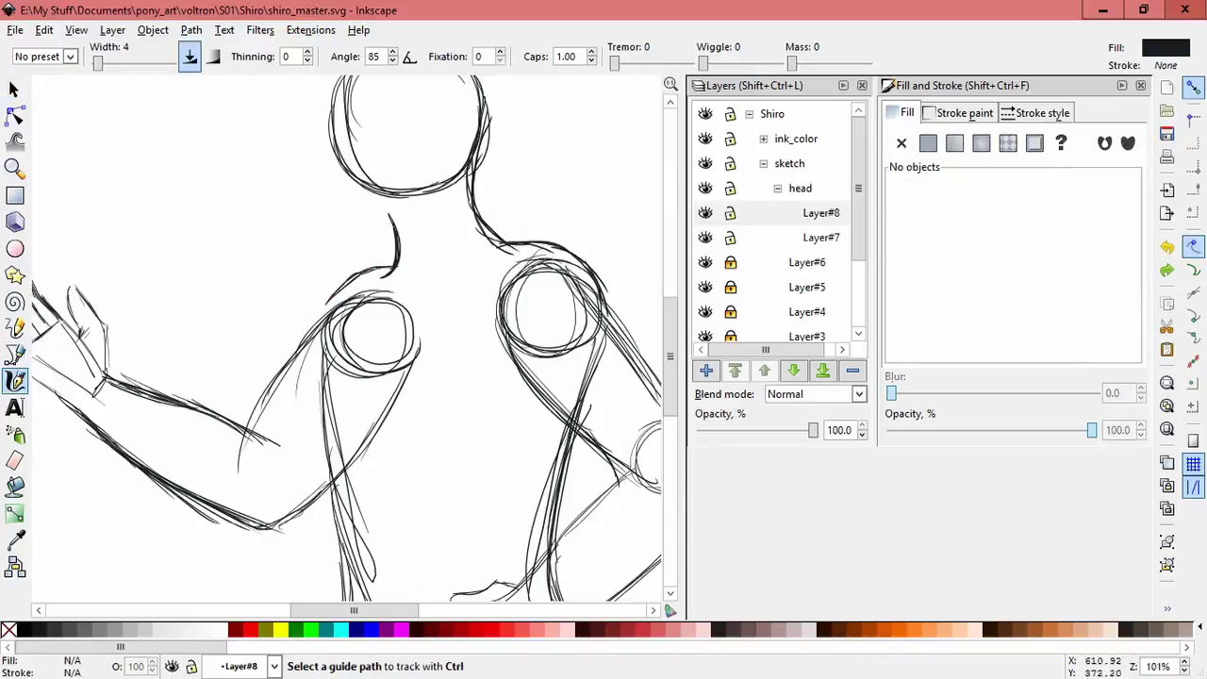
pyautogui.moveTo(392, 273)
pyautogui.mouseDown()
pyautogui.moveTo(330, 300)
pyautogui.moveTo(318, 324)
pyautogui.moveTo(267, 250)
pyautogui.mouseUp()
pyautogui.press('space')
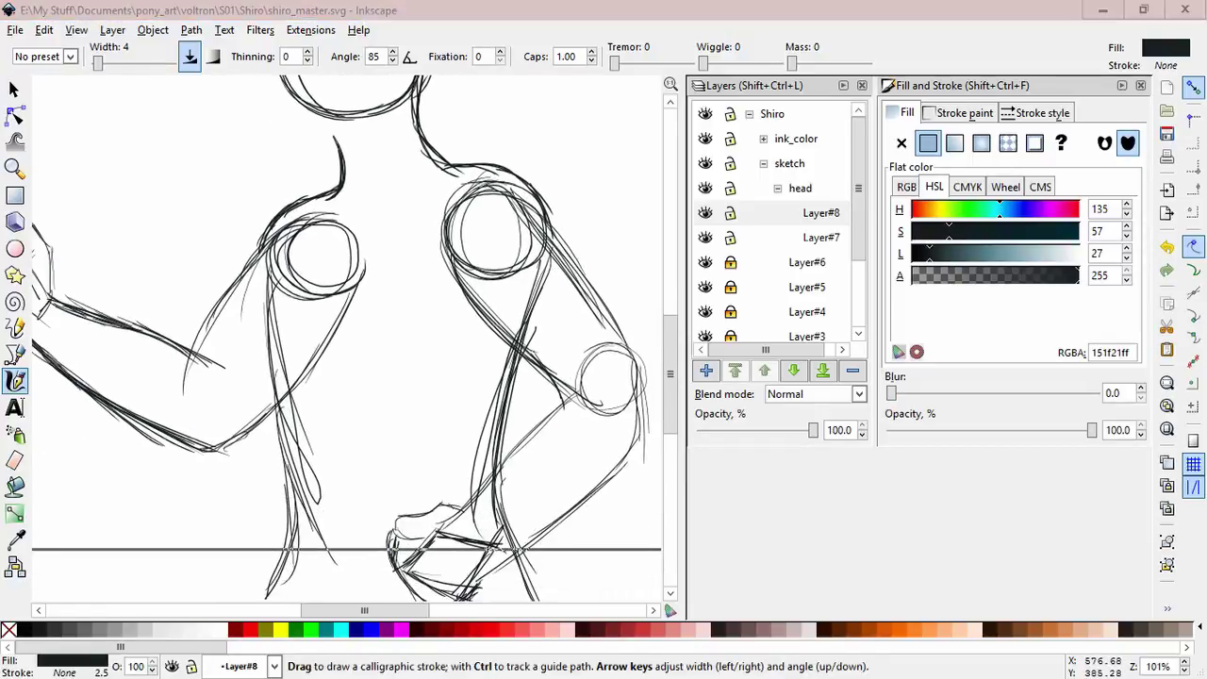
pyautogui.moveTo(294, 202); pyautogui.dragTo(307, 196)
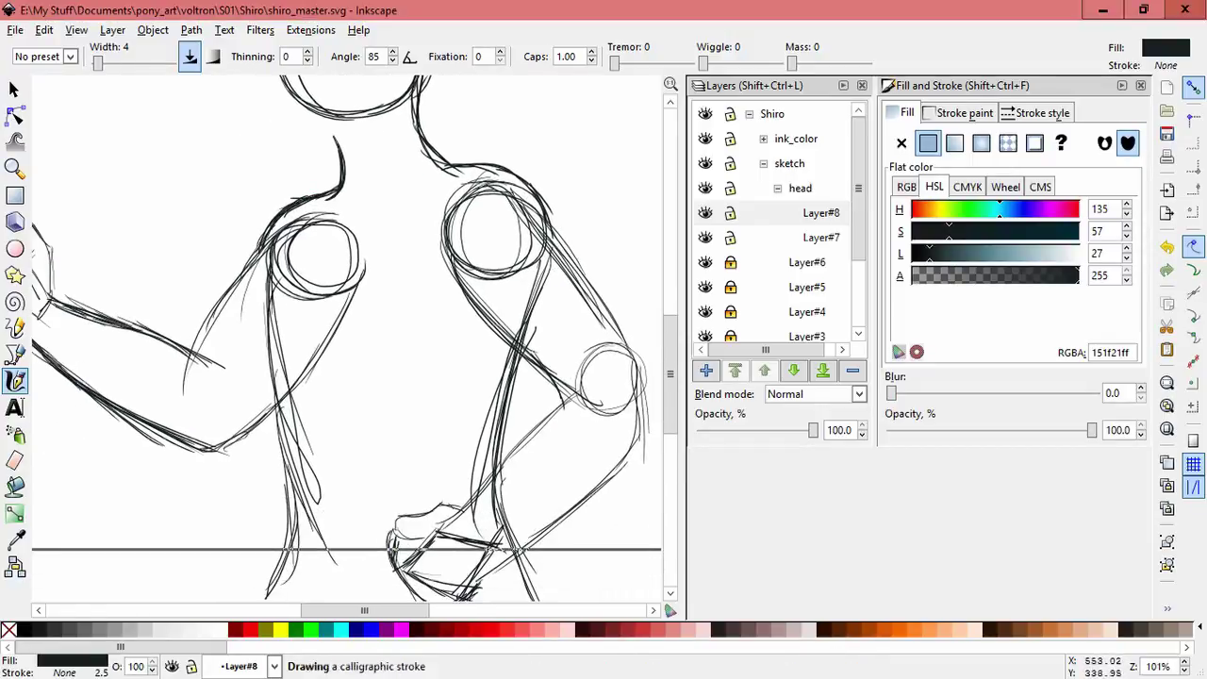
pyautogui.moveTo(272, 318); pyautogui.dragTo(287, 462)
pyautogui.press('5')
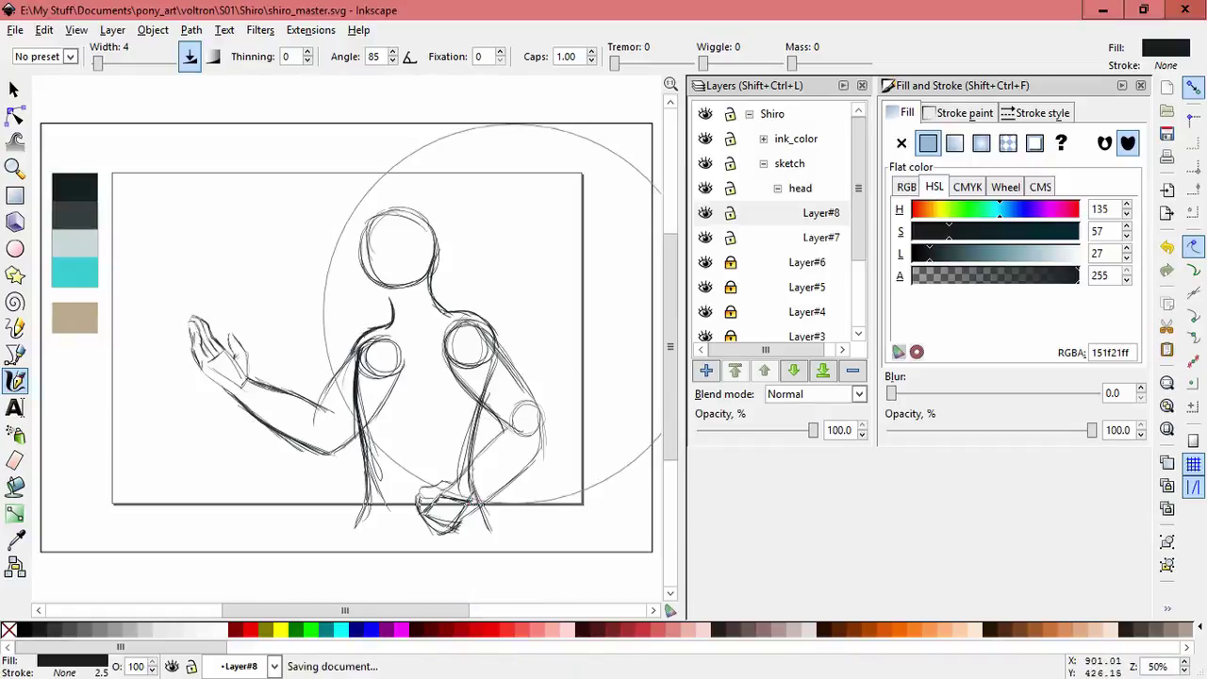
# Step: Add a new Layer#9 and draw a calligraphic stroke along the head's left side
pyautogui.press('z')
pyautogui.press('c')
pyautogui.scroll(2, 409, 237)
pyautogui.hotkey('ctrl', 'shift', 'n')
pyautogui.press('Return')
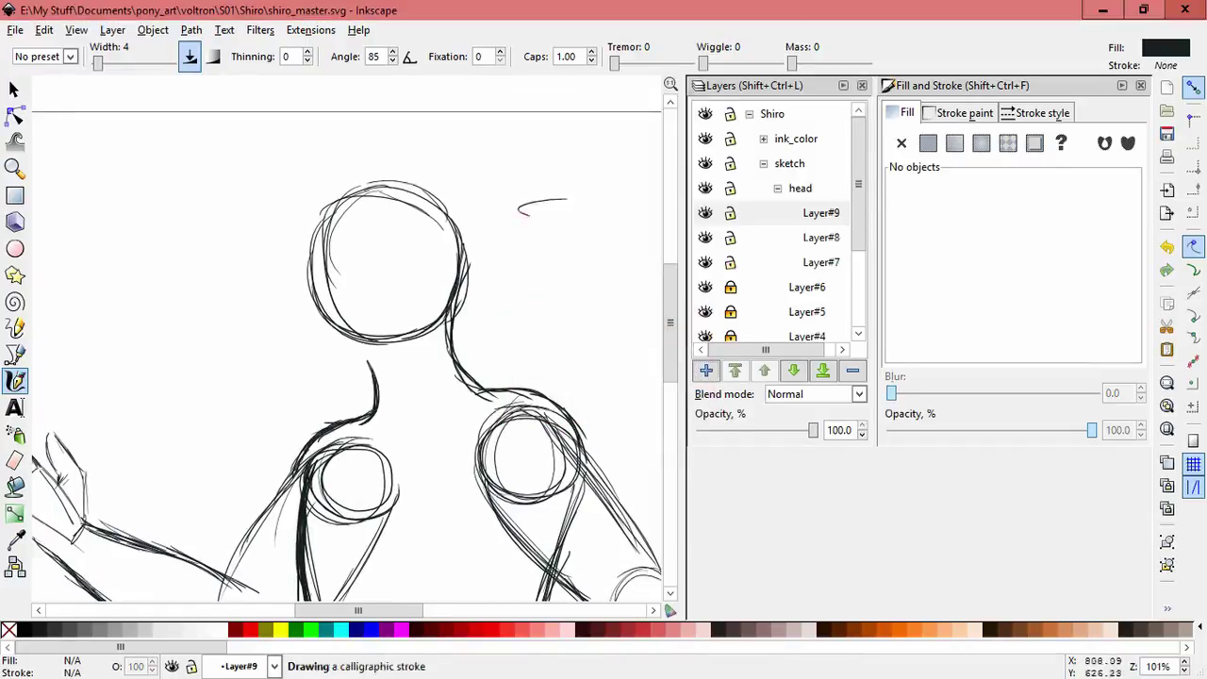
pyautogui.scroll(2, 410, 283)
pyautogui.moveTo(321, 293); pyautogui.dragTo(313, 200)
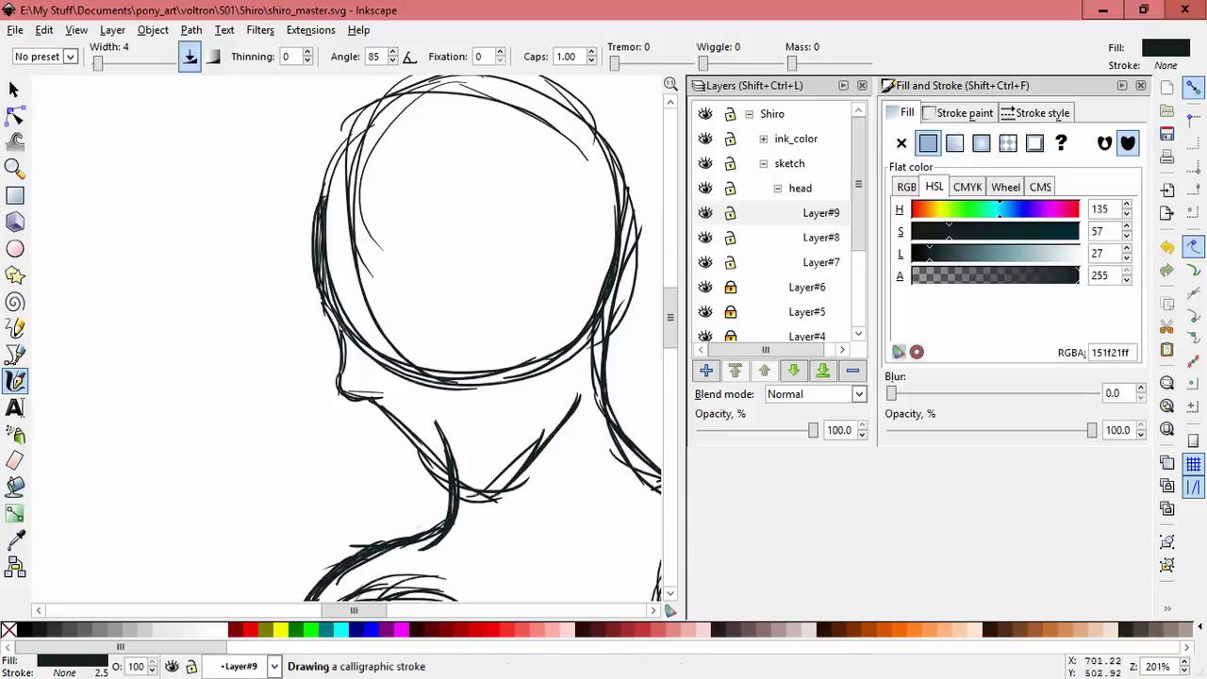
# Step: Select all strokes in Layer#9 and slightly skew, rotate and move them
pyautogui.press('s')
pyautogui.press('Escape')
pyautogui.hscroll(2, 377, 339)
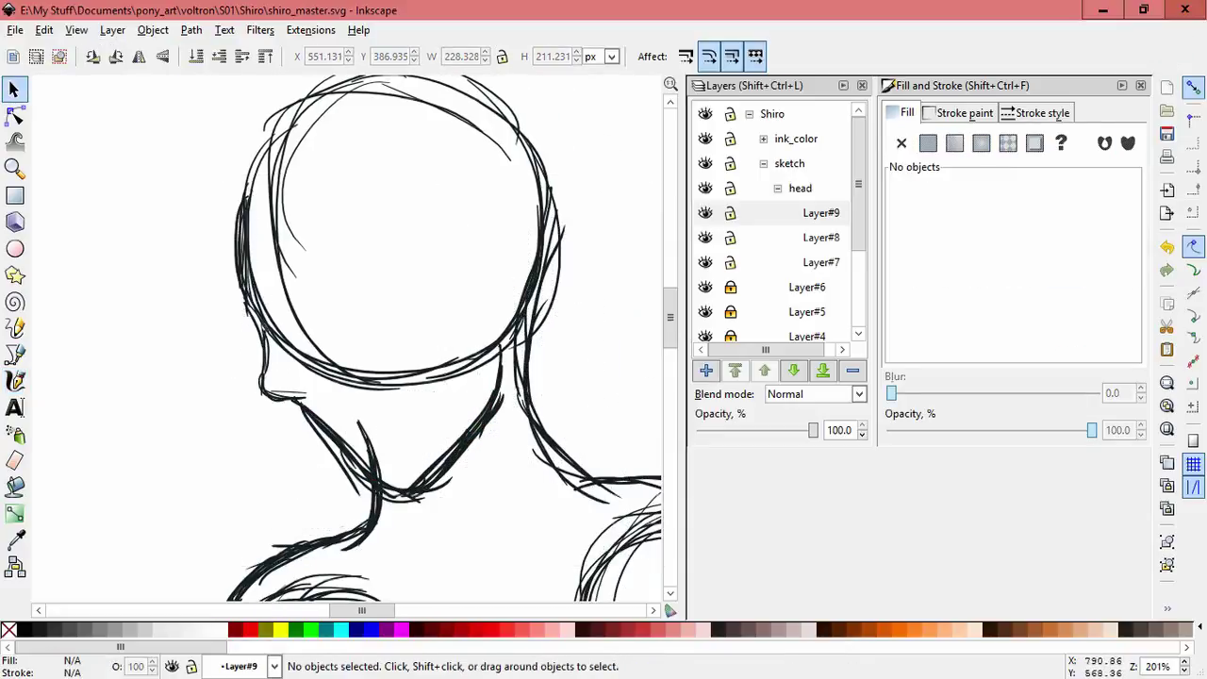
pyautogui.hotkey('ctrl', 'a')
pyautogui.moveTo(234, 340); pyautogui.dragTo(236, 350)
pyautogui.moveTo(515, 477); pyautogui.dragTo(505, 483)
pyautogui.moveTo(439, 444); pyautogui.dragTo(442, 430)
# Step: Reposition the jaw and neck strokes slightly into place
pyautogui.press('-')
pyautogui.press('-')
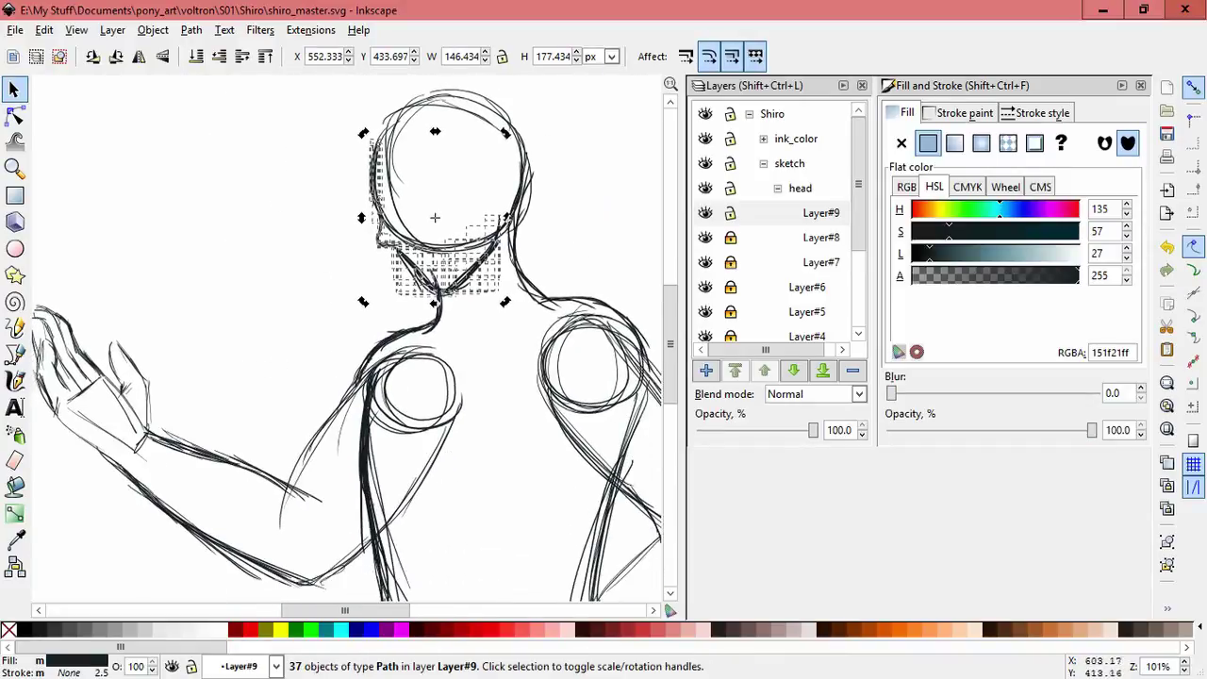
pyautogui.moveTo(443, 309); pyautogui.dragTo(513, 204)
pyautogui.moveTo(438, 300); pyautogui.dragTo(390, 247)
pyautogui.moveTo(482, 267); pyautogui.dragTo(481, 277)
pyautogui.press('Escape')
pyautogui.scroll(1, 426, 217)
pyautogui.moveTo(267, 148); pyautogui.dragTo(428, 277)
pyautogui.moveTo(363, 242); pyautogui.dragTo(310, 148)
pyautogui.moveTo(368, 243); pyautogui.dragTo(373, 258)
pyautogui.press('Escape')
# Step: Delete the small neck stroke and redraw a new stroke along the neck
pyautogui.click(325, 330)
pyautogui.click(405, 272)
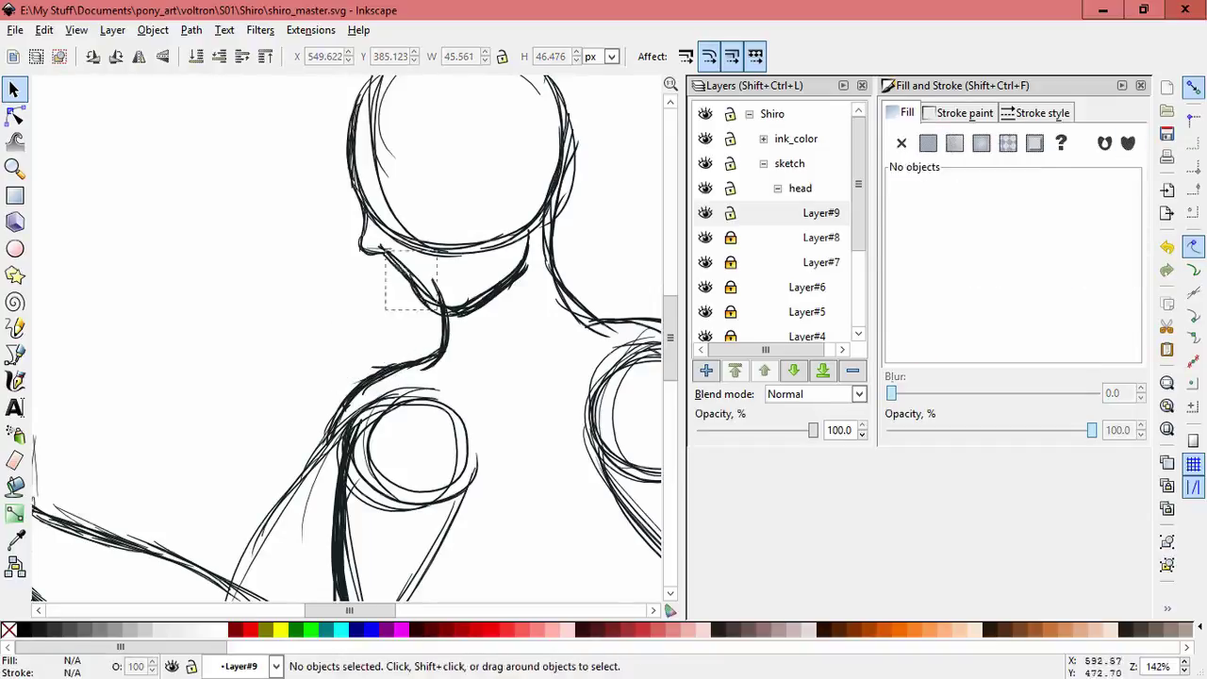
pyautogui.moveTo(420, 295); pyautogui.dragTo(310, 329)
pyautogui.press('Delete')
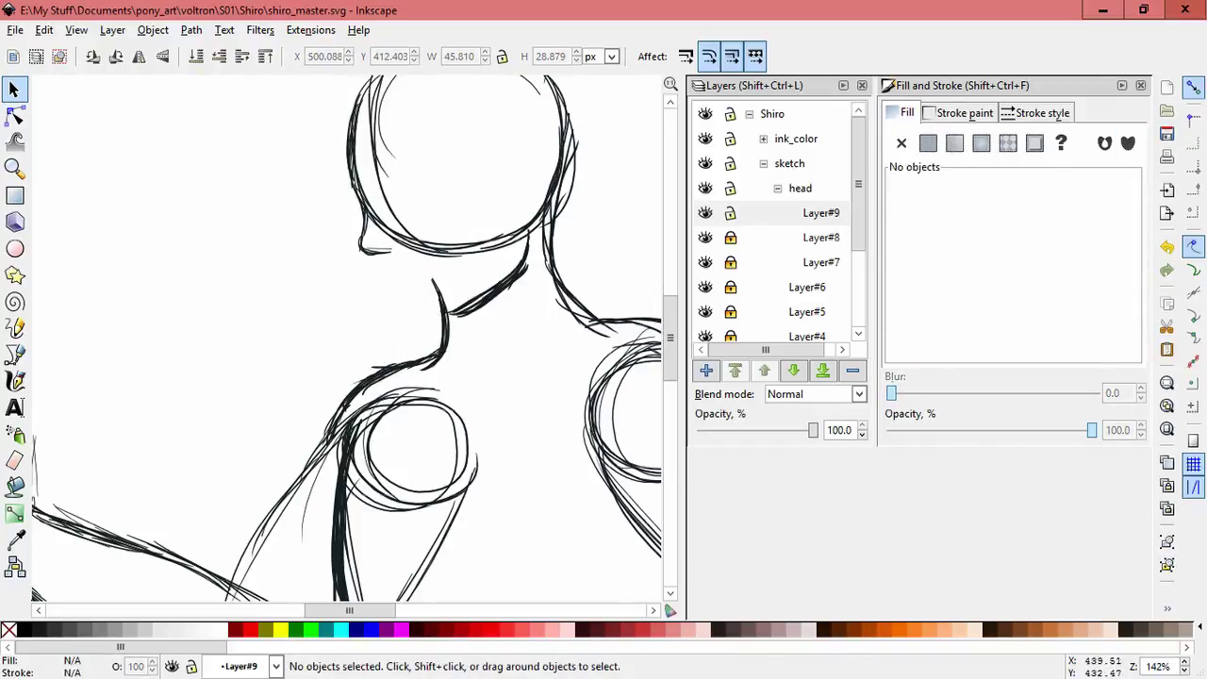
pyautogui.press('c')
pyautogui.moveTo(415, 298); pyautogui.dragTo(392, 252)
pyautogui.press('Escape')
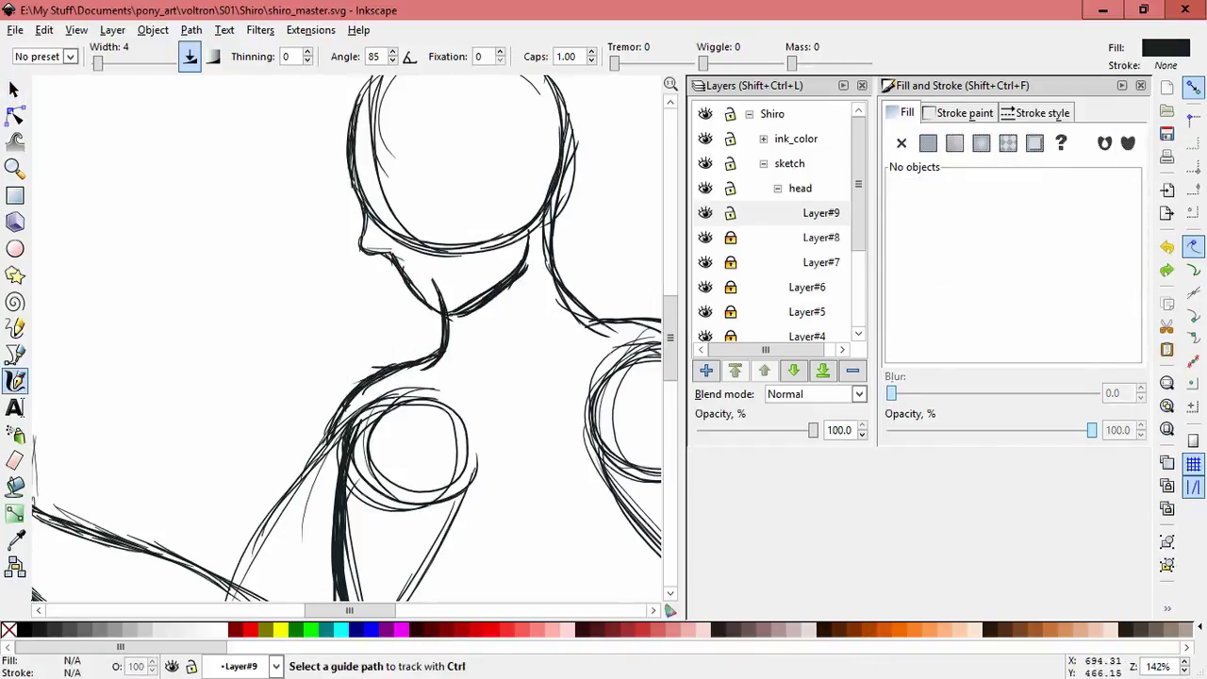
# Step: Draw a short neck stroke, discarding a longer calligraphic attempt
pyautogui.scroll(3, 437, 272)
pyautogui.moveTo(305, 213); pyautogui.dragTo(235, 212)
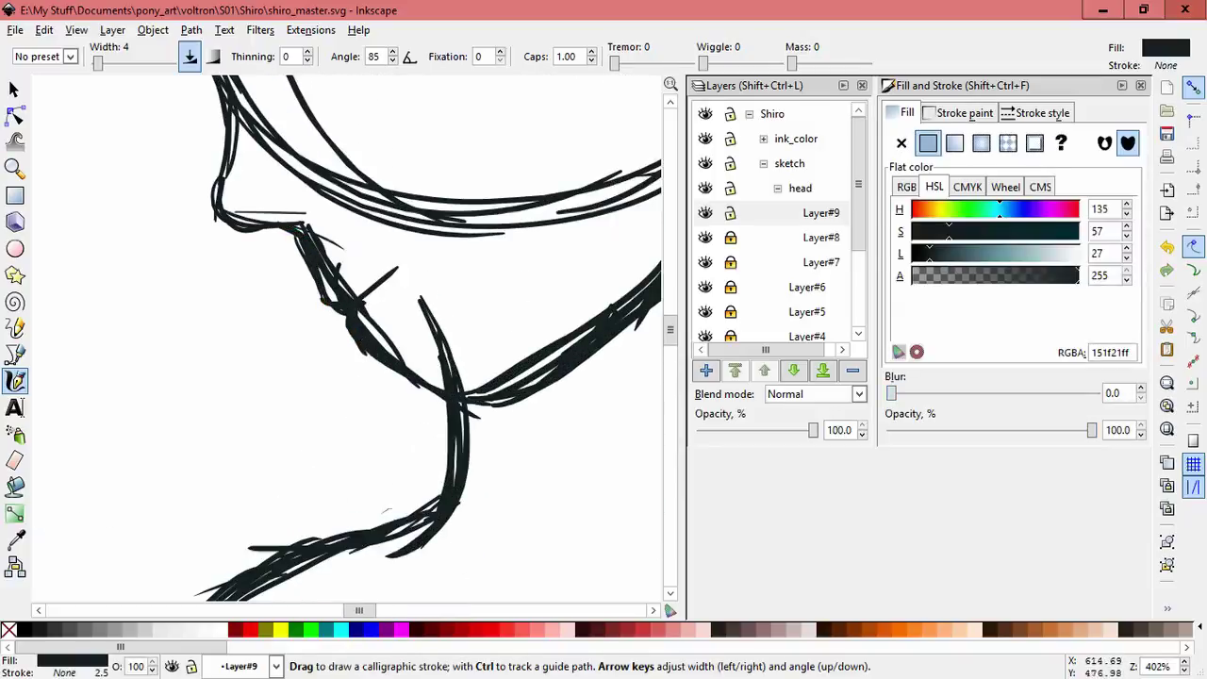
pyautogui.hotkey('ctrl', 'z')
pyautogui.moveTo(351, 306)
pyautogui.mouseDown()
pyautogui.moveTo(527, 189)
pyautogui.moveTo(472, 179)
pyautogui.mouseUp()
pyautogui.press('space')
pyautogui.hotkey('ctrl', 'z')
pyautogui.hotkey('ctrl', 'shift', 'z')
# Step: Rotate the short stroke about 50°, then undo back through the recent stroke edits
pyautogui.click(429, 206)
pyautogui.moveTo(479, 242)
pyautogui.mouseDown()
pyautogui.moveTo(487, 189)
pyautogui.moveTo(435, 210)
pyautogui.mouseUp()
pyautogui.hotkey('ctrl', 'z')
pyautogui.hotkey('ctrl', 'z')
pyautogui.hotkey('ctrl', 'z')
pyautogui.hotkey('ctrl', 'z')
pyautogui.hotkey('ctrl', 'z')
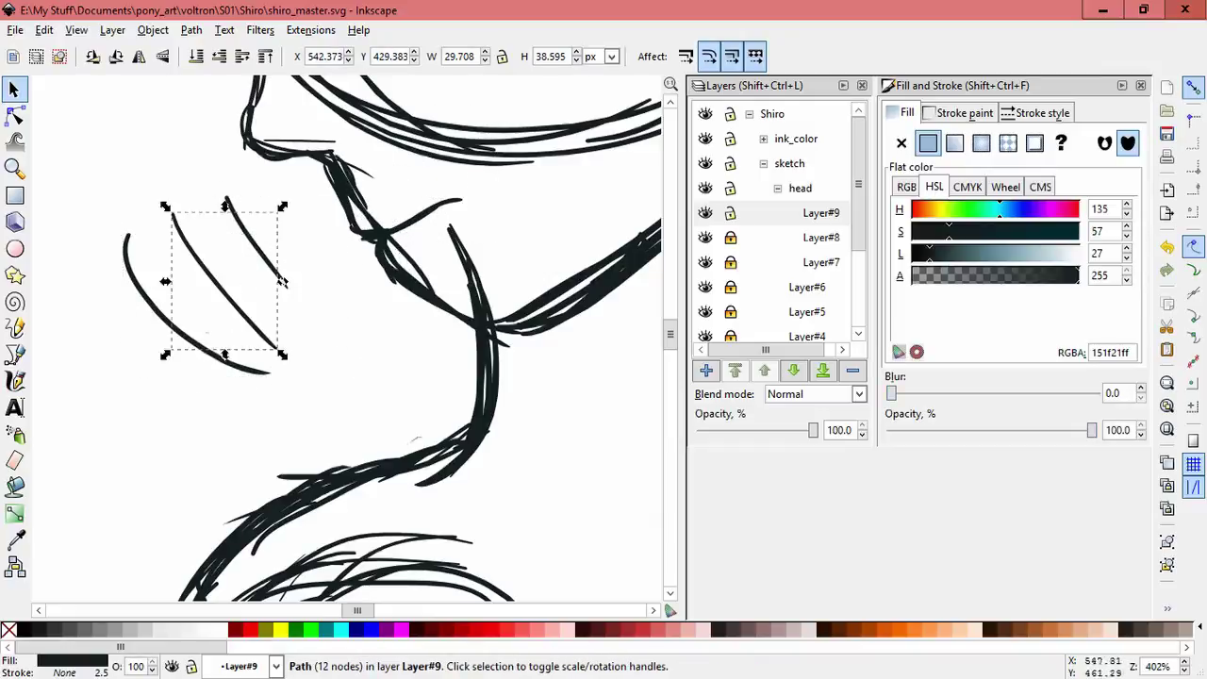
pyautogui.hotkey('ctrl', 'z')
pyautogui.hotkey('ctrl', 'z')
pyautogui.hotkey('ctrl', 'z')
pyautogui.hotkey('ctrl', 'z')
pyautogui.hotkey('ctrl', 'z')
pyautogui.hotkey('ctrl', 'z')
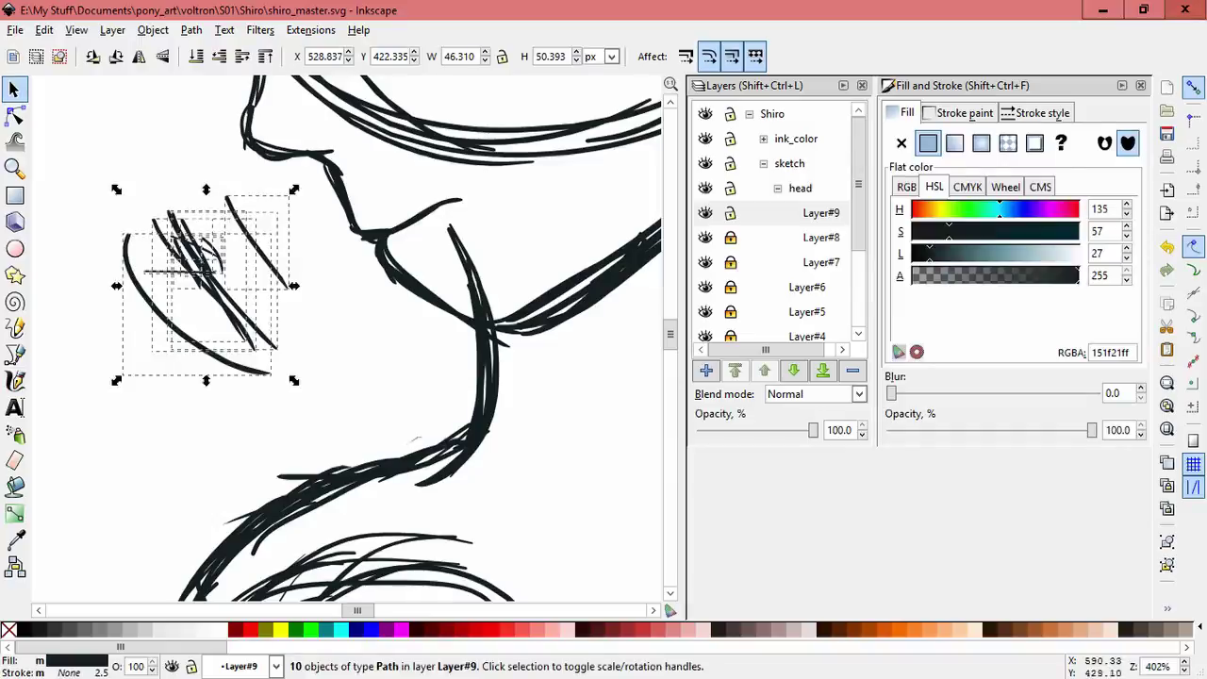
pyautogui.press('Escape')
pyautogui.scroll(-4, 349, 339)
pyautogui.scroll(5, 349, 339)
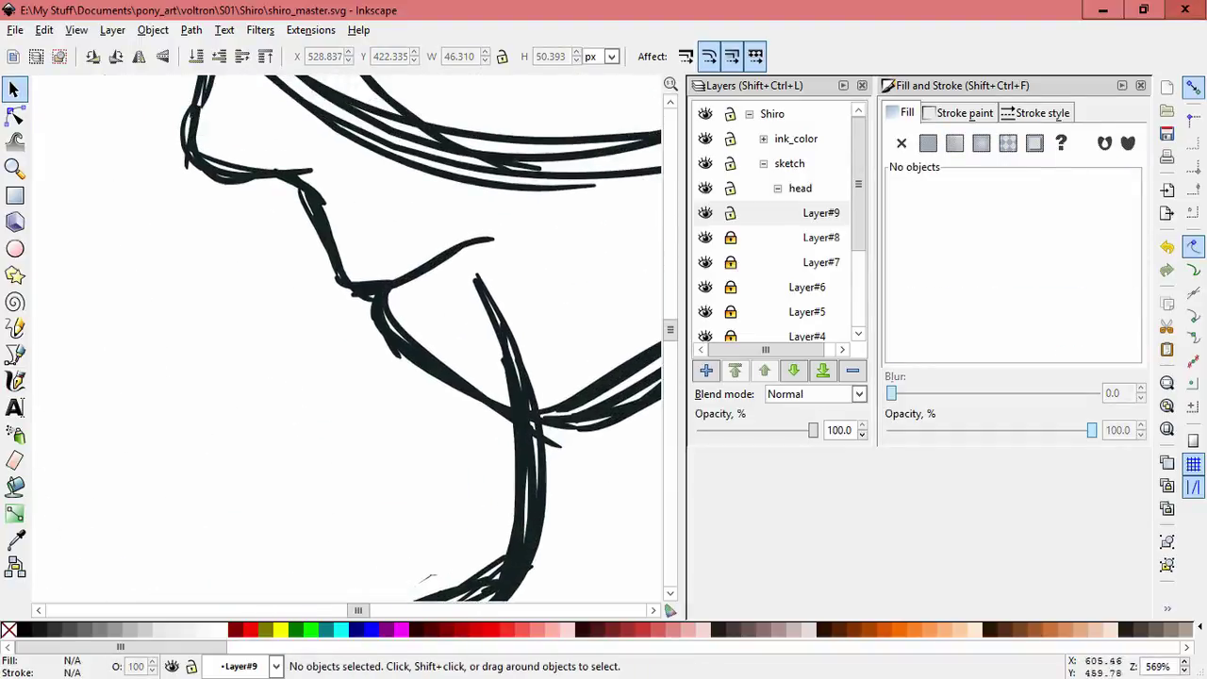
pyautogui.hotkey('ctrl', 'z')
pyautogui.hotkey('ctrl', 'z')
pyautogui.press('Escape')
# Step: Nudge the mouth strokes, shrink them and tilt them about 7°
pyautogui.moveTo(401, 199); pyautogui.dragTo(502, 275)
pyautogui.moveTo(476, 245); pyautogui.dragTo(458, 228)
pyautogui.press('Escape')
pyautogui.keyDown('ctrl'); pyautogui.scroll(-1, 409, 308); pyautogui.keyUp('ctrl')
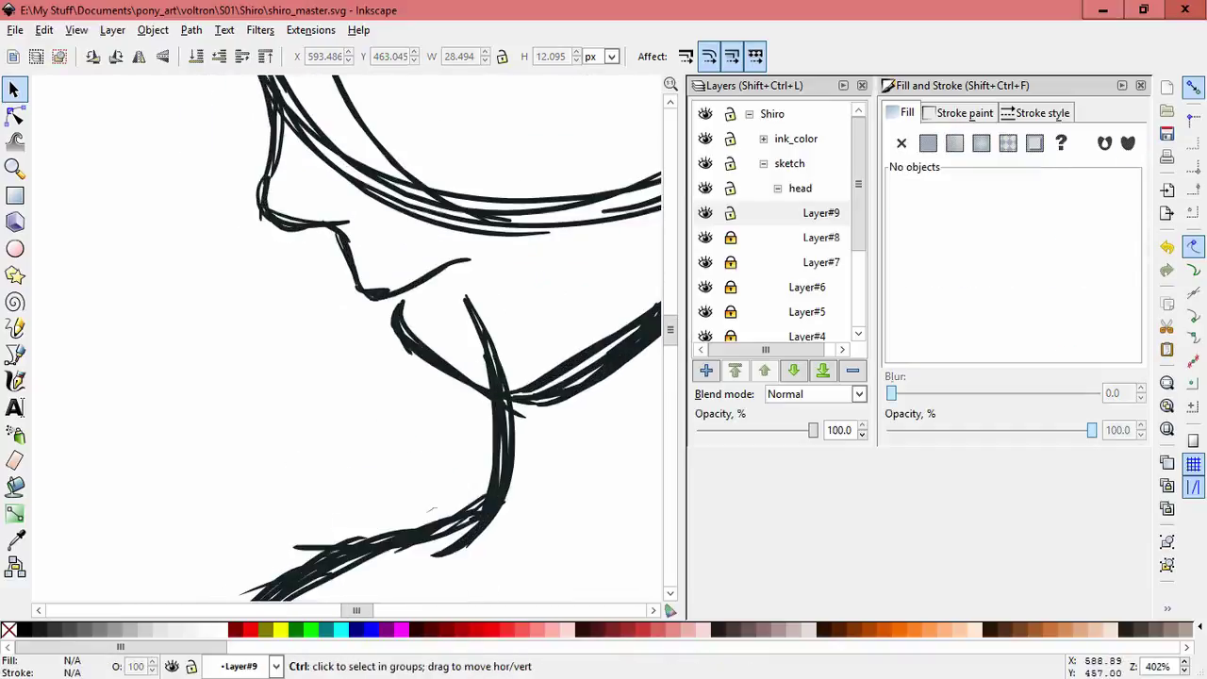
pyautogui.moveTo(478, 288); pyautogui.dragTo(441, 299)
pyautogui.press('Escape')
pyautogui.click(396, 259)
pyautogui.moveTo(398, 261); pyautogui.dragTo(401, 264)
pyautogui.press('Escape')
# Step: Delete the small stray path and shift the curved mouth stroke slightly left
pyautogui.press('Tab')
pyautogui.press('Tab')
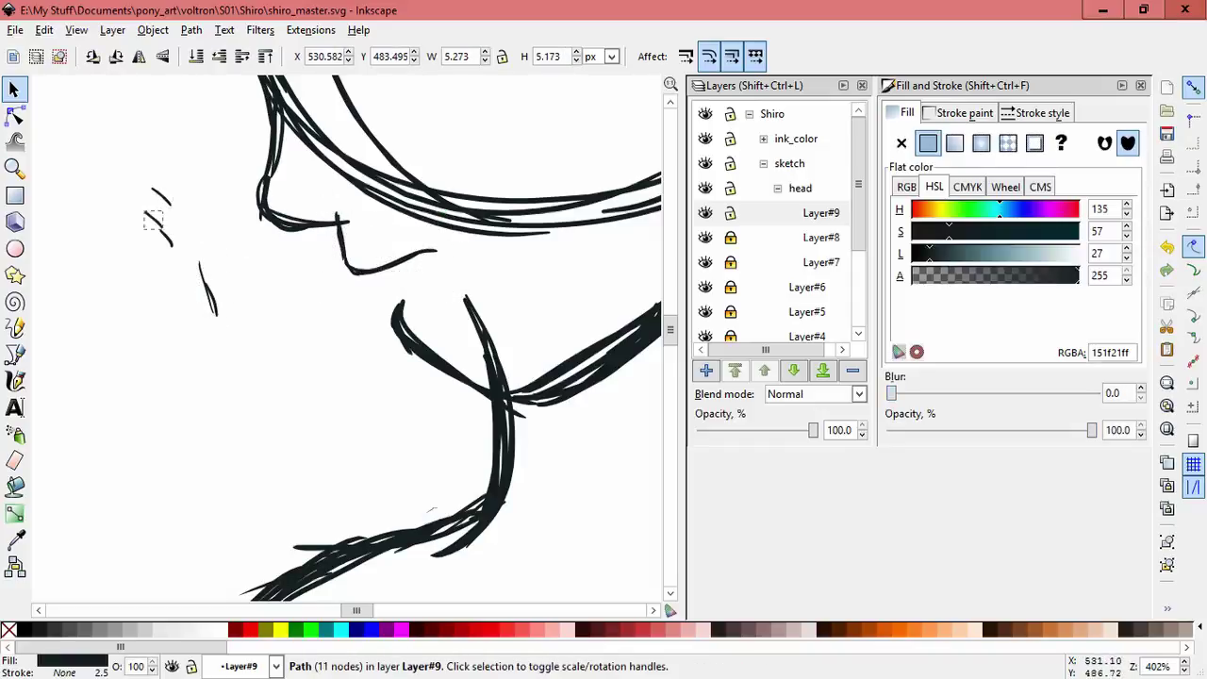
pyautogui.press('Delete')
pyautogui.keyDown('ctrl'); pyautogui.scroll(2, 380, 222); pyautogui.keyUp('ctrl')
pyautogui.click(315, 311)
pyautogui.moveTo(247, 189); pyautogui.dragTo(358, 302)
pyautogui.keyDown('ctrl'); pyautogui.click(311, 306); pyautogui.keyUp('ctrl')
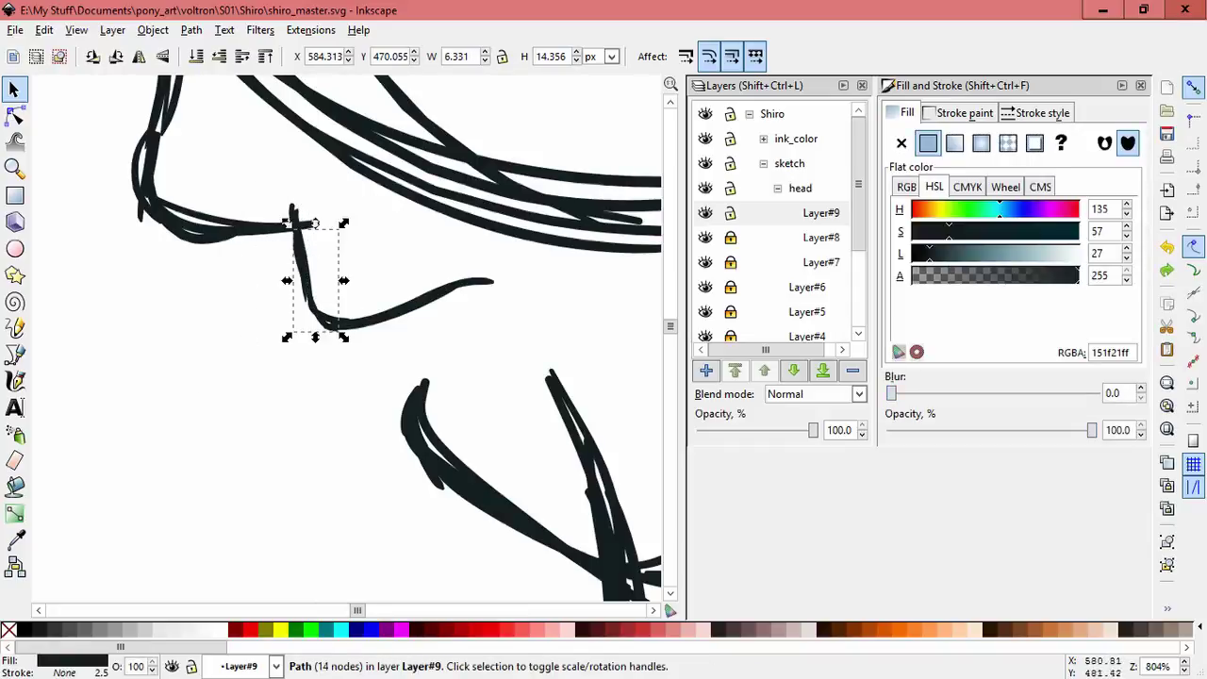
pyautogui.moveTo(341, 324); pyautogui.dragTo(347, 320)
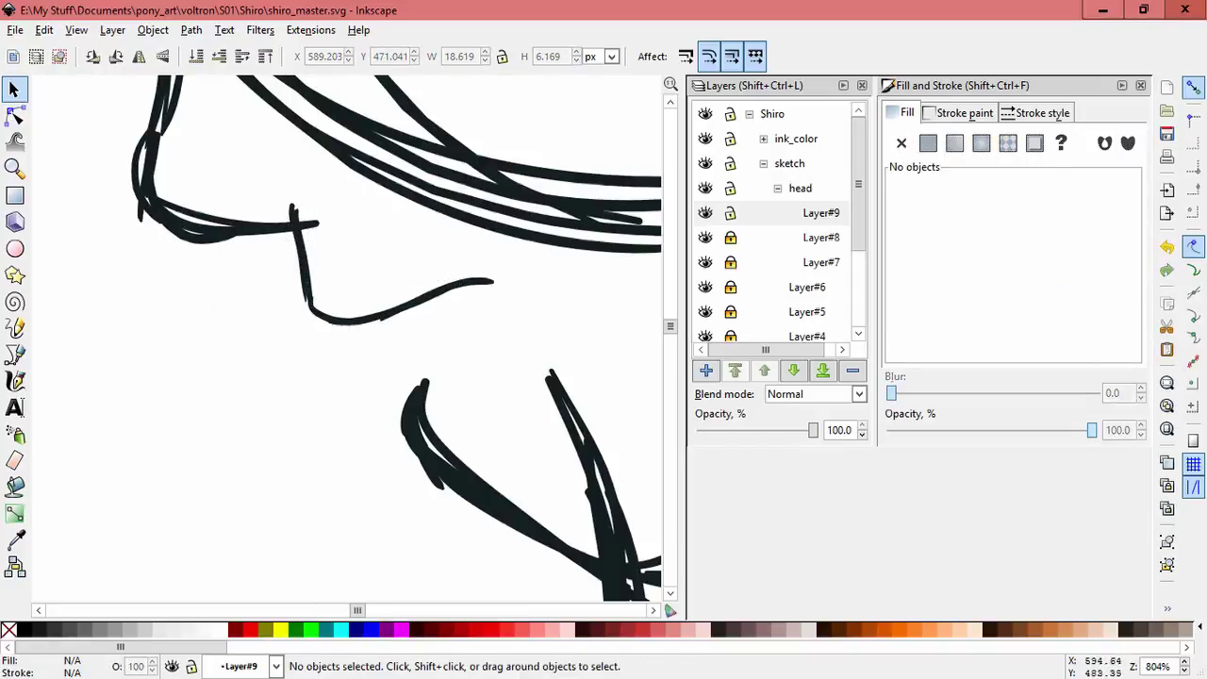
pyautogui.hotkey('ctrl', 'z')
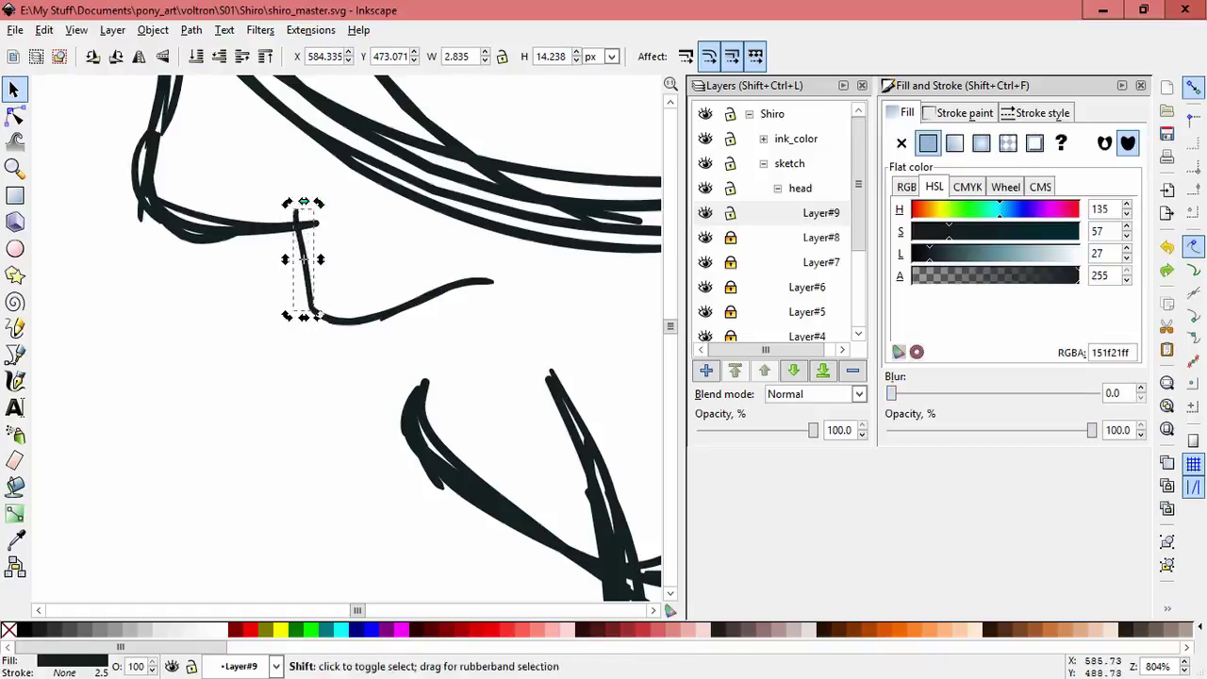
pyautogui.press('Escape')
pyautogui.scroll(-5, 349, 339)
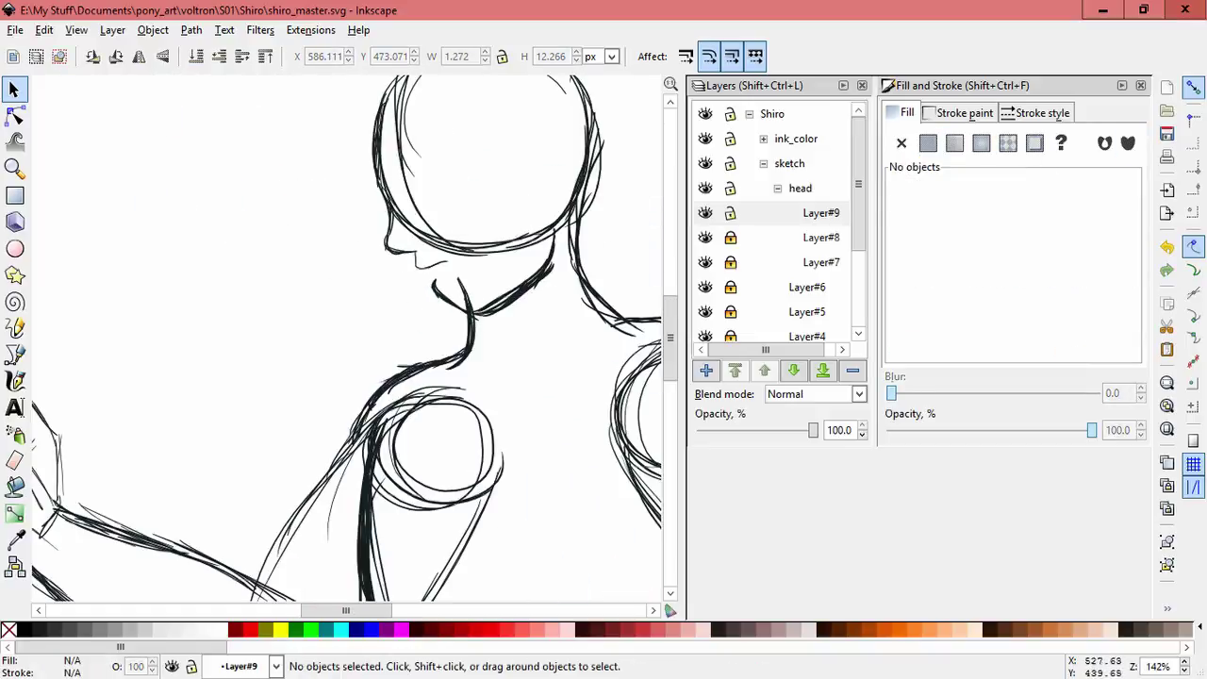
# Step: Nudge the chin stroke slightly left and select the seven neck strokes
pyautogui.scroll(5, 349, 311)
pyautogui.moveTo(282, 274); pyautogui.dragTo(269, 269)
pyautogui.press('Escape')
pyautogui.scroll(-4, 349, 339)
pyautogui.scroll(3, 349, 339)
pyautogui.moveTo(202, 287); pyautogui.dragTo(425, 394)
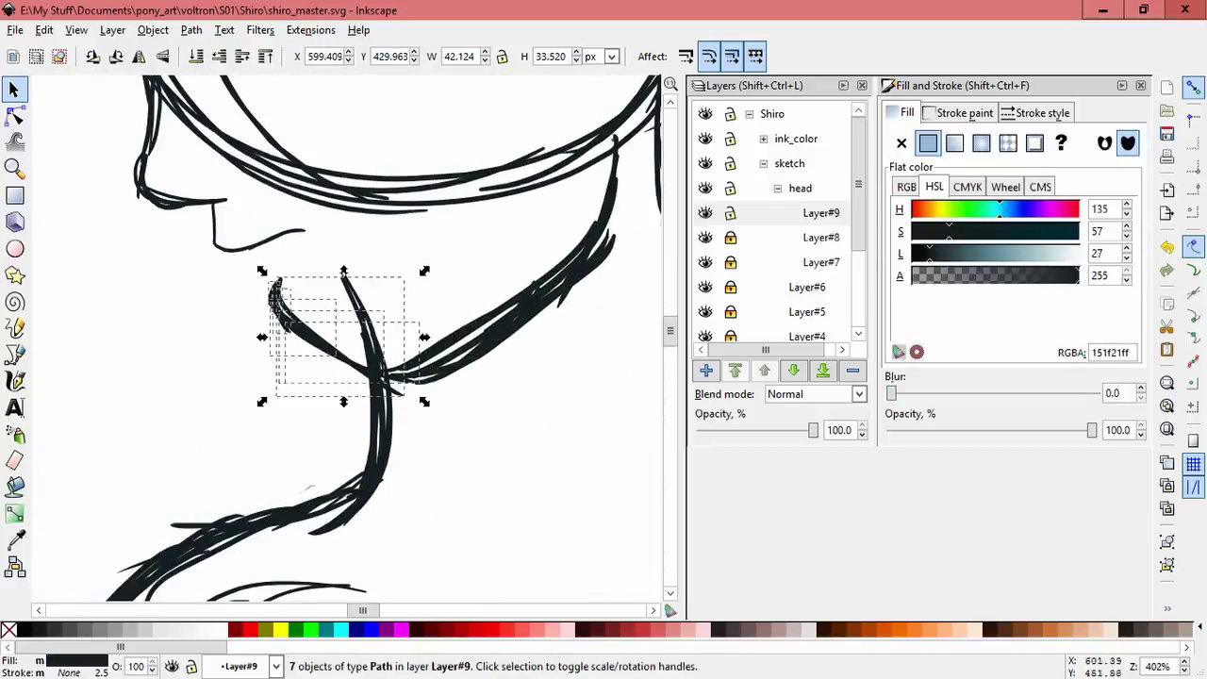
pyautogui.press('Escape')
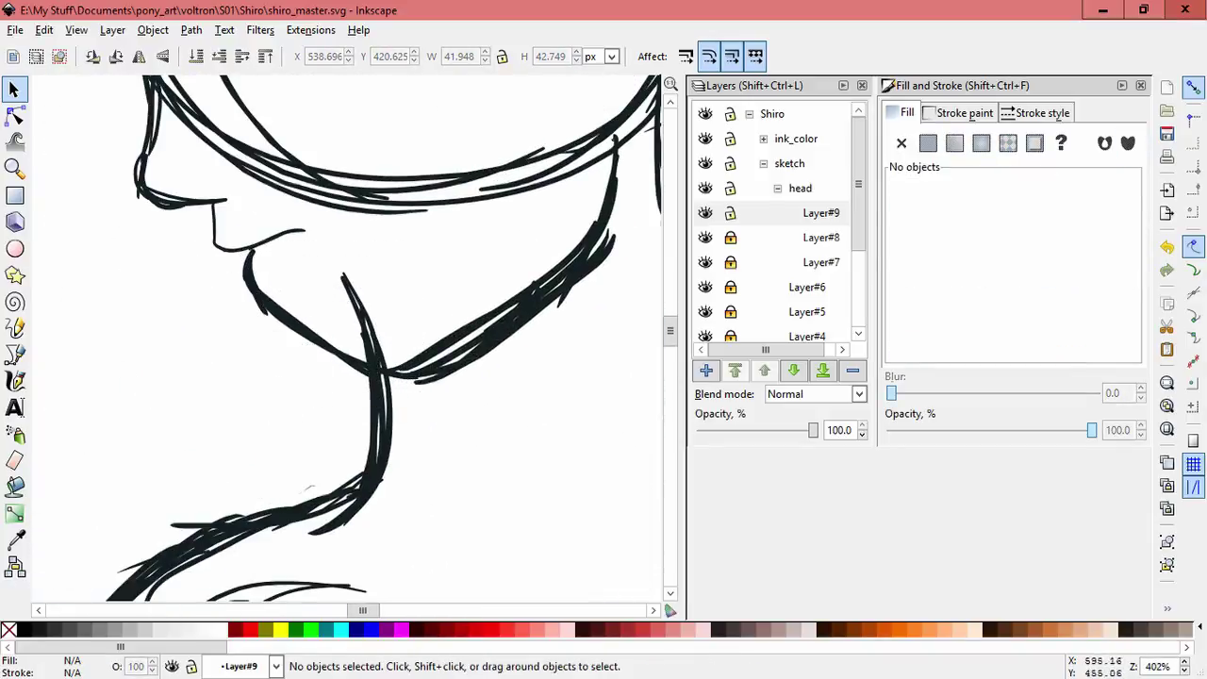
# Step: Move the larger neck path slightly down and to the right
pyautogui.click(250, 263)
pyautogui.scroll(2, 211, 253)
pyautogui.click(269, 290)
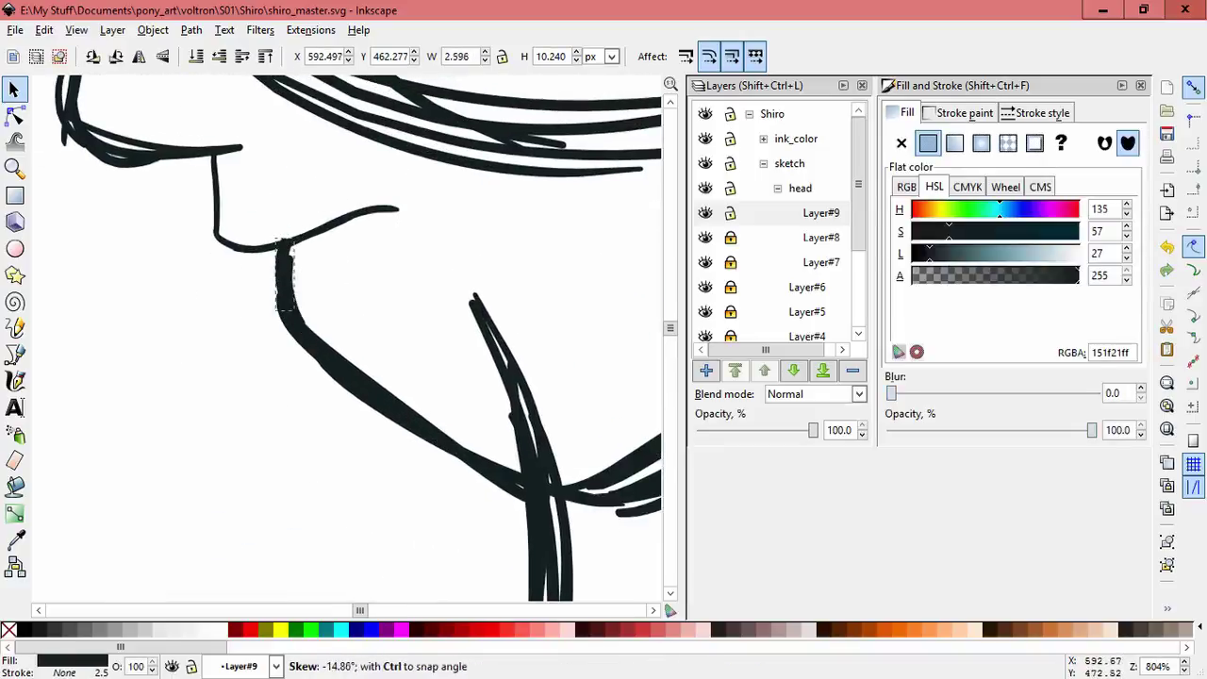
pyautogui.moveTo(264, 269); pyautogui.dragTo(276, 267)
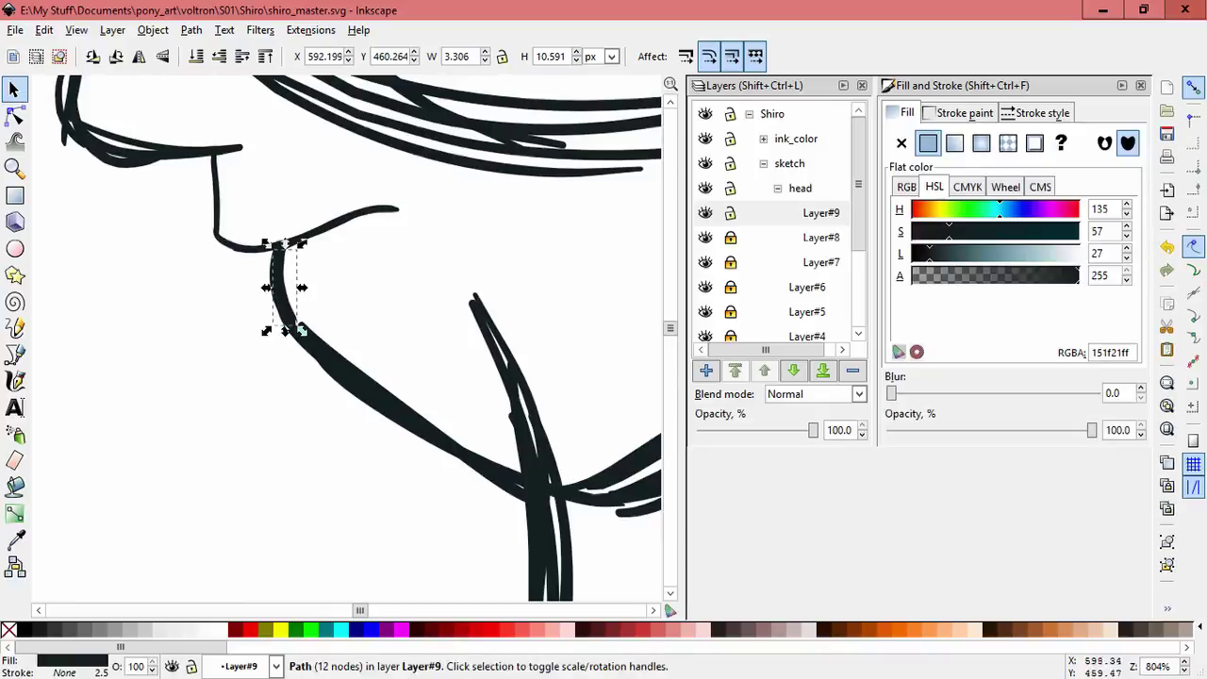
pyautogui.press('Escape')
pyautogui.scroll(-3, 309, 337)
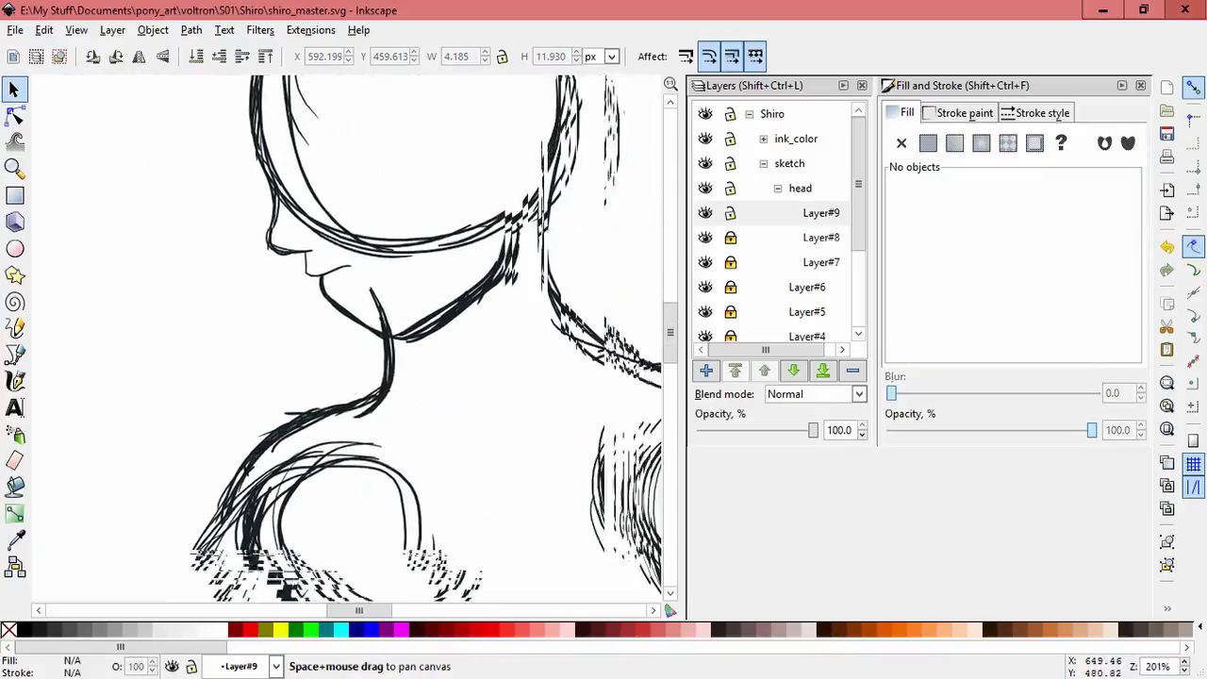
# Step: Delete the short neck stroke, then scale, skew and reposition the remaining neck strokes
pyautogui.click(371, 278)
pyautogui.press('Delete')
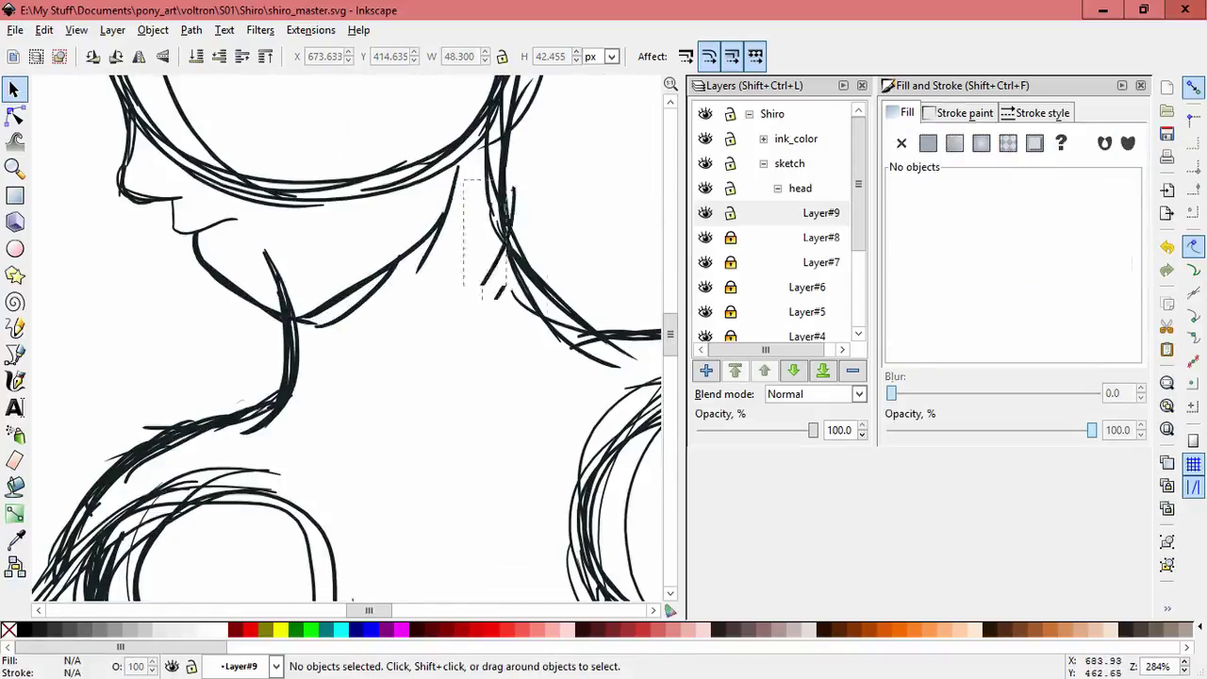
pyautogui.moveTo(307, 326); pyautogui.dragTo(318, 330)
pyautogui.keyDown('shift'); pyautogui.click(349, 288); pyautogui.keyUp('shift')
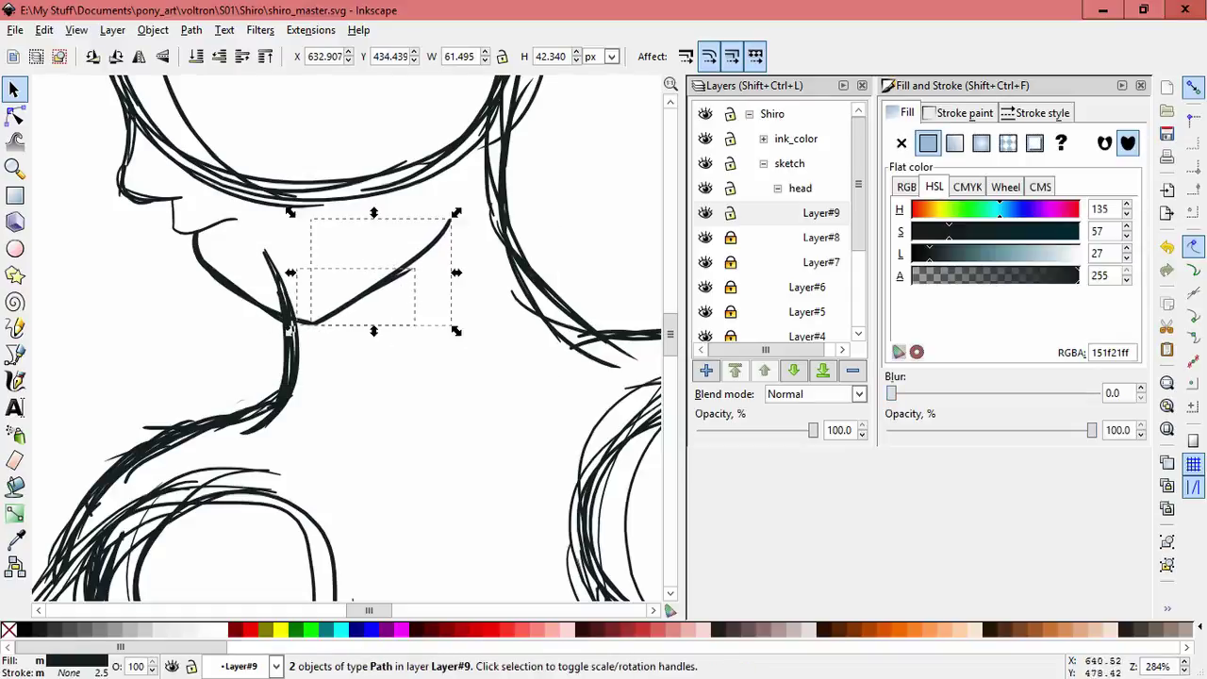
pyautogui.moveTo(391, 404); pyautogui.dragTo(156, 248)
pyautogui.moveTo(324, 209)
pyautogui.mouseDown()
pyautogui.moveTo(324, 226)
pyautogui.moveTo(358, 209)
pyautogui.mouseUp()
pyautogui.moveTo(257, 295); pyautogui.dragTo(247, 297)
pyautogui.press('Escape')
# Step: Draw a new short calligraphic stroke at the neck
pyautogui.scroll(-2, 504, 415)
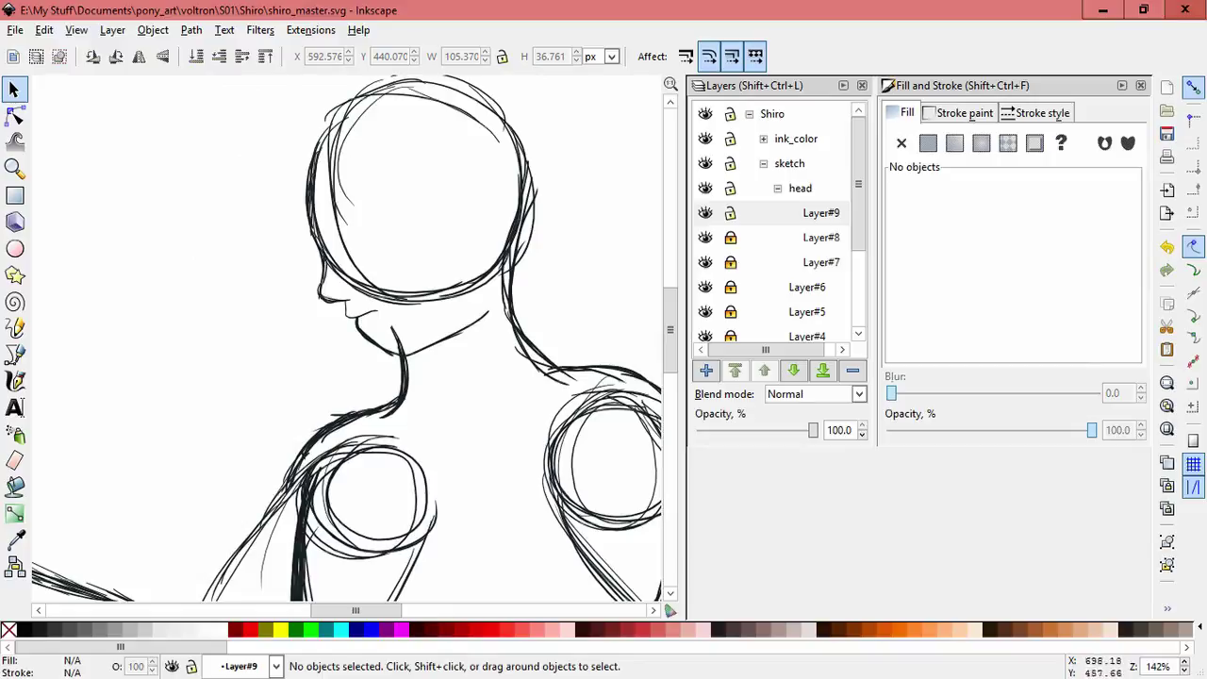
pyautogui.scroll(2, 491, 335)
pyautogui.press('c')
pyautogui.moveTo(329, 361); pyautogui.dragTo(337, 355)
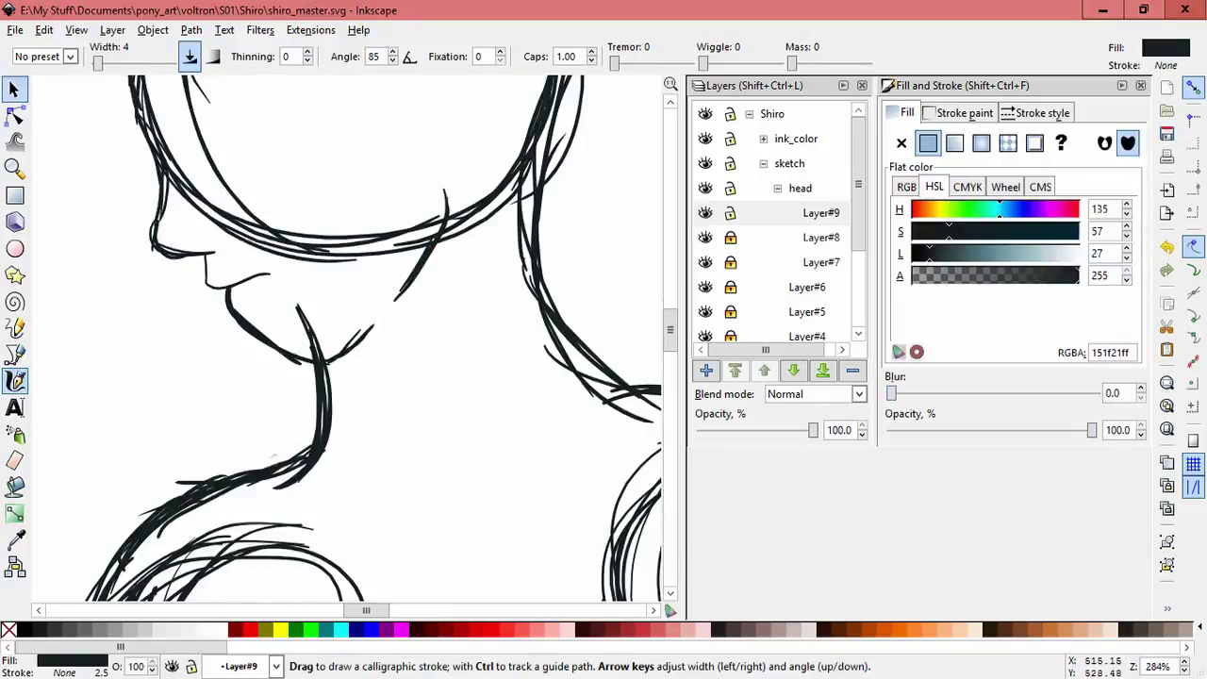
pyautogui.press('s')
pyautogui.press('Escape')
# Step: Select all strokes in Layer#9, then rubber-band the whole head sketch
pyautogui.scroll(-1, 443, 311)
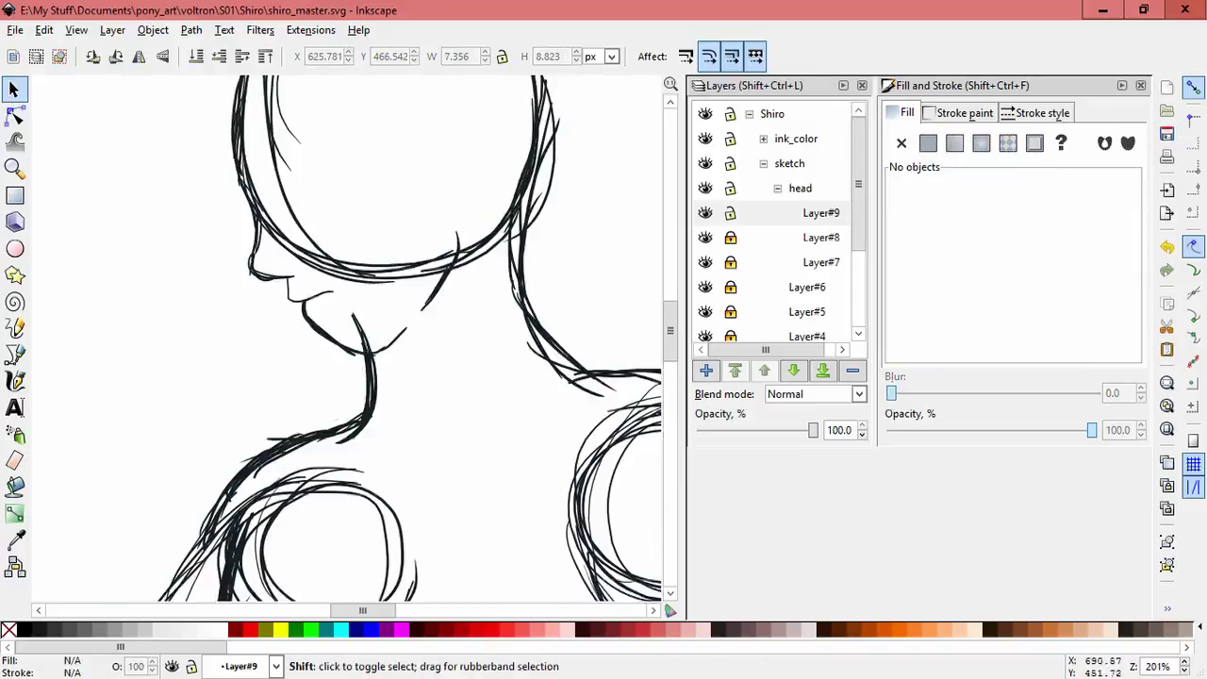
pyautogui.scroll(-2, 483, 366)
pyautogui.hotkey('ctrl', 'a')
pyautogui.press('Escape')
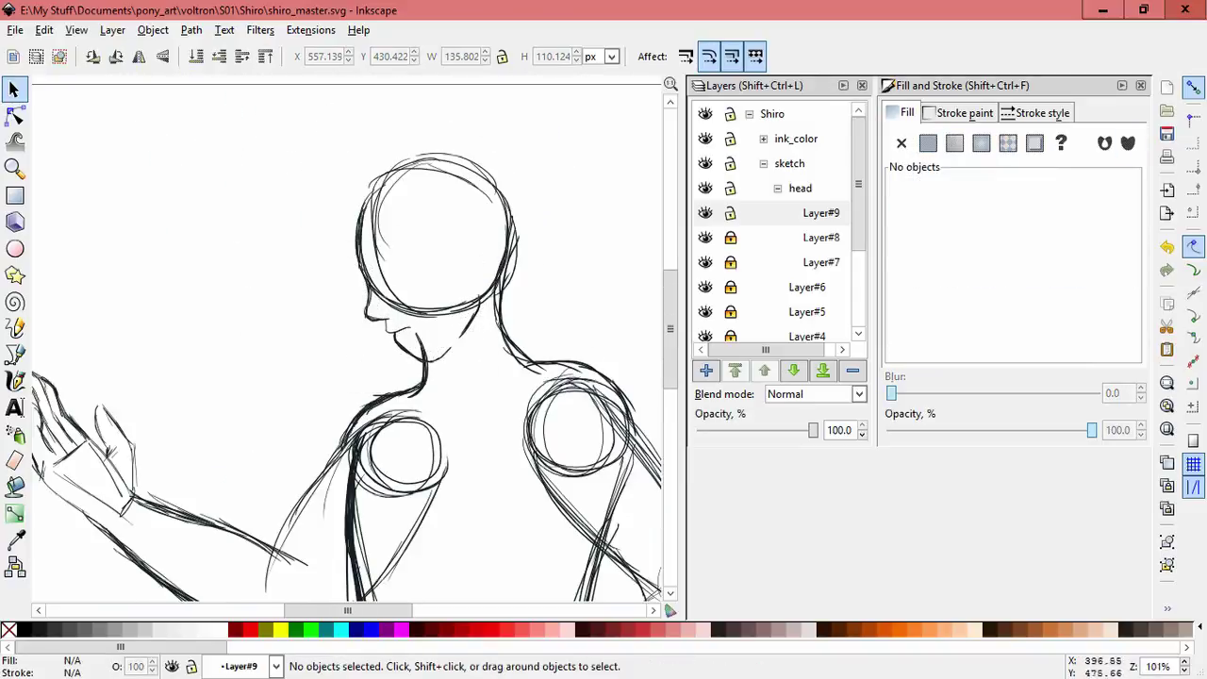
pyautogui.moveTo(270, 141); pyautogui.dragTo(550, 366)
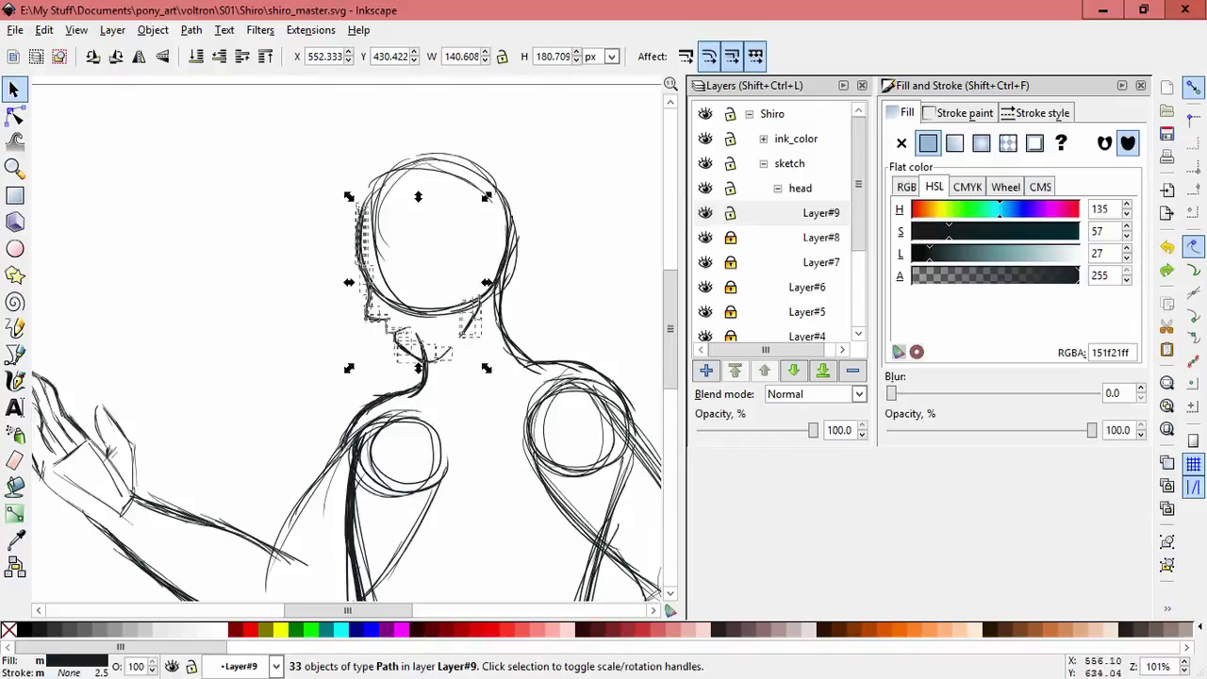
pyautogui.scroll(-1, 377, 282)
pyautogui.press('Escape')
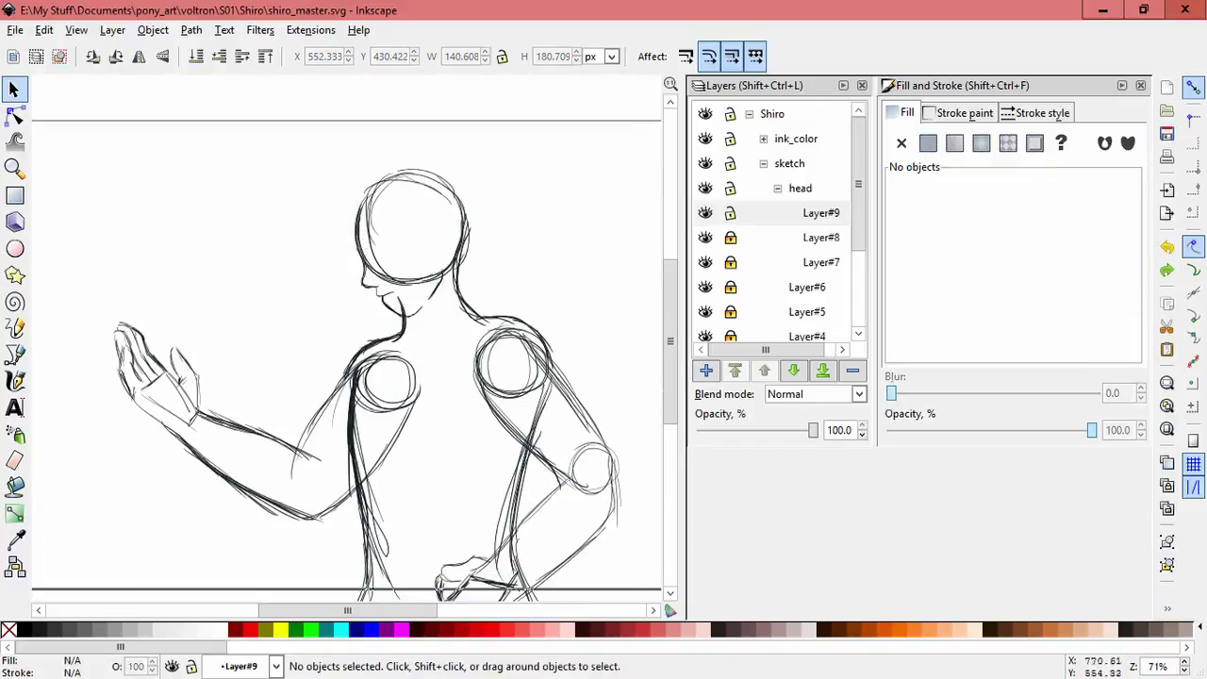
# Step: Move the chin and neck strokes down-right and the head strokes slightly left
pyautogui.scroll(2, 490, 264)
pyautogui.keyDown('shift'); pyautogui.click(360, 317); pyautogui.keyUp('shift')
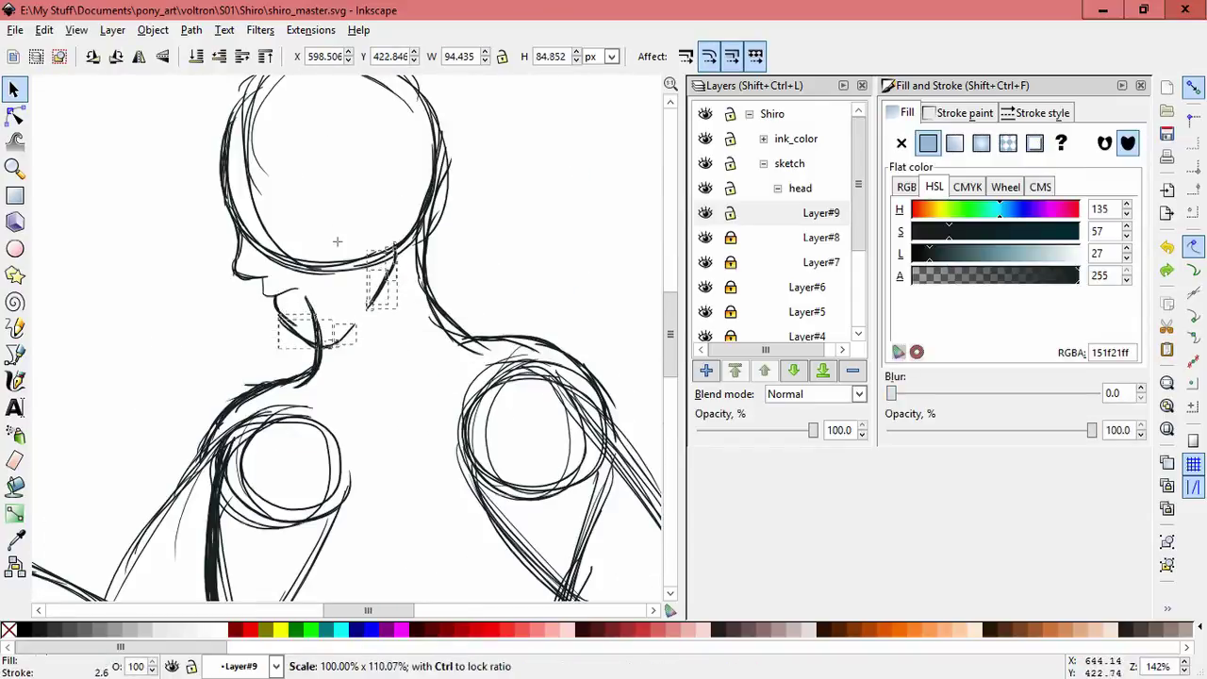
pyautogui.moveTo(382, 278); pyautogui.dragTo(391, 288)
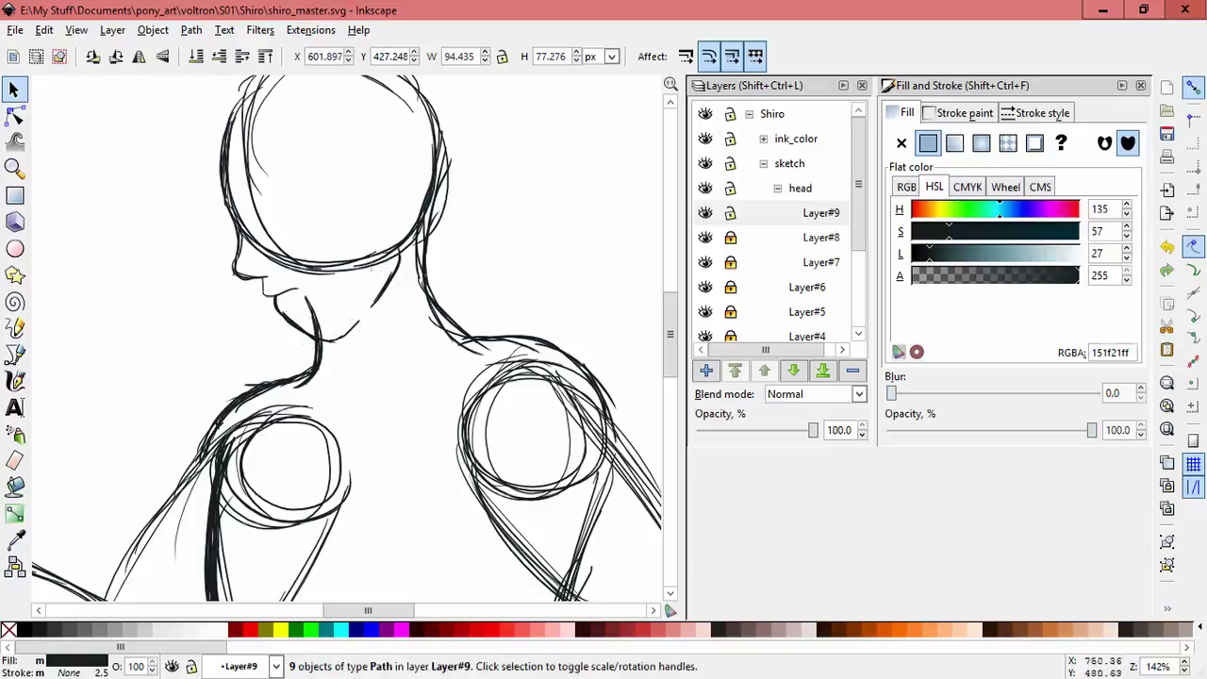
pyautogui.press('Escape')
pyautogui.scroll(-2, 476, 226)
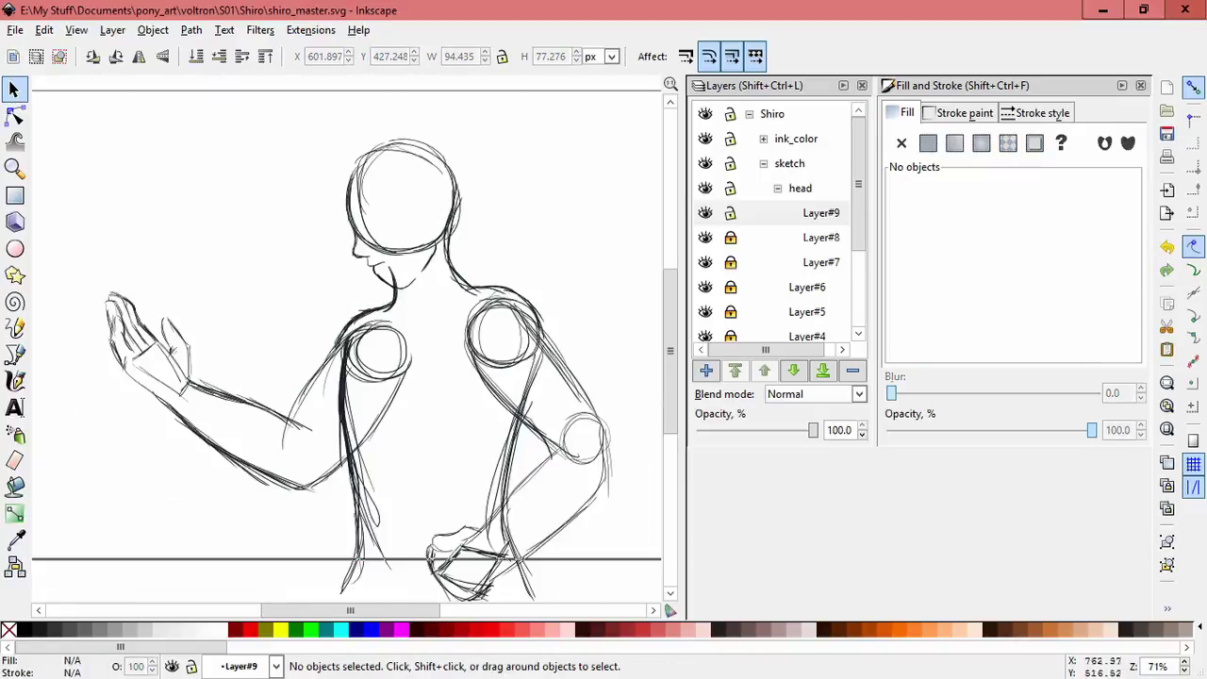
pyautogui.moveTo(448, 165); pyautogui.dragTo(448, 165)
pyautogui.moveTo(445, 170); pyautogui.dragTo(435, 169)
pyautogui.press('Escape')
# Step: Remove the small stray stroke near the head and make Layer#7 the current layer
pyautogui.scroll(2, 435, 165)
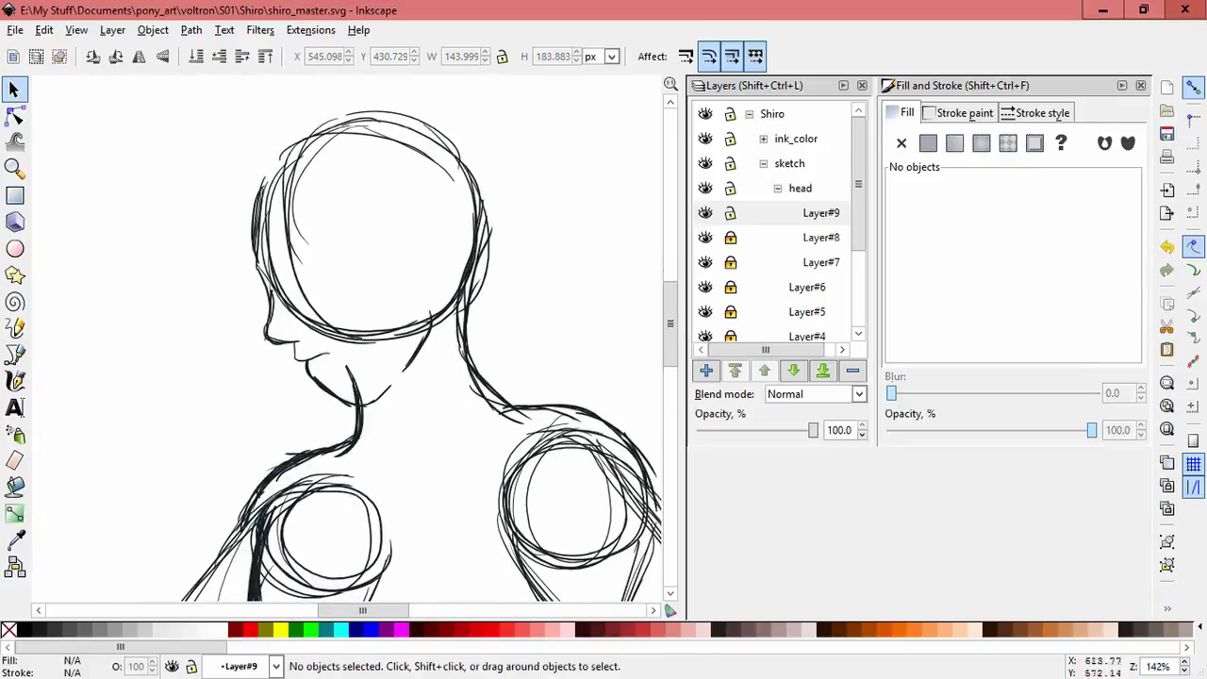
pyautogui.press('c')
pyautogui.hotkey('ctrl', 'z')
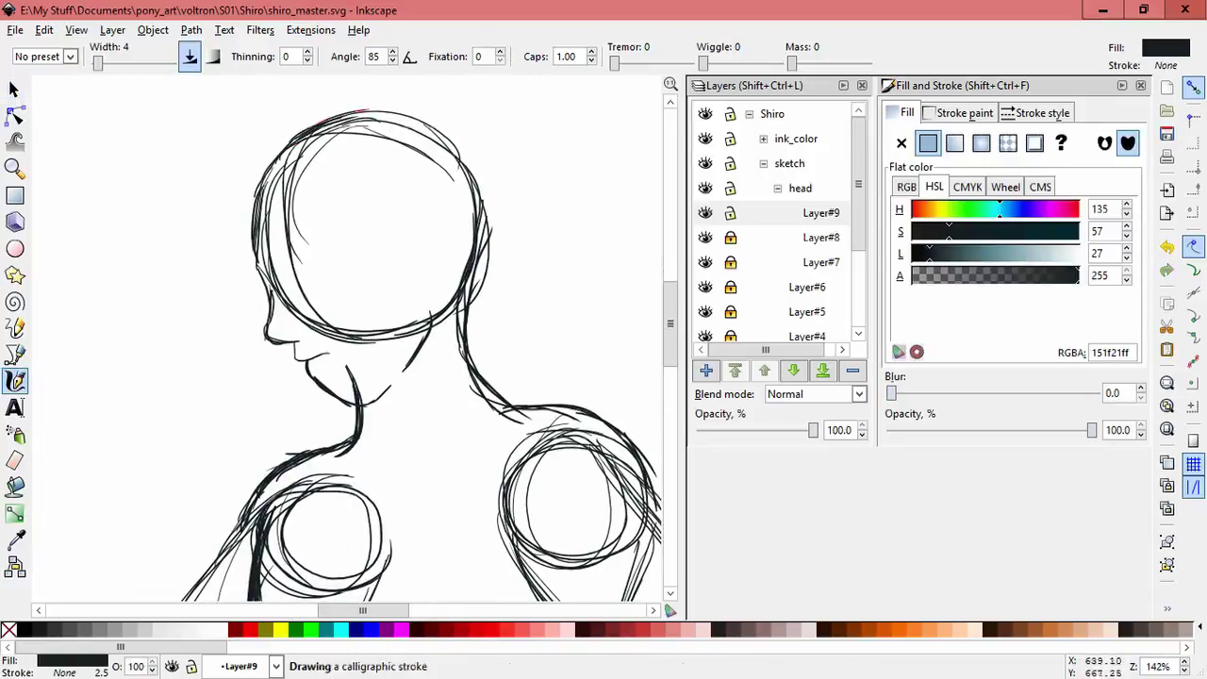
pyautogui.moveTo(424, 377); pyautogui.dragTo(363, 344)
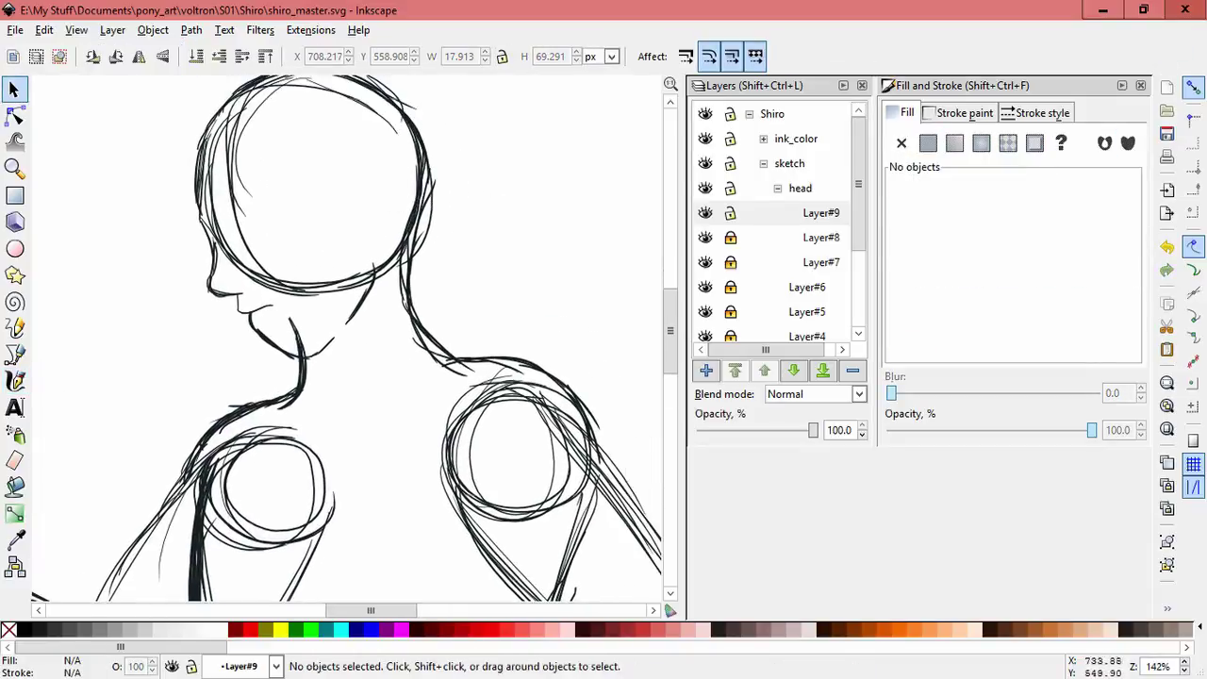
pyautogui.click(820, 262)
# Step: Fade Layer#7 to about 42% opacity, lock it, and make Layer#8 current
pyautogui.moveTo(813, 429); pyautogui.dragTo(746, 430)
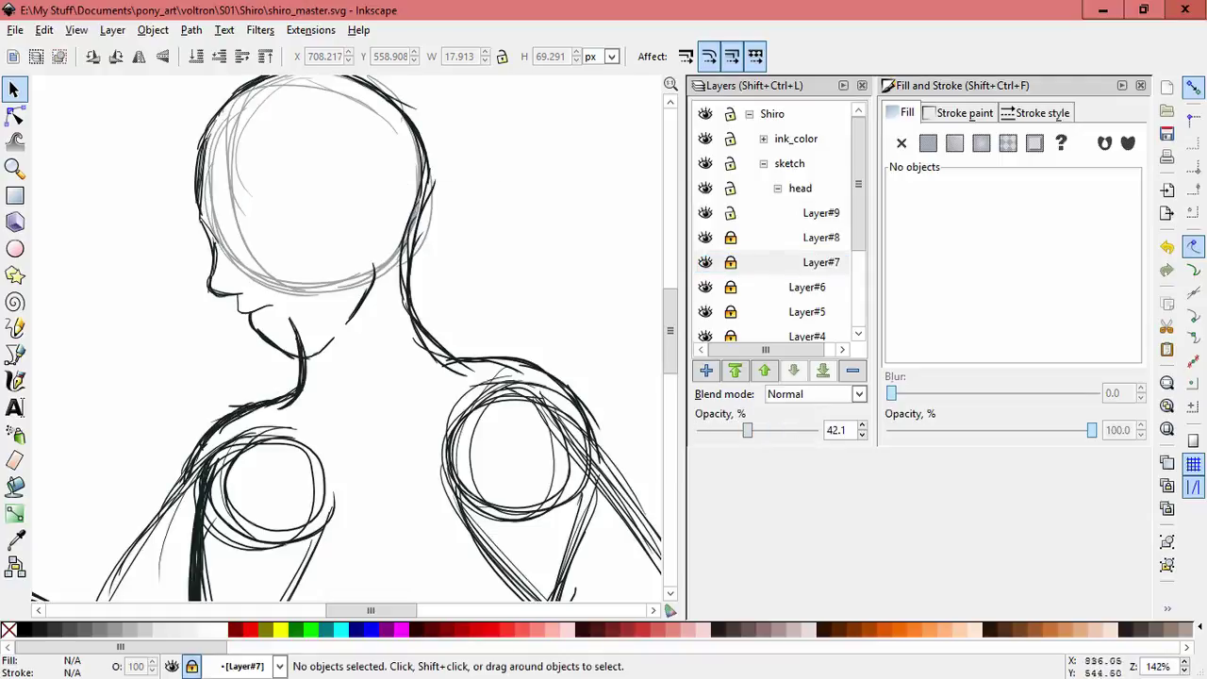
pyautogui.moveTo(311, 95); pyautogui.dragTo(448, 307)
pyautogui.click(729, 262)
pyautogui.click(538, 235)
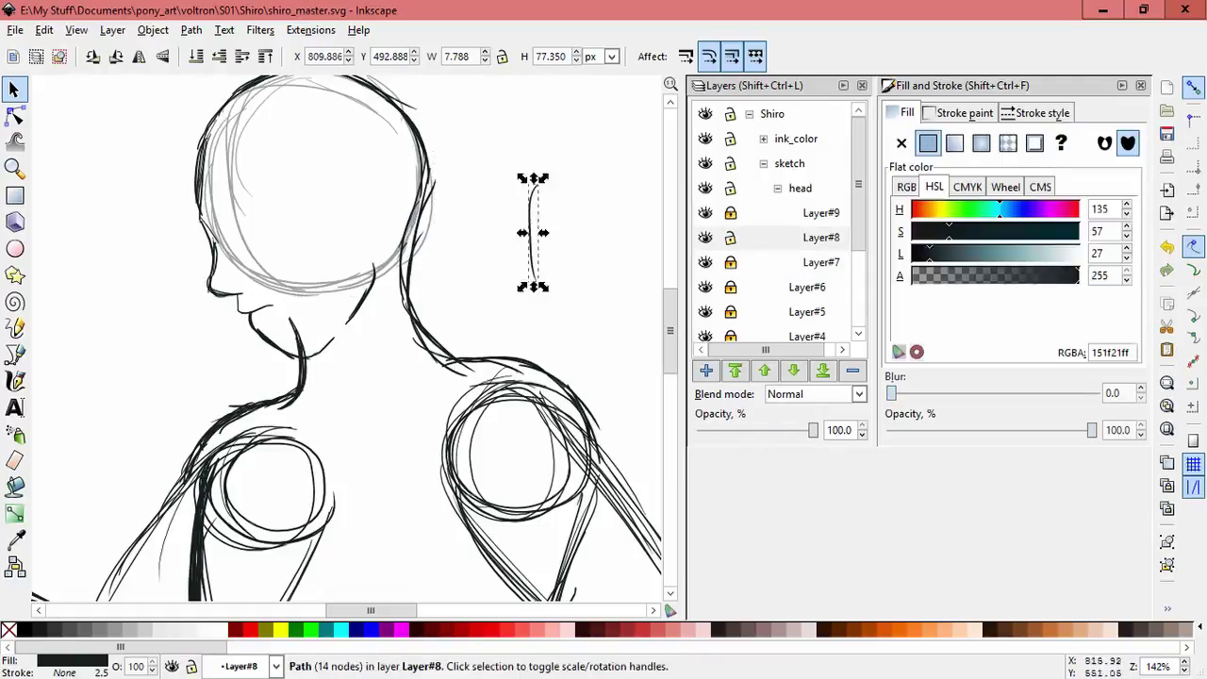
pyautogui.press('Escape')
# Step: Enlarge the front neck stroke from its corner so it meets the jaw
pyautogui.click(419, 325)
pyautogui.moveTo(420, 326); pyautogui.dragTo(517, 220)
pyautogui.hotkey('ctrl', 'z')
pyautogui.click(419, 325)
pyautogui.moveTo(402, 284)
pyautogui.mouseDown()
pyautogui.moveTo(398, 264)
pyautogui.moveTo(440, 321)
pyautogui.mouseUp()
pyautogui.press('Escape')
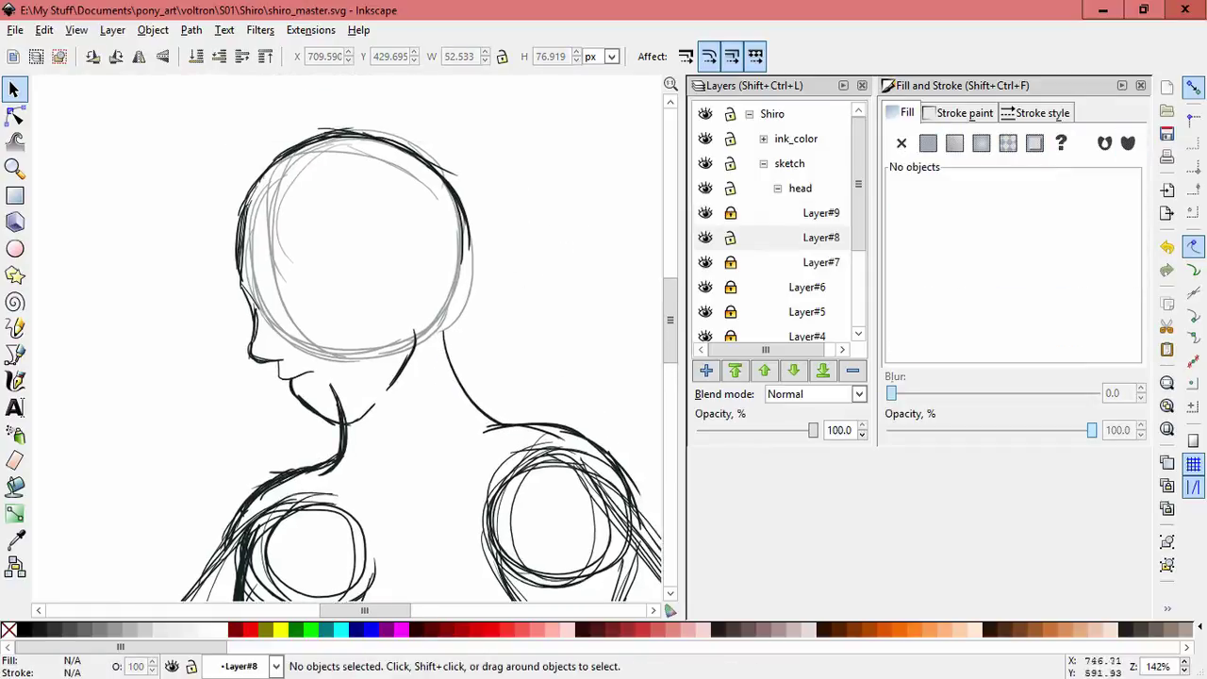
# Step: Lock Layer#8, work in Layer#9, and draw a calligraphic stroke near the chin
pyautogui.click(729, 238)
pyautogui.click(730, 213)
pyautogui.click(820, 213)
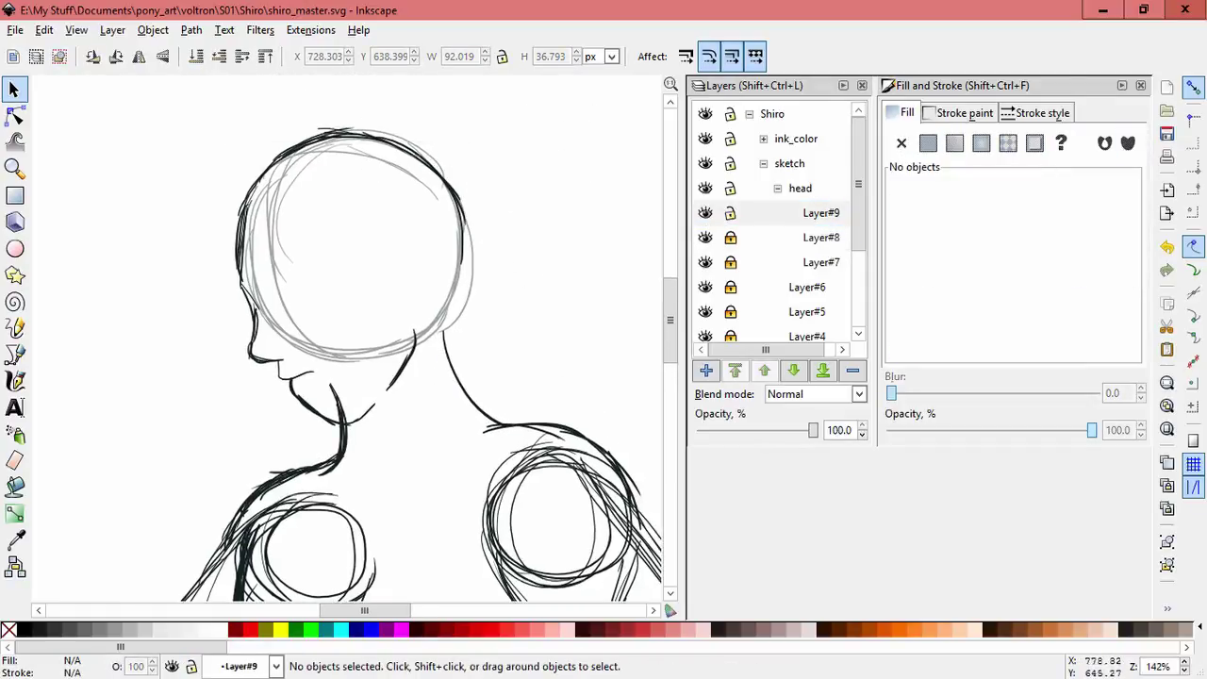
pyautogui.press('c')
pyautogui.moveTo(456, 237); pyautogui.dragTo(456, 303)
pyautogui.hotkey('ctrl', 'z')
pyautogui.press('x')
pyautogui.scroll(3, 347, 339)
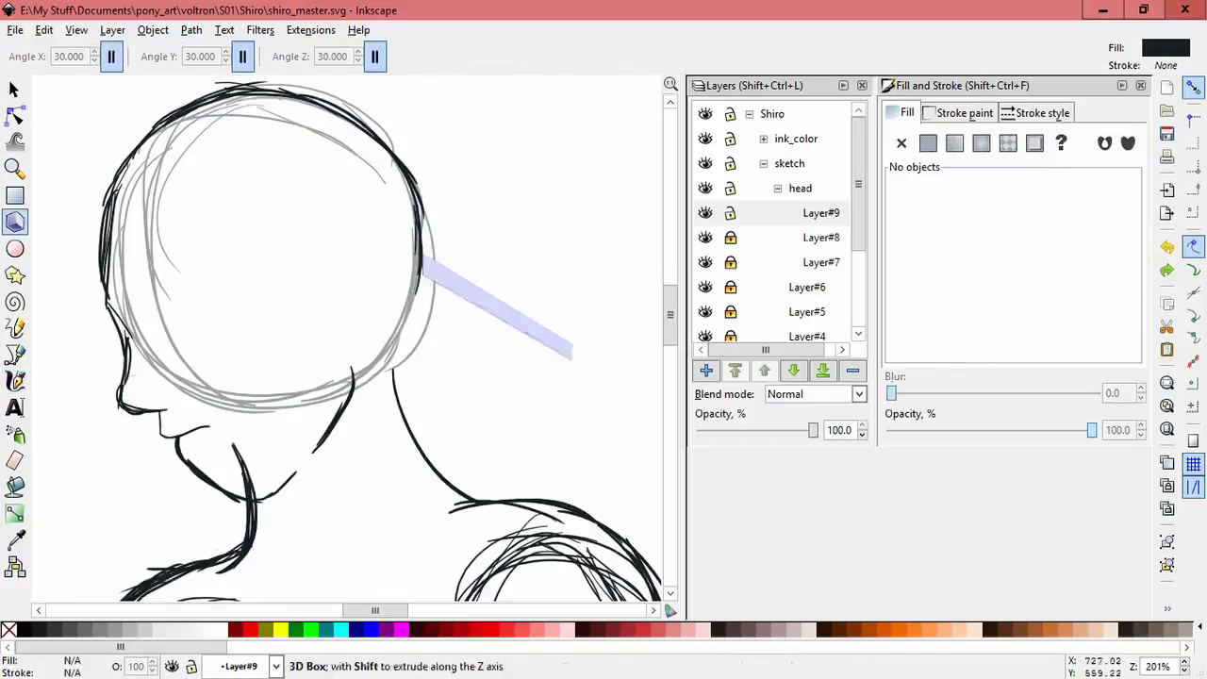
pyautogui.press('c')
pyautogui.moveTo(346, 339)
pyautogui.mouseDown()
pyautogui.moveTo(321, 318)
pyautogui.moveTo(362, 214)
pyautogui.mouseUp()
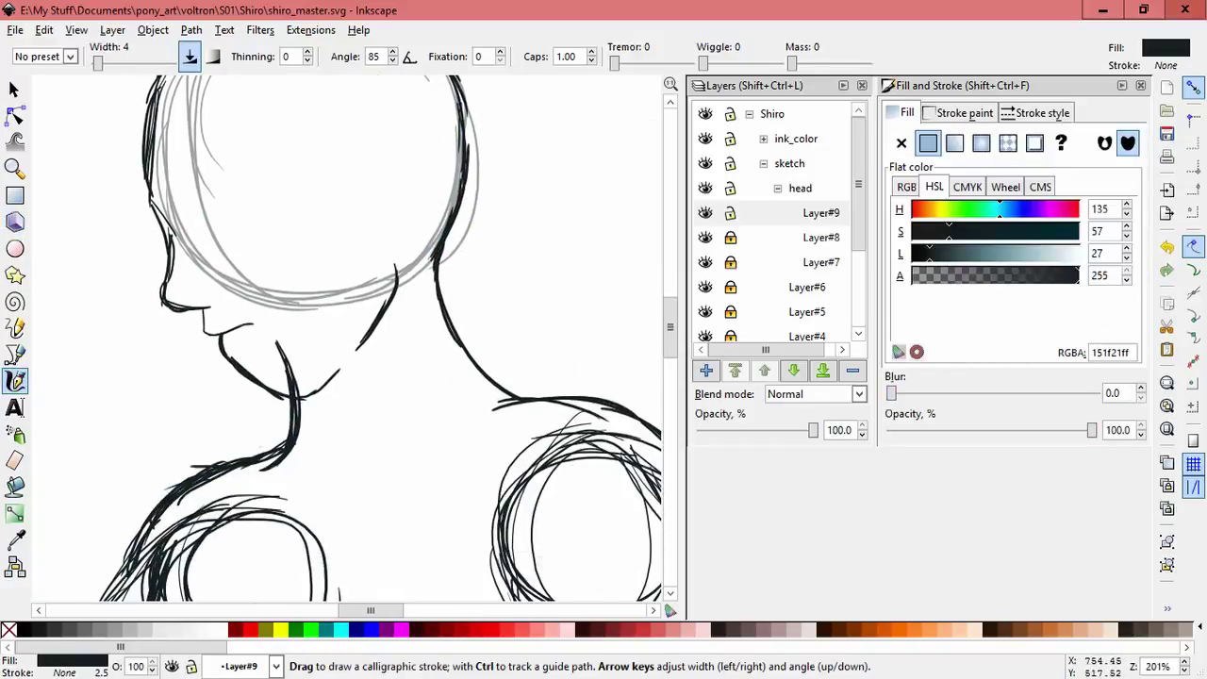
pyautogui.press('s')
pyautogui.press('Escape')
# Step: Return to Layer#8 and skew the neck strokes to lean more
pyautogui.click(729, 212)
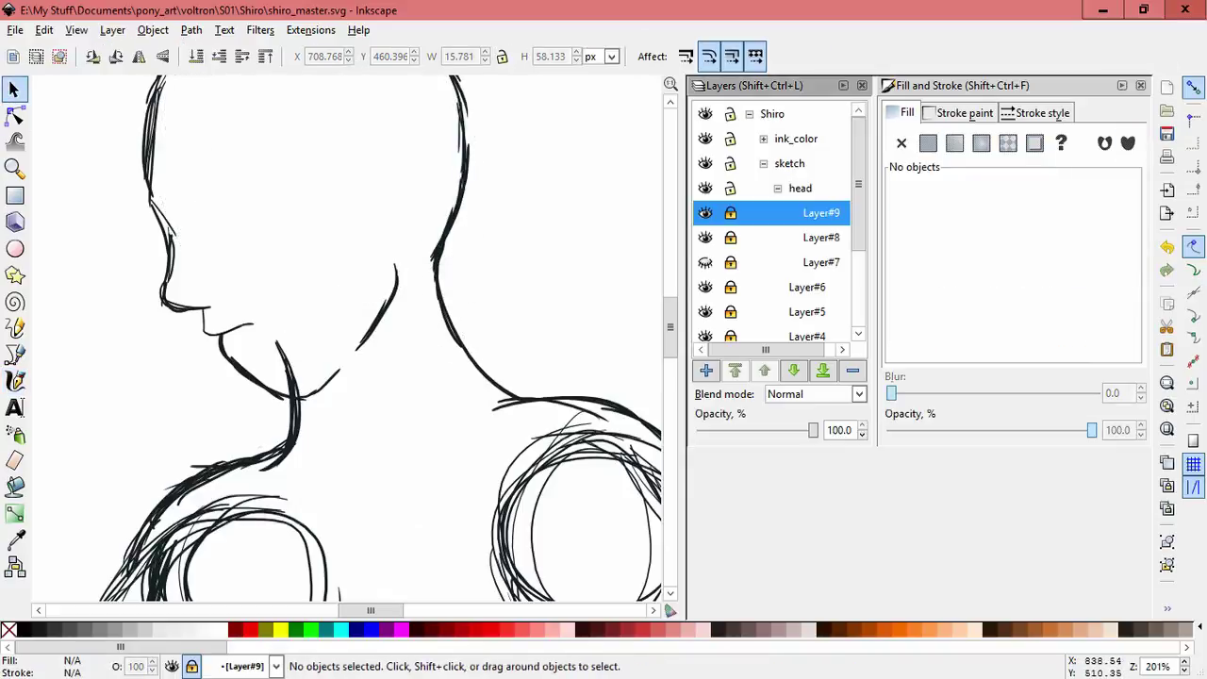
pyautogui.click(730, 237)
pyautogui.click(283, 341)
pyautogui.press('Escape')
pyautogui.moveTo(235, 325); pyautogui.dragTo(316, 476)
pyautogui.click(278, 405)
pyautogui.moveTo(273, 332); pyautogui.dragTo(303, 337)
pyautogui.press('Escape')
# Step: Group the six neck strokes and draw a white-filled Bezier outline along the jawline
pyautogui.moveTo(325, 481); pyautogui.dragTo(236, 325)
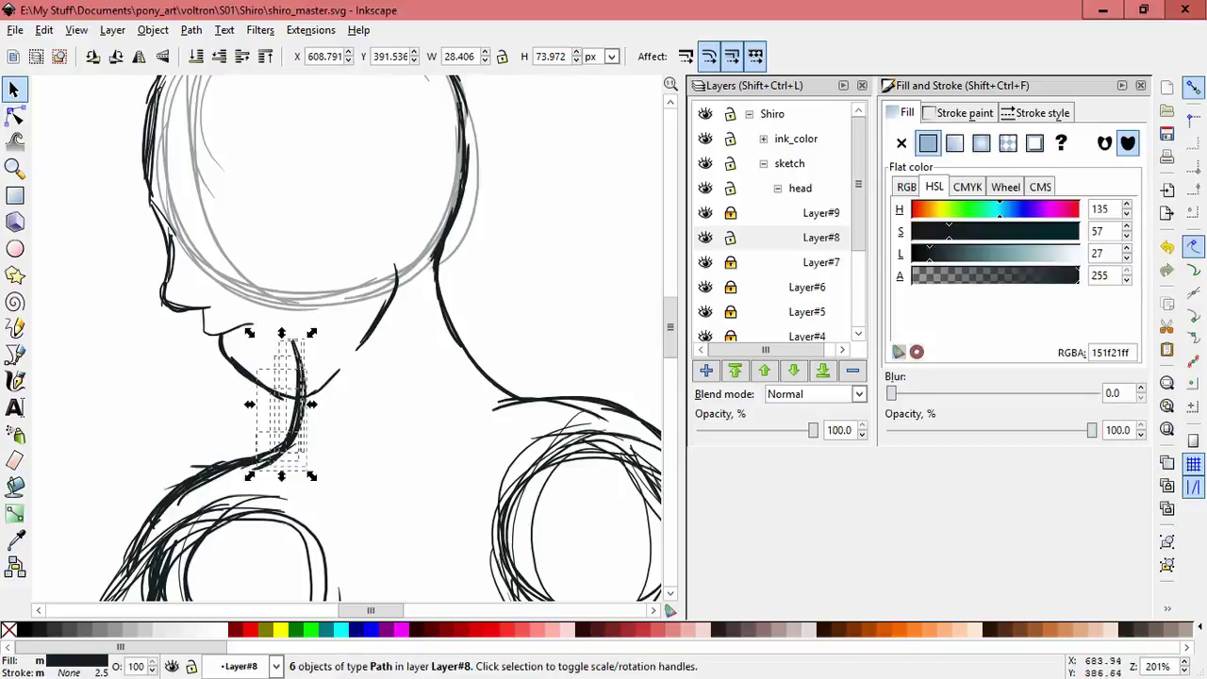
pyautogui.hotkey('ctrl', 'g')
pyautogui.press('b')
pyautogui.scroll(2, 313, 426)
pyautogui.click(236, 361)
pyautogui.moveTo(286, 376); pyautogui.dragTo(303, 375)
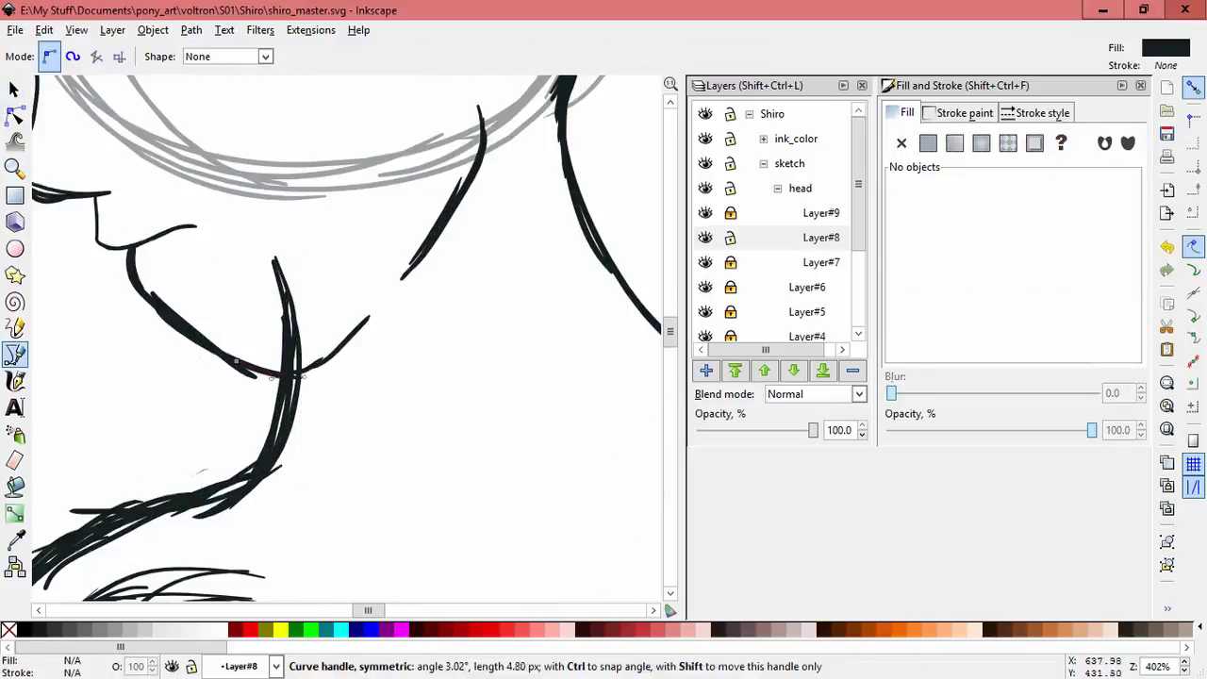
pyautogui.click(257, 527)
pyautogui.click(237, 361)
pyautogui.click(215, 630)
# Step: Clip the neck group with the outline via Object > Clip, then undo the clip
pyautogui.click(14, 88)
pyautogui.keyDown('shift'); pyautogui.click(283, 311); pyautogui.keyUp('shift')
pyautogui.click(153, 30)
pyautogui.click(395, 148)
pyautogui.moveTo(283, 424); pyautogui.dragTo(507, 415)
pyautogui.hotkey('ctrl', 'z')
pyautogui.hotkey('ctrl', 'z')
pyautogui.hotkey('ctrl', 'z')
pyautogui.hotkey('ctrl', 'z')
pyautogui.hotkey('ctrl', 'z')
pyautogui.hotkey('ctrl', 'z')
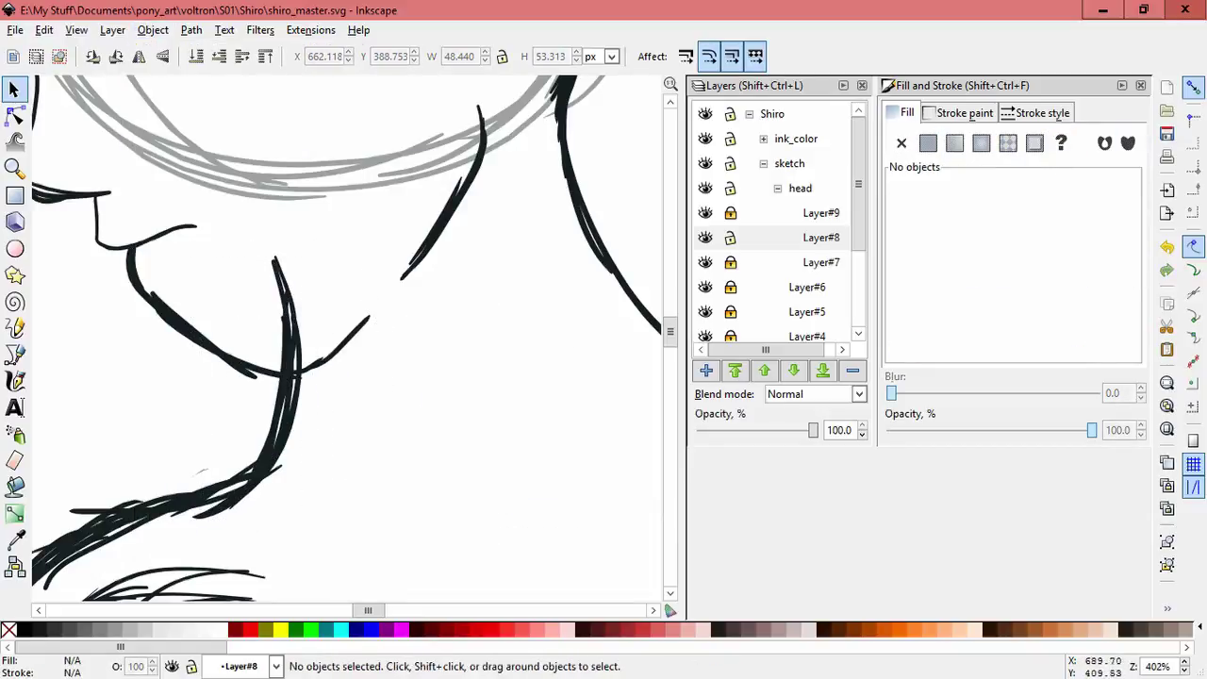
pyautogui.moveTo(210, 512); pyautogui.dragTo(440, 350)
pyautogui.click(249, 305)
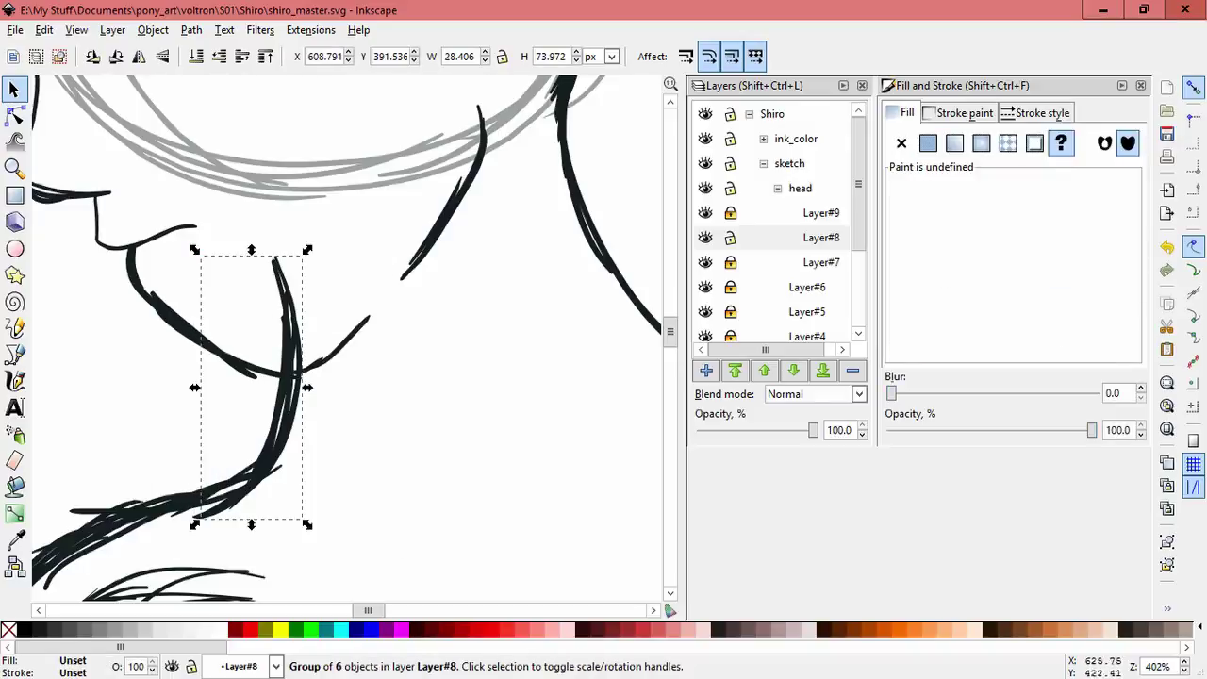
# Step: Draw a new outline below the chin, clip the neck strokes to it, and zoom out
pyautogui.press('b')
pyautogui.click(237, 359)
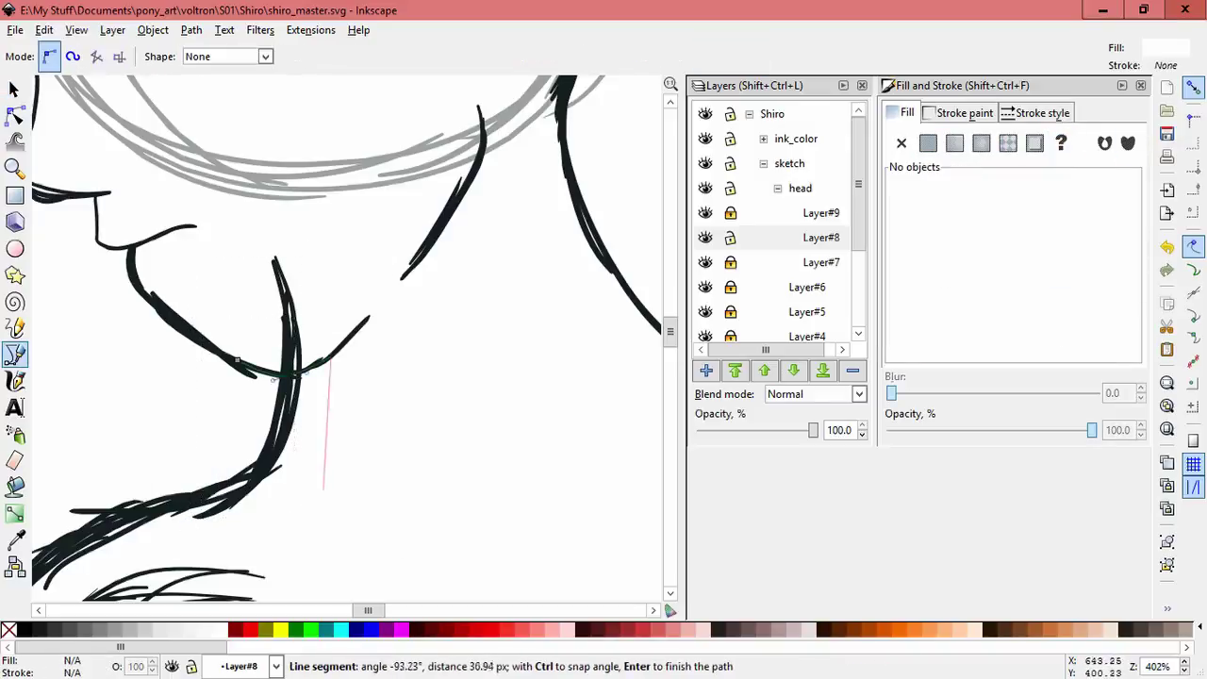
pyautogui.press('Return')
pyautogui.press('s')
pyautogui.click(153, 30)
pyautogui.press('Escape')
pyautogui.press('Escape')
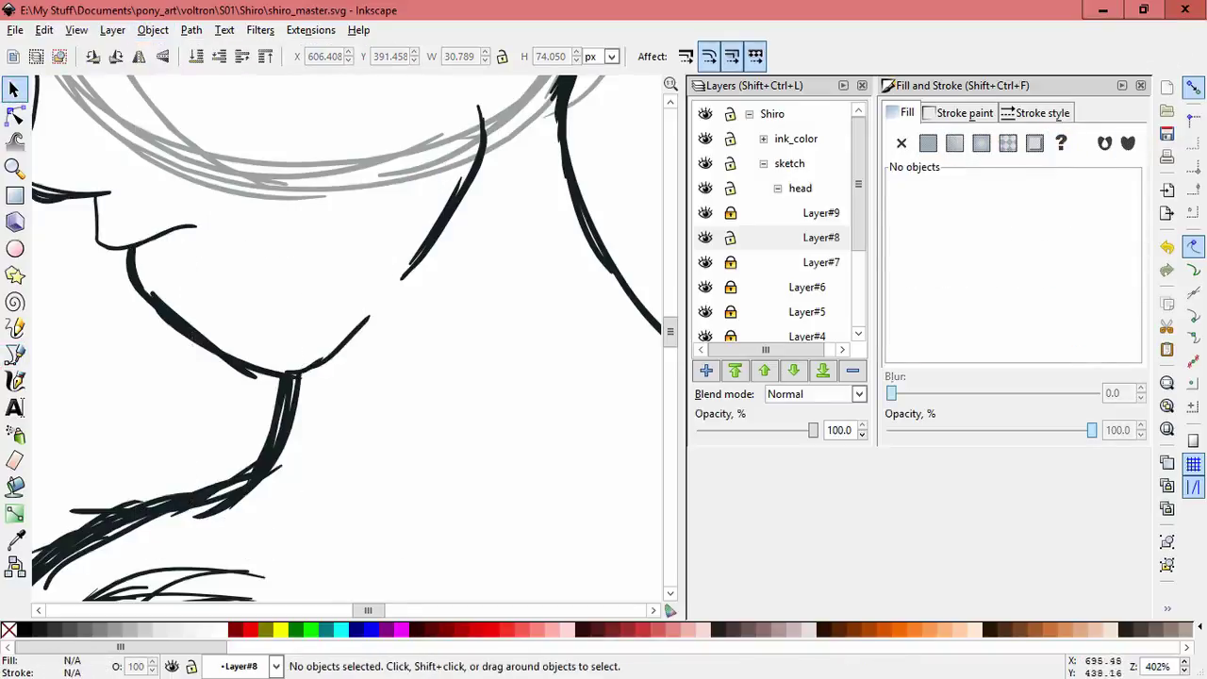
pyautogui.press('-')
pyautogui.press('-')
pyautogui.press('-')
pyautogui.press('-')
pyautogui.press('-')
pyautogui.scroll(-1, 528, 378)
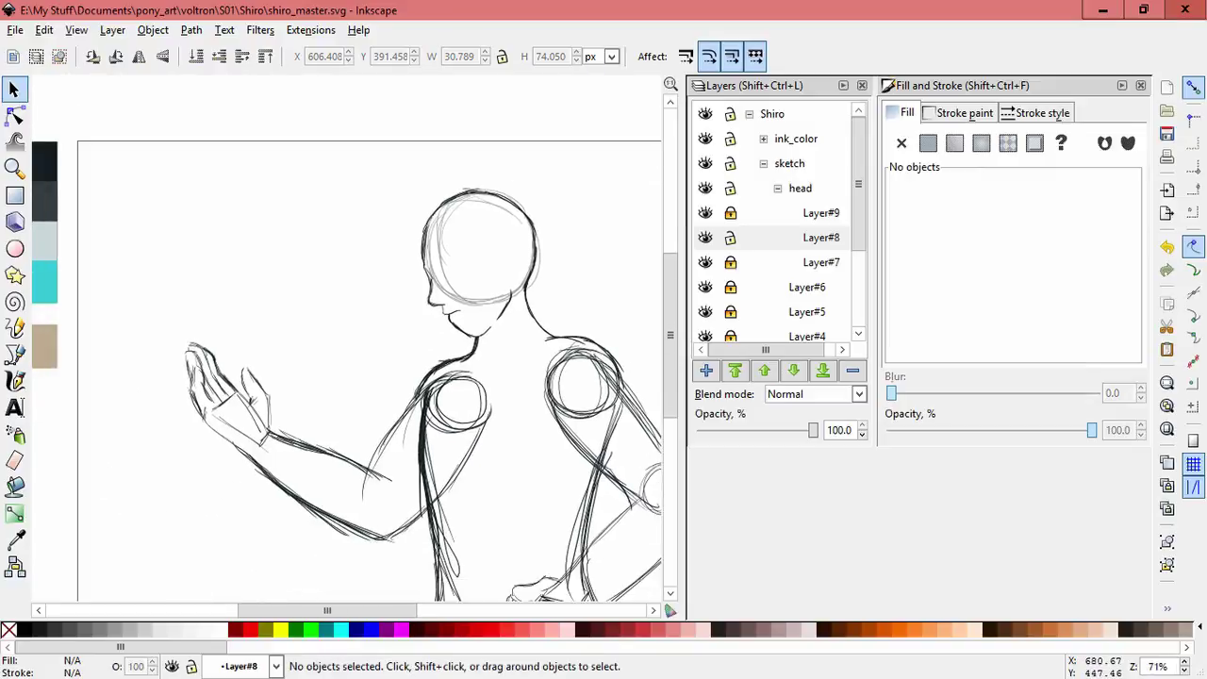
pyautogui.scroll(4, 486, 283)
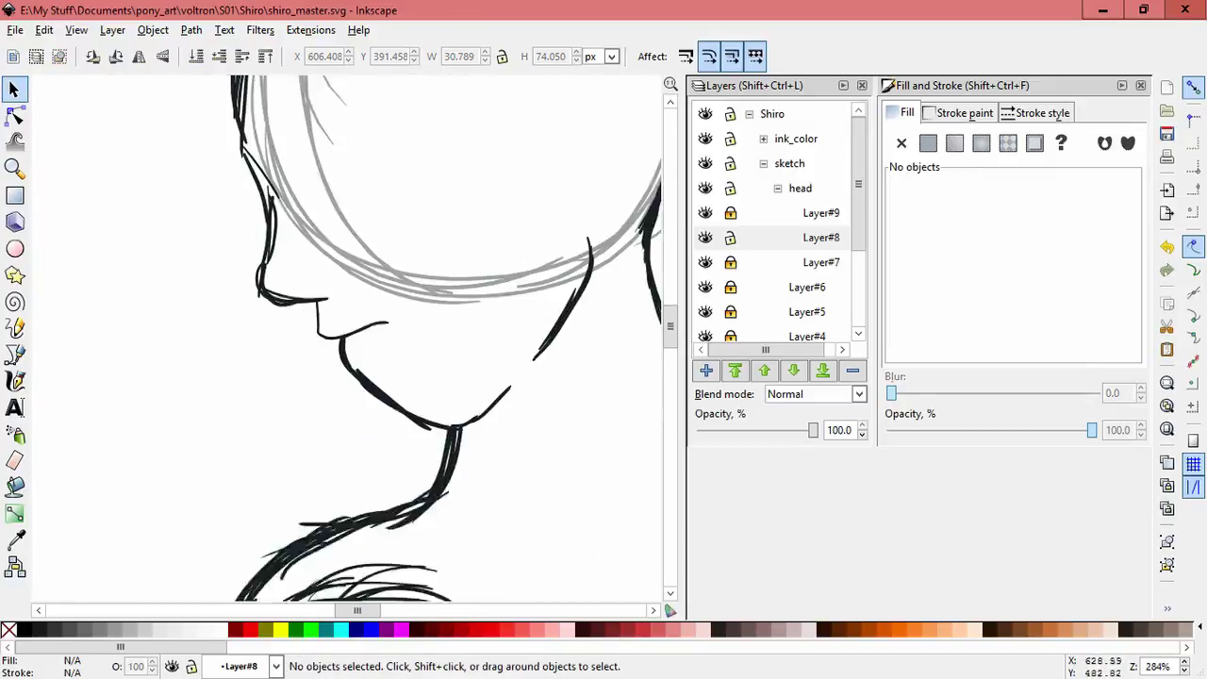
# Step: Lock Layer#8, skew and shift the chin strokes, and nudge the small stroke under the jaw
pyautogui.click(730, 237)
pyautogui.moveTo(317, 273); pyautogui.dragTo(509, 352)
pyautogui.click(377, 311)
pyautogui.moveTo(394, 343)
pyautogui.mouseDown()
pyautogui.moveTo(366, 340)
pyautogui.moveTo(363, 319)
pyautogui.mouseUp()
pyautogui.moveTo(317, 258); pyautogui.dragTo(311, 241)
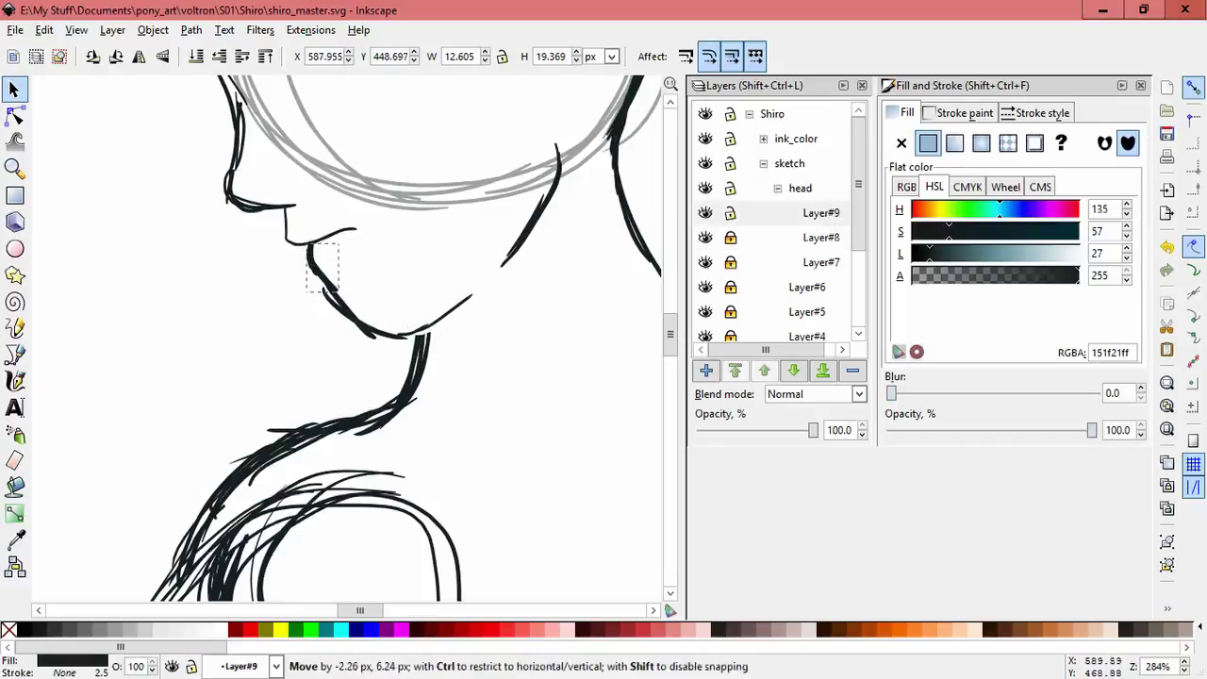
pyautogui.click(443, 353)
pyautogui.moveTo(443, 322); pyautogui.dragTo(445, 316)
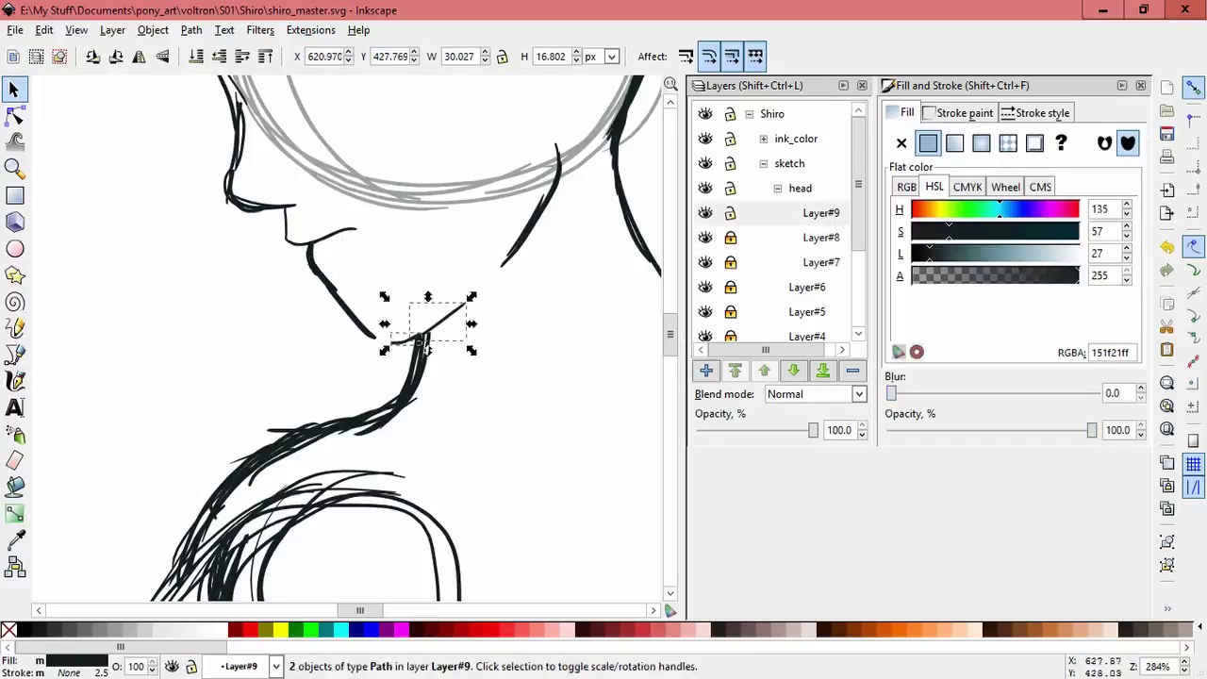
# Step: Draw a short calligraphic stroke at the chin
pyautogui.press('Escape')
pyautogui.press('c')
pyautogui.scroll(1, 443, 347)
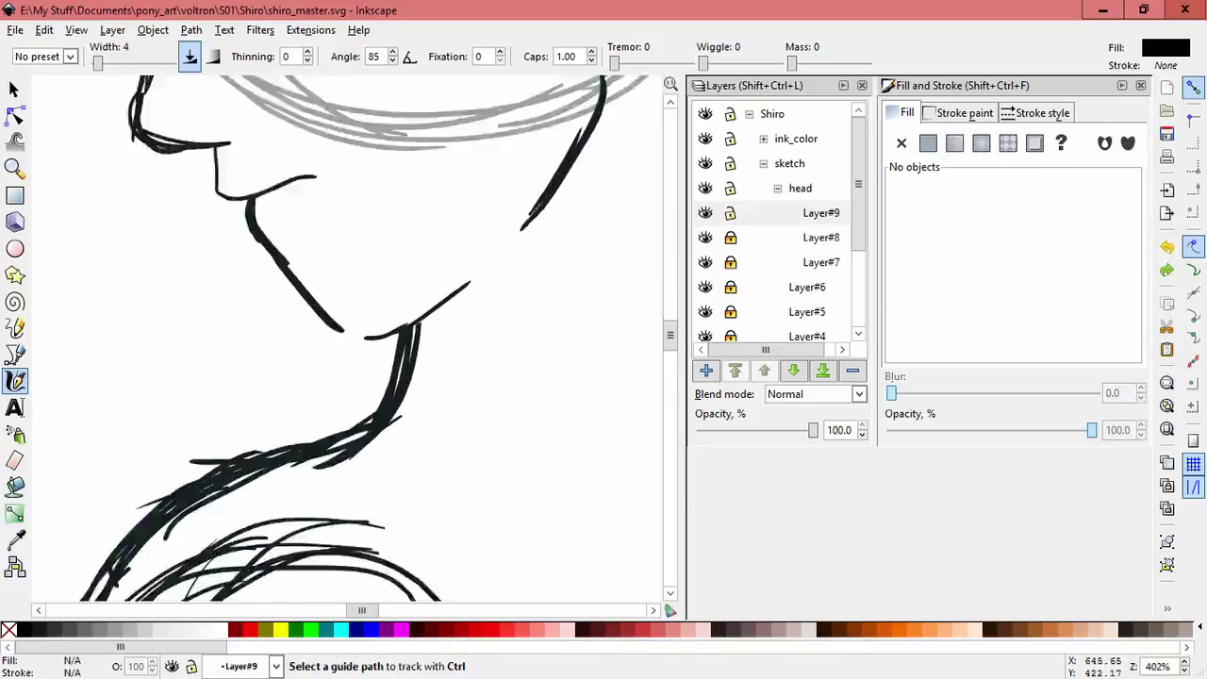
pyautogui.scroll(2, 457, 361)
pyautogui.moveTo(206, 285); pyautogui.dragTo(212, 292)
pyautogui.scroll(-5, 349, 339)
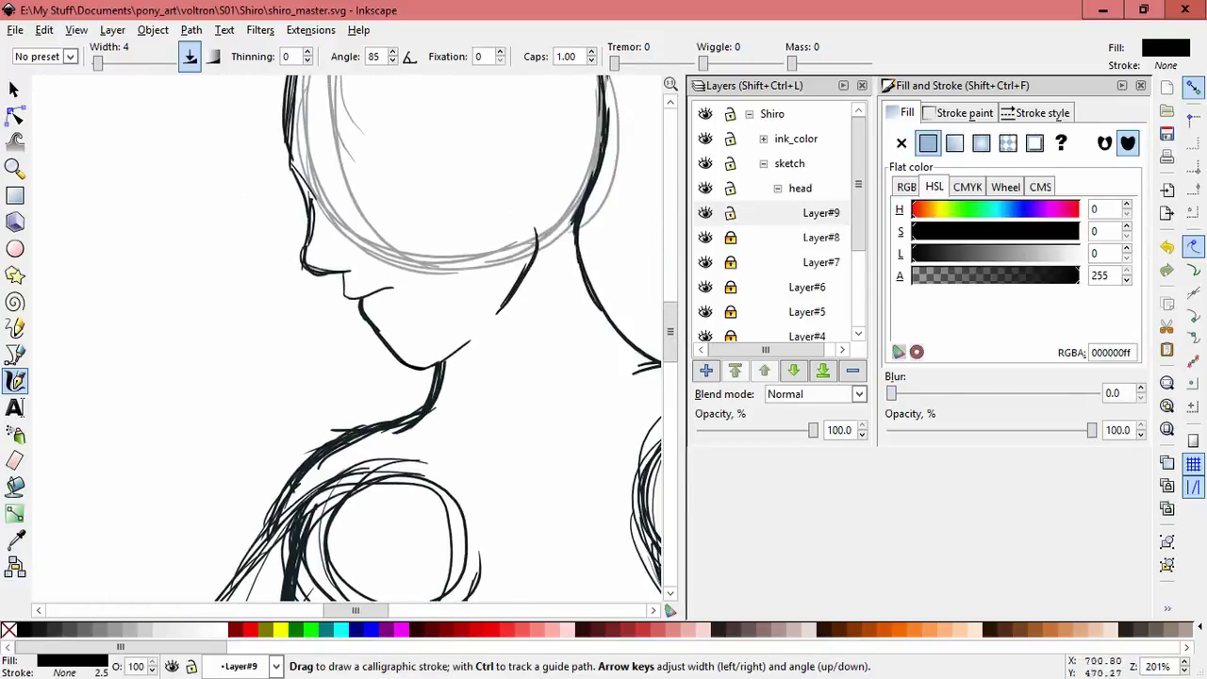
pyautogui.press('s')
# Step: Check the small head strokes and stray stroke, then nudge all head strokes up and left
pyautogui.click(425, 221)
pyautogui.click(350, 229)
pyautogui.click(418, 224)
pyautogui.press('Escape')
pyautogui.click(280, 305)
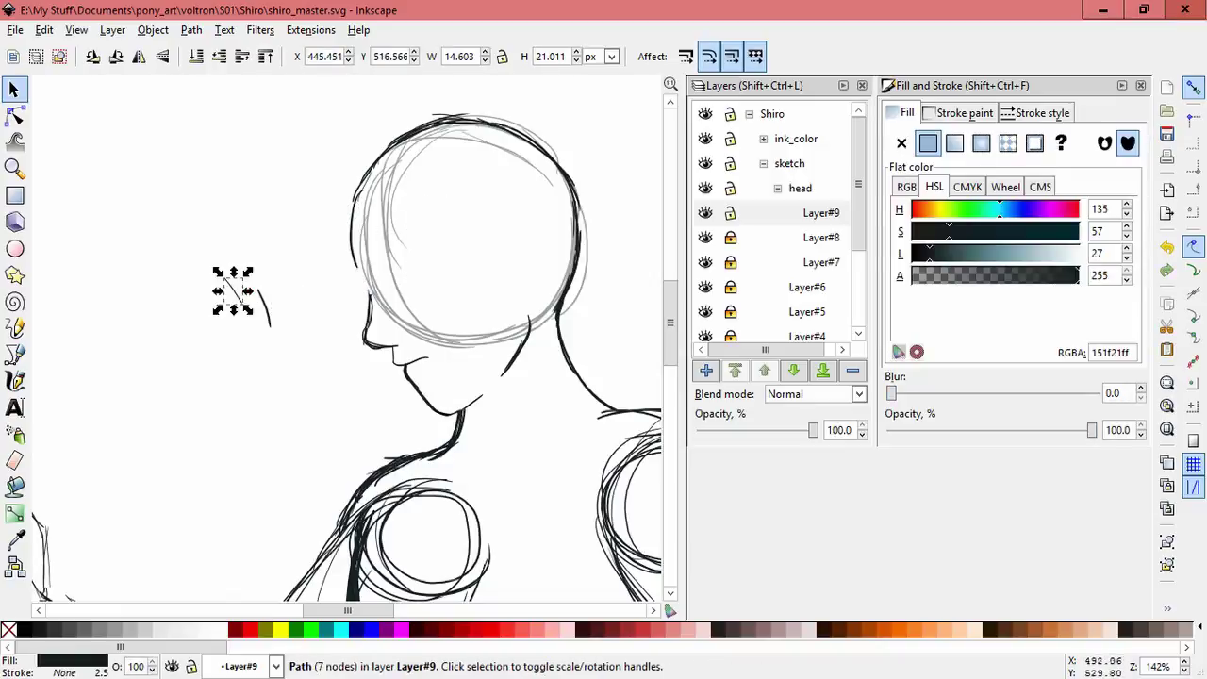
pyautogui.press('Escape')
pyautogui.moveTo(349, 270); pyautogui.dragTo(552, 418)
pyautogui.moveTo(528, 325); pyautogui.dragTo(524, 322)
pyautogui.press('Escape')
# Step: Redraw the face outline along the profile and undo the test strokes
pyautogui.press('c')
pyautogui.keyDown('ctrl'); pyautogui.scroll(3, 383, 258); pyautogui.keyUp('ctrl')
pyautogui.moveTo(294, 266)
pyautogui.mouseDown()
pyautogui.moveTo(330, 387)
pyautogui.moveTo(317, 324)
pyautogui.moveTo(322, 340)
pyautogui.mouseUp()
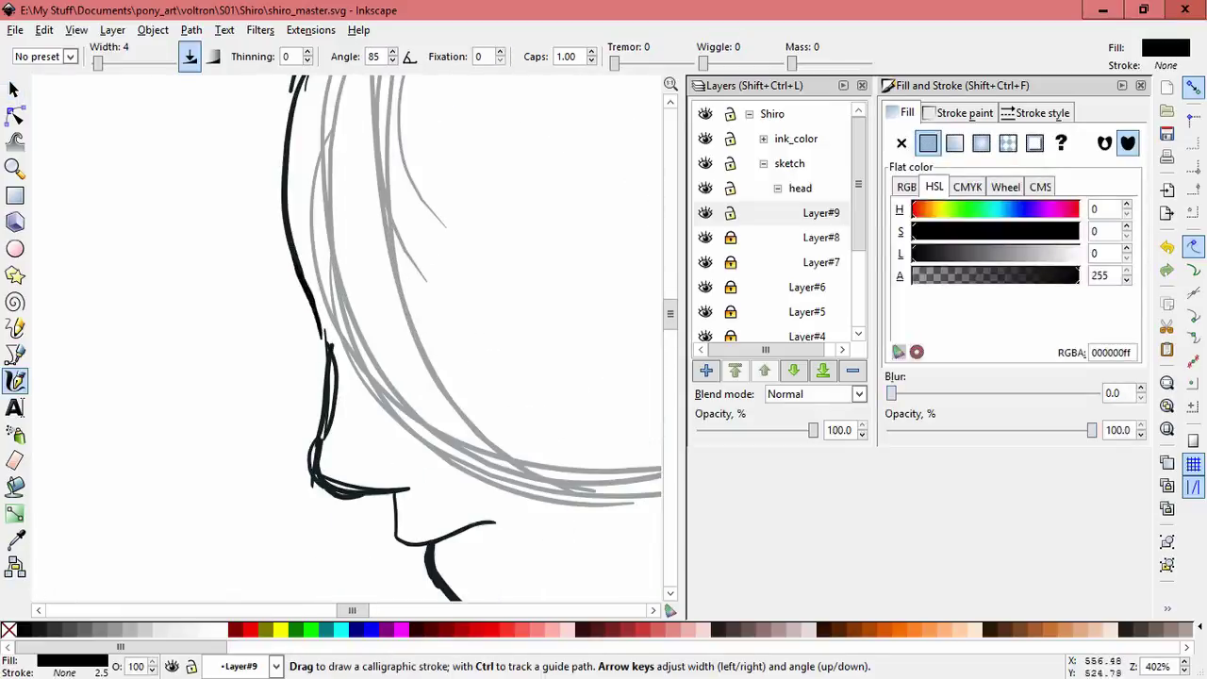
pyautogui.click(14, 89)
pyautogui.moveTo(325, 396)
pyautogui.mouseDown()
pyautogui.moveTo(451, 355)
pyautogui.moveTo(168, 416)
pyautogui.moveTo(184, 430)
pyautogui.mouseUp()
pyautogui.hotkey('ctrl', 'z')
pyautogui.hotkey('ctrl', 'z')
pyautogui.hotkey('ctrl', 'z')
pyautogui.hotkey('ctrl', 'z')
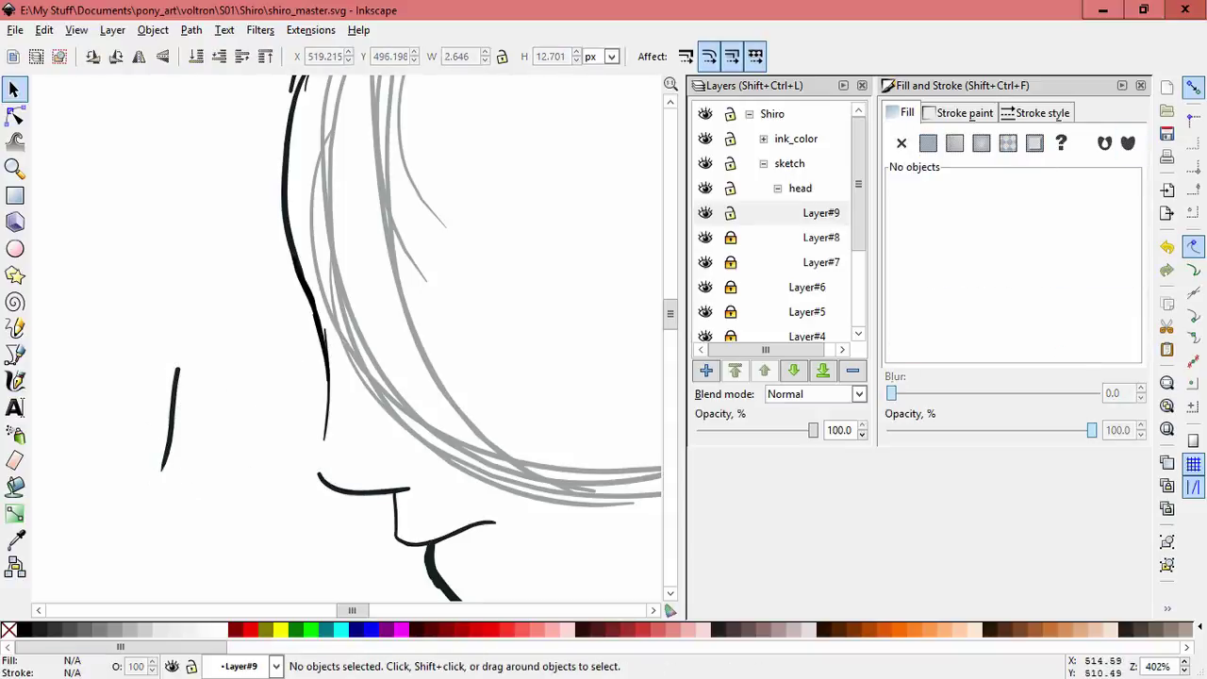
# Step: Draw a calligraphic stroke bridging the gap in the chin outline
pyautogui.press('c')
pyautogui.scroll(2, 320, 470)
pyautogui.moveTo(320, 415); pyautogui.dragTo(320, 481)
pyautogui.scroll(-5, 349, 339)
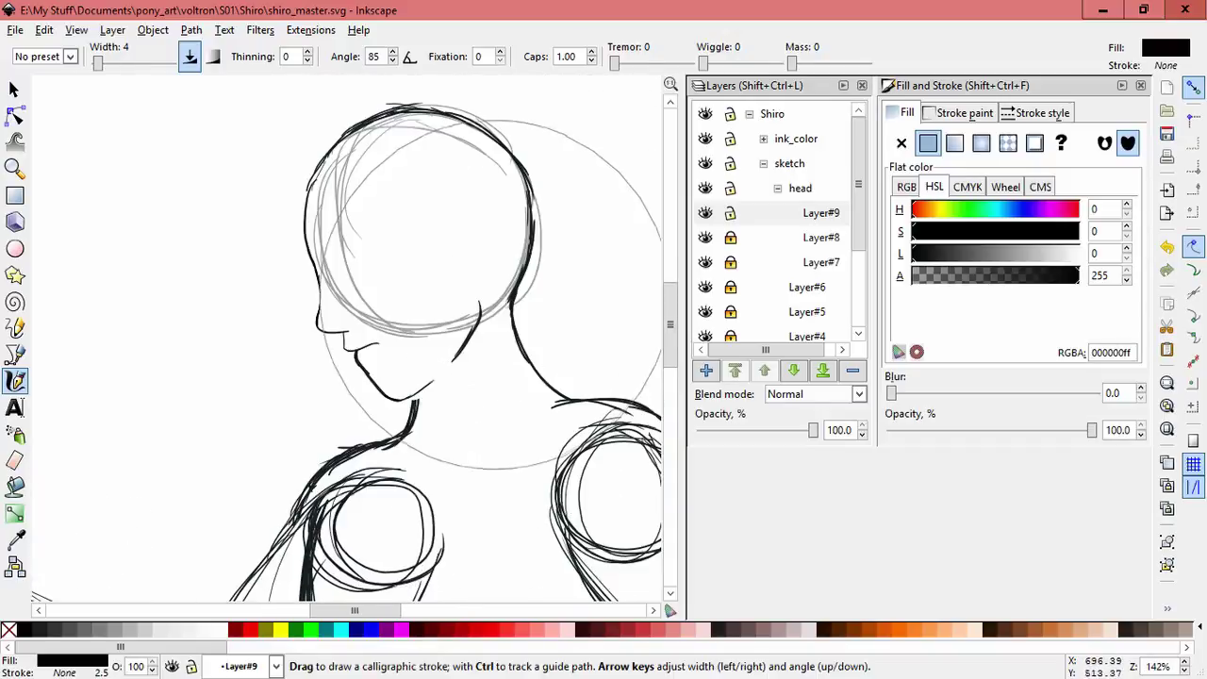
pyautogui.scroll(-3, 349, 339)
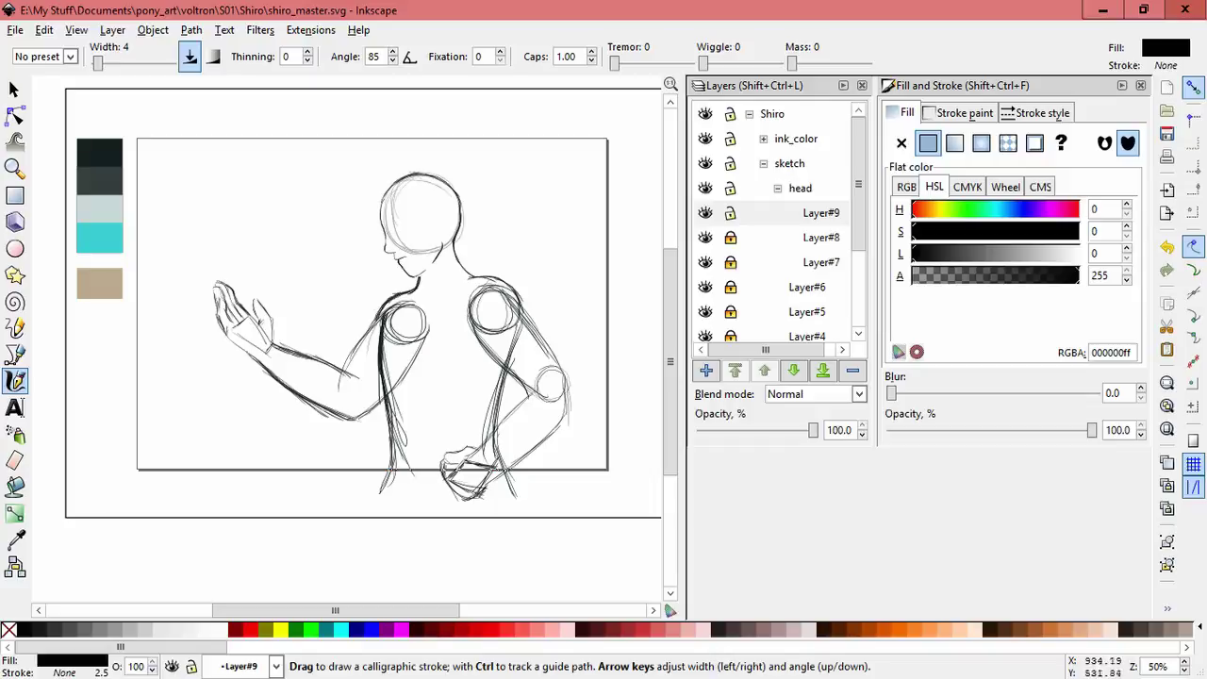
# Step: Collapse the head layer, unlock Layer#2, and shift all its arm strokes right and down
pyautogui.click(777, 188)
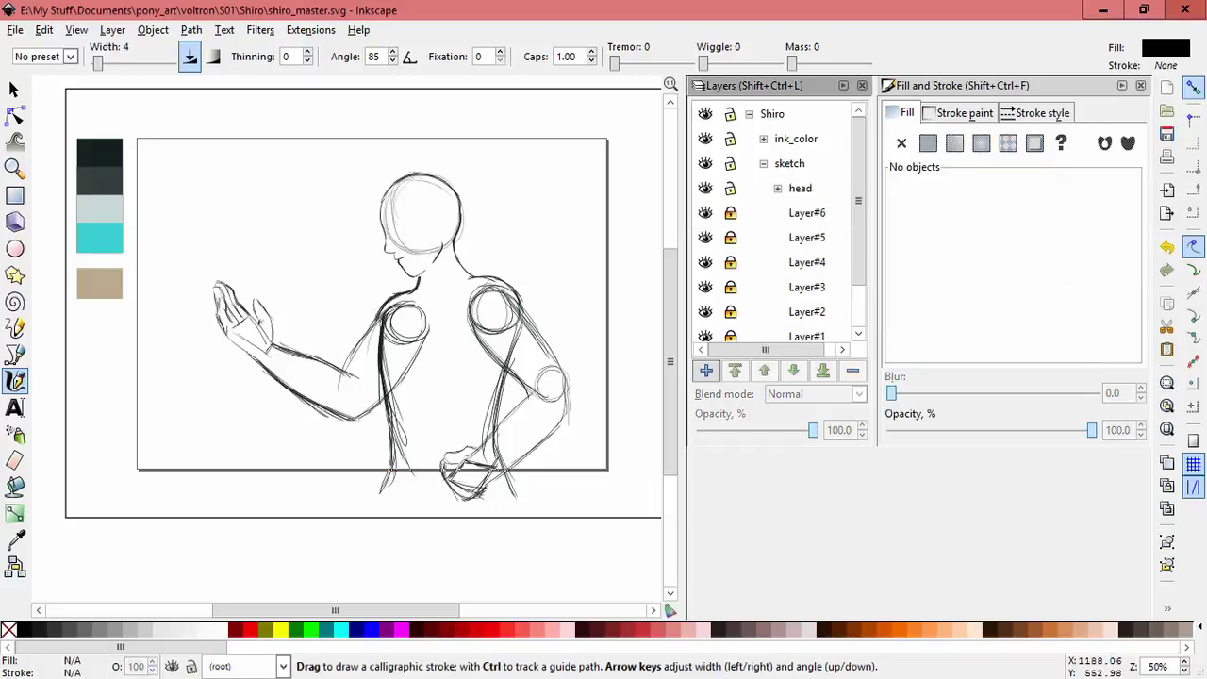
pyautogui.scroll(-2, 778, 222)
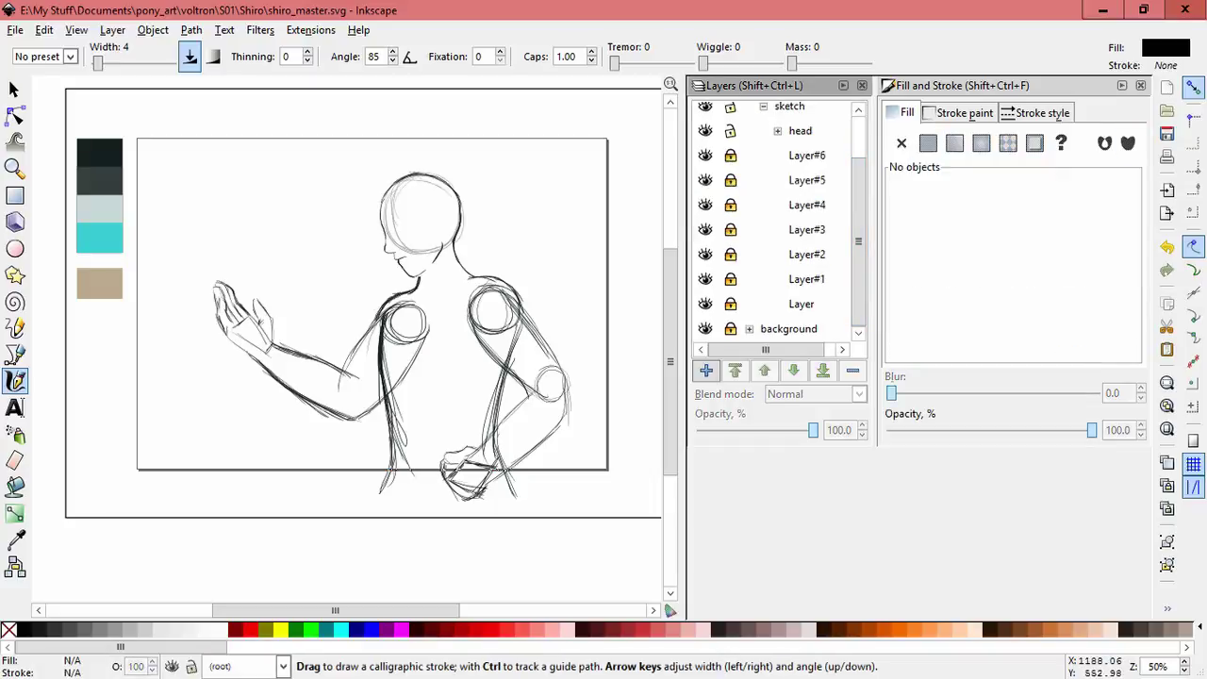
pyautogui.press('s')
pyautogui.click(396, 358)
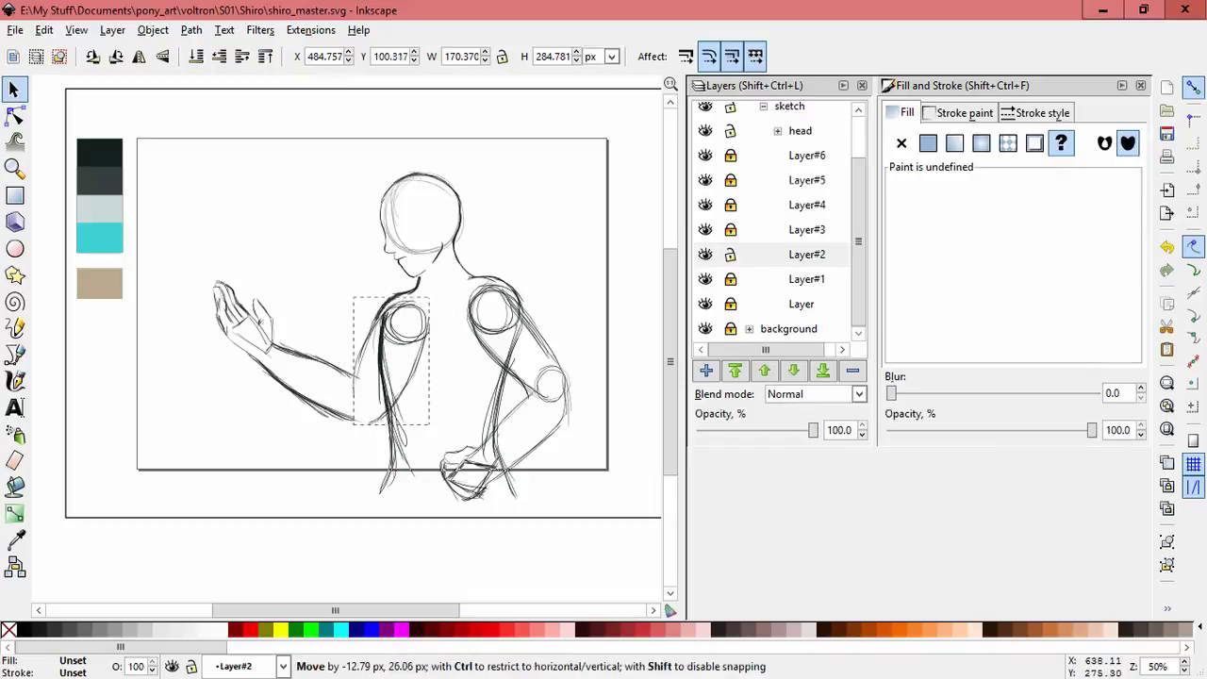
pyautogui.click(294, 408)
pyautogui.hotkey('ctrl', 'a')
pyautogui.moveTo(316, 405); pyautogui.dragTo(326, 410)
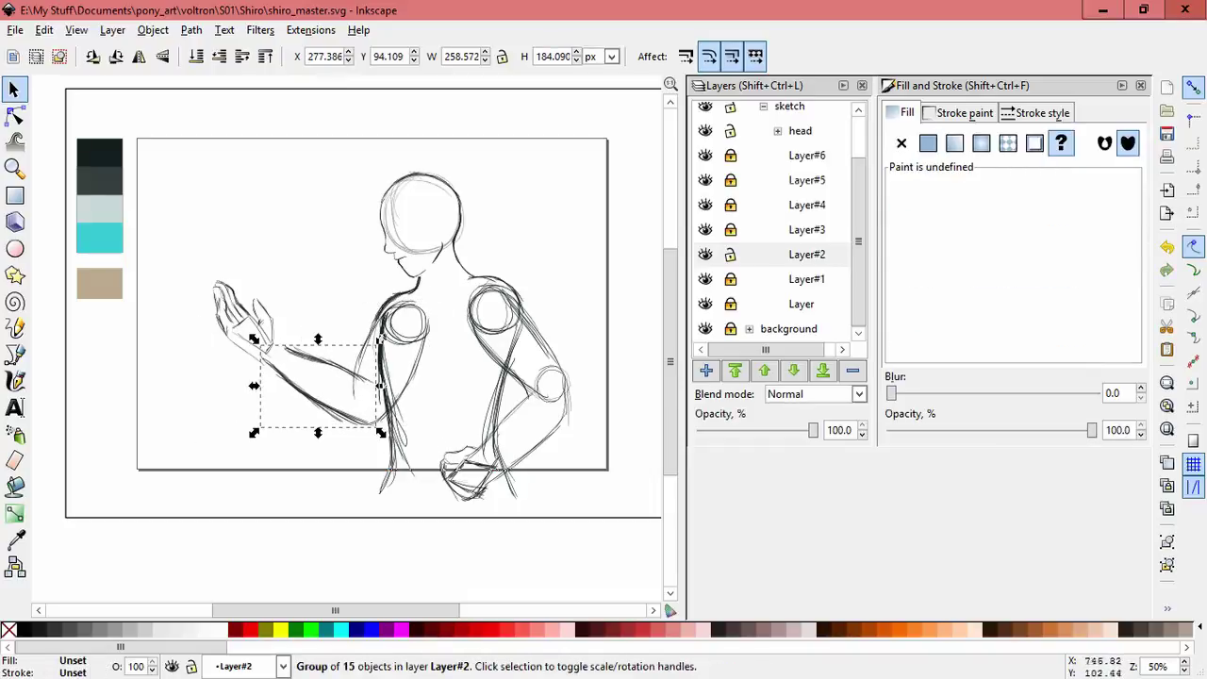
# Step: Rotate the torso group slightly, hide Layer#3, and shift the hand sketch right
pyautogui.click(391, 427)
pyautogui.moveTo(351, 433); pyautogui.dragTo(353, 430)
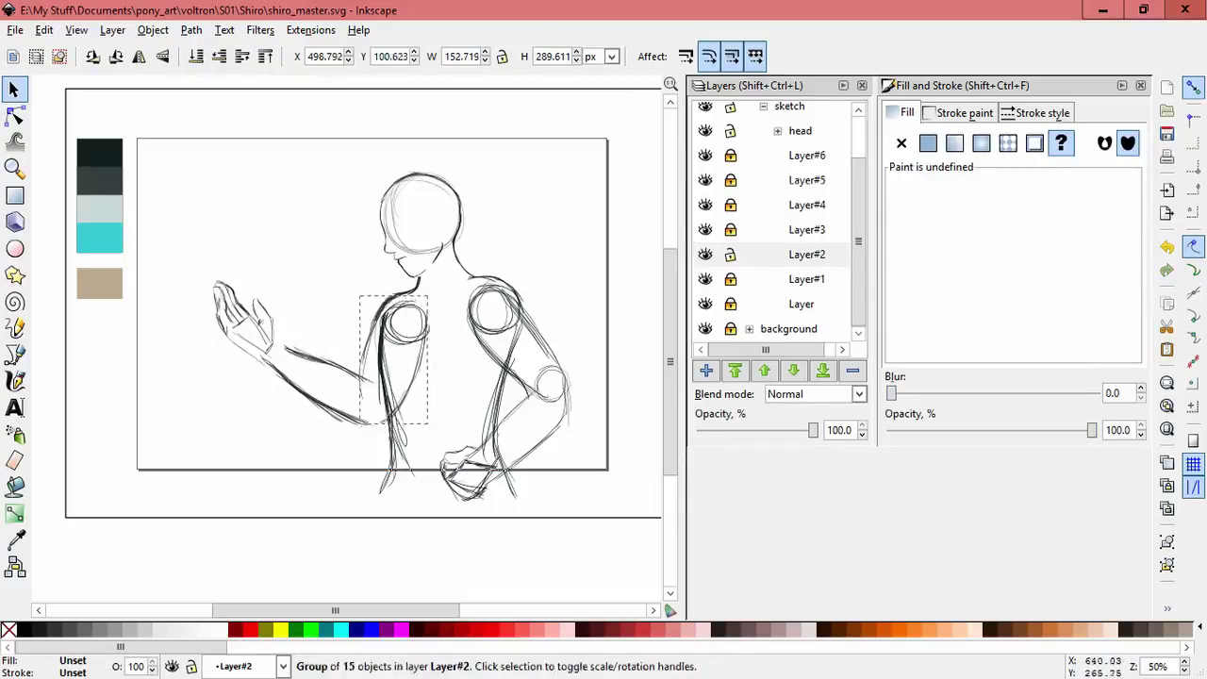
pyautogui.click(354, 362)
pyautogui.click(705, 229)
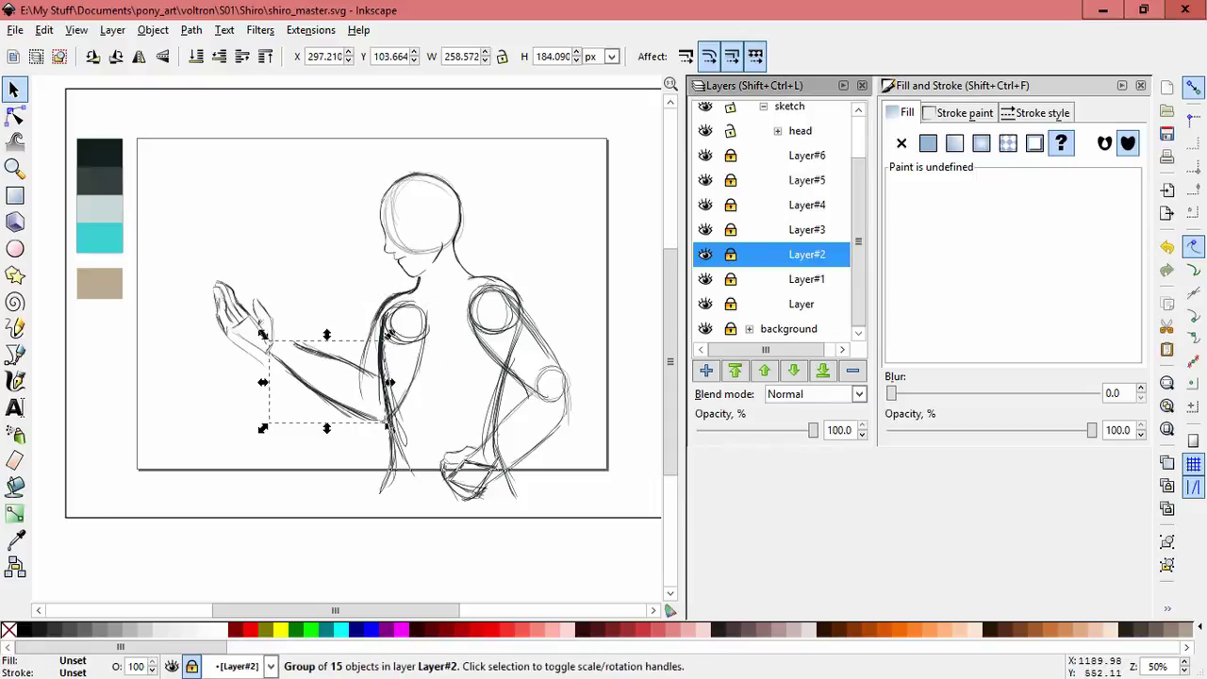
pyautogui.moveTo(250, 311)
pyautogui.mouseDown()
pyautogui.moveTo(269, 309)
pyautogui.moveTo(304, 358)
pyautogui.mouseUp()
pyautogui.click(363, 345)
pyautogui.click(342, 224)
# Step: Shrink the forearm stroke group slightly and ungroup it
pyautogui.scroll(2, 278, 410)
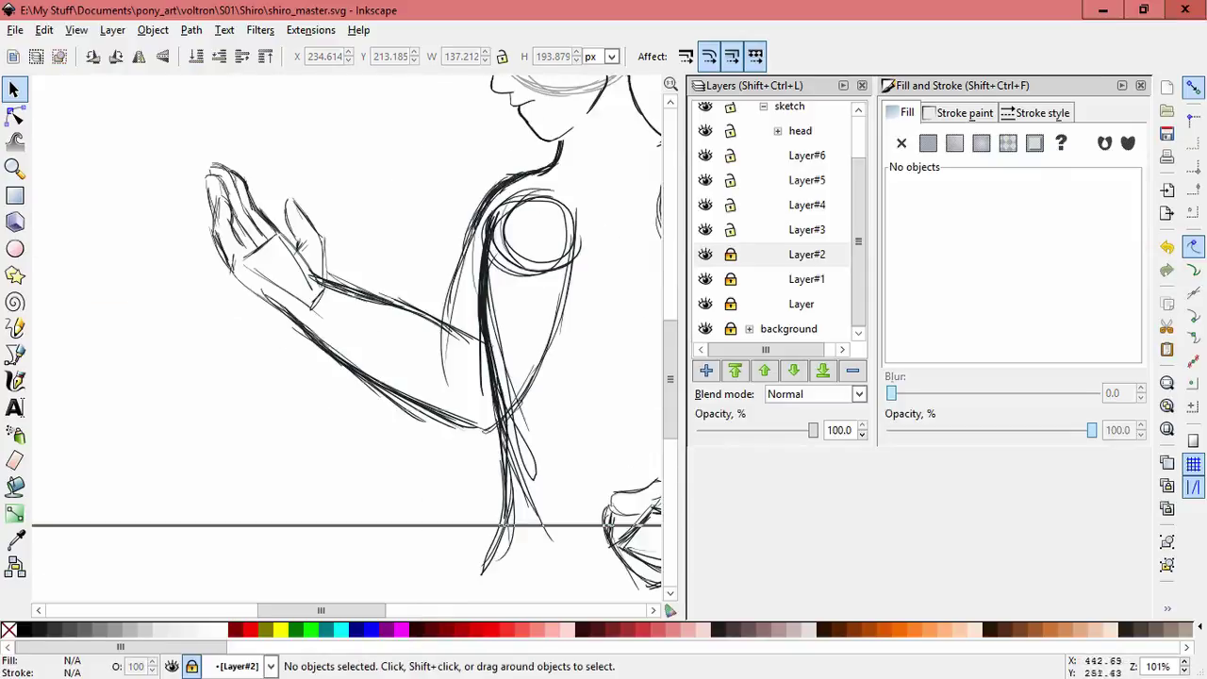
pyautogui.keyDown('shift'); pyautogui.click(729, 253); pyautogui.keyUp('shift')
pyautogui.click(264, 271)
pyautogui.moveTo(262, 265); pyautogui.dragTo(415, 325)
pyautogui.hotkey('ctrl', 'shift', 'g')
# Step: Ungroup the upper-arm strokes and zoom out to the whole page
pyautogui.click(405, 401)
pyautogui.hotkey('ctrl', 'shift', 'g')
pyautogui.moveTo(302, 256)
pyautogui.mouseDown()
pyautogui.moveTo(431, 331)
pyautogui.moveTo(304, 252)
pyautogui.mouseUp()
pyautogui.press('Escape')
pyautogui.press('5')
pyautogui.scroll(2, 482, 266)
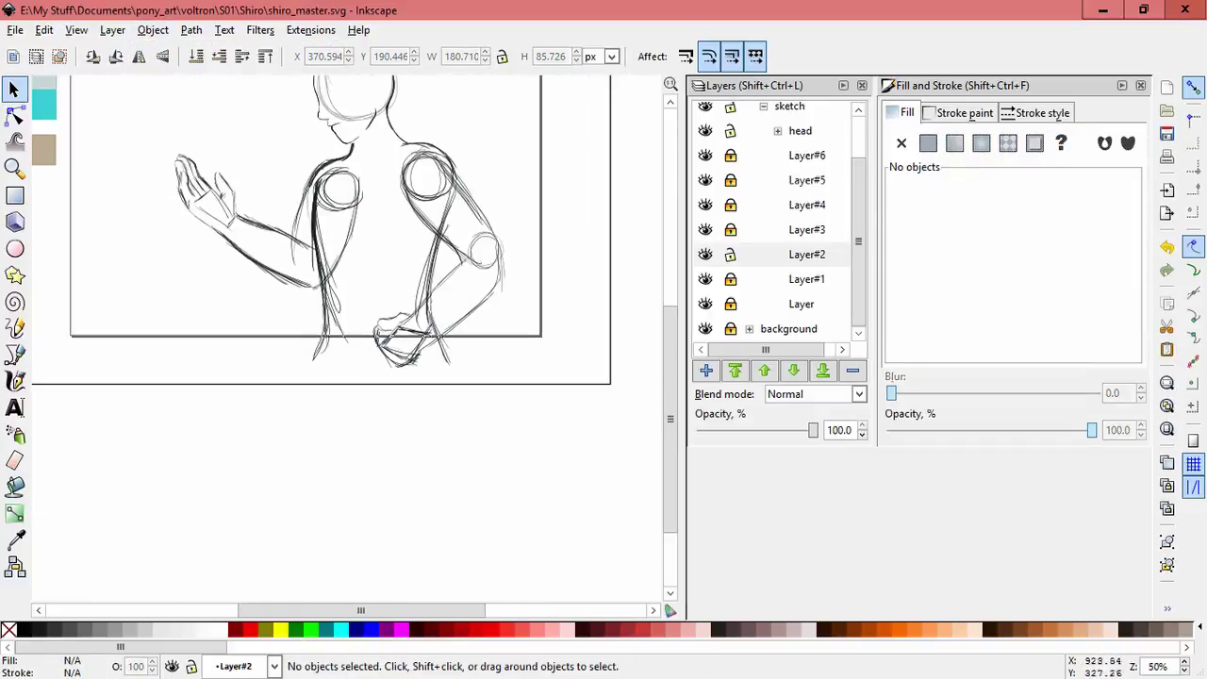
# Step: Lock Layer#2, unlock Layer#1, and move a small arm stroke into place
pyautogui.click(729, 254)
pyautogui.click(730, 279)
pyautogui.hotkey('ctrl', 'alt', 'a')
pyautogui.press('Escape')
pyautogui.click(455, 232)
pyautogui.scroll(3, 518, 239)
pyautogui.moveTo(348, 239); pyautogui.dragTo(318, 264)
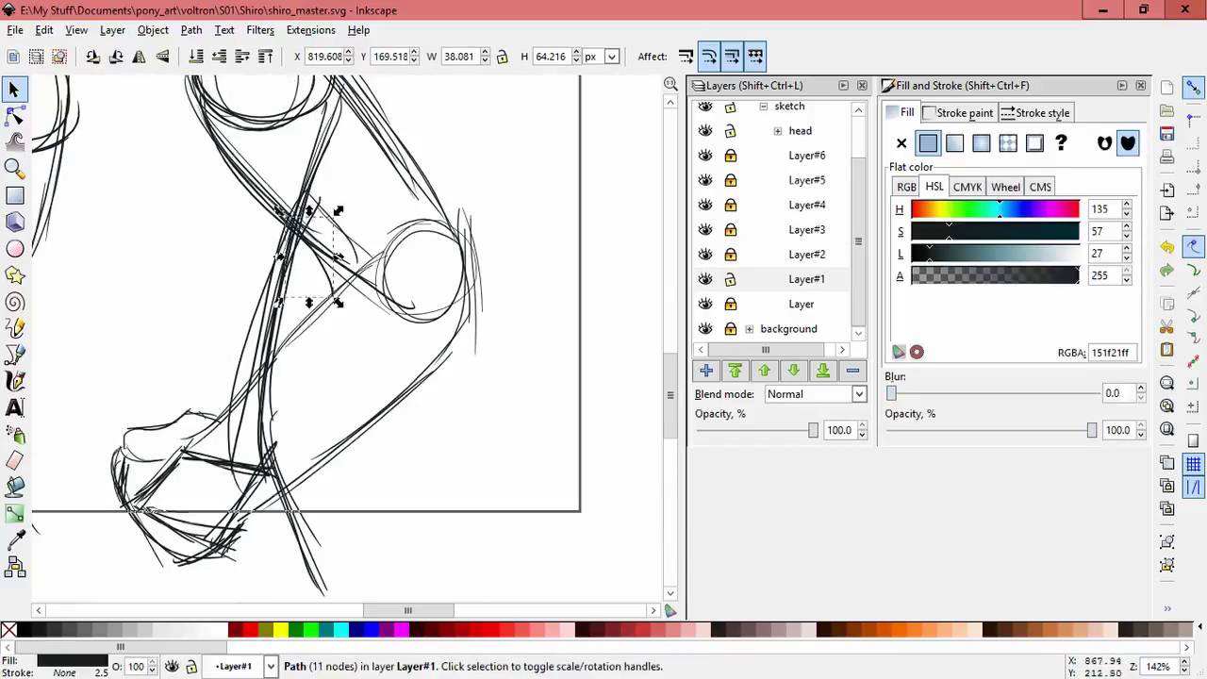
pyautogui.press('Escape')
# Step: Move a head stroke down and to the right
pyautogui.click(464, 268)
pyautogui.press('Escape')
pyautogui.moveTo(337, 249); pyautogui.dragTo(391, 217)
pyautogui.press('Escape')
pyautogui.scroll(3, 330, 330)
pyautogui.hscroll(-2, 330, 330)
# Step: Draw a thick calligraphic stroke on the arm, then zoom out
pyautogui.press('c')
pyautogui.moveTo(351, 326); pyautogui.dragTo(394, 396)
pyautogui.scroll(-3, 394, 396)
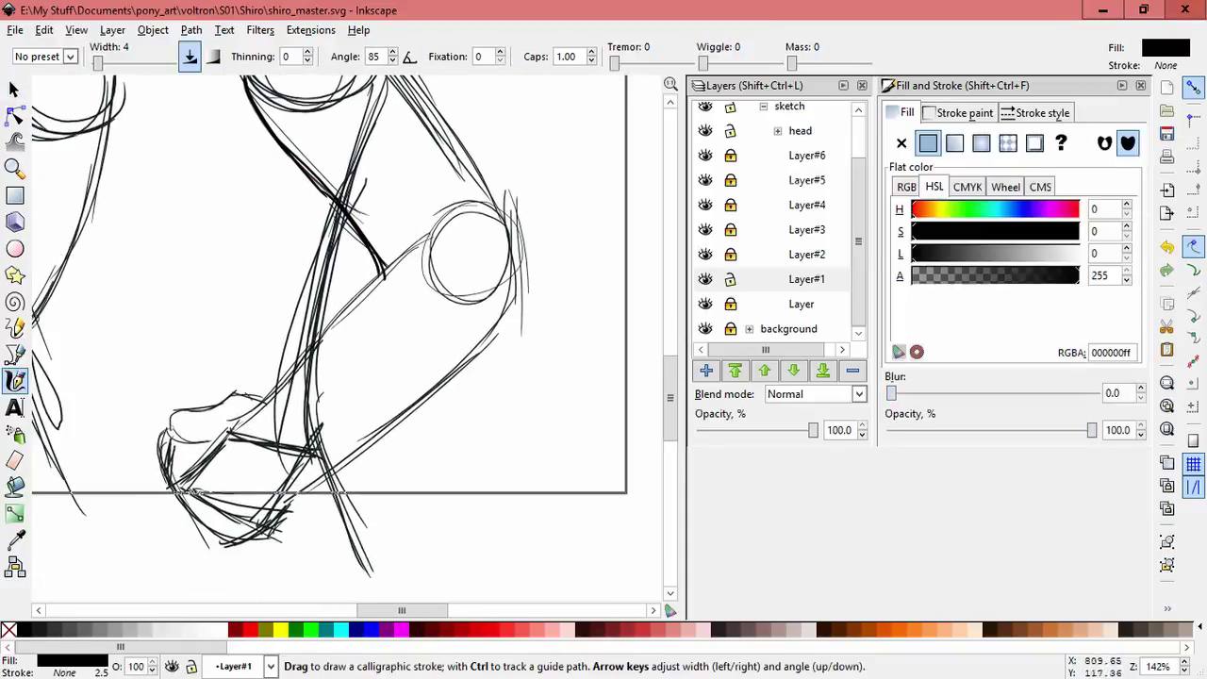
pyautogui.press('-')
pyautogui.press('-')
pyautogui.press('-')
# Step: Rubber-band select the arm strokes and move them slightly down
pyautogui.press('s')
pyautogui.moveTo(381, 200); pyautogui.dragTo(592, 468)
pyautogui.moveTo(462, 321); pyautogui.dragTo(465, 331)
pyautogui.press('Escape')
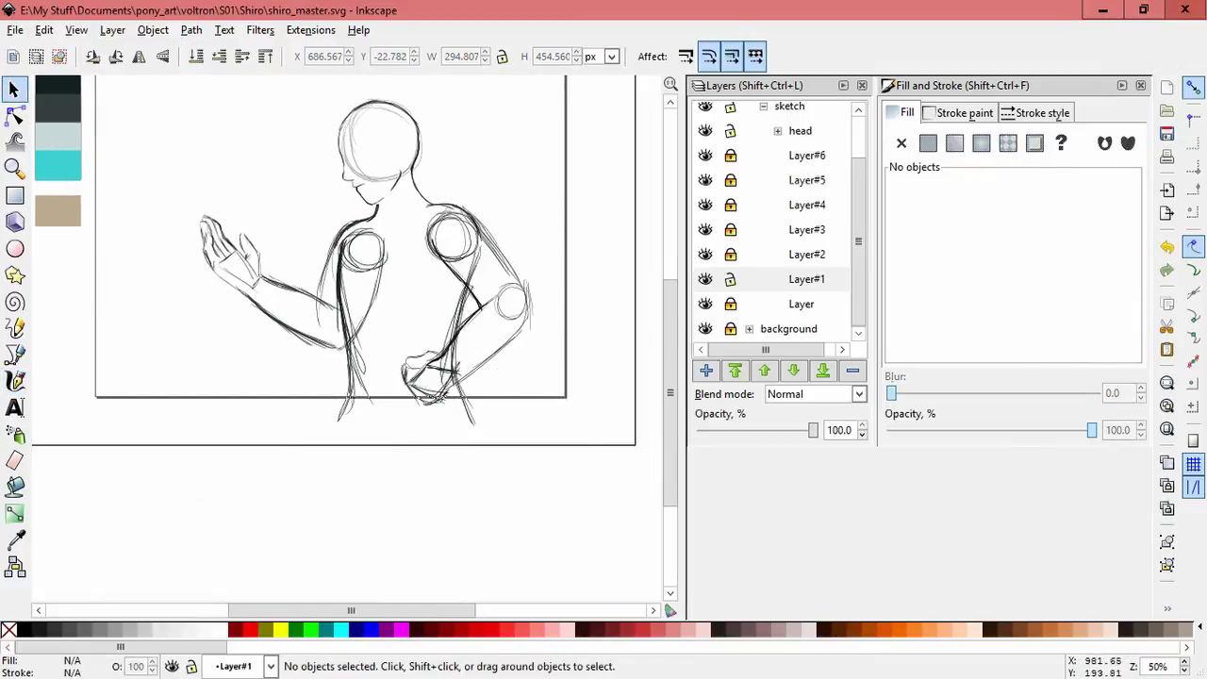
pyautogui.scroll(2, 556, 316)
# Step: Redraw the elbow with a short calligraphic stroke
pyautogui.click(529, 301)
pyautogui.press('Escape')
pyautogui.click(554, 286)
pyautogui.press('Escape')
pyautogui.press('c')
pyautogui.scroll(1, 491, 294)
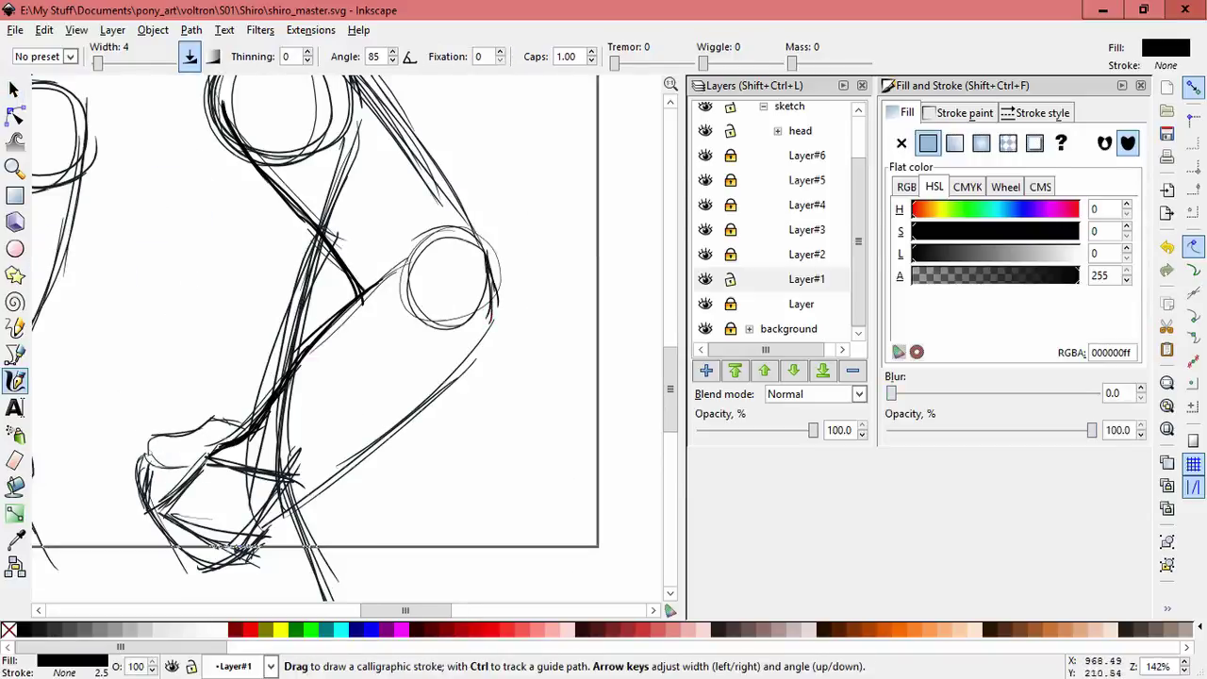
pyautogui.keyDown('ctrl'); pyautogui.click(492, 294); pyautogui.keyUp('ctrl')
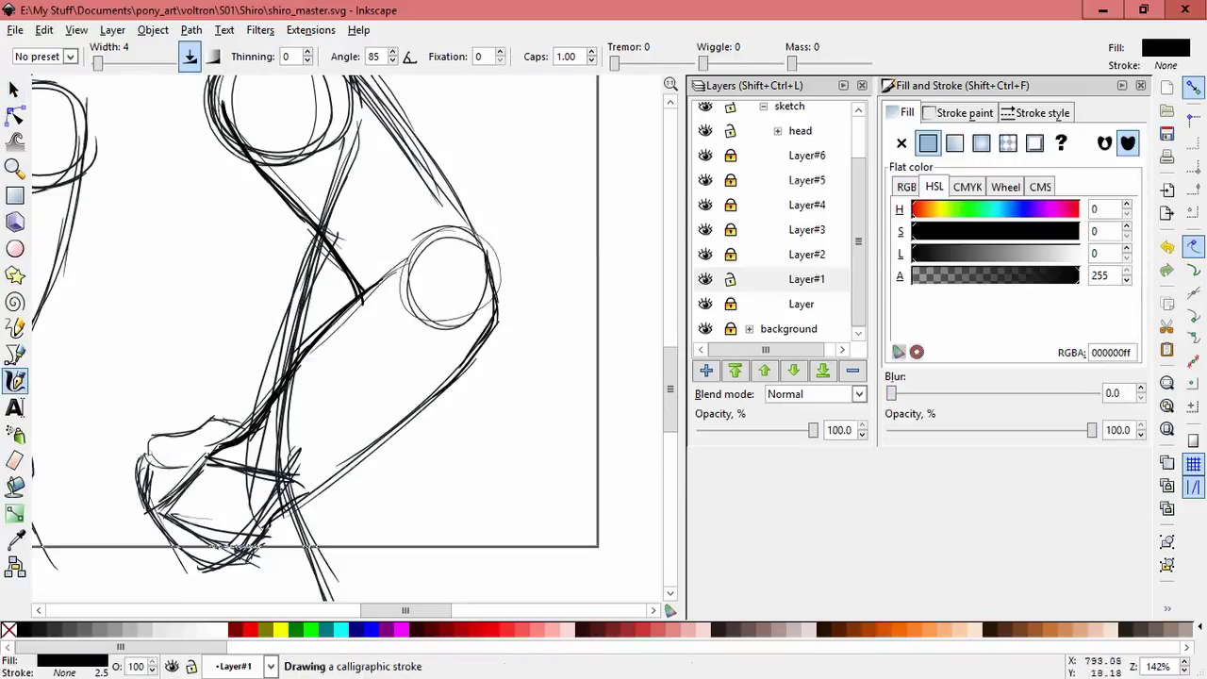
pyautogui.scroll(-4, 570, 334)
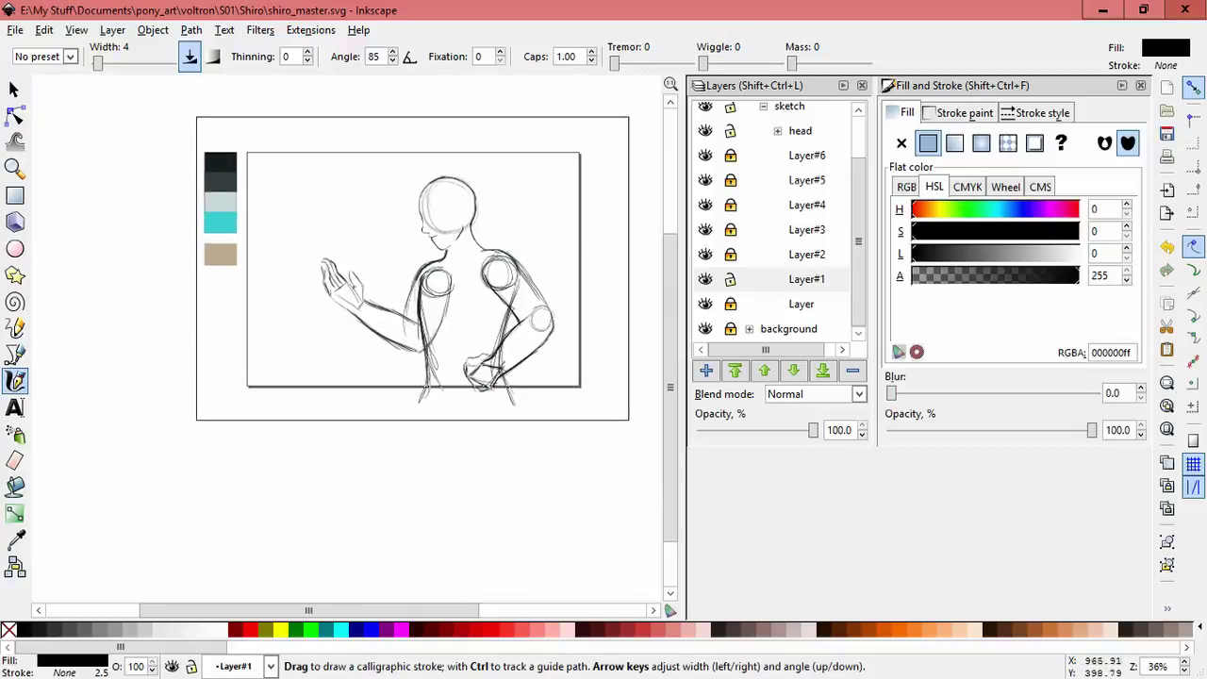
# Step: Lock Layer#1, save the document, and make Layer#1 the current layer
pyautogui.click(730, 279)
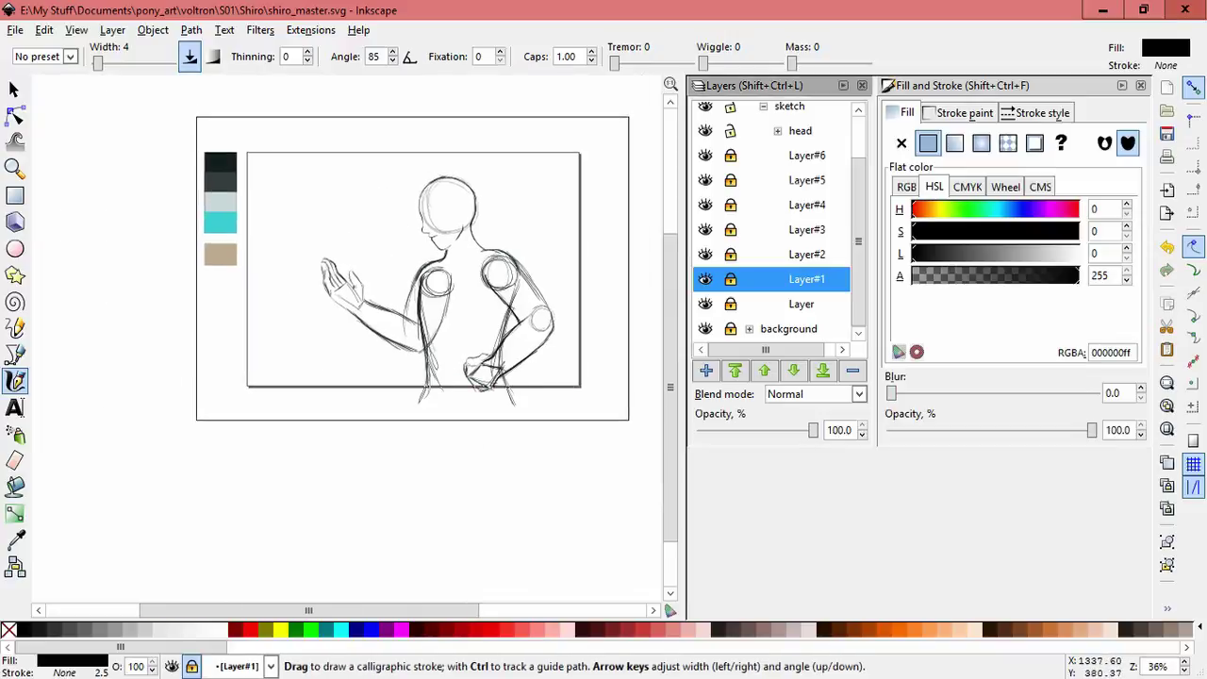
pyautogui.press('s')
pyautogui.press('5')
pyautogui.hotkey('ctrl', 's')
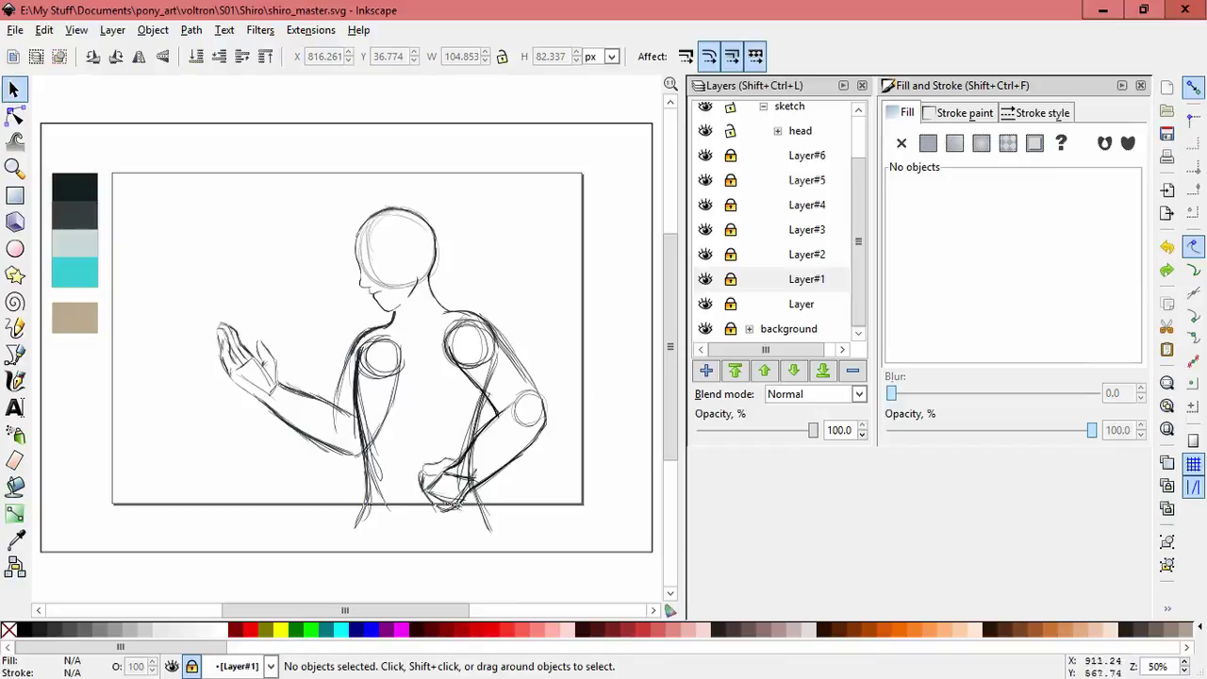
pyautogui.click(806, 279)
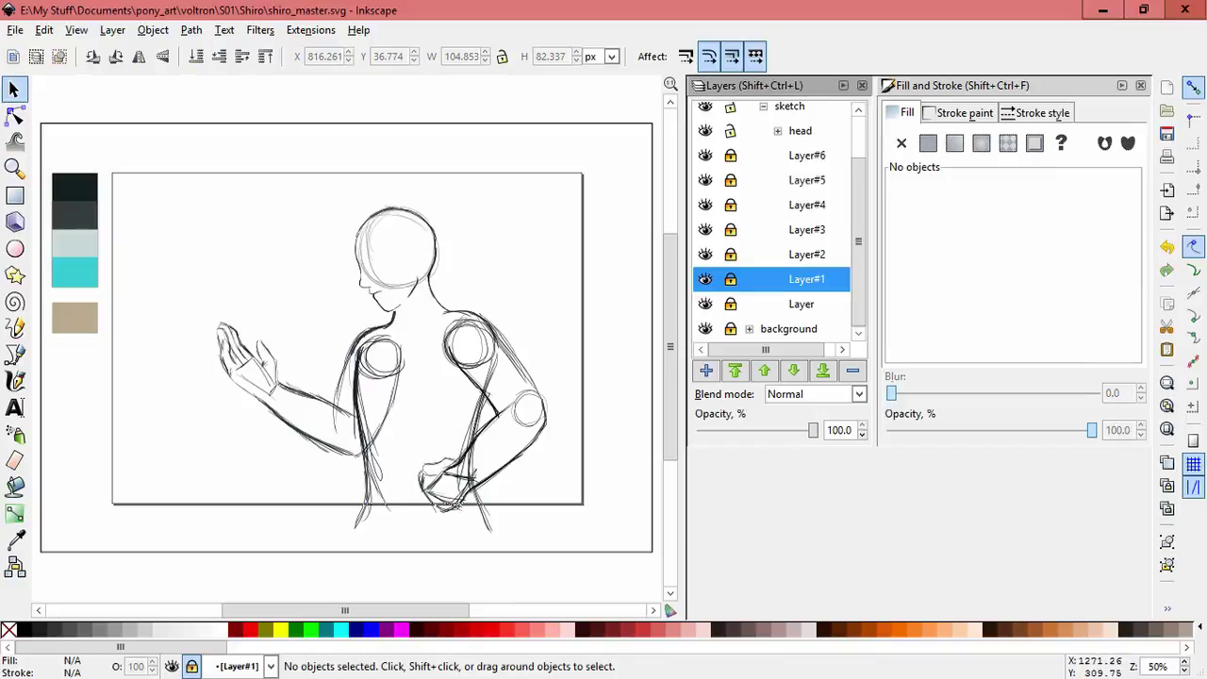
# Step: Show Layer#3, Layer#5 and Layer#8 sketch lines, hide Layer, and expand the head group
pyautogui.click(705, 303)
pyautogui.click(705, 229)
pyautogui.click(705, 179)
pyautogui.click(705, 130)
pyautogui.click(705, 130)
pyautogui.click(777, 130)
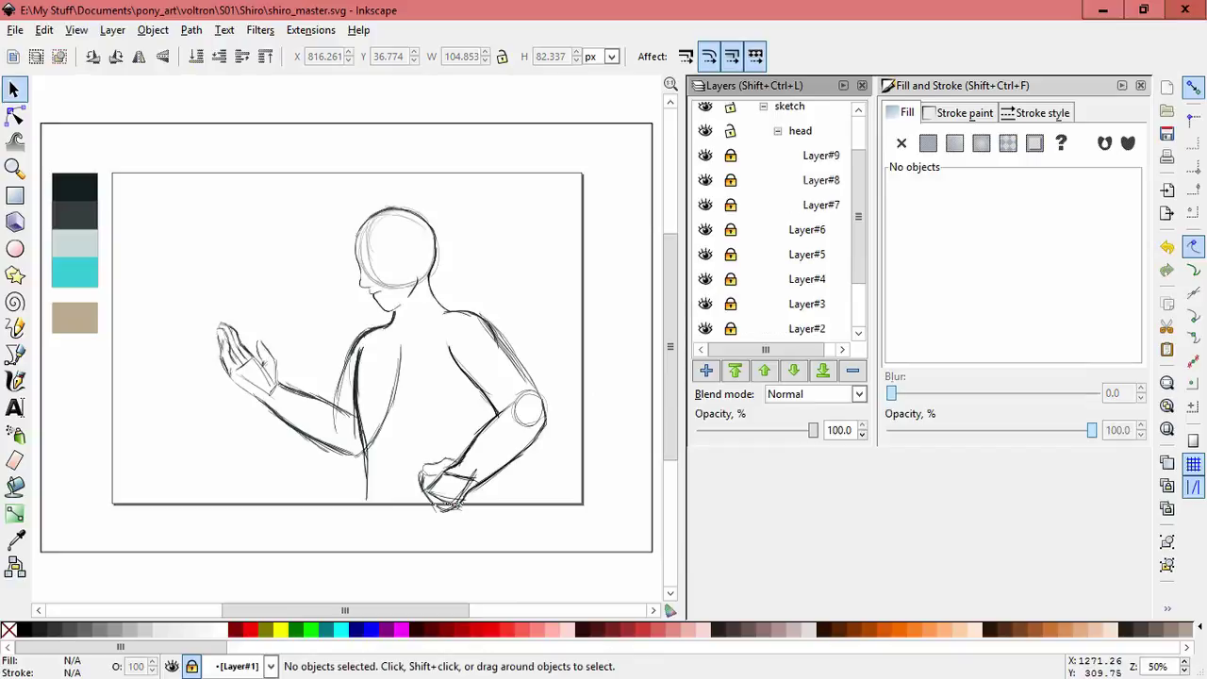
pyautogui.click(705, 179)
# Step: Select the shoulder paths, then hide Layer#8 and collapse the head group
pyautogui.moveTo(344, 200); pyautogui.dragTo(524, 504)
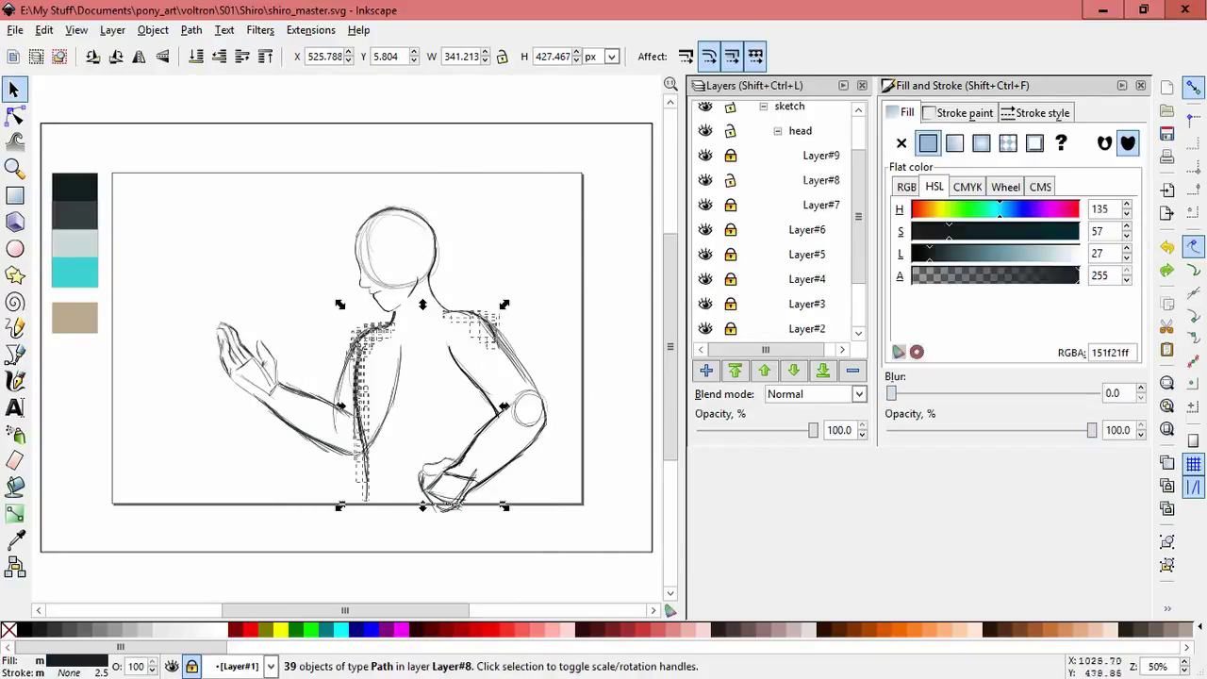
pyautogui.moveTo(430, 299); pyautogui.dragTo(507, 350)
pyautogui.click(705, 179)
pyautogui.click(820, 179)
pyautogui.click(777, 130)
pyautogui.click(801, 304)
# Step: Create new layer Layer#8 and paste the shoulder strokes into it in place
pyautogui.hotkey('shift', 'ctrl', 'n')
pyautogui.press('Return')
pyautogui.click(43, 29)
pyautogui.click(59, 186)
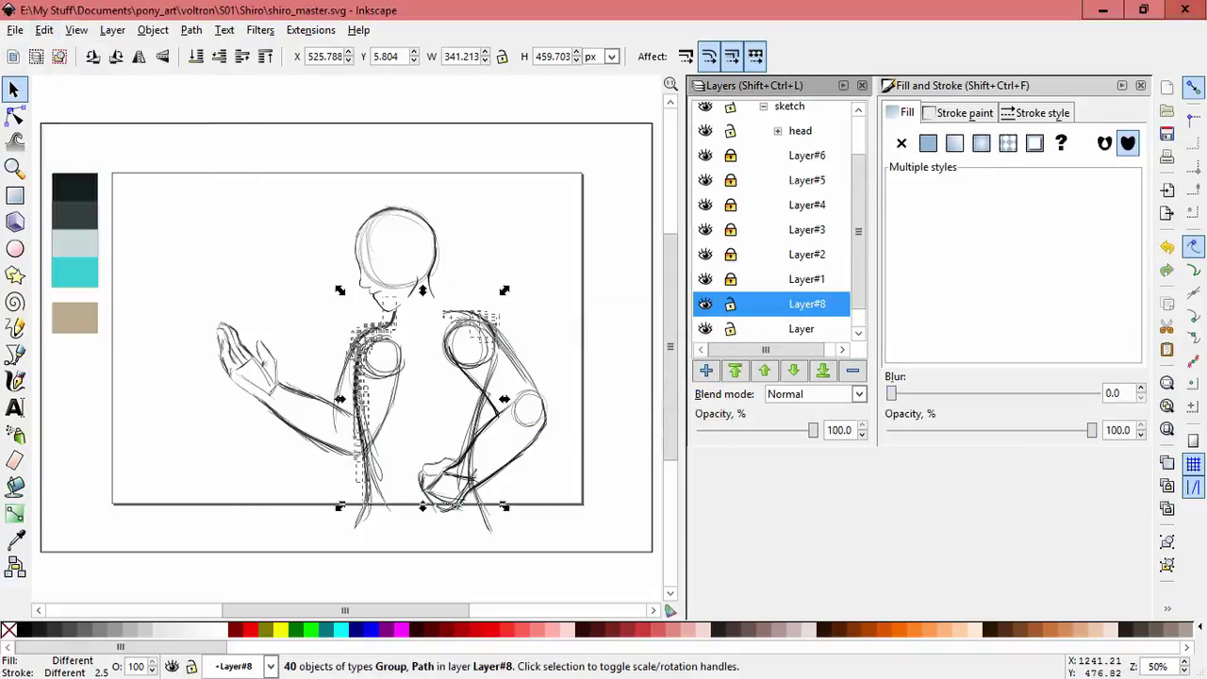
pyautogui.moveTo(306, 316); pyautogui.dragTo(579, 577)
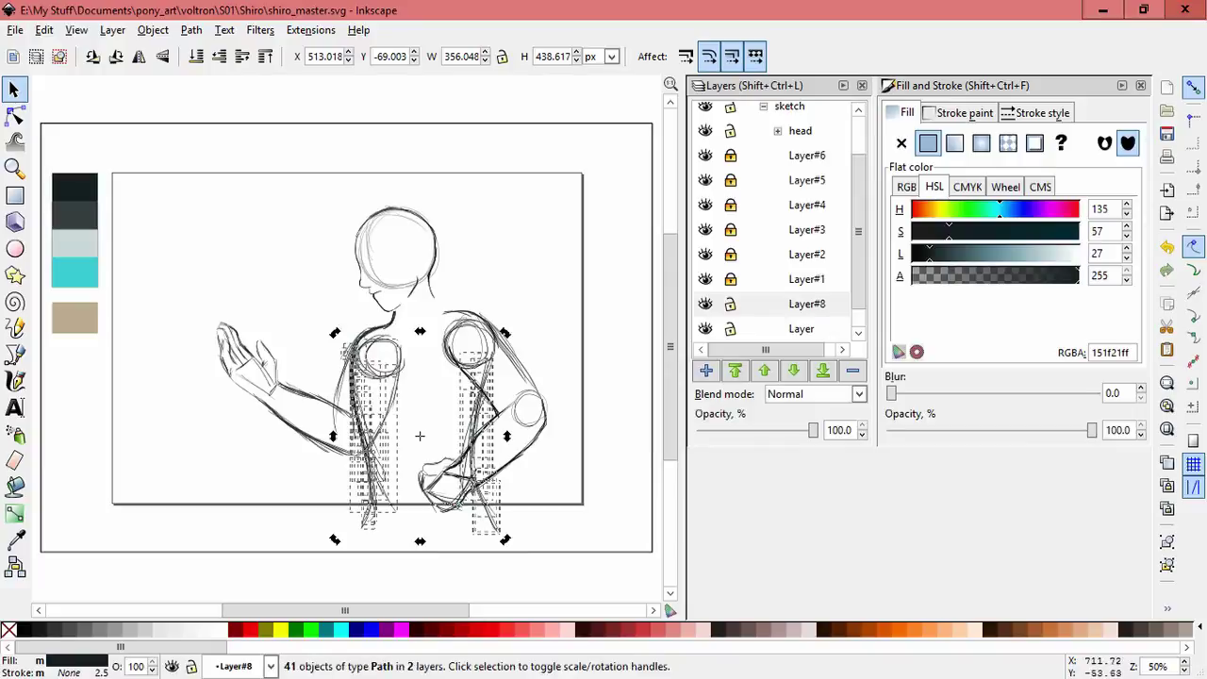
pyautogui.press('Escape')
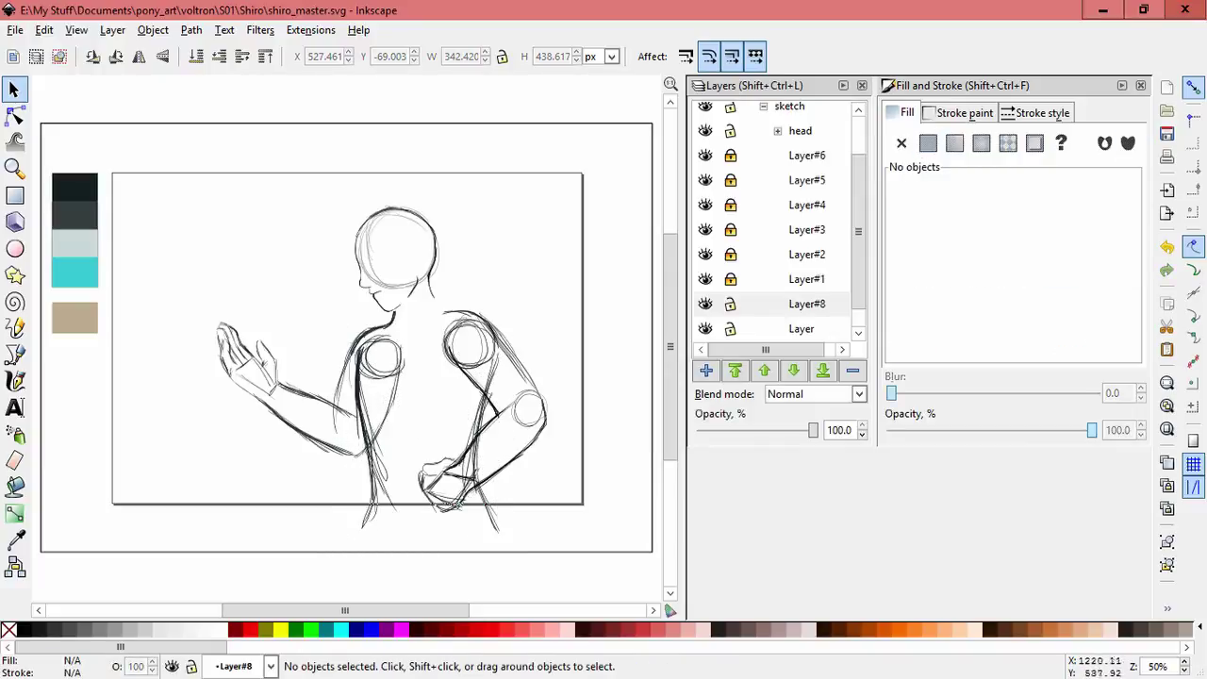
# Step: Make Layer#2 current and narrow the torso stroke group from its left side
pyautogui.click(806, 303)
pyautogui.click(806, 254)
pyautogui.scroll(2, 331, 328)
pyautogui.moveTo(422, 271); pyautogui.dragTo(269, 515)
pyautogui.moveTo(386, 433); pyautogui.dragTo(331, 433)
pyautogui.press('Escape')
pyautogui.scroll(-1, 299, 312)
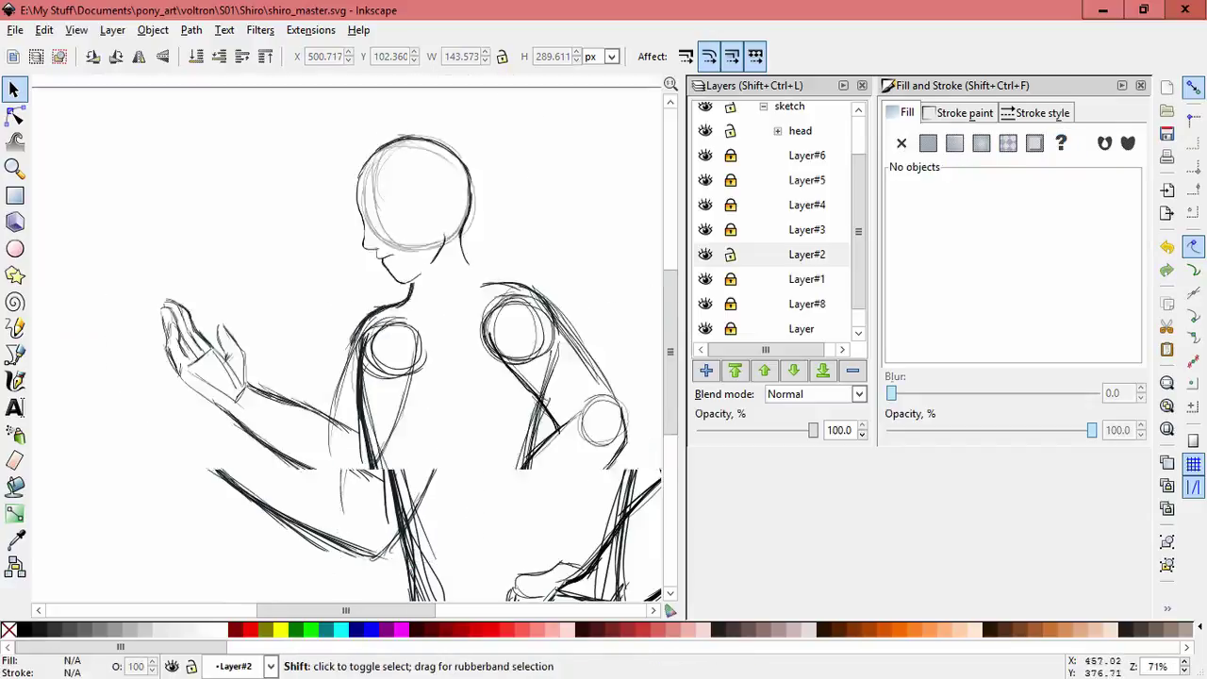
# Step: Shift the lower-arm strokes slightly left and down, then lock Layer#2
pyautogui.scroll(-1, 311, 321)
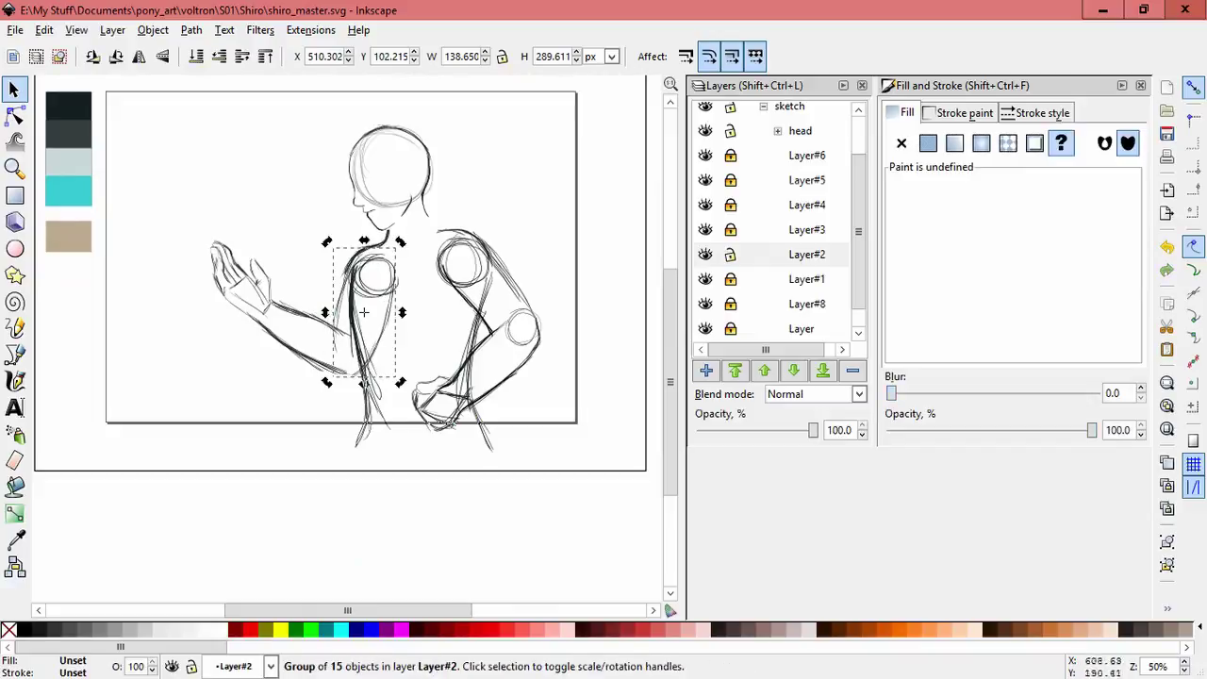
pyautogui.press('Escape')
pyautogui.click(306, 319)
pyautogui.moveTo(223, 308); pyautogui.dragTo(367, 401)
pyautogui.moveTo(283, 325); pyautogui.dragTo(271, 329)
pyautogui.press('Escape')
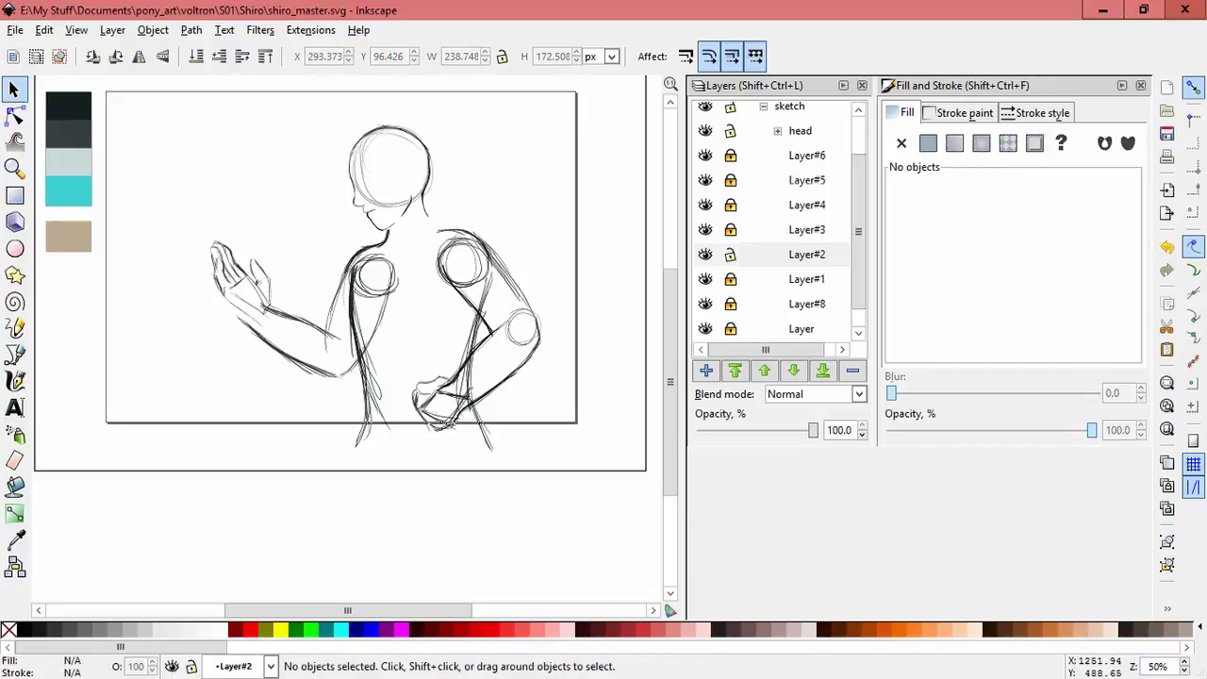
pyautogui.click(730, 253)
# Step: Cancel a stray hand move, pan the canvas, and fit the page in view
pyautogui.moveTo(247, 282)
pyautogui.mouseDown()
pyautogui.moveTo(231, 283)
pyautogui.moveTo(261, 285)
pyautogui.mouseUp()
pyautogui.press('Escape')
pyautogui.scroll(2, 229, 326)
pyautogui.press('Escape')
pyautogui.moveTo(261, 285); pyautogui.dragTo(133, 398)
pyautogui.press('5')
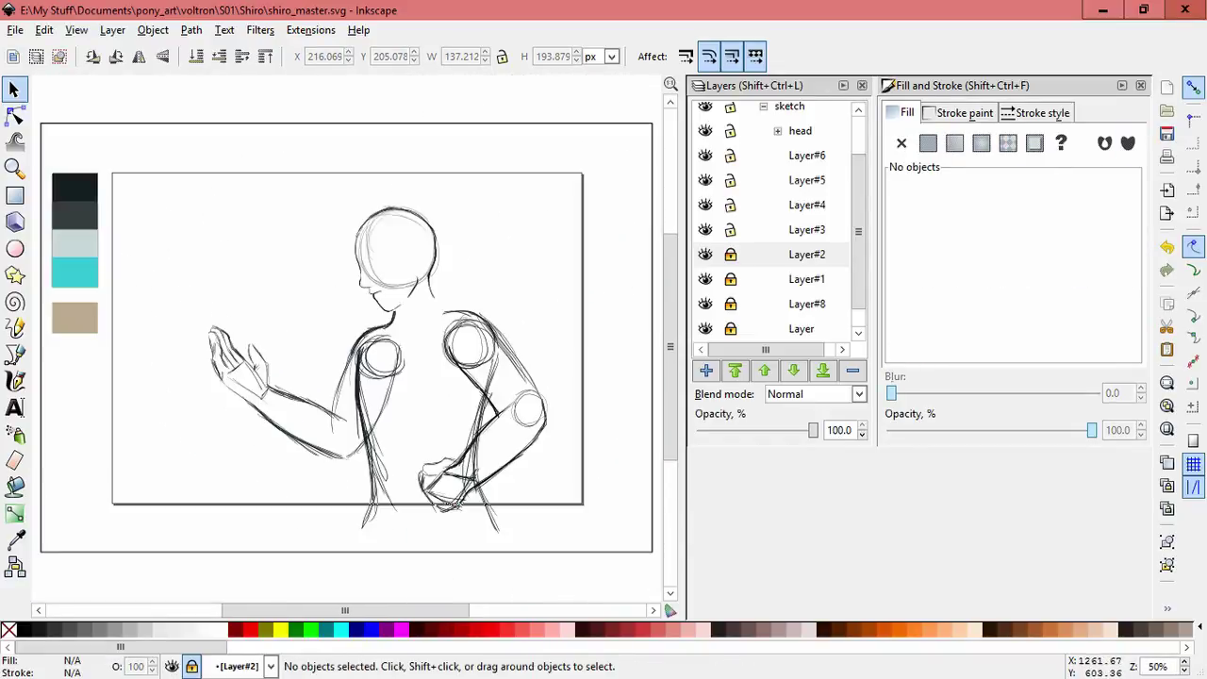
# Step: On Layer#8, draw a calligraphic stroke extending the torso outline to the shoulder
pyautogui.click(806, 253)
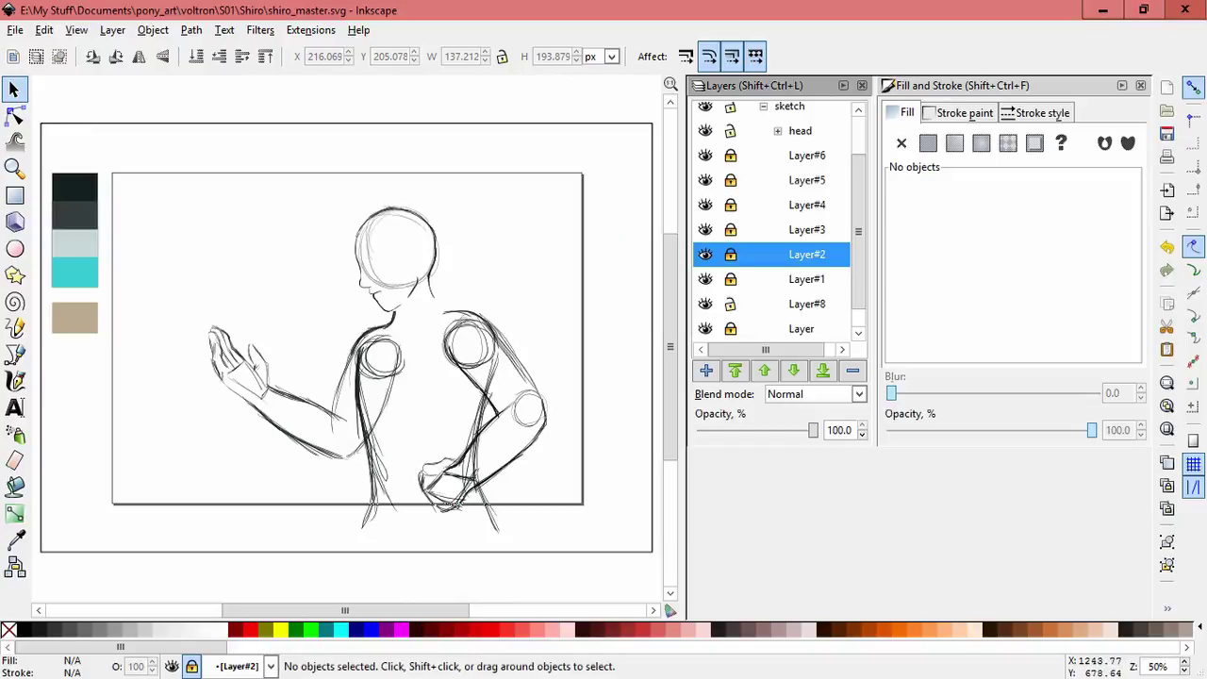
pyautogui.click(15, 379)
pyautogui.hotkey('ctrl', 'pagedown')
pyautogui.scroll(4, 443, 283)
pyautogui.moveTo(345, 296); pyautogui.dragTo(411, 343)
pyautogui.scroll(-4, 426, 220)
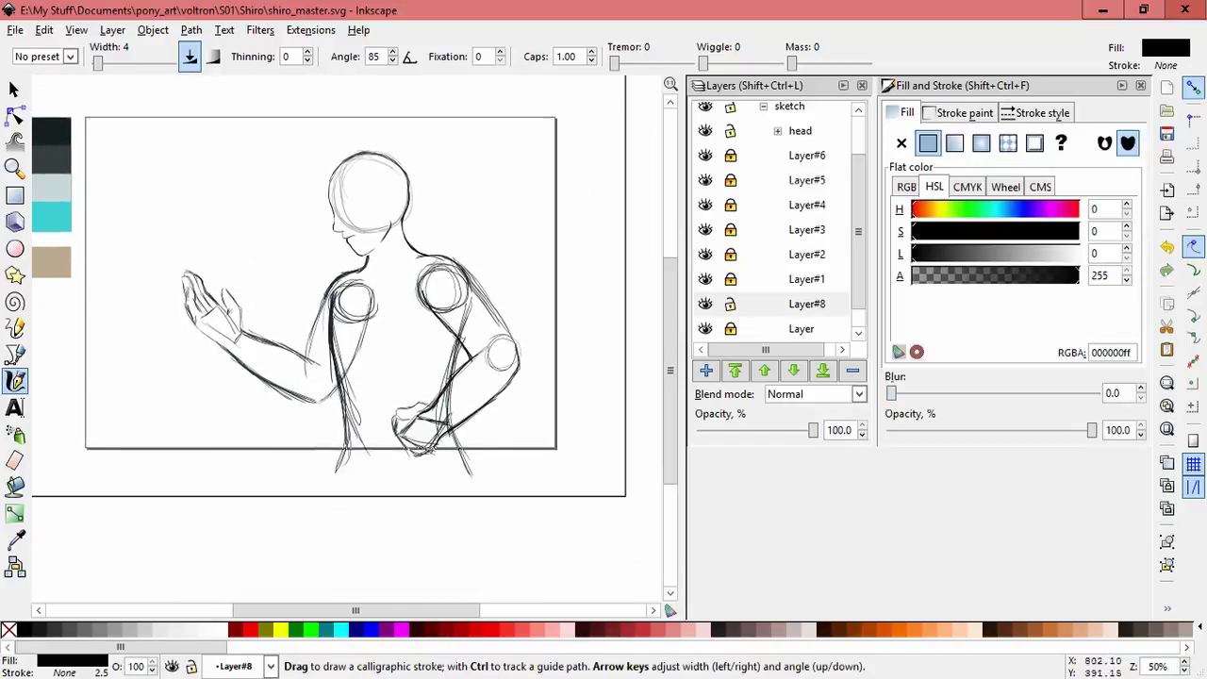
# Step: Save the document and add two new layers, Layer#9 and Layer#10, in the head group
pyautogui.hotkey('ctrl', 's')
pyautogui.hotkey('shift', 'ctrl', 'n')
pyautogui.press('Return')
pyautogui.hotkey('shift', 'ctrl', 'n')
pyautogui.press('Return')
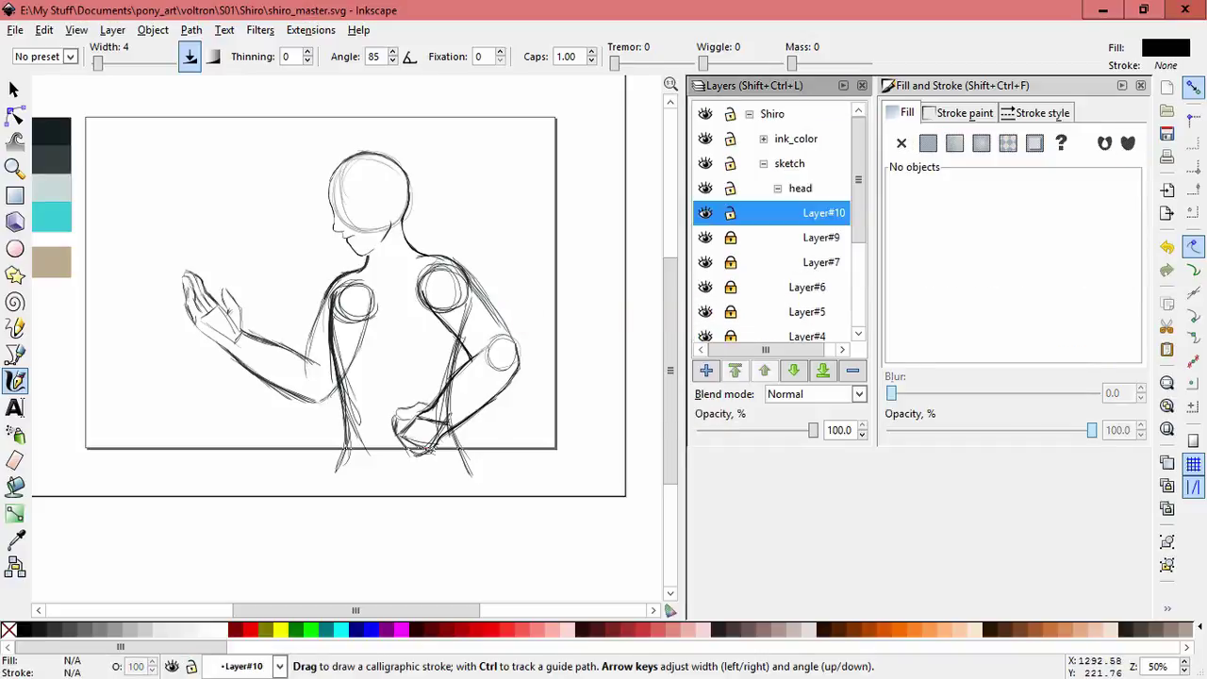
# Step: Draw the ear outline, move a small stroke beside the ear, and delete stray face strokes
pyautogui.scroll(4, 381, 187)
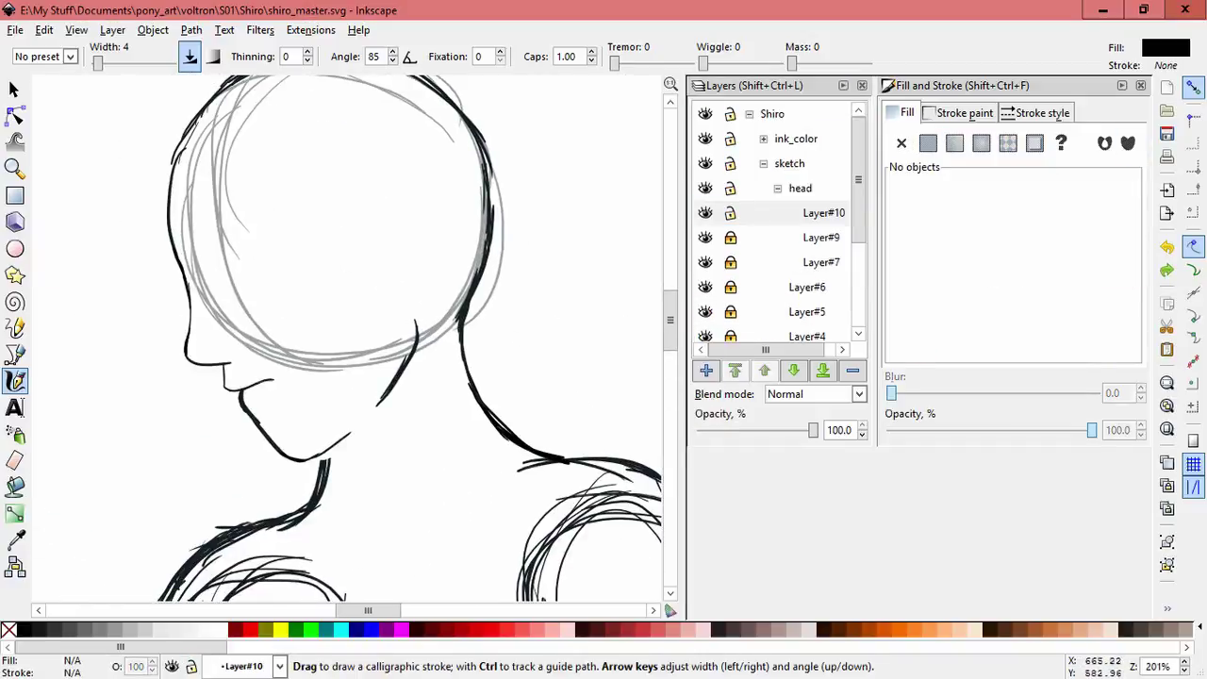
pyautogui.moveTo(375, 206)
pyautogui.mouseDown()
pyautogui.moveTo(415, 189)
pyautogui.moveTo(436, 224)
pyautogui.mouseUp()
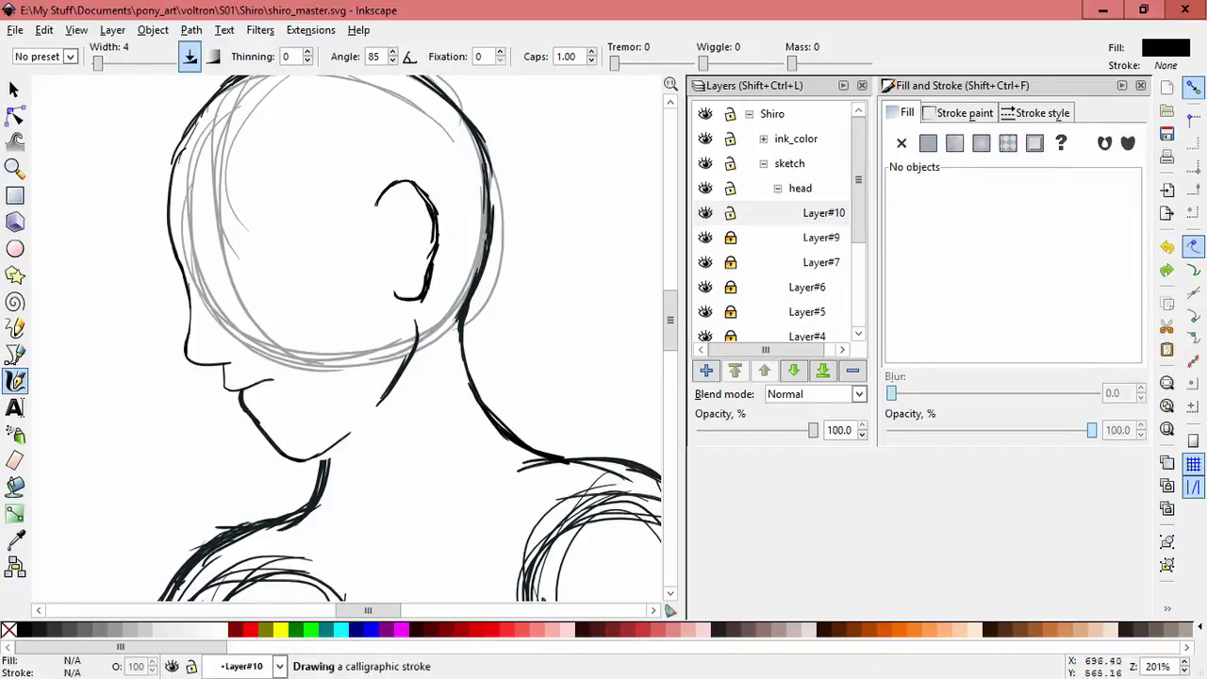
pyautogui.press('s')
pyautogui.moveTo(426, 276)
pyautogui.mouseDown()
pyautogui.moveTo(335, 247)
pyautogui.moveTo(302, 269)
pyautogui.moveTo(279, 218)
pyautogui.mouseUp()
pyautogui.click(419, 191)
pyautogui.press('Delete')
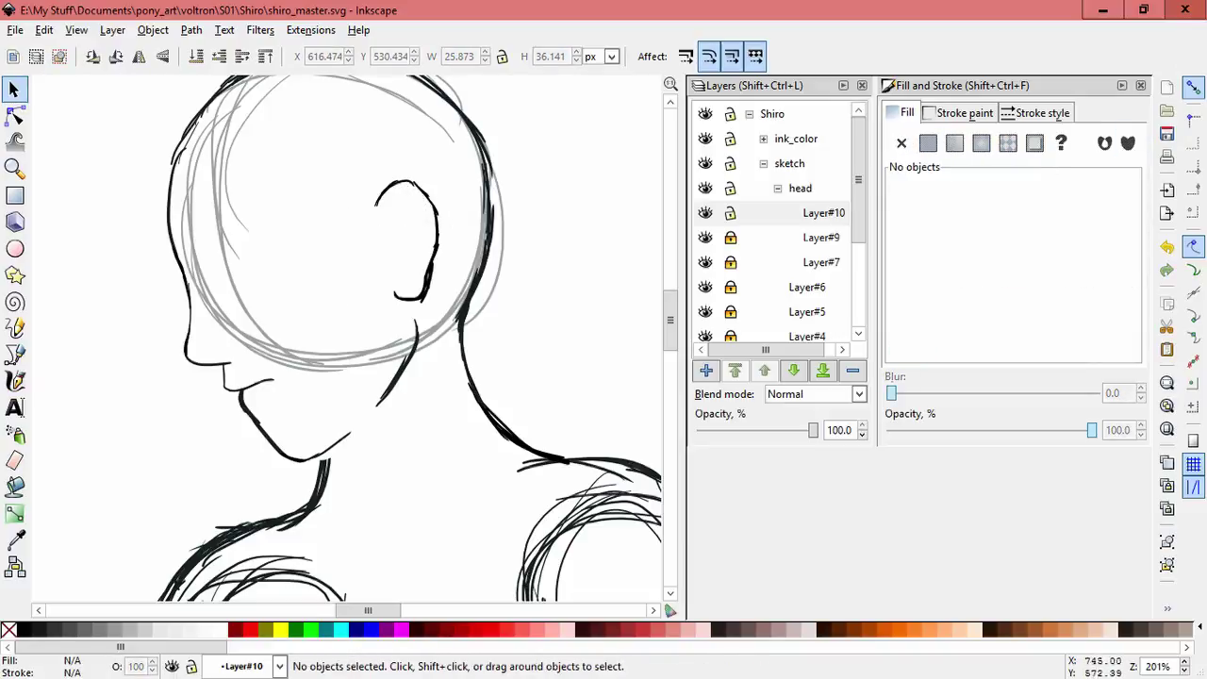
# Step: Rescale the inner ear stroke and move the ear-top stroke down-right
pyautogui.press('c')
pyautogui.scroll(3, 400, 226)
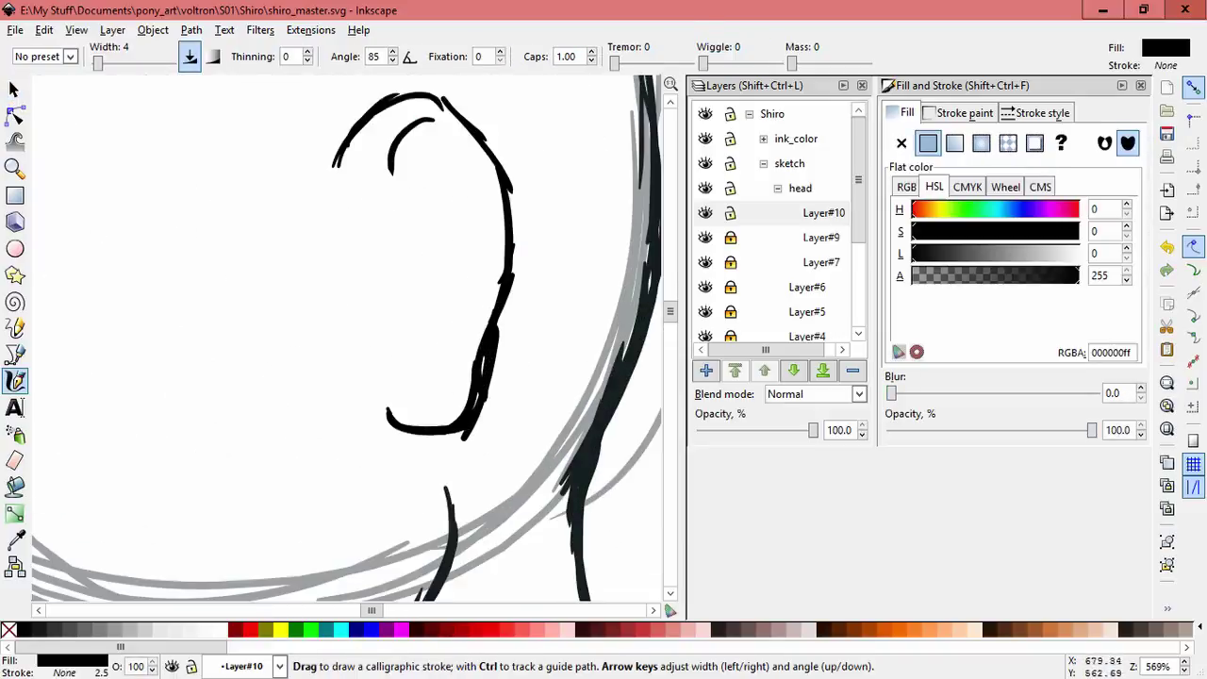
pyautogui.press('s')
pyautogui.click(405, 142)
pyautogui.moveTo(440, 115); pyautogui.dragTo(432, 118)
pyautogui.click(476, 122)
pyautogui.click(455, 113)
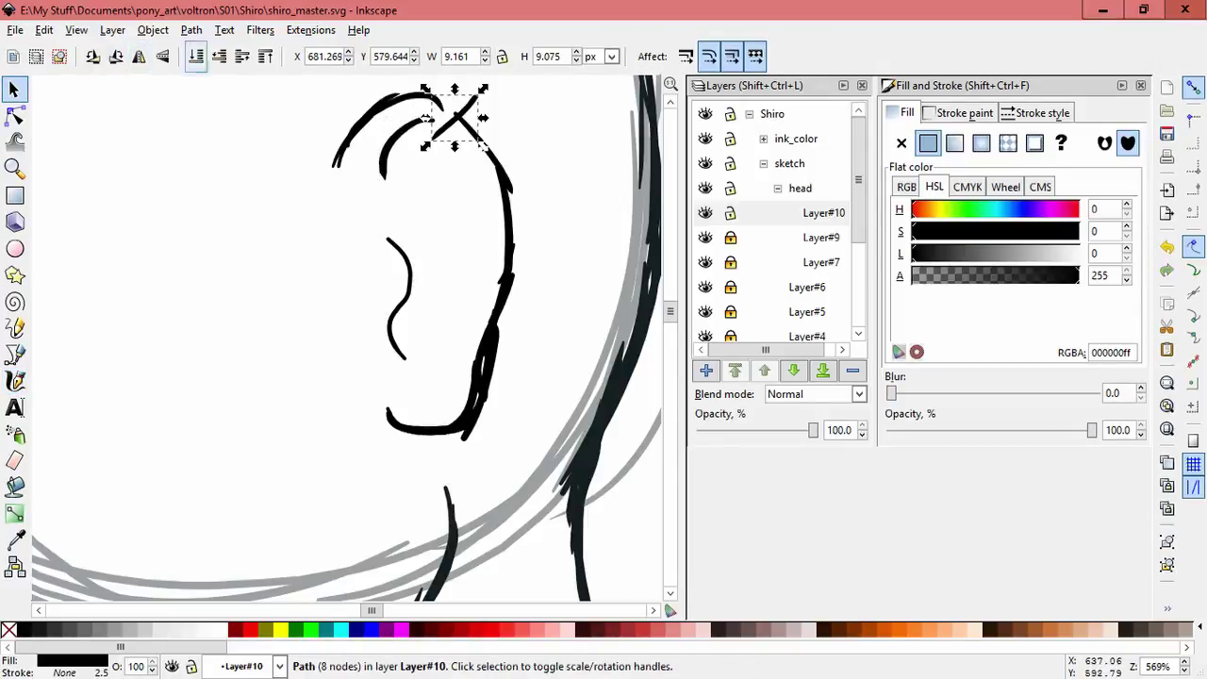
pyautogui.moveTo(454, 118); pyautogui.dragTo(479, 144)
pyautogui.press('Escape')
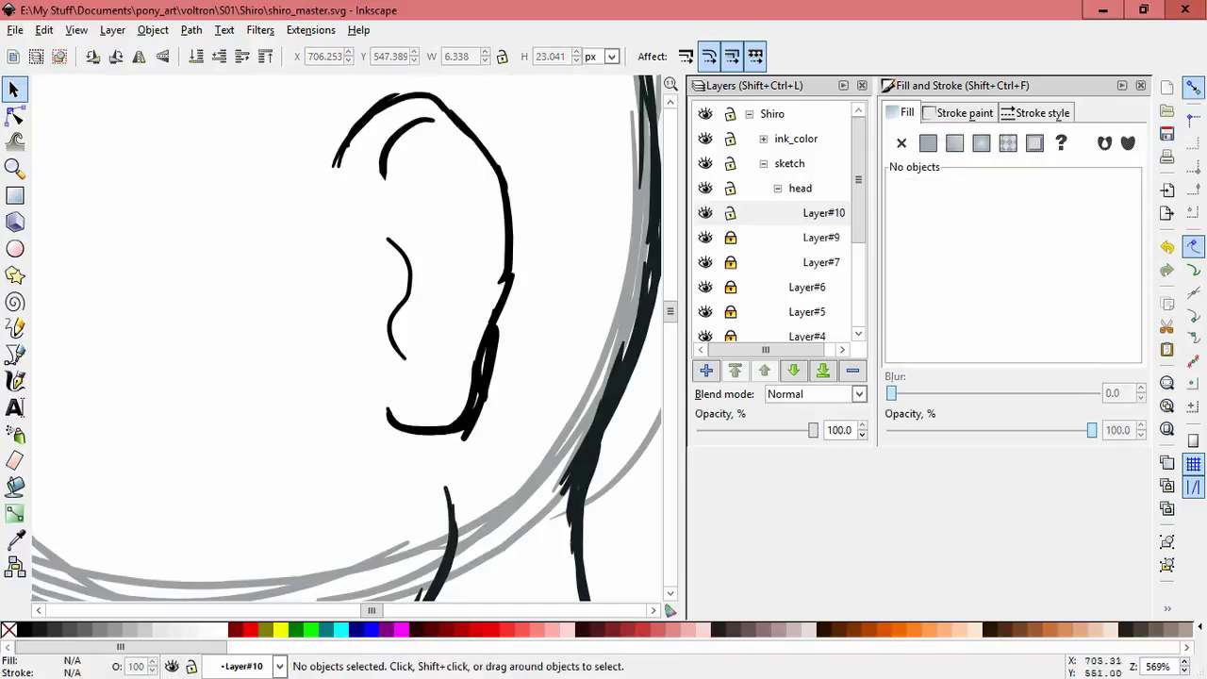
# Step: Shift an outer ear-edge piece down and delete the thick lower outer-edge stroke
pyautogui.click(514, 222)
pyautogui.click(514, 221)
pyautogui.moveTo(514, 221); pyautogui.dragTo(510, 251)
pyautogui.press('Escape')
pyautogui.click(490, 358)
pyautogui.press('Delete')
pyautogui.click(433, 429)
pyautogui.press('Escape')
# Step: Scale and nudge the ear-edge strokes, deleting an outer piece and the upper-right stroke
pyautogui.click(510, 283)
pyautogui.moveTo(509, 403); pyautogui.dragTo(512, 390)
pyautogui.press('Escape')
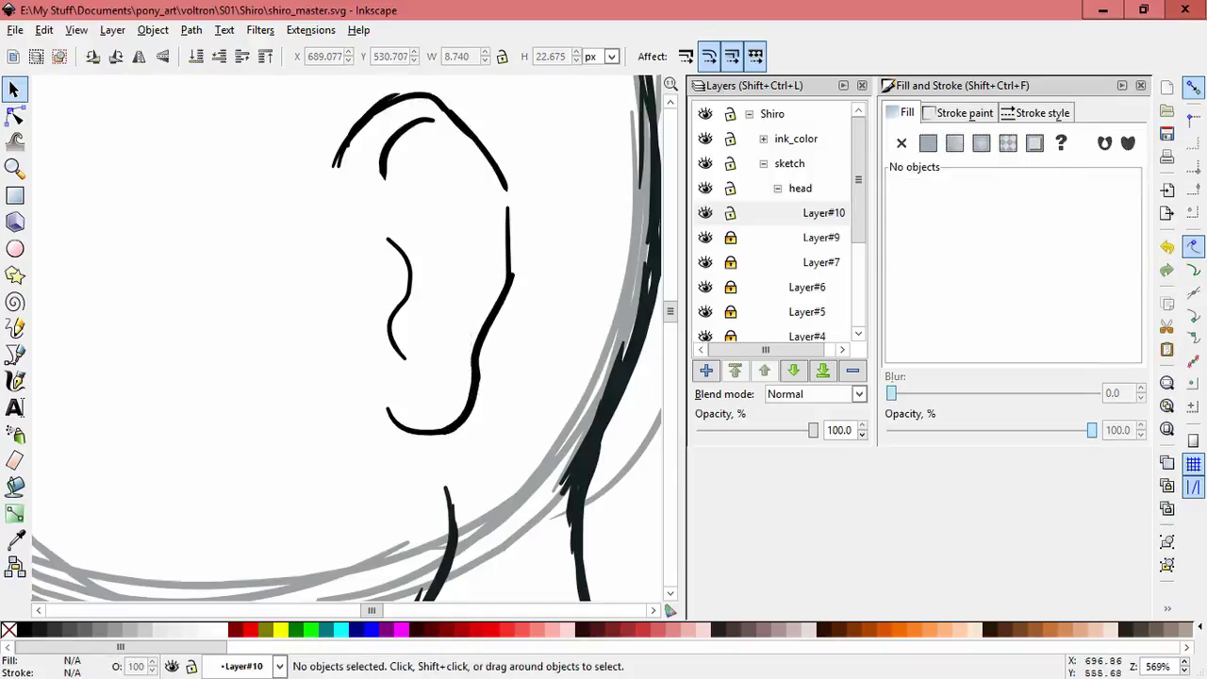
pyautogui.moveTo(509, 235); pyautogui.dragTo(515, 250)
pyautogui.moveTo(516, 309); pyautogui.dragTo(468, 390)
pyautogui.press('Escape')
pyautogui.click(507, 231)
pyautogui.press('Delete')
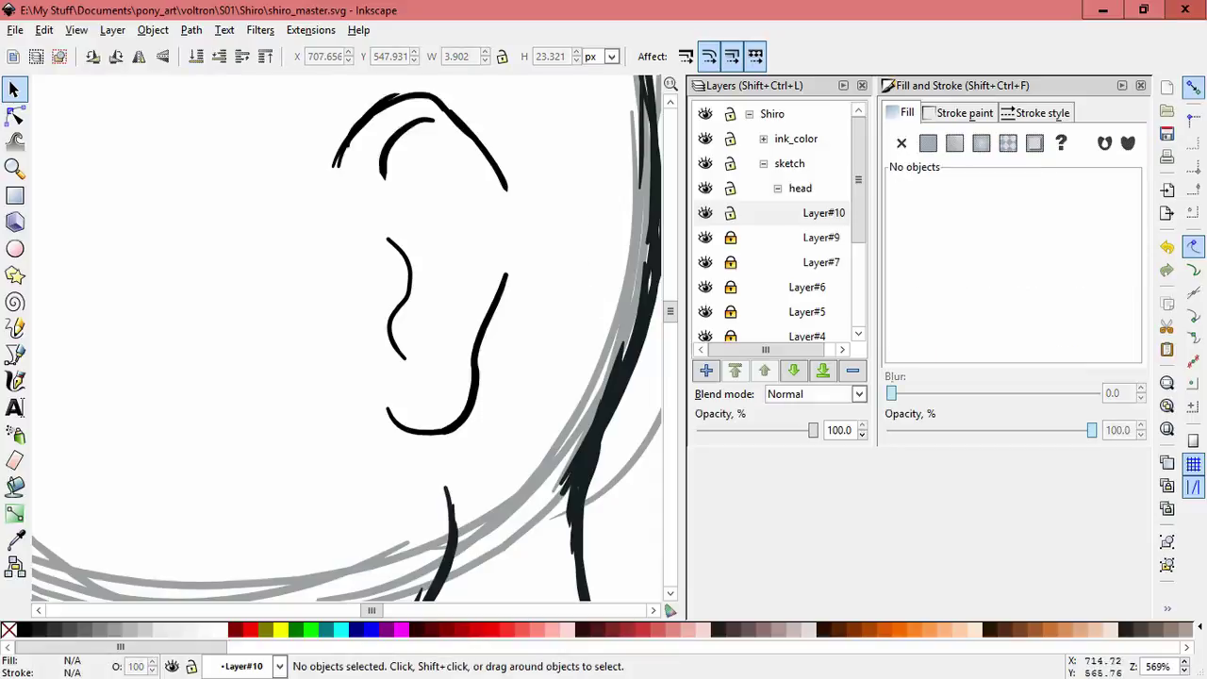
pyautogui.moveTo(485, 156); pyautogui.dragTo(503, 175)
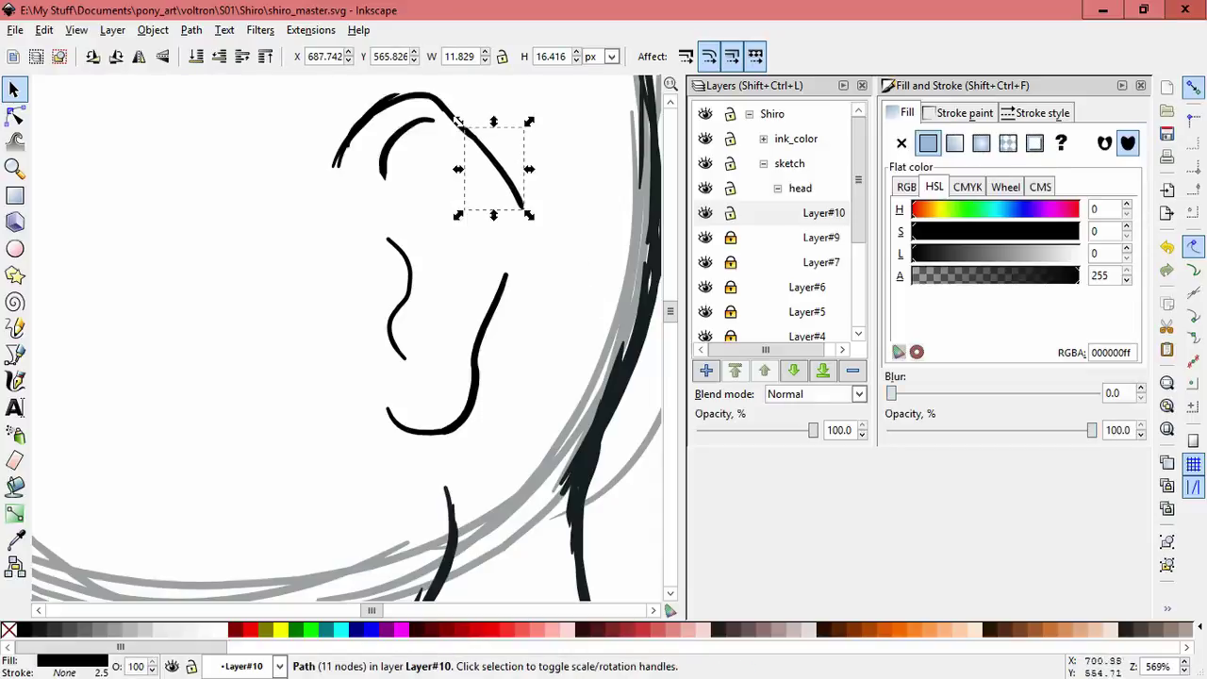
pyautogui.press('Delete')
# Step: Redraw the ear's upper outer outline with the Calligraphy pen and raise the inner ear stroke
pyautogui.click(15, 380)
pyautogui.moveTo(429, 94)
pyautogui.mouseDown()
pyautogui.moveTo(516, 207)
pyautogui.moveTo(483, 318)
pyautogui.mouseUp()
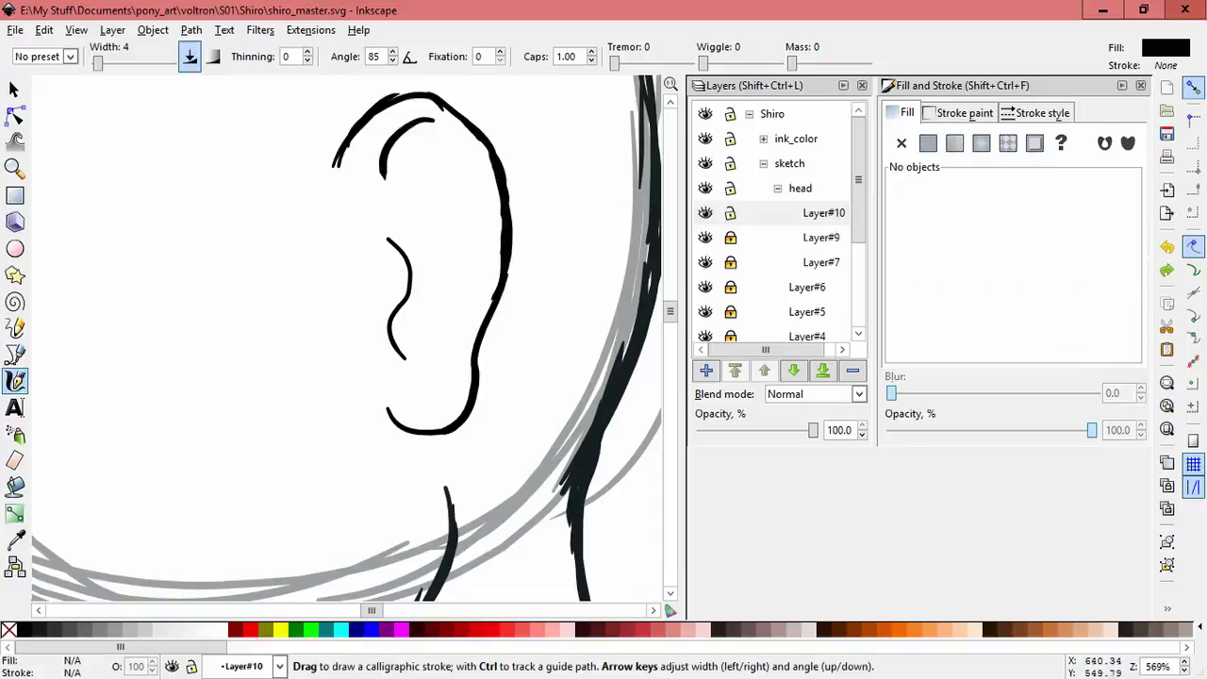
pyautogui.press('space')
pyautogui.moveTo(413, 272); pyautogui.dragTo(408, 252)
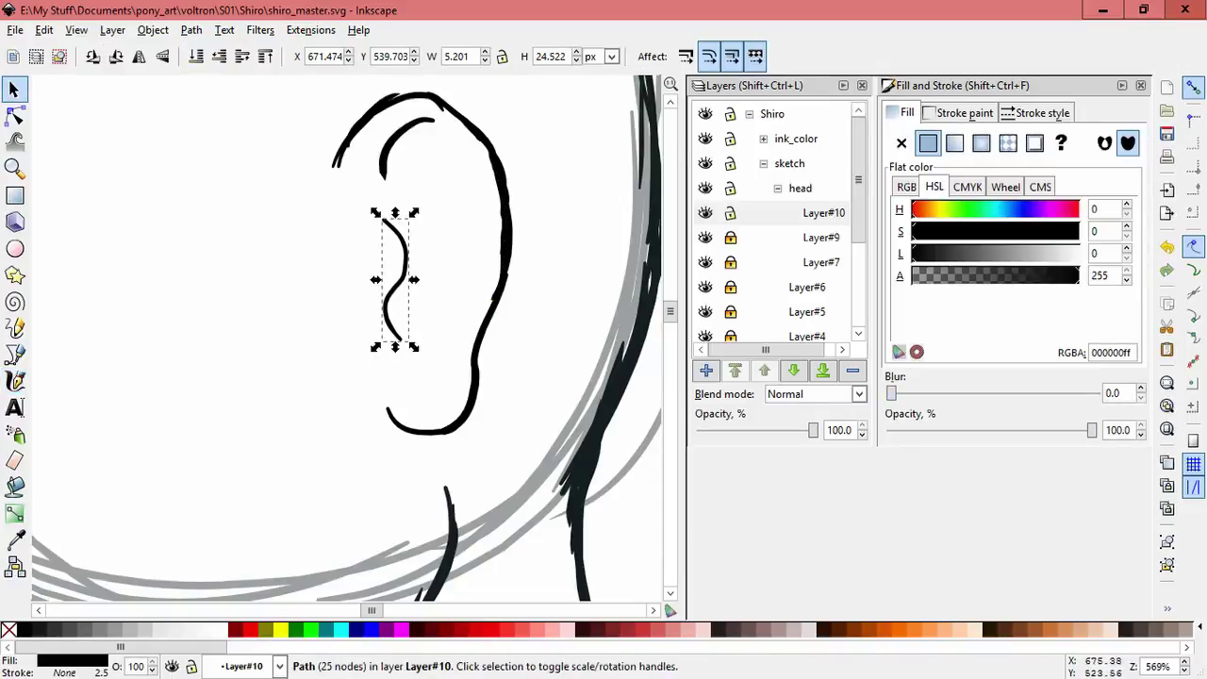
pyautogui.press('Escape')
pyautogui.press('space')
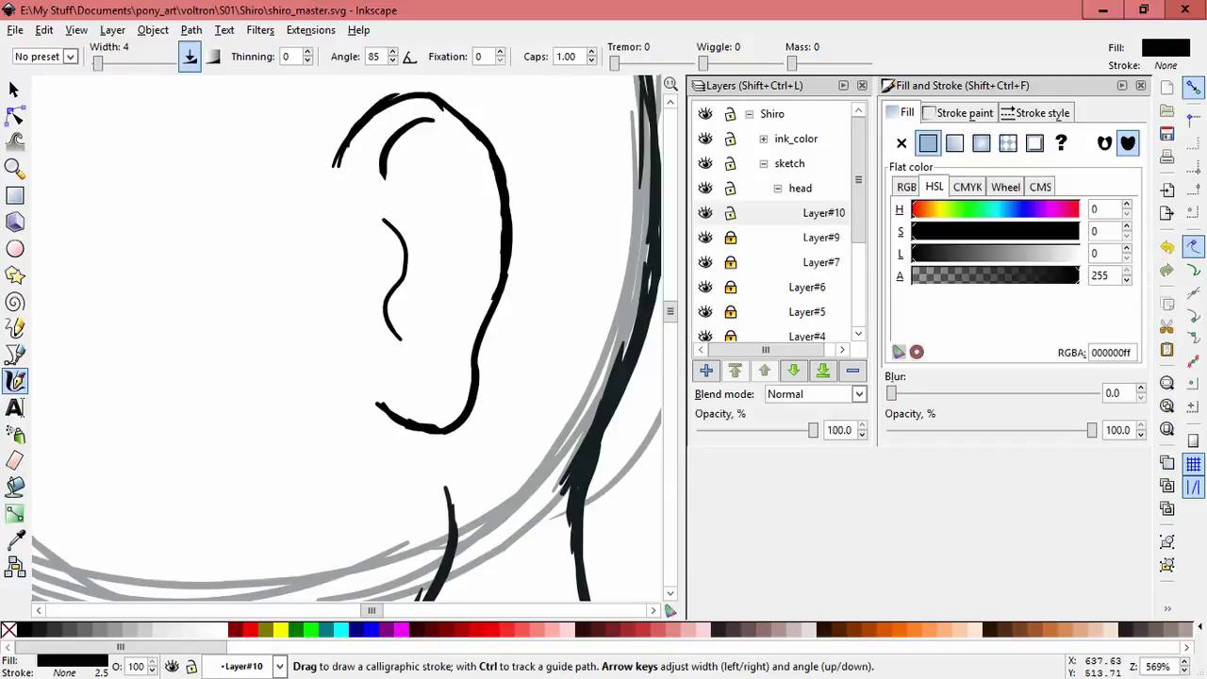
# Step: Rotate the upper inner-ear stroke and shrink its height
pyautogui.press('space')
pyautogui.click(400, 129)
pyautogui.click(406, 142)
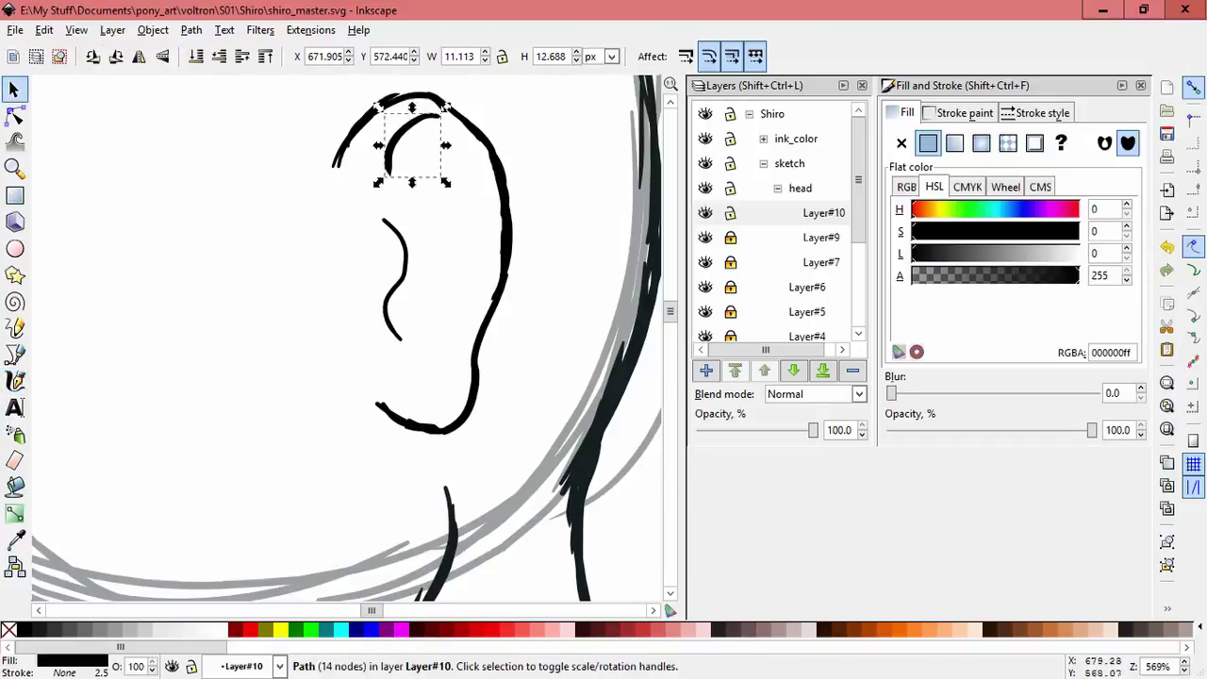
pyautogui.moveTo(405, 141)
pyautogui.mouseDown()
pyautogui.moveTo(420, 150)
pyautogui.moveTo(408, 134)
pyautogui.mouseUp()
pyautogui.press('Escape')
pyautogui.moveTo(436, 217); pyautogui.dragTo(436, 200)
pyautogui.press('Escape')
# Step: Resize the lower ear hook, shrinking it vertically then enlarging it slightly
pyautogui.click(415, 426)
pyautogui.moveTo(426, 442); pyautogui.dragTo(426, 432)
pyautogui.press('Escape')
pyautogui.click(283, 330)
pyautogui.press('Escape')
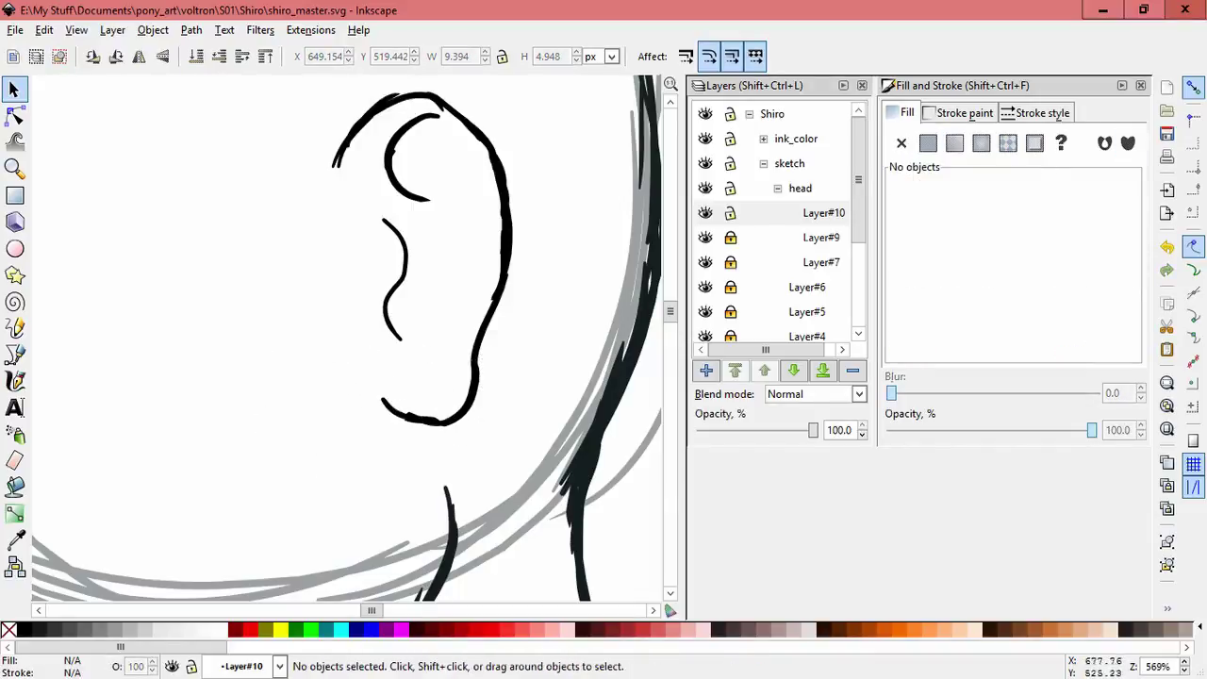
pyautogui.click(407, 420)
pyautogui.moveTo(442, 426); pyautogui.dragTo(452, 430)
pyautogui.press('Escape')
# Step: Draw a Calligraphy stroke from the ear hook toward the neck and nudge the ear strokes left
pyautogui.press('`')
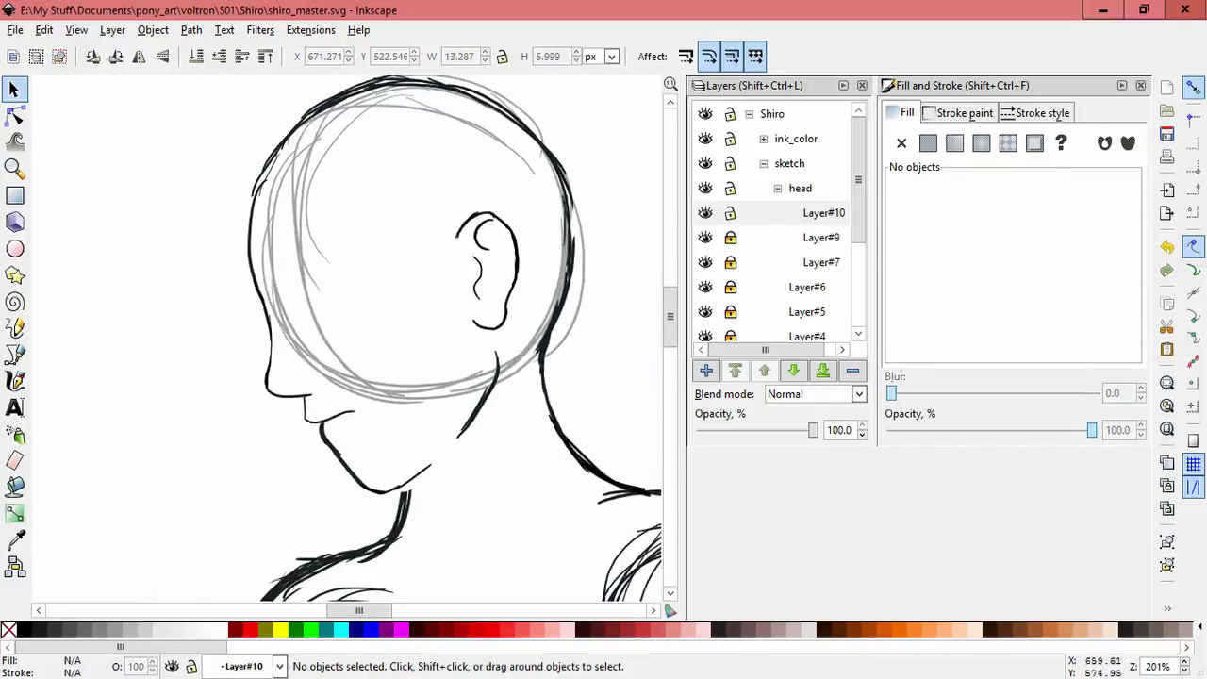
pyautogui.click(490, 283)
pyautogui.press('Escape')
pyautogui.scroll(3, 505, 392)
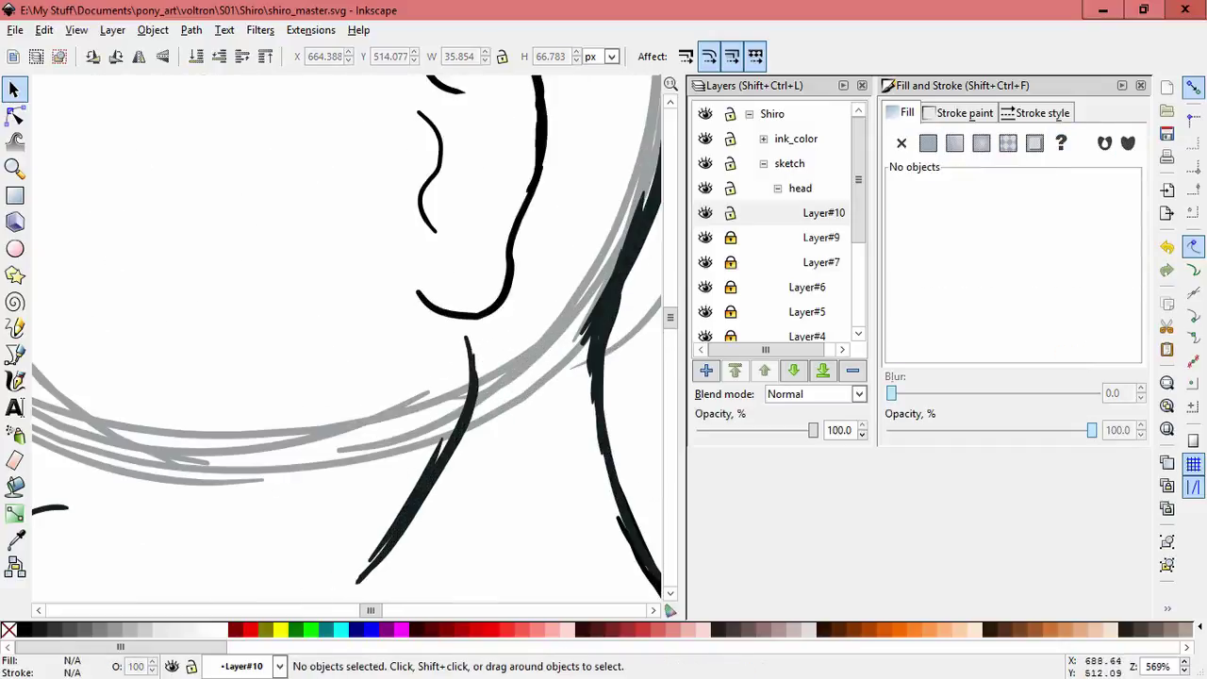
pyautogui.scroll(-1, 505, 392)
pyautogui.press('c')
pyautogui.moveTo(452, 283); pyautogui.dragTo(478, 325)
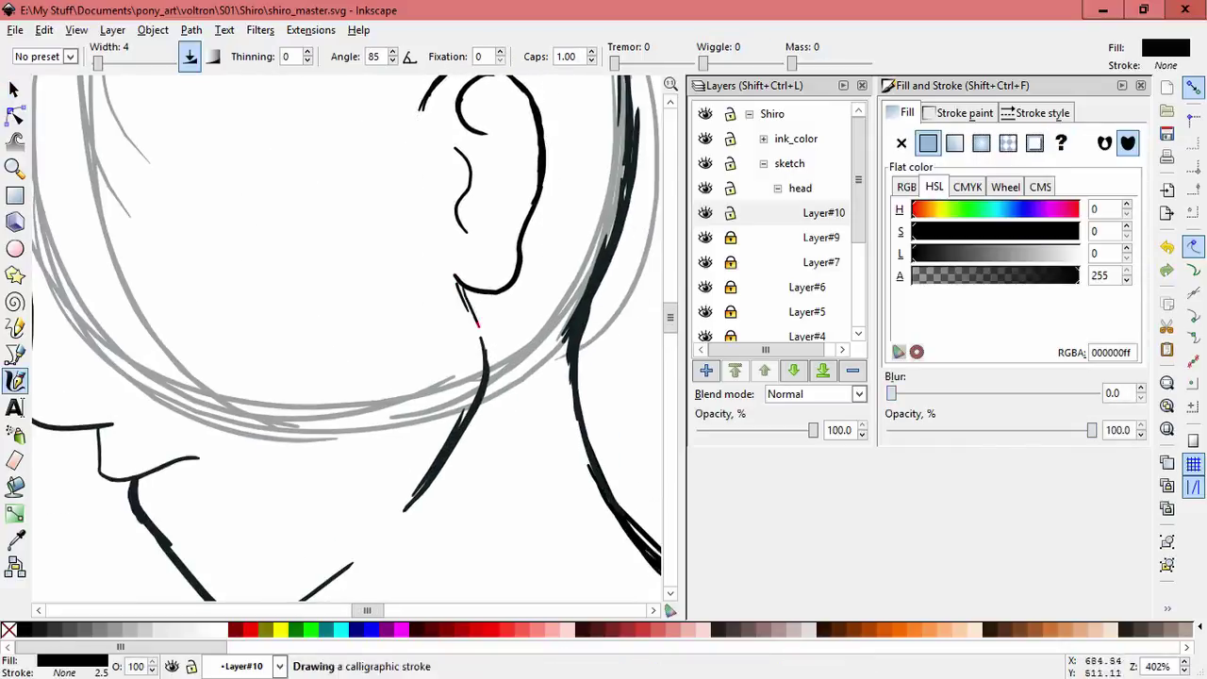
pyautogui.press('`')
pyautogui.press('s')
pyautogui.moveTo(318, 161); pyautogui.dragTo(455, 390)
pyautogui.moveTo(451, 283); pyautogui.dragTo(439, 279)
pyautogui.press('Escape')
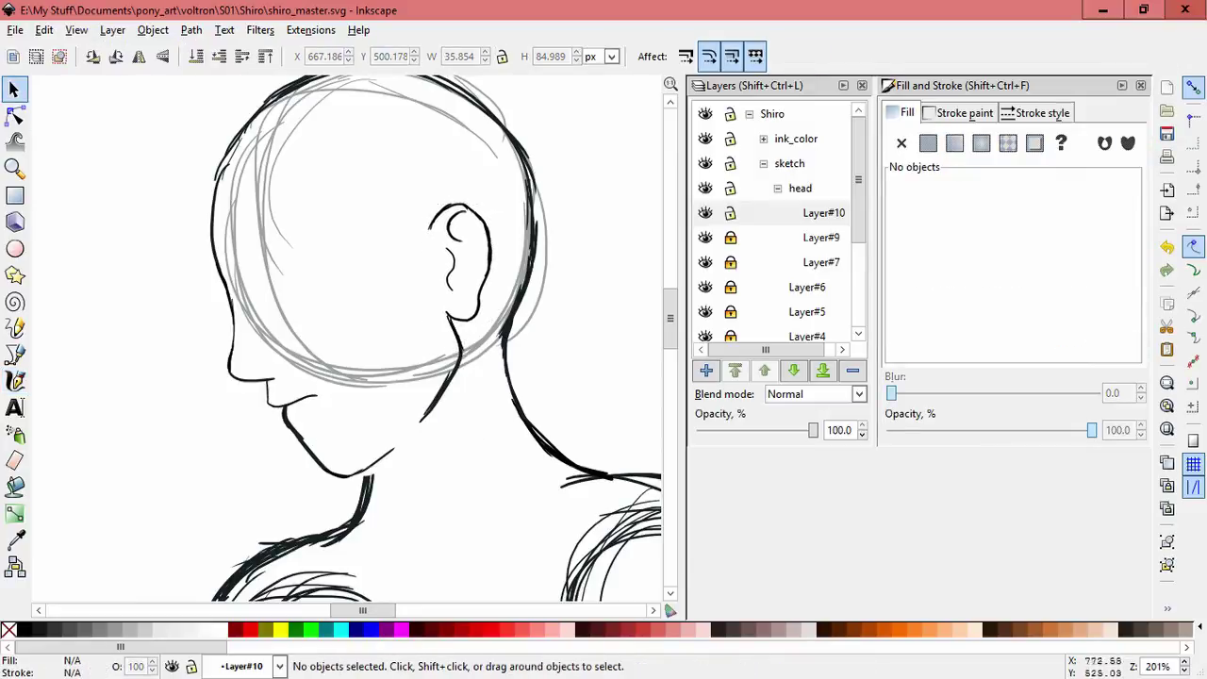
# Step: Add Layer#11 and draw two thin trial strokes on the face
pyautogui.press('c')
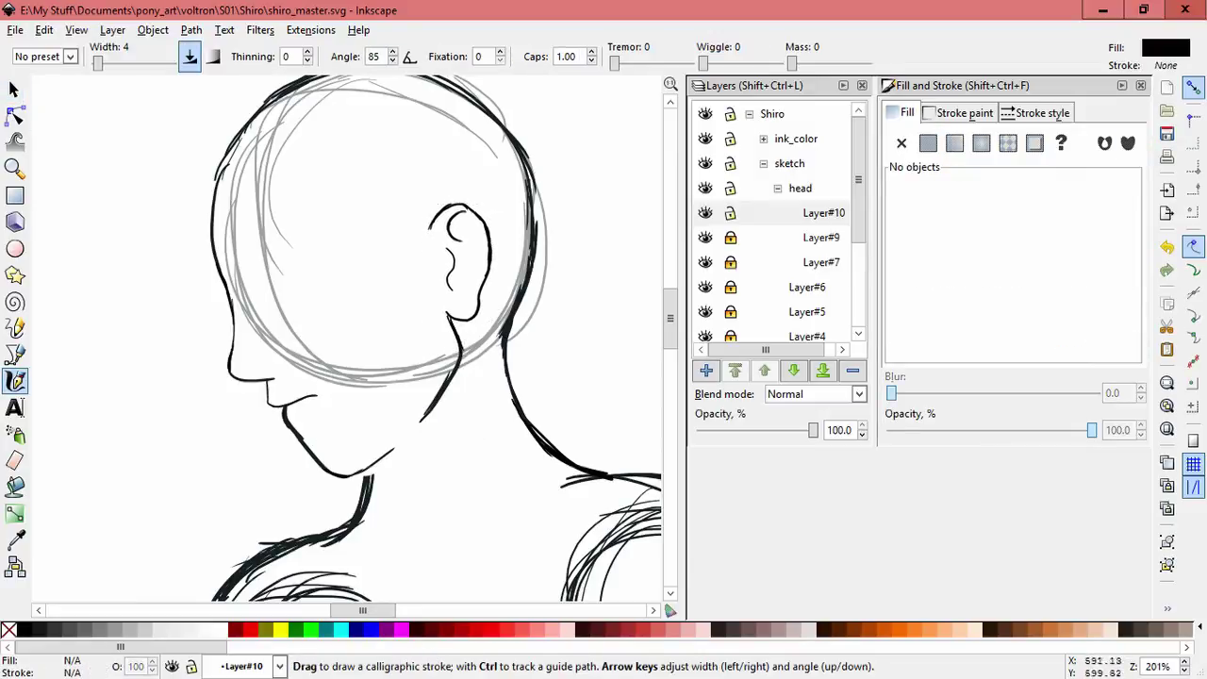
pyautogui.hotkey('shift', 'ctrl', 'n')
pyautogui.press('Return')
pyautogui.moveTo(335, 206); pyautogui.dragTo(346, 269)
pyautogui.moveTo(317, 171); pyautogui.dragTo(311, 224)
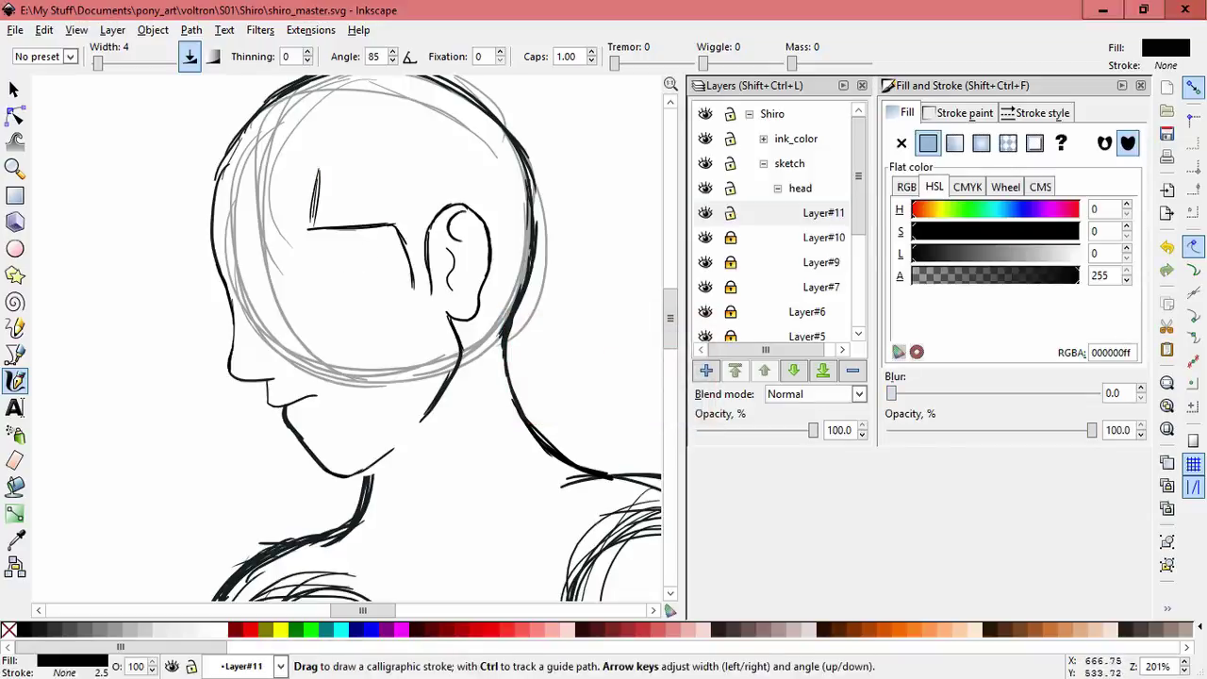
# Step: Delete the trial strokes on Layer#11, lock Layer#11 and unlock Layer#10
pyautogui.moveTo(419, 304); pyautogui.dragTo(435, 293)
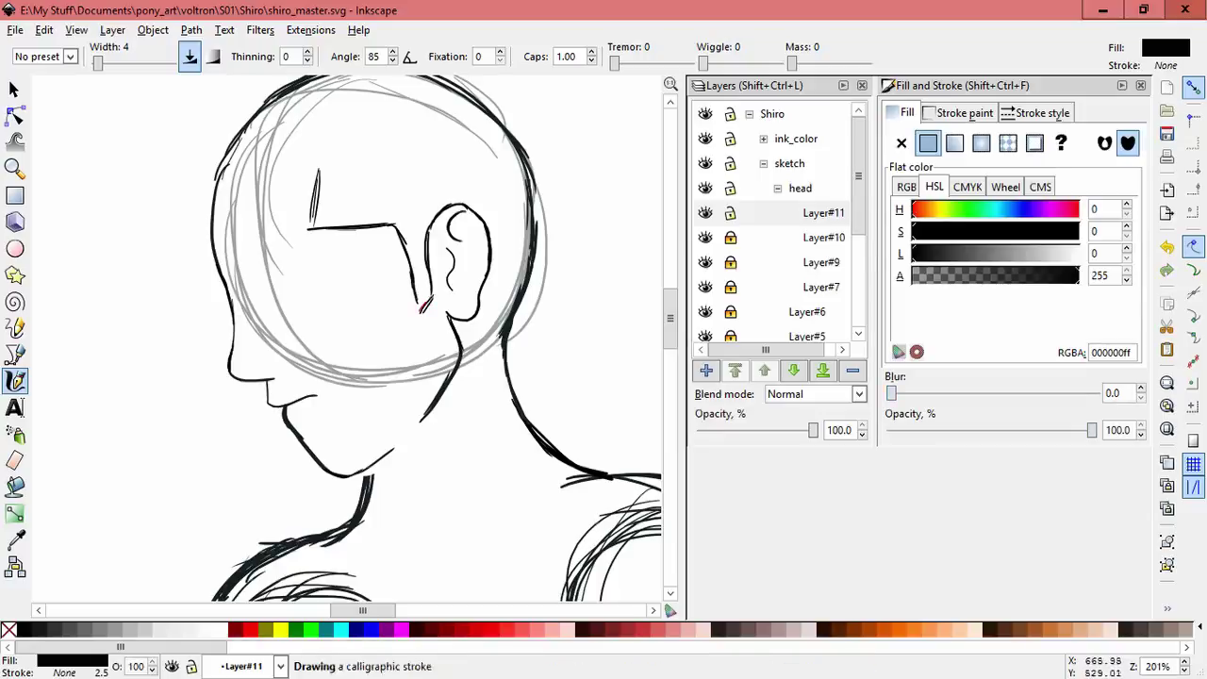
pyautogui.press('Escape')
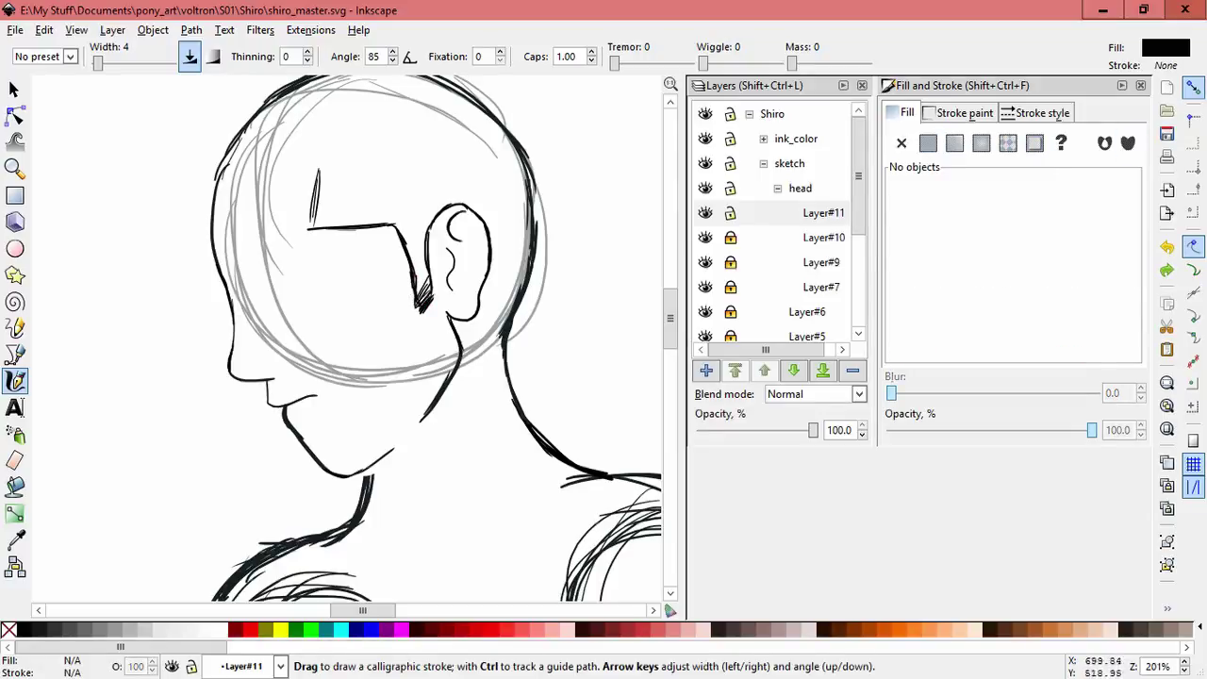
pyautogui.press('s')
pyautogui.hotkey('ctrl', 'a')
pyautogui.press('Delete')
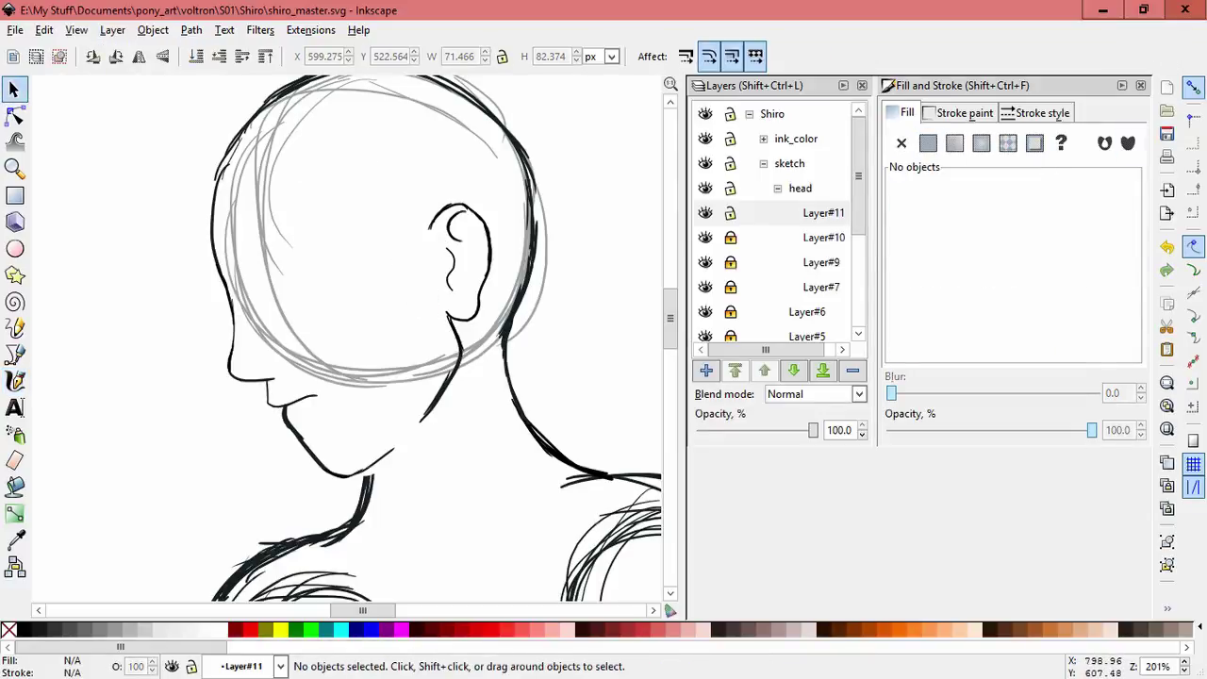
pyautogui.click(729, 212)
pyautogui.click(729, 238)
# Step: Shrink the ear strokes and stretch the strokes near the jaw vertically
pyautogui.click(461, 282)
pyautogui.moveTo(422, 329); pyautogui.dragTo(434, 326)
pyautogui.press('Escape')
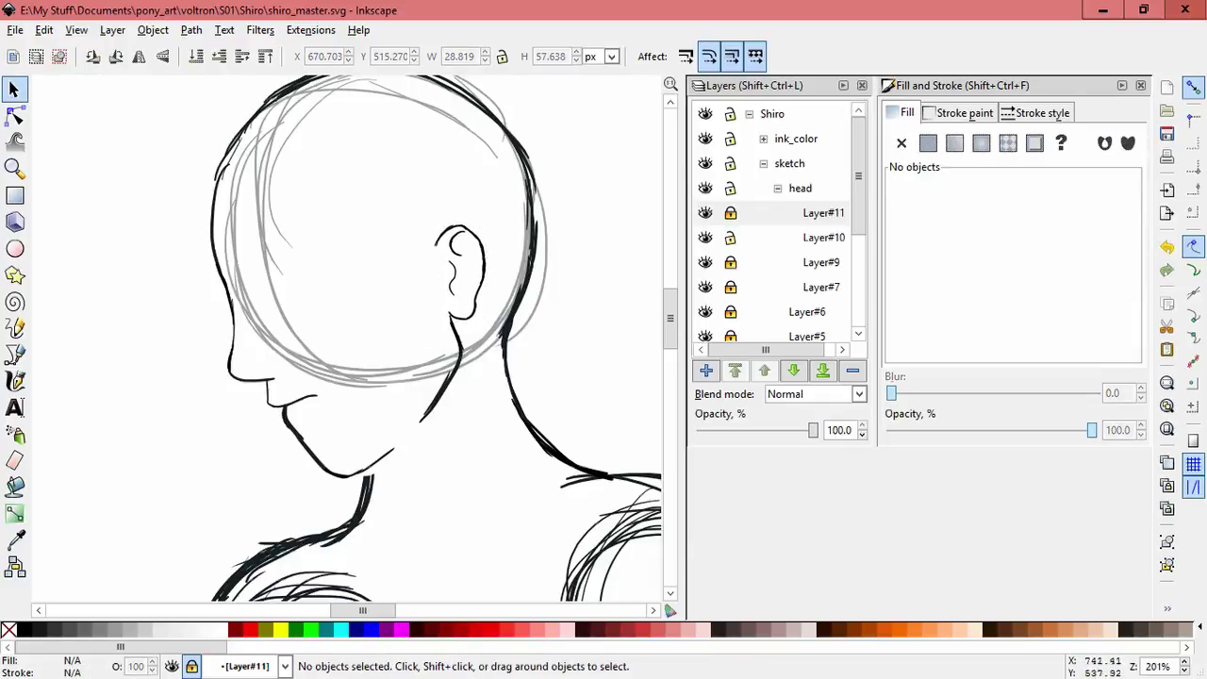
pyautogui.scroll(1, 349, 339)
pyautogui.moveTo(415, 250); pyautogui.dragTo(514, 480)
pyautogui.moveTo(351, 223); pyautogui.dragTo(387, 225)
pyautogui.moveTo(348, 330); pyautogui.dragTo(491, 474)
pyautogui.moveTo(452, 473); pyautogui.dragTo(453, 473)
pyautogui.press('Escape')
# Step: Move the ear group and the short stroke below it slightly higher
pyautogui.moveTo(469, 294); pyautogui.dragTo(461, 271)
pyautogui.press('Escape')
pyautogui.press('Escape')
pyautogui.moveTo(466, 386); pyautogui.dragTo(460, 363)
pyautogui.press('Escape')
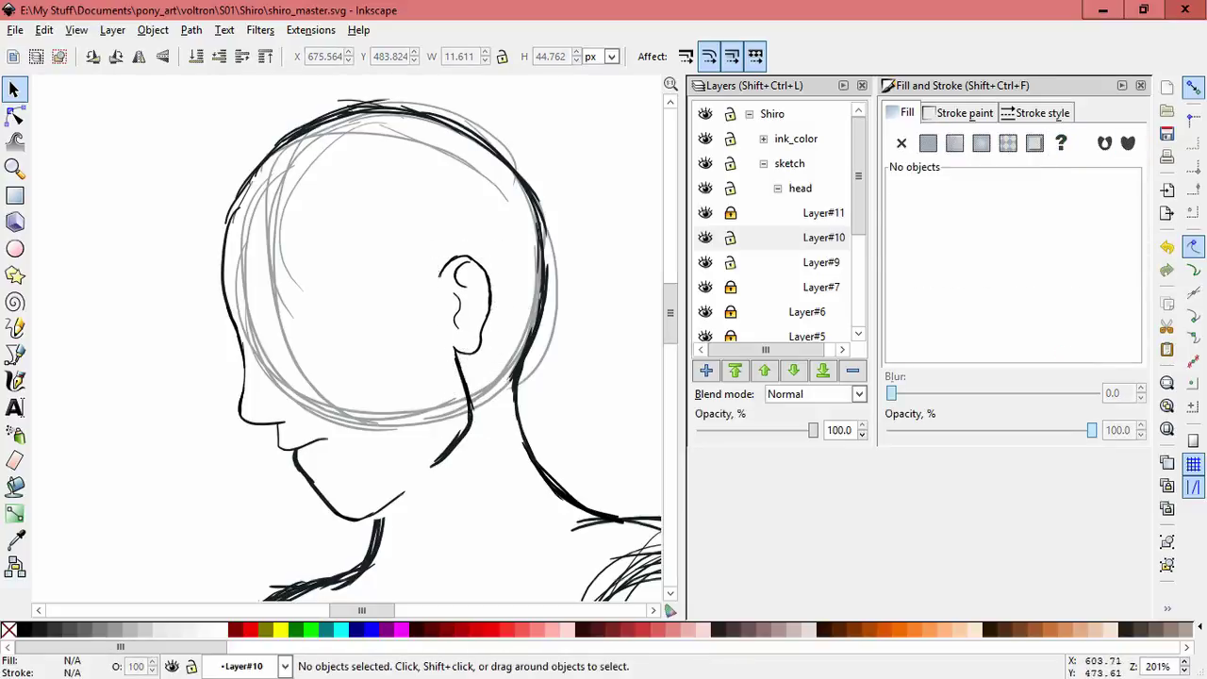
# Step: Nudge the short neck stroke, lock Layer#10, and enlarge the head strokes slightly
pyautogui.click(443, 430)
pyautogui.moveTo(443, 430); pyautogui.dragTo(440, 426)
pyautogui.press('Escape')
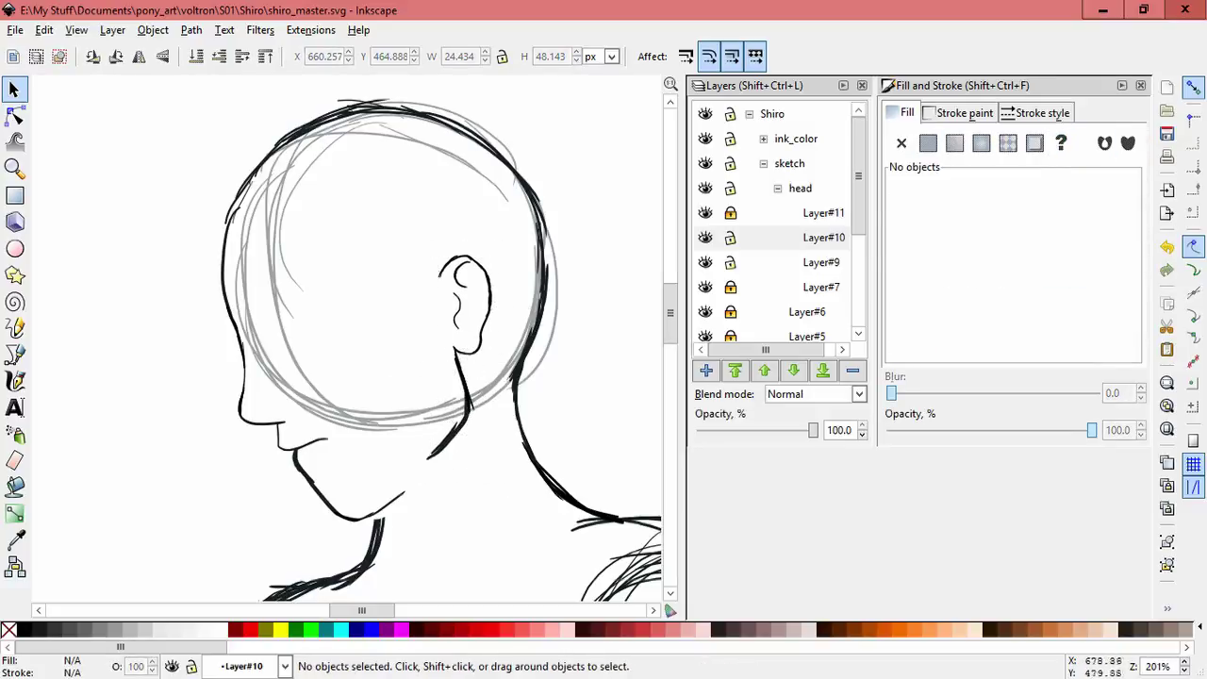
pyautogui.click(729, 237)
pyautogui.moveTo(601, 417)
pyautogui.mouseDown()
pyautogui.moveTo(233, 90)
pyautogui.moveTo(418, 234)
pyautogui.moveTo(592, 460)
pyautogui.mouseUp()
pyautogui.scroll(2, 377, 330)
pyautogui.moveTo(473, 254); pyautogui.dragTo(473, 254)
pyautogui.moveTo(533, 477); pyautogui.dragTo(545, 503)
pyautogui.press('Escape')
# Step: Adjust the head strokes with the skew handles and move the ear and neck strokes up about 4 px
pyautogui.click(229, 274)
pyautogui.scroll(-1, 377, 330)
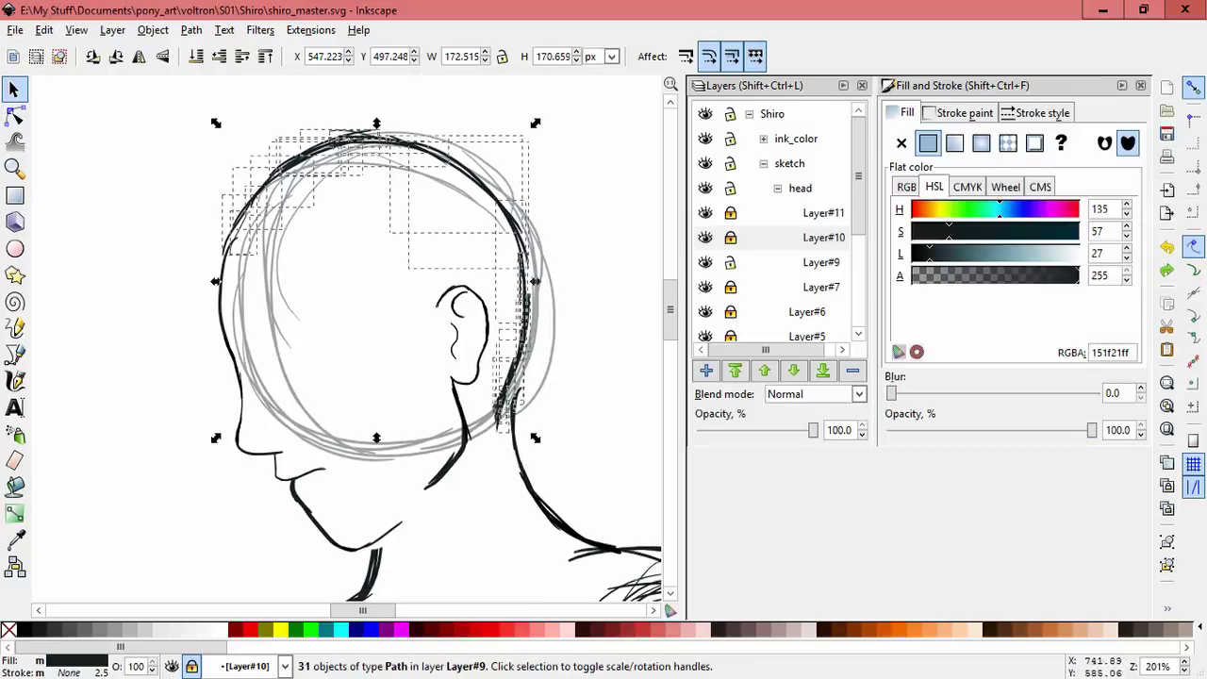
pyautogui.moveTo(531, 282); pyautogui.dragTo(546, 222)
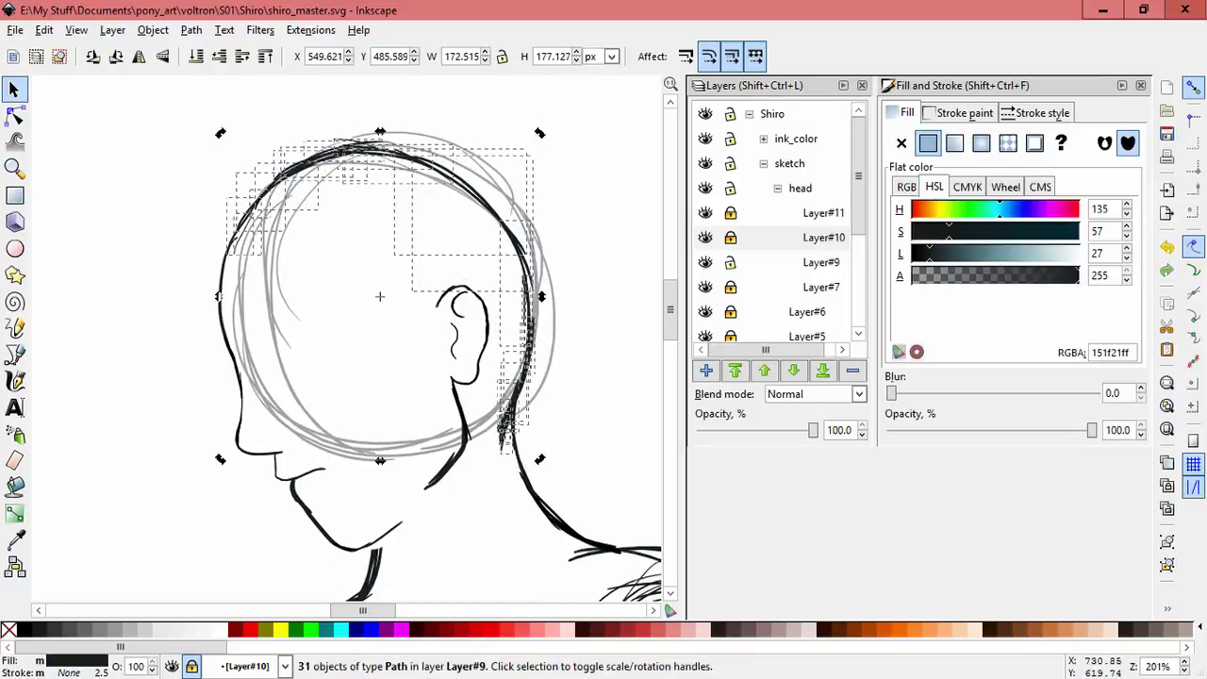
pyautogui.click(380, 296)
pyautogui.moveTo(414, 377)
pyautogui.mouseDown()
pyautogui.moveTo(477, 512)
pyautogui.moveTo(453, 497)
pyautogui.mouseUp()
pyautogui.press('Escape')
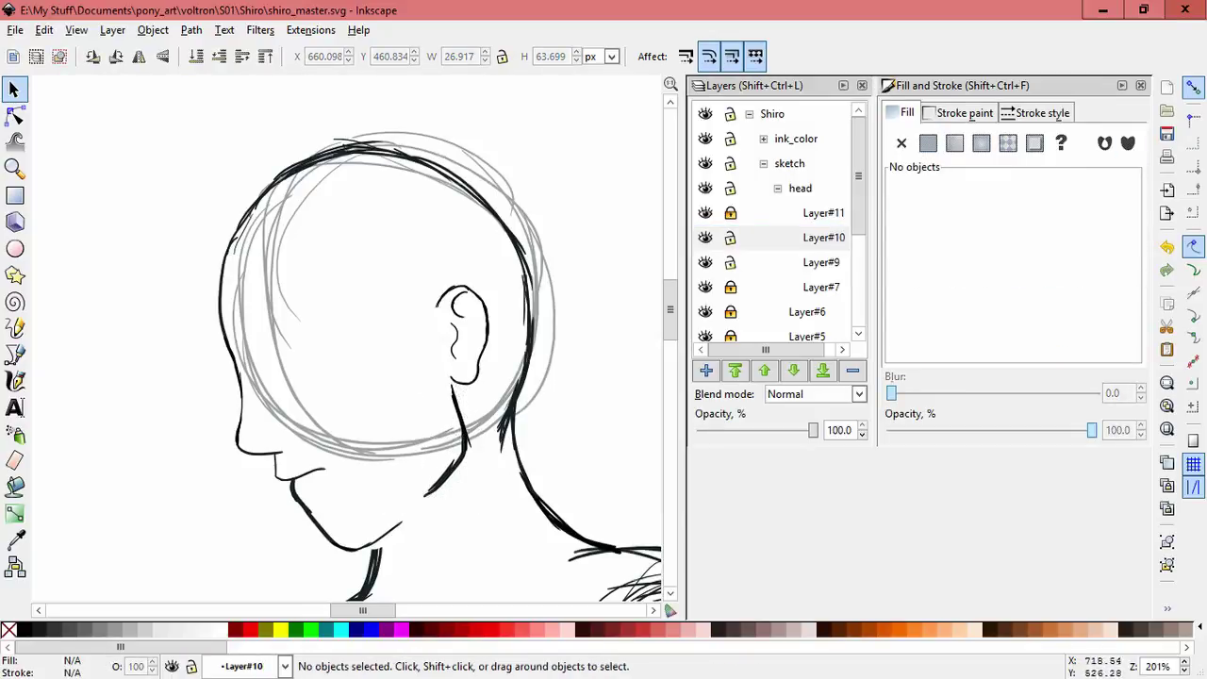
# Step: Move a Layer#9 stroke up and right near the neck
pyautogui.click(514, 424)
pyautogui.moveTo(514, 424)
pyautogui.mouseDown()
pyautogui.moveTo(580, 283)
pyautogui.moveTo(571, 364)
pyautogui.moveTo(516, 415)
pyautogui.mouseUp()
pyautogui.click(558, 407)
pyautogui.hotkey('ctrl', 'z')
pyautogui.press('Escape')
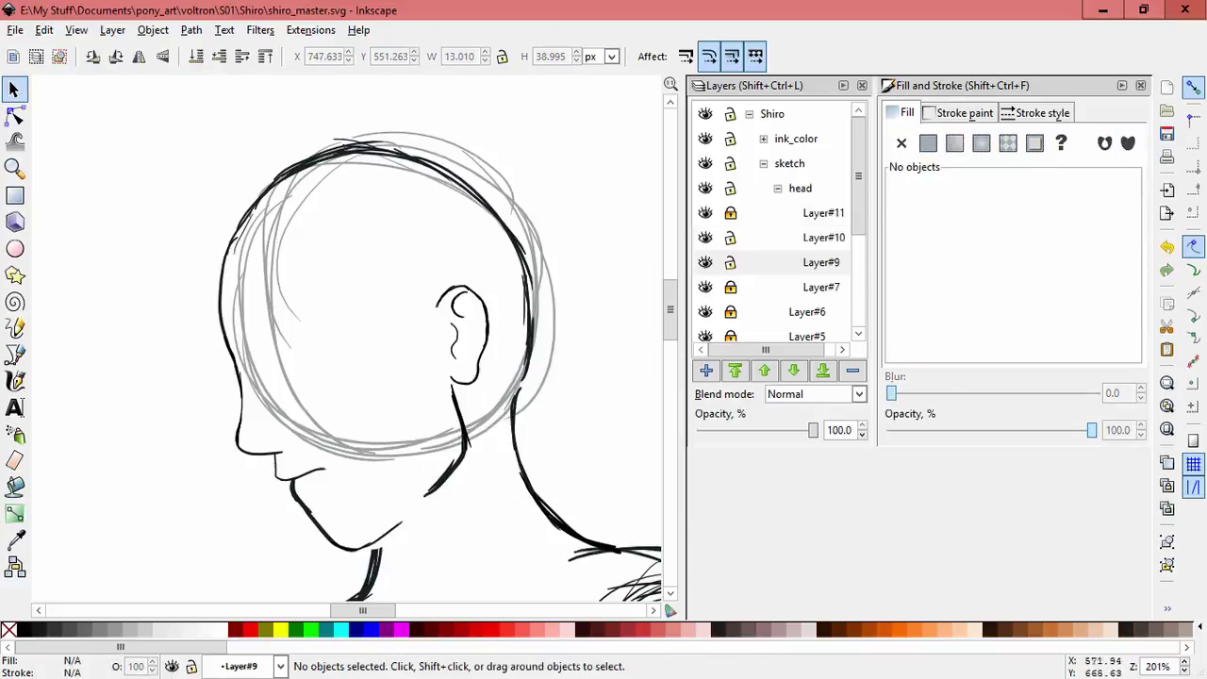
# Step: Skew the Layer#9 strokes and shift the head strokes slightly left
pyautogui.hotkey('ctrl', 'a')
pyautogui.moveTo(376, 131); pyautogui.dragTo(379, 131)
pyautogui.press('Escape')
pyautogui.press('5')
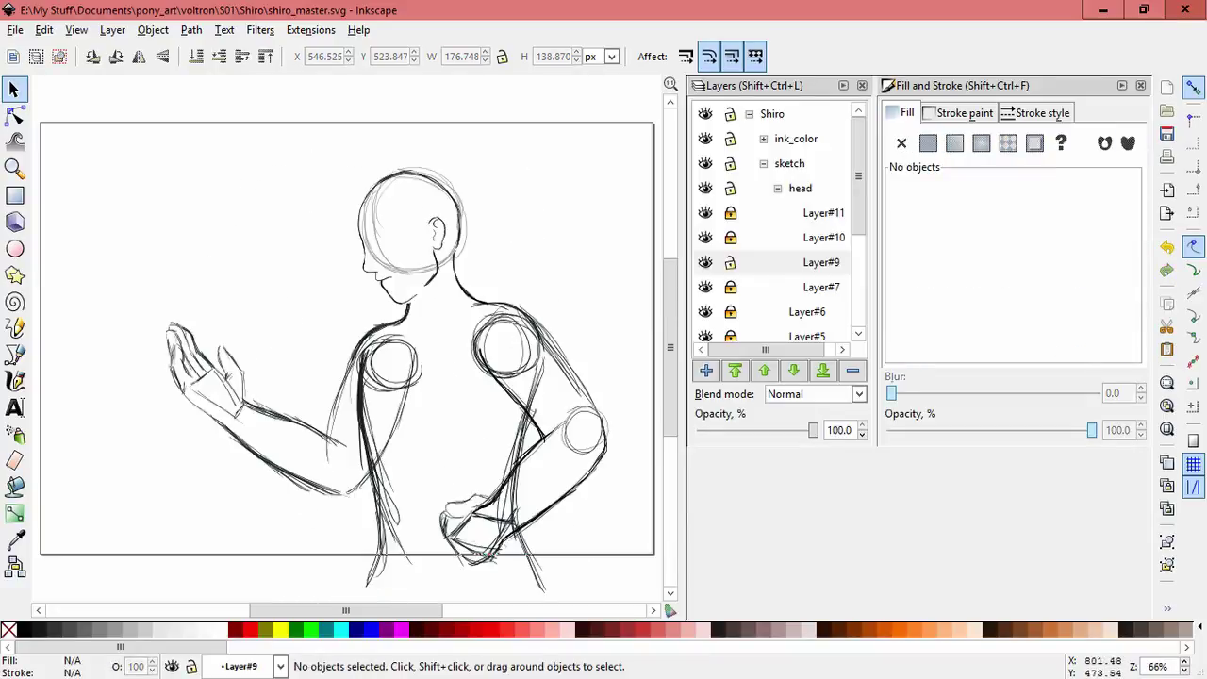
pyautogui.click(820, 262)
pyautogui.moveTo(281, 137); pyautogui.dragTo(490, 304)
pyautogui.moveTo(454, 189); pyautogui.dragTo(450, 191)
pyautogui.press('Escape')
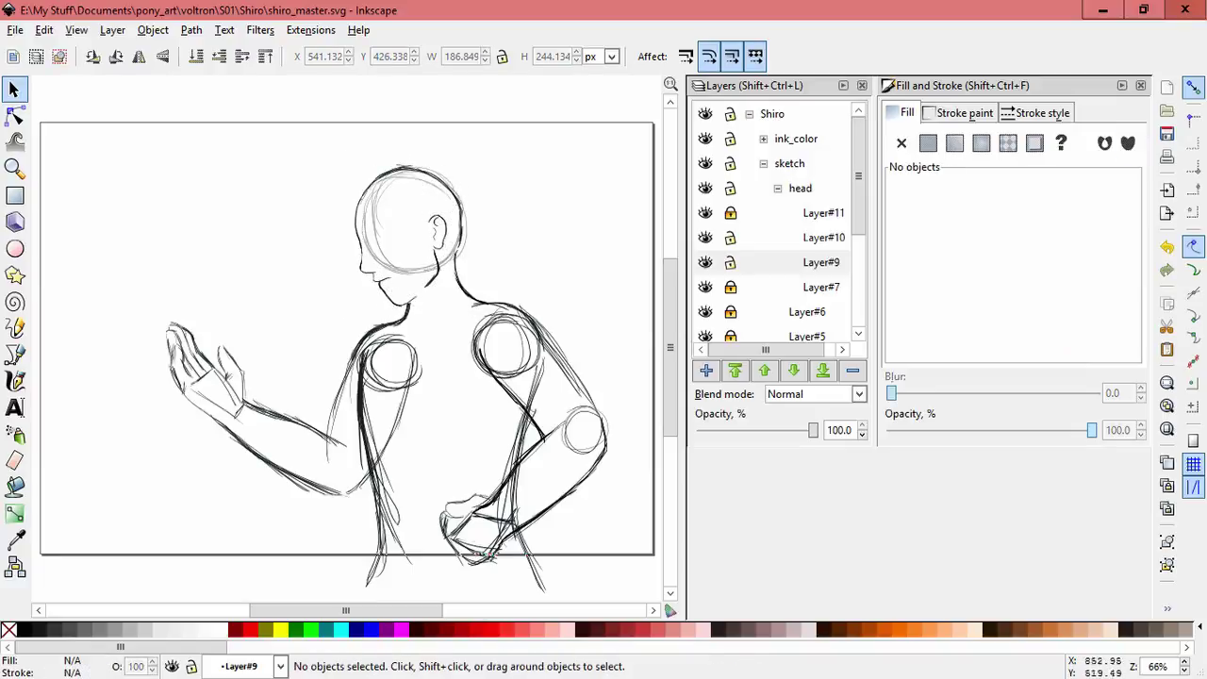
# Step: Paste a copied short stroke and place it beside the ear
pyautogui.scroll(3, 475, 218)
pyautogui.hotkey('ctrl', 'v')
pyautogui.moveTo(419, 137); pyautogui.dragTo(425, 288)
pyautogui.press('Escape')
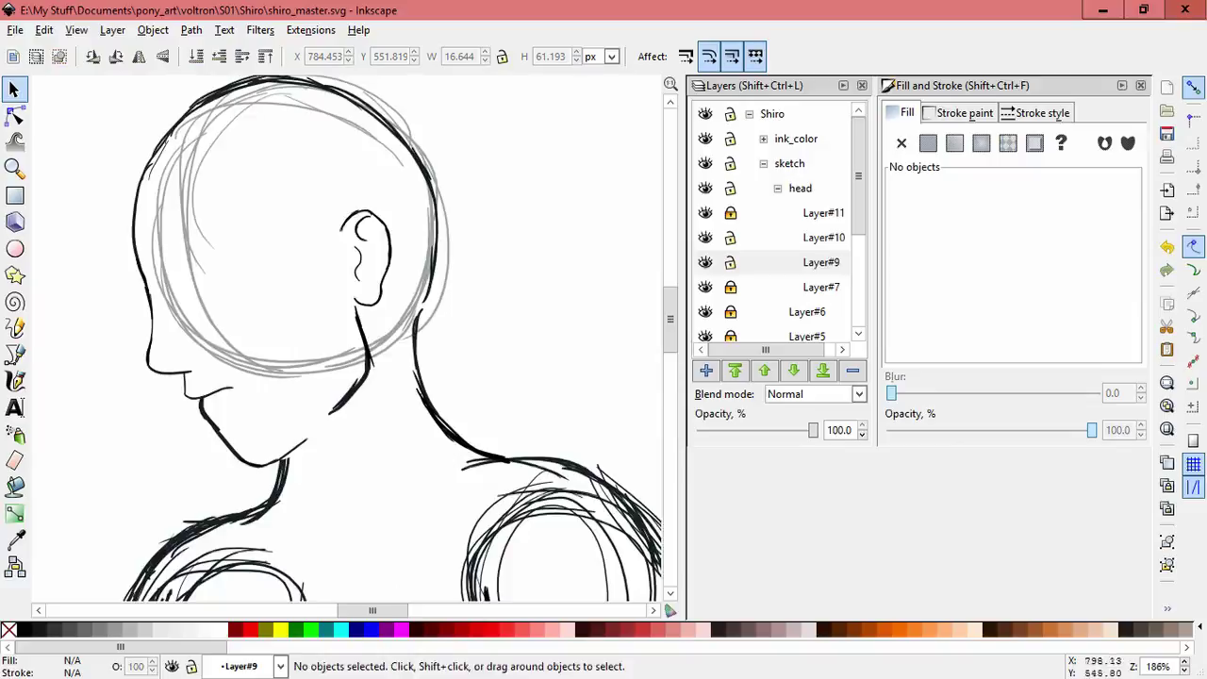
pyautogui.scroll(-3, 509, 207)
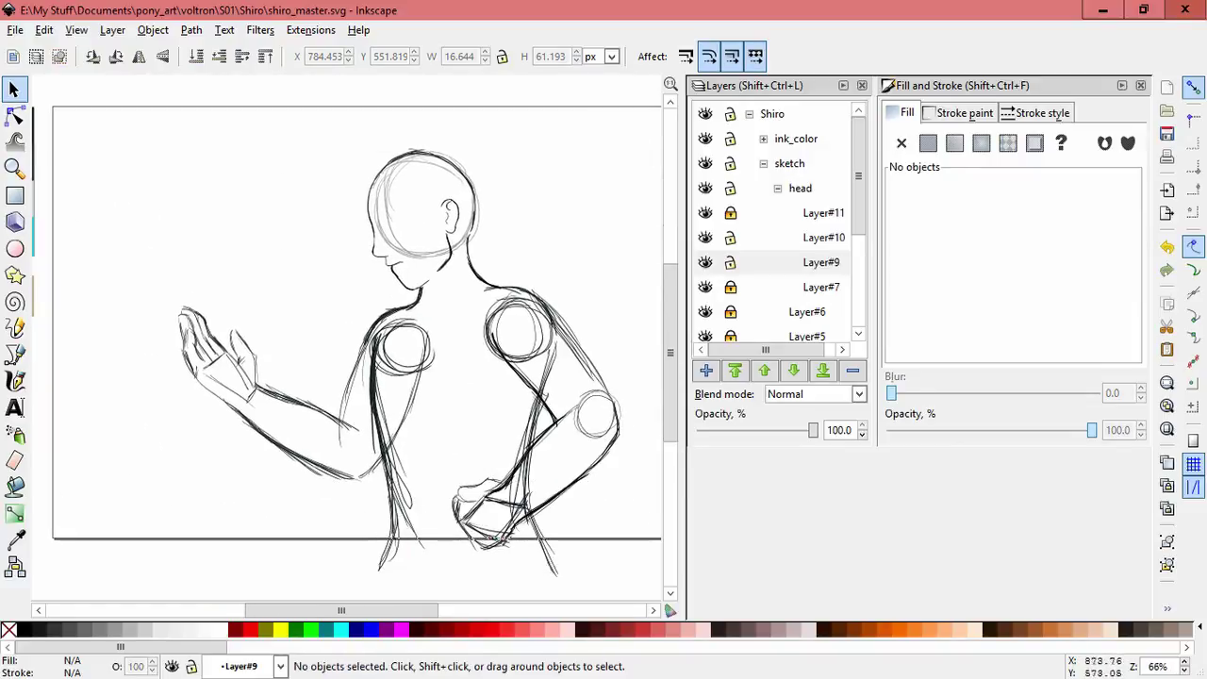
pyautogui.scroll(3, 471, 188)
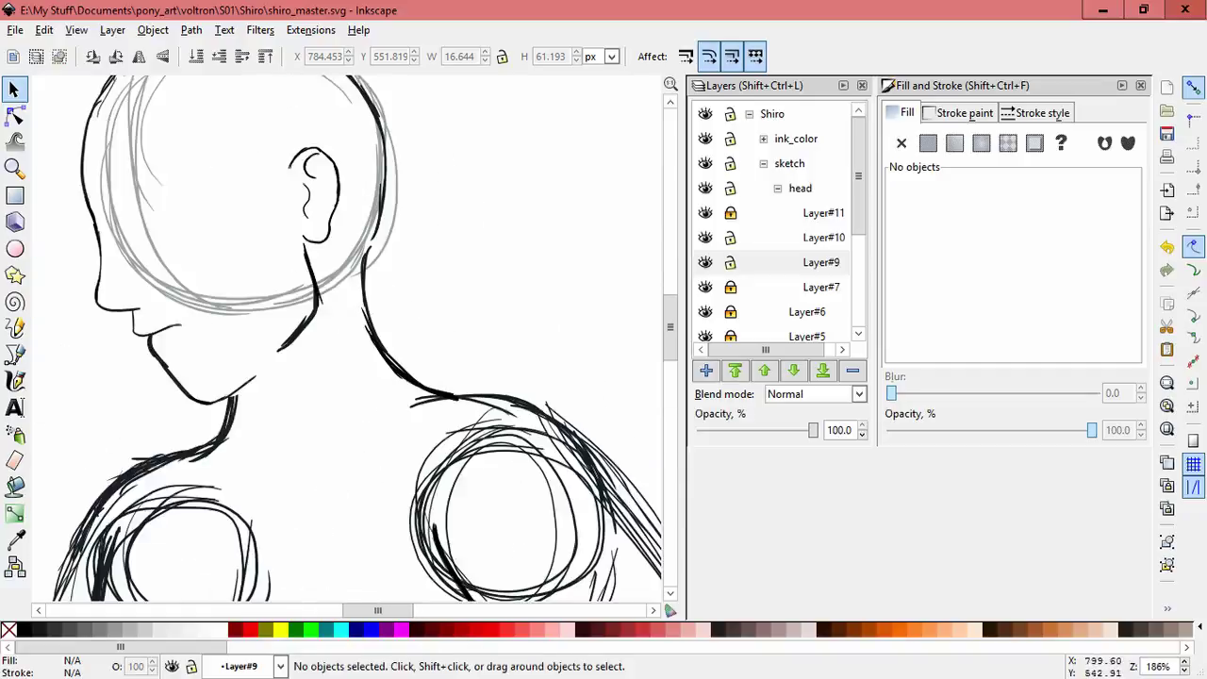
# Step: On Layer#11, draw calligraphy strokes from behind the ear to the neck and left of the ear
pyautogui.click(820, 262)
pyautogui.click(823, 212)
pyautogui.press('c')
pyautogui.scroll(1, 495, 290)
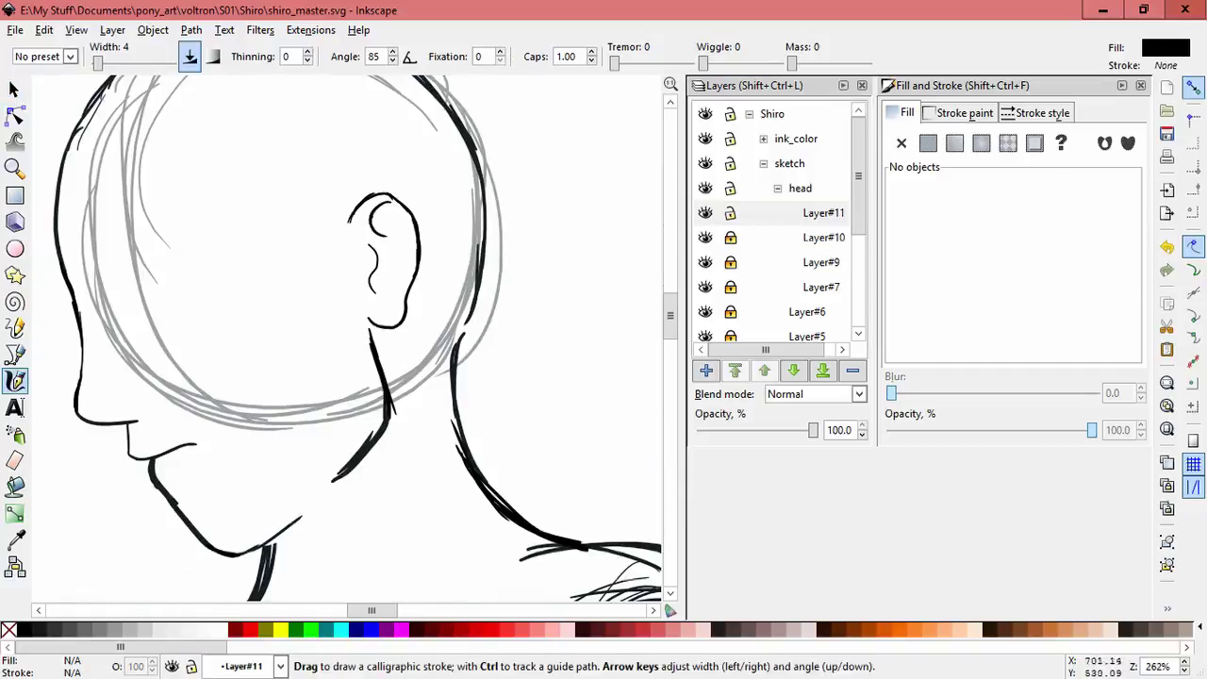
pyautogui.moveTo(407, 301); pyautogui.dragTo(468, 334)
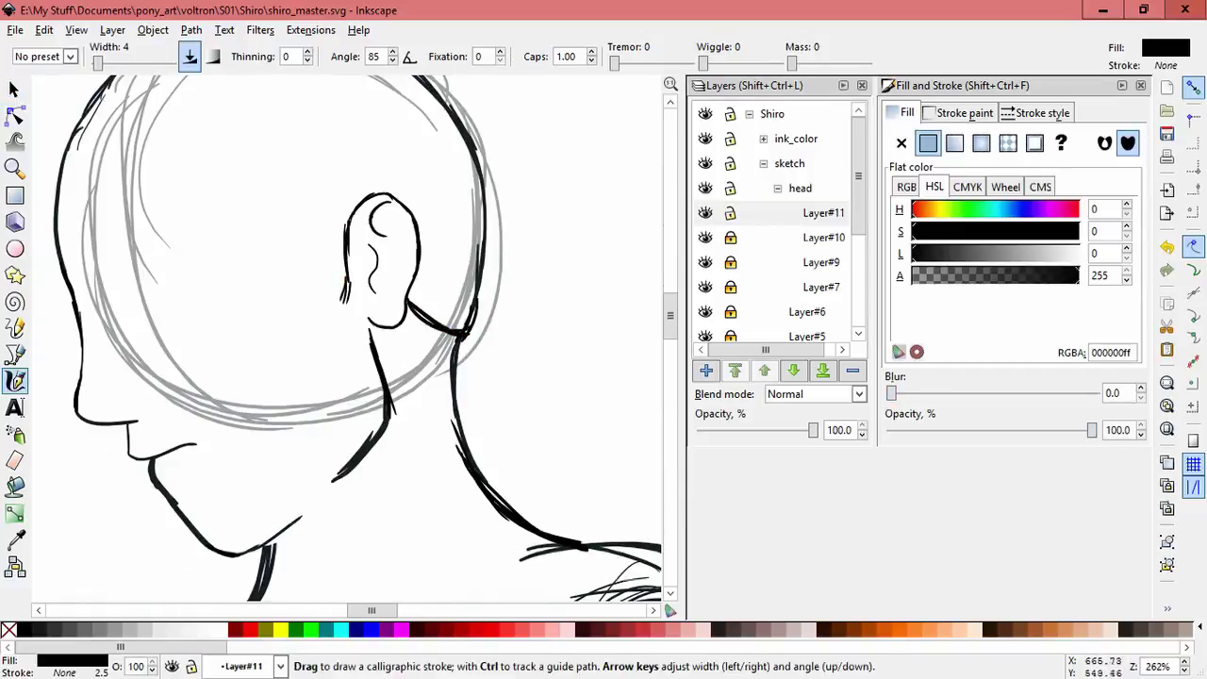
pyautogui.moveTo(326, 248); pyautogui.dragTo(339, 307)
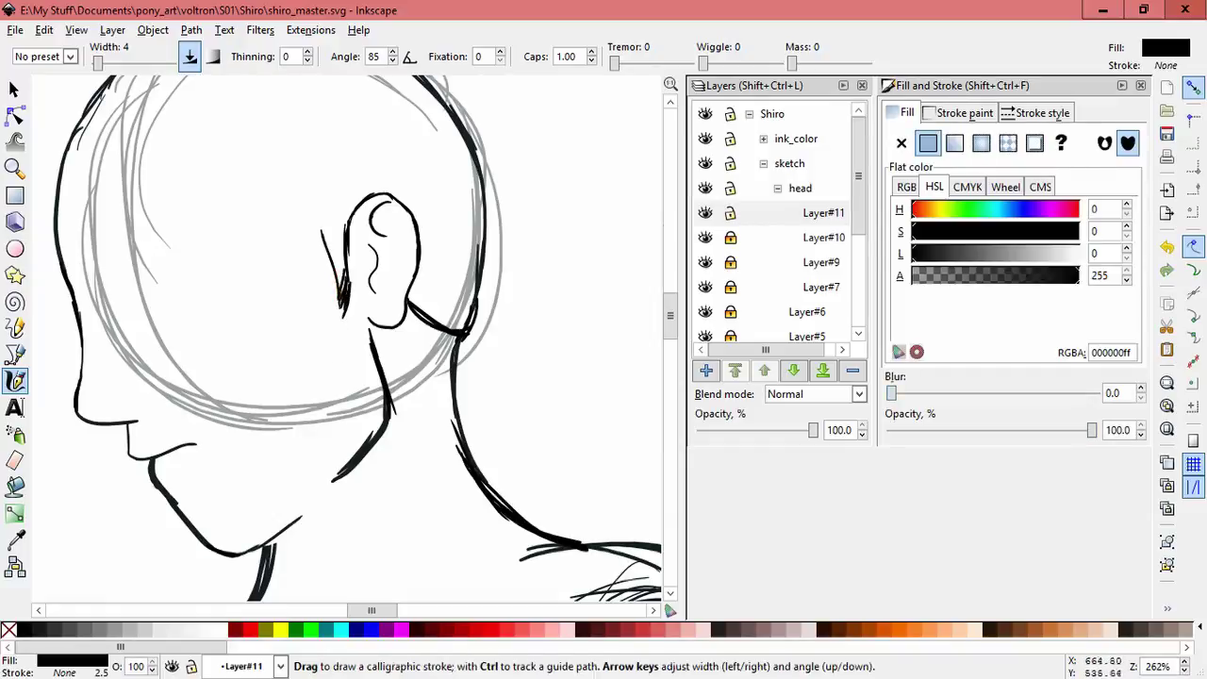
# Step: Extend the eyebrow, add a long eye line, and trace the upper-left hair with zigzag spikes
pyautogui.moveTo(281, 203); pyautogui.dragTo(393, 269)
pyautogui.moveTo(217, 164)
pyautogui.mouseDown()
pyautogui.moveTo(210, 220)
pyautogui.moveTo(273, 219)
pyautogui.mouseUp()
pyautogui.moveTo(226, 154); pyautogui.dragTo(124, 250)
pyautogui.scroll(1, 349, 340)
pyautogui.hscroll(-1, 349, 339)
pyautogui.moveTo(132, 175); pyautogui.dragTo(119, 311)
pyautogui.scroll(1, 349, 339)
pyautogui.hscroll(-1, 348, 339)
pyautogui.moveTo(148, 122); pyautogui.dragTo(187, 159)
pyautogui.moveTo(139, 241); pyautogui.dragTo(113, 317)
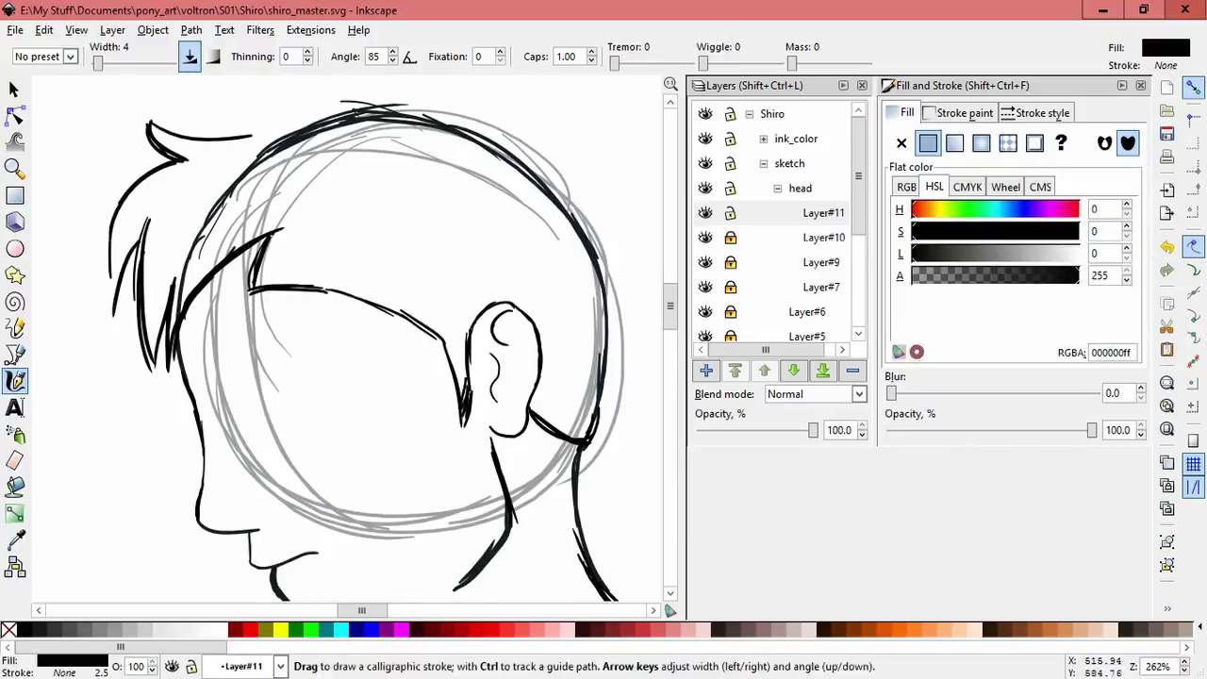
pyautogui.moveTo(115, 226); pyautogui.dragTo(108, 321)
# Step: Add a hair stroke along the top and trace the right side of the head outline
pyautogui.moveTo(283, 377); pyautogui.dragTo(188, 403)
pyautogui.moveTo(281, 130); pyautogui.dragTo(152, 160)
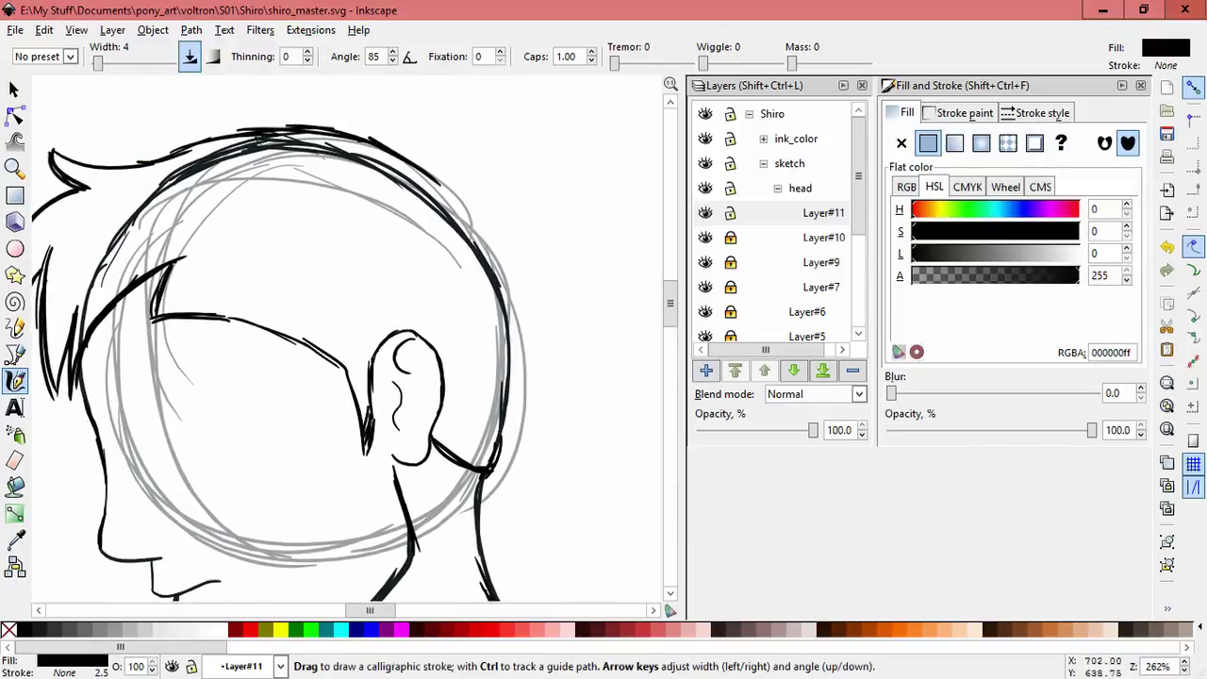
pyautogui.moveTo(430, 179); pyautogui.dragTo(509, 342)
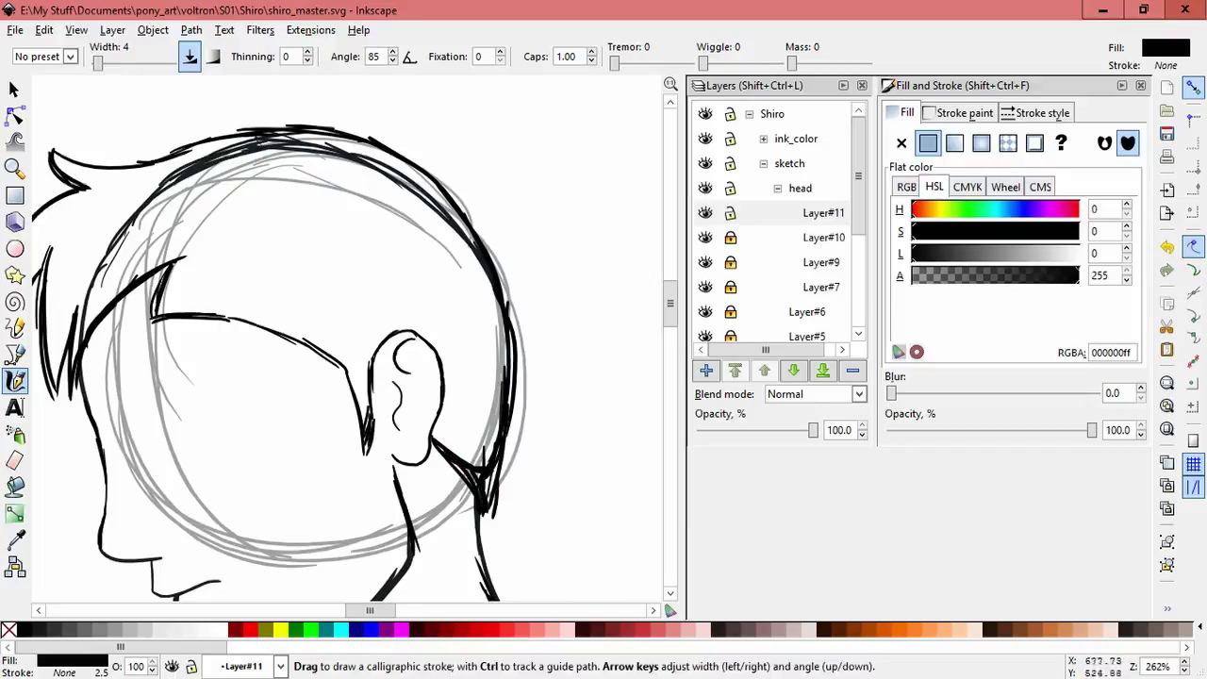
# Step: Delete a stray stroke piece at the jaw, draw two new jaw strokes, and save
pyautogui.press('s')
pyautogui.moveTo(462, 453)
pyautogui.mouseDown()
pyautogui.moveTo(592, 349)
pyautogui.moveTo(572, 300)
pyautogui.moveTo(594, 332)
pyautogui.mouseUp()
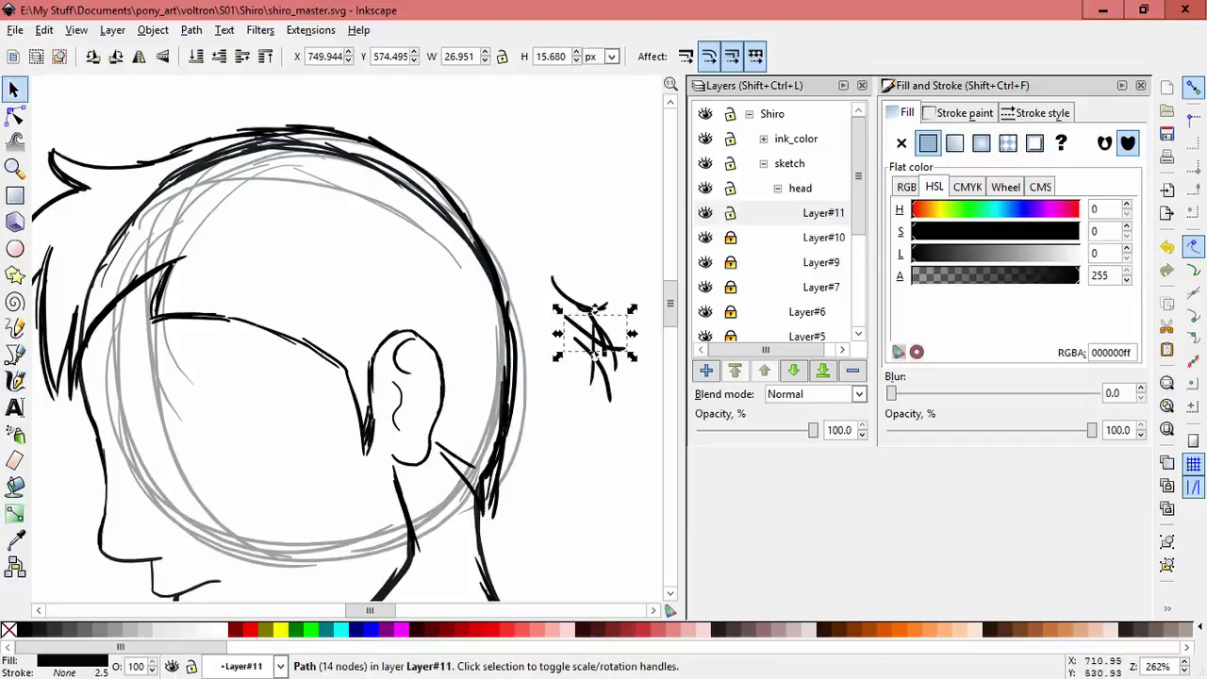
pyautogui.press('Delete')
pyautogui.click(14, 380)
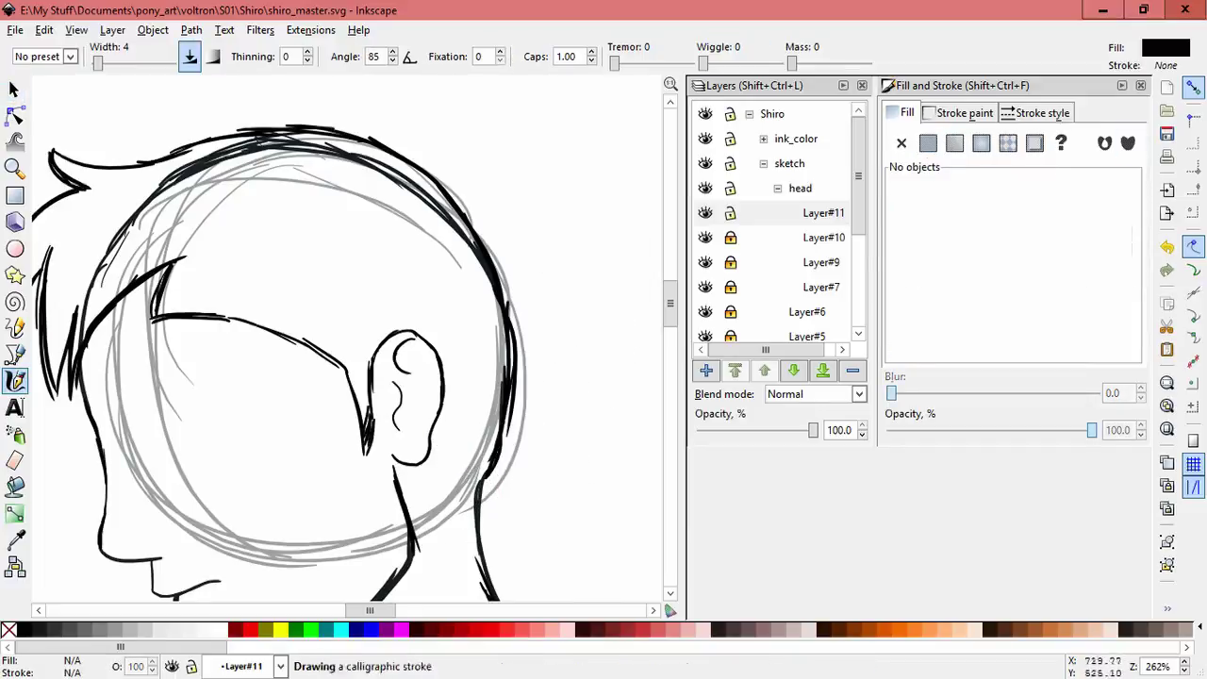
pyautogui.moveTo(488, 466); pyautogui.dragTo(485, 529)
pyautogui.moveTo(436, 432); pyautogui.dragTo(462, 490)
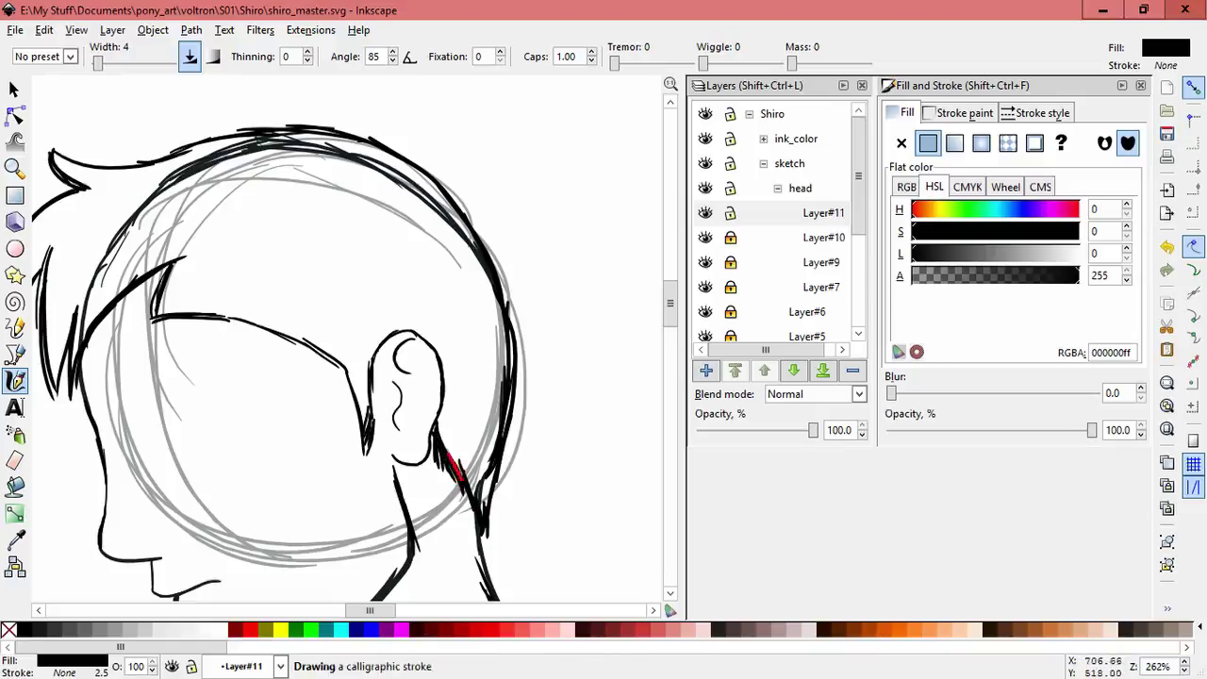
pyautogui.hotkey('ctrl', 's')
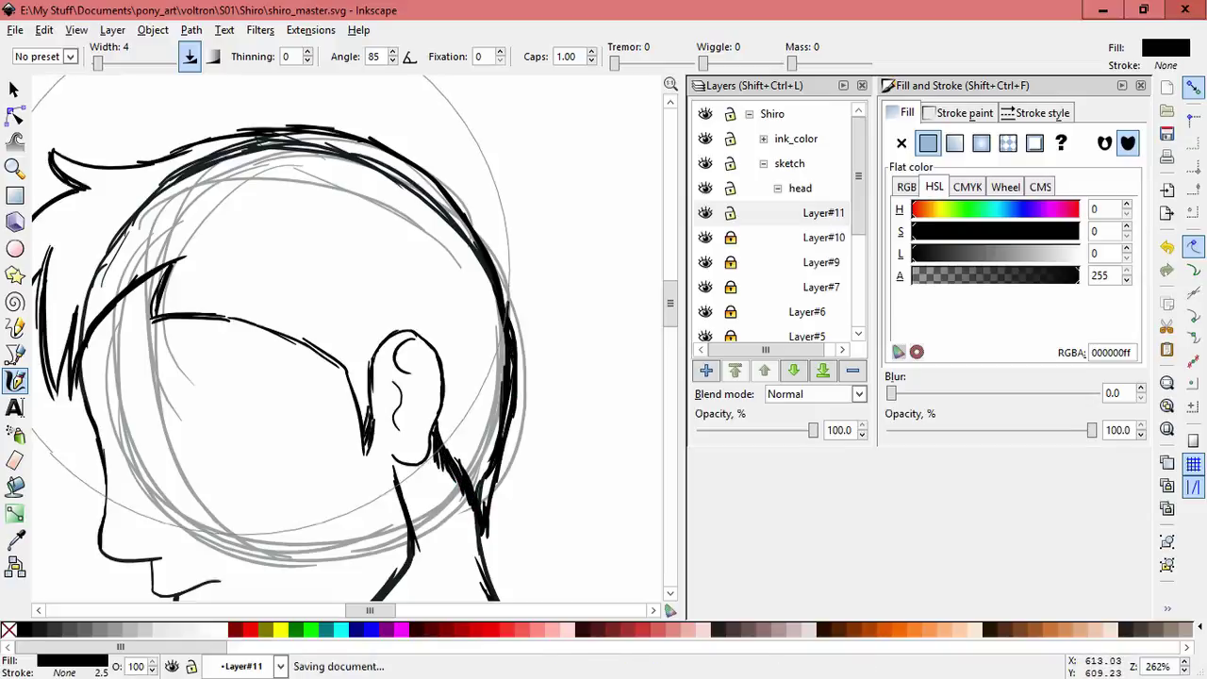
# Step: Select the left hair strokes to inspect them, then deselect
pyautogui.keyDown('ctrl'); pyautogui.scroll(-3, 527, 230); pyautogui.keyUp('ctrl')
pyautogui.scroll(2, 509, 231)
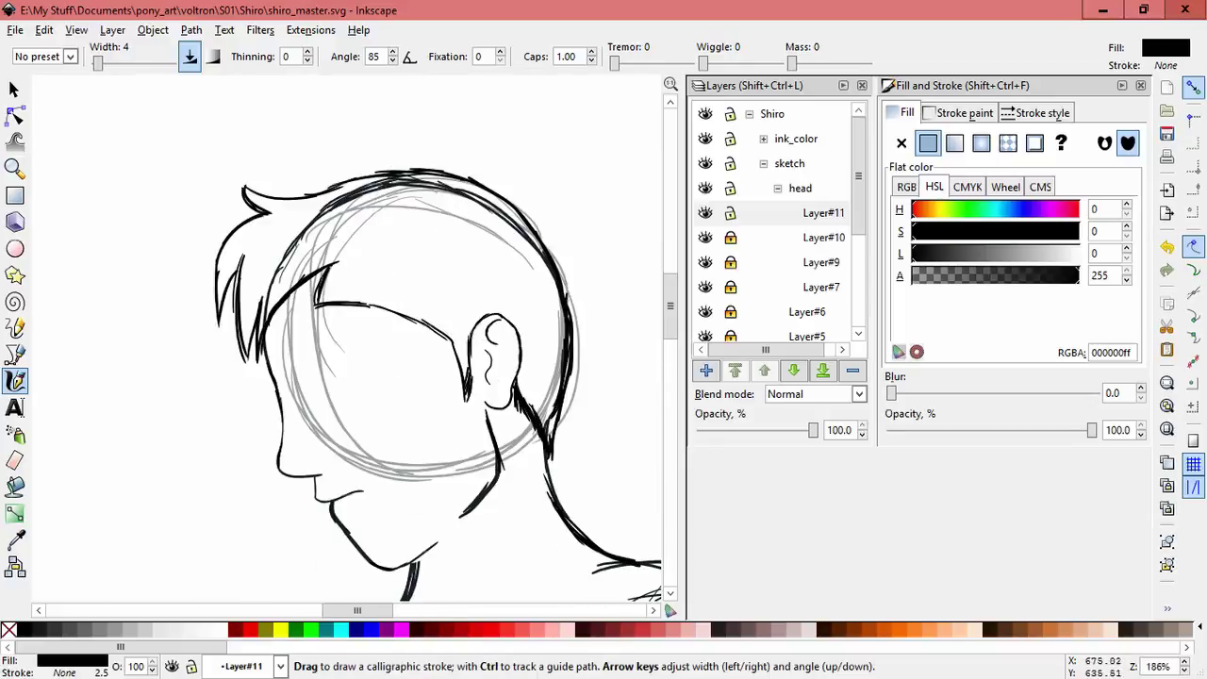
pyautogui.press('s')
pyautogui.moveTo(200, 163); pyautogui.dragTo(452, 377)
pyautogui.moveTo(208, 269); pyautogui.dragTo(201, 269)
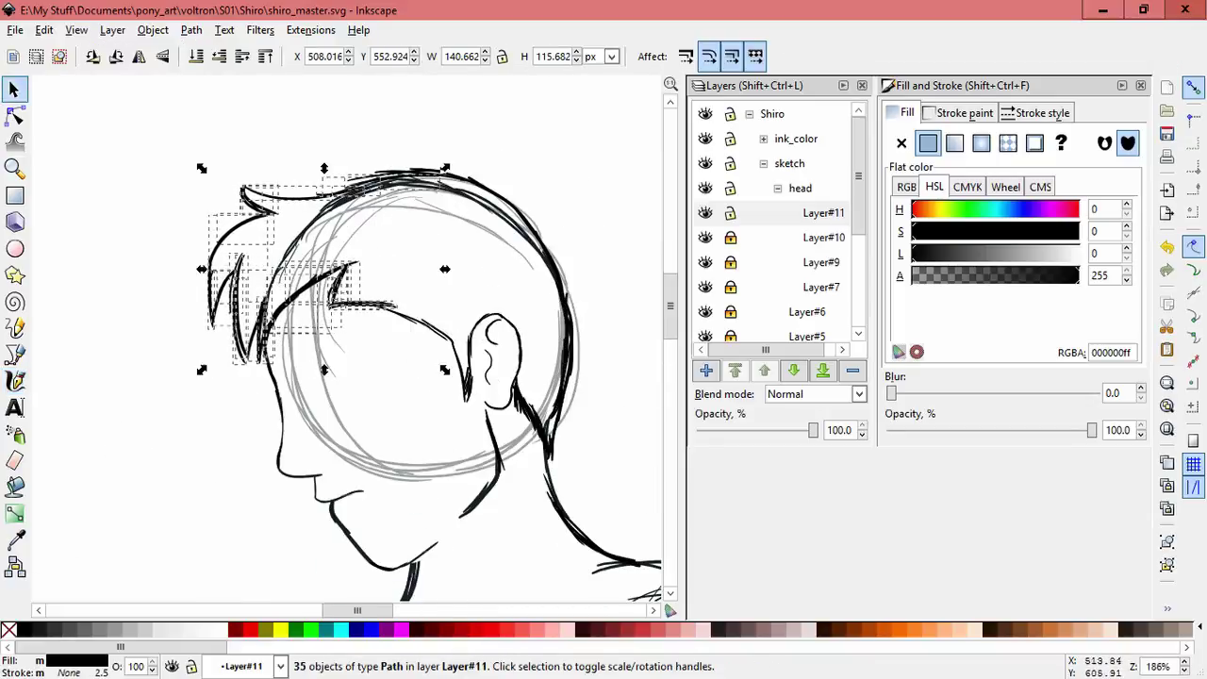
pyautogui.press('Escape')
pyautogui.scroll(-2, 349, 339)
pyautogui.keyDown('ctrl'); pyautogui.scroll(-2, 349, 340); pyautogui.keyUp('ctrl')
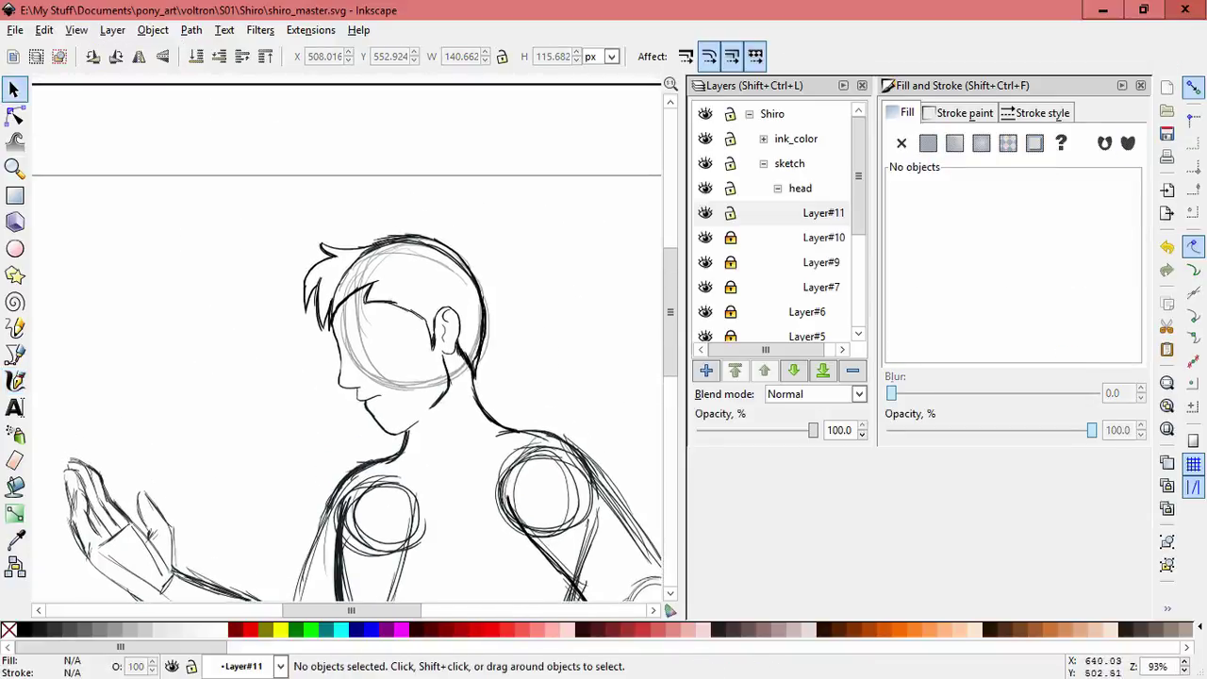
pyautogui.keyDown('ctrl'); pyautogui.scroll(3, 406, 331); pyautogui.keyUp('ctrl')
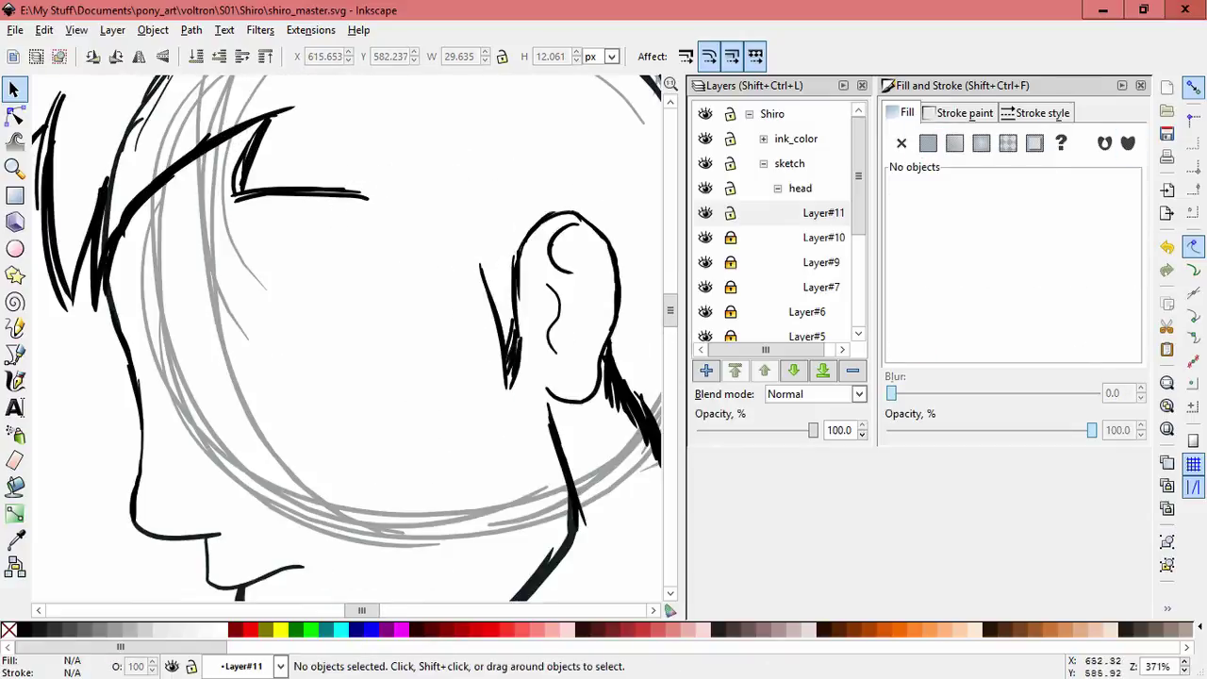
# Step: Draw a calligraphy stroke along the top head line and add Layer#12
pyautogui.press('c')
pyautogui.moveTo(349, 191); pyautogui.dragTo(469, 236)
pyautogui.keyDown('ctrl'); pyautogui.scroll(-3, 405, 331); pyautogui.keyUp('ctrl')
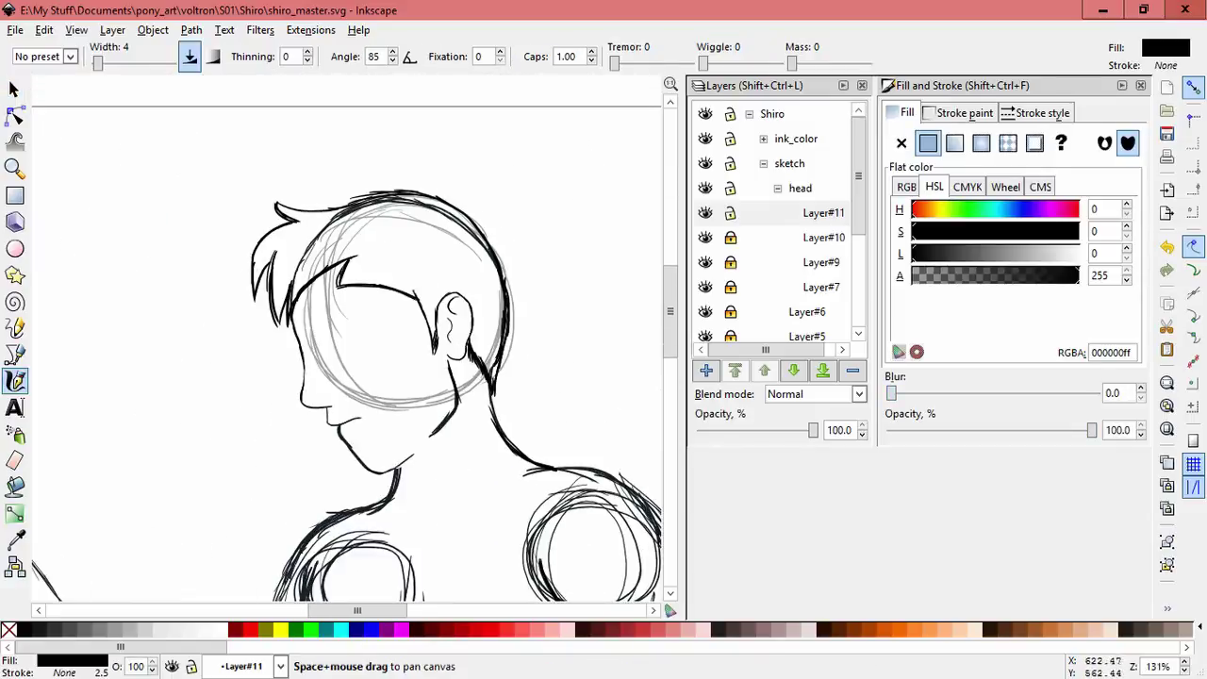
pyautogui.hotkey('ctrl', 'shift', 'n')
pyautogui.press('Return')
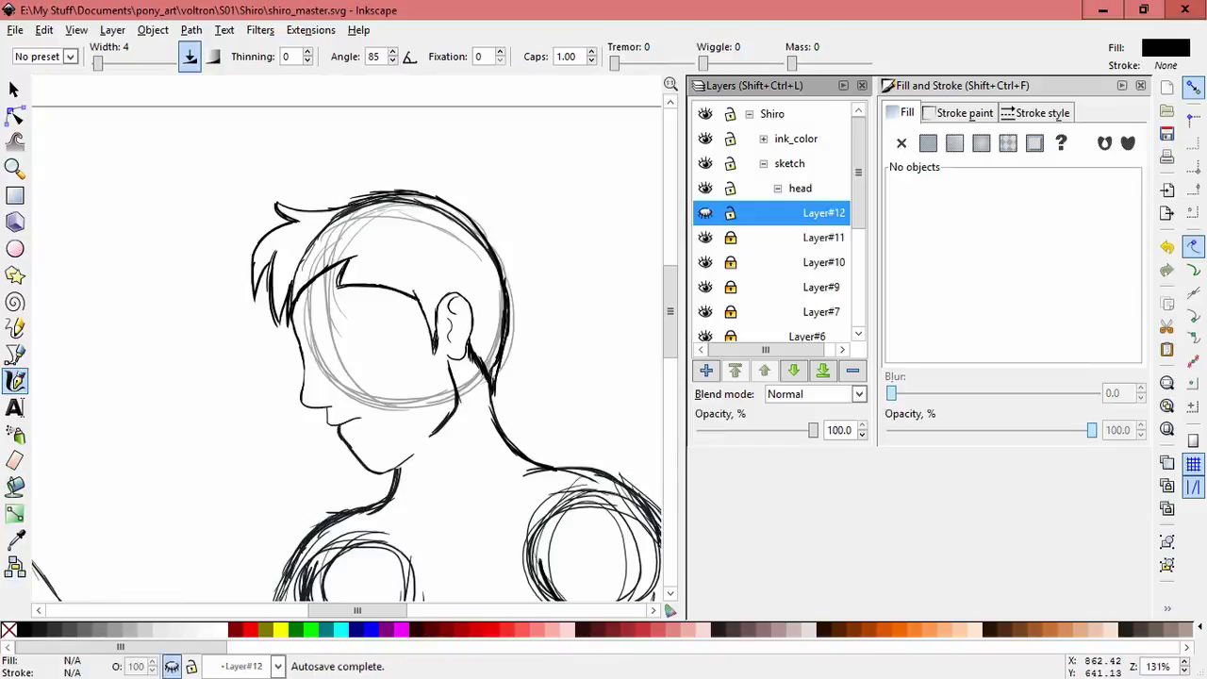
# Step: Draw a stroke across the forehead, then add Layer#13 above Layer#9
pyautogui.keyDown('ctrl'); pyautogui.scroll(2, 401, 278); pyautogui.keyUp('ctrl')
pyautogui.moveTo(283, 269); pyautogui.dragTo(571, 210)
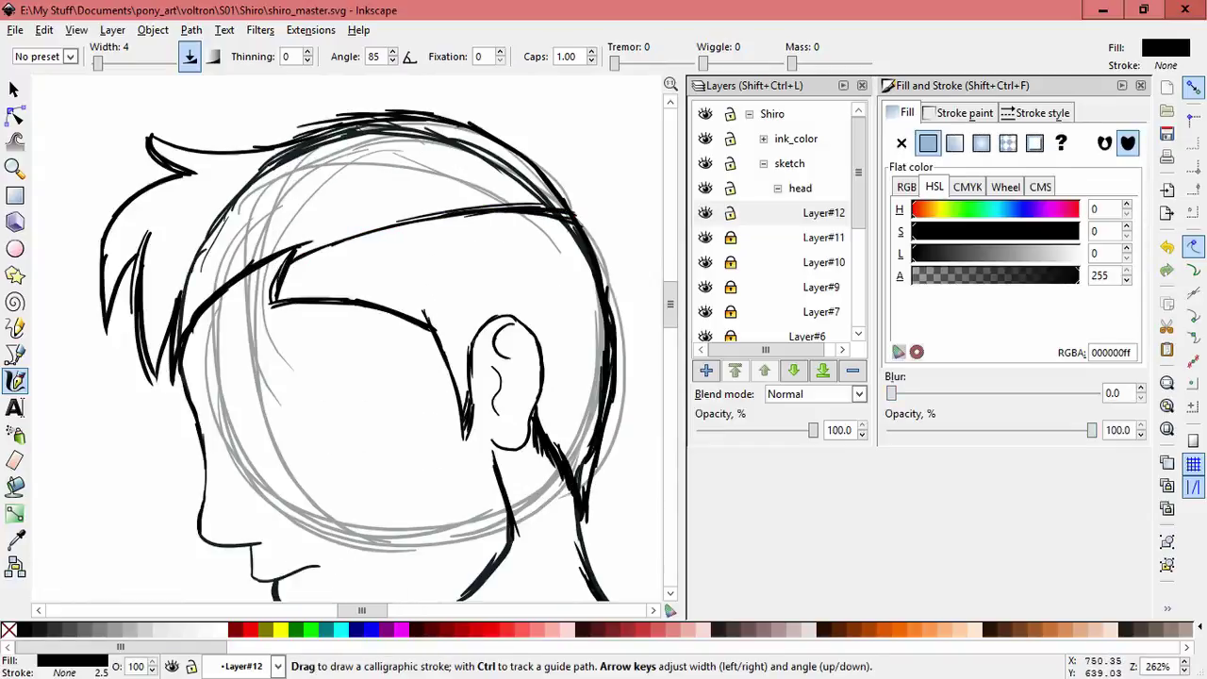
pyautogui.click(820, 287)
pyautogui.hotkey('ctrl', 'shift', 'n')
pyautogui.press('Return')
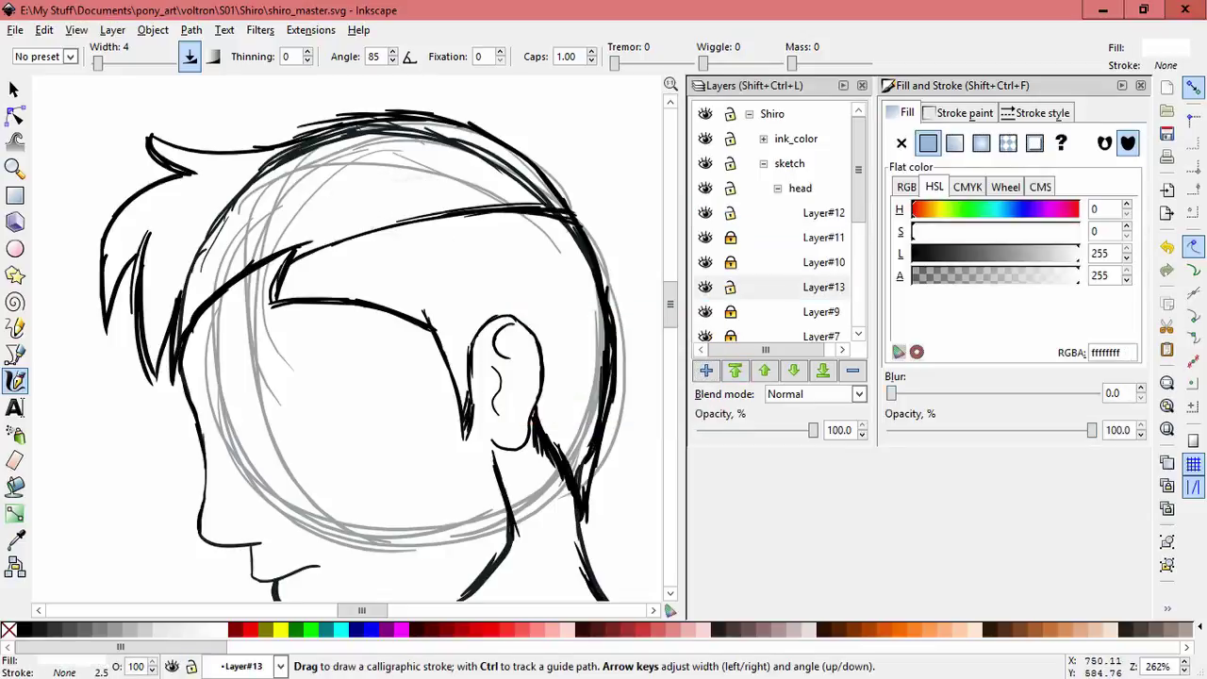
# Step: Paint white calligraphy strokes over the grey guide lines in the left and upper hair
pyautogui.moveTo(224, 221); pyautogui.dragTo(175, 363)
pyautogui.moveTo(295, 209); pyautogui.dragTo(352, 198)
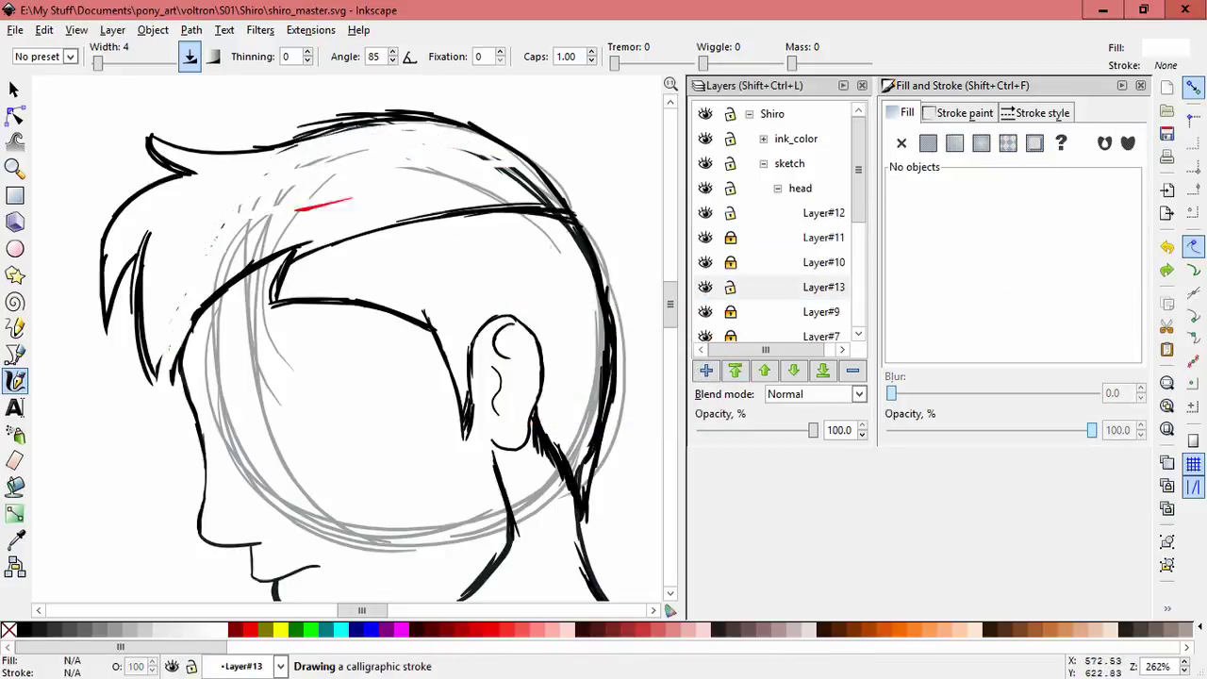
pyautogui.moveTo(554, 185); pyautogui.dragTo(564, 200)
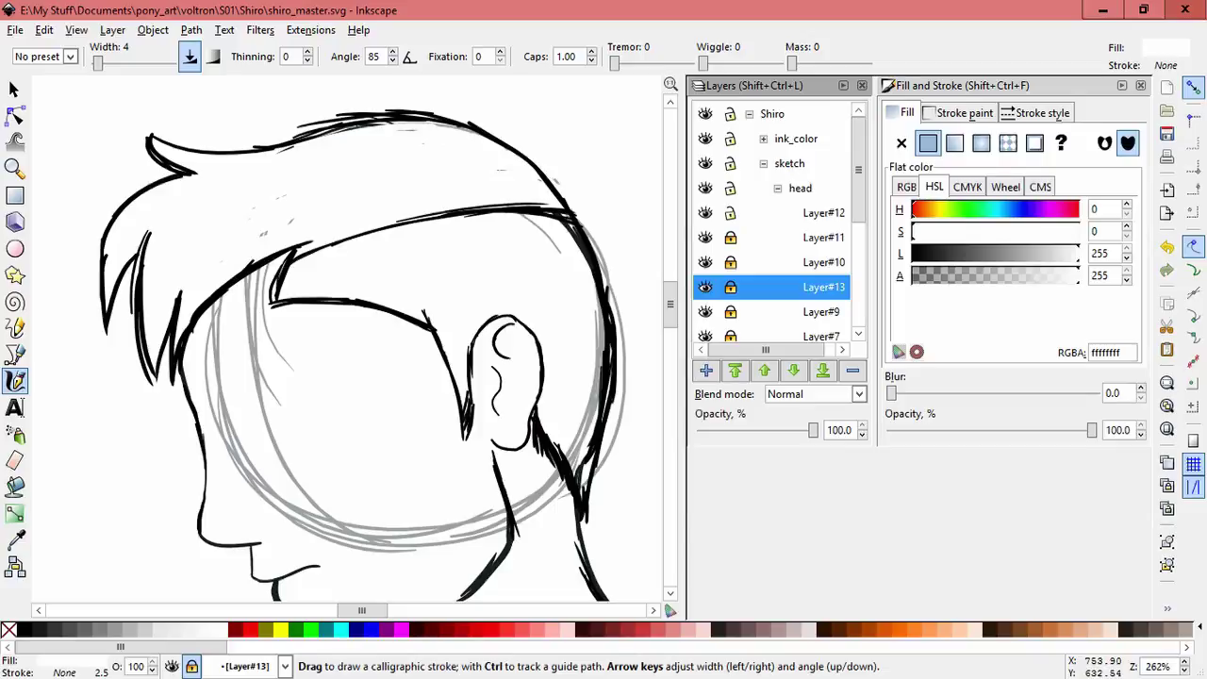
# Step: Back on Layer#12, draw a black hair stroke at the fringe
pyautogui.hotkey('shift', 'pageup')
pyautogui.moveTo(269, 168); pyautogui.dragTo(228, 205)
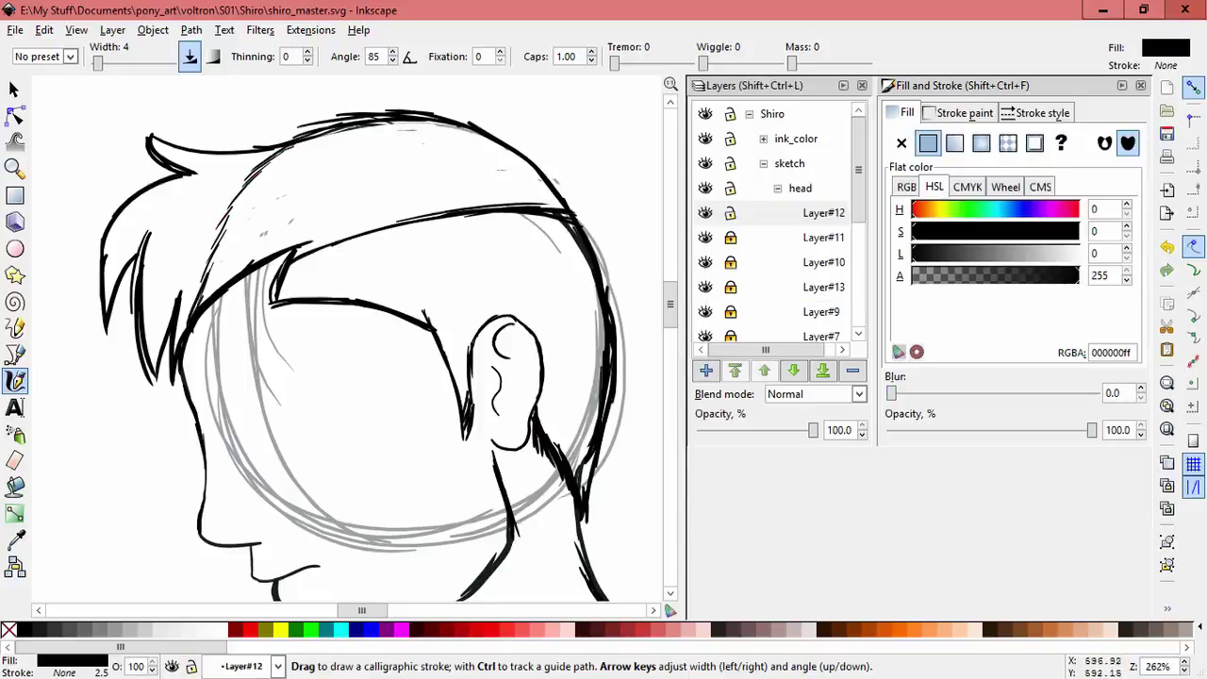
pyautogui.press('-')
pyautogui.press('-')
pyautogui.press('-')
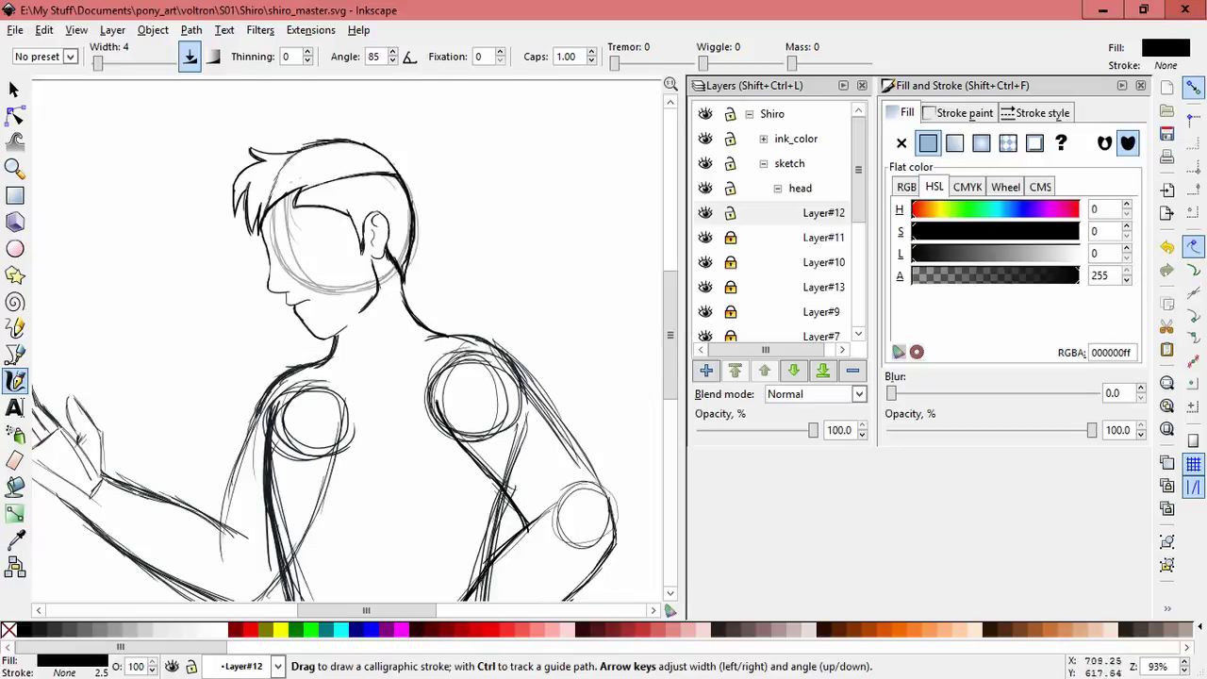
pyautogui.press('+')
pyautogui.press('+')
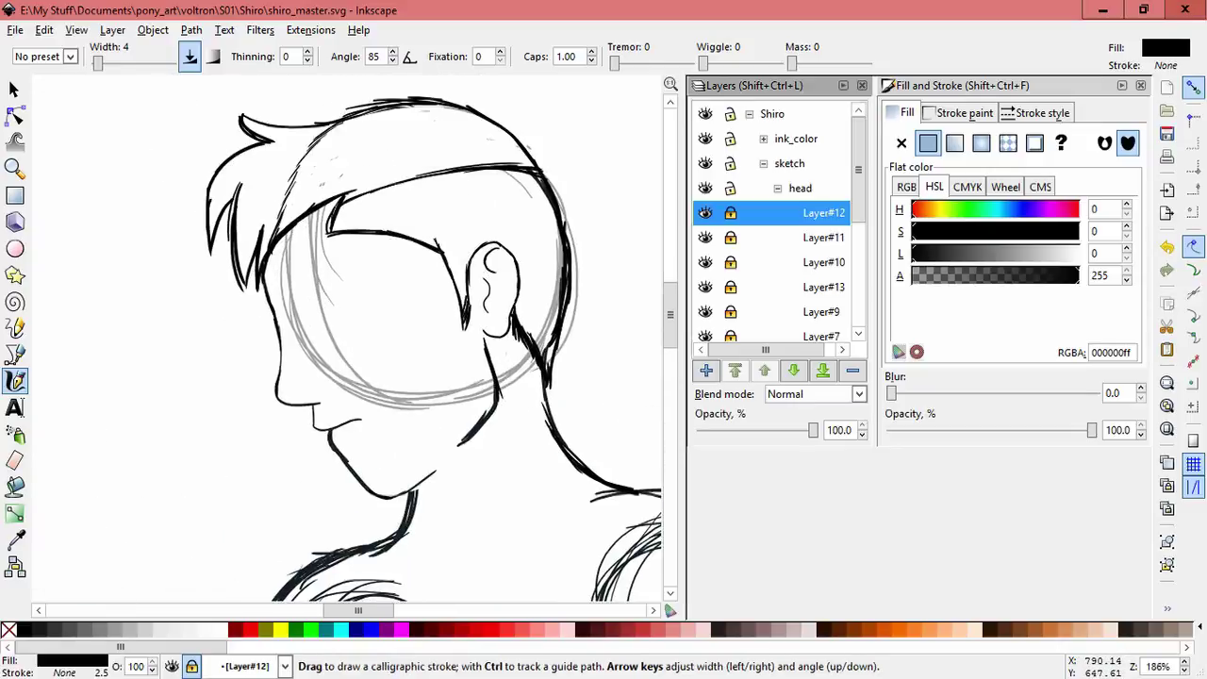
# Step: Move the front hair strokes down, squash them vertically, and rotate them slightly
pyautogui.click(14, 88)
pyautogui.moveTo(128, 81); pyautogui.dragTo(339, 309)
pyautogui.moveTo(310, 192); pyautogui.dragTo(297, 233)
pyautogui.moveTo(265, 337); pyautogui.dragTo(263, 306)
pyautogui.click(250, 285)
pyautogui.moveTo(352, 305); pyautogui.dragTo(341, 313)
pyautogui.click(111, 402)
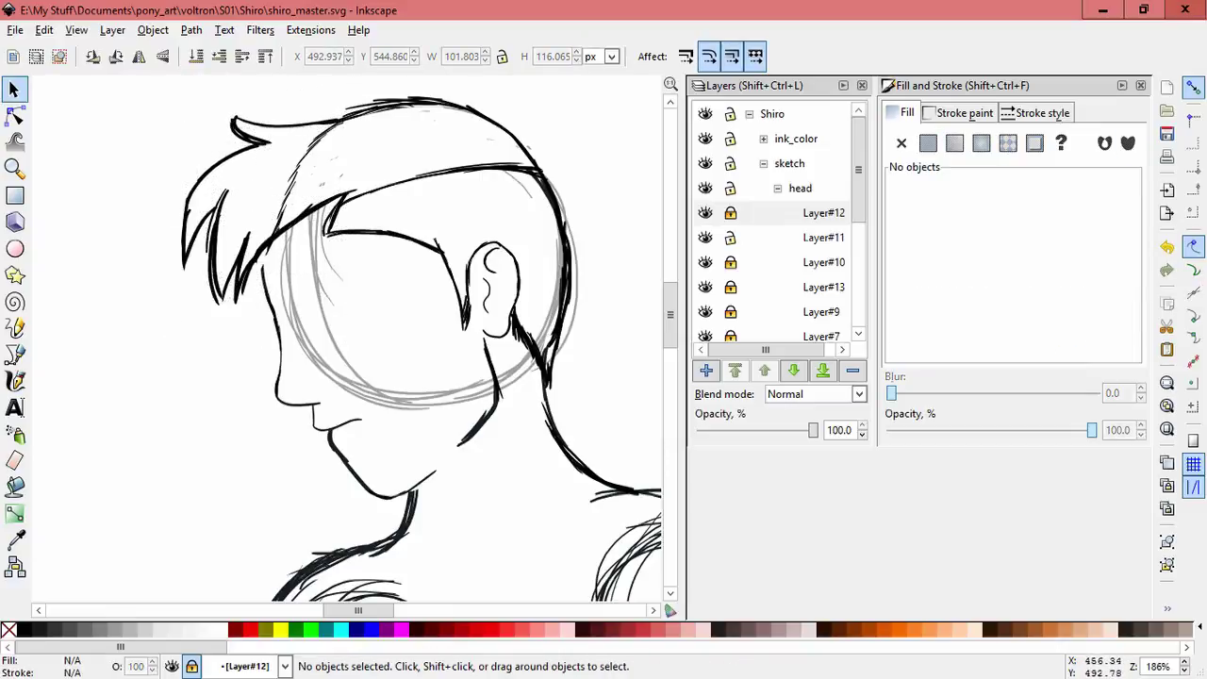
# Step: Nudge the jaw, chin and upper-left hair strokes slightly up-left into place
pyautogui.press('-')
pyautogui.scroll(-1, 356, 347)
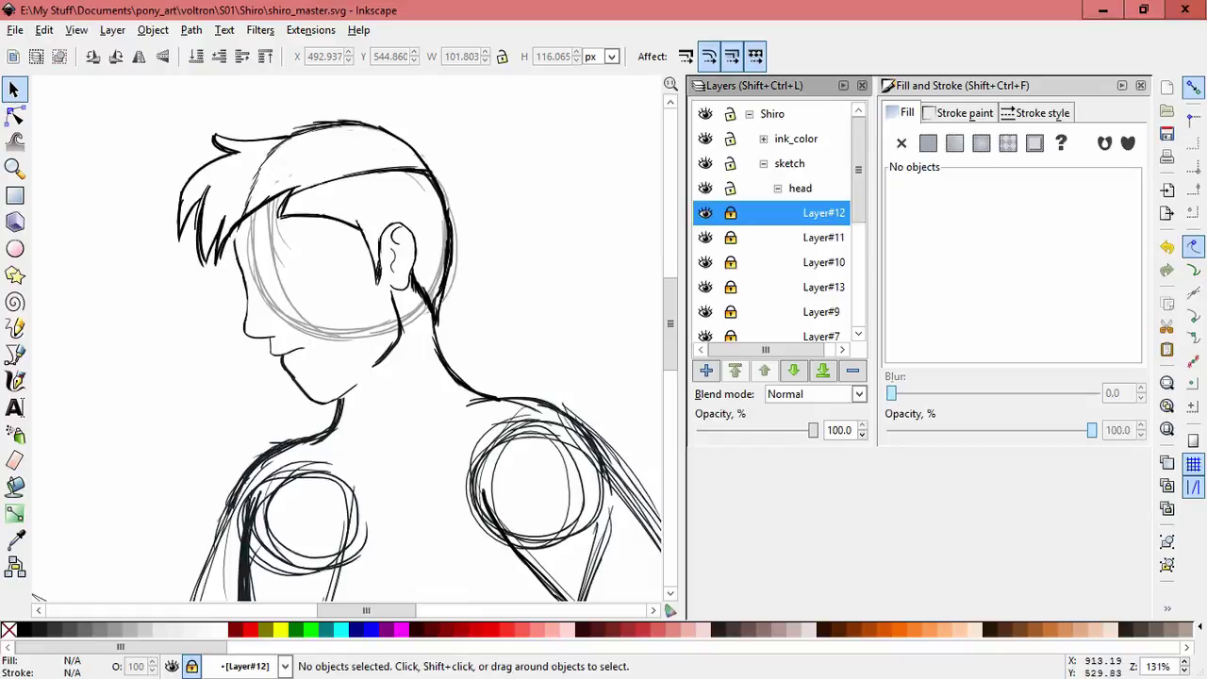
pyautogui.moveTo(226, 247)
pyautogui.mouseDown()
pyautogui.moveTo(367, 415)
pyautogui.moveTo(219, 158)
pyautogui.mouseUp()
pyautogui.moveTo(282, 363); pyautogui.dragTo(275, 355)
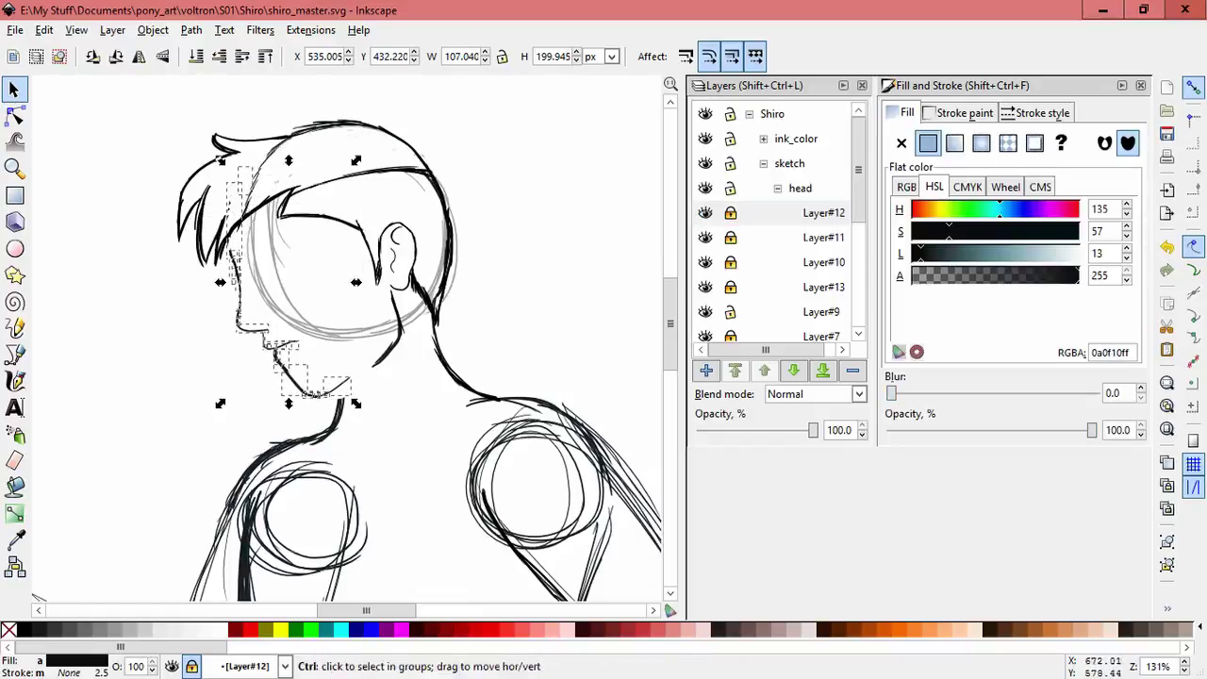
pyautogui.moveTo(393, 223); pyautogui.dragTo(395, 225)
pyautogui.click(142, 377)
pyautogui.moveTo(382, 429); pyautogui.dragTo(179, 230)
pyautogui.press('Escape')
pyautogui.moveTo(379, 375); pyautogui.dragTo(381, 373)
pyautogui.click(377, 450)
# Step: Make Layer#9 the current layer and hide the grey circle sketch on Layer#7
pyautogui.scroll(-2, 349, 339)
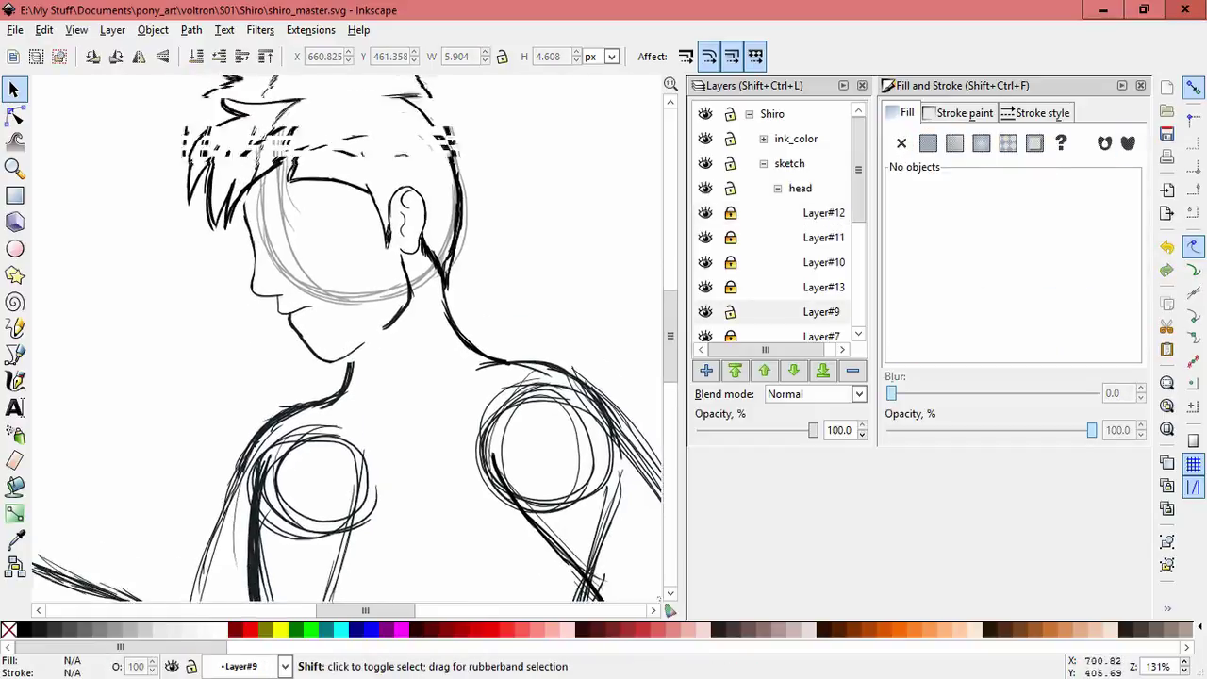
pyautogui.scroll(-5, 773, 226)
pyautogui.click(820, 148)
pyautogui.click(706, 173)
pyautogui.hscroll(-3, 347, 339)
pyautogui.scroll(-2, 347, 339)
pyautogui.scroll(2, 346, 339)
pyautogui.scroll(1, 377, 236)
pyautogui.click(333, 296)
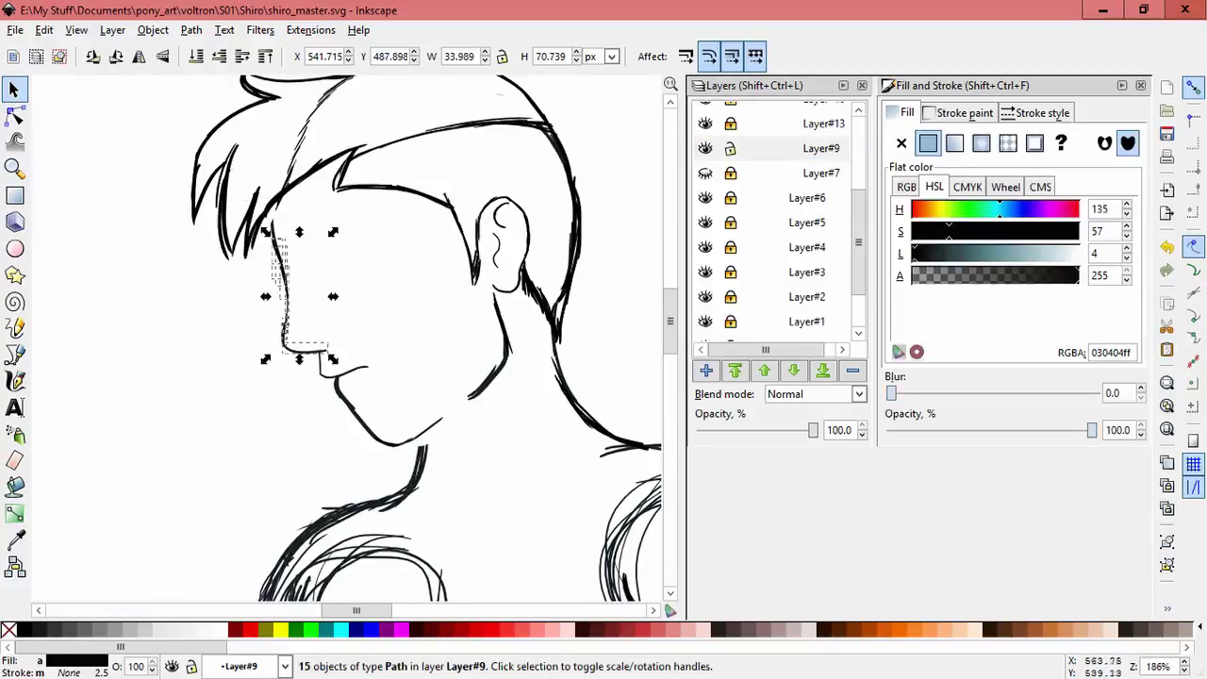
pyautogui.press('Escape')
# Step: Save the drawing and zoom out to view the whole page
pyautogui.press('5')
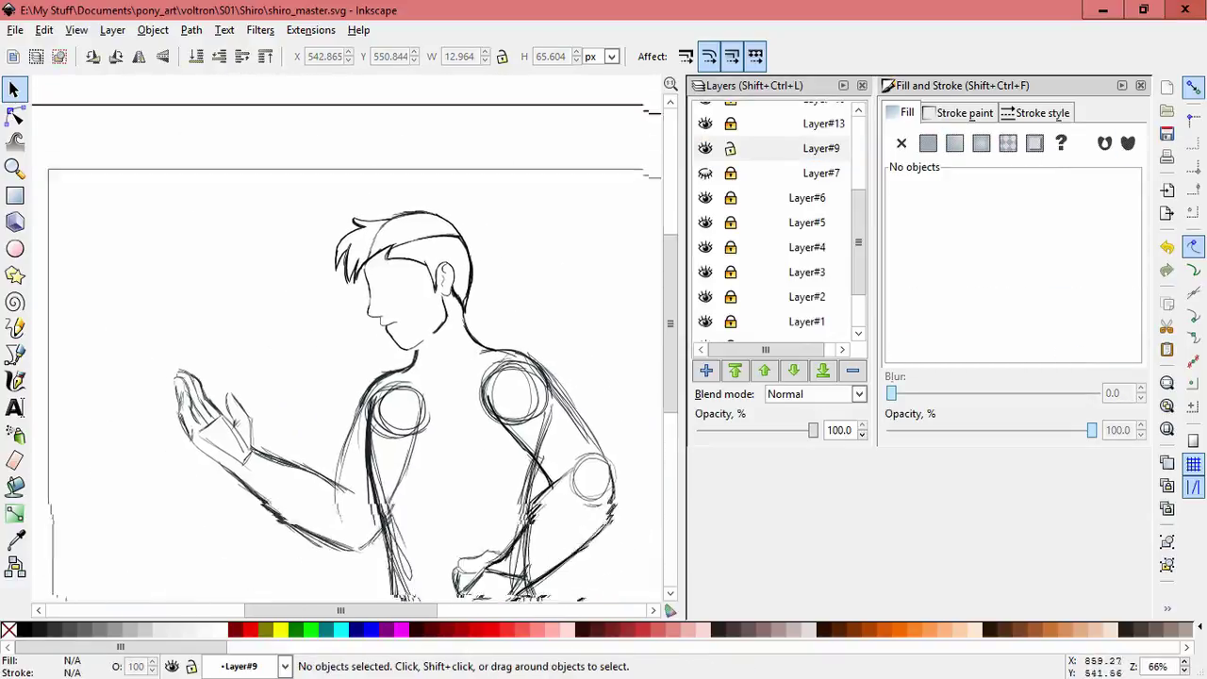
pyautogui.hotkey('ctrl', 's')
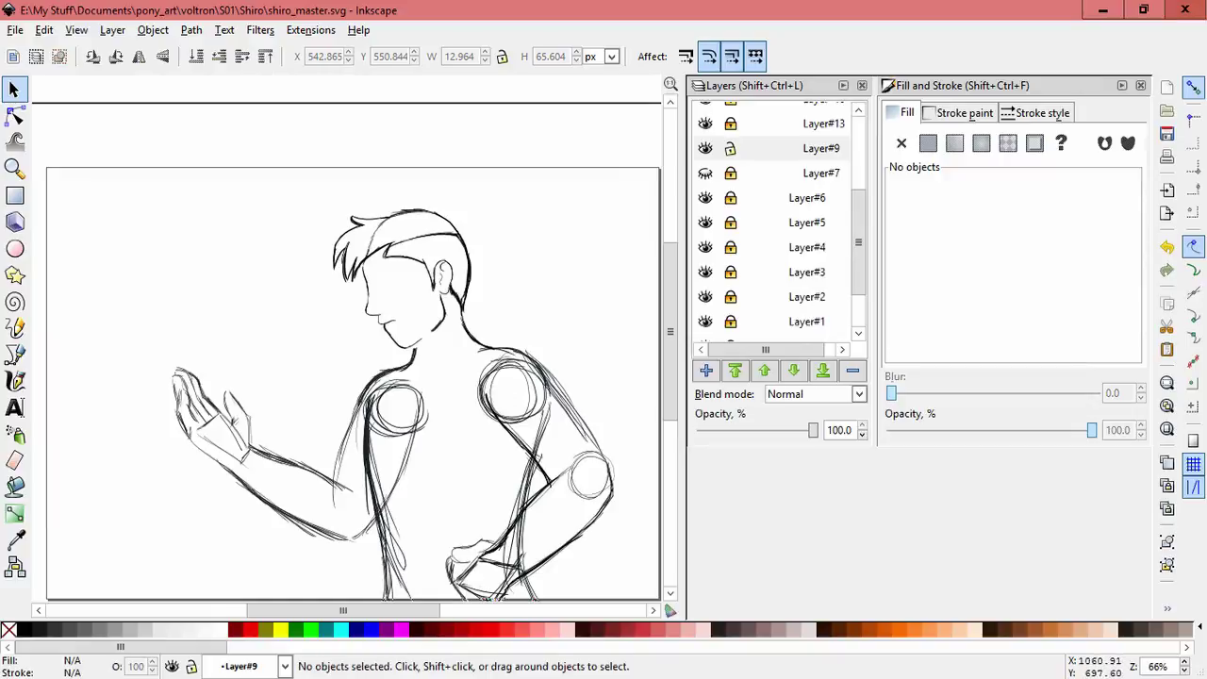
pyautogui.press('4')
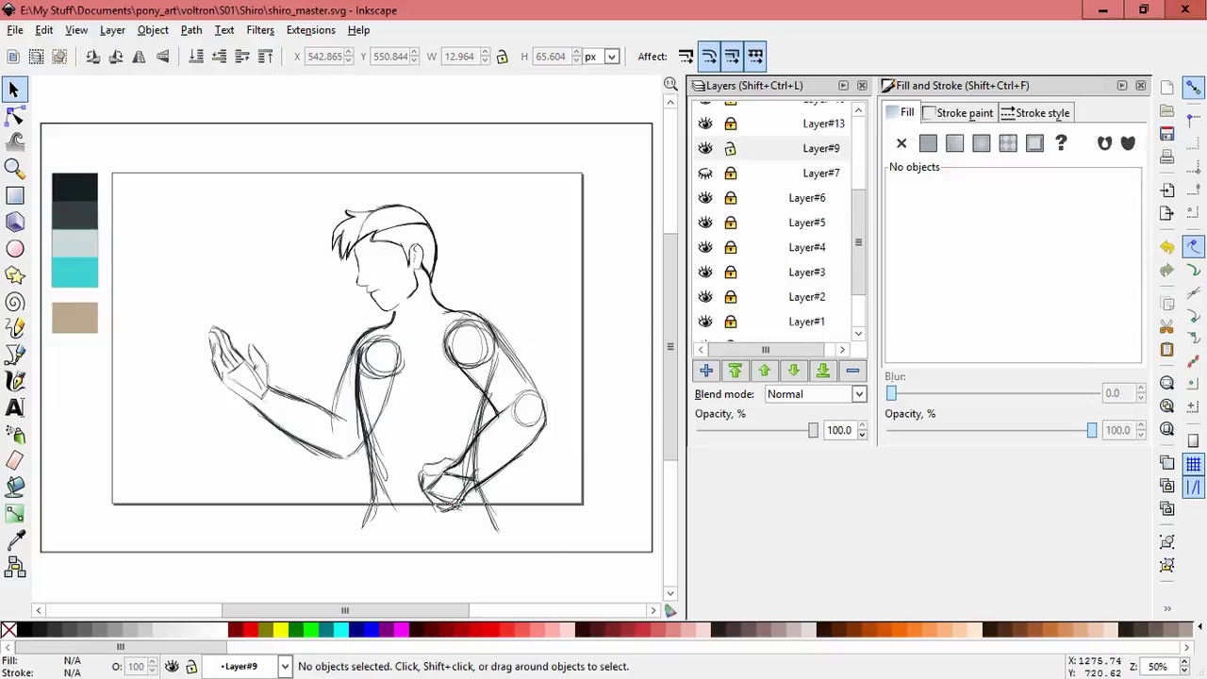
pyautogui.press('z')
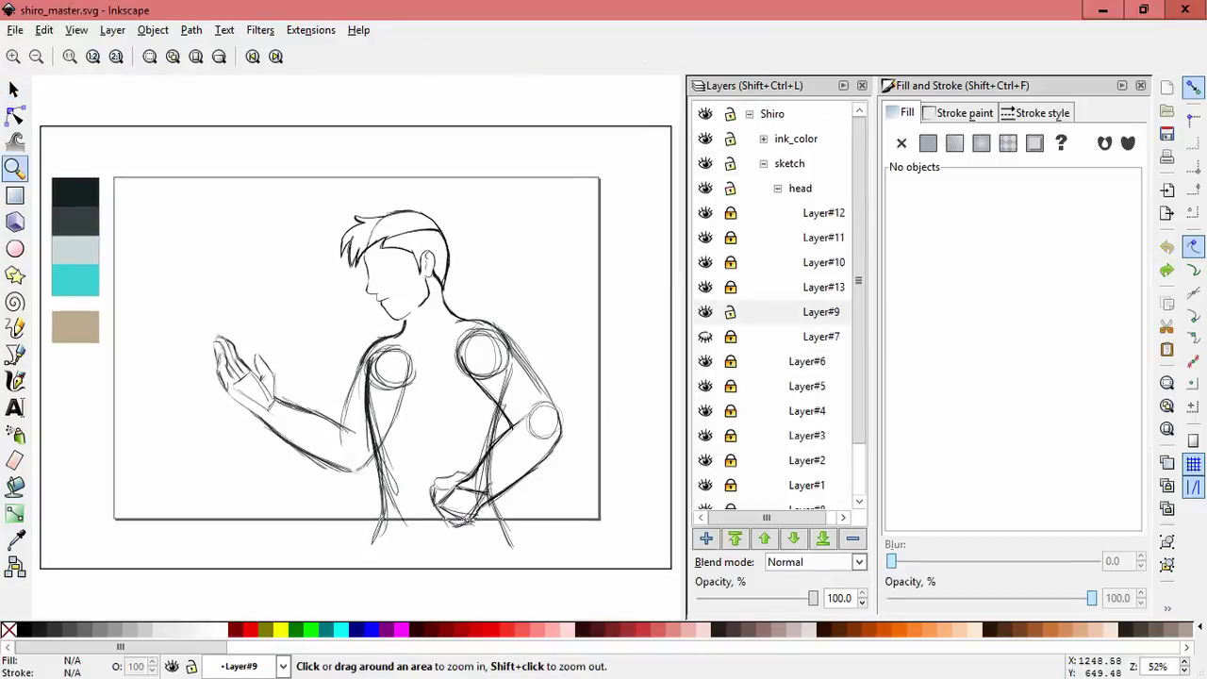
pyautogui.press('c')
pyautogui.scroll(2, 454, 278)
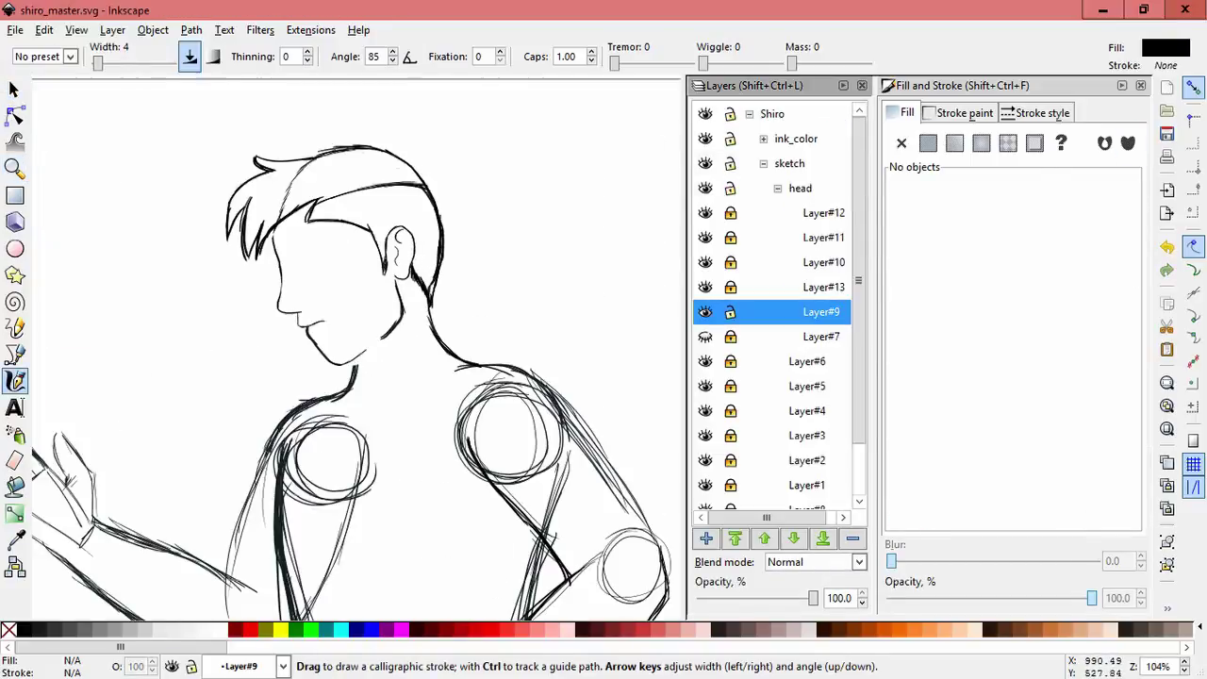
pyautogui.scroll(2, 346, 226)
pyautogui.scroll(2, 230, 374)
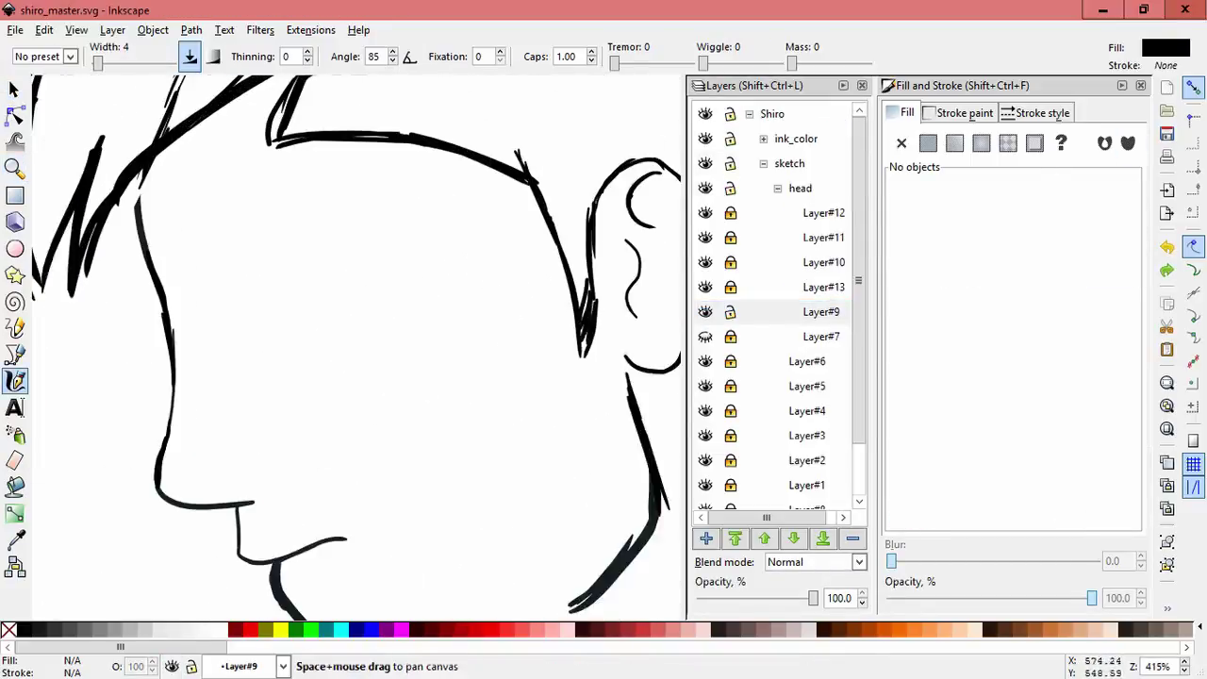
# Step: Add a short calligraphy stroke on the forehead of the profile
pyautogui.press('Escape')
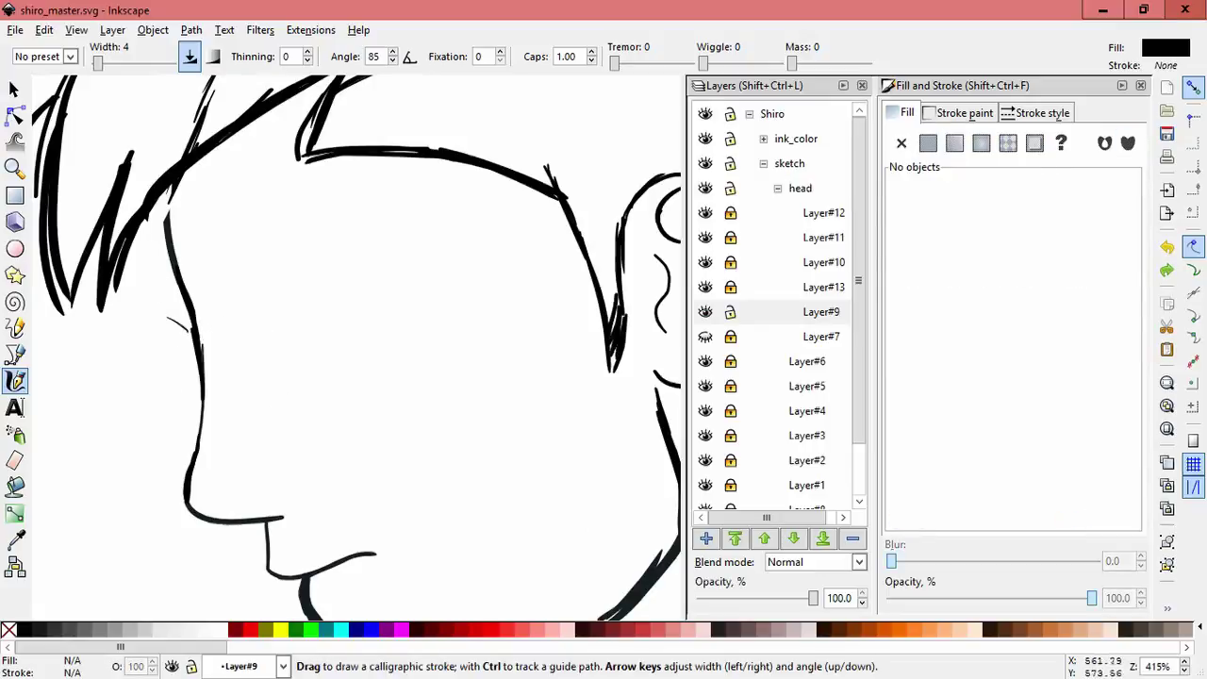
pyautogui.press('s')
pyautogui.click(181, 283)
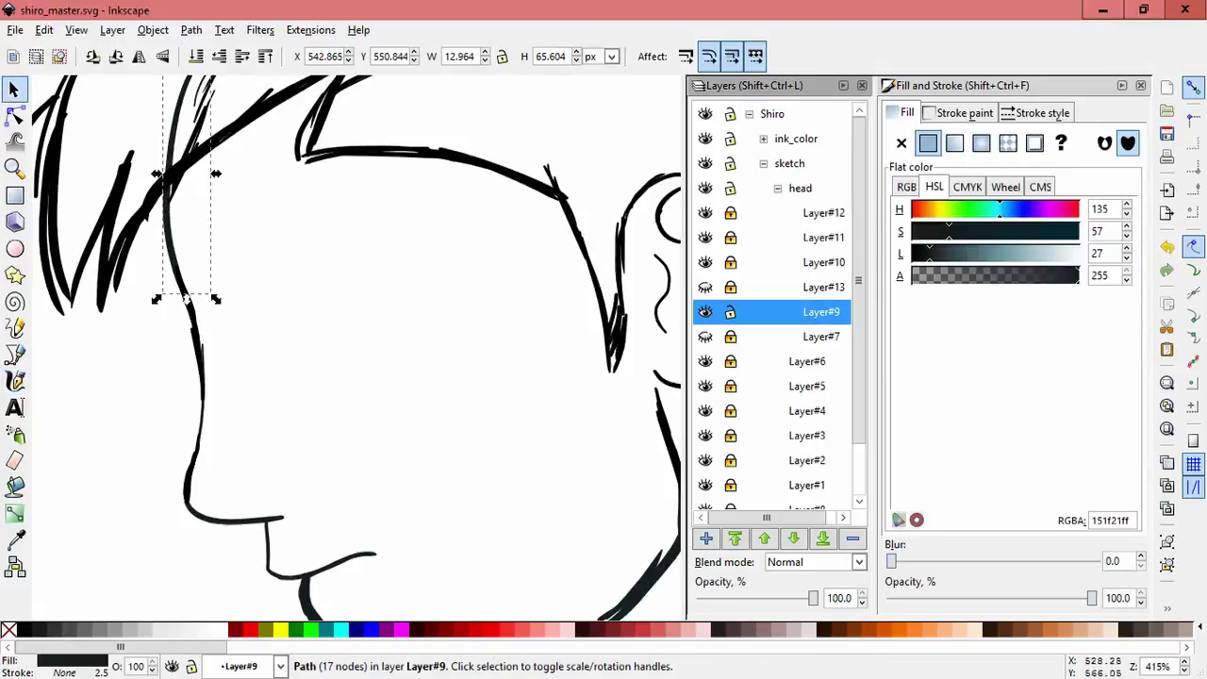
pyautogui.press('c')
pyautogui.press('Escape')
pyautogui.moveTo(154, 259); pyautogui.dragTo(148, 234)
# Step: Cycle through the small strokes in Layer#9 to check each one
pyautogui.press('s')
pyautogui.press('Tab')
pyautogui.press('Tab')
pyautogui.press('Tab')
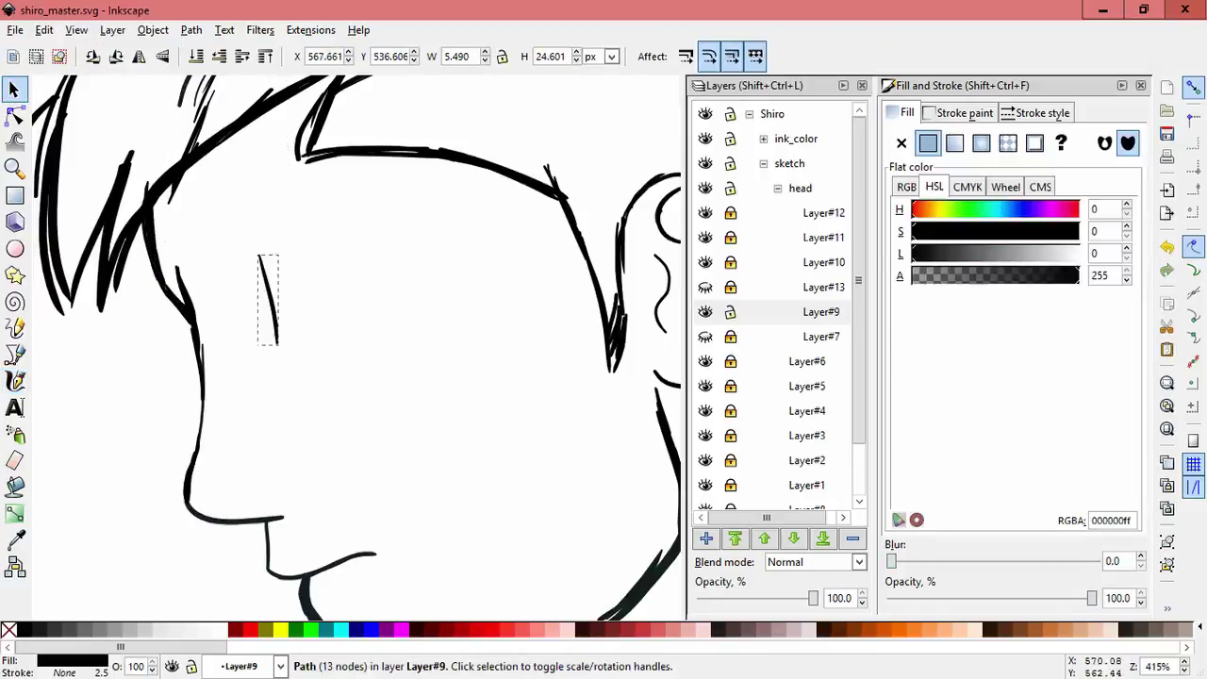
pyautogui.press('Escape')
pyautogui.press('c')
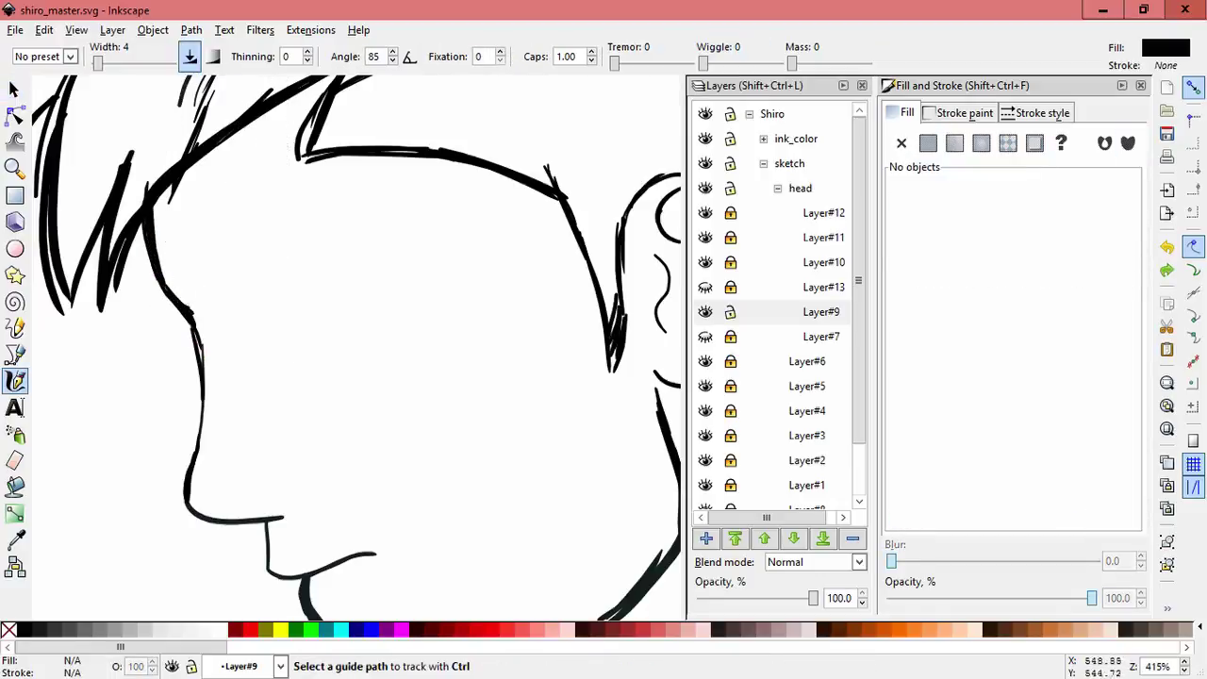
pyautogui.scroll(3, 121, 356)
pyautogui.press('s')
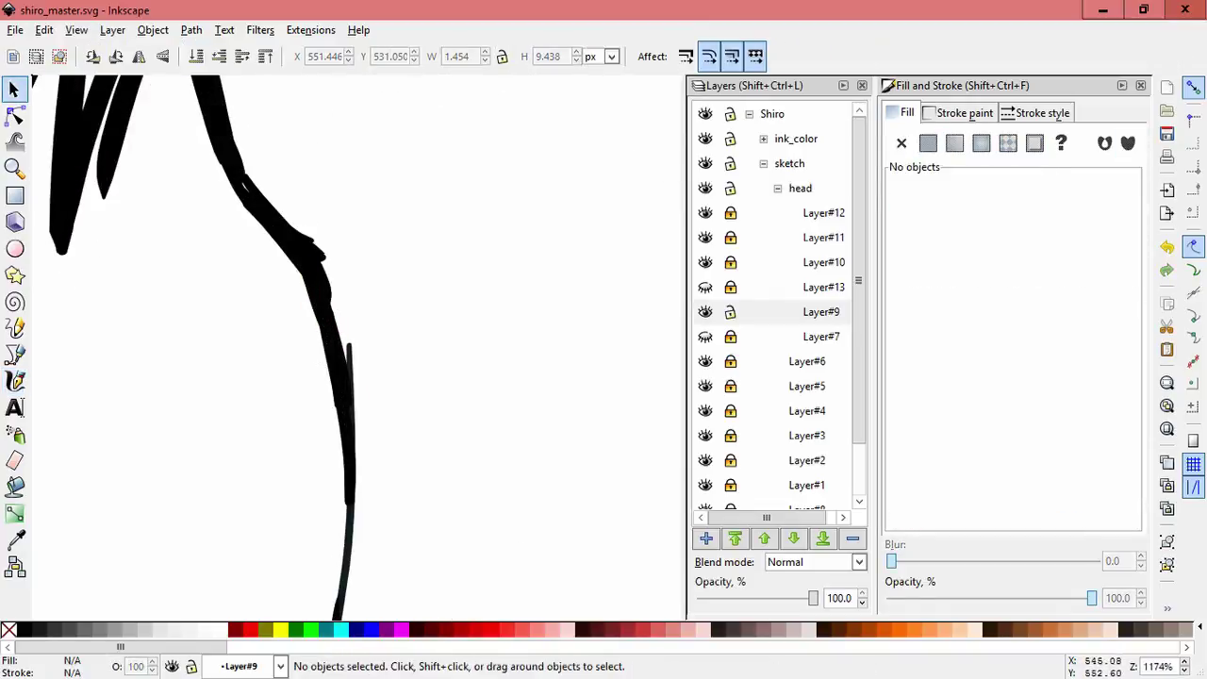
pyautogui.press('Tab')
pyautogui.press('Tab')
pyautogui.press('Escape')
pyautogui.scroll(-5, 359, 349)
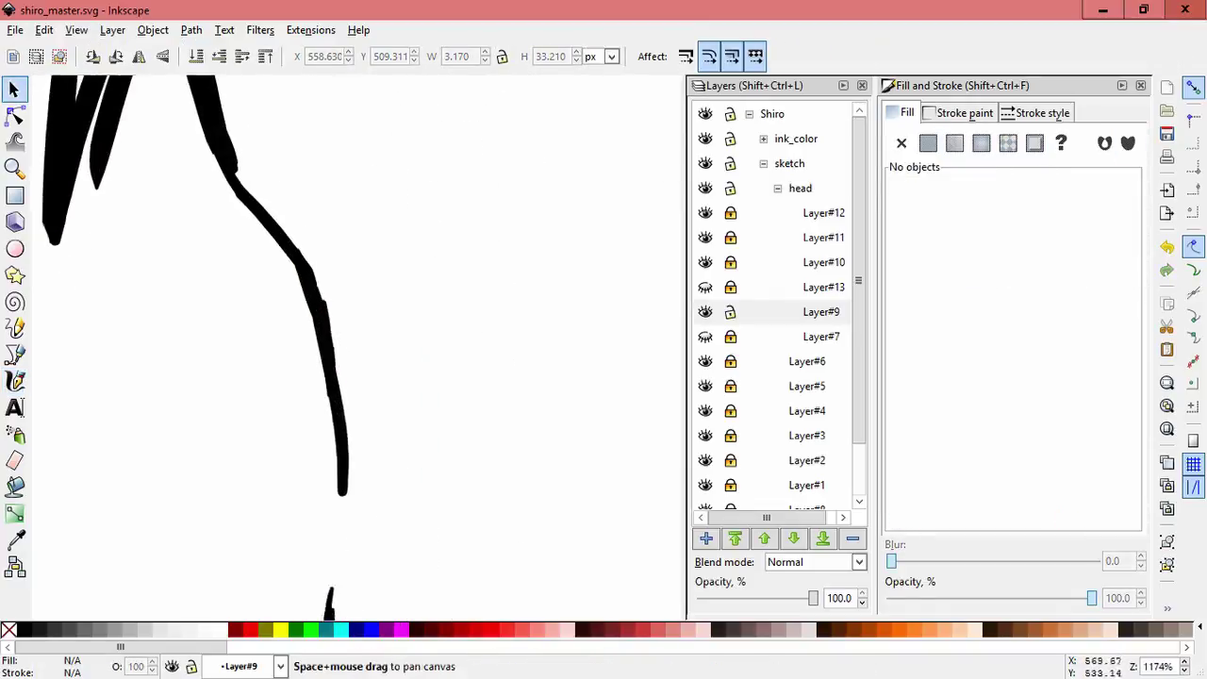
pyautogui.press('c')
pyautogui.scroll(-1, 419, 413)
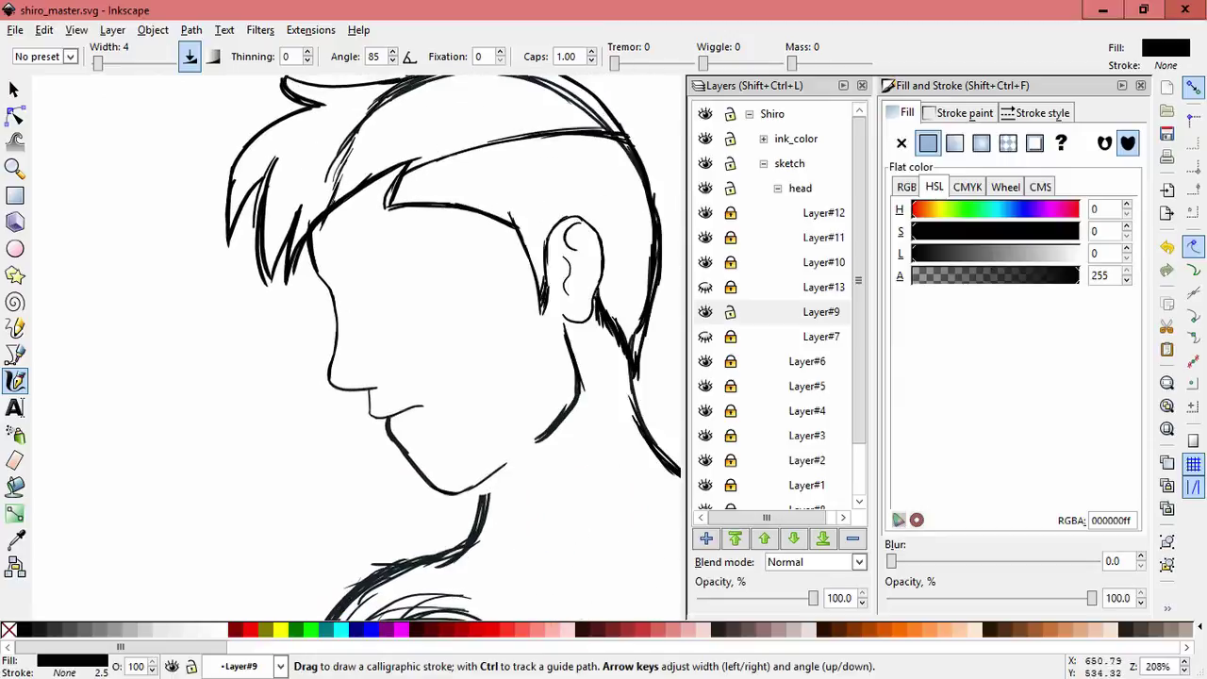
pyautogui.press('s')
pyautogui.press('Tab')
pyautogui.press('Escape')
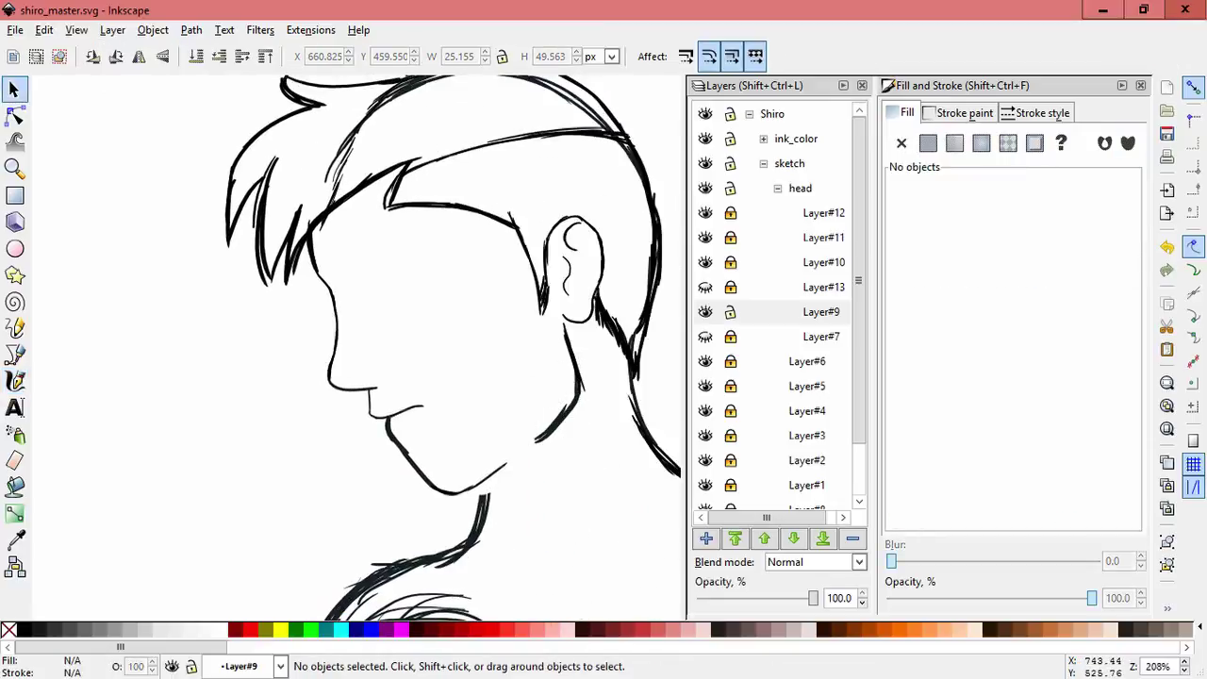
# Step: Delete and restore the ear and neck strokes, then shift them slightly down
pyautogui.hotkey('ctrl', 'a')
pyautogui.press('Delete')
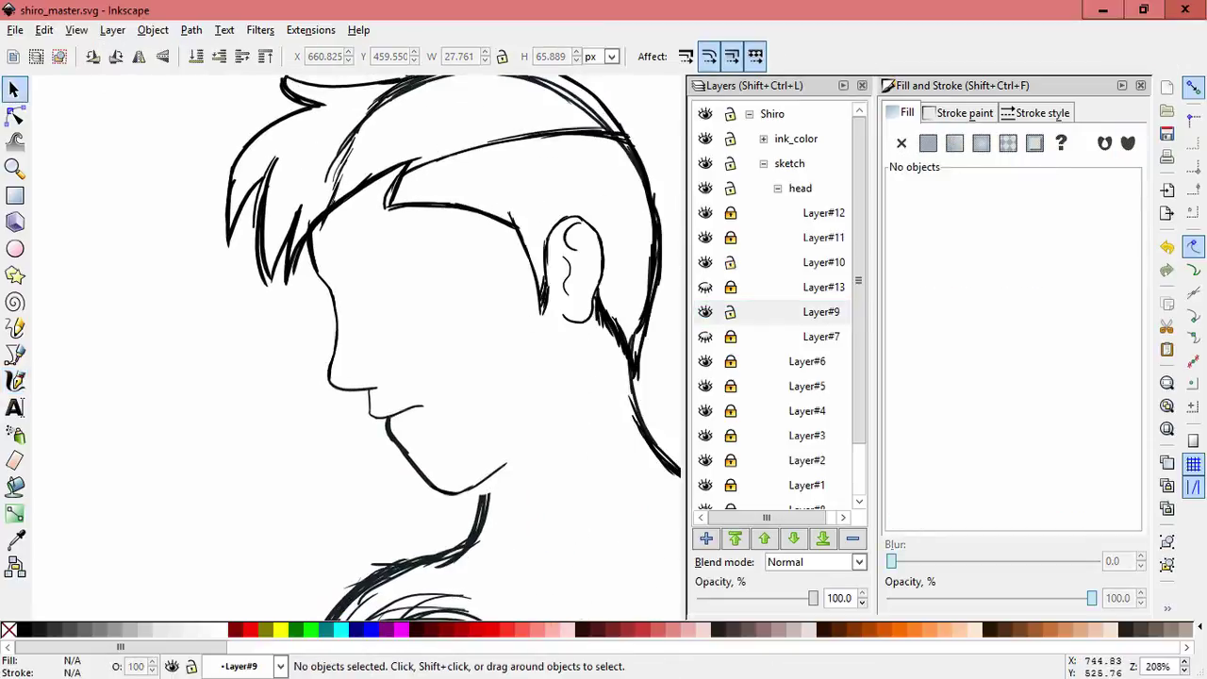
pyautogui.click(43, 29)
pyautogui.click(68, 51)
pyautogui.moveTo(565, 377); pyautogui.dragTo(576, 386)
pyautogui.press('Escape')
pyautogui.hotkey('ctrl', 'a')
pyautogui.click(568, 498)
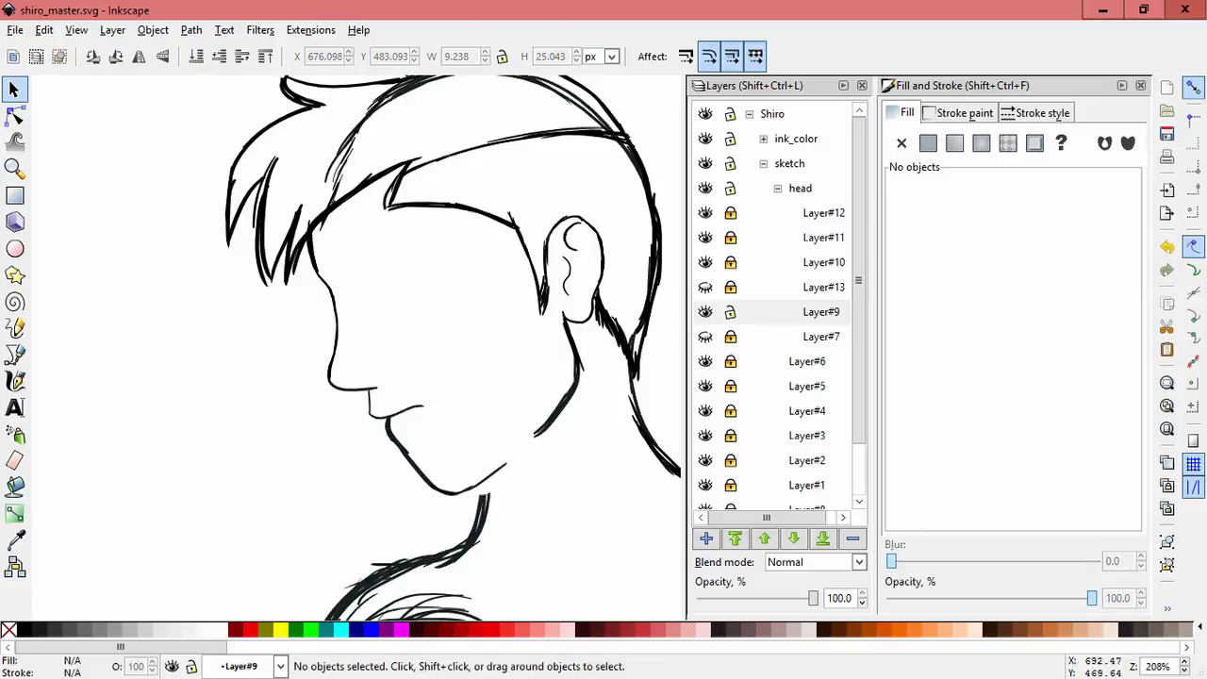
# Step: Try skewing the 27 face strokes and tilting the whole head, cancelling both
pyautogui.moveTo(311, 367); pyautogui.dragTo(288, 212)
pyautogui.click(334, 301)
pyautogui.moveTo(330, 400); pyautogui.dragTo(353, 400)
pyautogui.press('Escape')
pyautogui.scroll(-2, 434, 184)
pyautogui.moveTo(245, 81); pyautogui.dragTo(577, 342)
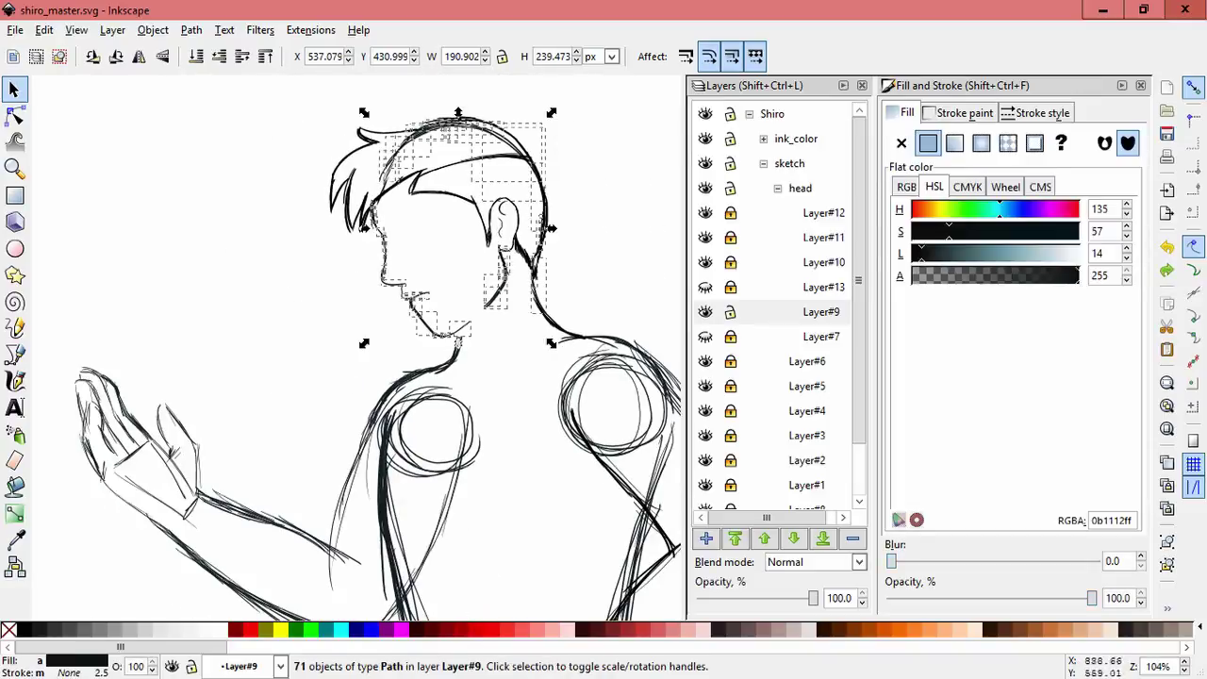
pyautogui.hotkey('ctrl', 'alt', 'a')
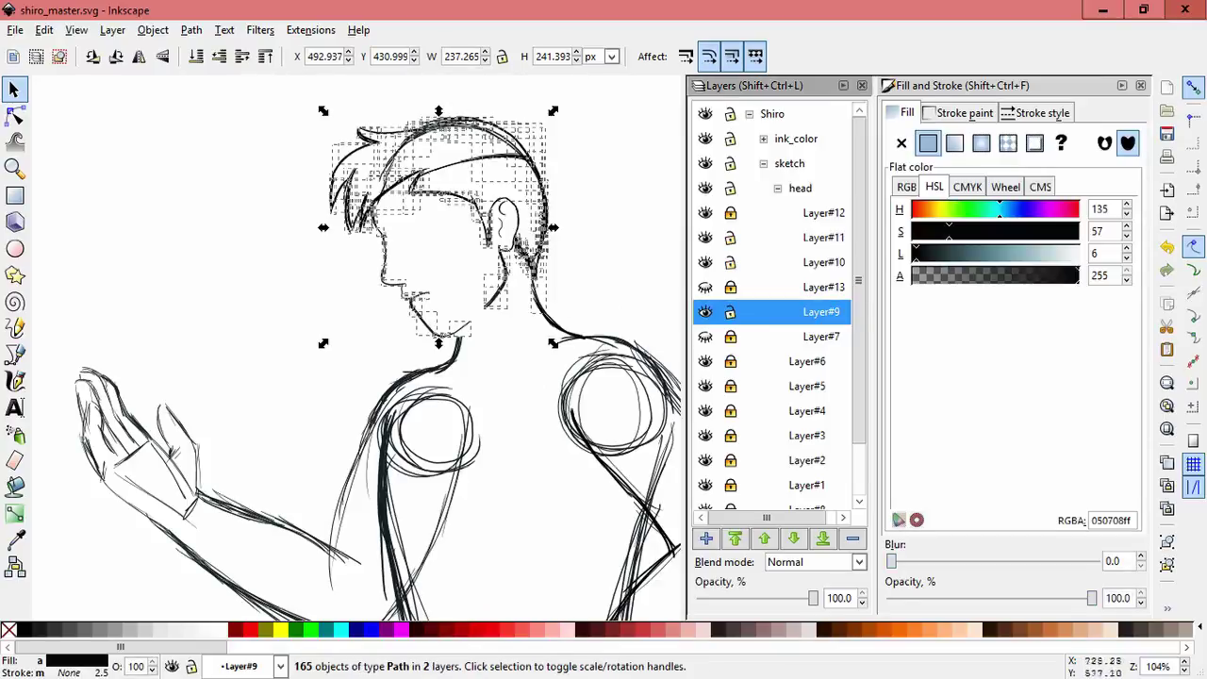
pyautogui.moveTo(553, 112); pyautogui.dragTo(558, 120)
pyautogui.press('Escape')
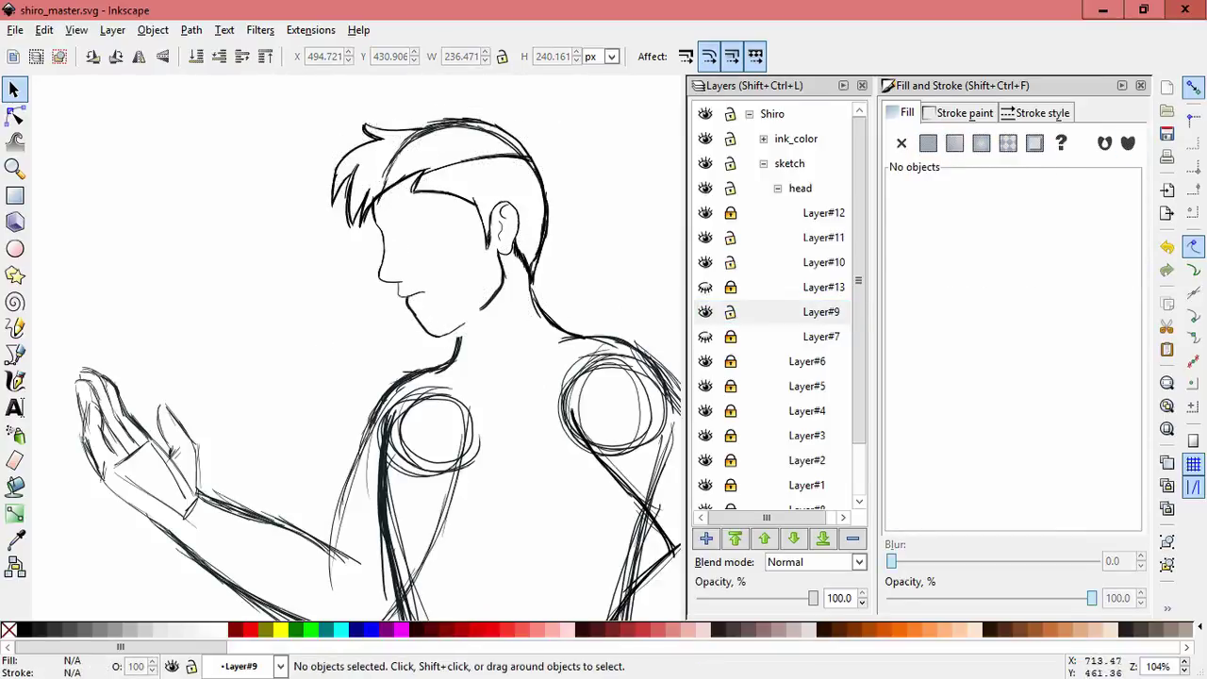
# Step: Zoom in on the small stroke near the neck to inspect it
pyautogui.click(573, 274)
pyautogui.press('z')
pyautogui.click(573, 274)
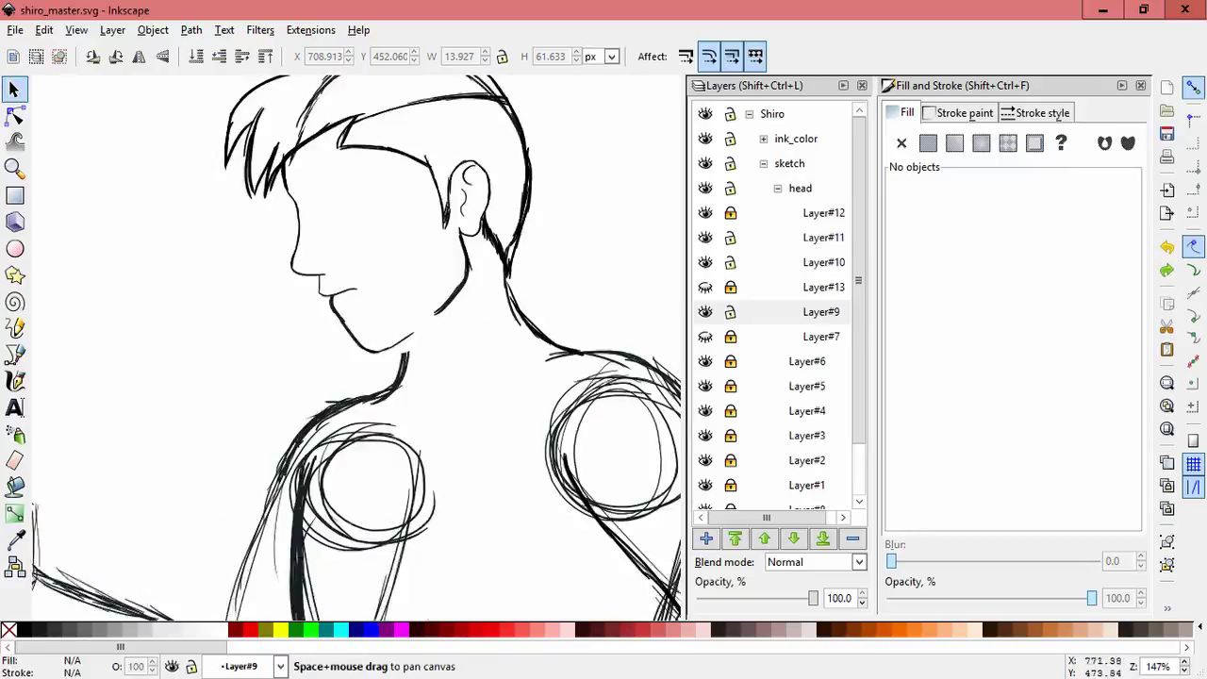
pyautogui.click(573, 274)
pyautogui.press('s')
pyautogui.press('Escape')
pyautogui.scroll(-5, 377, 348)
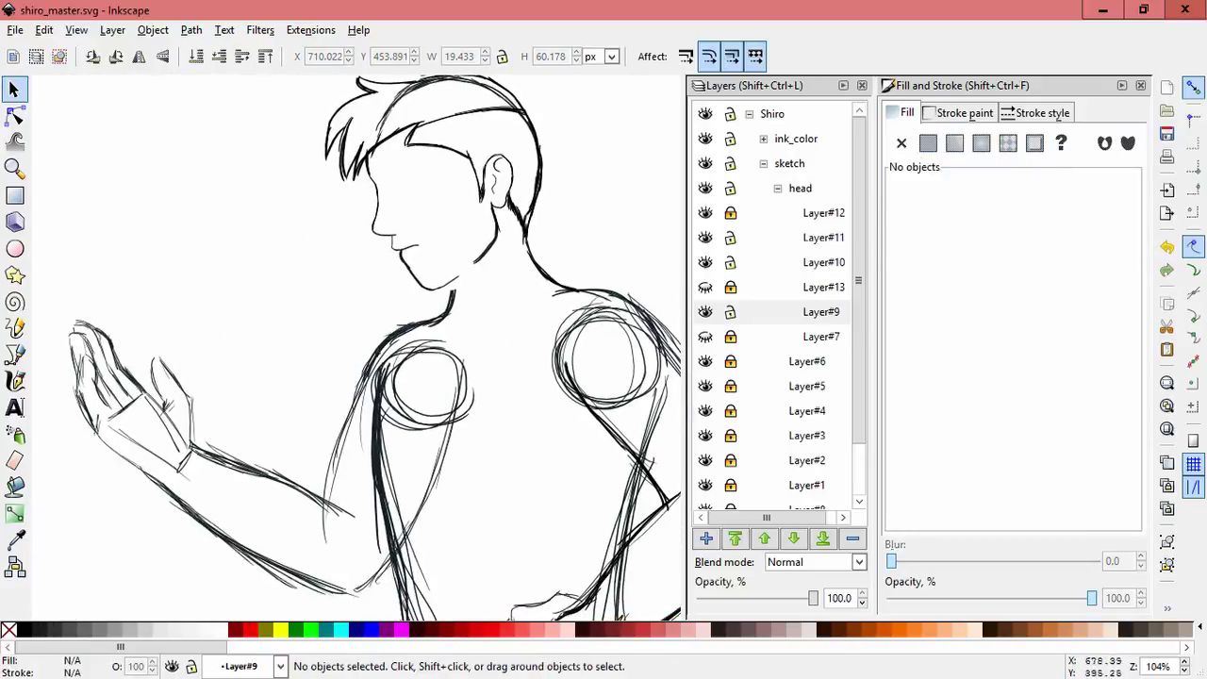
pyautogui.scroll(2, 506, 218)
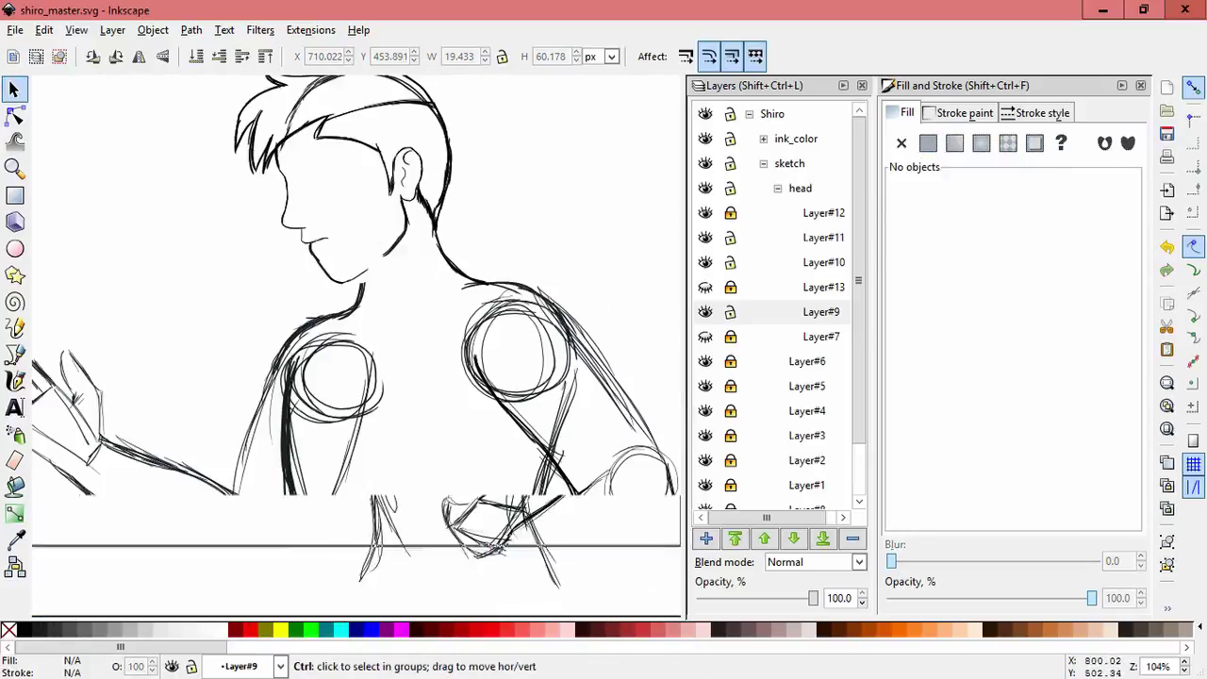
# Step: Flatten the hair outline in Layer#13 slightly by raising its bottom edge
pyautogui.click(820, 286)
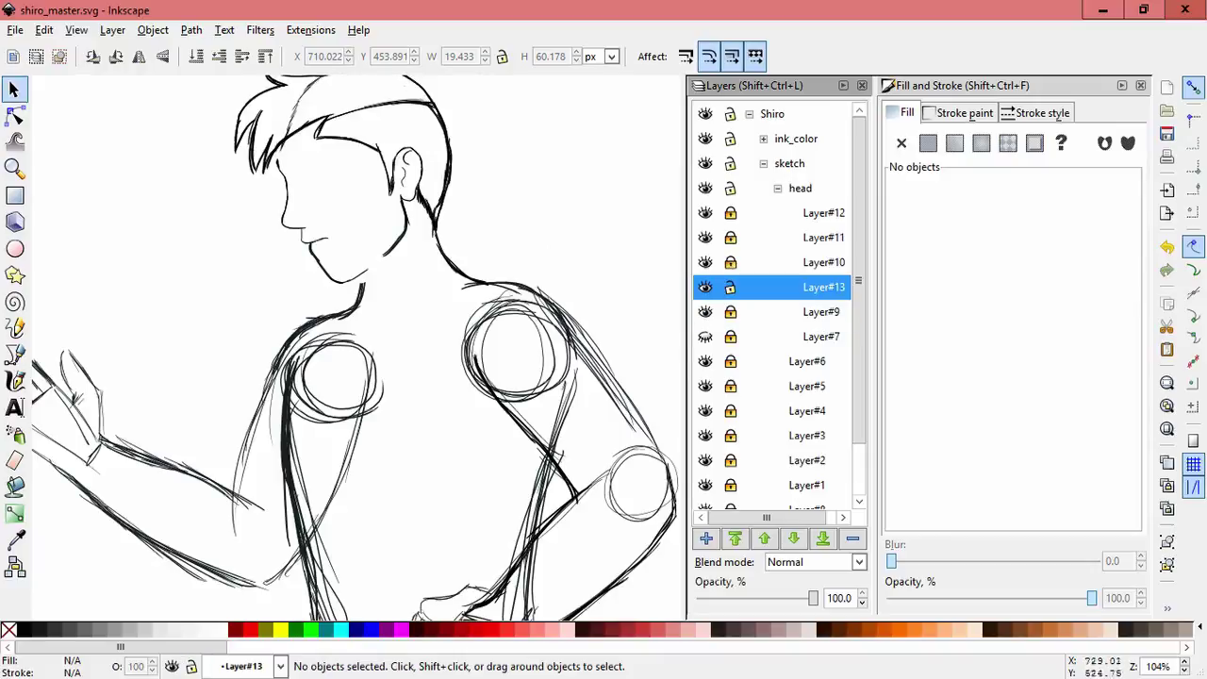
pyautogui.click(287, 165)
pyautogui.press('3')
pyautogui.moveTo(480, 332); pyautogui.dragTo(481, 321)
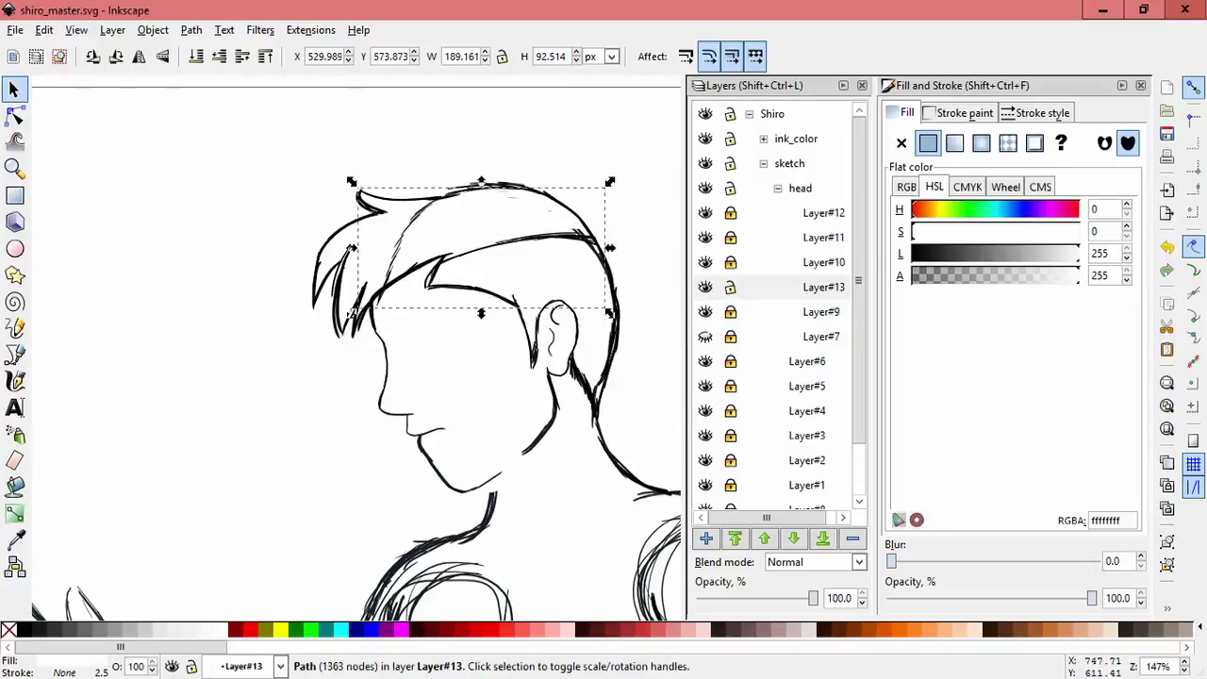
pyautogui.press('Escape')
# Step: Save the drawing and add a new Layer#14 above Layer#12
pyautogui.hotkey('ctrl', 's')
pyautogui.hotkey('shift', 'ctrl', 'n')
pyautogui.press('Return')
# Step: Draw the eye's lower line and upper eyelid strokes with the calligraphy pen
pyautogui.press('c')
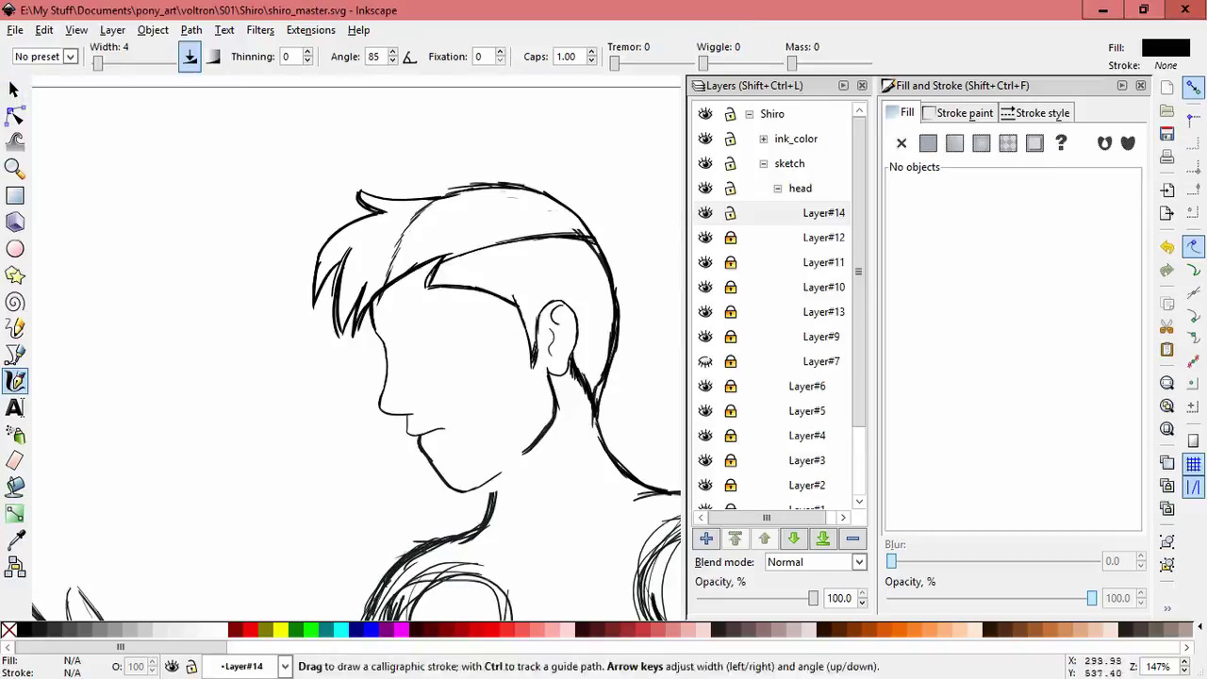
pyautogui.scroll(3, 436, 371)
pyautogui.moveTo(436, 372); pyautogui.dragTo(438, 386)
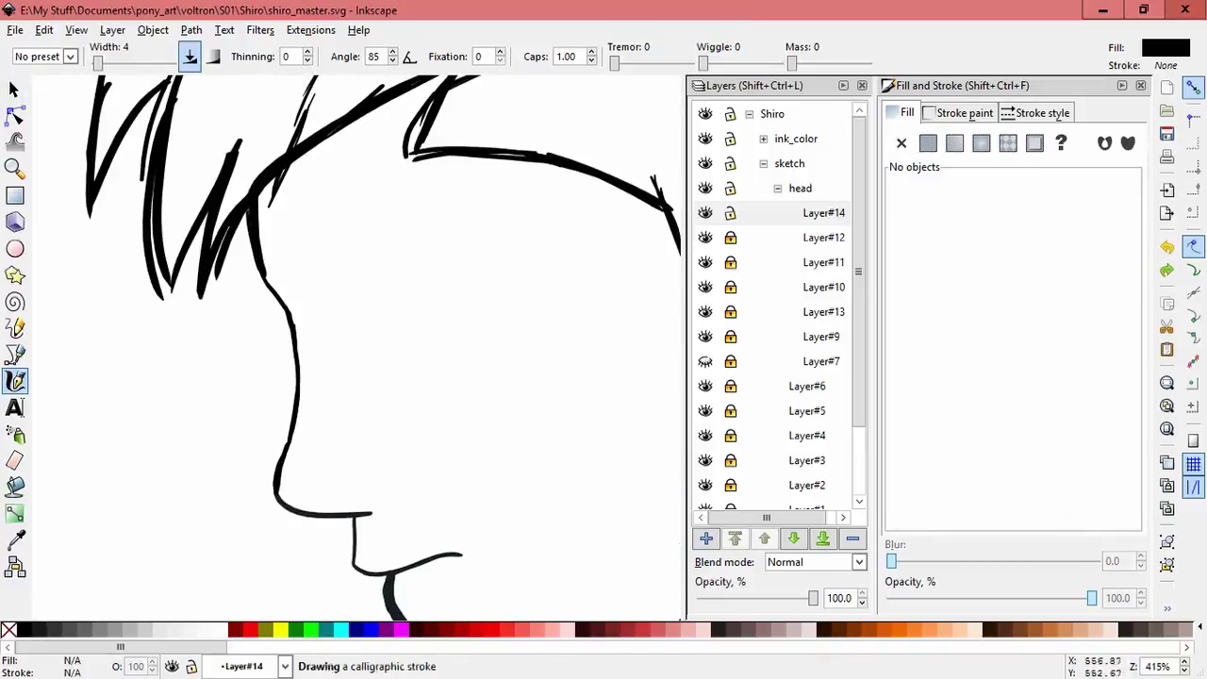
pyautogui.moveTo(320, 292); pyautogui.dragTo(351, 332)
pyautogui.moveTo(344, 277); pyautogui.dragTo(313, 300)
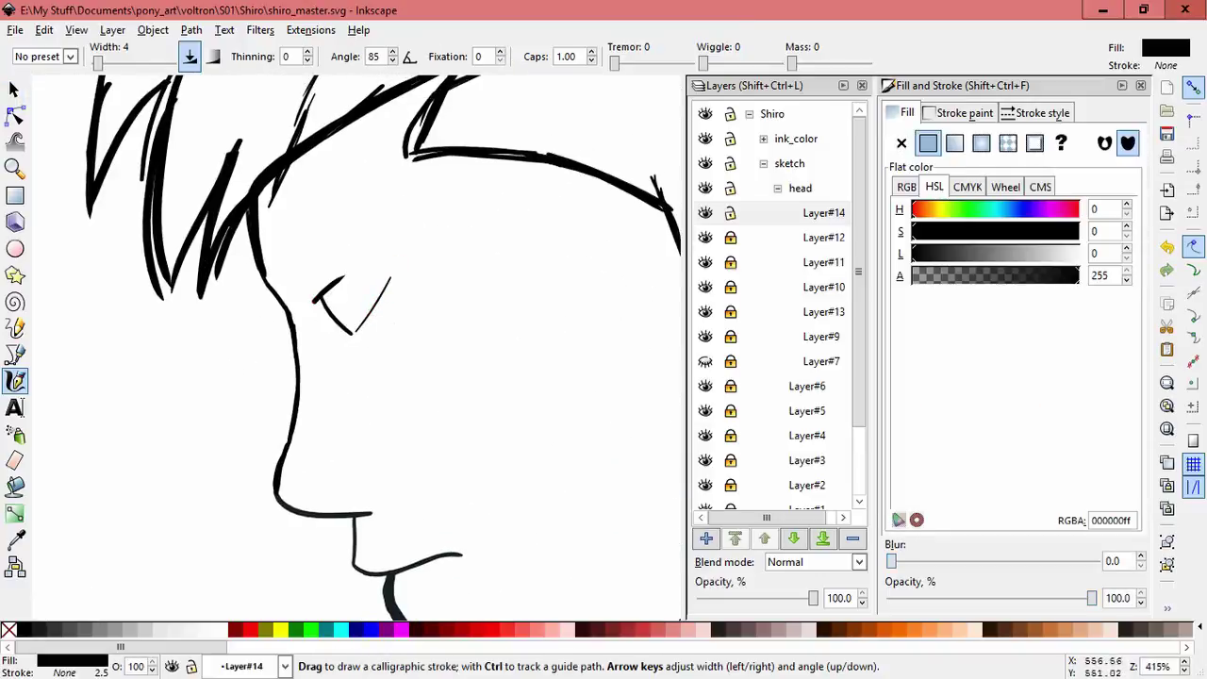
pyautogui.moveTo(388, 258); pyautogui.dragTo(407, 238)
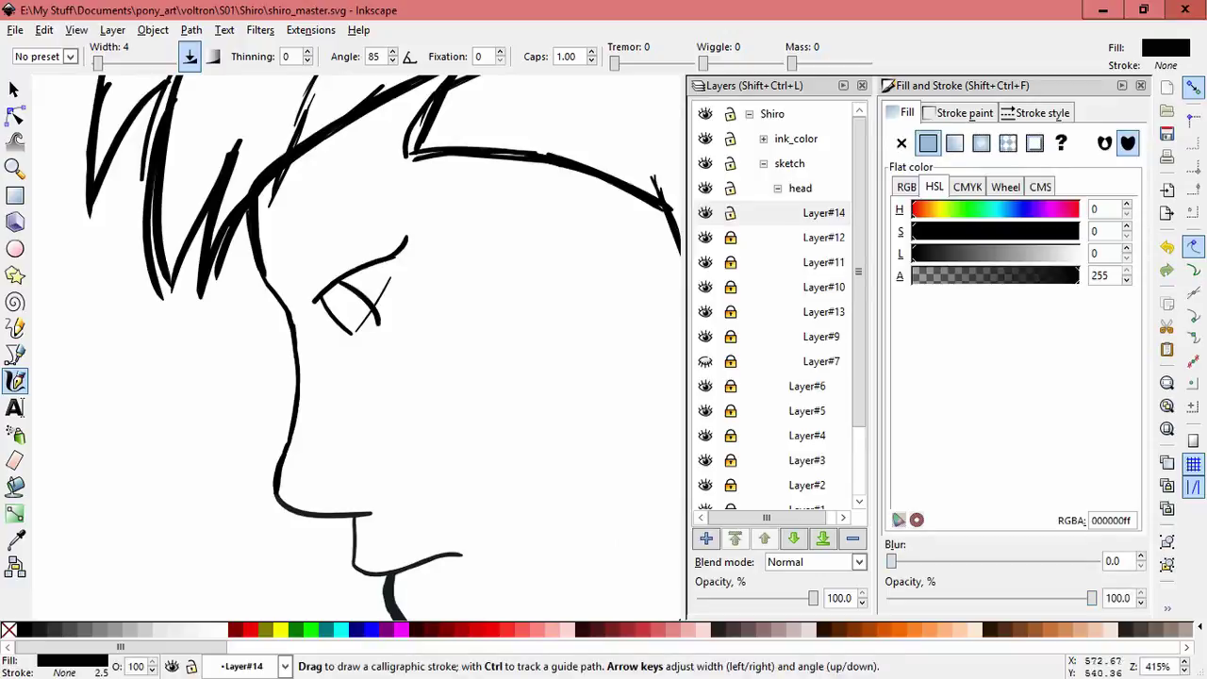
# Step: Group the five eye strokes and nudge the group slightly right and down
pyautogui.press('Escape')
pyautogui.press('s')
pyautogui.hotkey('ctrl', 'a')
pyautogui.hotkey('ctrl', 'g')
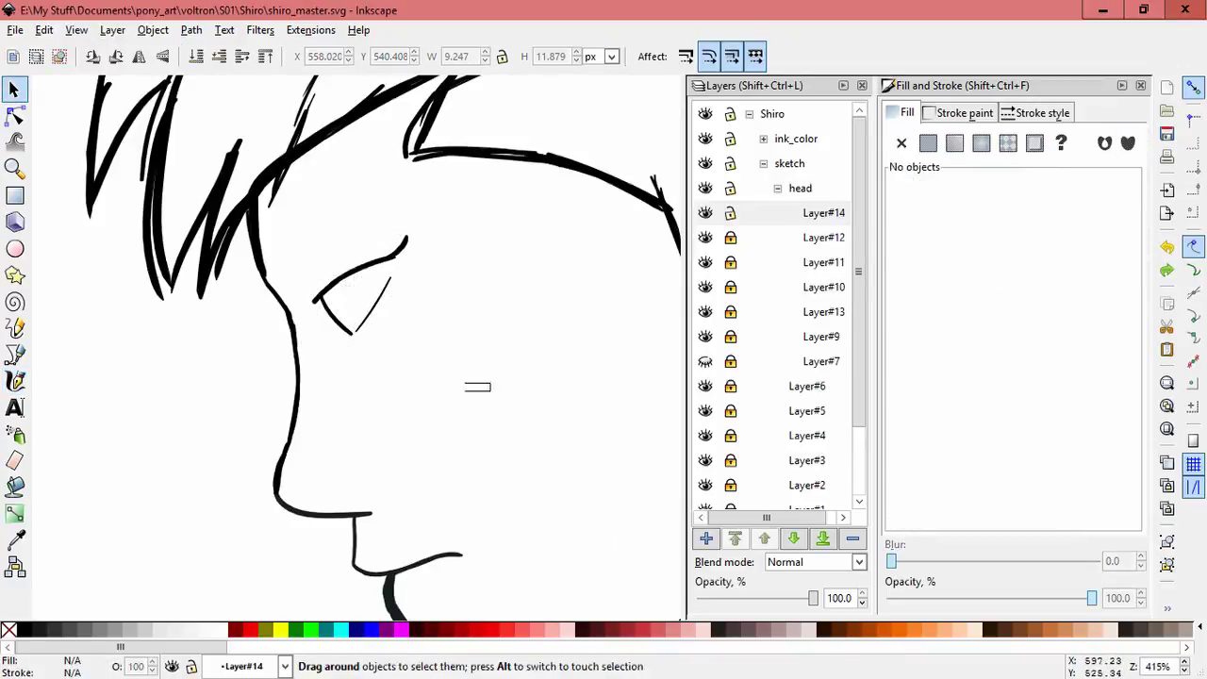
pyautogui.moveTo(372, 304); pyautogui.dragTo(383, 304)
pyautogui.scroll(-3, 551, 371)
pyautogui.scroll(-1, 361, 132)
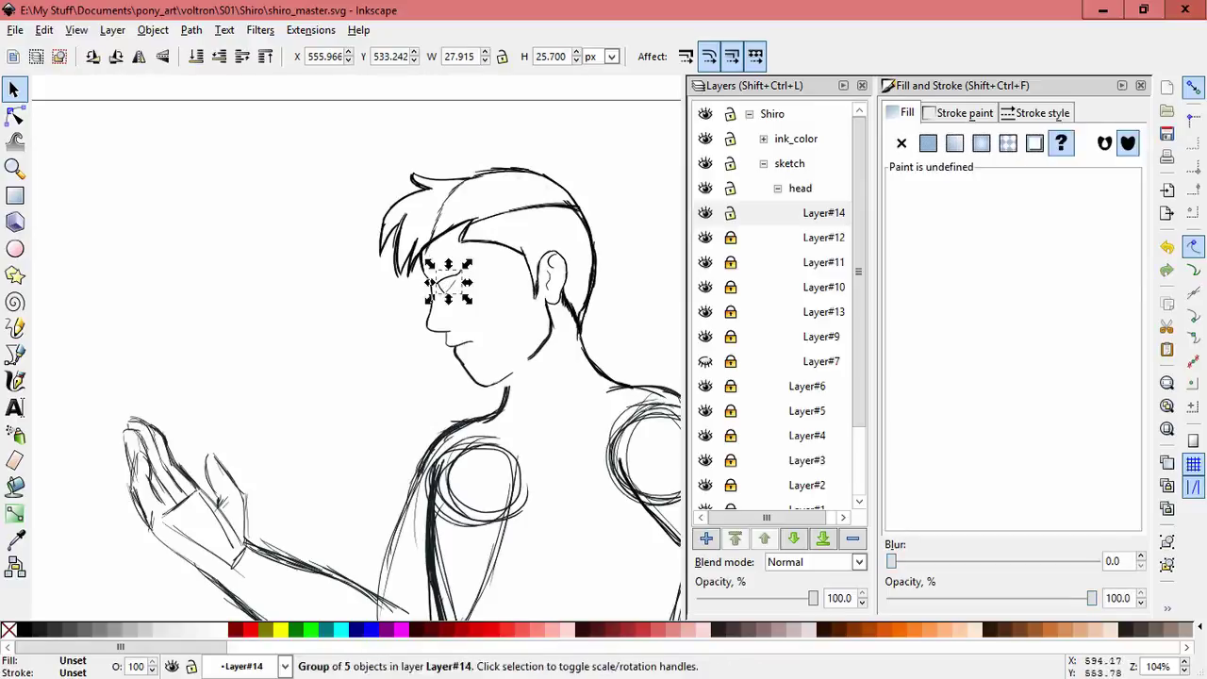
pyautogui.moveTo(469, 274); pyautogui.dragTo(475, 276)
pyautogui.press('Escape')
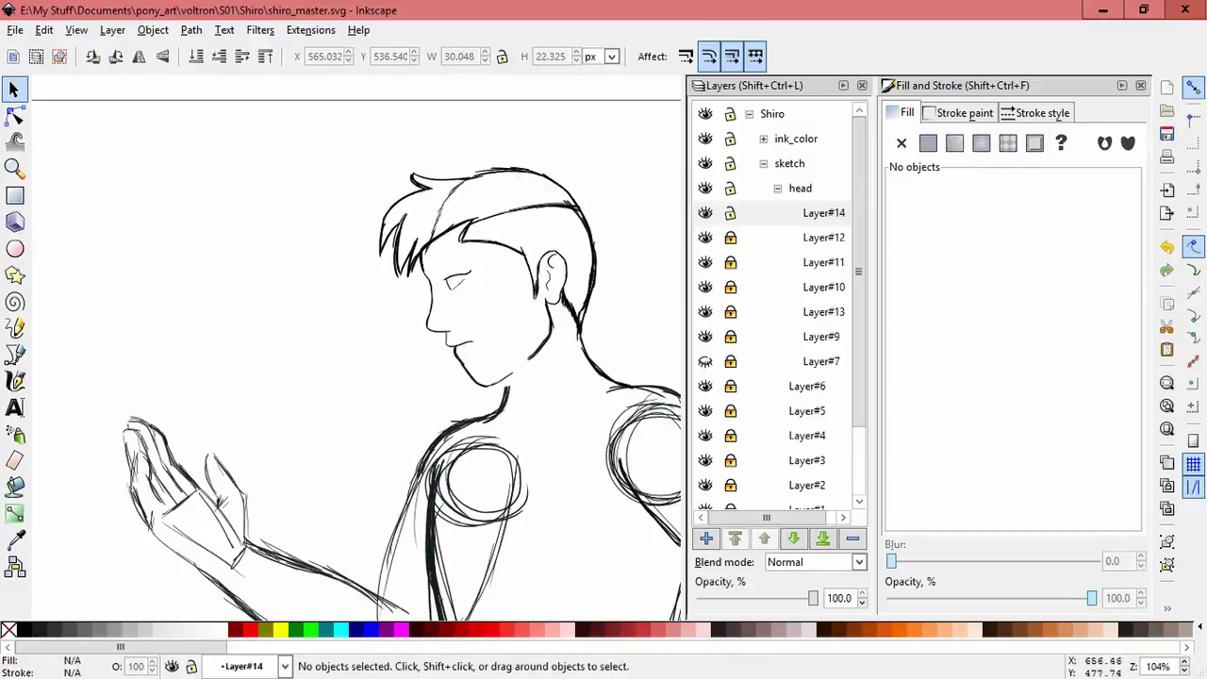
# Step: Draw the brow above the eye, then group and shift the eyelid strokes
pyautogui.scroll(4, 488, 279)
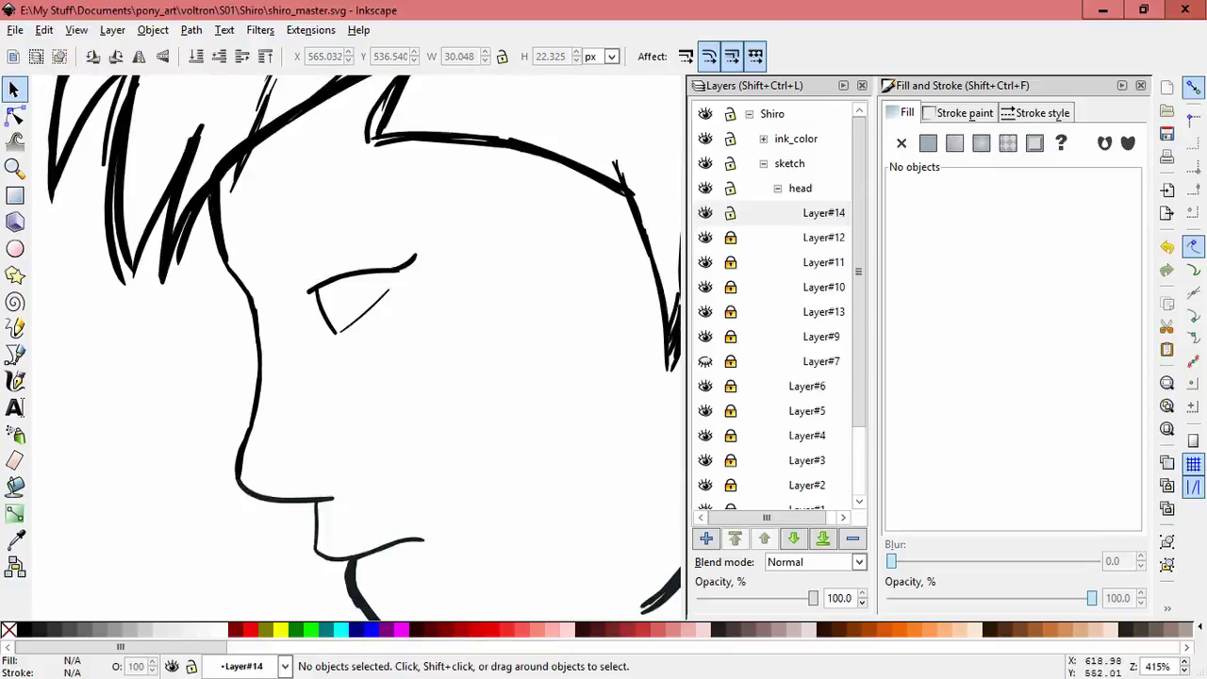
pyautogui.press('c')
pyautogui.moveTo(243, 271)
pyautogui.mouseDown()
pyautogui.moveTo(293, 289)
pyautogui.moveTo(358, 209)
pyautogui.moveTo(479, 223)
pyautogui.mouseUp()
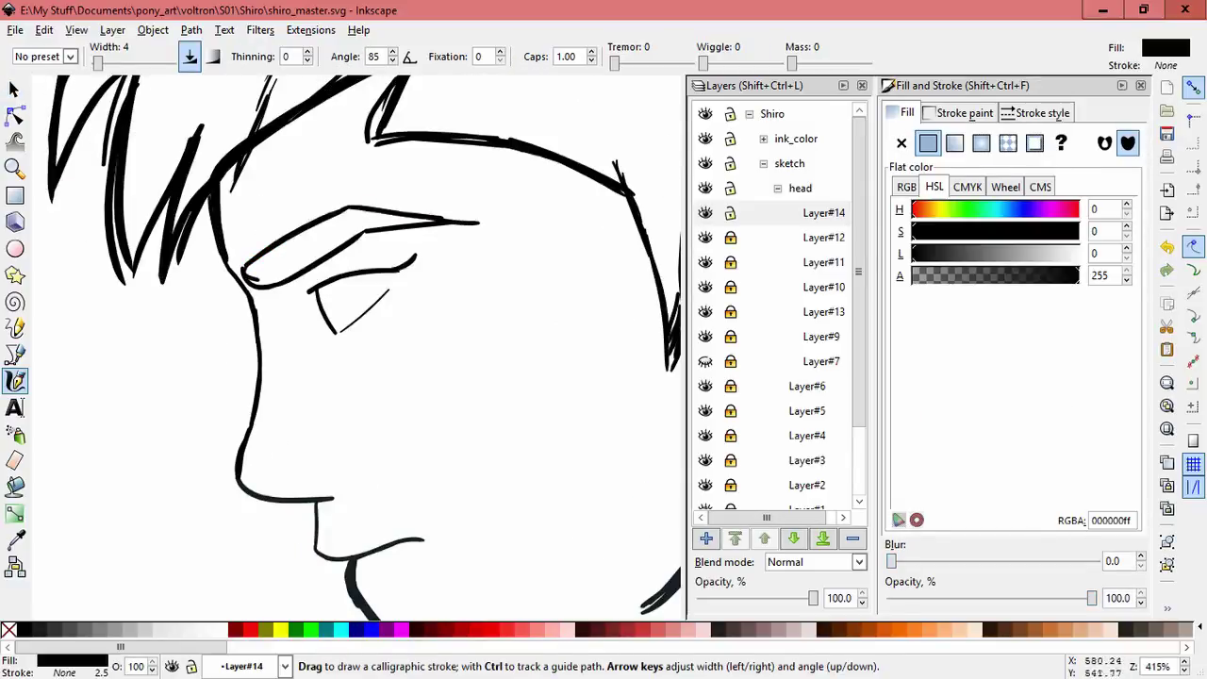
pyautogui.press('s')
pyautogui.keyDown('shift'); pyautogui.click(242, 271); pyautogui.keyUp('shift')
pyautogui.hotkey('ctrl', 'g')
pyautogui.moveTo(242, 272)
pyautogui.mouseDown()
pyautogui.moveTo(247, 256)
pyautogui.moveTo(306, 285)
pyautogui.mouseUp()
pyautogui.press('Escape')
# Step: Add Layer#15 and ink the dark iris inside the eye, plus a short lip stroke
pyautogui.hotkey('ctrl', 'shift', 'n')
pyautogui.press('Return')
pyautogui.press('c')
pyautogui.scroll(2, 402, 336)
pyautogui.hotkey('ctrl', 'z')
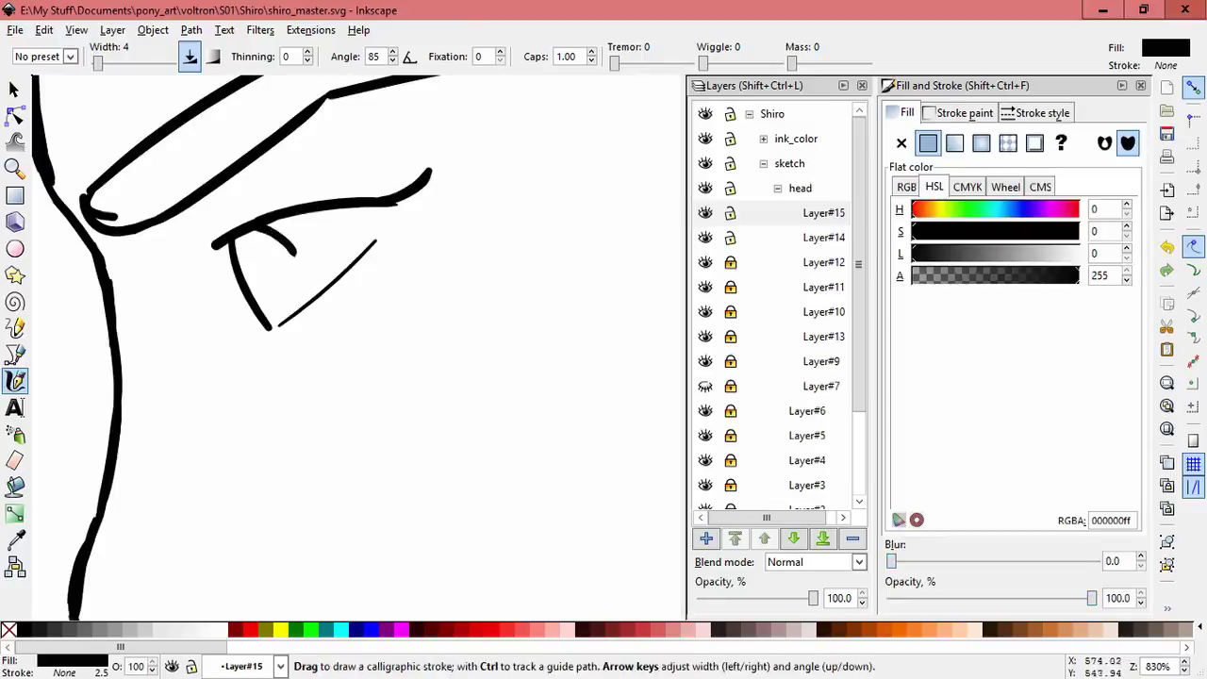
pyautogui.moveTo(237, 239); pyautogui.dragTo(264, 304)
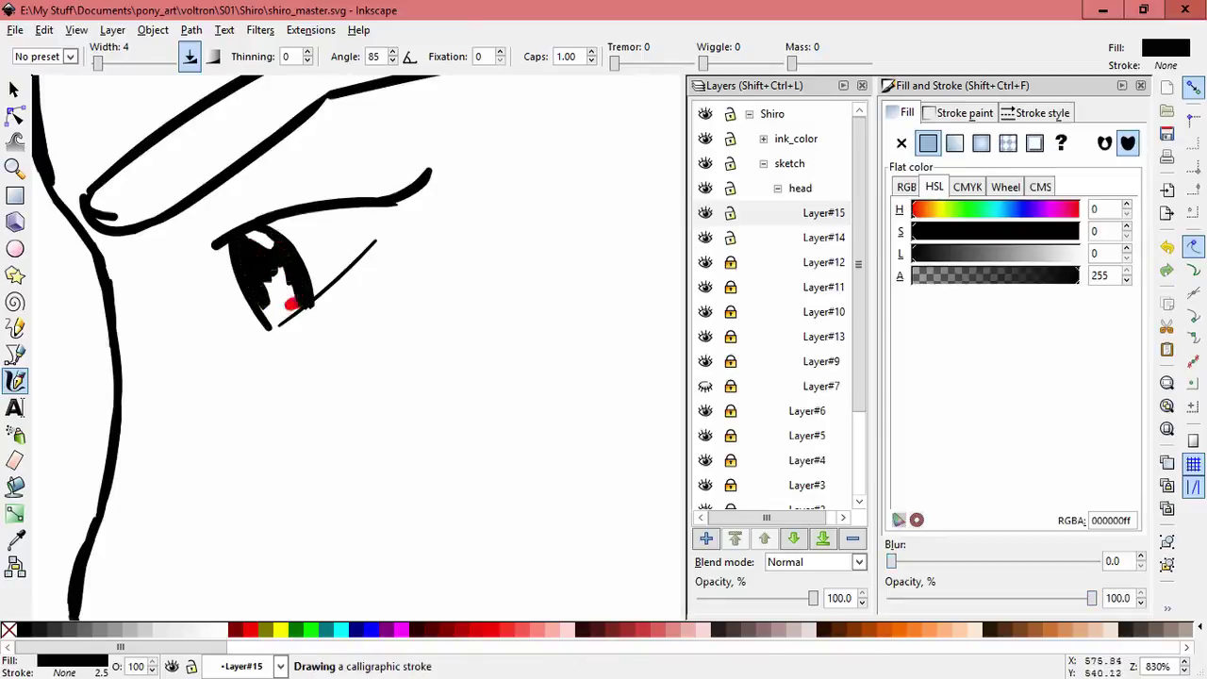
pyautogui.scroll(-6, 490, 320)
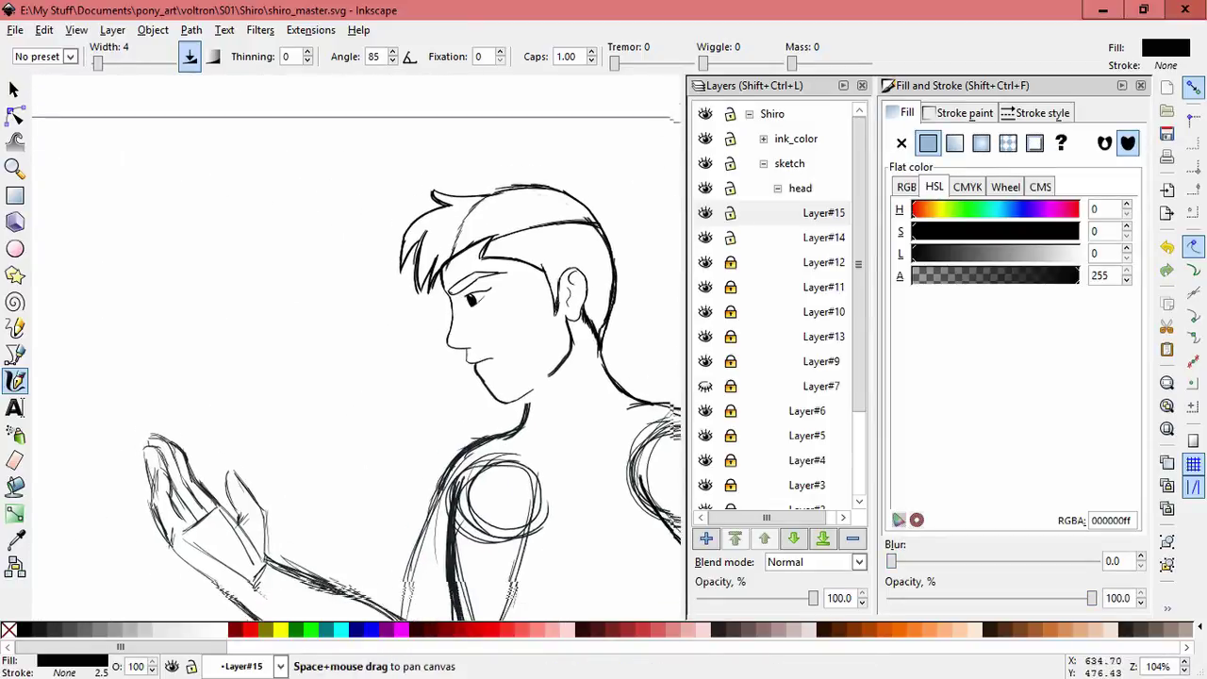
pyautogui.scroll(5, 462, 339)
pyautogui.moveTo(289, 331)
pyautogui.mouseDown()
pyautogui.moveTo(337, 325)
pyautogui.moveTo(394, 455)
pyautogui.mouseUp()
pyautogui.scroll(-4, 405, 198)
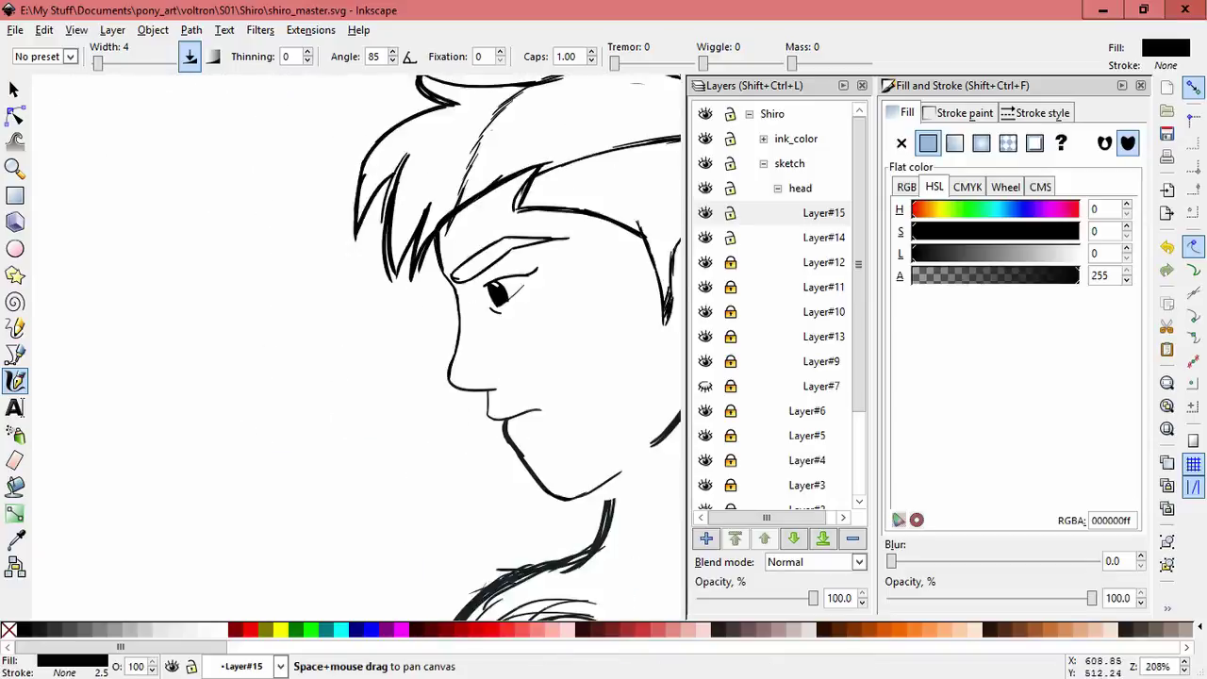
# Step: Make Layer#15 current, hide Layer#10 and collapse the head layer group
pyautogui.click(811, 213)
pyautogui.click(704, 311)
pyautogui.click(777, 188)
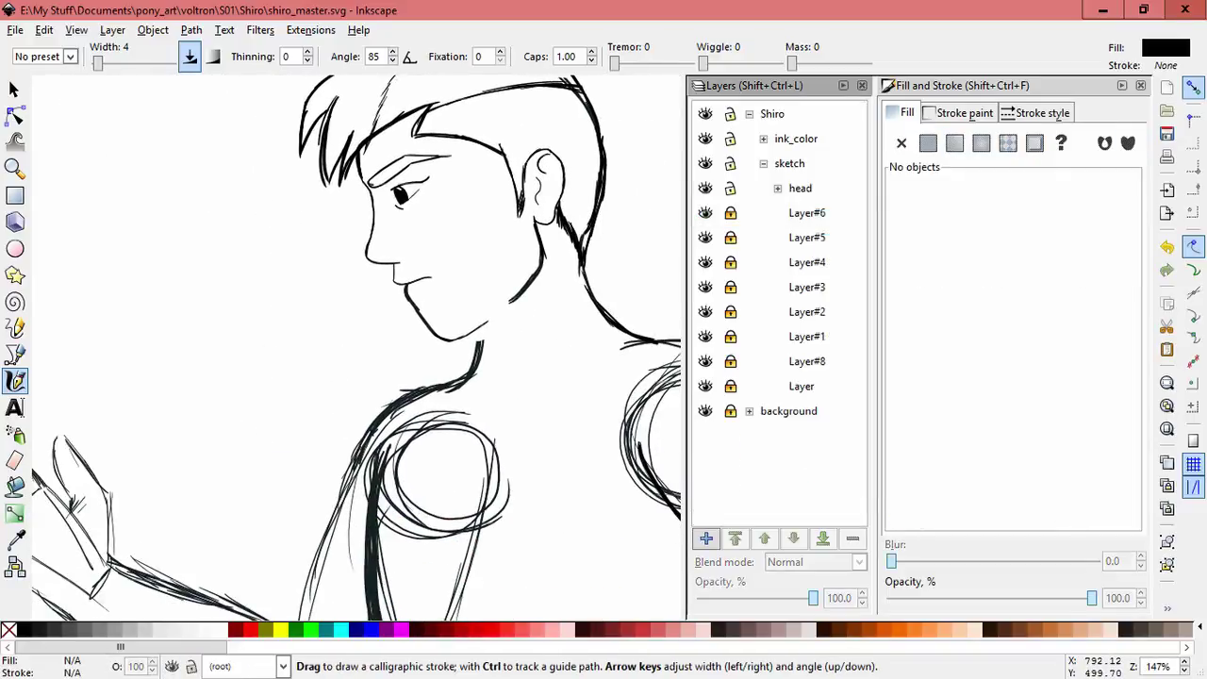
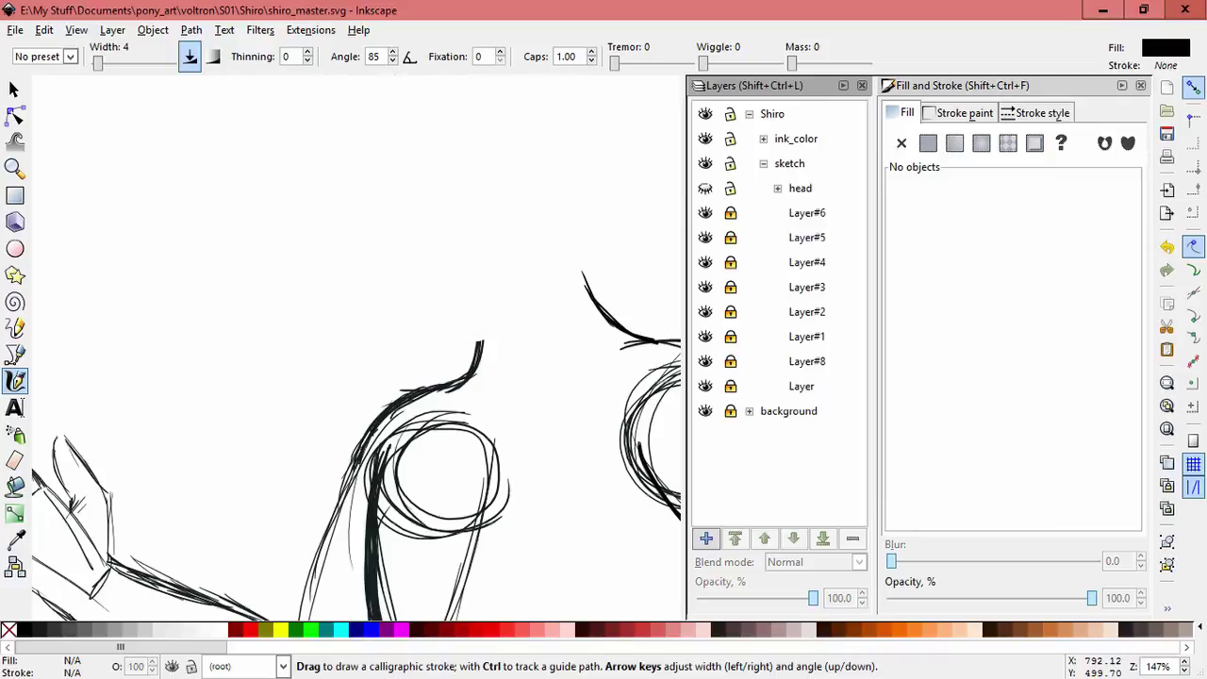
# Step: Make Layer#15 visible again in the head group and unlock Layer#8
pyautogui.click(778, 187)
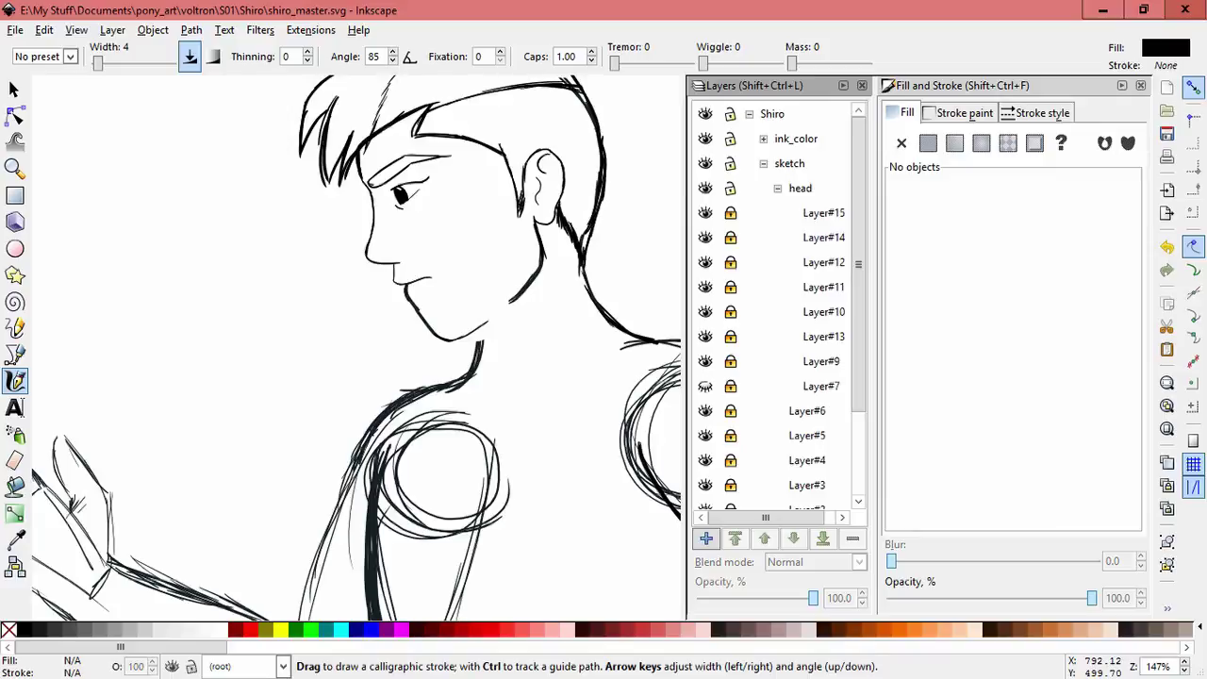
pyautogui.click(705, 212)
pyautogui.click(777, 187)
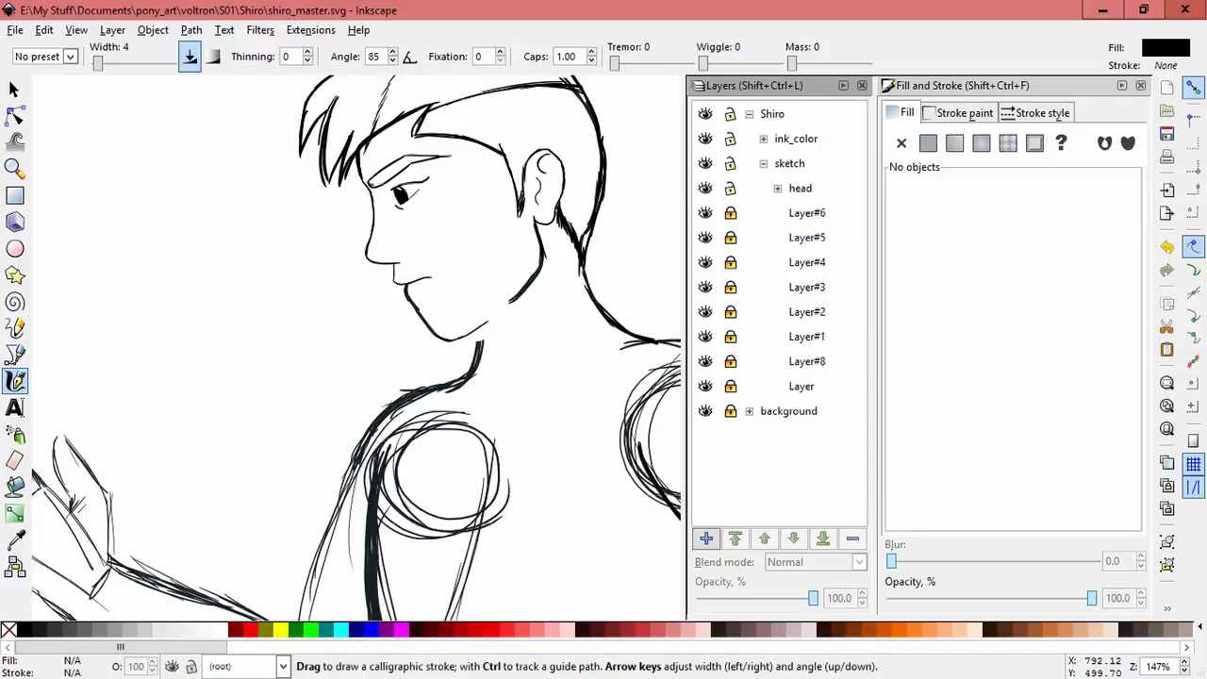
pyautogui.press('s')
pyautogui.click(730, 361)
# Step: Reshape the inked neck curve by moving one of its nodes, then save
pyautogui.click(475, 358)
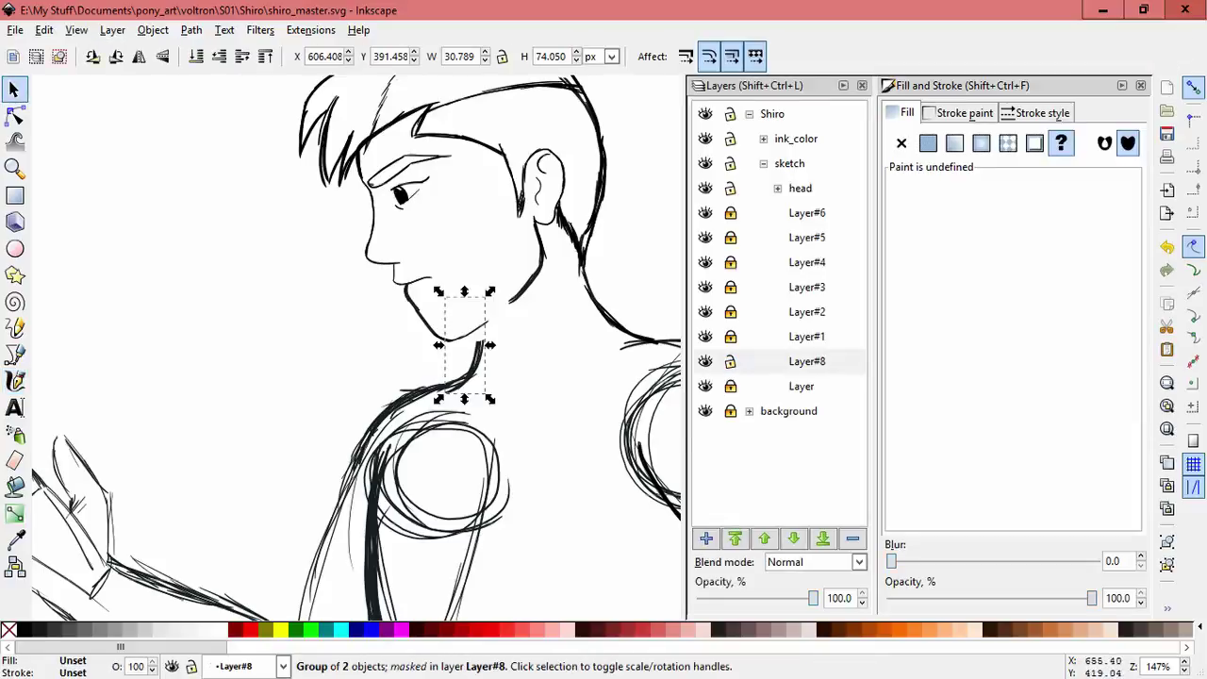
pyautogui.scroll(2, 504, 356)
pyautogui.press('n')
pyautogui.moveTo(451, 326); pyautogui.dragTo(464, 285)
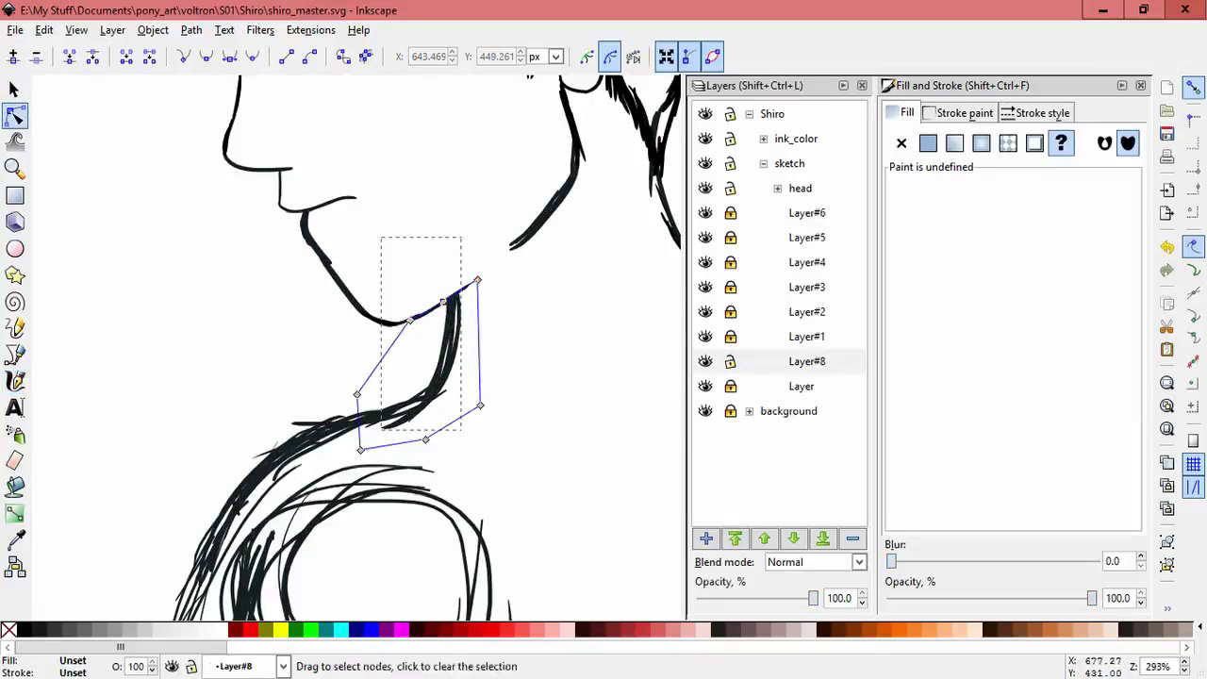
pyautogui.press('Escape')
pyautogui.scroll(-3, 598, 382)
pyautogui.scroll(-1, 358, 354)
pyautogui.hotkey('ctrl', 's')
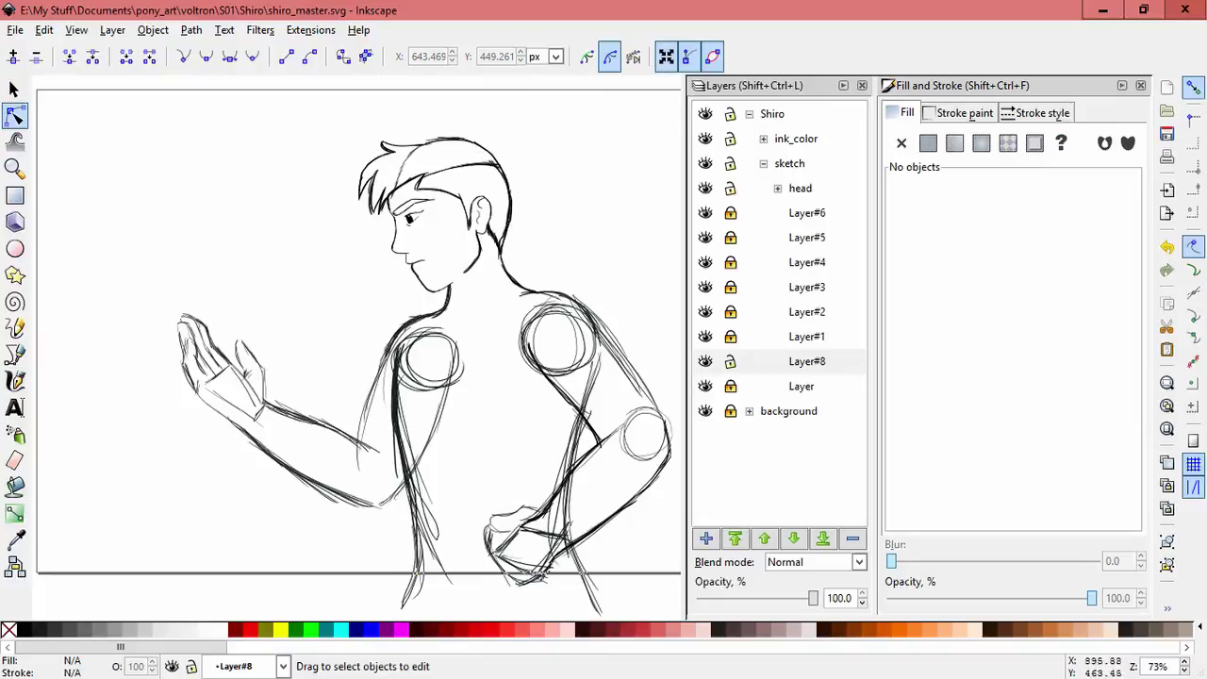
# Step: Adjust the chin strokes and remove the stray vertical chin stroke
pyautogui.scroll(4, 433, 259)
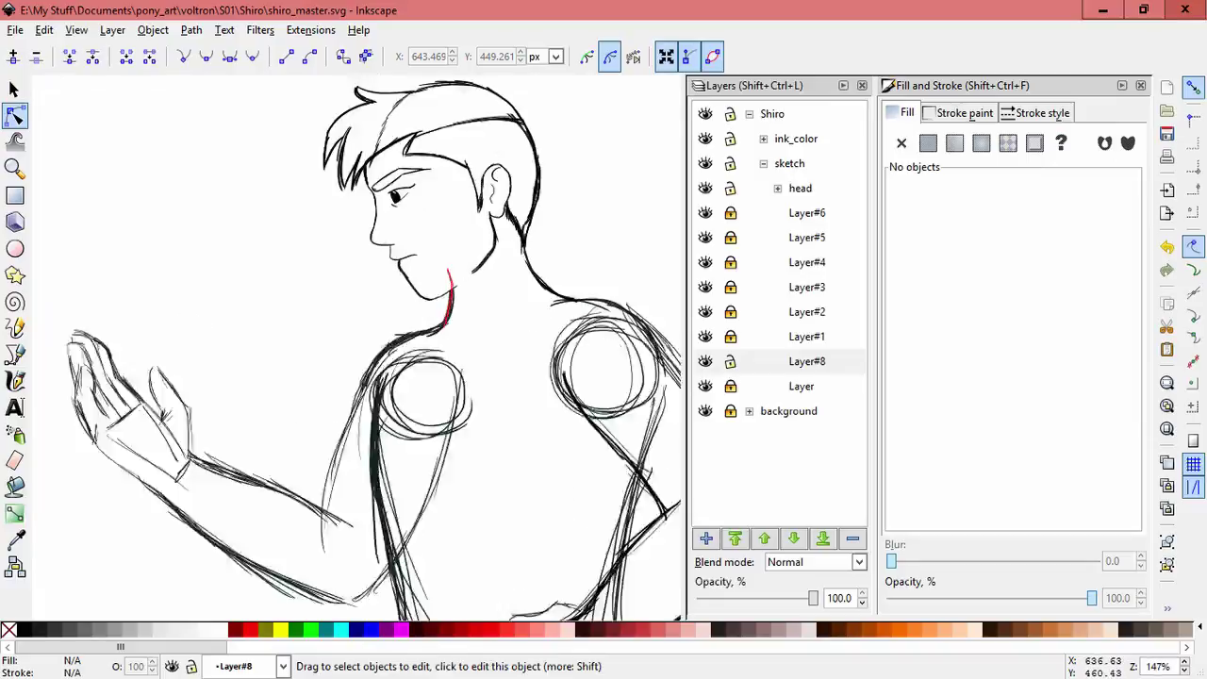
pyautogui.press('s')
pyautogui.click(452, 362)
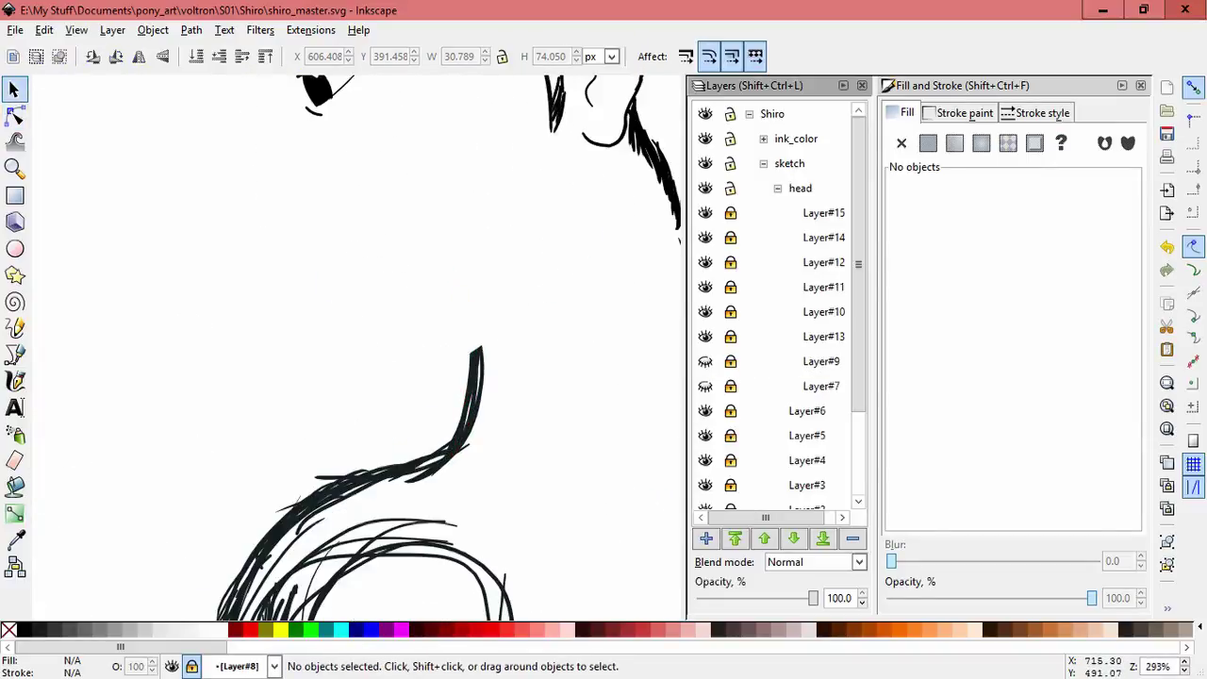
pyautogui.moveTo(323, 330); pyautogui.dragTo(323, 290)
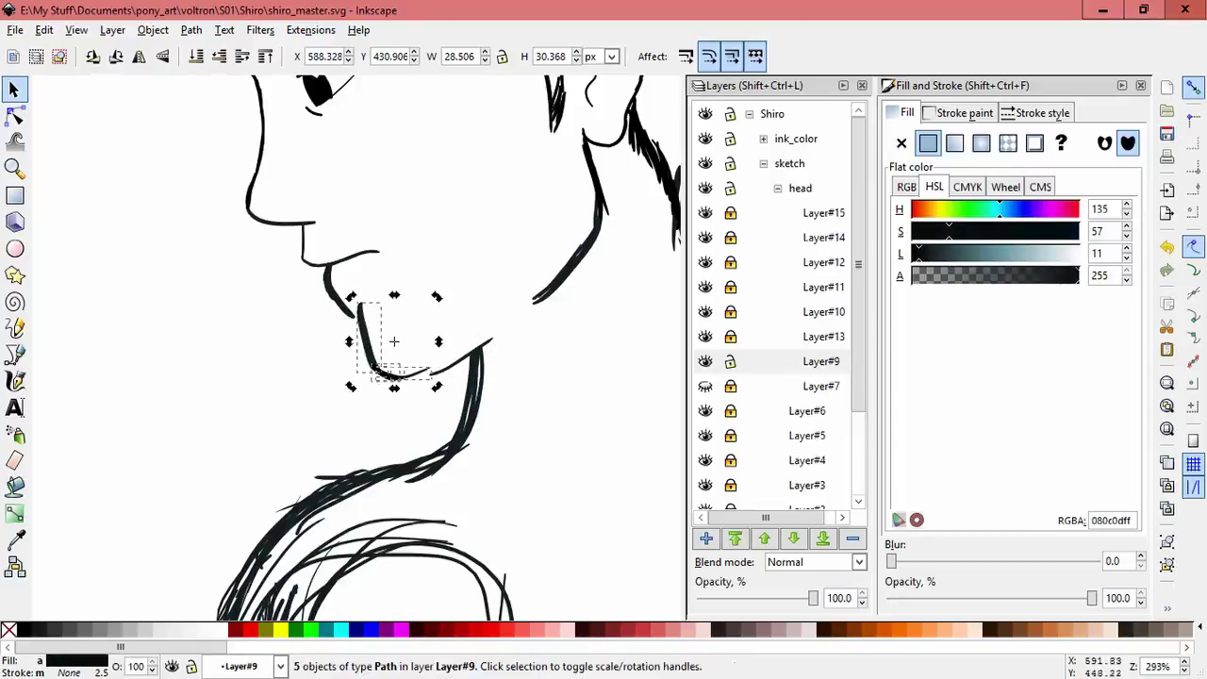
pyautogui.moveTo(348, 341)
pyautogui.mouseDown()
pyautogui.moveTo(396, 341)
pyautogui.moveTo(399, 385)
pyautogui.mouseUp()
pyautogui.click(351, 349)
pyautogui.press('Delete')
pyautogui.hotkey('ctrl', 'z')
pyautogui.press('Escape')
# Step: Draw a new calligraphic stroke joining the chin down to the neck
pyautogui.press('+')
pyautogui.press('c')
pyautogui.moveTo(298, 248); pyautogui.dragTo(357, 404)
pyautogui.moveTo(336, 348); pyautogui.dragTo(356, 407)
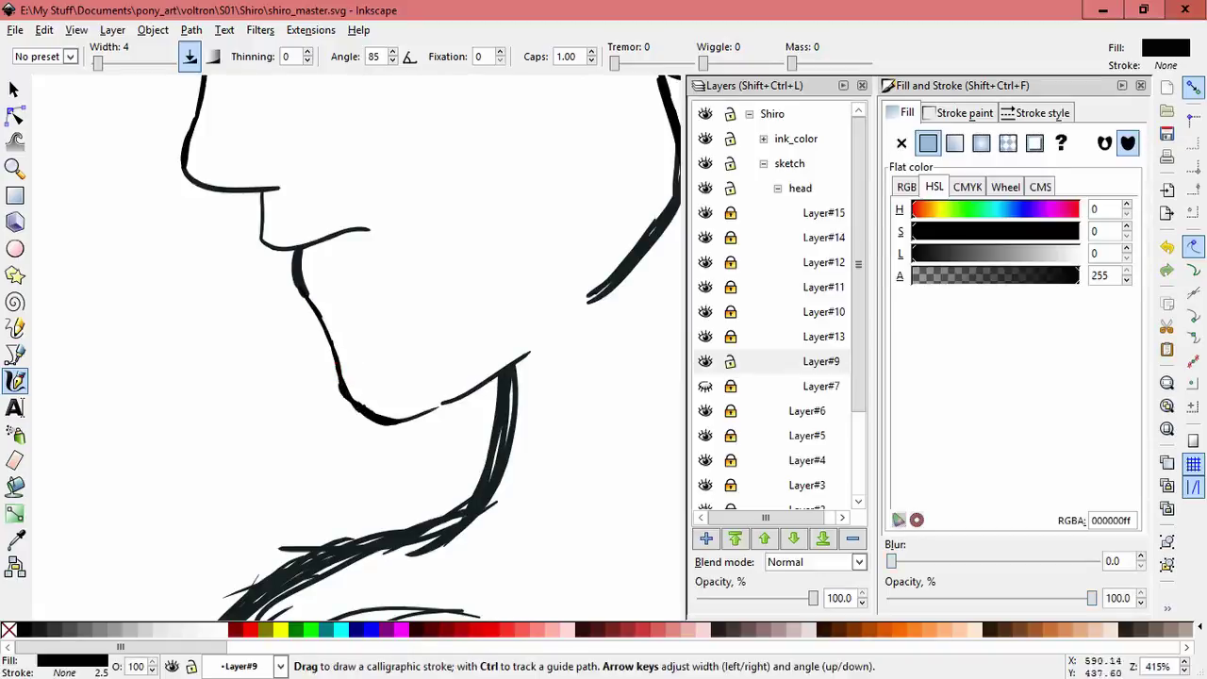
pyautogui.press('-')
pyautogui.press('-')
pyautogui.press('-')
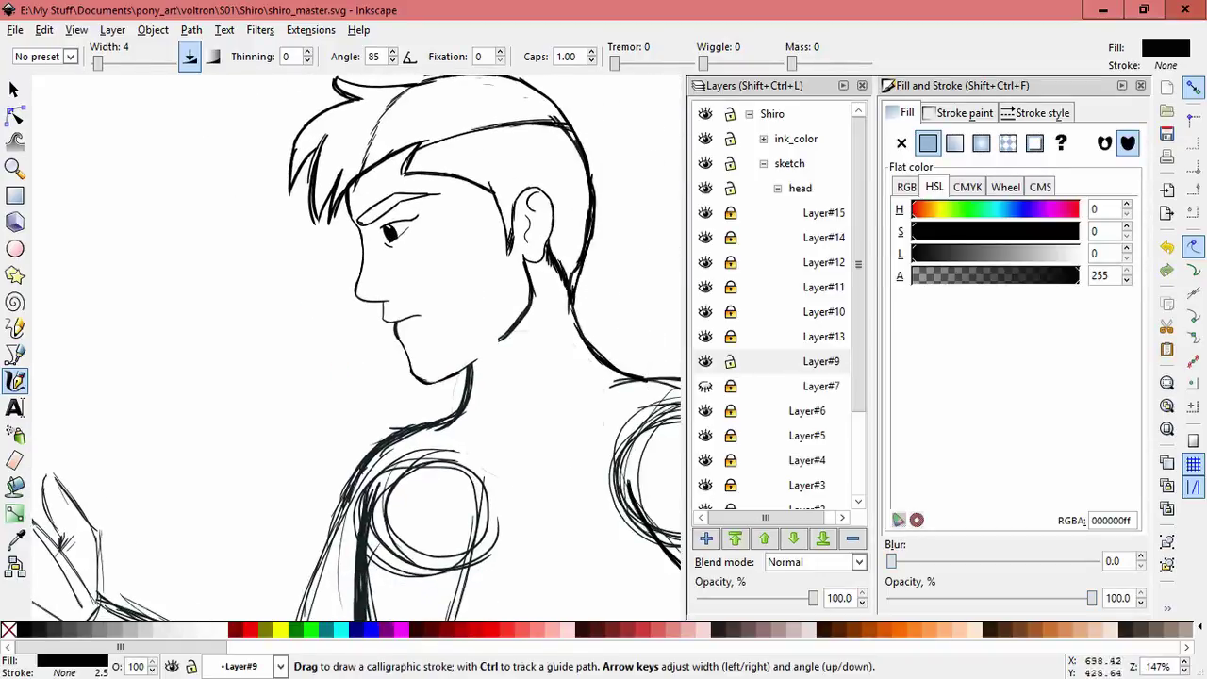
pyautogui.press('Escape')
# Step: Resize, rotate and move the small chin stroke into place under the lip
pyautogui.press('s')
pyautogui.press('+')
pyautogui.press('+')
pyautogui.press('+')
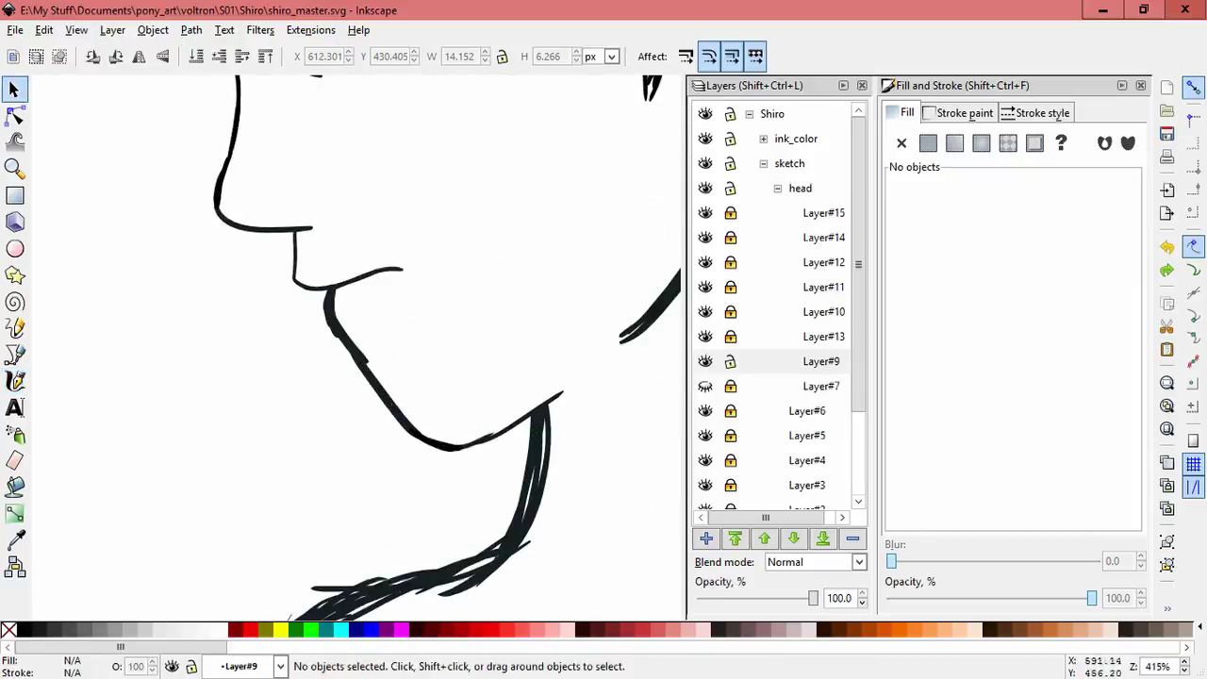
pyautogui.moveTo(411, 396); pyautogui.dragTo(411, 436)
pyautogui.click(443, 320)
pyautogui.moveTo(443, 321); pyautogui.dragTo(329, 307)
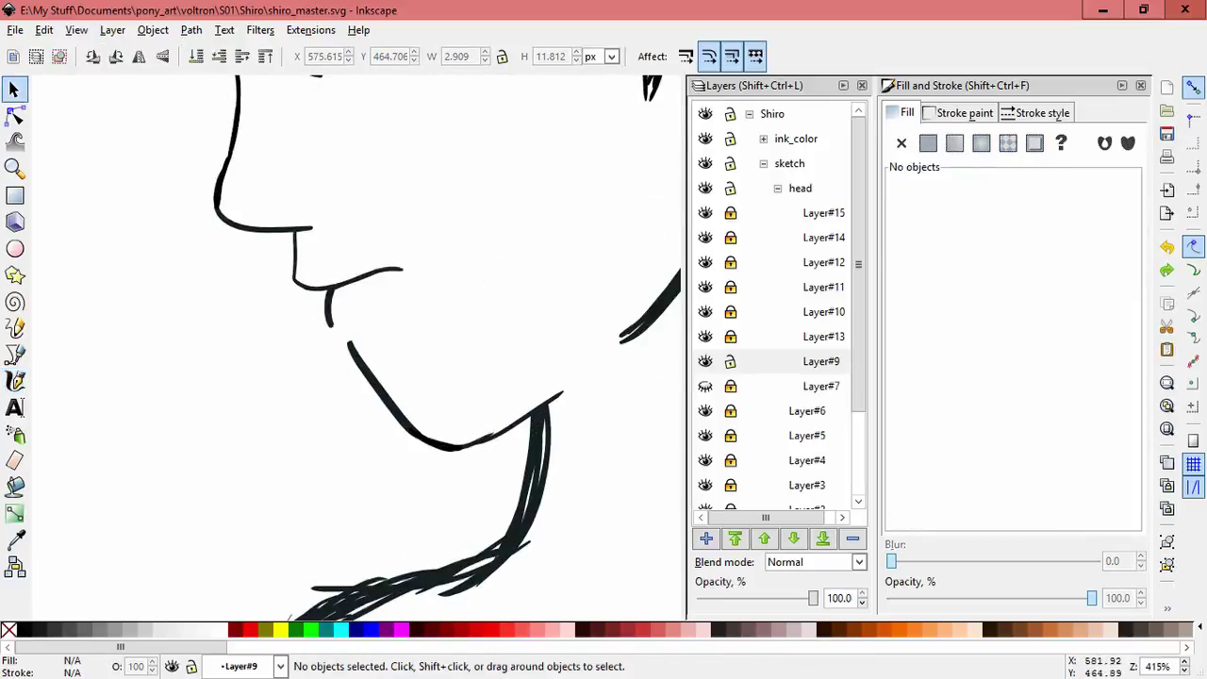
pyautogui.click(330, 300)
pyautogui.moveTo(323, 283); pyautogui.dragTo(324, 283)
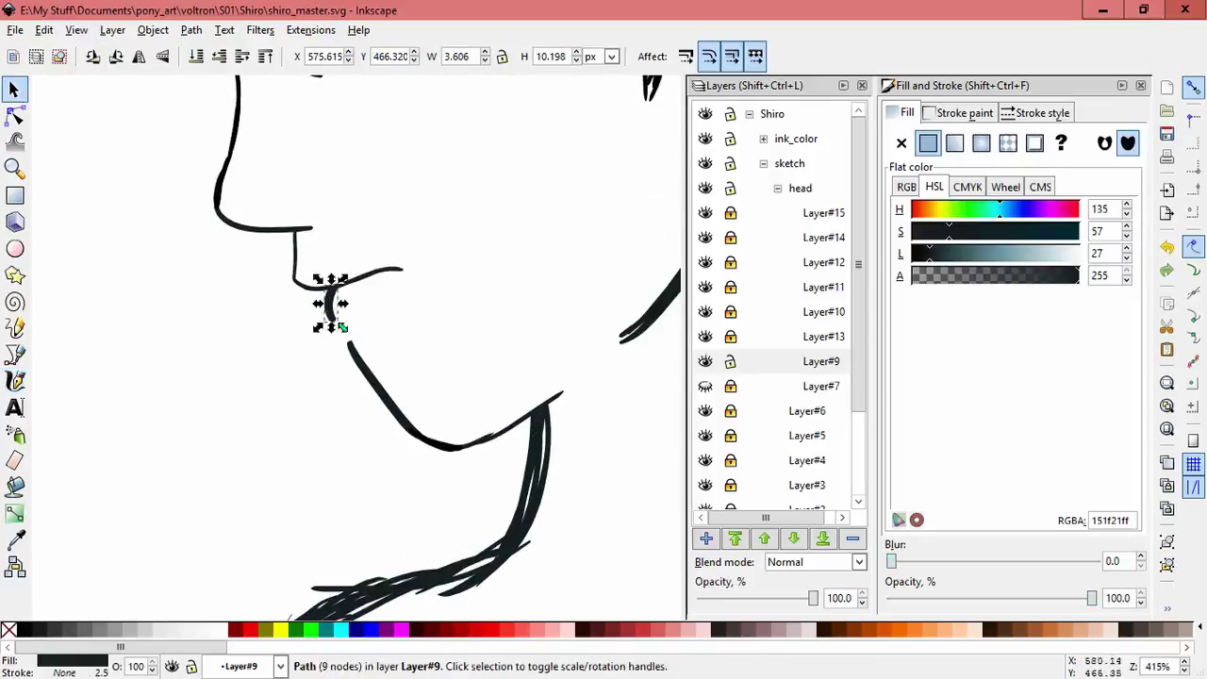
pyautogui.press('c')
pyautogui.press('-')
pyautogui.press('-')
pyautogui.press('-')
pyautogui.press('-')
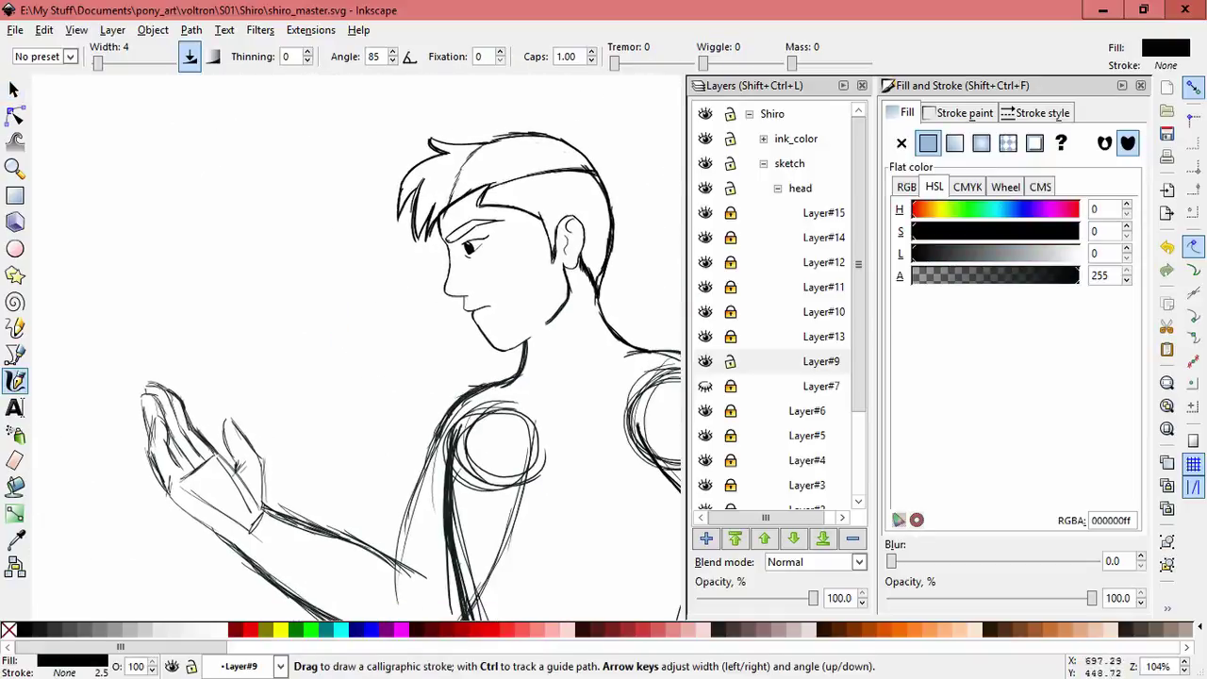
pyautogui.scroll(-1, 358, 349)
pyautogui.hscroll(2, 358, 349)
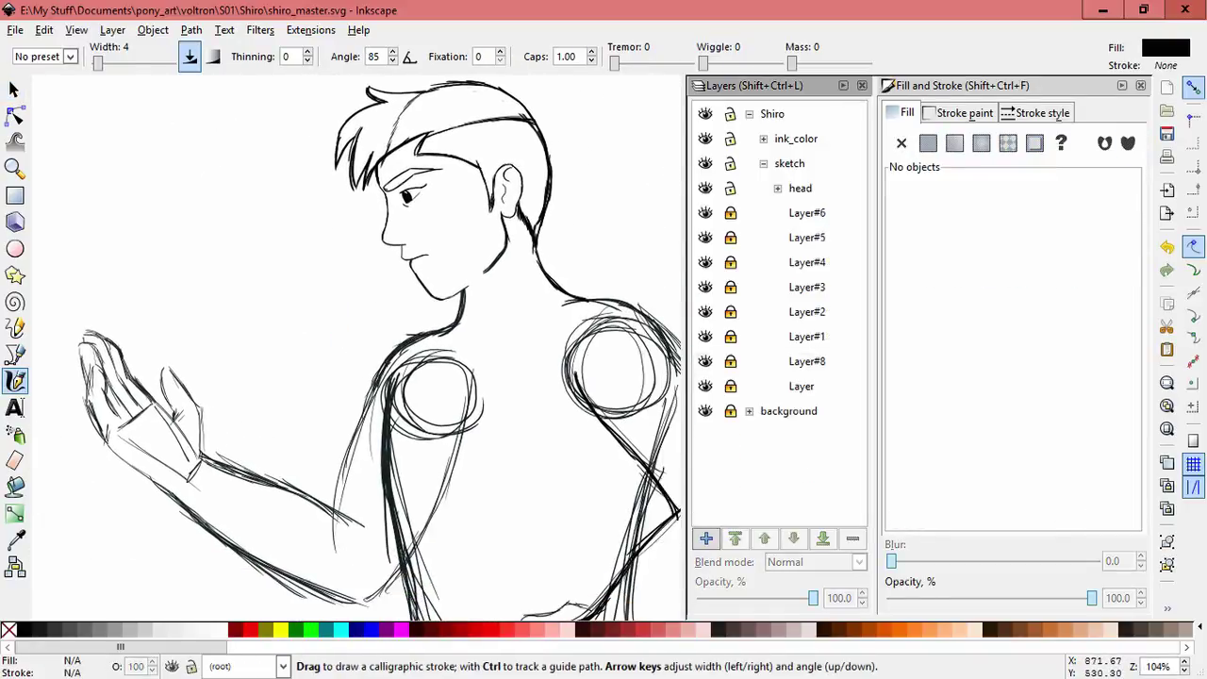
# Step: Add a new layer above the head layer
pyautogui.click(799, 188)
pyautogui.hotkey('ctrl', 'shift', 'n')
pyautogui.press('Return')
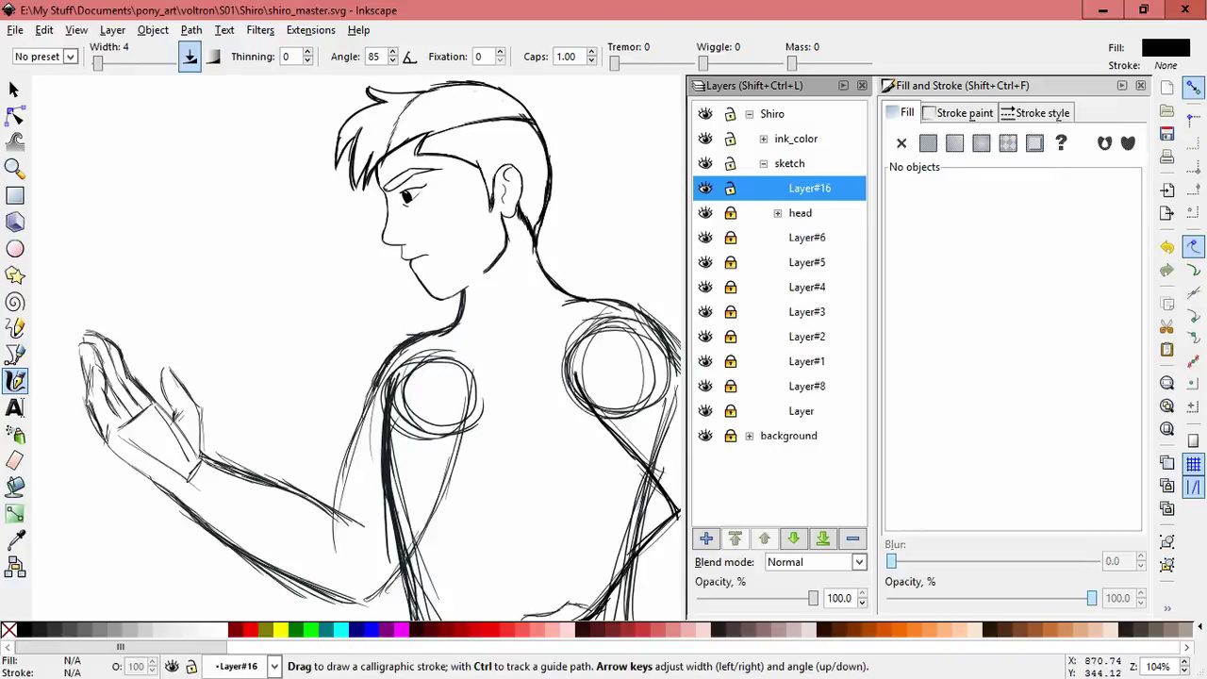
# Step: Lower the opacity of Layer#8, Layer#1–#4 and Layer to fade the body sketch
pyautogui.click(806, 386)
pyautogui.moveTo(813, 598); pyautogui.dragTo(738, 598)
pyautogui.click(806, 361)
pyautogui.click(806, 336)
pyautogui.click(806, 311)
pyautogui.click(806, 287)
pyautogui.moveTo(816, 598); pyautogui.dragTo(785, 598)
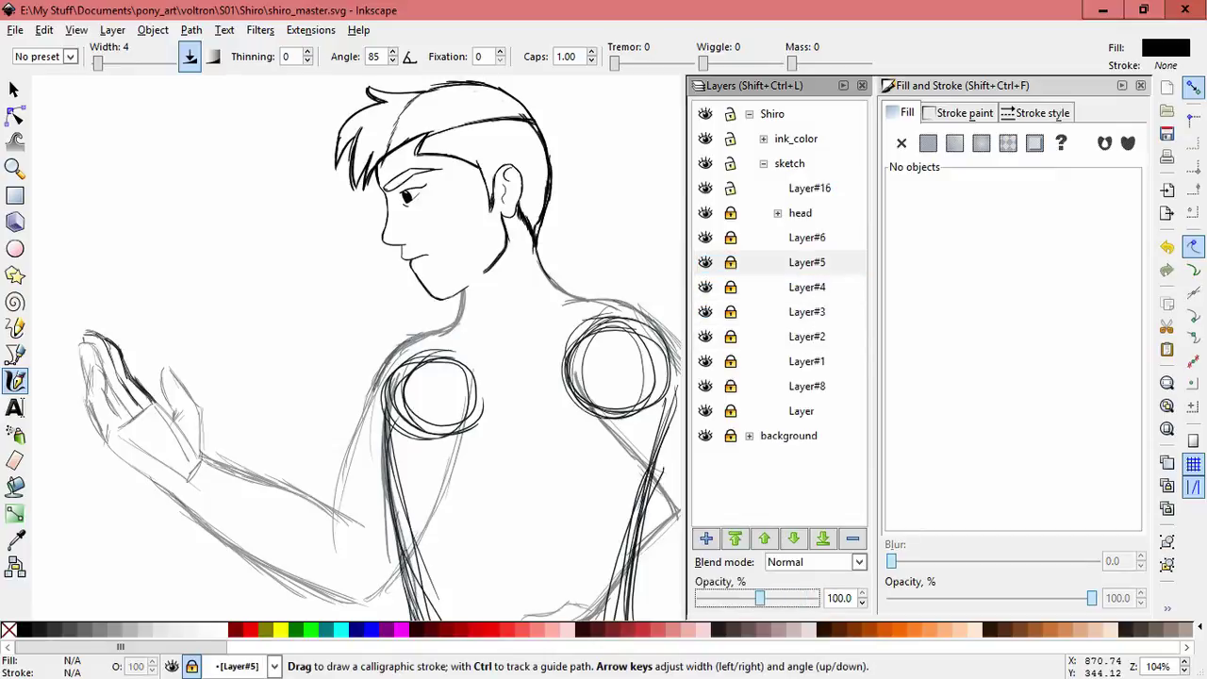
pyautogui.click(805, 237)
pyautogui.click(806, 411)
pyautogui.moveTo(817, 597); pyautogui.dragTo(751, 597)
# Step: Rename the new layer to 'outfit' and add a sublayer inside it
pyautogui.click(806, 187)
pyautogui.click(808, 187)
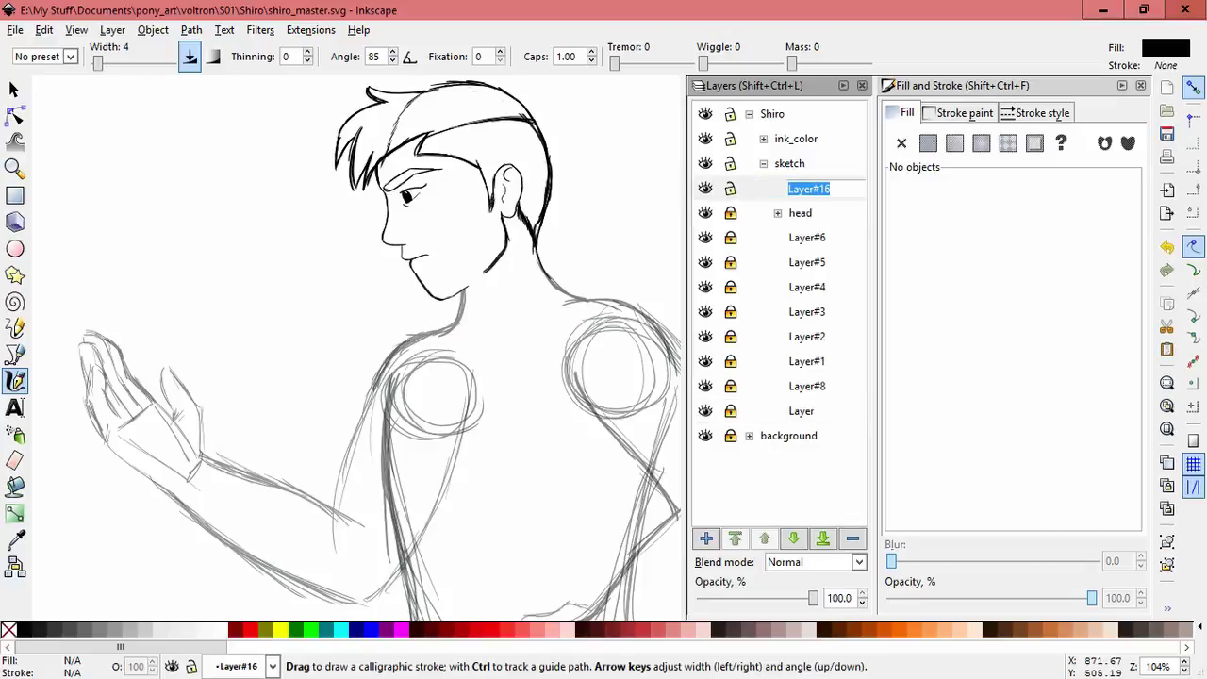
pyautogui.press('Return')
pyautogui.hotkey('shift', 'ctrl', 'n')
pyautogui.click(654, 371)
pyautogui.click(625, 431)
pyautogui.click(673, 398)
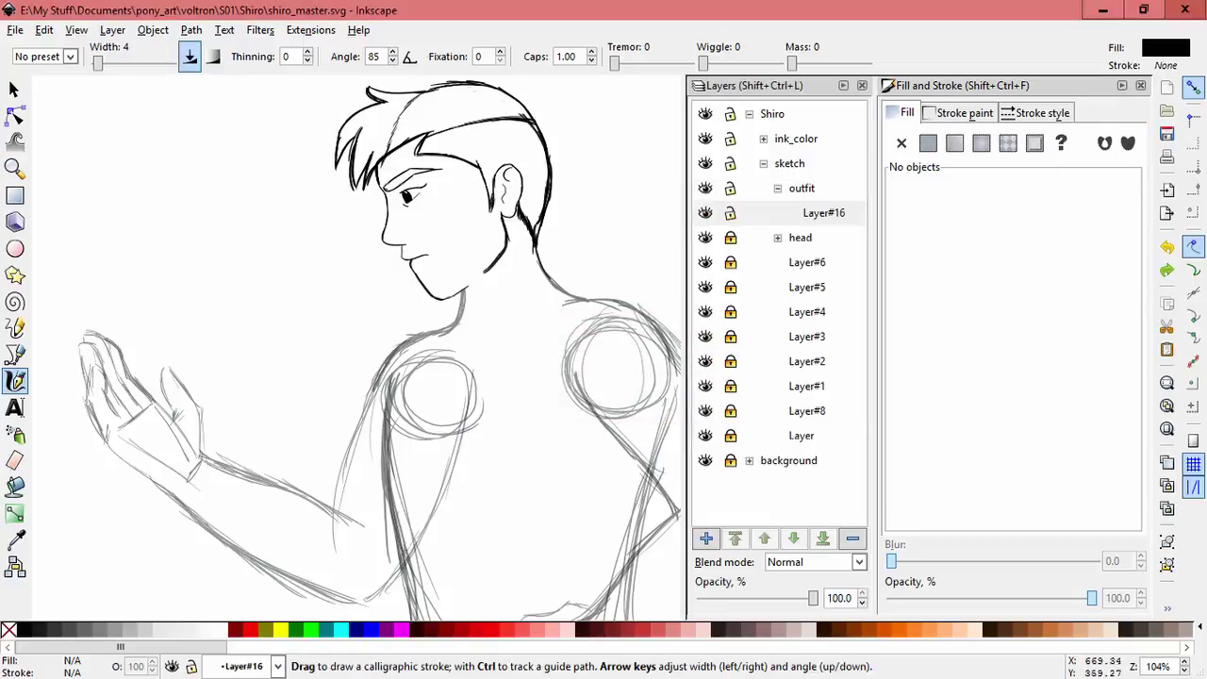
pyautogui.scroll(4, 469, 329)
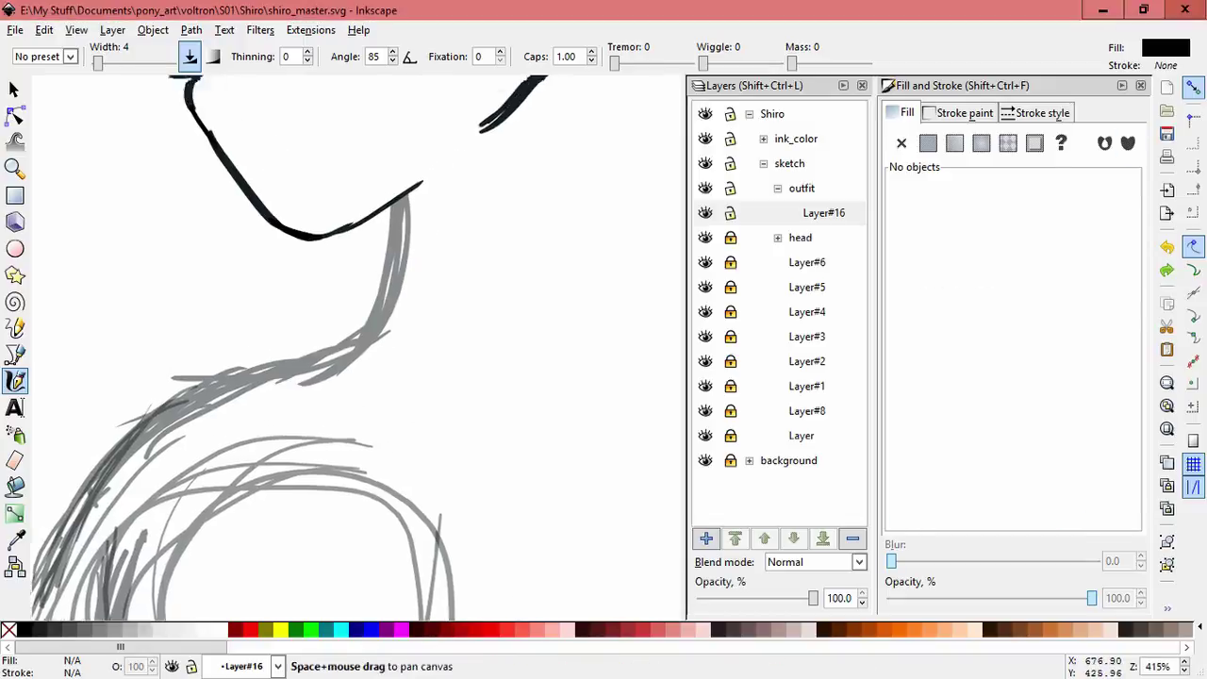
# Step: Ink strokes along the neck and shoulder line, and add Layer#17
pyautogui.moveTo(370, 325); pyautogui.dragTo(220, 457)
pyautogui.moveTo(283, 304); pyautogui.dragTo(245, 443)
pyautogui.moveTo(280, 323)
pyautogui.mouseDown()
pyautogui.moveTo(499, 222)
pyautogui.moveTo(584, 149)
pyautogui.moveTo(479, 137)
pyautogui.mouseUp()
pyautogui.scroll(-4, 356, 348)
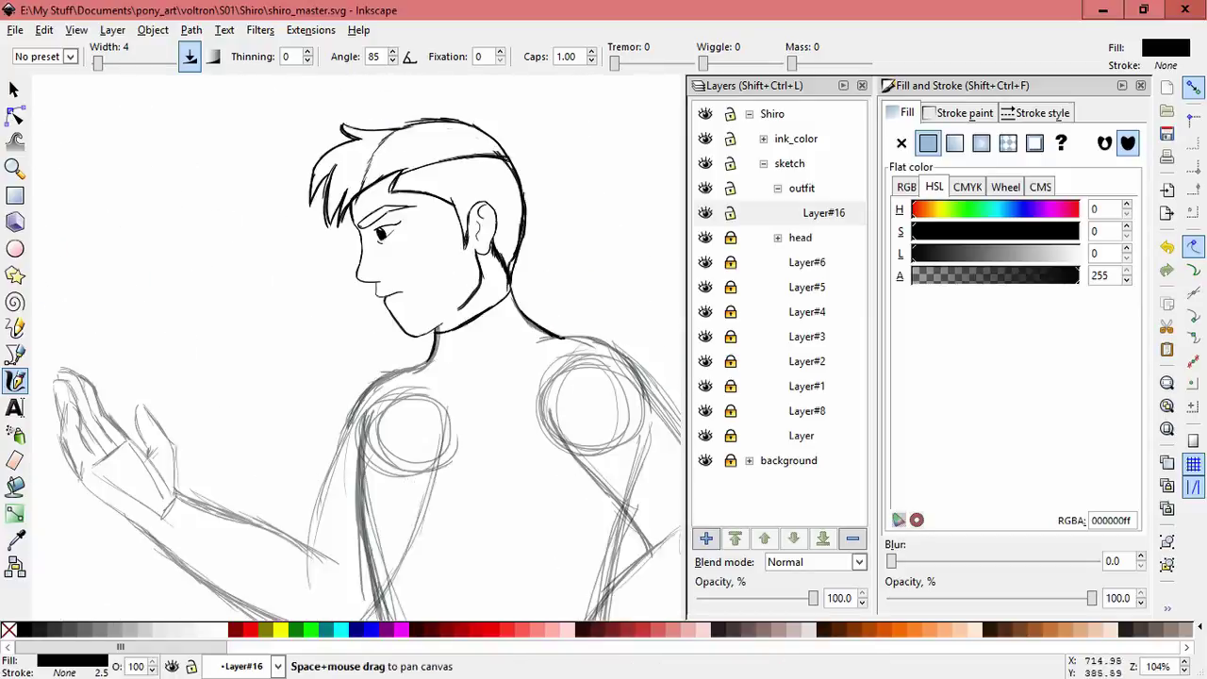
pyautogui.hotkey('ctrl', 'shift', 'n')
pyautogui.press('Return')
pyautogui.scroll(1, 424, 288)
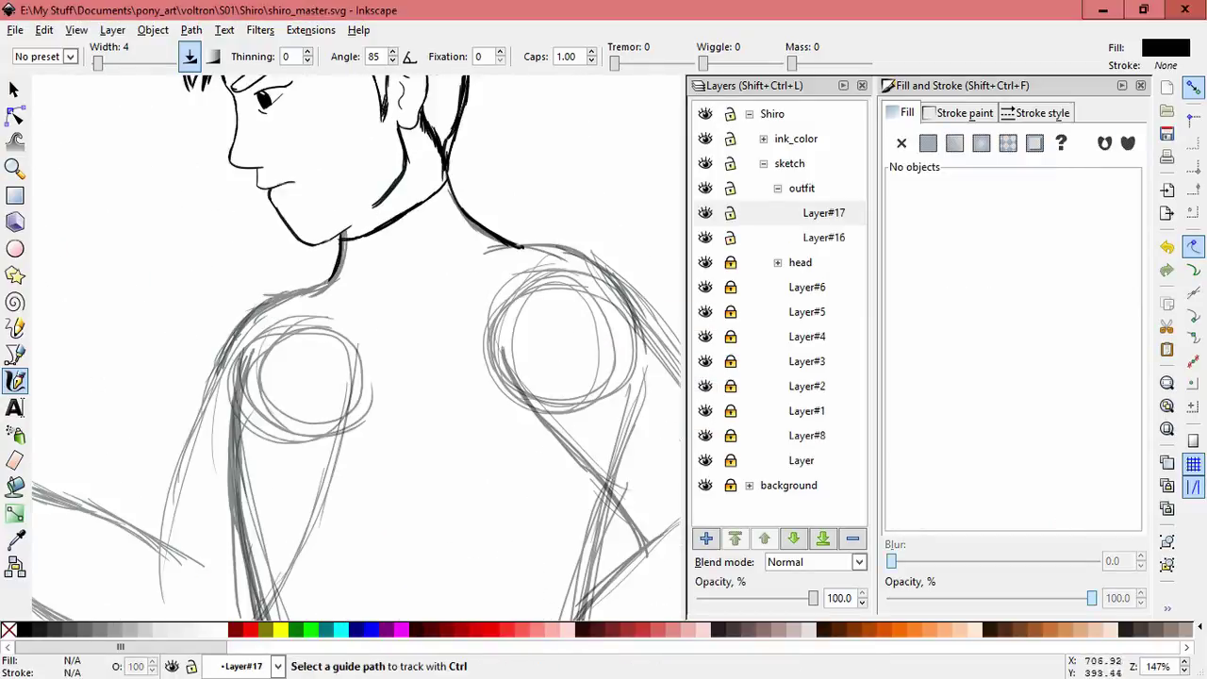
# Step: Ink vertical strokes on both sides of the neck, redoing misplaced ones
pyautogui.moveTo(402, 247); pyautogui.dragTo(385, 304)
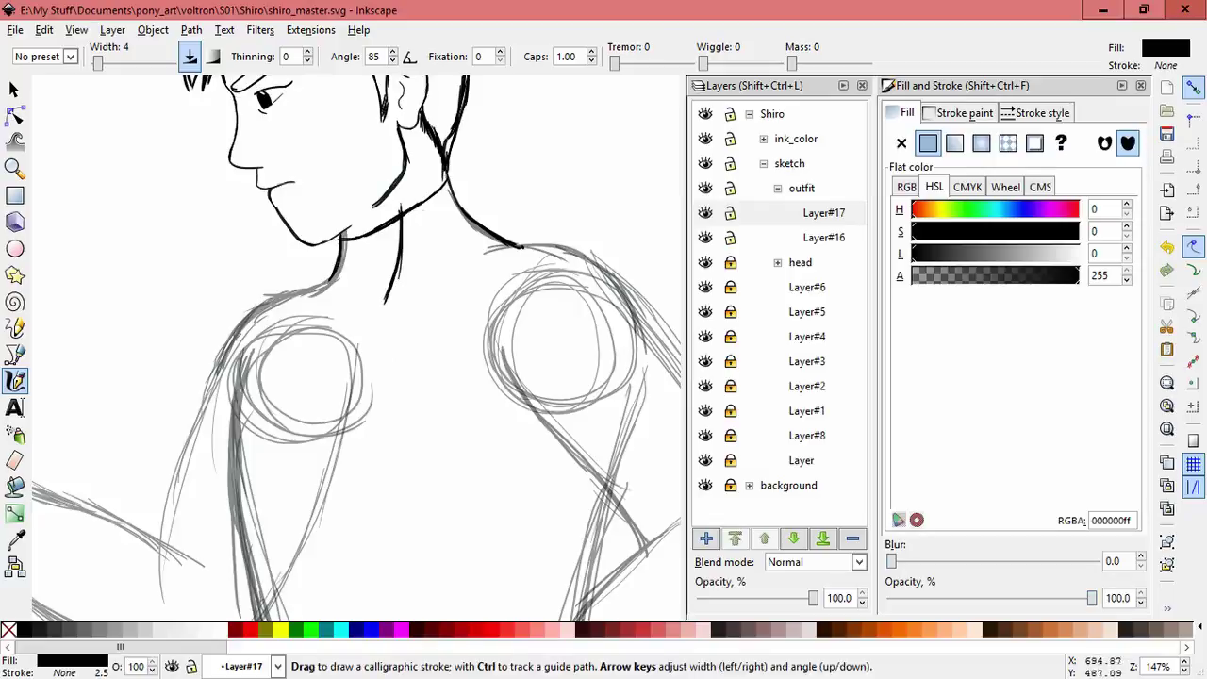
pyautogui.moveTo(467, 146)
pyautogui.mouseDown()
pyautogui.moveTo(504, 177)
pyautogui.moveTo(545, 244)
pyautogui.moveTo(510, 189)
pyautogui.moveTo(545, 243)
pyautogui.mouseUp()
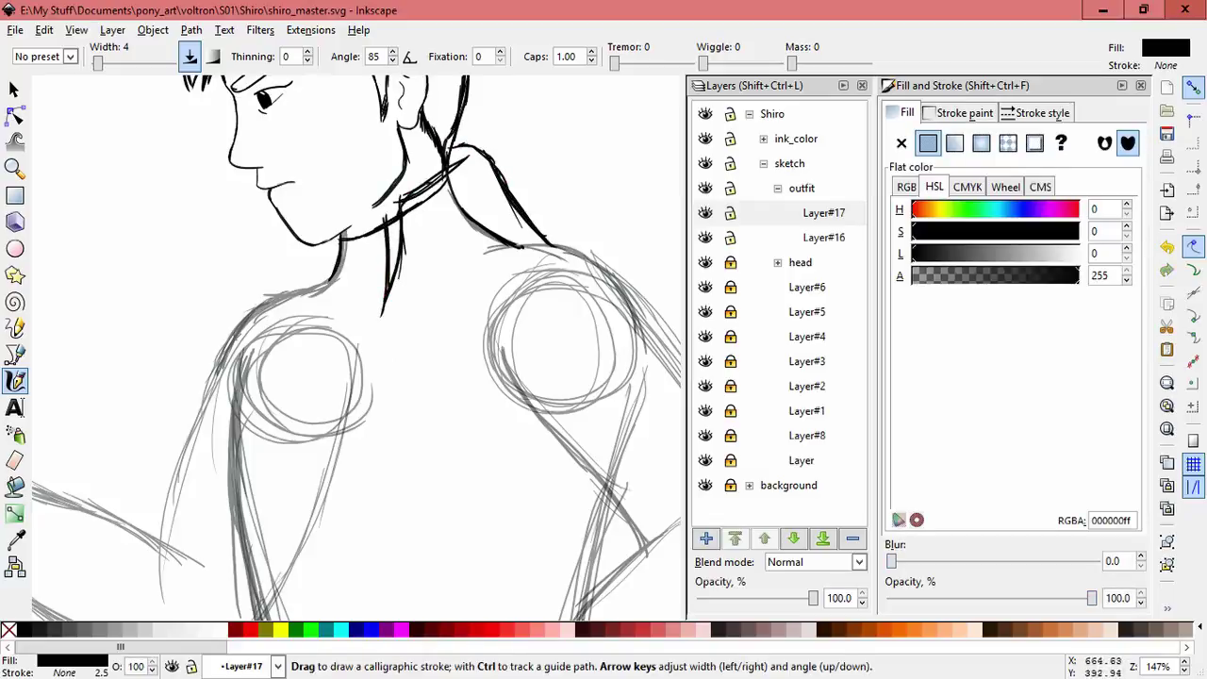
pyautogui.press('Escape')
pyautogui.press('s')
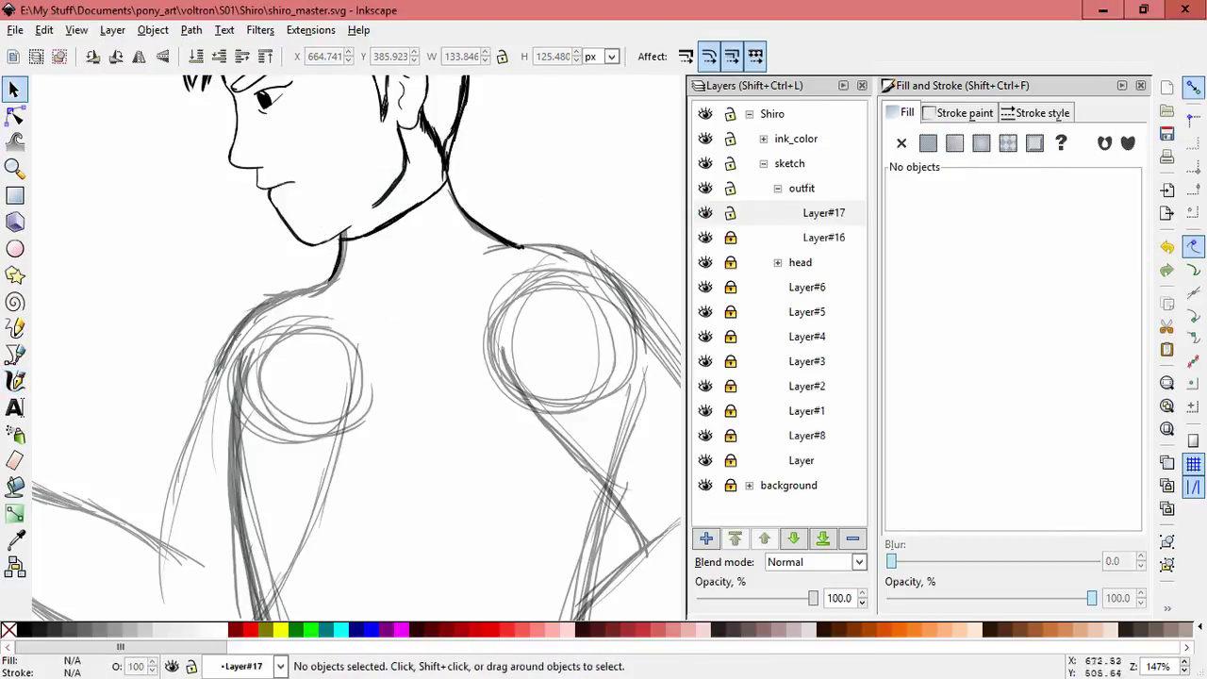
pyautogui.press('c')
pyautogui.moveTo(294, 238); pyautogui.dragTo(283, 297)
pyautogui.moveTo(407, 204); pyautogui.dragTo(392, 285)
pyautogui.hotkey('ctrl', 'z')
pyautogui.moveTo(398, 205)
pyautogui.mouseDown()
pyautogui.moveTo(389, 292)
pyautogui.moveTo(438, 170)
pyautogui.moveTo(470, 145)
pyautogui.moveTo(524, 223)
pyautogui.mouseUp()
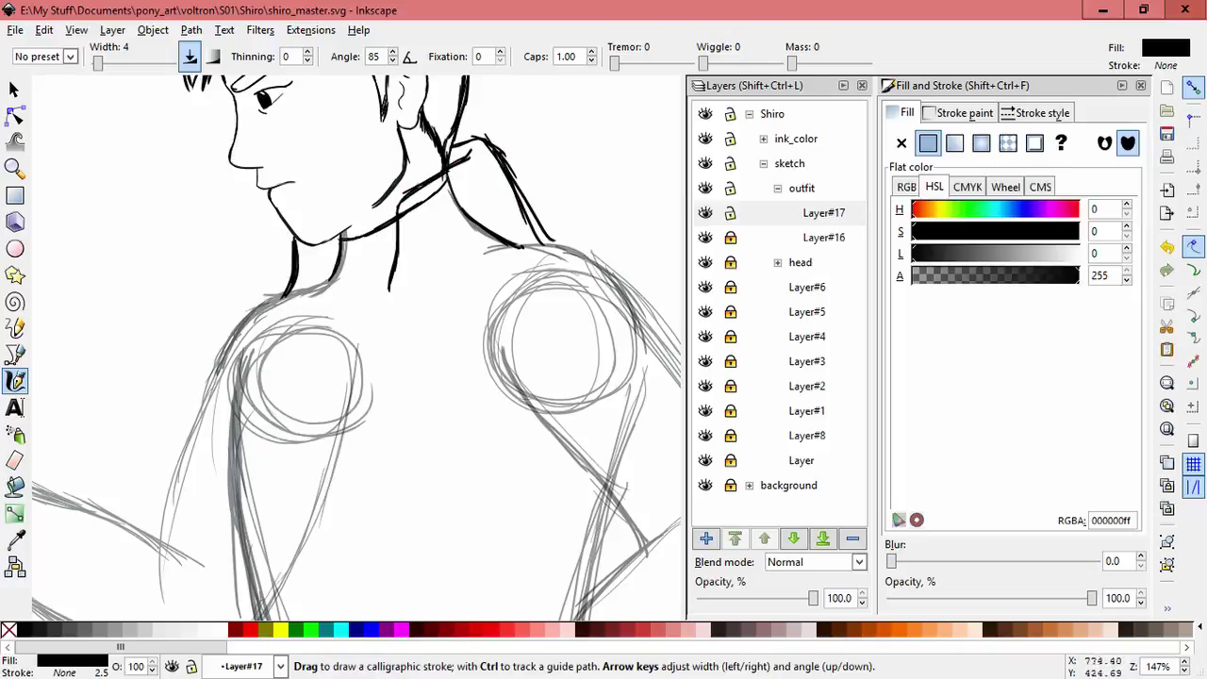
pyautogui.hotkey('ctrl', 'z')
pyautogui.moveTo(391, 240); pyautogui.dragTo(382, 304)
# Step: On Layer#17, ink the collarbone line across the chest and the right shoulder stroke
pyautogui.click(823, 237)
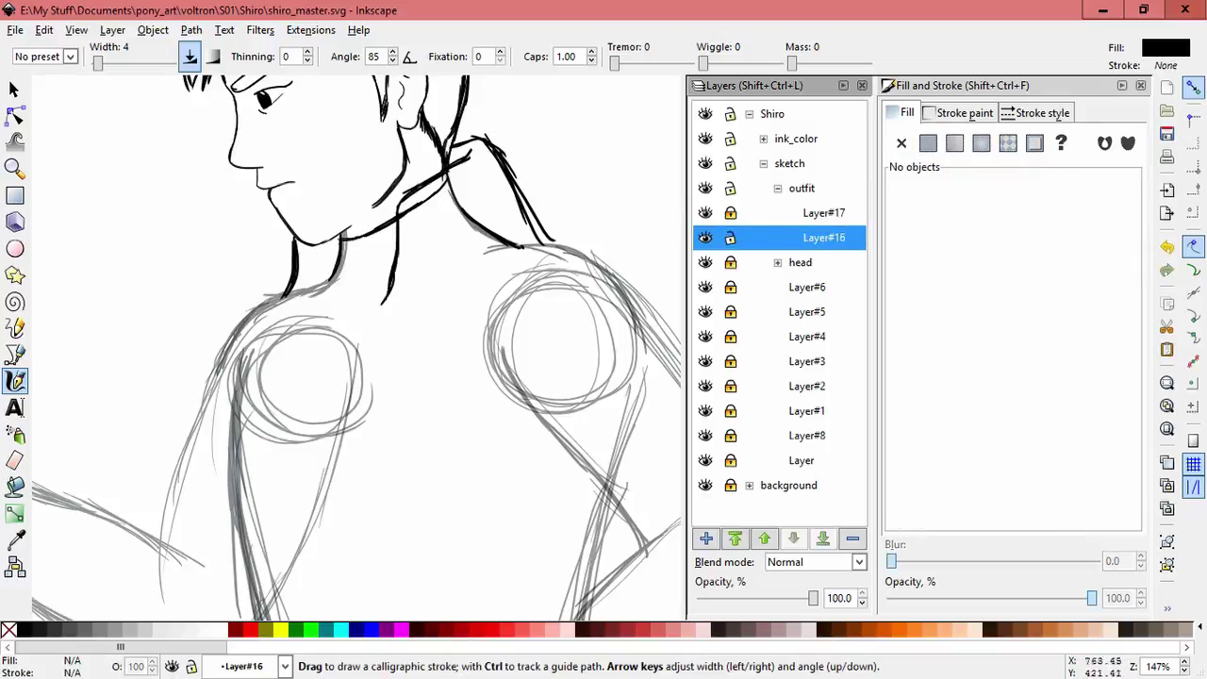
pyautogui.click(823, 213)
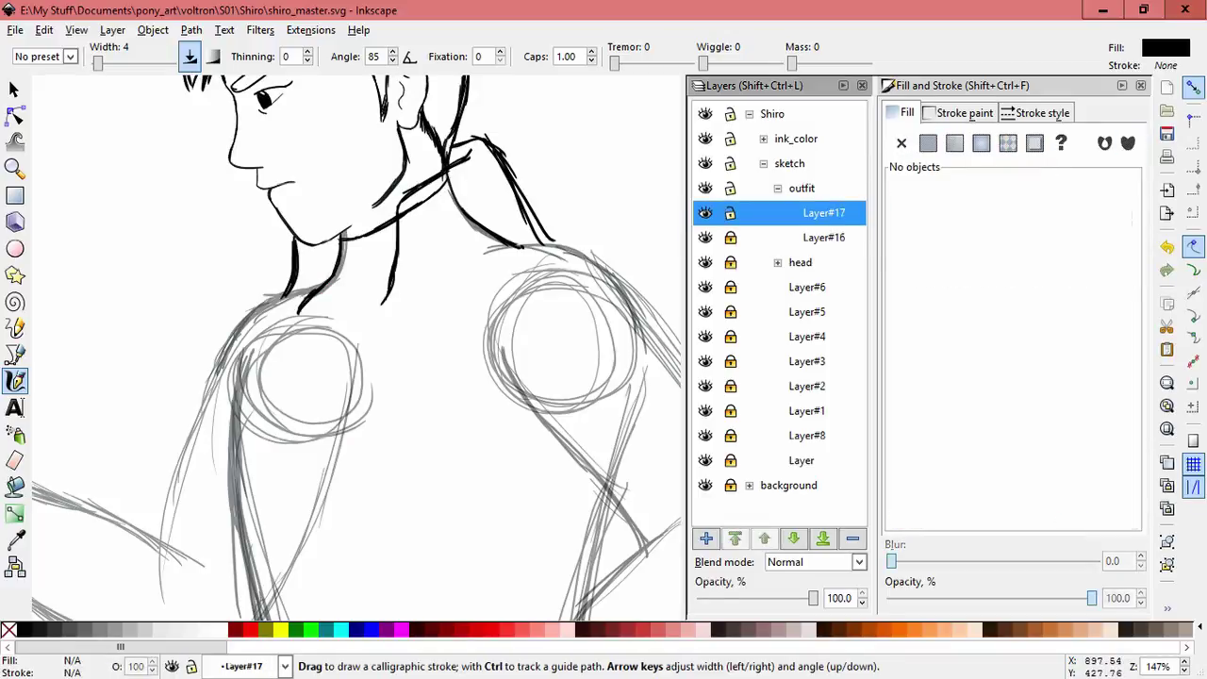
pyautogui.moveTo(387, 301); pyautogui.dragTo(289, 330)
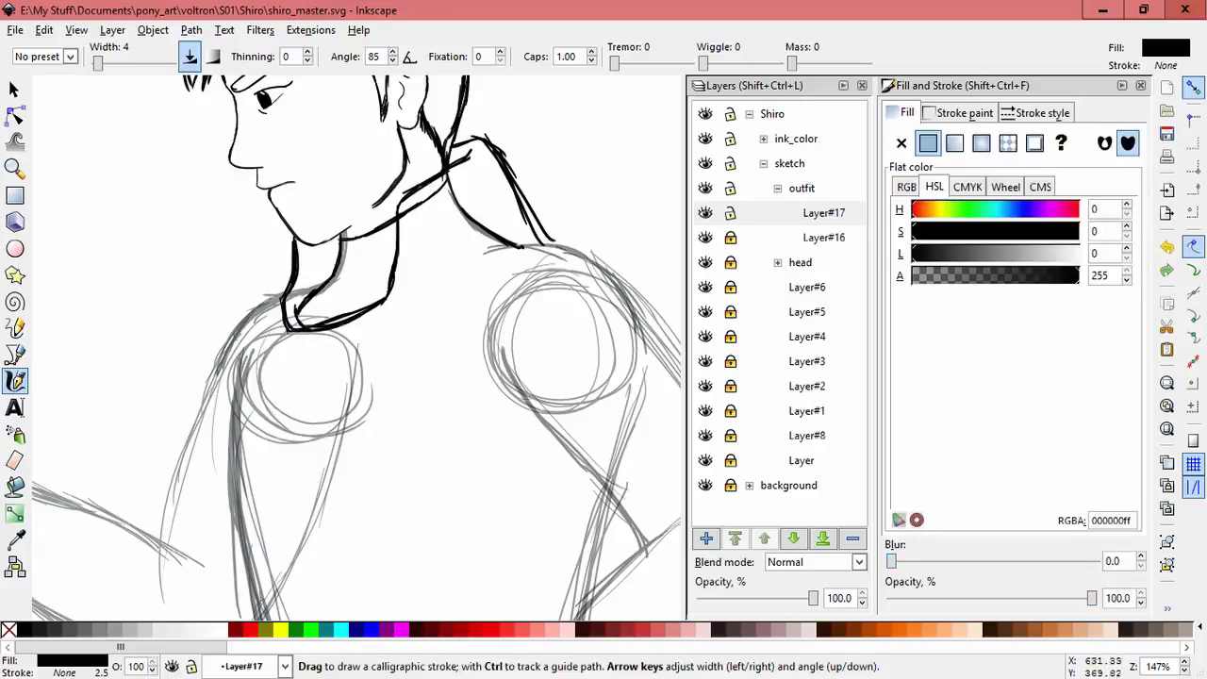
pyautogui.moveTo(525, 248); pyautogui.dragTo(416, 328)
# Step: Add Layer#18 and ink a stroke near the collar
pyautogui.hotkey('ctrl', 'shift', 'n')
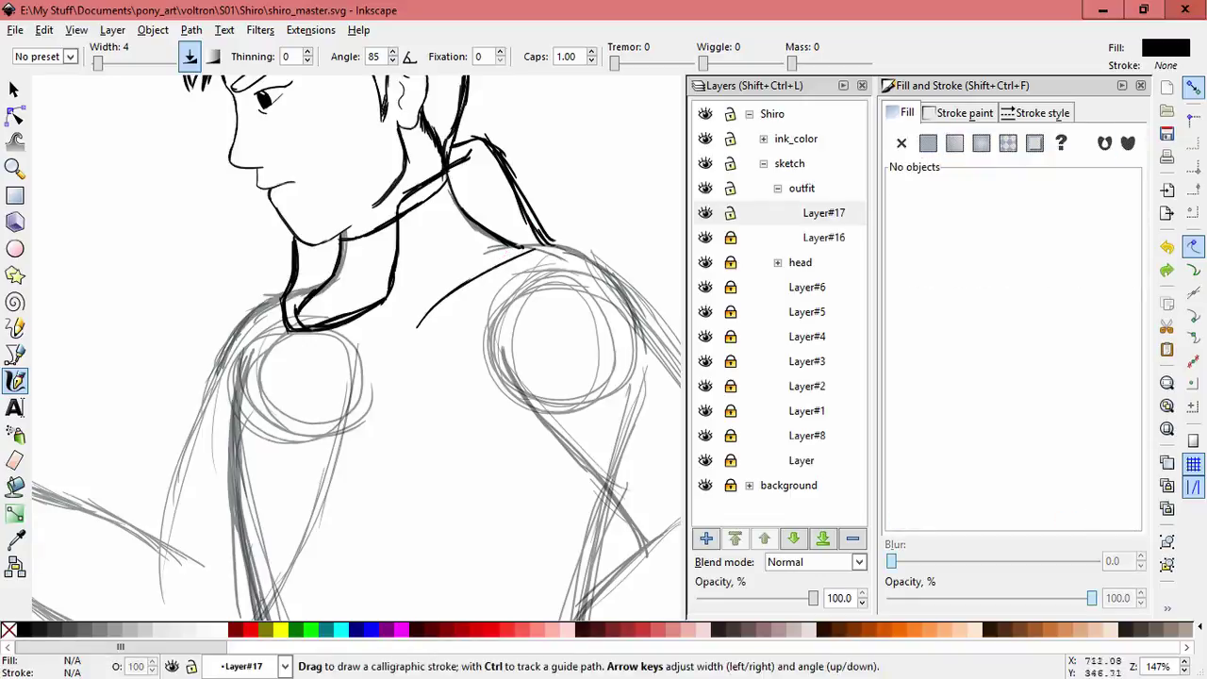
pyautogui.press('Return')
pyautogui.moveTo(443, 321)
pyautogui.mouseDown()
pyautogui.moveTo(373, 373)
pyautogui.moveTo(334, 367)
pyautogui.mouseUp()
pyautogui.moveTo(456, 252); pyautogui.dragTo(372, 288)
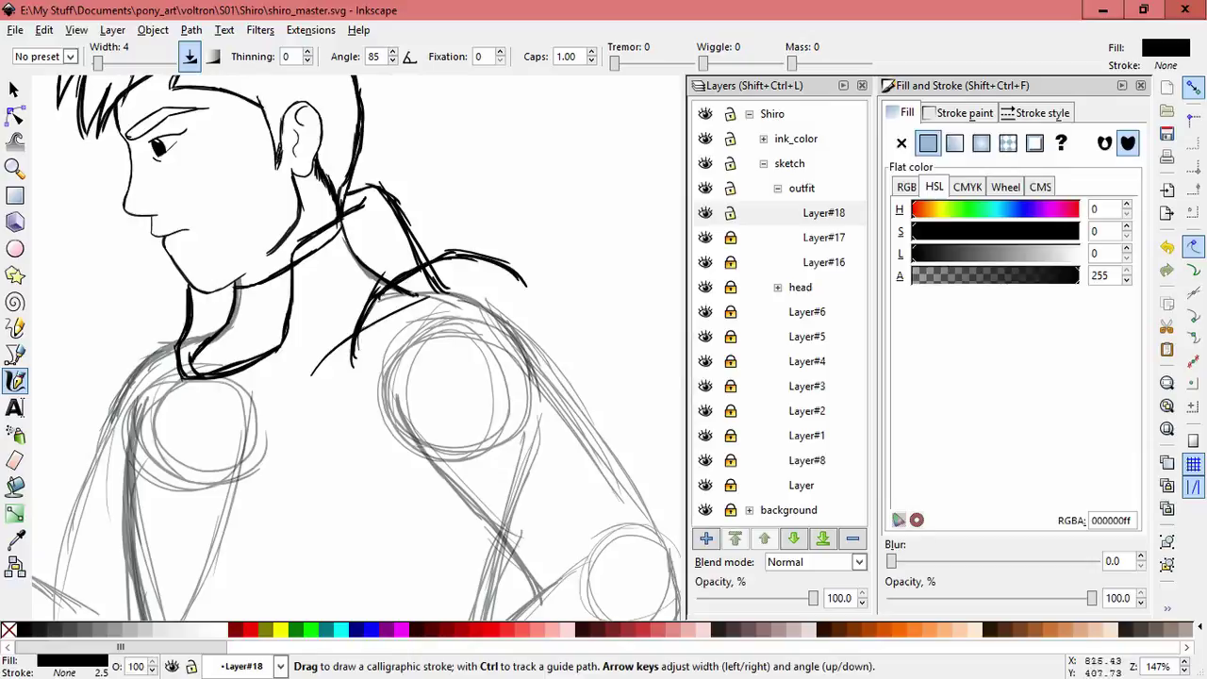
# Step: Ink the right shoulder guard and the upper-arm outline in bold calligraphic strokes
pyautogui.moveTo(450, 349); pyautogui.dragTo(472, 483)
pyautogui.moveTo(458, 316)
pyautogui.mouseDown()
pyautogui.moveTo(477, 492)
pyautogui.moveTo(554, 366)
pyautogui.mouseUp()
pyautogui.moveTo(521, 283)
pyautogui.mouseDown()
pyautogui.moveTo(538, 336)
pyautogui.moveTo(603, 432)
pyautogui.mouseUp()
pyautogui.moveTo(483, 514)
pyautogui.mouseDown()
pyautogui.moveTo(492, 466)
pyautogui.moveTo(581, 535)
pyautogui.mouseUp()
pyautogui.moveTo(569, 441); pyautogui.dragTo(594, 490)
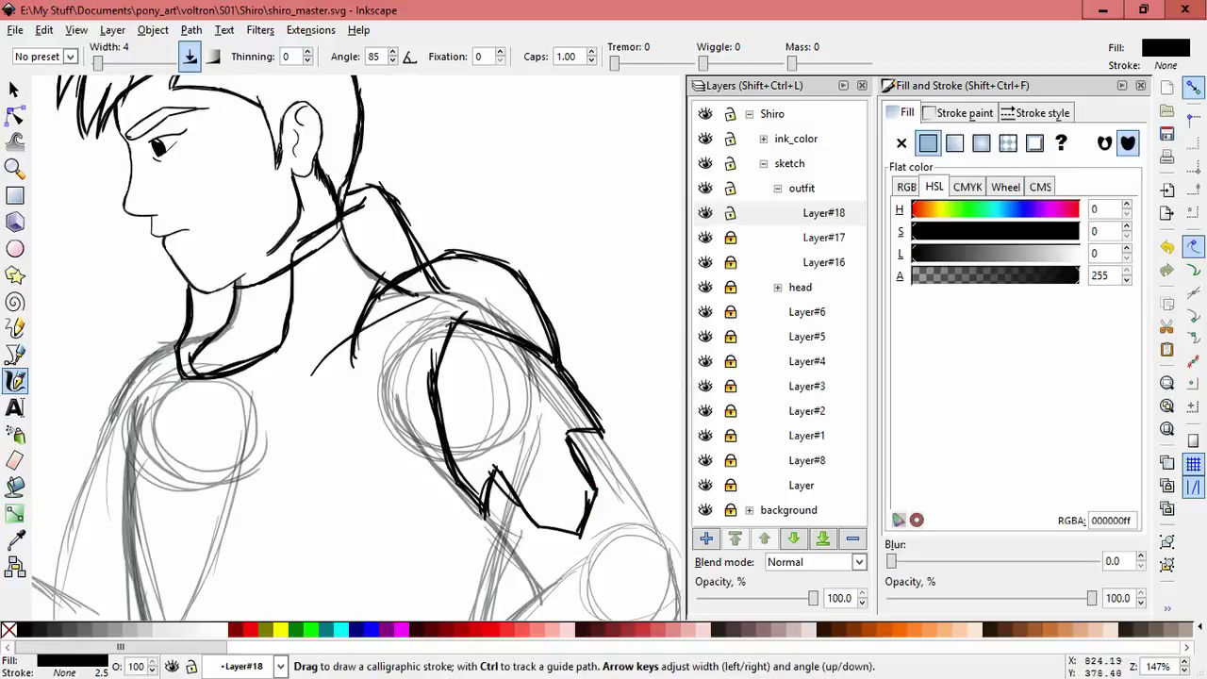
pyautogui.moveTo(460, 310); pyautogui.dragTo(435, 396)
# Step: Add short strokes on the upper arm and reinforce the arm line
pyautogui.press('s')
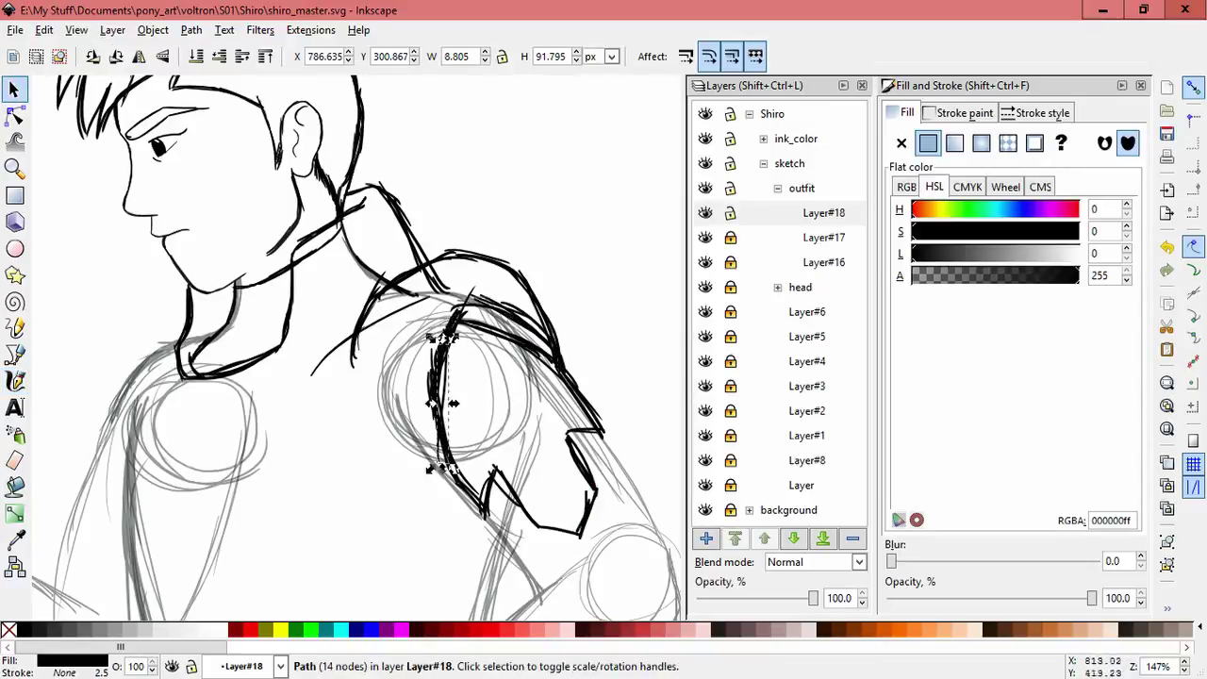
pyautogui.press('Escape')
pyautogui.press('c')
pyautogui.moveTo(509, 330)
pyautogui.mouseDown()
pyautogui.moveTo(457, 359)
pyautogui.moveTo(556, 372)
pyautogui.moveTo(454, 361)
pyautogui.mouseUp()
pyautogui.moveTo(373, 439); pyautogui.dragTo(461, 492)
pyautogui.scroll(-4, 355, 347)
pyautogui.hscroll(2, 355, 347)
# Step: Select the shoulder strokes, scale them down and nudge them into place
pyautogui.press('s')
pyautogui.moveTo(673, 398)
pyautogui.mouseDown()
pyautogui.moveTo(405, 270)
pyautogui.moveTo(403, 193)
pyautogui.moveTo(416, 217)
pyautogui.mouseUp()
pyautogui.moveTo(461, 302); pyautogui.dragTo(471, 306)
pyautogui.moveTo(557, 305); pyautogui.dragTo(471, 345)
pyautogui.press('c')
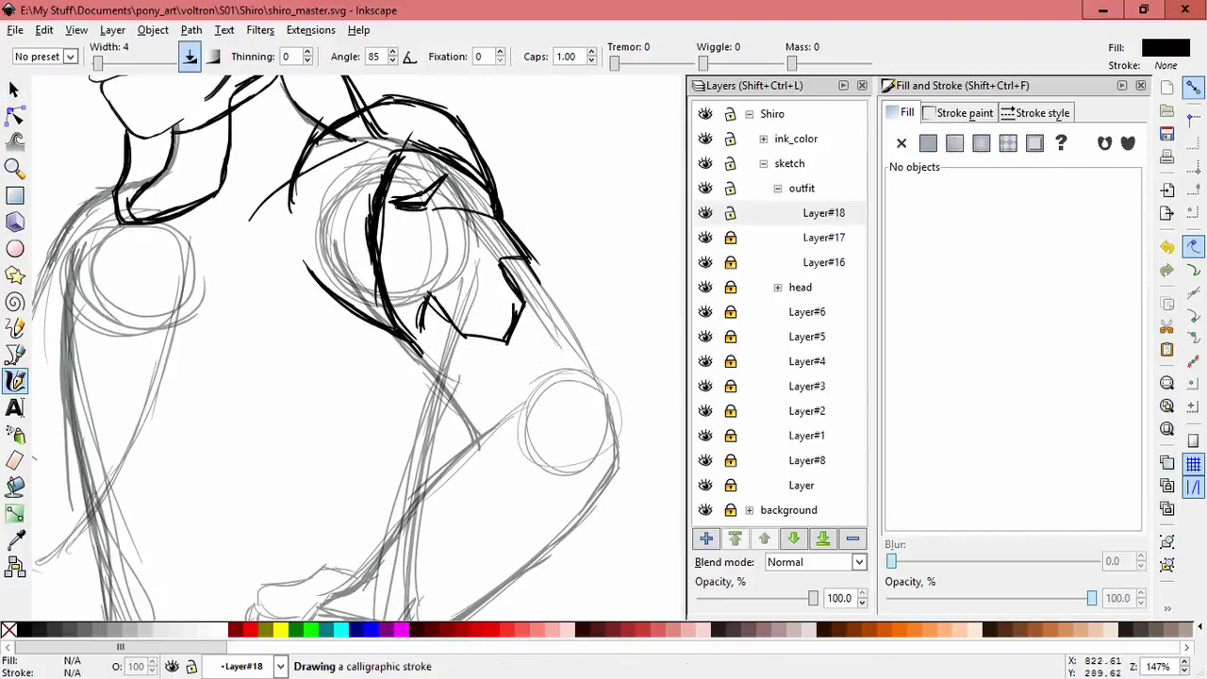
# Step: Shrink and reshape the angular shoulder stroke and reposition a small shoulder stroke
pyautogui.press('s')
pyautogui.moveTo(565, 363); pyautogui.dragTo(533, 345)
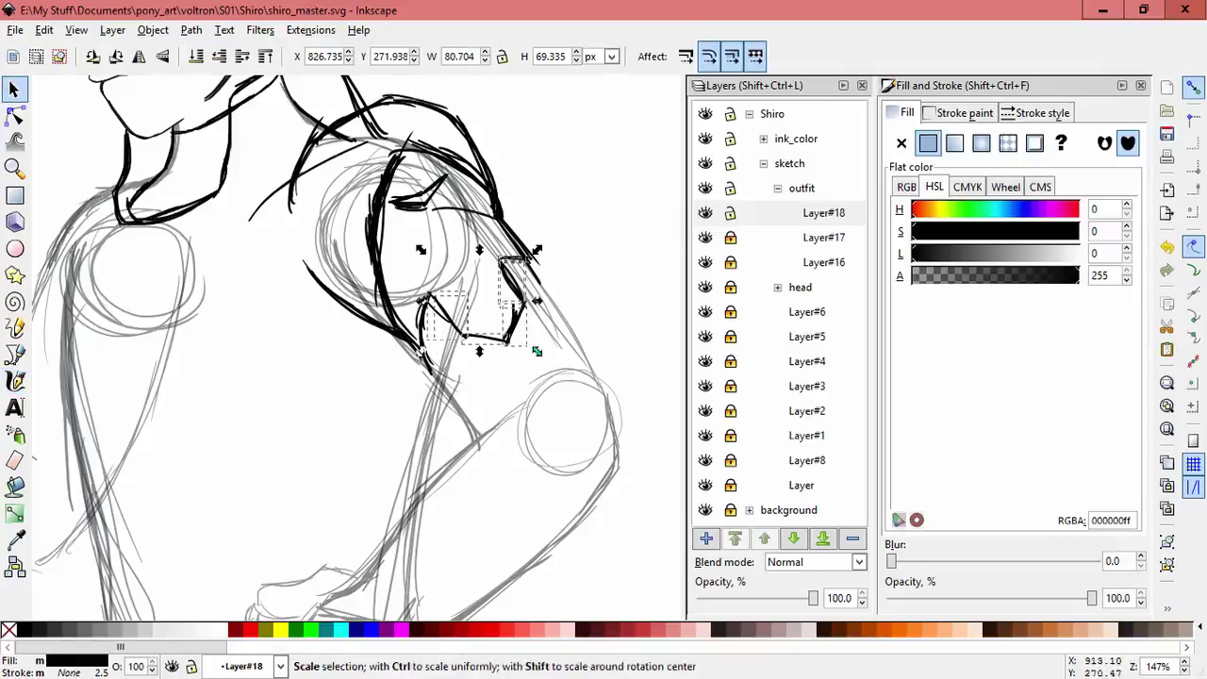
pyautogui.press('Escape')
pyautogui.moveTo(445, 313); pyautogui.dragTo(514, 340)
pyautogui.moveTo(509, 328); pyautogui.dragTo(509, 335)
pyautogui.press('Escape')
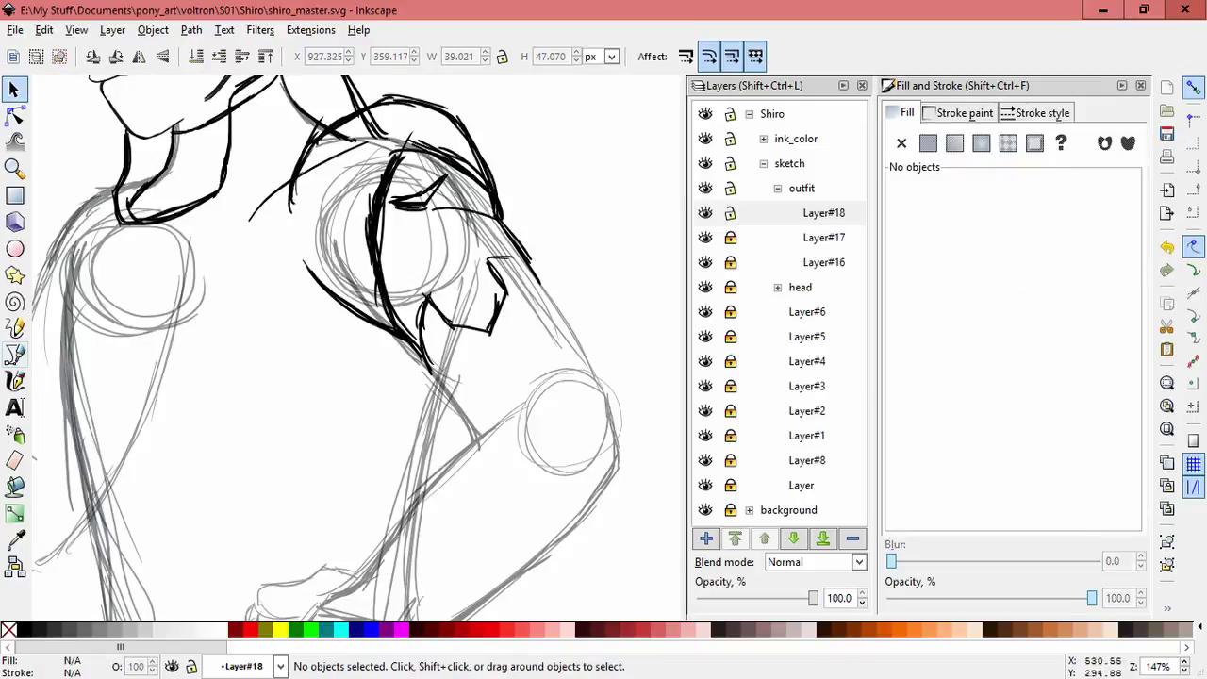
pyautogui.press('c')
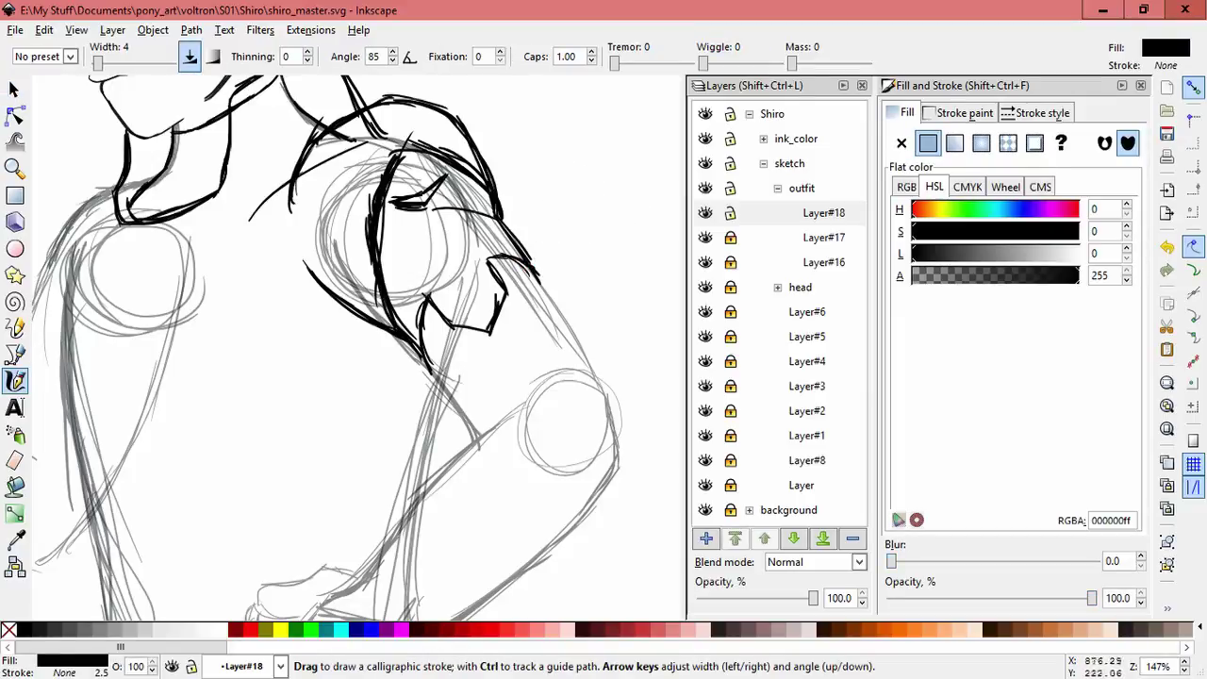
# Step: Ink the long arm stroke, a hook and short strokes joining to the elbow circle
pyautogui.keyDown('ctrl'); pyautogui.scroll(-2, 481, 226); pyautogui.keyUp('ctrl')
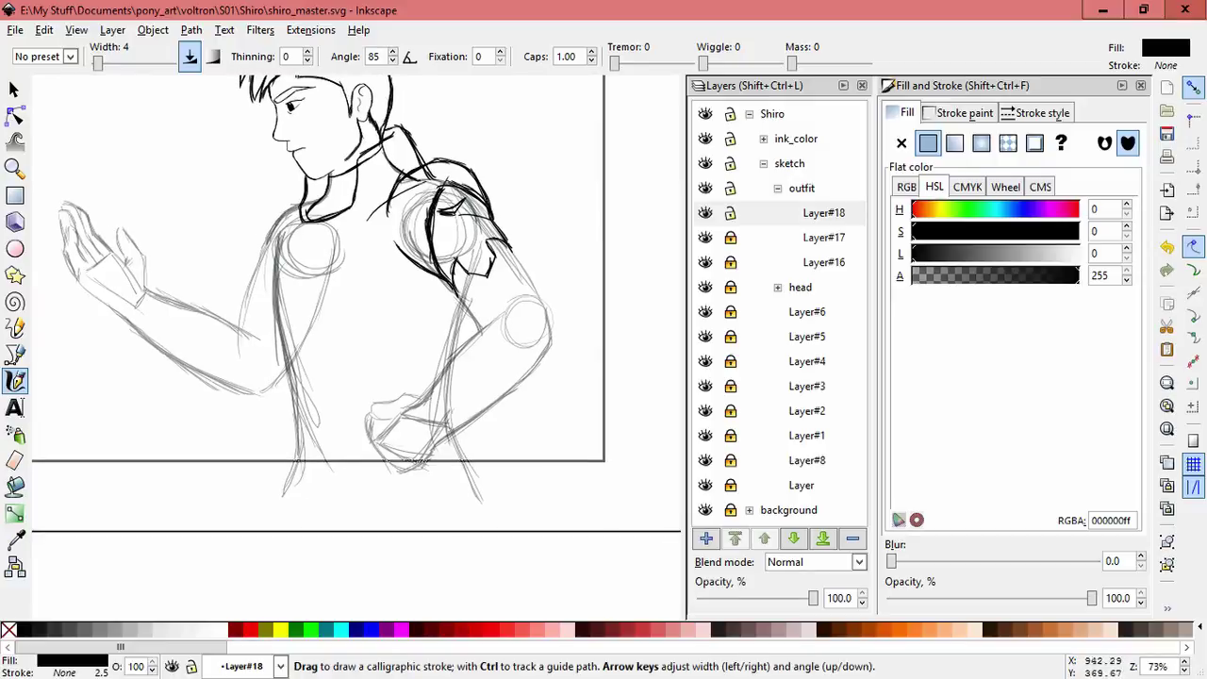
pyautogui.keyDown('ctrl'); pyautogui.scroll(3, 544, 274); pyautogui.keyUp('ctrl')
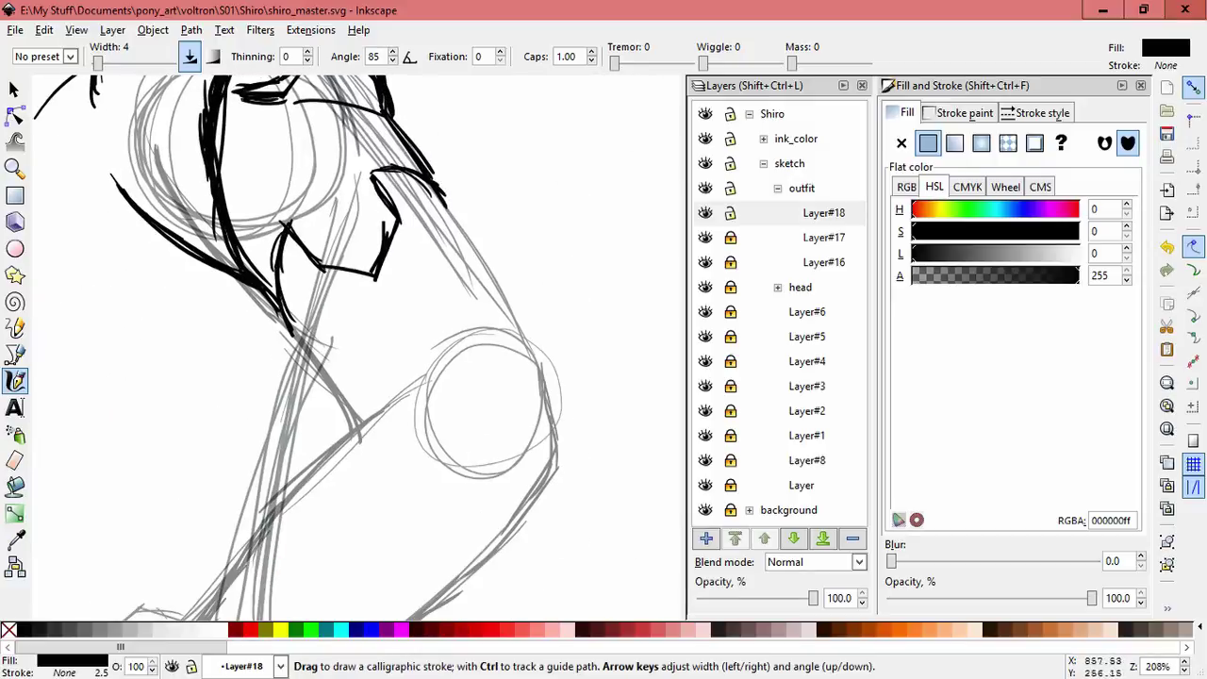
pyautogui.moveTo(386, 403); pyautogui.dragTo(485, 368)
pyautogui.moveTo(439, 194); pyautogui.dragTo(549, 382)
pyautogui.moveTo(486, 347); pyautogui.dragTo(479, 367)
pyautogui.moveTo(390, 398); pyautogui.dragTo(477, 377)
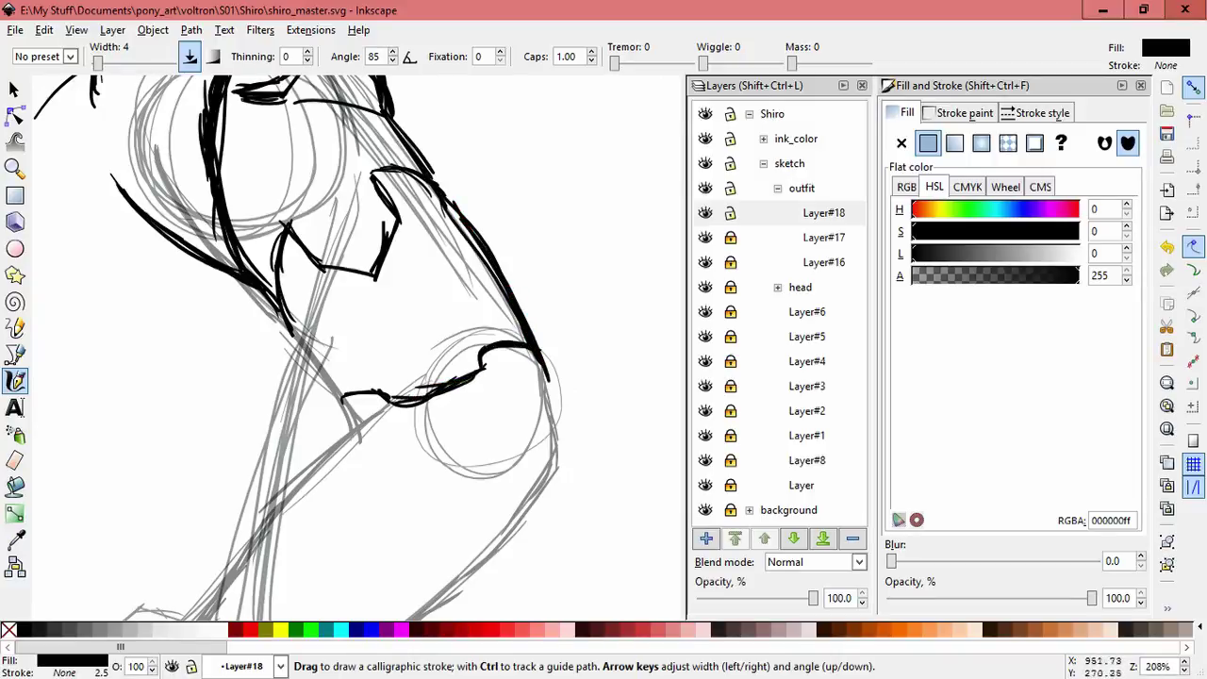
pyautogui.scroll(-2, 434, 386)
pyautogui.moveTo(396, 373)
pyautogui.mouseDown()
pyautogui.moveTo(414, 331)
pyautogui.moveTo(530, 328)
pyautogui.mouseUp()
# Step: Redraw the curve below the elbow circle and ink the elbow guard's right side
pyautogui.moveTo(420, 325); pyautogui.dragTo(551, 382)
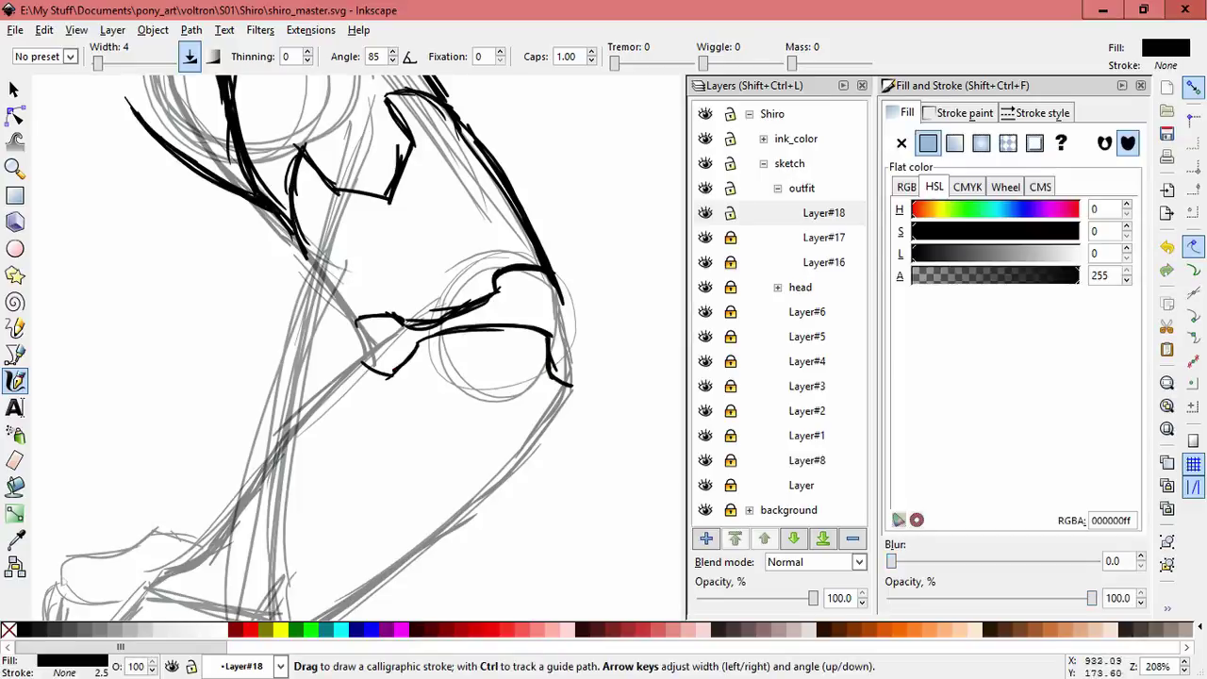
pyautogui.hotkey('ctrl', 'z')
pyautogui.moveTo(419, 335); pyautogui.dragTo(525, 451)
pyautogui.moveTo(556, 346)
pyautogui.mouseDown()
pyautogui.moveTo(565, 294)
pyautogui.moveTo(558, 375)
pyautogui.mouseUp()
pyautogui.moveTo(404, 282); pyautogui.dragTo(369, 289)
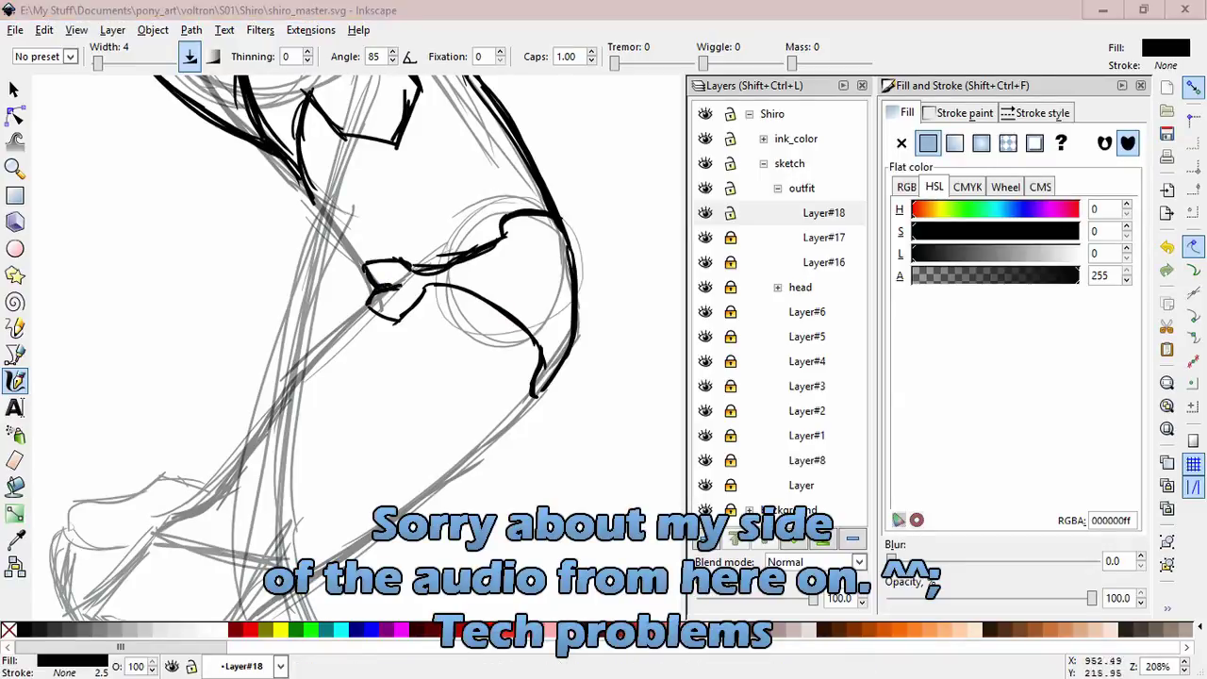
# Step: Shrink the arc stroke at the elbow to about half size
pyautogui.click(14, 89)
pyautogui.moveTo(545, 399)
pyautogui.mouseDown()
pyautogui.moveTo(519, 372)
pyautogui.moveTo(540, 389)
pyautogui.mouseUp()
pyautogui.press('Escape')
pyautogui.press('c')
# Step: Ink the elbow guard's left side and the thick lower edges of the forearm
pyautogui.moveTo(506, 230); pyautogui.dragTo(509, 363)
pyautogui.scroll(-2, 395, 254)
pyautogui.hscroll(-1, 395, 254)
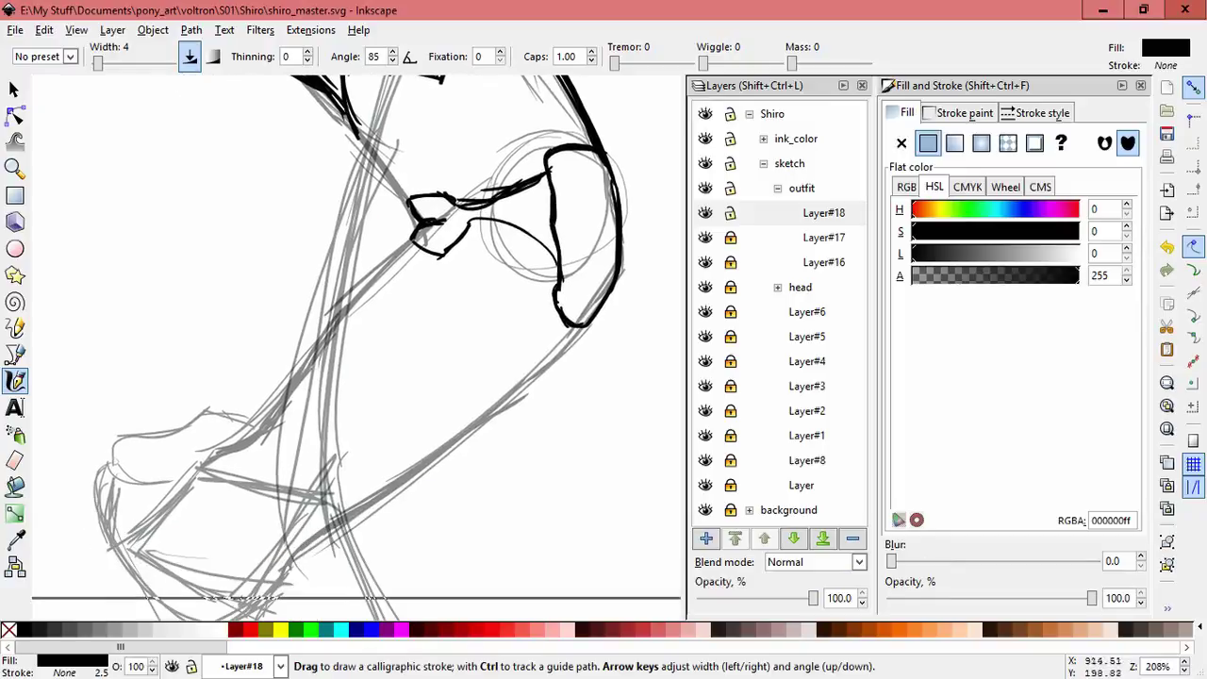
pyautogui.moveTo(552, 271)
pyautogui.mouseDown()
pyautogui.moveTo(360, 277)
pyautogui.moveTo(271, 414)
pyautogui.mouseUp()
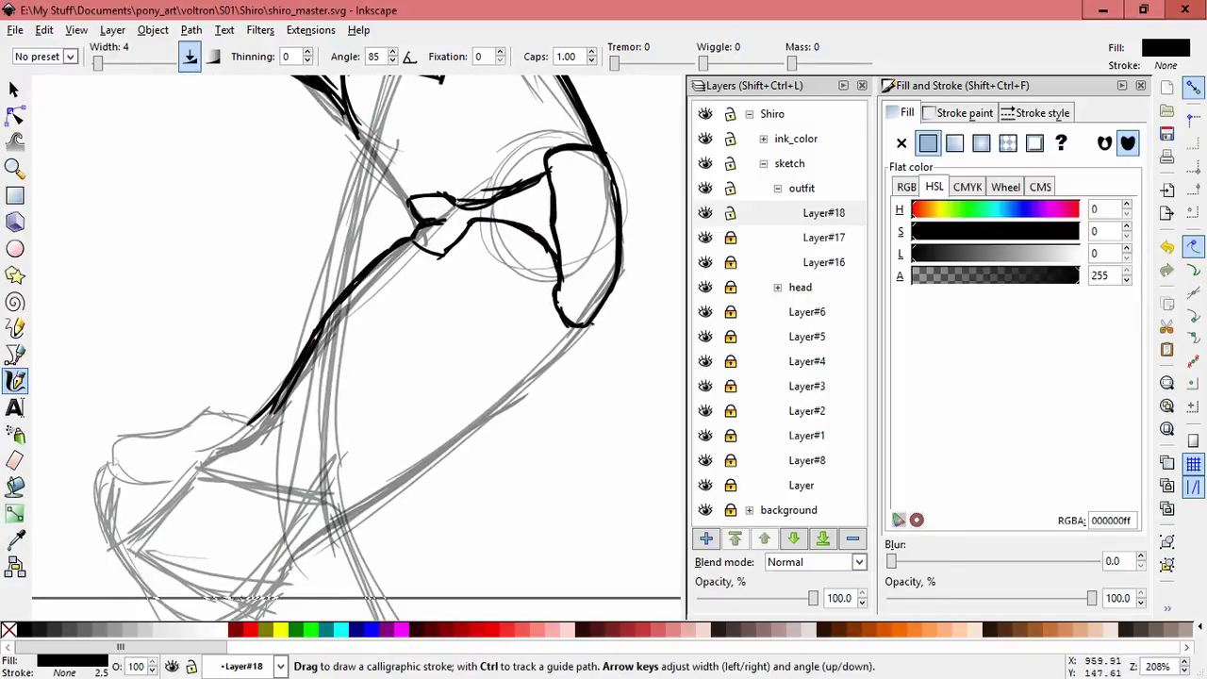
pyautogui.moveTo(597, 325); pyautogui.dragTo(422, 472)
pyautogui.moveTo(515, 414); pyautogui.dragTo(344, 528)
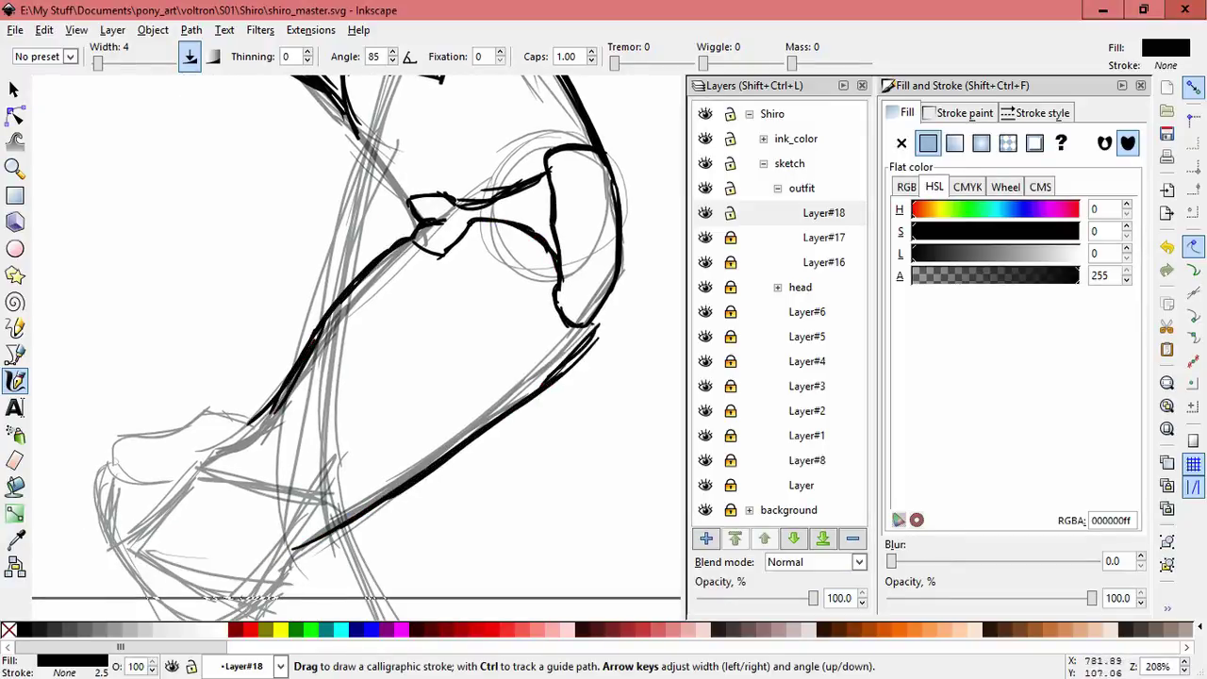
# Step: Reinforce the V-shaped forearm line and ink a stroke beside the cuff
pyautogui.scroll(-3, 356, 348)
pyautogui.hscroll(-1, 356, 348)
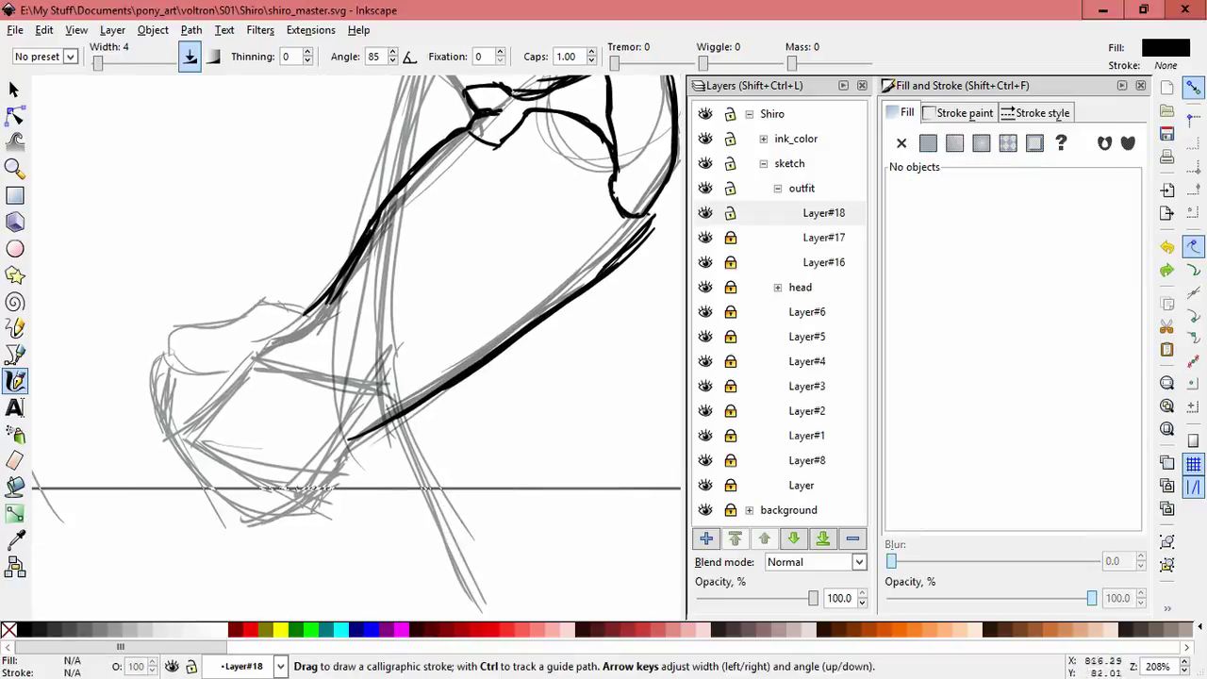
pyautogui.moveTo(411, 350); pyautogui.dragTo(347, 437)
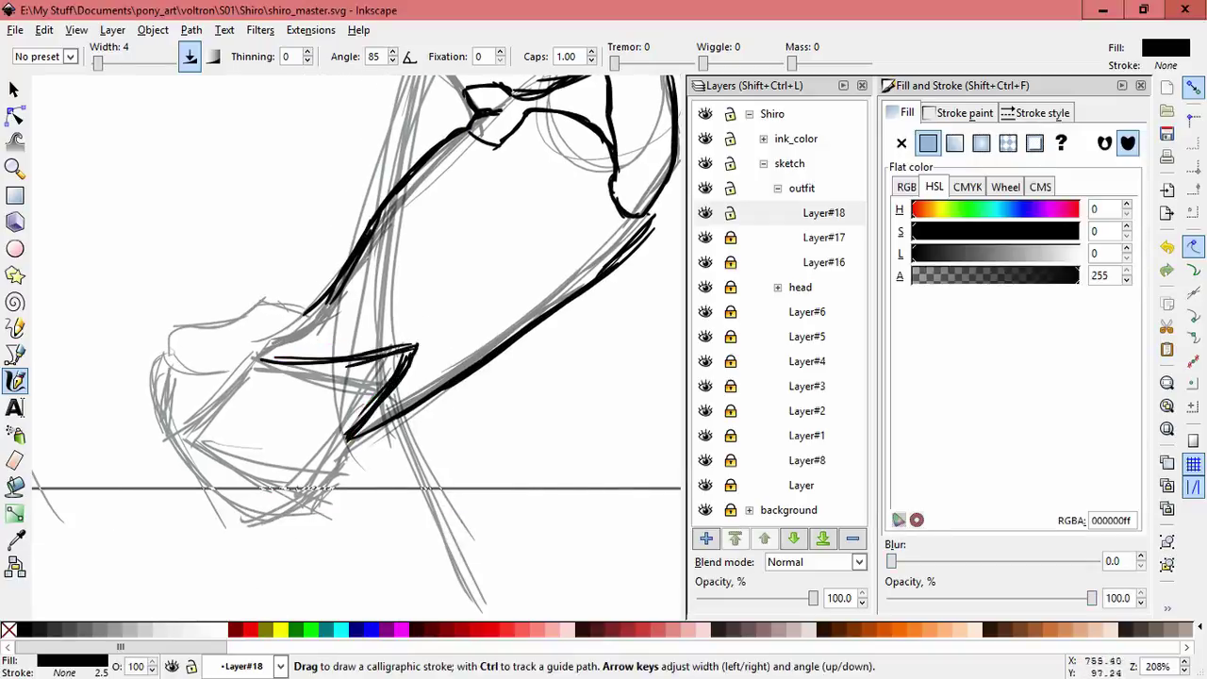
pyautogui.moveTo(332, 300); pyautogui.dragTo(257, 356)
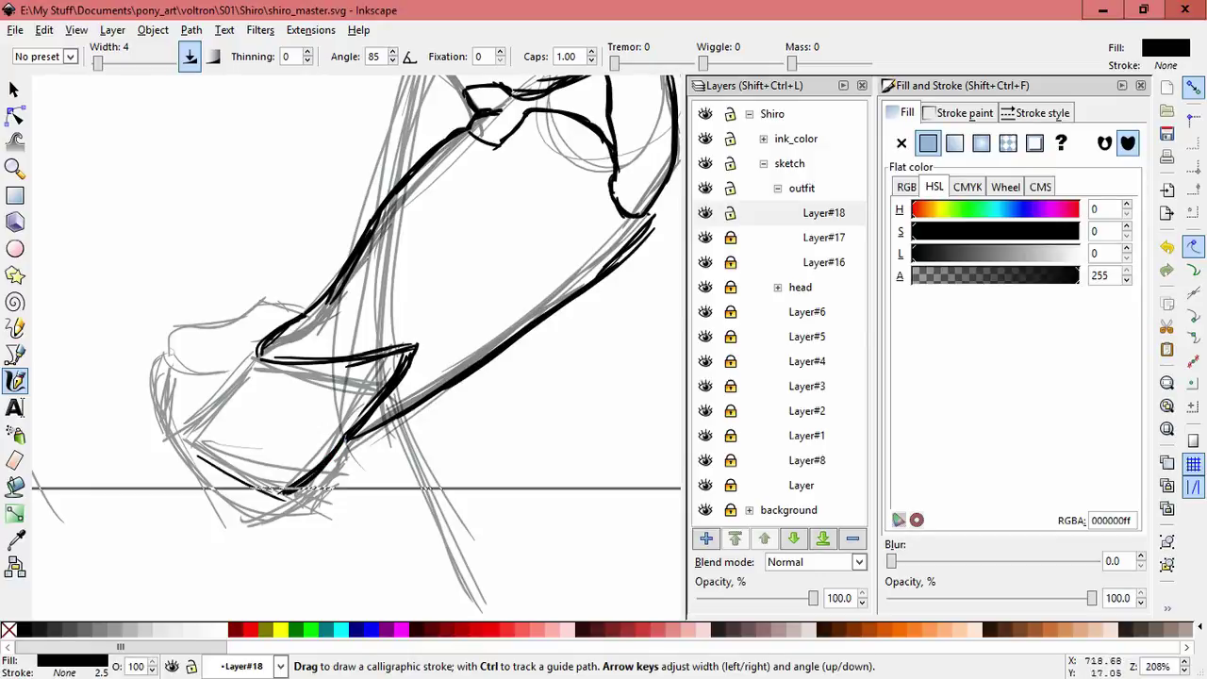
# Step: Outline the fist at the hip: bottom, left side, lower and top edges
pyautogui.moveTo(193, 448); pyautogui.dragTo(316, 495)
pyautogui.moveTo(265, 356); pyautogui.dragTo(184, 441)
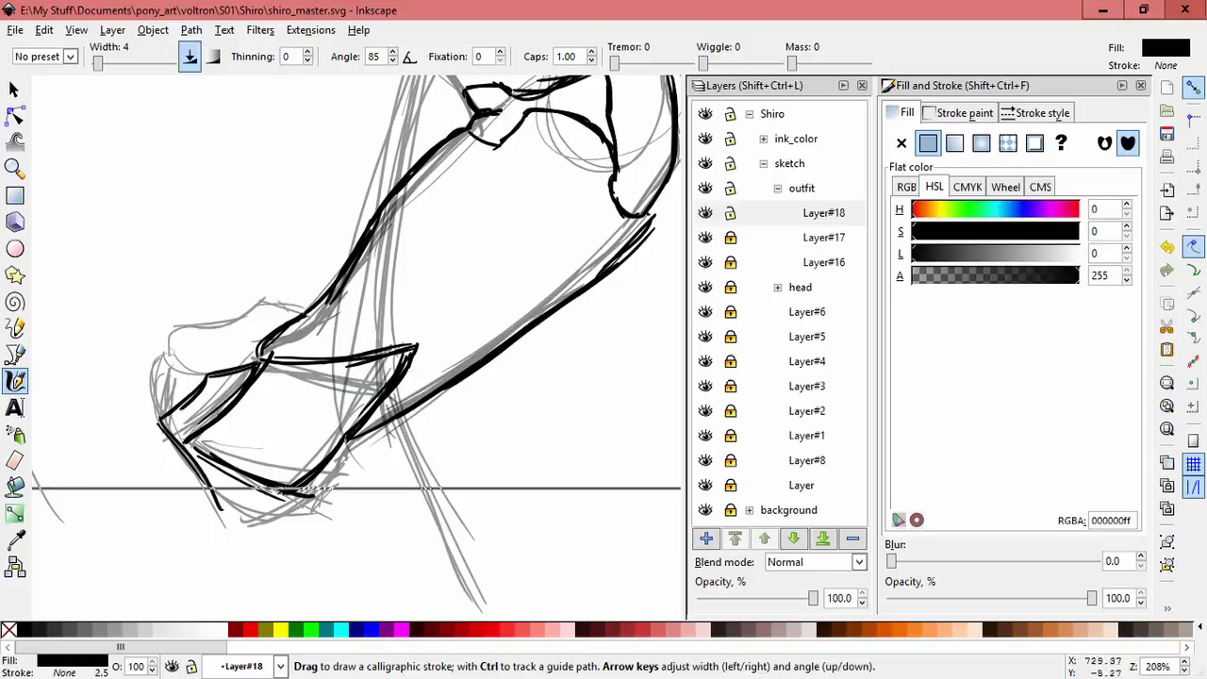
pyautogui.moveTo(332, 489); pyautogui.dragTo(257, 523)
pyautogui.moveTo(184, 366)
pyautogui.mouseDown()
pyautogui.moveTo(243, 311)
pyautogui.moveTo(310, 304)
pyautogui.mouseUp()
pyautogui.scroll(-3, 486, 293)
pyautogui.scroll(2, 339, 236)
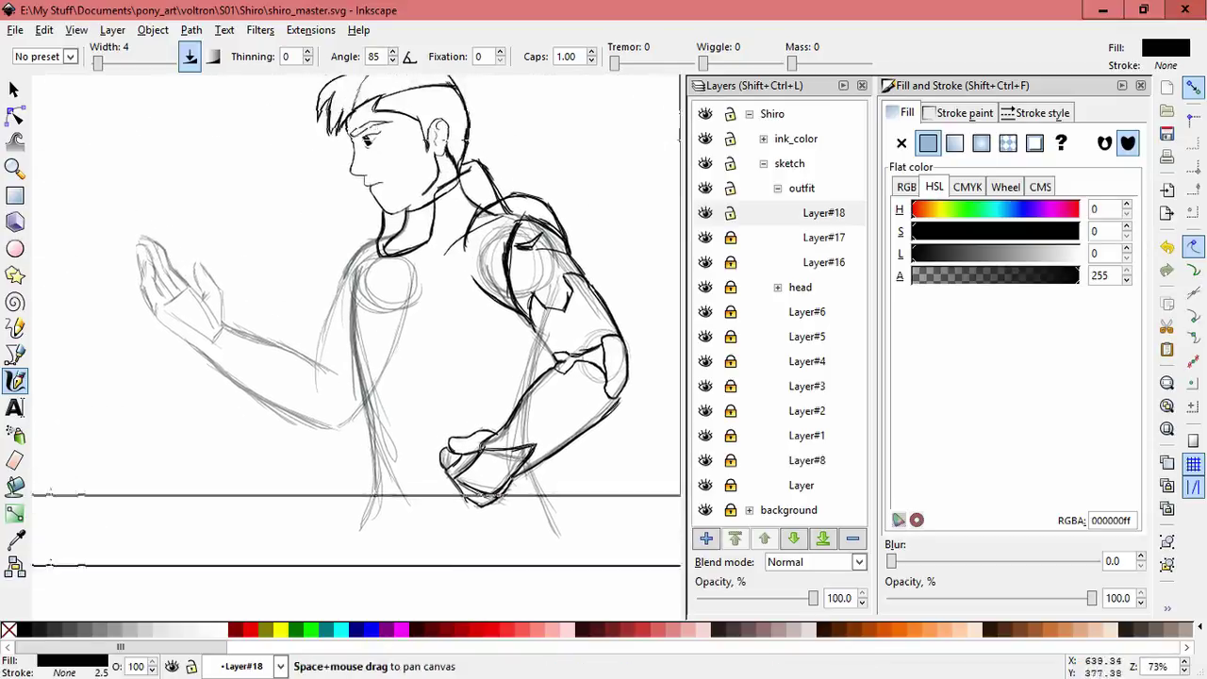
# Step: Ink the left shoulder, collar line and raised arm down the lower forearm
pyautogui.moveTo(364, 230)
pyautogui.mouseDown()
pyautogui.moveTo(275, 327)
pyautogui.moveTo(306, 369)
pyautogui.moveTo(242, 492)
pyautogui.mouseUp()
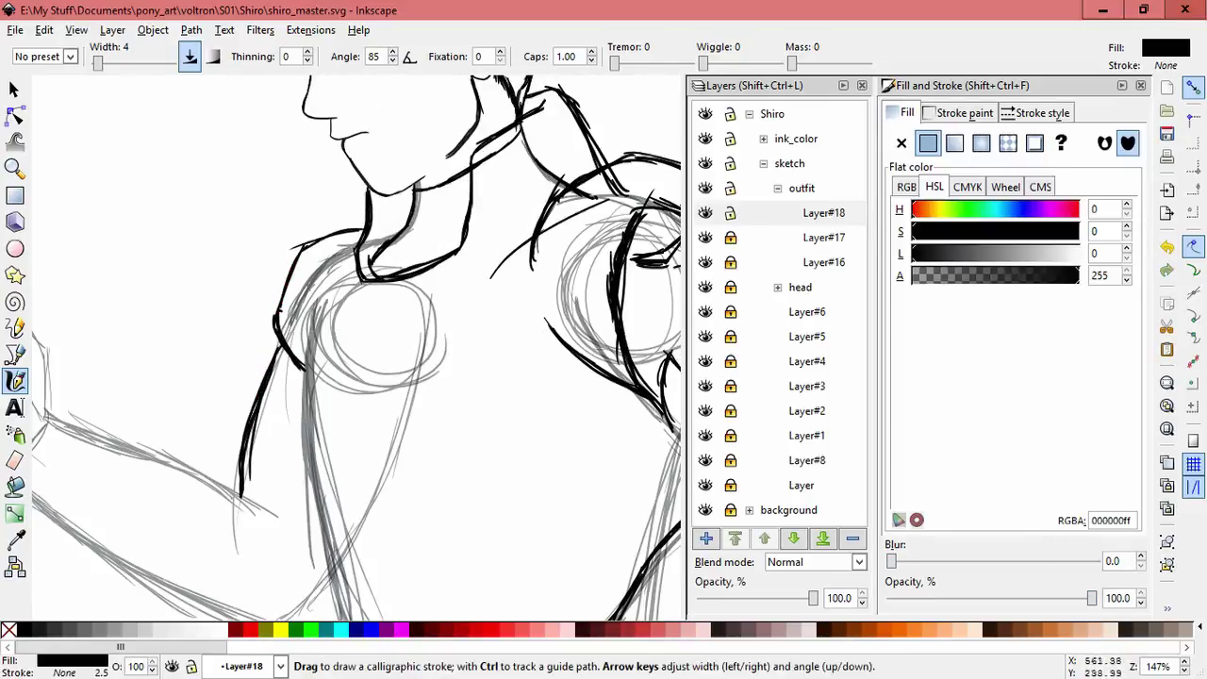
pyautogui.scroll(-3, 242, 492)
pyautogui.moveTo(247, 380)
pyautogui.mouseDown()
pyautogui.moveTo(292, 396)
pyautogui.moveTo(273, 439)
pyautogui.mouseUp()
pyautogui.moveTo(283, 386)
pyautogui.mouseDown()
pyautogui.moveTo(292, 415)
pyautogui.moveTo(335, 445)
pyautogui.moveTo(264, 521)
pyautogui.moveTo(334, 497)
pyautogui.mouseUp()
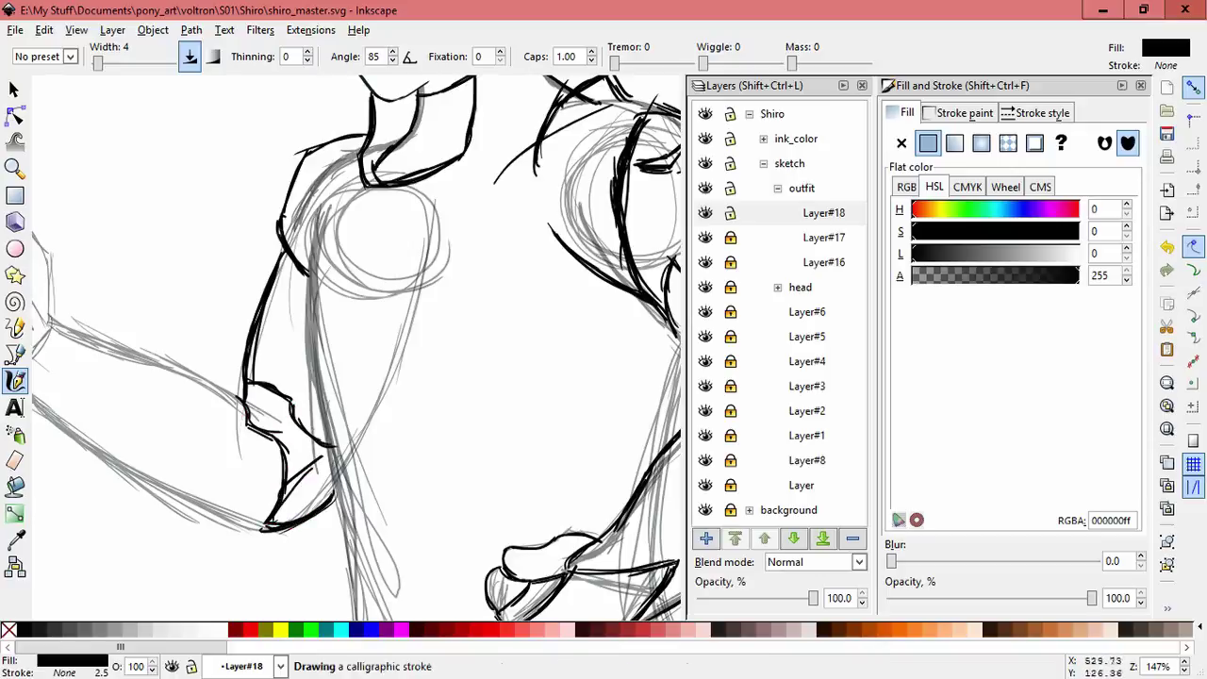
pyautogui.hscroll(-2, 356, 349)
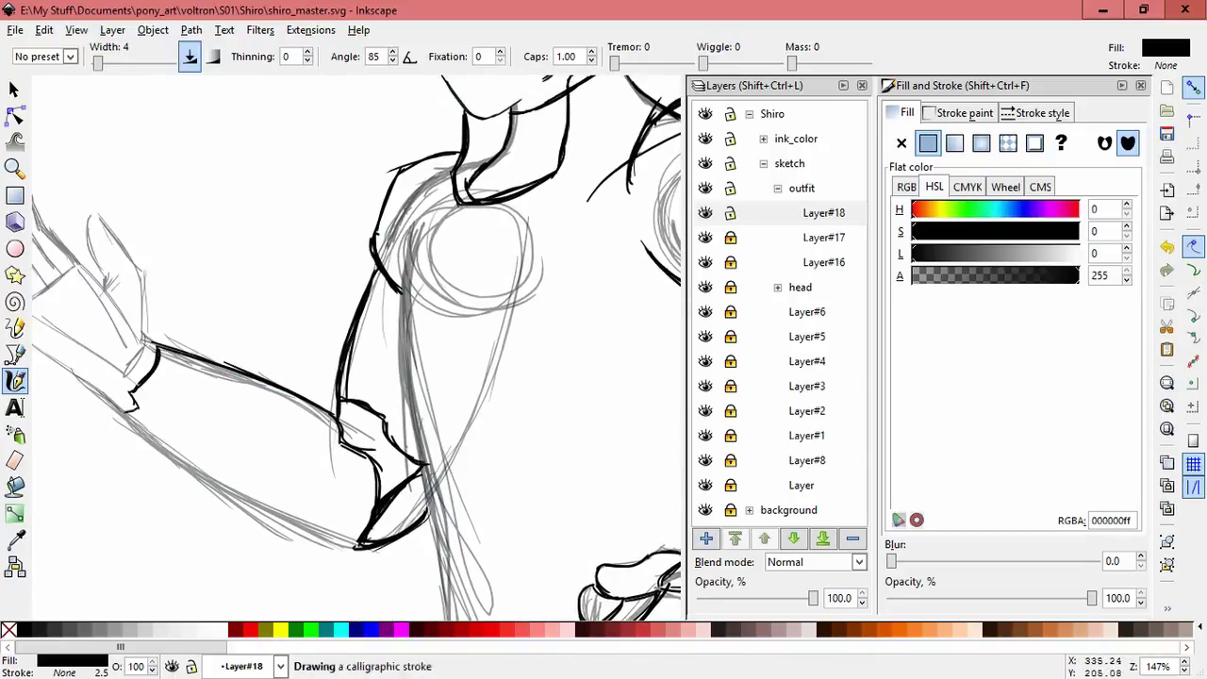
pyautogui.moveTo(125, 415)
pyautogui.mouseDown()
pyautogui.moveTo(283, 514)
pyautogui.moveTo(356, 543)
pyautogui.mouseUp()
pyautogui.hscroll(-2, 356, 349)
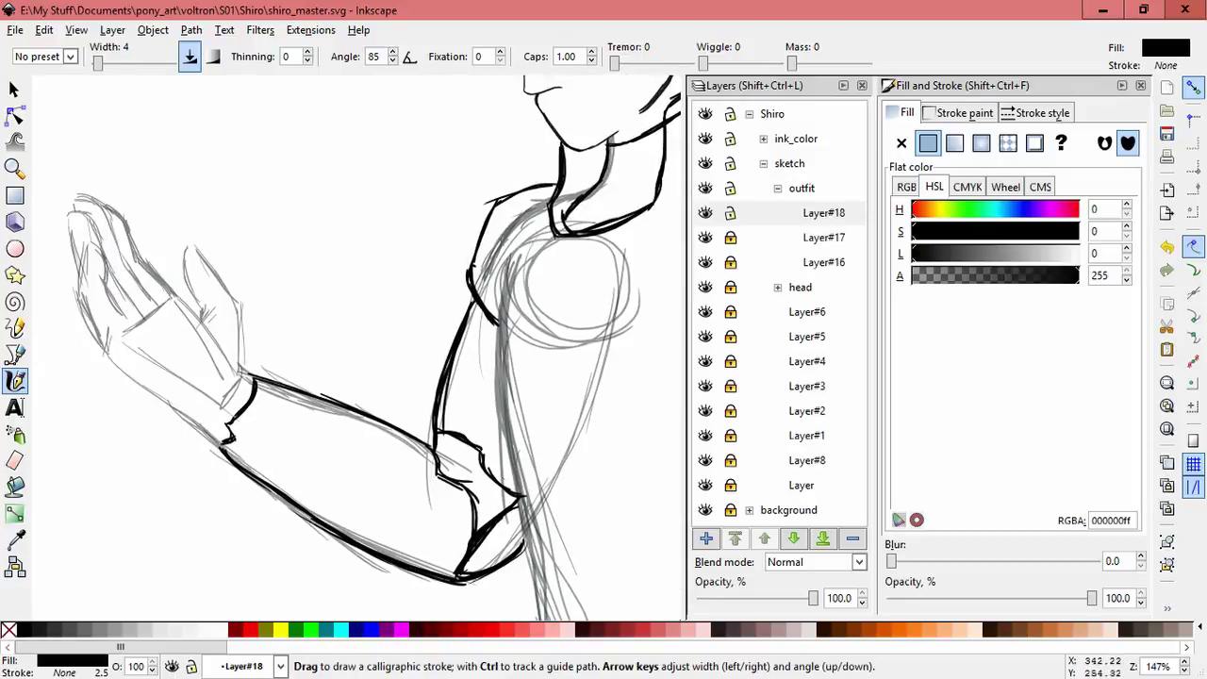
pyautogui.scroll(1, 174, 393)
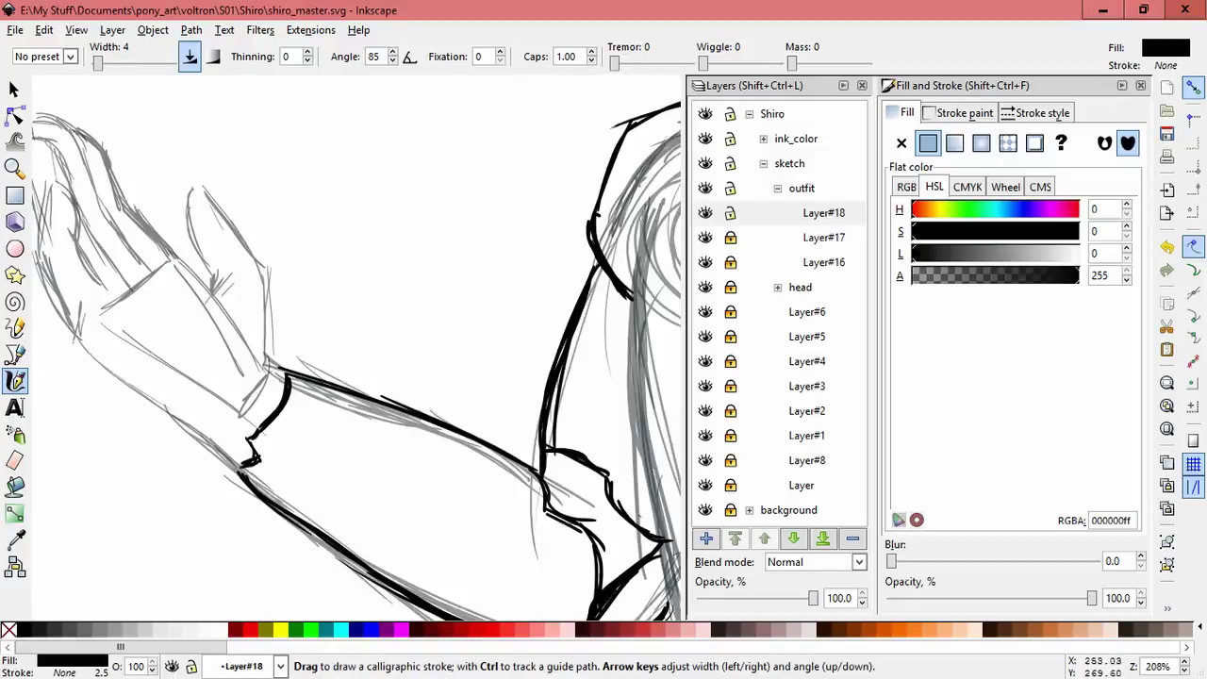
# Step: Ink the wrist, hand edges, thumb, fingertips and a finger outline of the raised hand
pyautogui.moveTo(83, 341); pyautogui.dragTo(245, 465)
pyautogui.moveTo(267, 342); pyautogui.dragTo(274, 370)
pyautogui.moveTo(177, 260); pyautogui.dragTo(240, 335)
pyautogui.moveTo(200, 186)
pyautogui.mouseDown()
pyautogui.moveTo(260, 266)
pyautogui.moveTo(183, 200)
pyautogui.moveTo(184, 243)
pyautogui.mouseUp()
pyautogui.scroll(1, 357, 361)
pyautogui.hscroll(-2, 356, 361)
pyautogui.moveTo(143, 173); pyautogui.dragTo(186, 199)
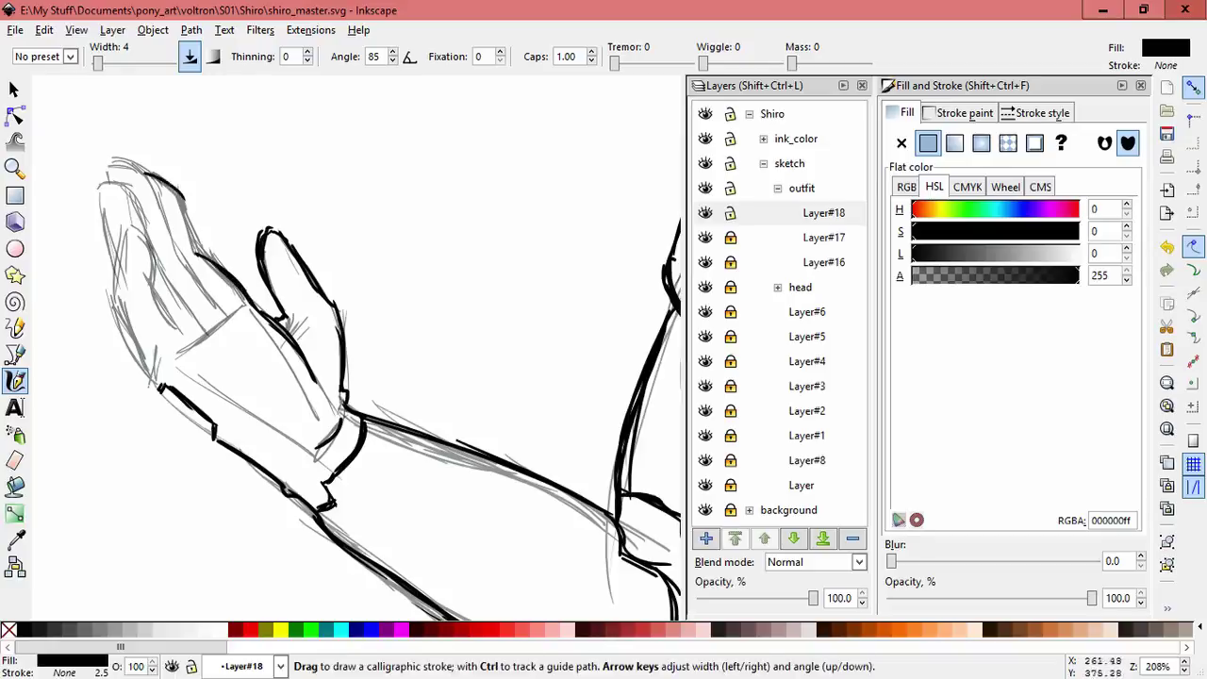
pyautogui.moveTo(108, 179)
pyautogui.mouseDown()
pyautogui.moveTo(118, 162)
pyautogui.moveTo(141, 166)
pyautogui.moveTo(171, 253)
pyautogui.mouseUp()
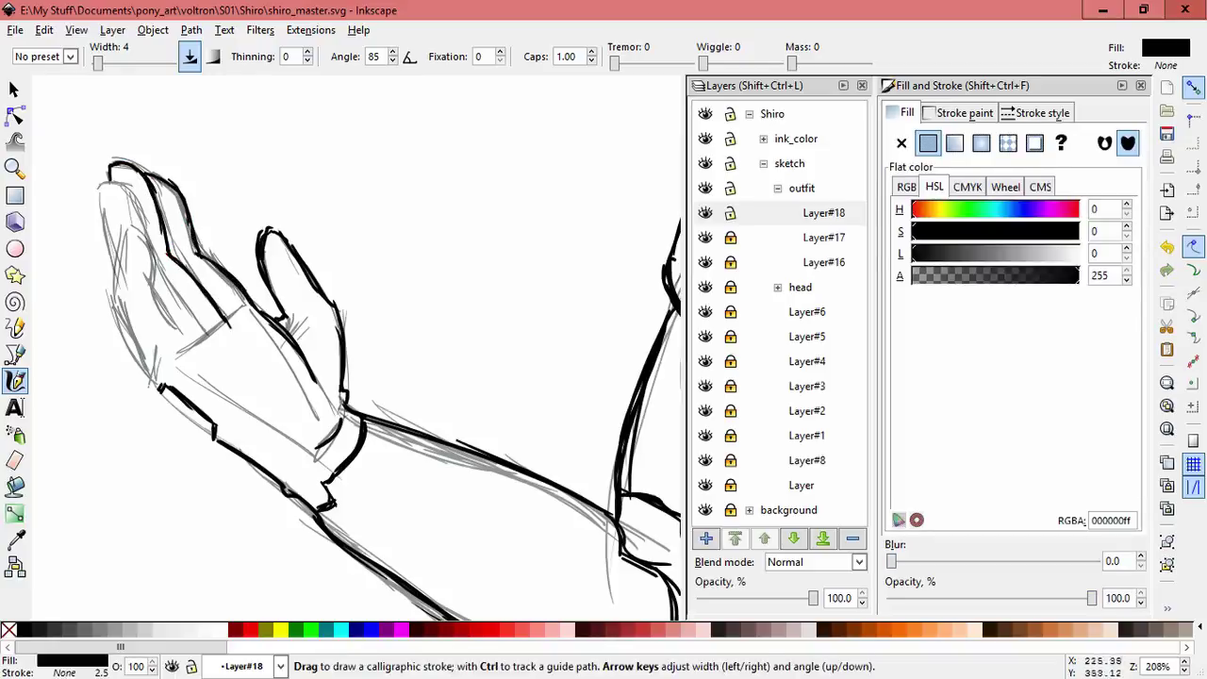
pyautogui.moveTo(128, 230)
pyautogui.mouseDown()
pyautogui.moveTo(110, 283)
pyautogui.moveTo(152, 286)
pyautogui.moveTo(195, 322)
pyautogui.mouseUp()
# Step: Clear the selection and ink a short stroke across the palm
pyautogui.press('space')
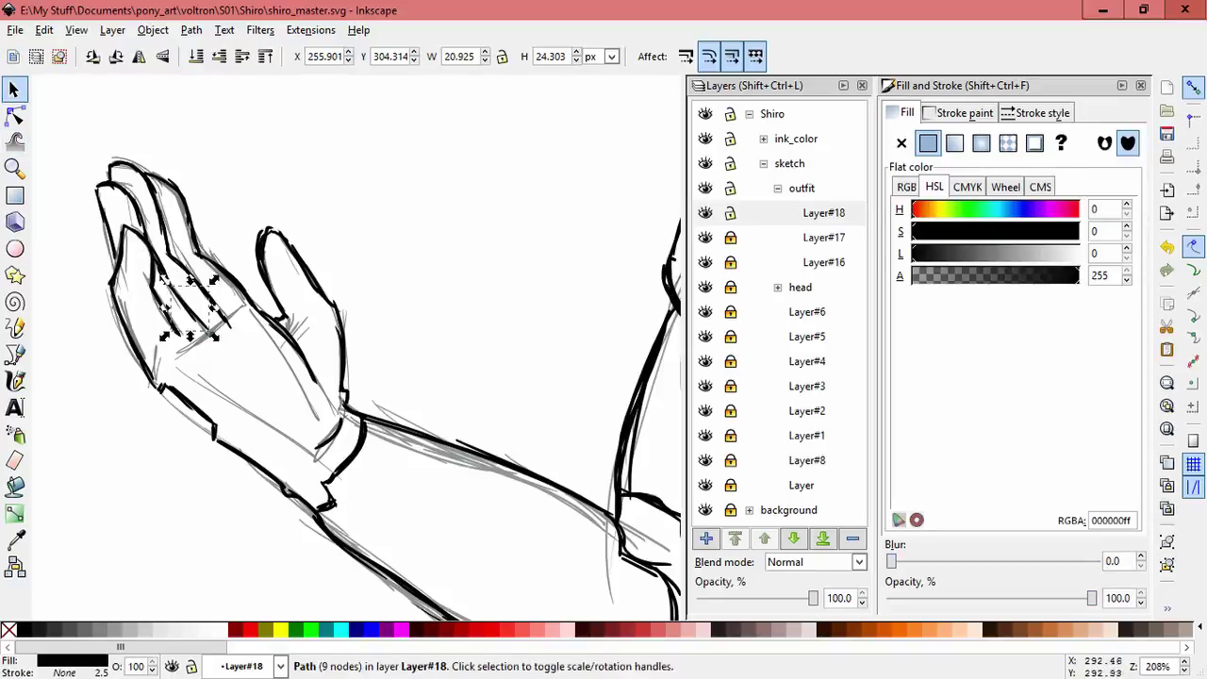
pyautogui.press('Escape')
pyautogui.press('space')
pyautogui.moveTo(189, 268)
pyautogui.mouseDown()
pyautogui.moveTo(229, 346)
pyautogui.moveTo(83, 267)
pyautogui.mouseUp()
pyautogui.scroll(-1, 201, 288)
pyautogui.hscroll(1, 202, 288)
# Step: Add a new layer, Layer#19, above Layer#18
pyautogui.moveTo(283, 283); pyautogui.dragTo(202, 363)
pyautogui.hotkey('ctrl', 'shift', 'n')
pyautogui.press('Return')
pyautogui.moveTo(377, 283); pyautogui.dragTo(330, 382)
# Step: Ink strokes near the shoulder, down the arm and toward the torso
pyautogui.moveTo(436, 209); pyautogui.dragTo(394, 298)
pyautogui.press('-')
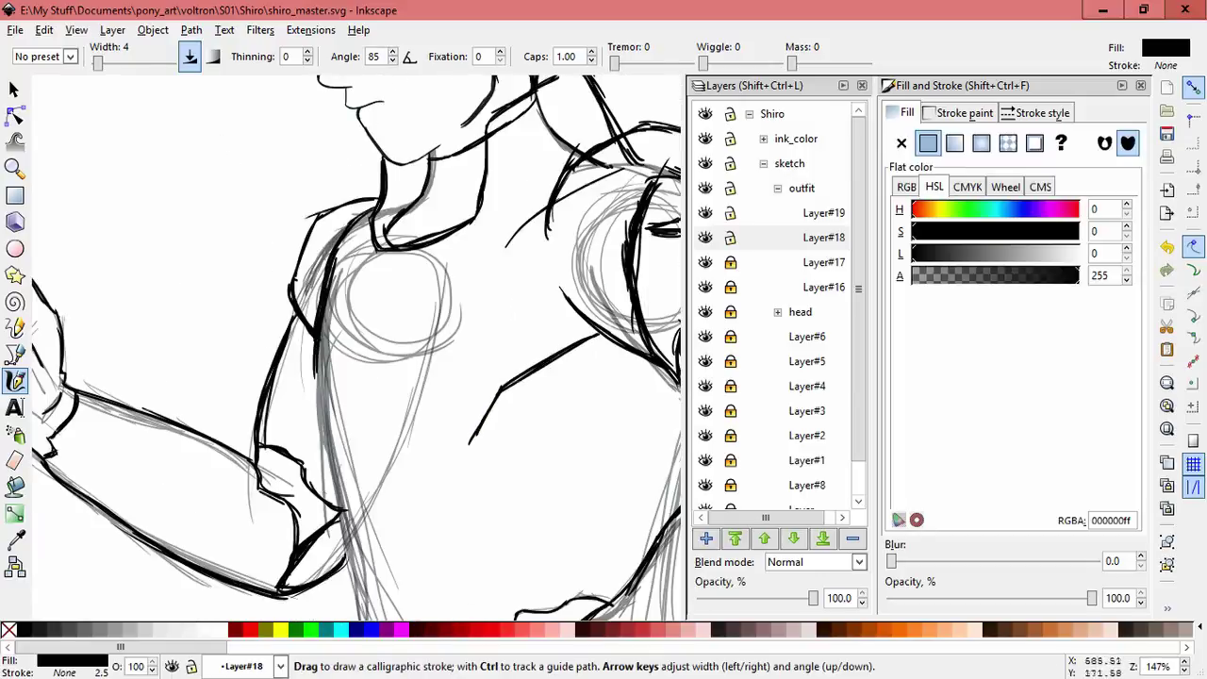
pyautogui.moveTo(313, 360)
pyautogui.mouseDown()
pyautogui.moveTo(330, 449)
pyautogui.moveTo(385, 539)
pyautogui.mouseUp()
pyautogui.moveTo(377, 330); pyautogui.dragTo(321, 264)
pyautogui.moveTo(420, 369)
pyautogui.mouseDown()
pyautogui.moveTo(592, 490)
pyautogui.moveTo(420, 368)
pyautogui.moveTo(335, 377)
pyautogui.mouseUp()
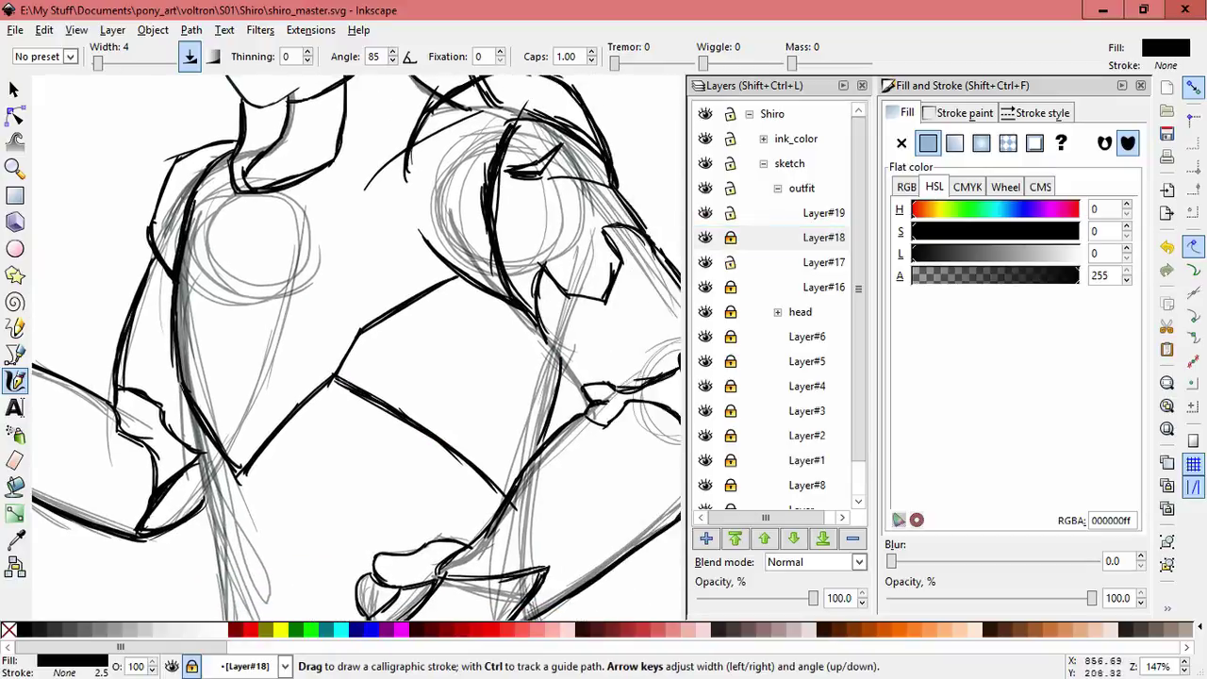
# Step: Check Layer#18's strokes by toggling visibility, then select and group the chest strokes
pyautogui.click(823, 261)
pyautogui.click(705, 237)
pyautogui.click(705, 236)
pyautogui.press('s')
pyautogui.moveTo(296, 350); pyautogui.dragTo(525, 498)
pyautogui.moveTo(278, 251); pyautogui.dragTo(458, 405)
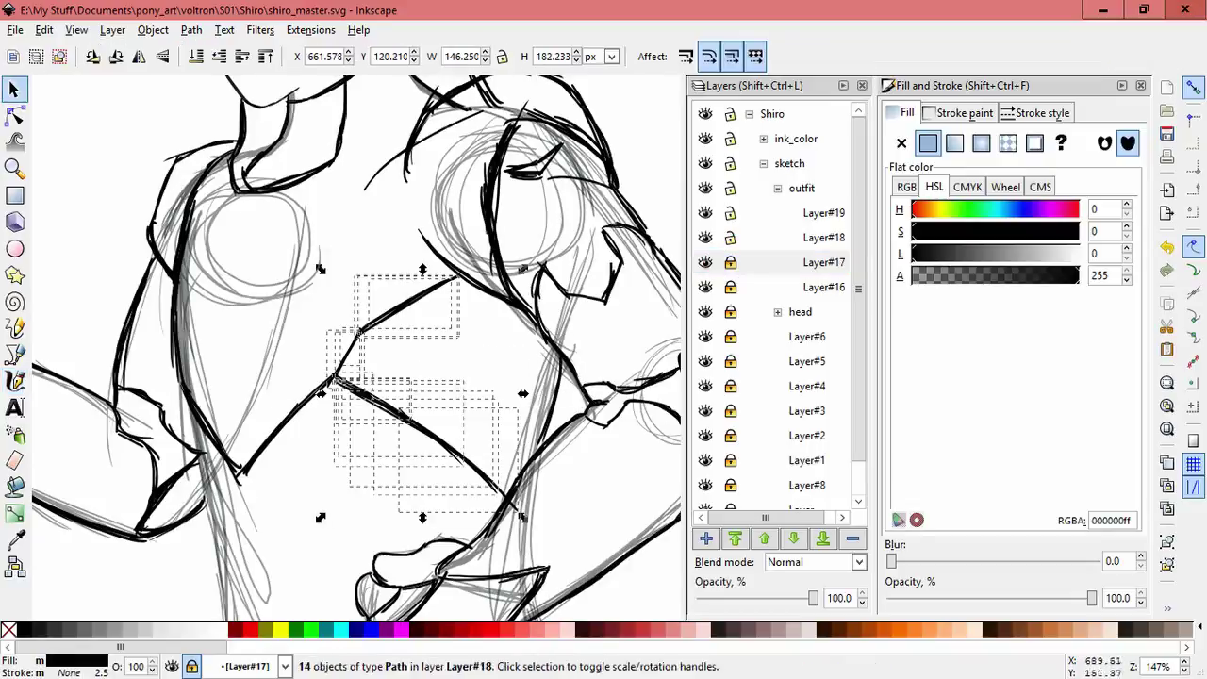
pyautogui.keyDown('shift'); pyautogui.moveTo(353, 328); pyautogui.dragTo(234, 537); pyautogui.keyUp('shift')
pyautogui.hotkey('ctrl', 'g')
# Step: Reselect the chest and shoulder strokes and group them
pyautogui.moveTo(188, 235); pyautogui.dragTo(255, 409)
pyautogui.keyDown('shift'); pyautogui.moveTo(158, 121); pyautogui.dragTo(247, 248); pyautogui.keyUp('shift')
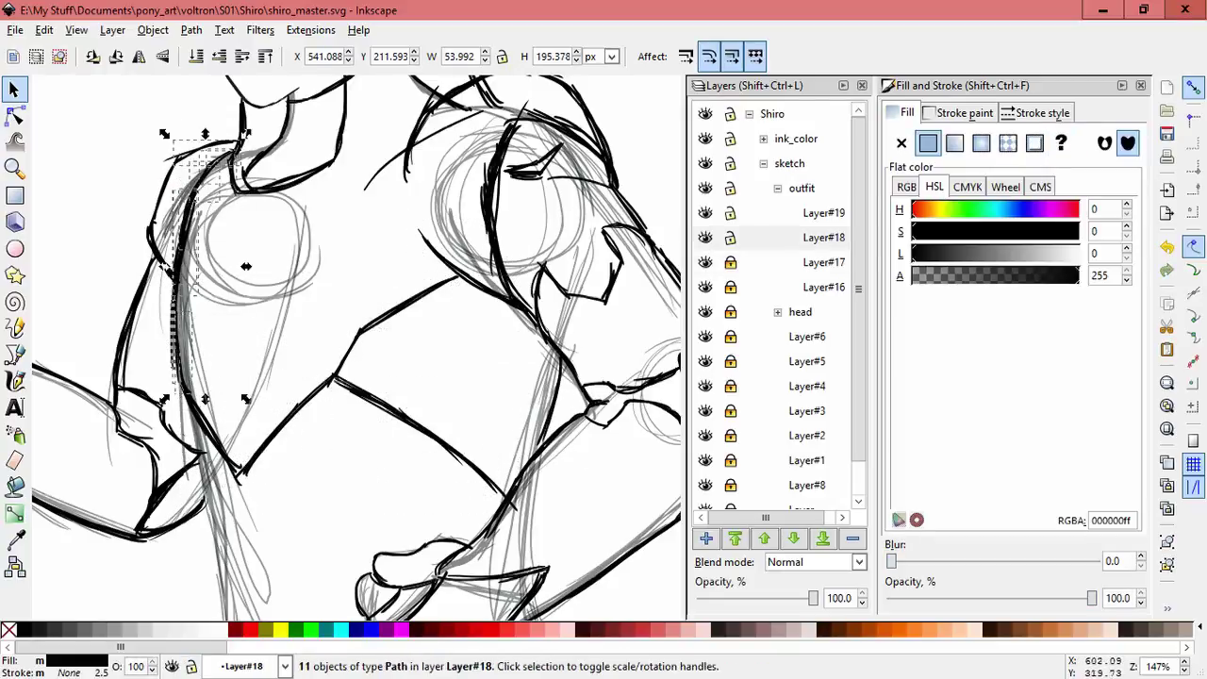
pyautogui.click(179, 247)
pyautogui.moveTo(150, 175); pyautogui.dragTo(262, 438)
pyautogui.moveTo(172, 115); pyautogui.dragTo(242, 215)
pyautogui.keyDown('shift'); pyautogui.click(273, 407); pyautogui.keyUp('shift')
pyautogui.moveTo(273, 407); pyautogui.dragTo(158, 187)
pyautogui.hotkey('ctrl', 'g')
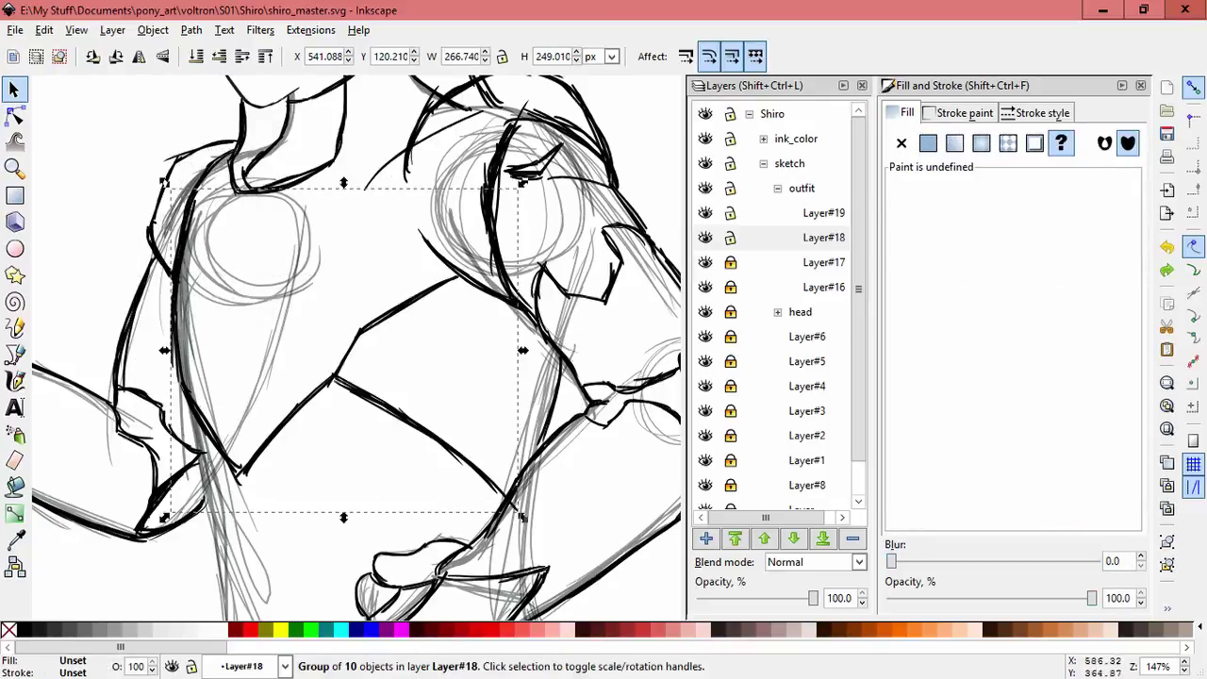
# Step: Group the upper-left shoulder strokes and combine them with the chest group
pyautogui.moveTo(169, 132); pyautogui.dragTo(250, 240)
pyautogui.moveTo(306, 301); pyautogui.dragTo(245, 222)
pyautogui.hotkey('ctrl', 'g')
pyautogui.keyDown('shift'); pyautogui.click(339, 377); pyautogui.keyUp('shift')
pyautogui.hotkey('ctrl', 'g')
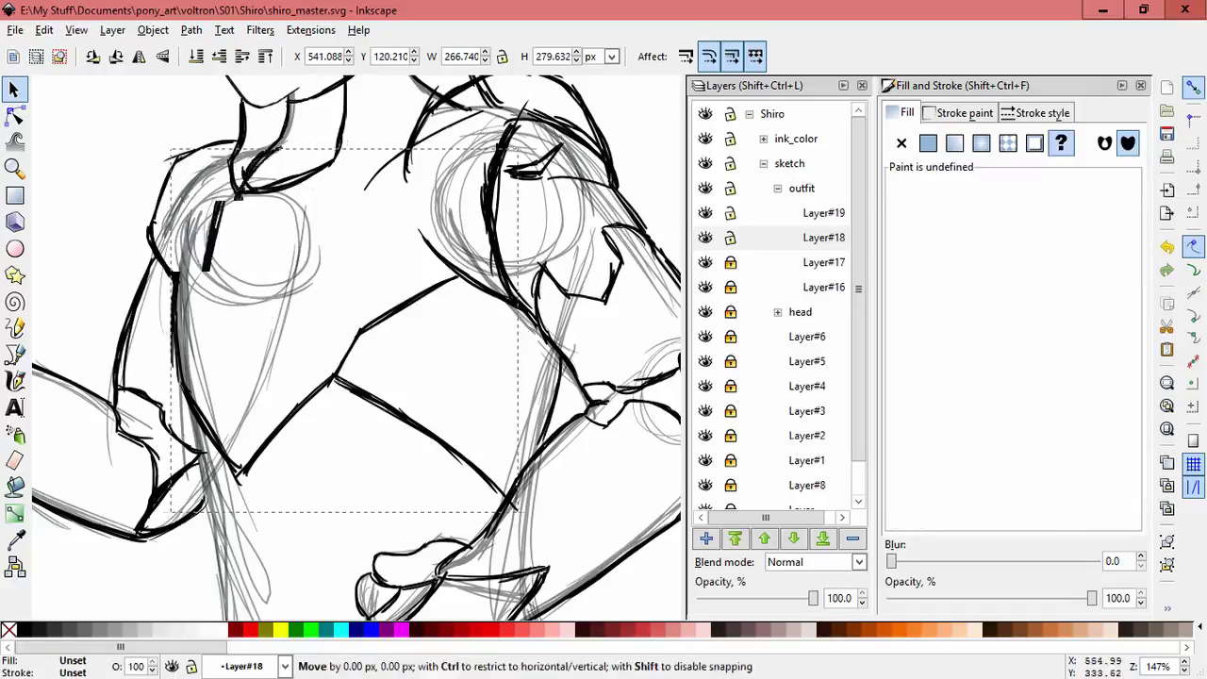
# Step: Cut the combined group, lock Layer#18 and paste it in place on Layer#19
pyautogui.hotkey('ctrl', 'x')
pyautogui.click(729, 238)
pyautogui.click(822, 213)
pyautogui.hotkey('ctrl', 'alt', 'v')
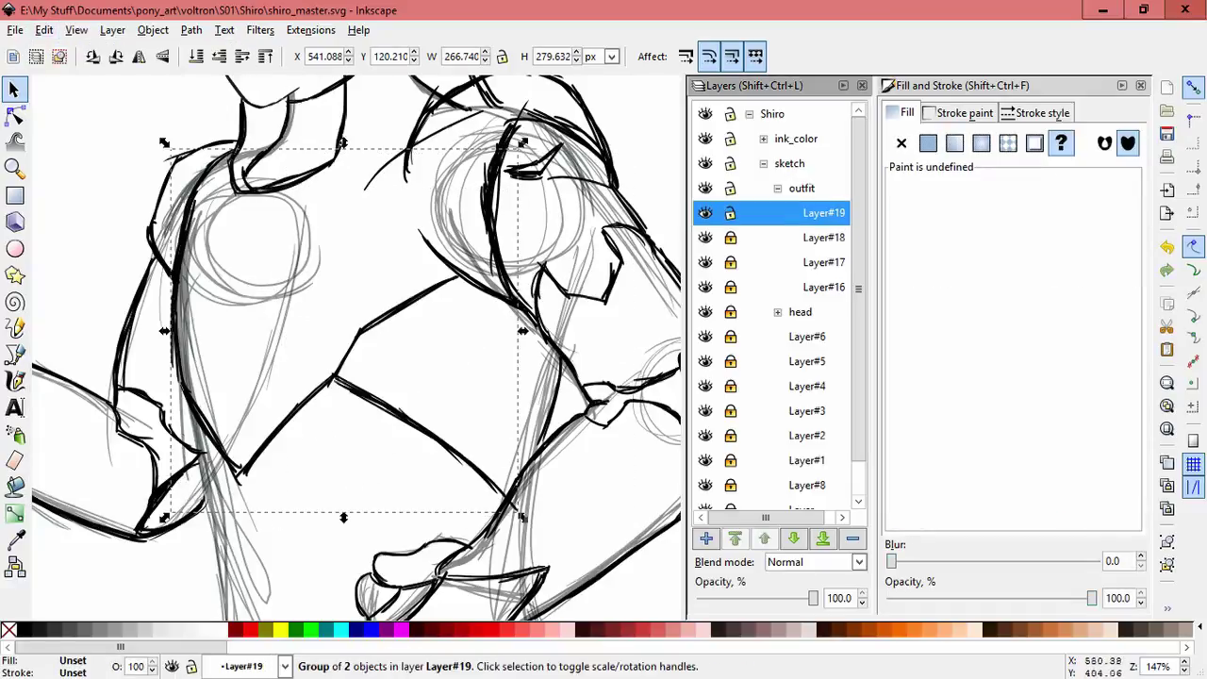
pyautogui.press('Escape')
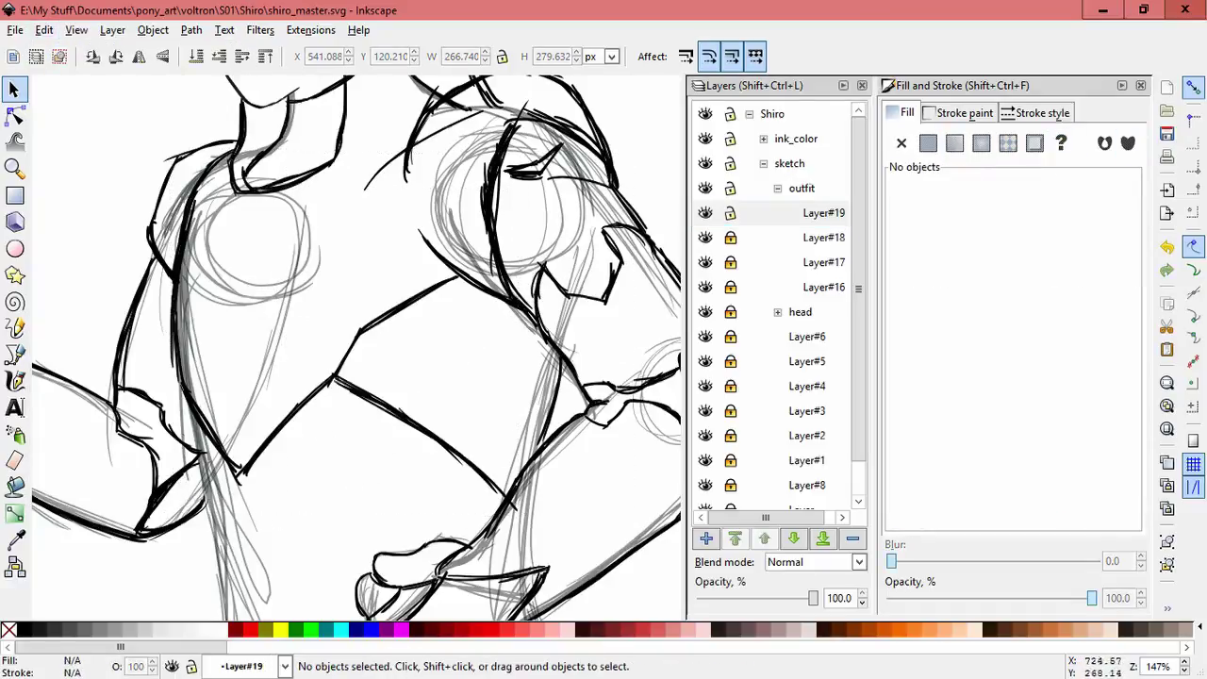
# Step: Ink a short calligraphic stroke on the lower torso in Layer#19
pyautogui.click(15, 380)
pyautogui.moveTo(377, 490); pyautogui.dragTo(391, 282)
pyautogui.moveTo(438, 229); pyautogui.dragTo(387, 288)
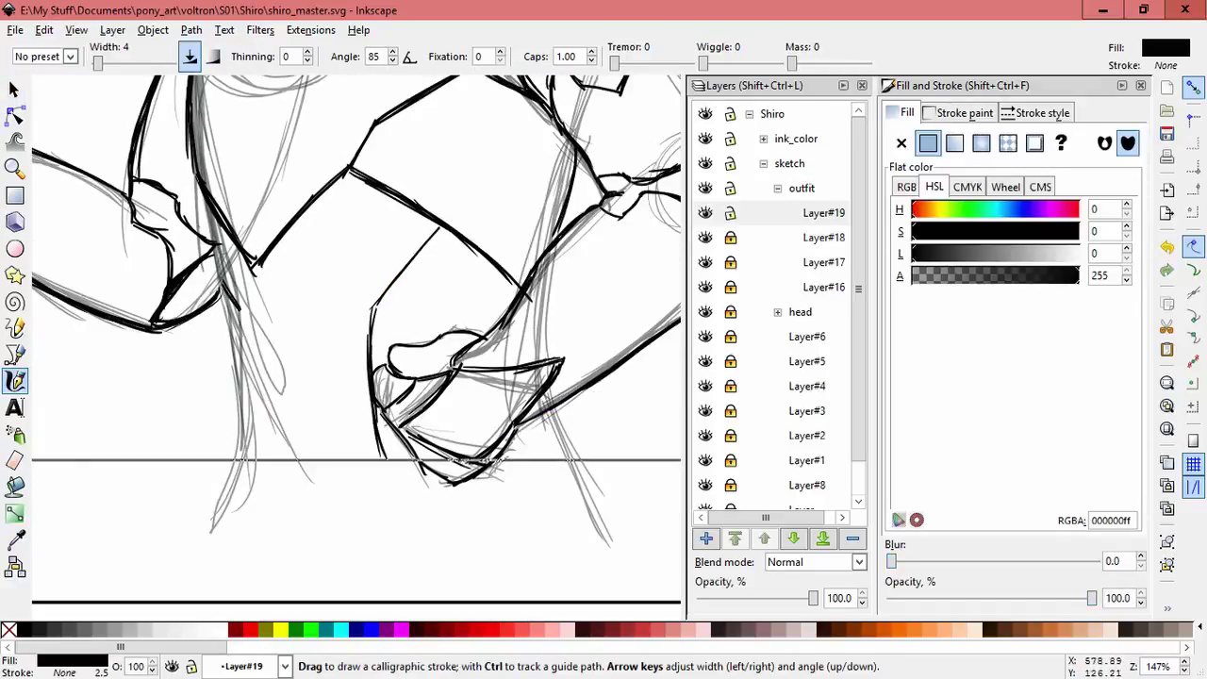
# Step: Resize the selected lower torso strokes slightly taller
pyautogui.press('s')
pyautogui.moveTo(234, 264)
pyautogui.mouseDown()
pyautogui.moveTo(233, 297)
pyautogui.moveTo(233, 273)
pyautogui.mouseUp()
pyautogui.press('Escape')
pyautogui.scroll(-5, 377, 330)
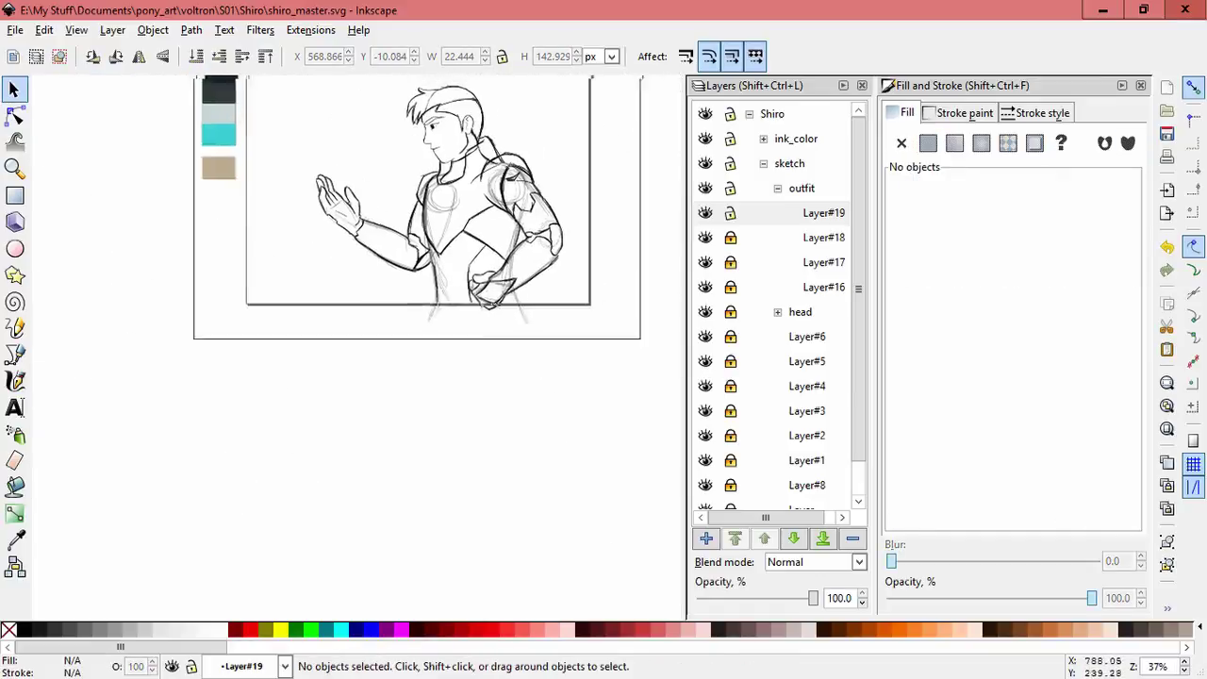
pyautogui.scroll(4, 377, 330)
# Step: Add a new Layer#20 above Layer#19 with calligraphy ready
pyautogui.press('c')
pyautogui.scroll(4, 189, 311)
pyautogui.press('pagedown')
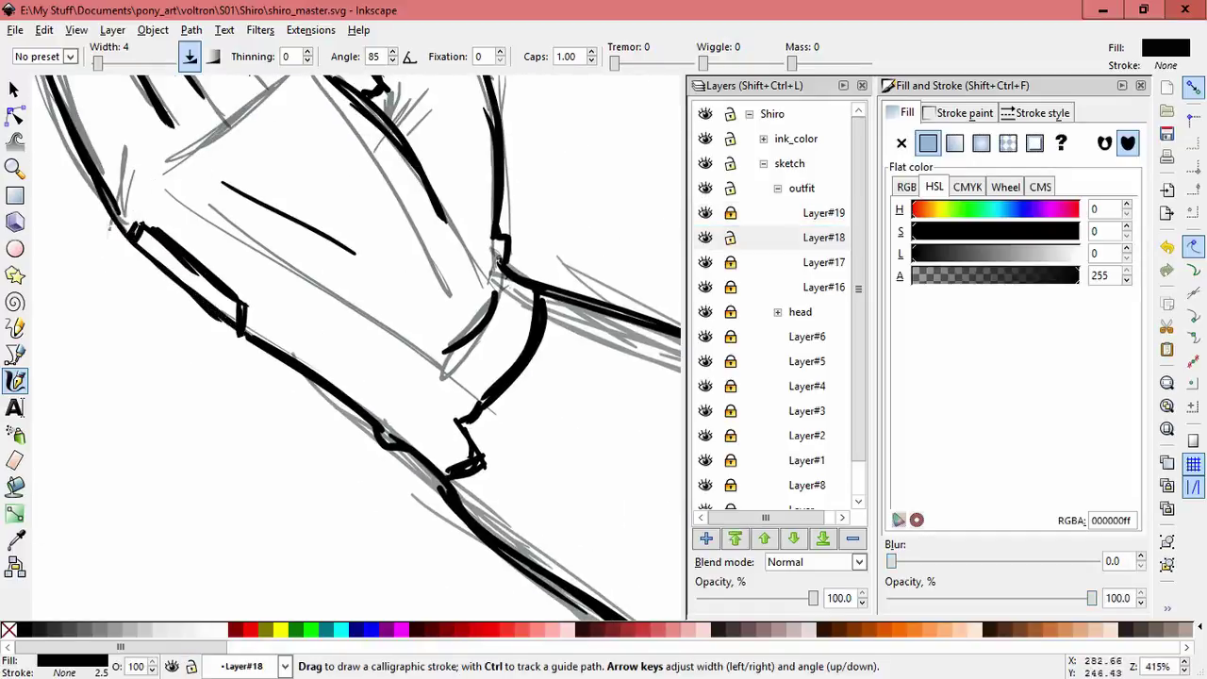
pyautogui.scroll(-5, 223, 325)
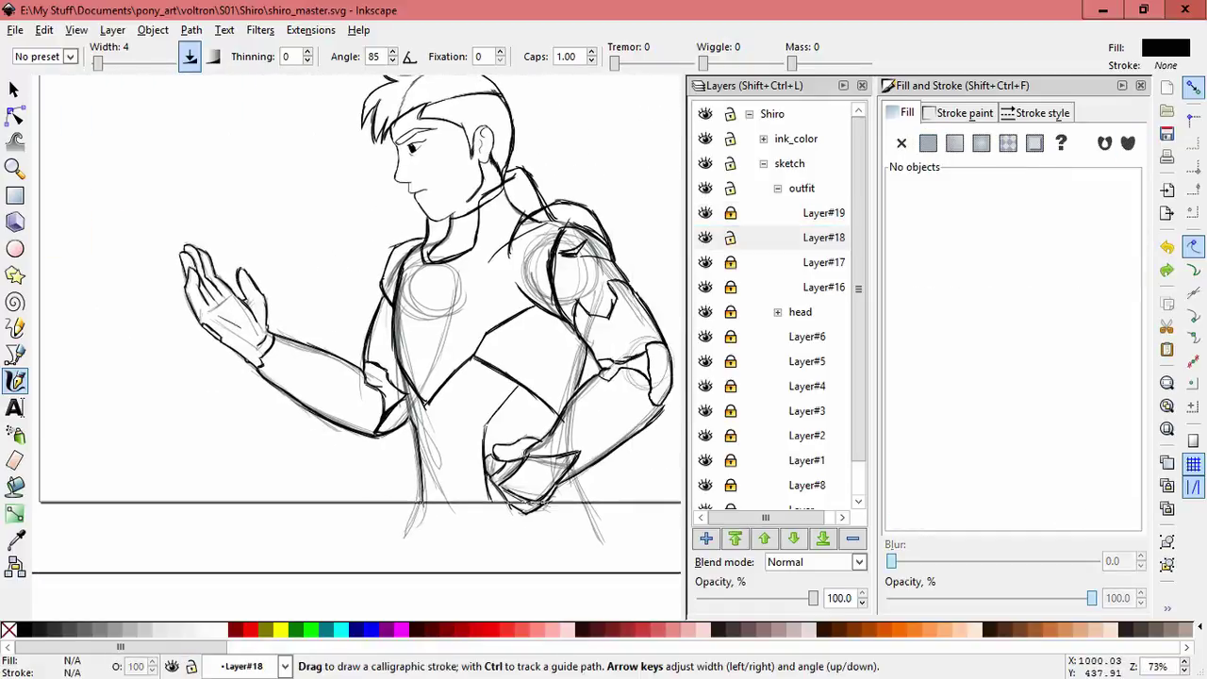
pyautogui.hotkey('shift', 'ctrl', 'n')
pyautogui.press('Return')
# Step: Ink strokes across the chest, inside the shoulder circle and along the collar, then save
pyautogui.scroll(2, 439, 326)
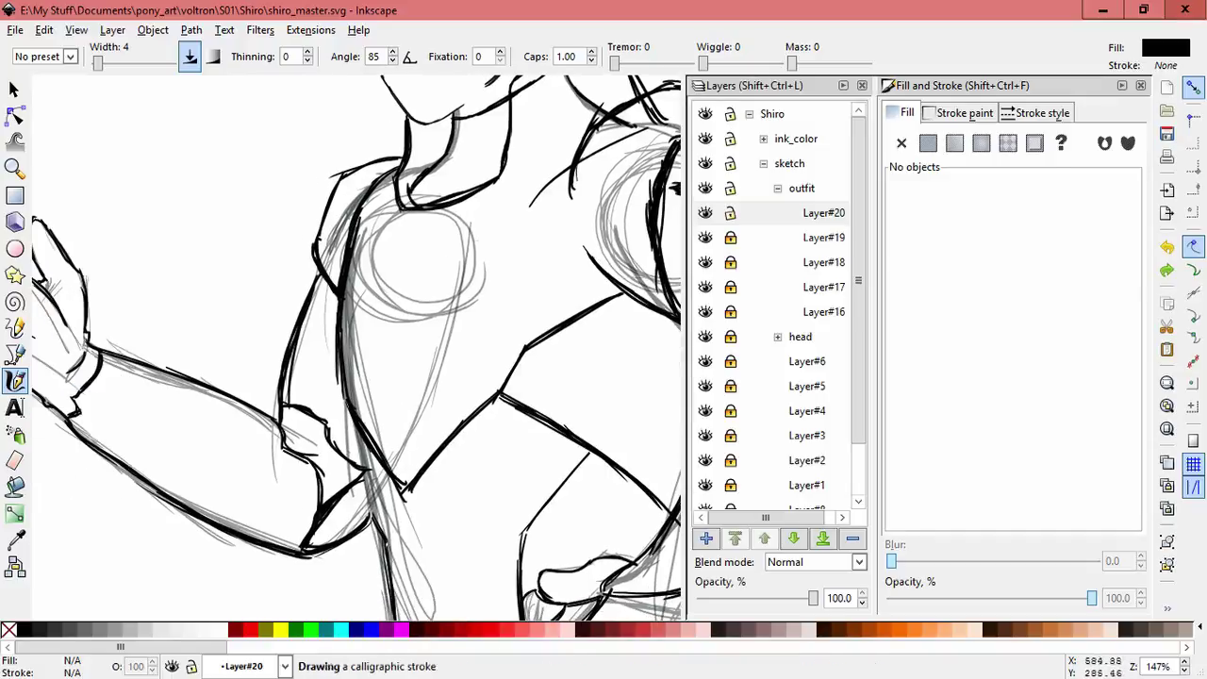
pyautogui.moveTo(394, 308); pyautogui.dragTo(561, 205)
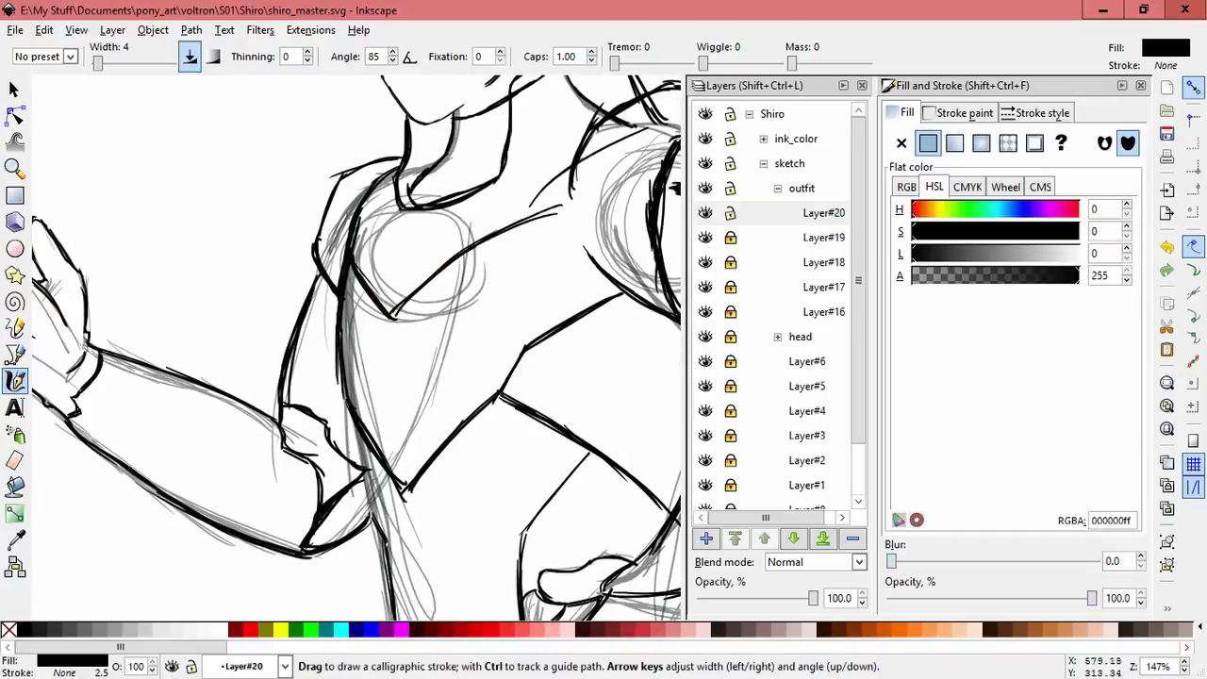
pyautogui.moveTo(398, 255); pyautogui.dragTo(392, 290)
pyautogui.moveTo(356, 236); pyautogui.dragTo(558, 210)
pyautogui.moveTo(406, 252); pyautogui.dragTo(558, 209)
pyautogui.scroll(-2, 549, 303)
pyautogui.scroll(-1, 377, 282)
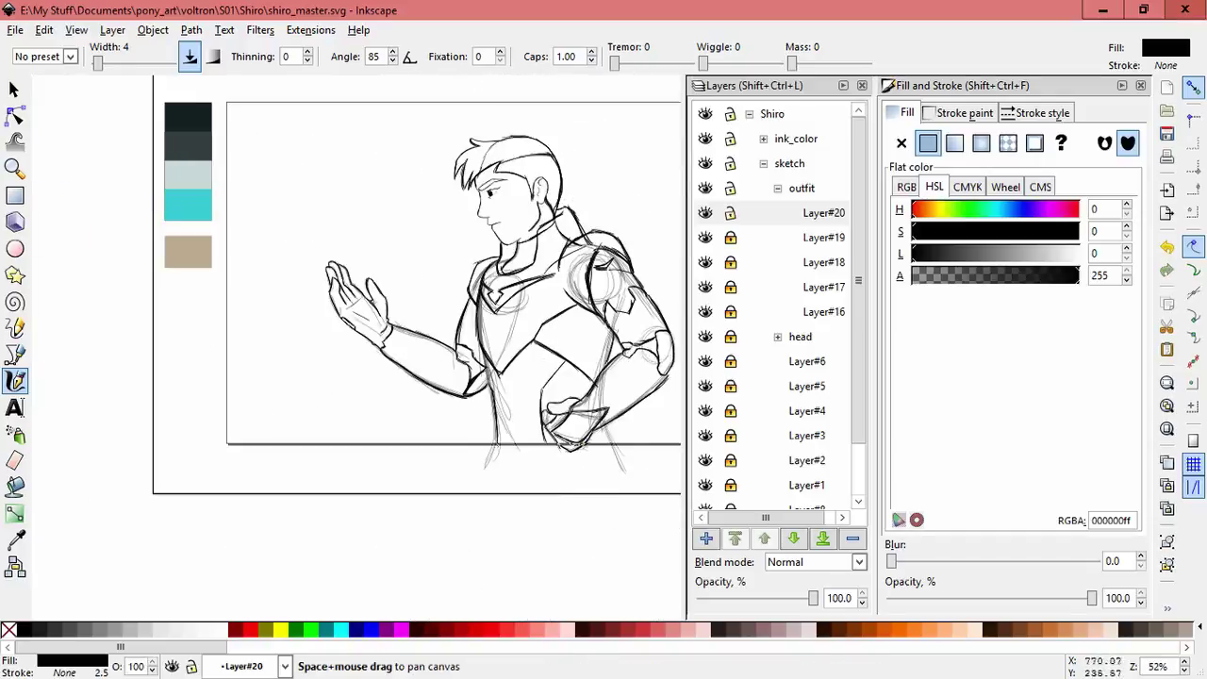
pyautogui.hotkey('ctrl', 's')
# Step: Ink a lower torso stroke and the long vertical line, then save
pyautogui.scroll(5, 377, 282)
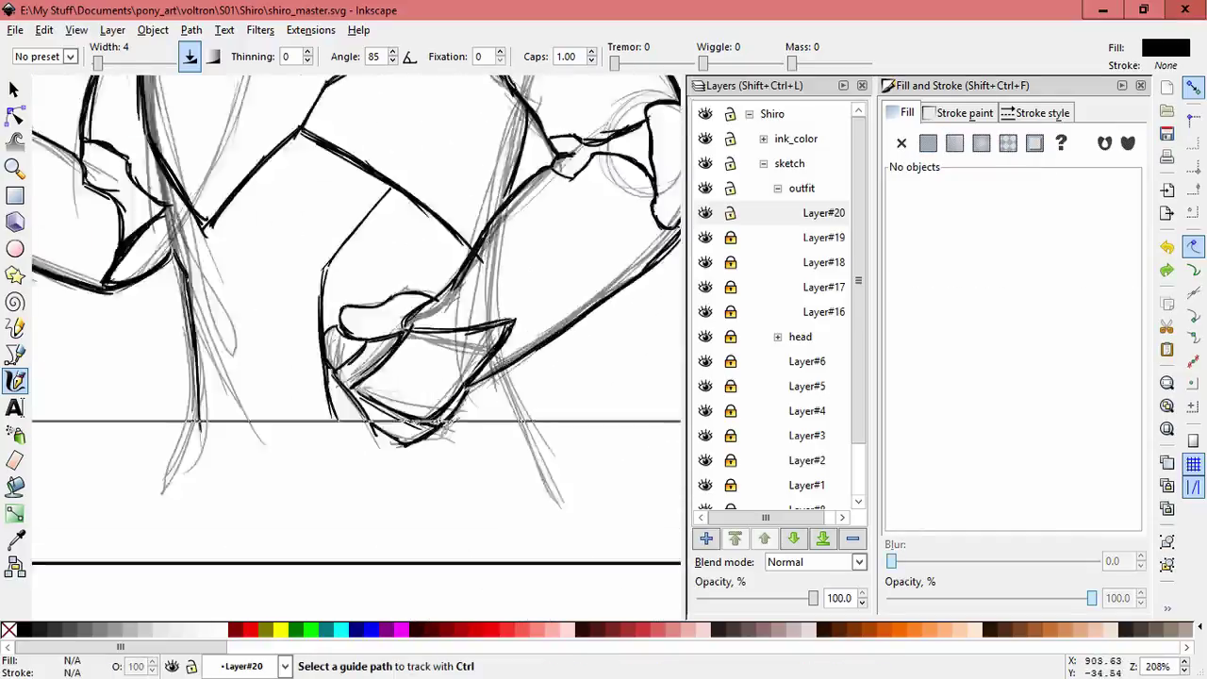
pyautogui.moveTo(305, 229); pyautogui.dragTo(336, 283)
pyautogui.scroll(-3, 377, 283)
pyautogui.scroll(3, 377, 283)
pyautogui.scroll(1, 198, 233)
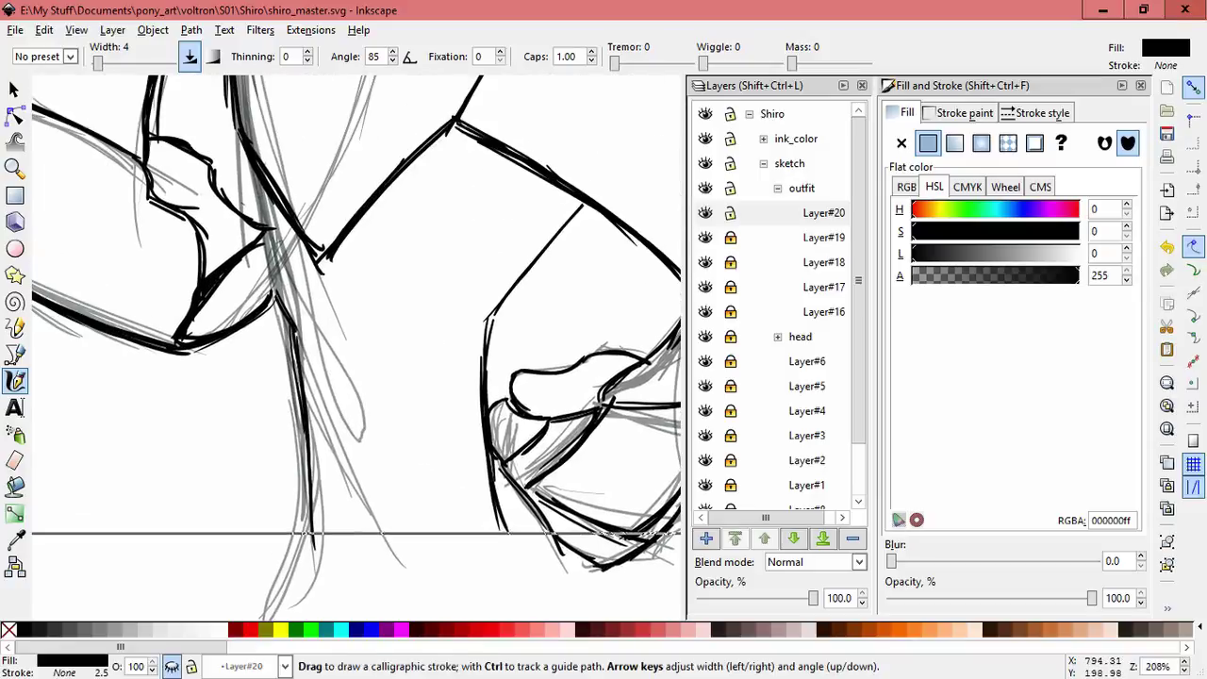
pyautogui.moveTo(269, 235); pyautogui.dragTo(309, 530)
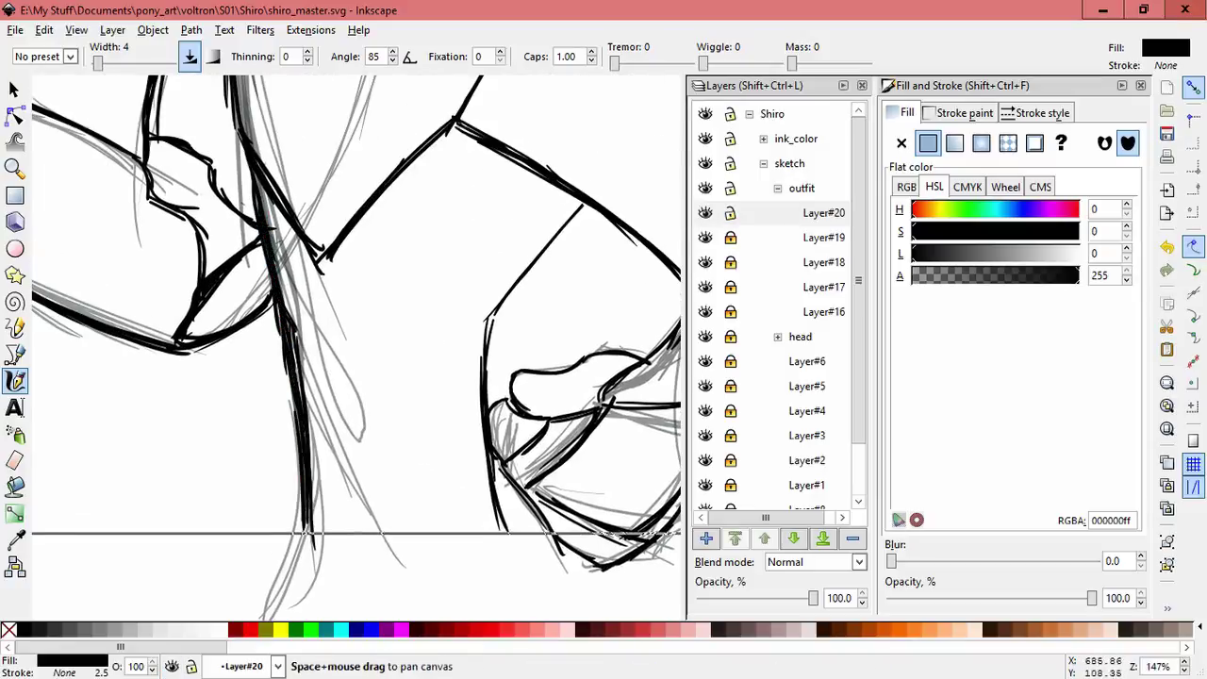
pyautogui.press('5')
pyautogui.hotkey('ctrl', 's')
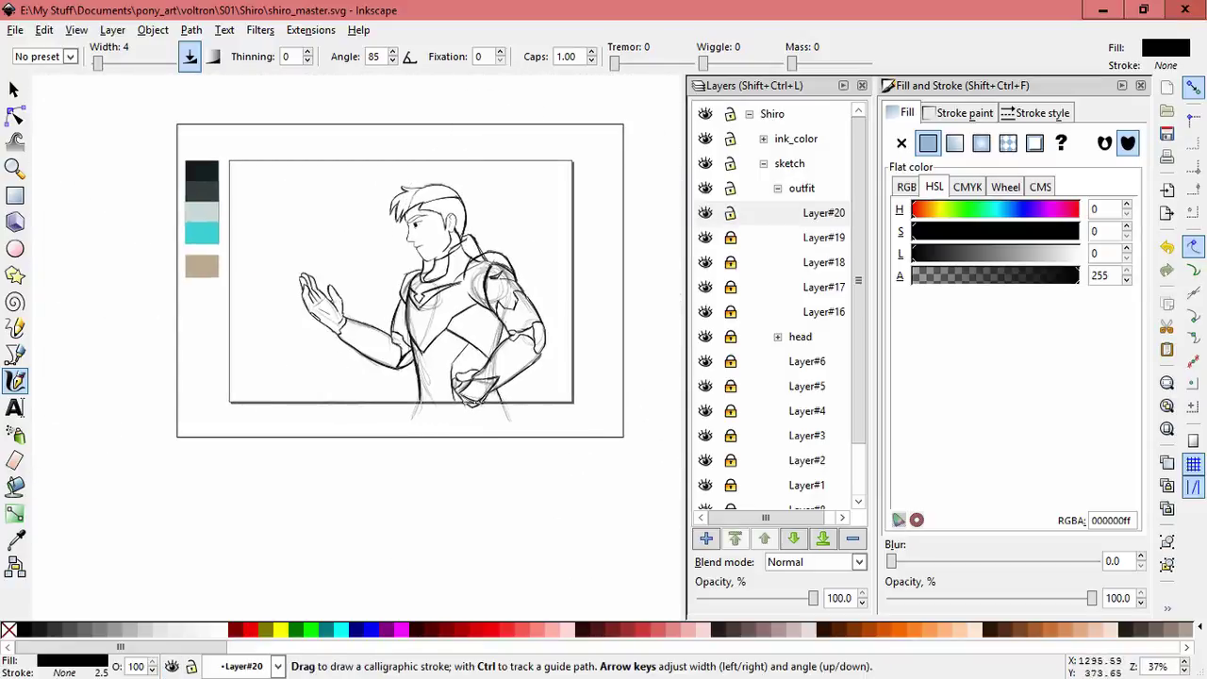
# Step: Make Layer#20 current with the selector and centre the view on the hand
pyautogui.scroll(-2, 773, 311)
pyautogui.click(822, 149)
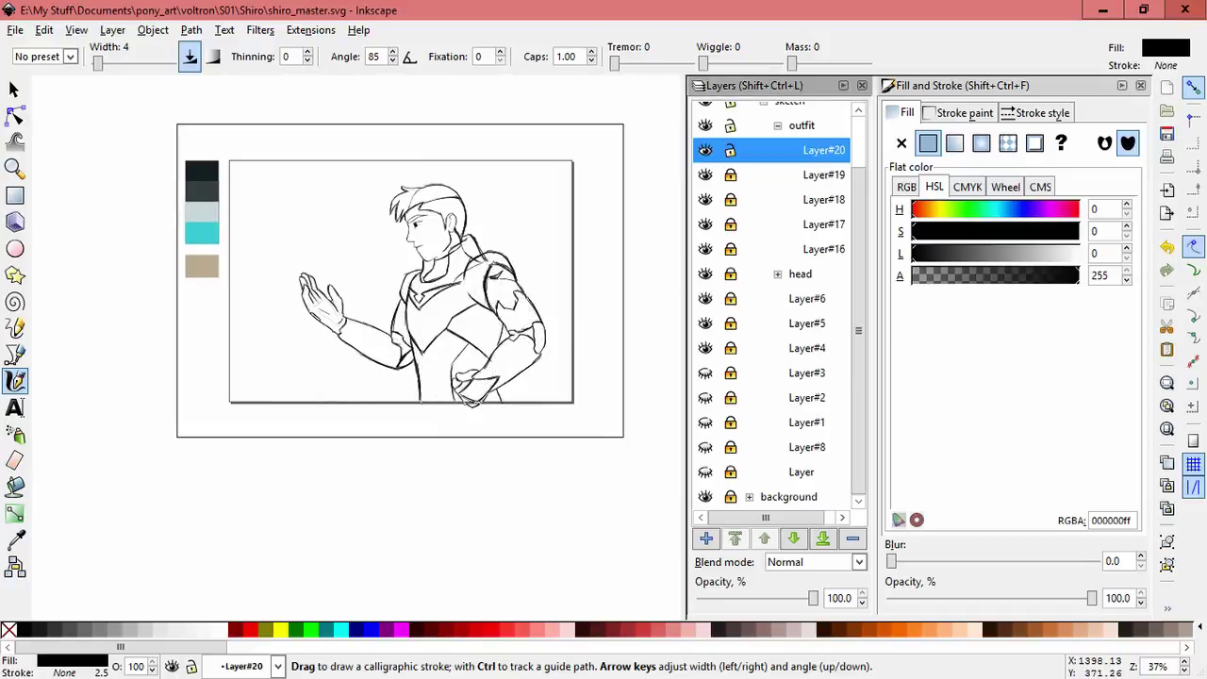
pyautogui.press('s')
pyautogui.scroll(5, 332, 291)
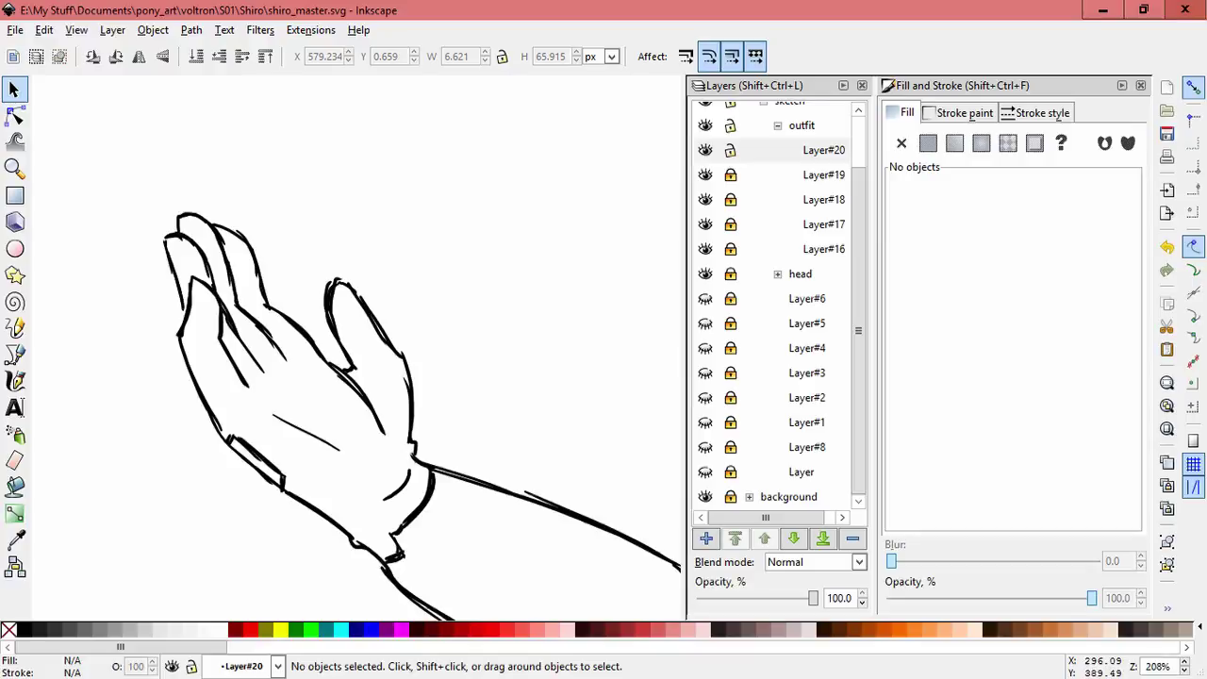
pyautogui.scroll(1, 370, 497)
pyautogui.moveTo(371, 496); pyautogui.dragTo(402, 467)
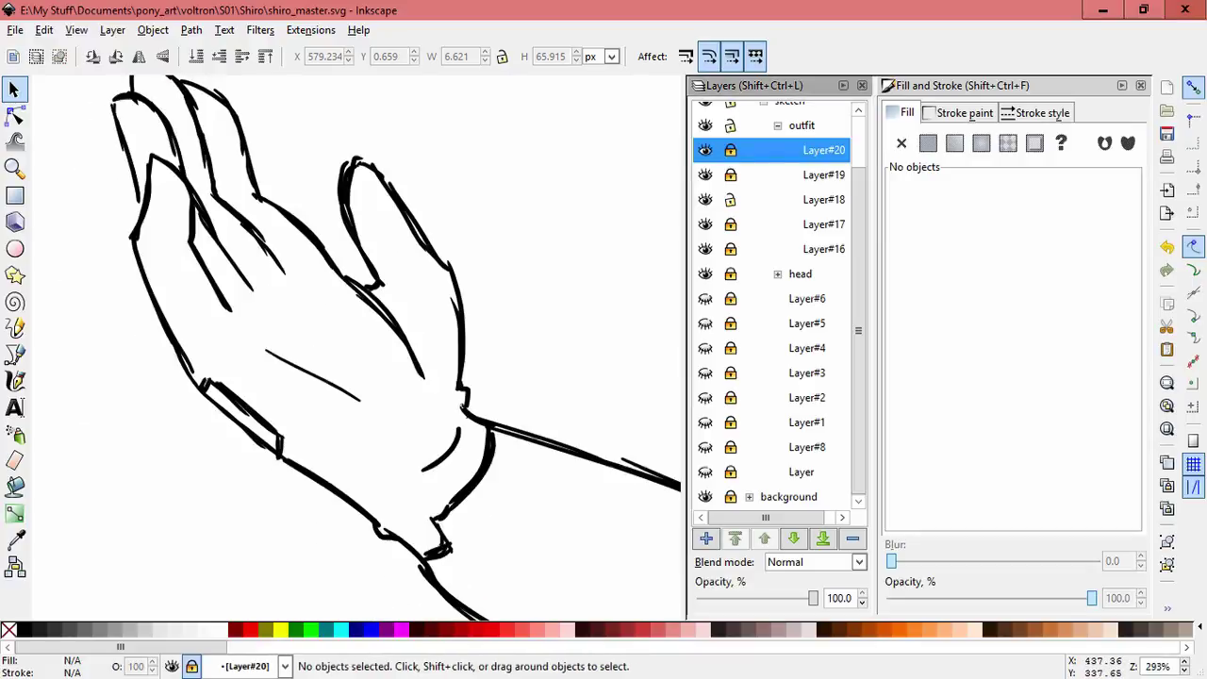
# Step: On Layer#18, enlarge the finger strokes and slightly shrink the two fingertip strokes
pyautogui.click(823, 199)
pyautogui.hotkey('ctrl', 'a')
pyautogui.moveTo(332, 253); pyautogui.dragTo(305, 226)
pyautogui.press('Escape')
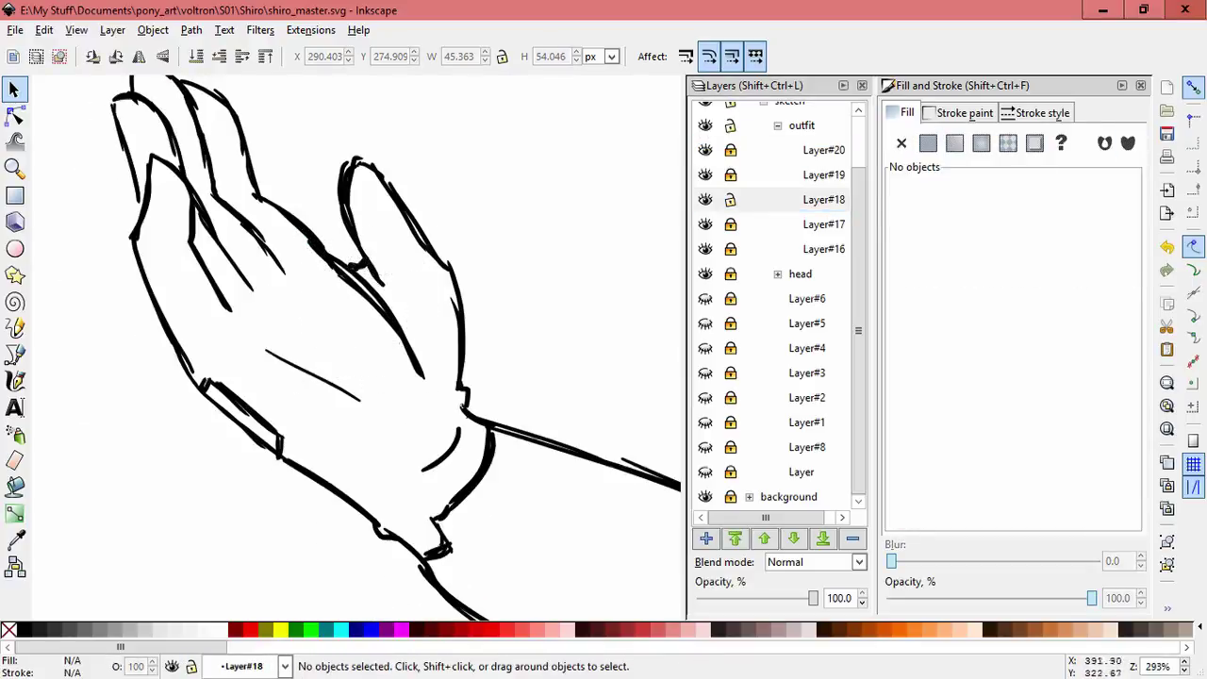
pyautogui.moveTo(243, 175)
pyautogui.mouseDown()
pyautogui.moveTo(358, 285)
pyautogui.moveTo(325, 261)
pyautogui.mouseUp()
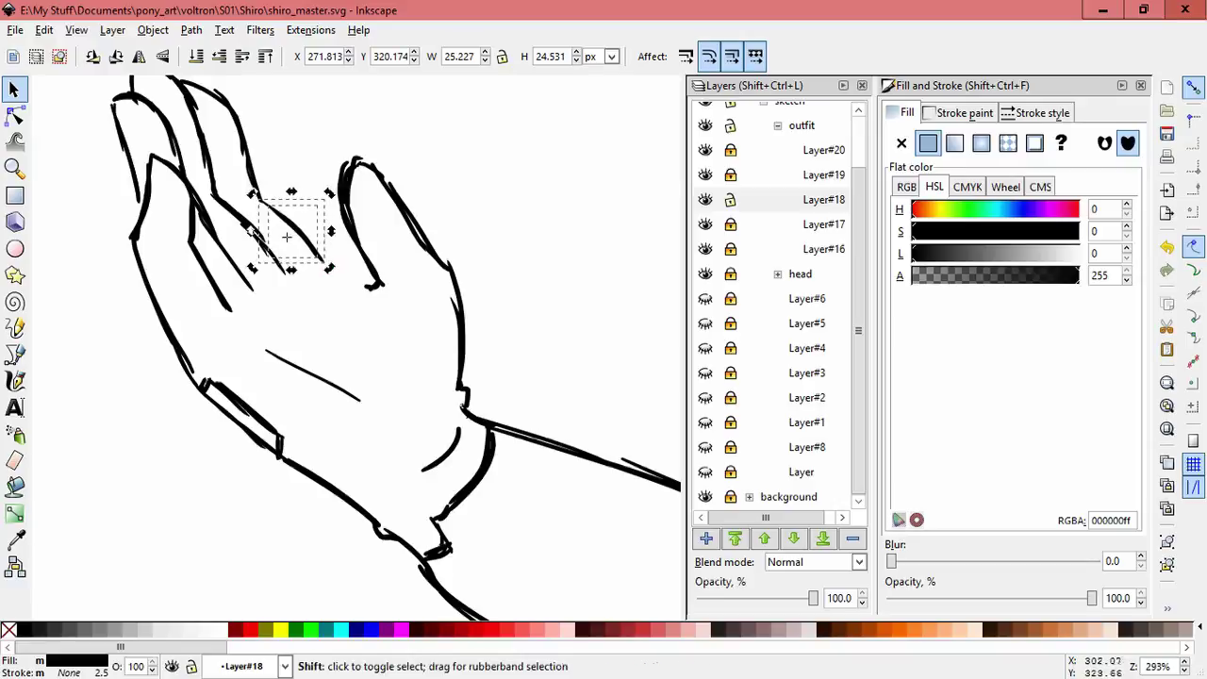
# Step: Ink a crease line across the raised hand's palm
pyautogui.press('Escape')
pyautogui.press('c')
pyautogui.scroll(-2, 369, 348)
pyautogui.scroll(4, 370, 348)
pyautogui.moveTo(311, 267); pyautogui.dragTo(231, 309)
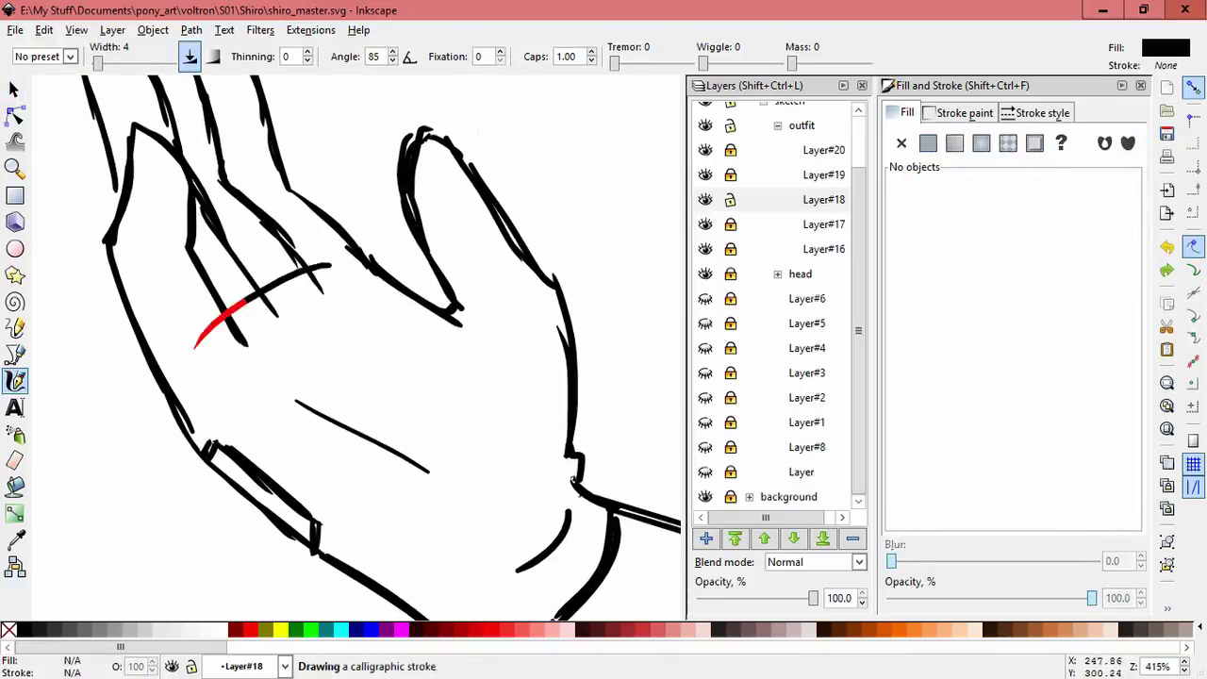
pyautogui.scroll(-2, 391, 344)
# Step: Move a small stroke fragment into place and inspect the palm strokes
pyautogui.press('s')
pyautogui.scroll(3, 357, 318)
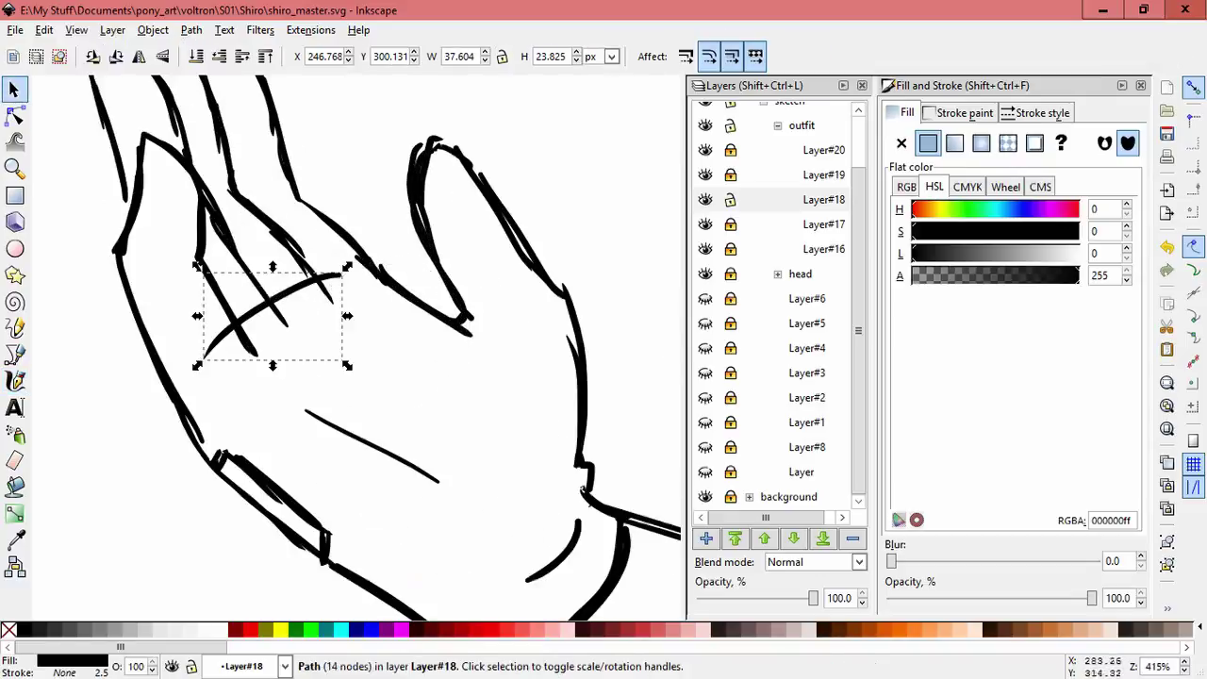
pyautogui.press('Escape')
pyautogui.moveTo(317, 238)
pyautogui.mouseDown()
pyautogui.moveTo(283, 226)
pyautogui.moveTo(231, 238)
pyautogui.mouseUp()
pyautogui.press('Escape')
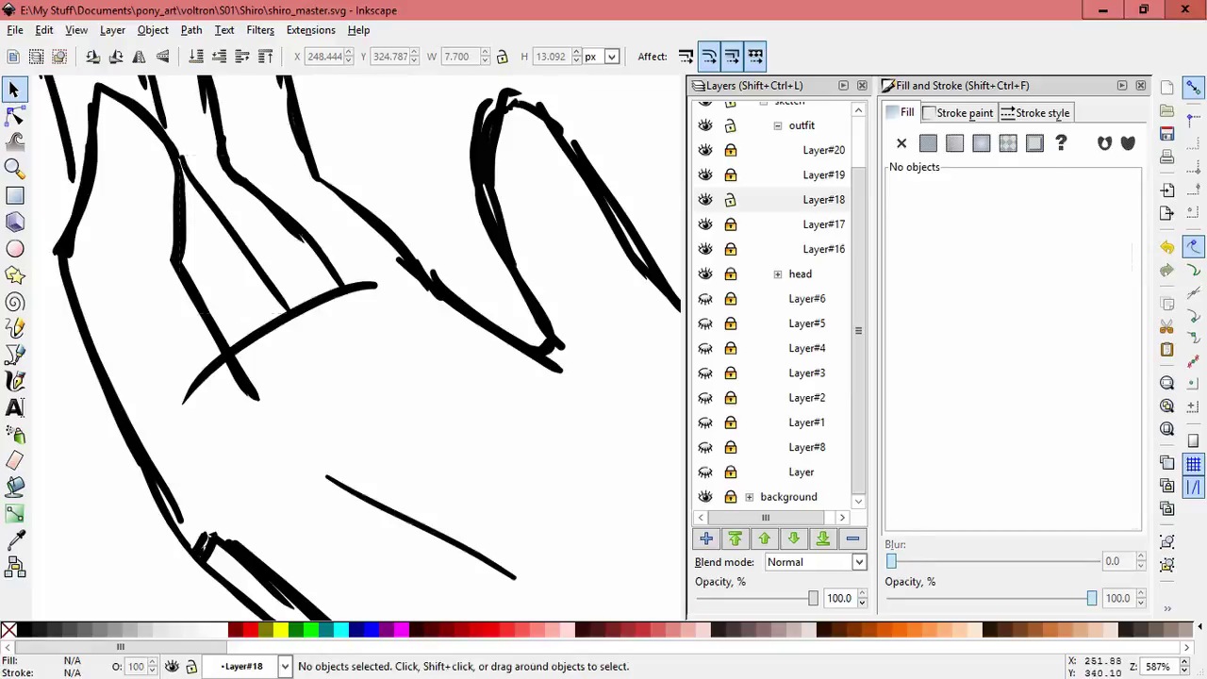
pyautogui.click(262, 195)
pyautogui.click(251, 382)
pyautogui.press('Escape')
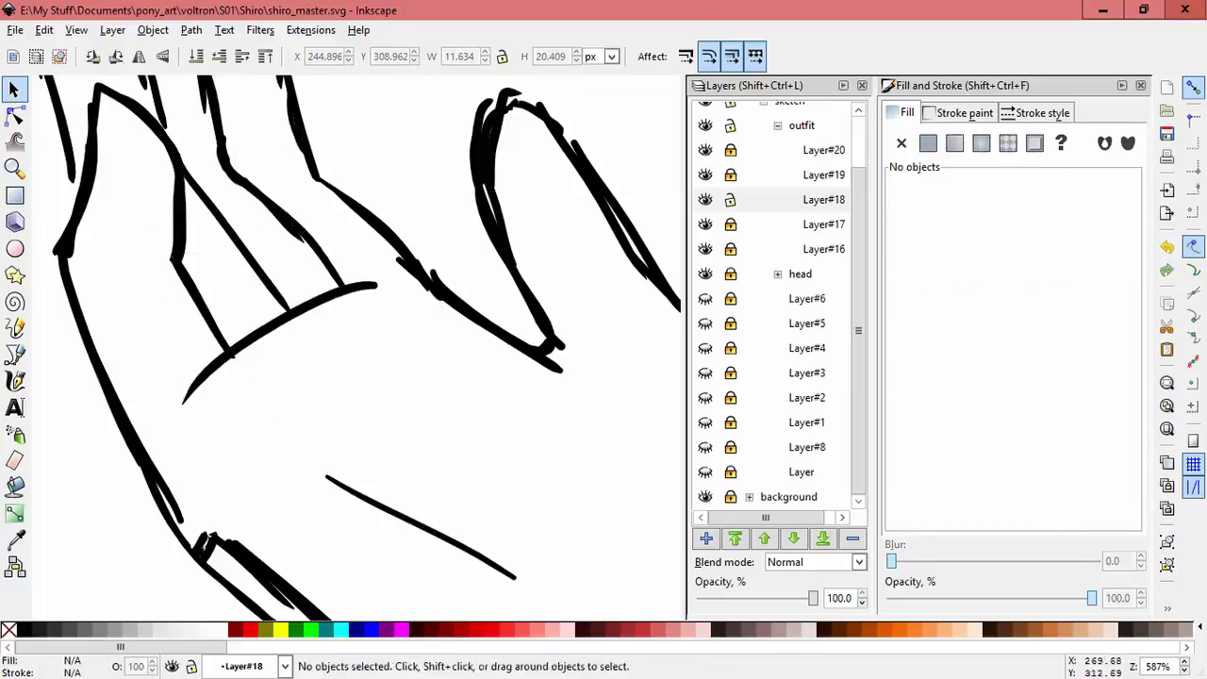
pyautogui.scroll(-1, 244, 386)
pyautogui.moveTo(222, 241); pyautogui.dragTo(344, 294)
# Step: Shrink the short palm stroke and nudge a palm stroke up and left
pyautogui.click(396, 401)
pyautogui.moveTo(323, 448); pyautogui.dragTo(356, 421)
pyautogui.press('Escape')
pyautogui.click(400, 386)
pyautogui.moveTo(449, 338)
pyautogui.mouseDown()
pyautogui.moveTo(434, 324)
pyautogui.moveTo(394, 333)
pyautogui.mouseUp()
pyautogui.press('Escape')
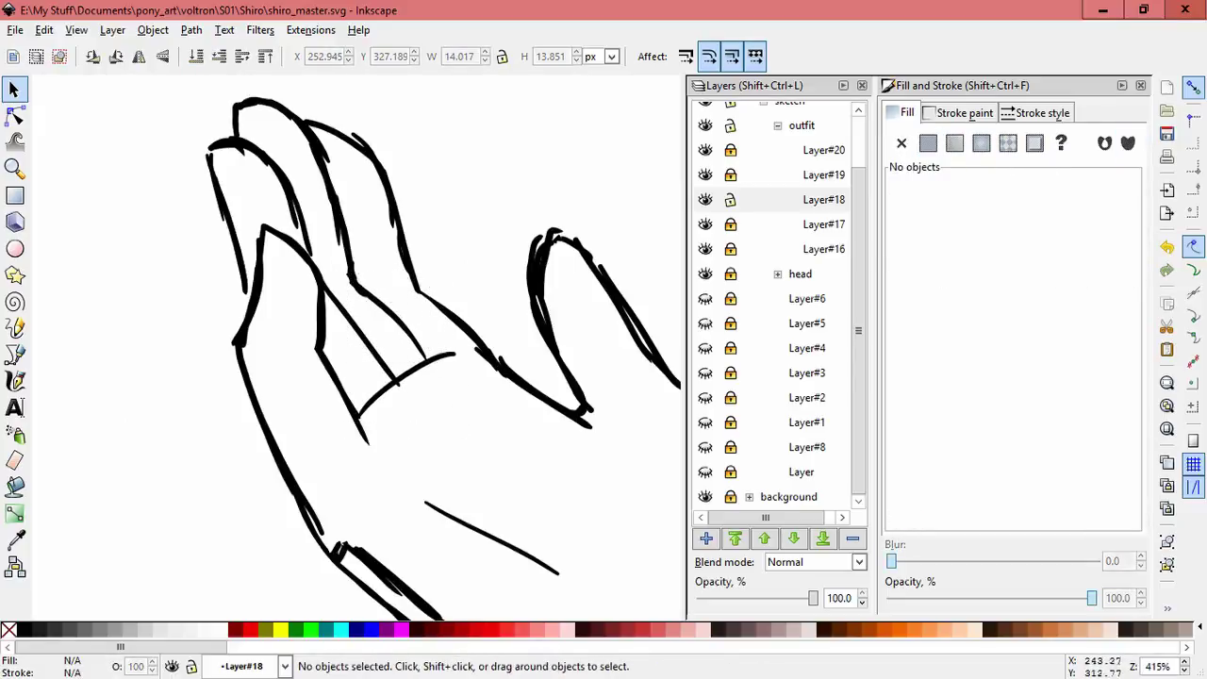
# Step: Stretch a finger stroke slightly taller and resize the small palm stroke
pyautogui.click(301, 217)
pyautogui.moveTo(302, 217); pyautogui.dragTo(230, 176)
pyautogui.press('Escape')
pyautogui.scroll(-5, 488, 261)
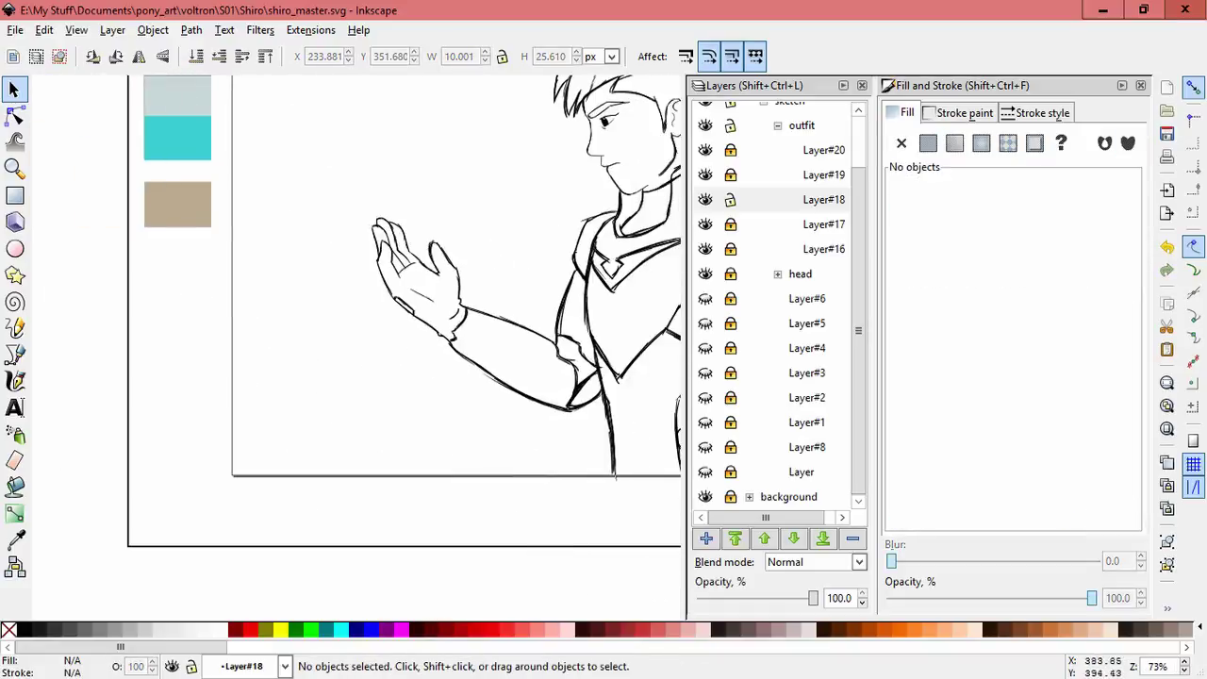
pyautogui.scroll(5, 415, 273)
pyautogui.click(340, 311)
pyautogui.moveTo(283, 351); pyautogui.dragTo(294, 351)
# Step: Slightly enlarge the palm crease stroke and zoom out to the whole figure
pyautogui.moveTo(265, 218); pyautogui.dragTo(187, 135)
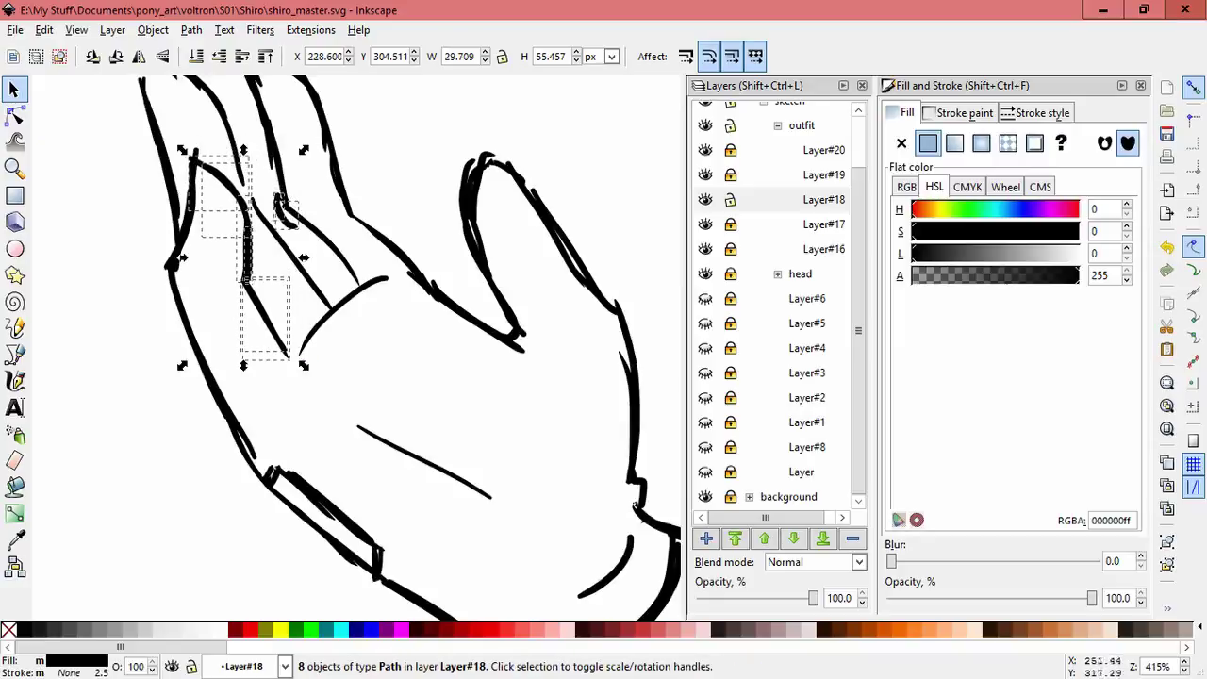
pyautogui.click(300, 204)
pyautogui.click(308, 277)
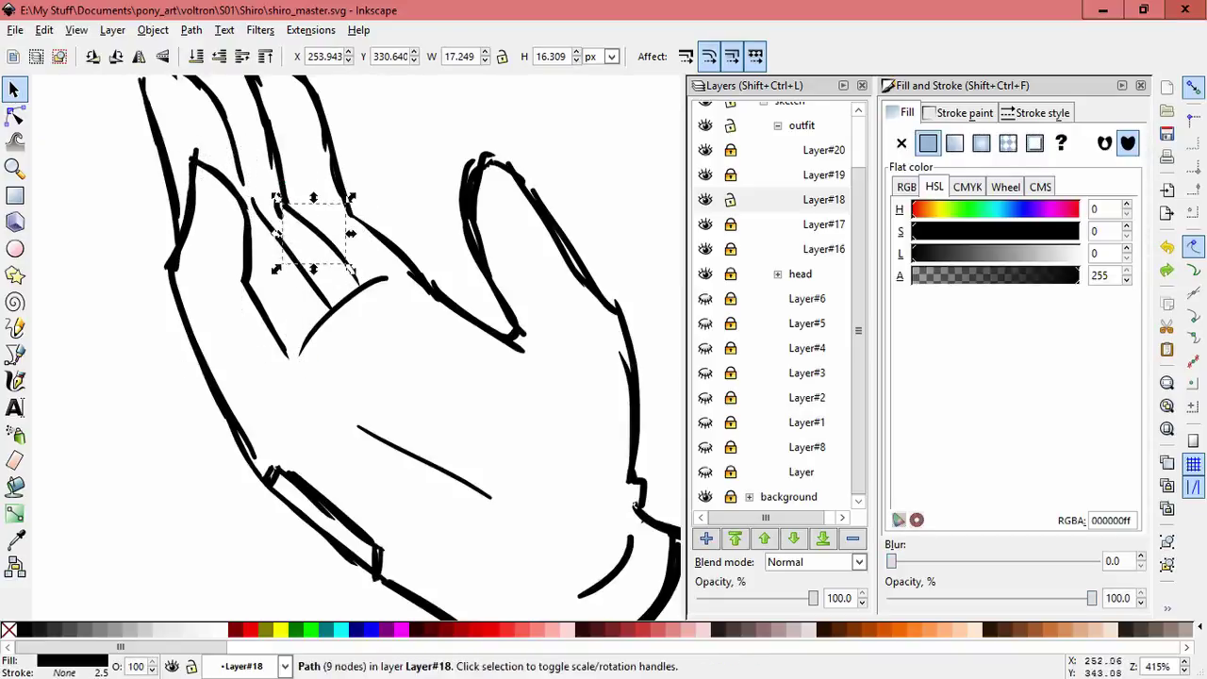
pyautogui.press('Escape')
pyautogui.click(282, 245)
pyautogui.moveTo(247, 196); pyautogui.dragTo(243, 192)
pyautogui.press('Escape')
pyautogui.scroll(-5, 251, 205)
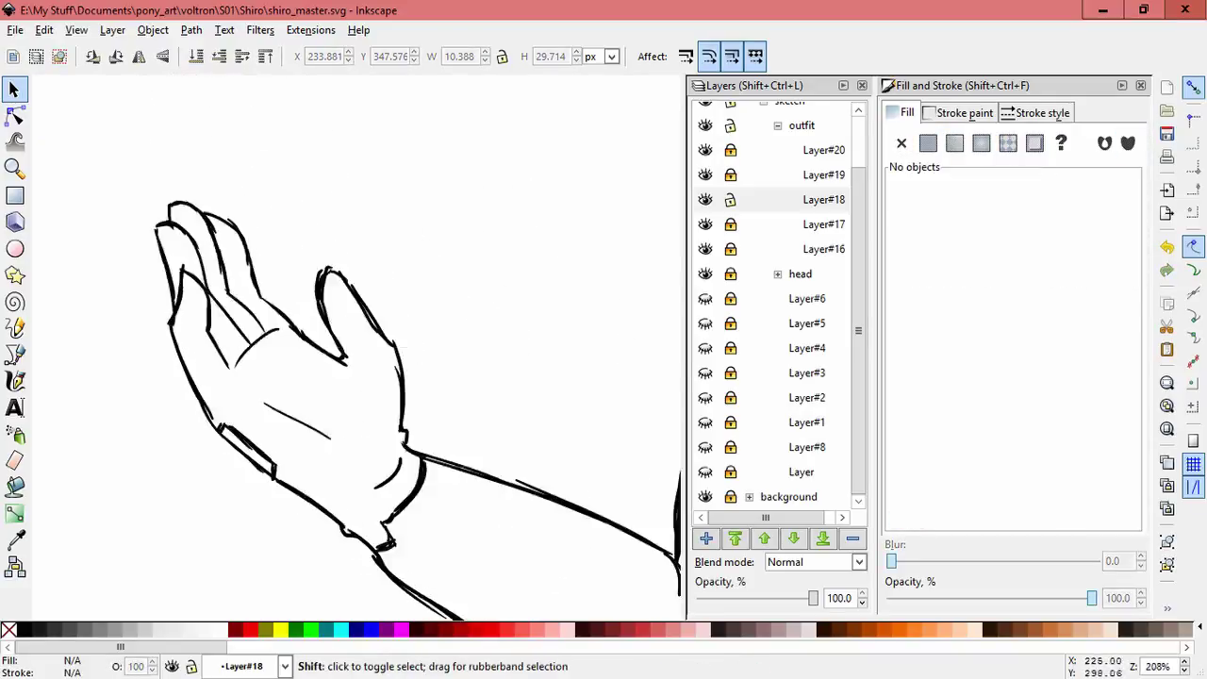
pyautogui.scroll(-1, 312, 542)
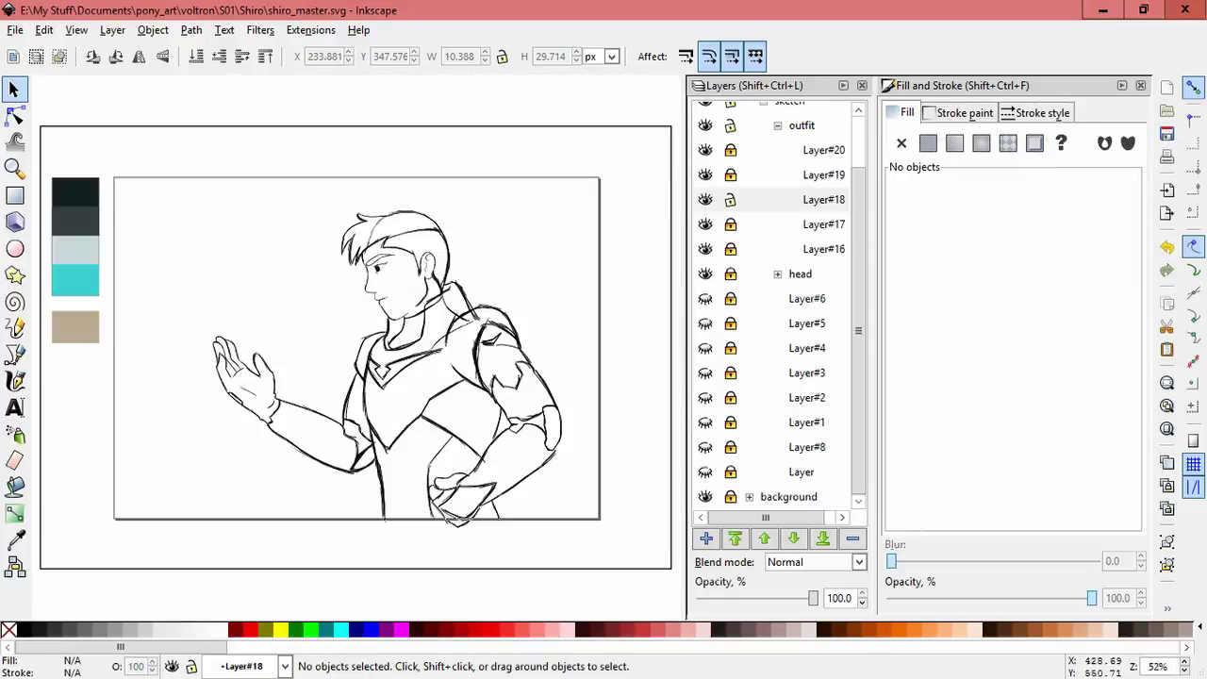
pyautogui.scroll(1, 355, 350)
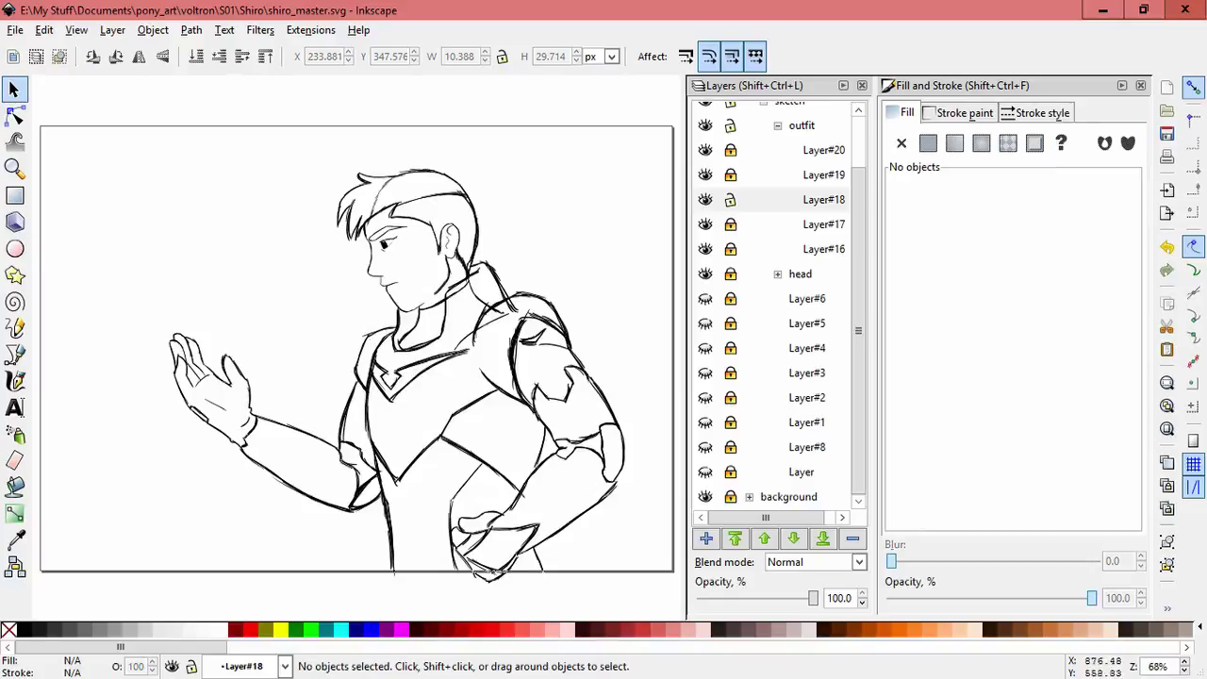
# Step: Add Layer#21 and sketch the round helmet outline with calligraphic strokes
pyautogui.click(823, 199)
pyautogui.hotkey('shift', 'ctrl', 'n')
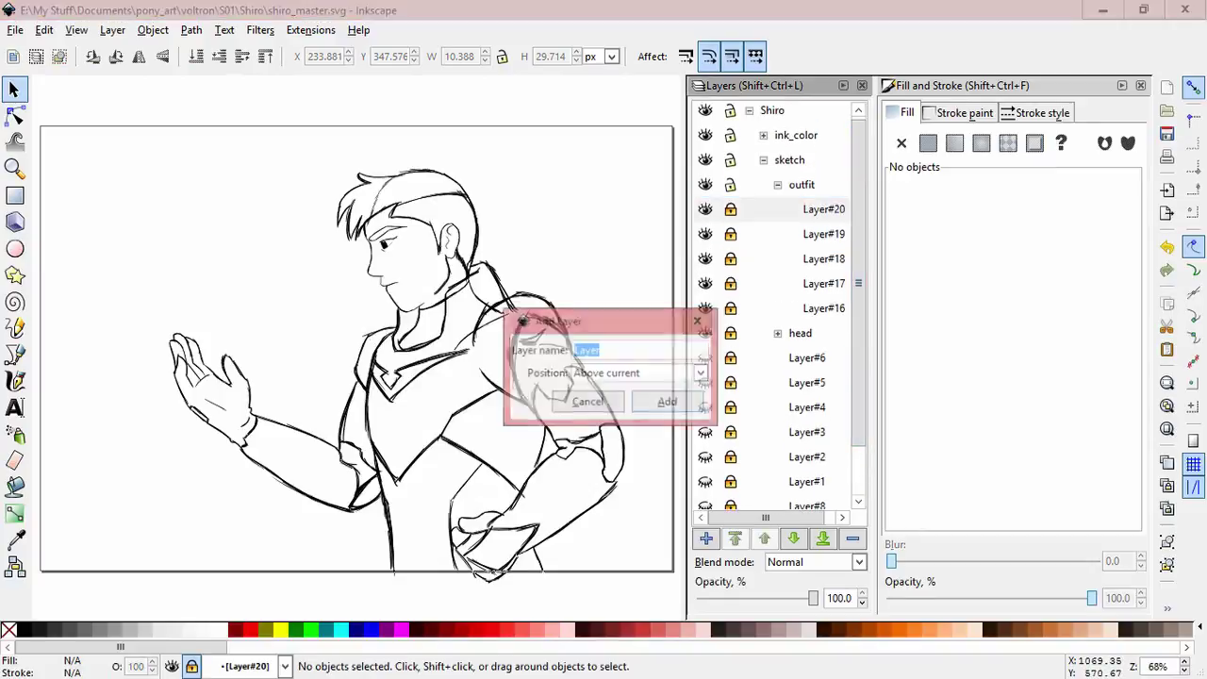
pyautogui.press('Return')
pyautogui.press('c')
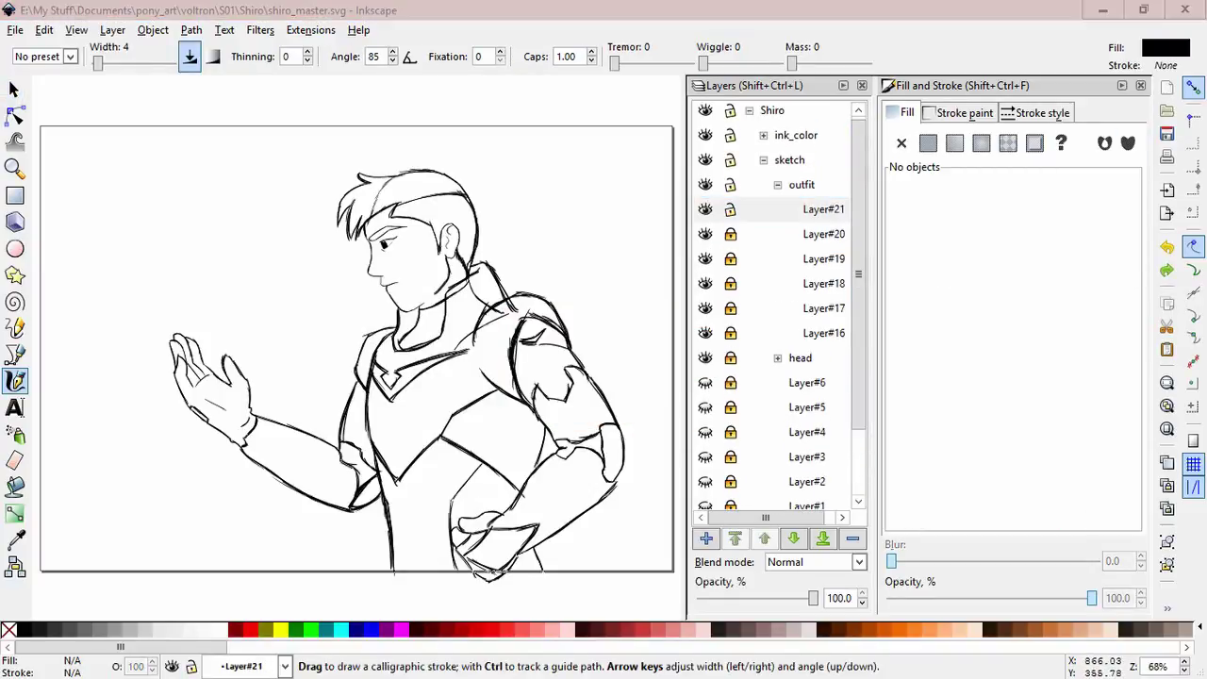
pyautogui.scroll(3, 542, 536)
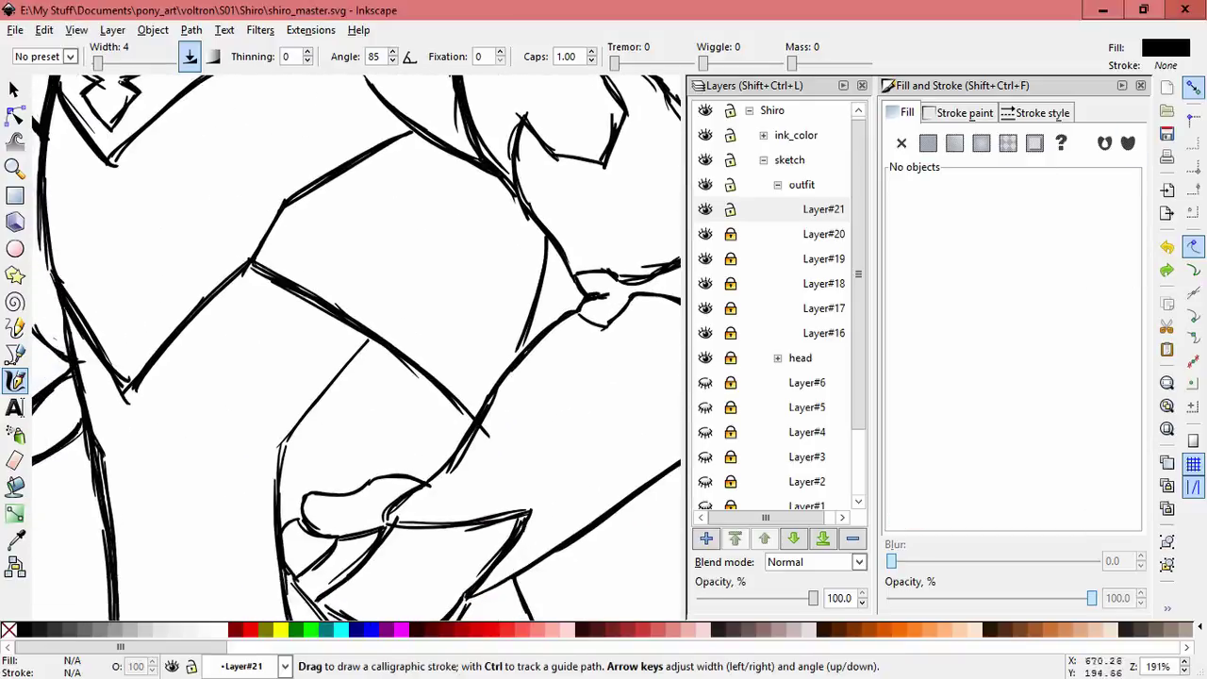
pyautogui.moveTo(424, 215)
pyautogui.mouseDown()
pyautogui.moveTo(283, 330)
pyautogui.moveTo(268, 519)
pyautogui.mouseUp()
pyautogui.moveTo(281, 324); pyautogui.dragTo(254, 486)
pyautogui.moveTo(424, 215); pyautogui.dragTo(463, 215)
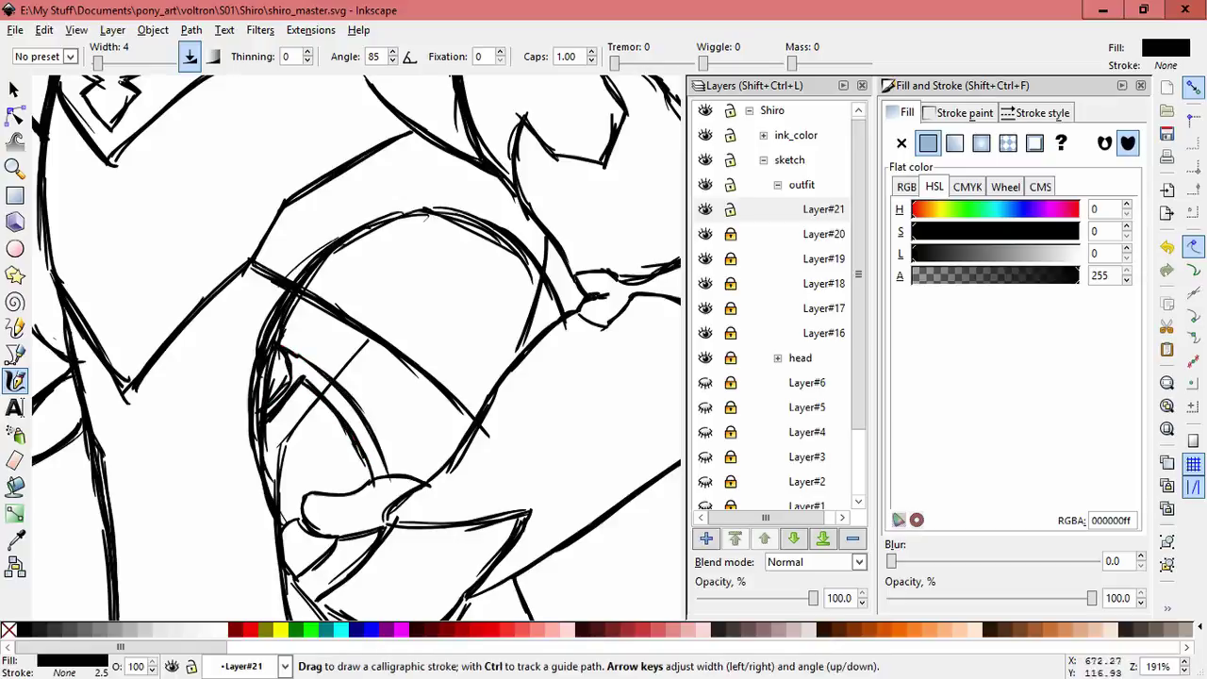
# Step: Skew the helmet strokes slightly and group them all together
pyautogui.press('s')
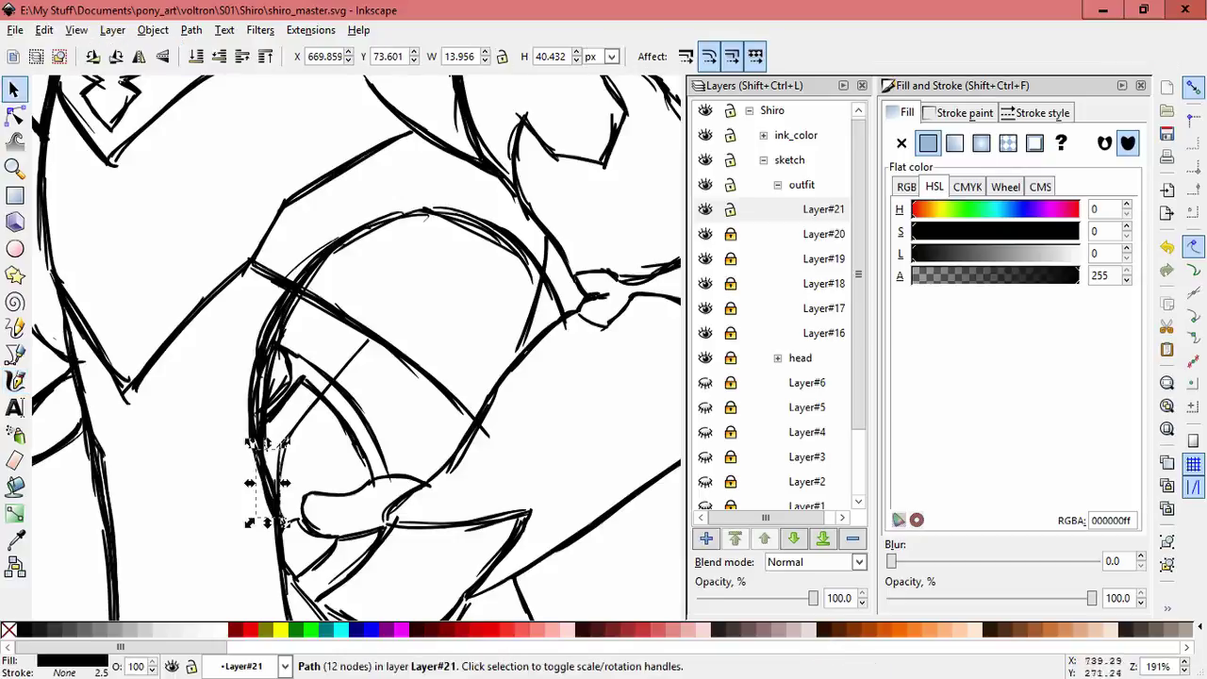
pyautogui.hotkey('ctrl', 'a')
pyautogui.moveTo(244, 370); pyautogui.dragTo(243, 362)
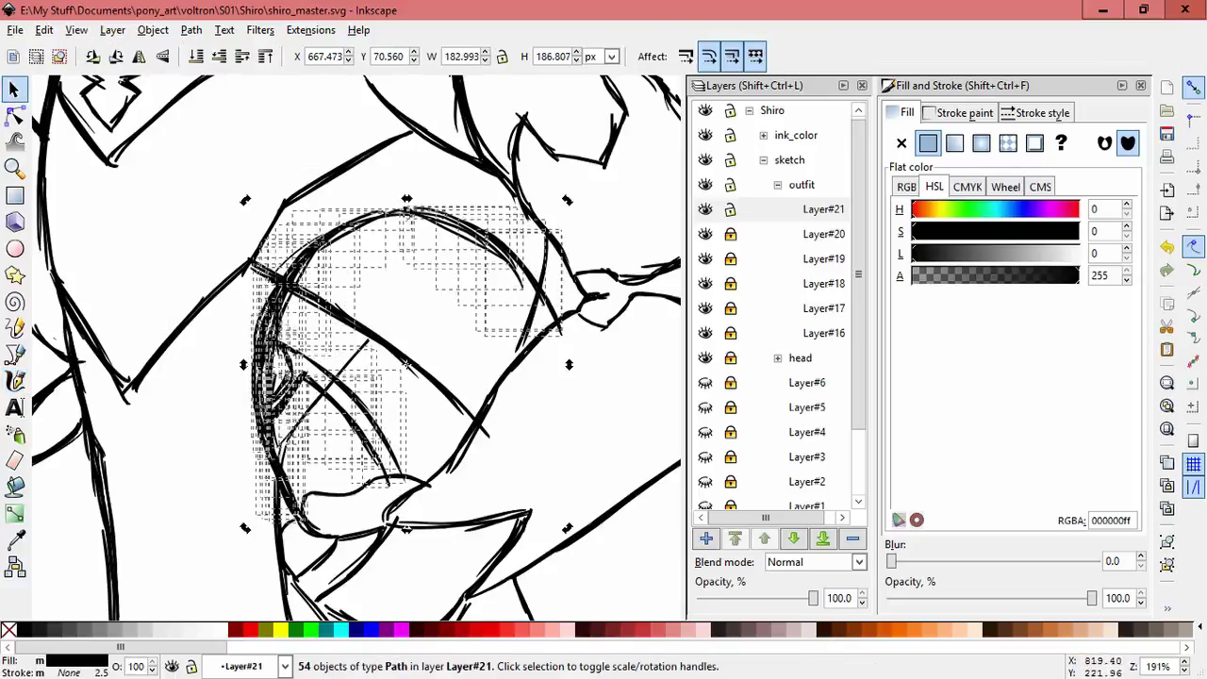
pyautogui.press('Escape')
pyautogui.hotkey('ctrl', 'a')
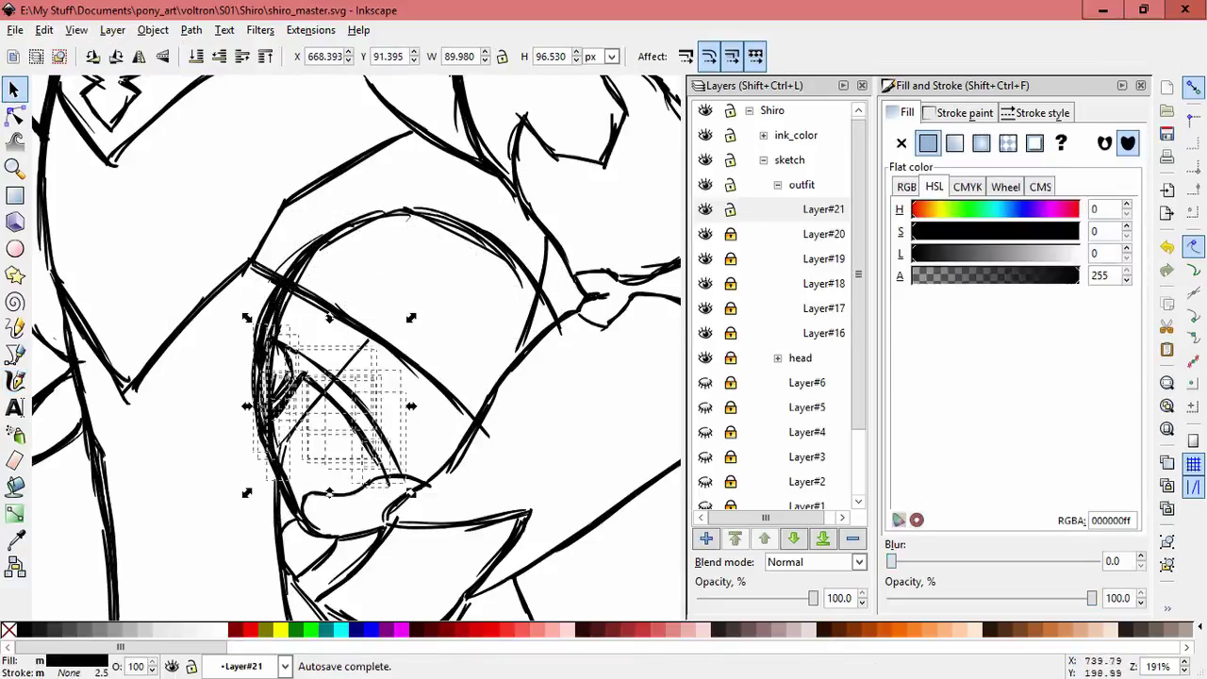
pyautogui.press('Escape')
pyautogui.hotkey('ctrl', 'a')
pyautogui.hotkey('ctrl', 'g')
pyautogui.press('-')
pyautogui.press('-')
pyautogui.press('-')
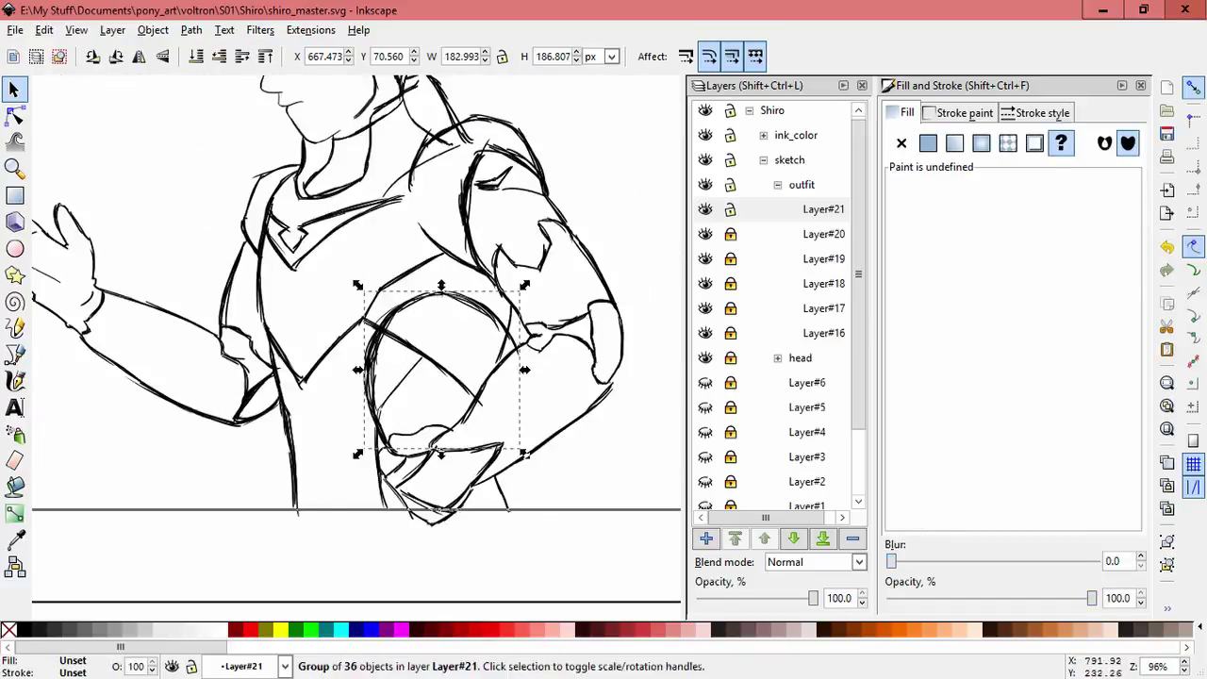
# Step: Enlarge, lower, squeeze and skew the helmet group to fit under the arm
pyautogui.moveTo(412, 168); pyautogui.dragTo(446, 171)
pyautogui.moveTo(377, 142); pyautogui.dragTo(377, 152)
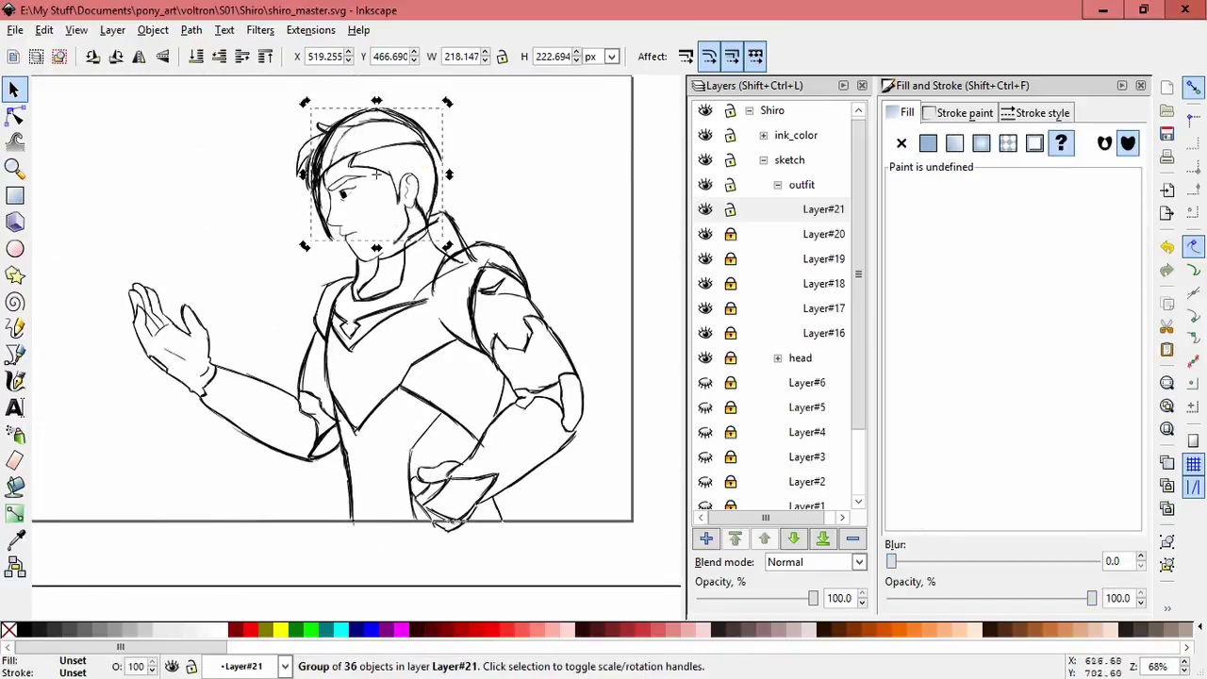
pyautogui.click(376, 109)
pyautogui.moveTo(307, 173); pyautogui.dragTo(314, 174)
pyautogui.moveTo(444, 173); pyautogui.dragTo(531, 389)
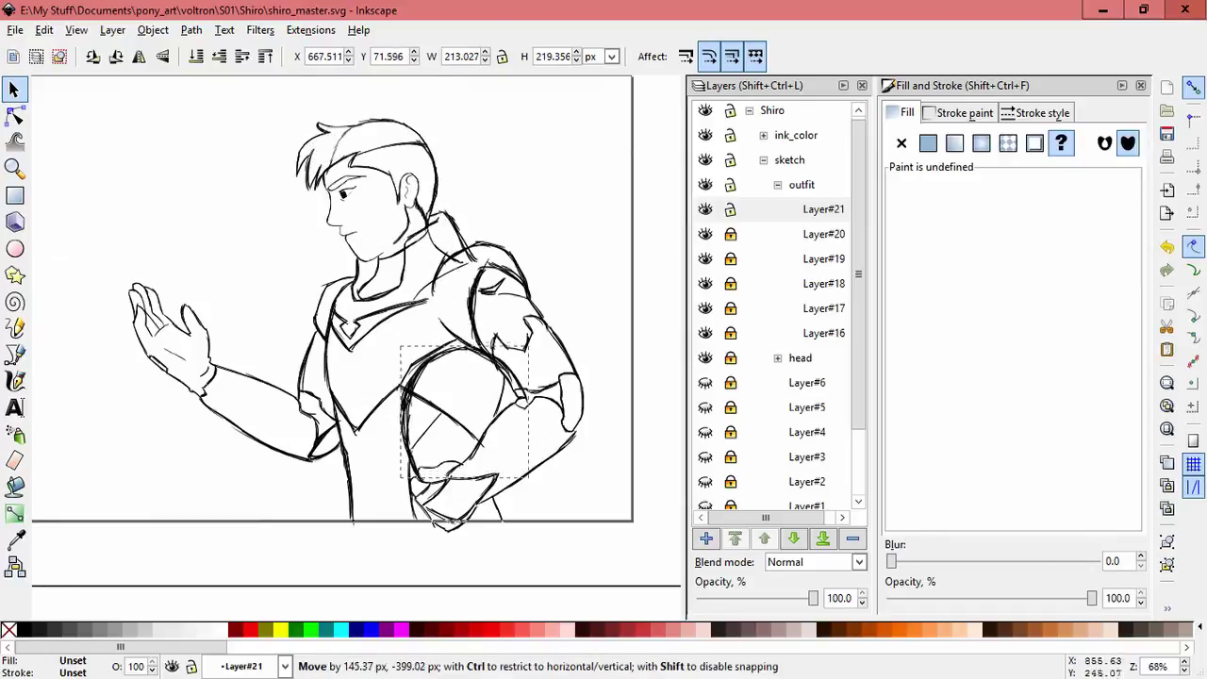
# Step: Fade Layer#21's sketch to grey and add a new Layer#22 above it
pyautogui.scroll(2, 570, 448)
pyautogui.scroll(-1, 355, 347)
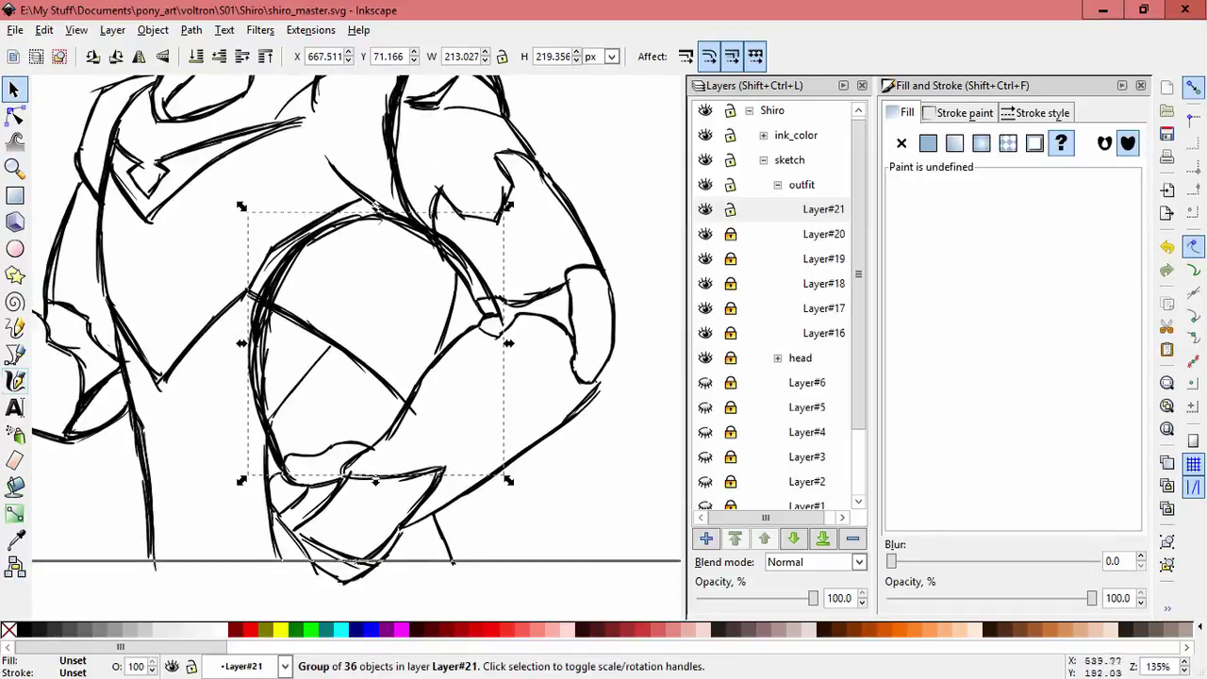
pyautogui.moveTo(813, 597); pyautogui.dragTo(748, 598)
pyautogui.click(705, 538)
pyautogui.press('Return')
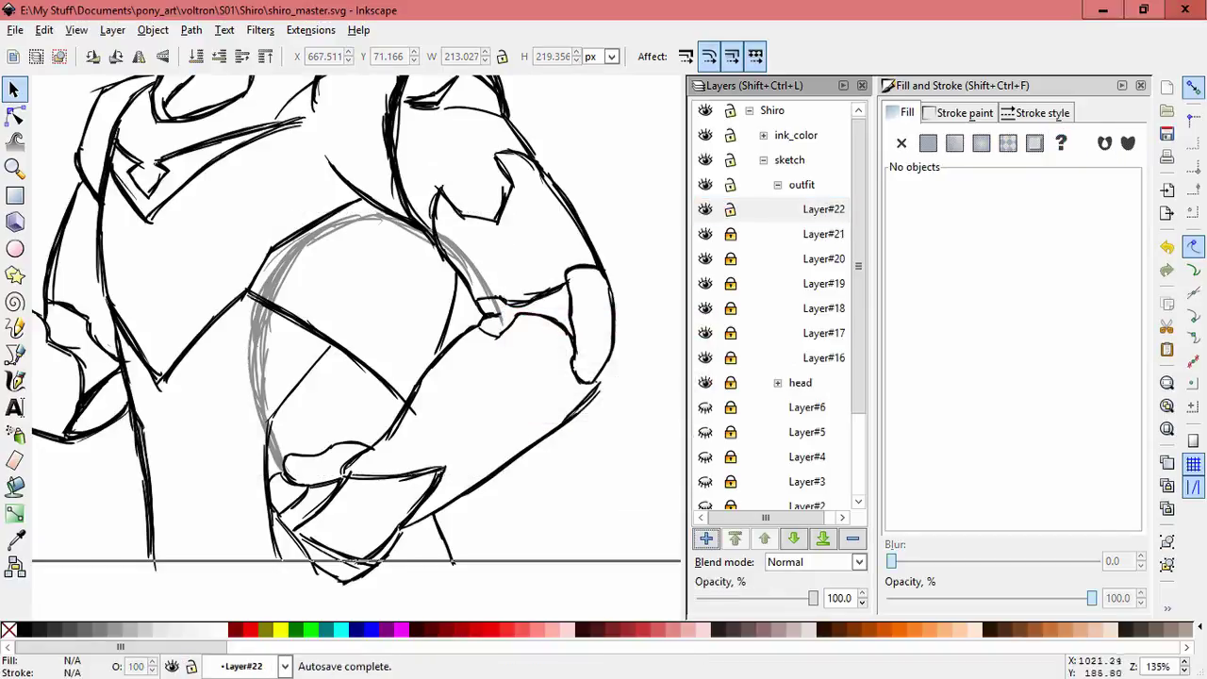
# Step: On Layer#22, ink the helmet's top arc, diagonal and short visor lines, and right edge over the sketch
pyautogui.press('c')
pyautogui.press('+')
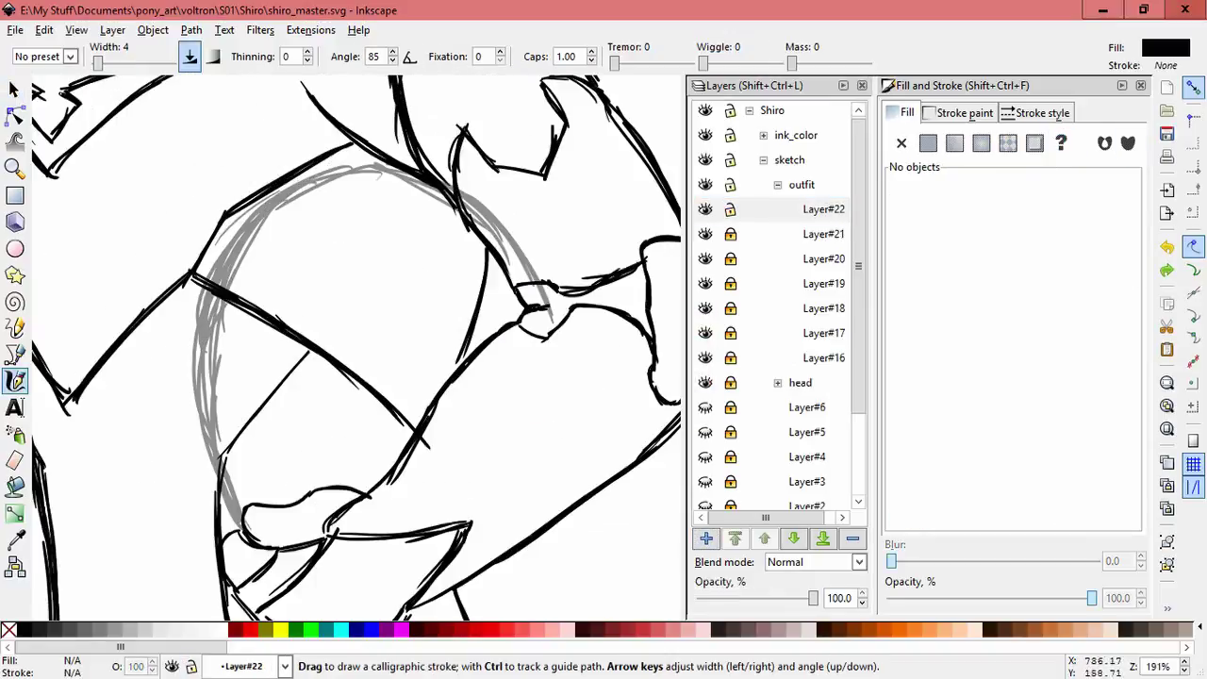
pyautogui.moveTo(353, 450); pyautogui.dragTo(341, 470)
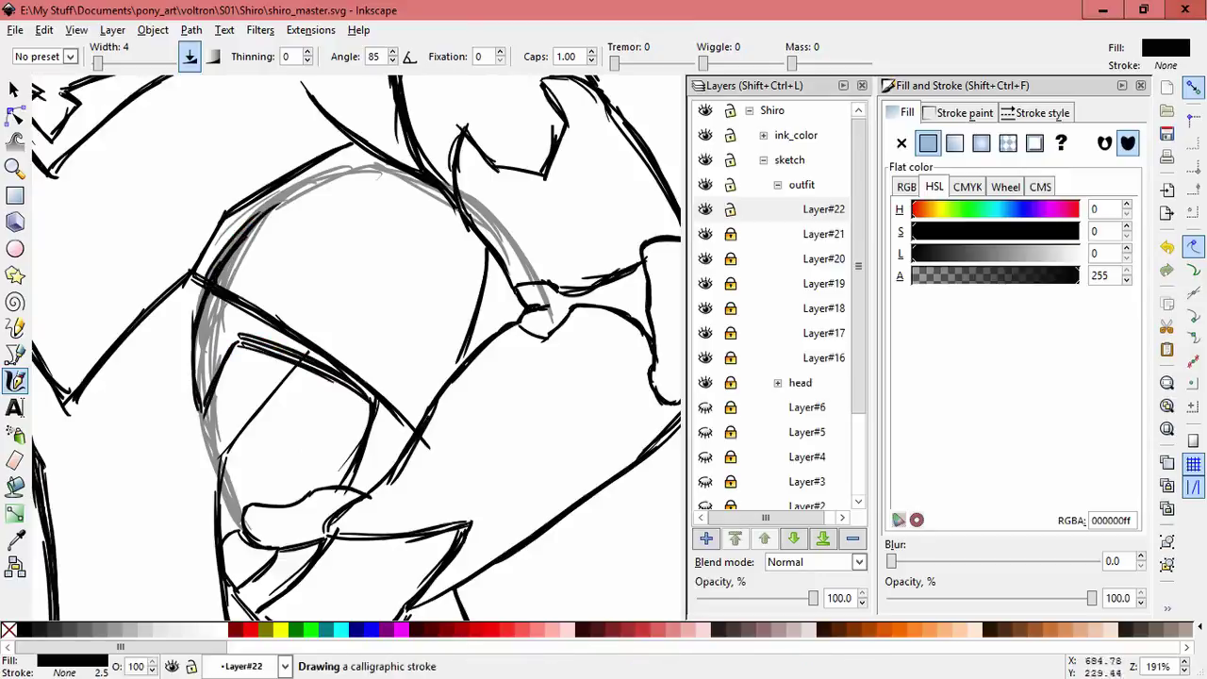
pyautogui.moveTo(221, 260); pyautogui.dragTo(420, 190)
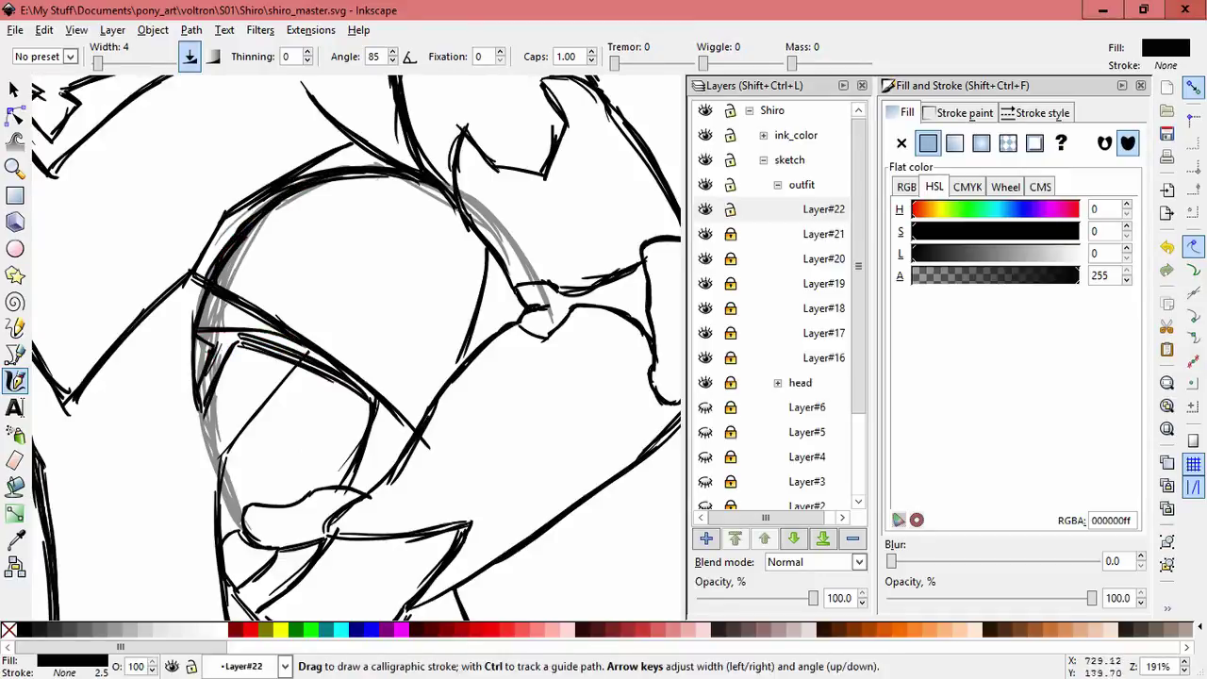
pyautogui.moveTo(292, 333); pyautogui.dragTo(422, 426)
pyautogui.moveTo(384, 390)
pyautogui.mouseDown()
pyautogui.moveTo(458, 339)
pyautogui.moveTo(517, 250)
pyautogui.mouseUp()
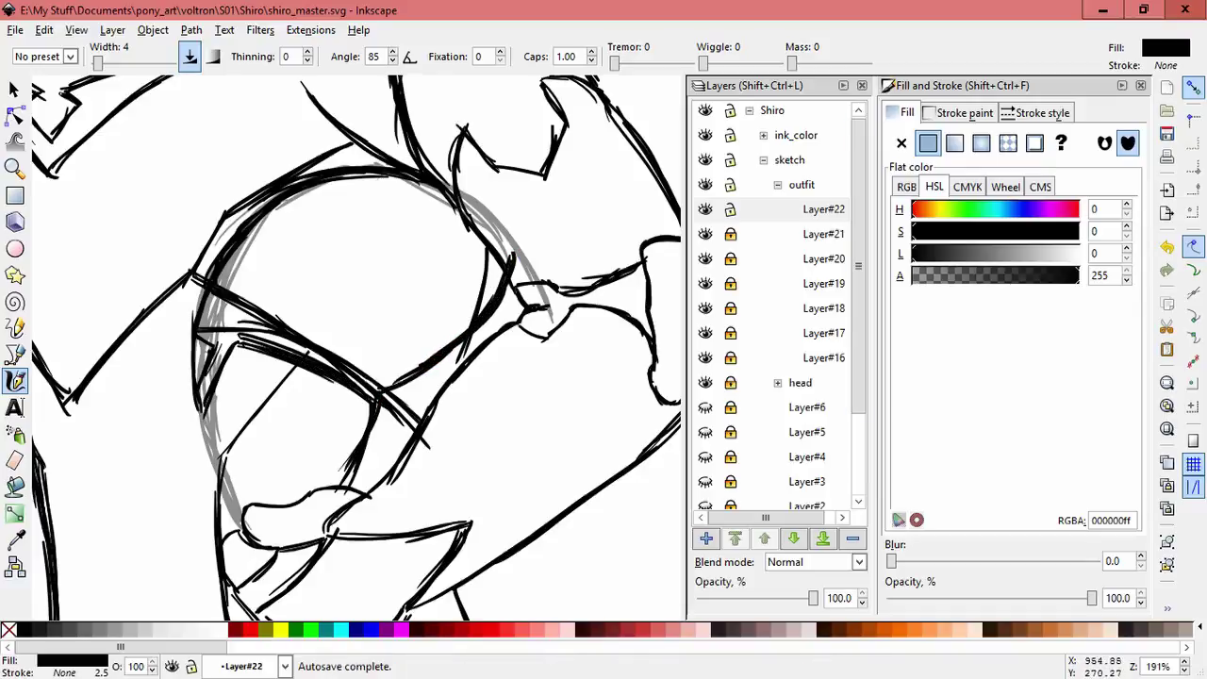
pyautogui.moveTo(377, 377); pyautogui.dragTo(396, 288)
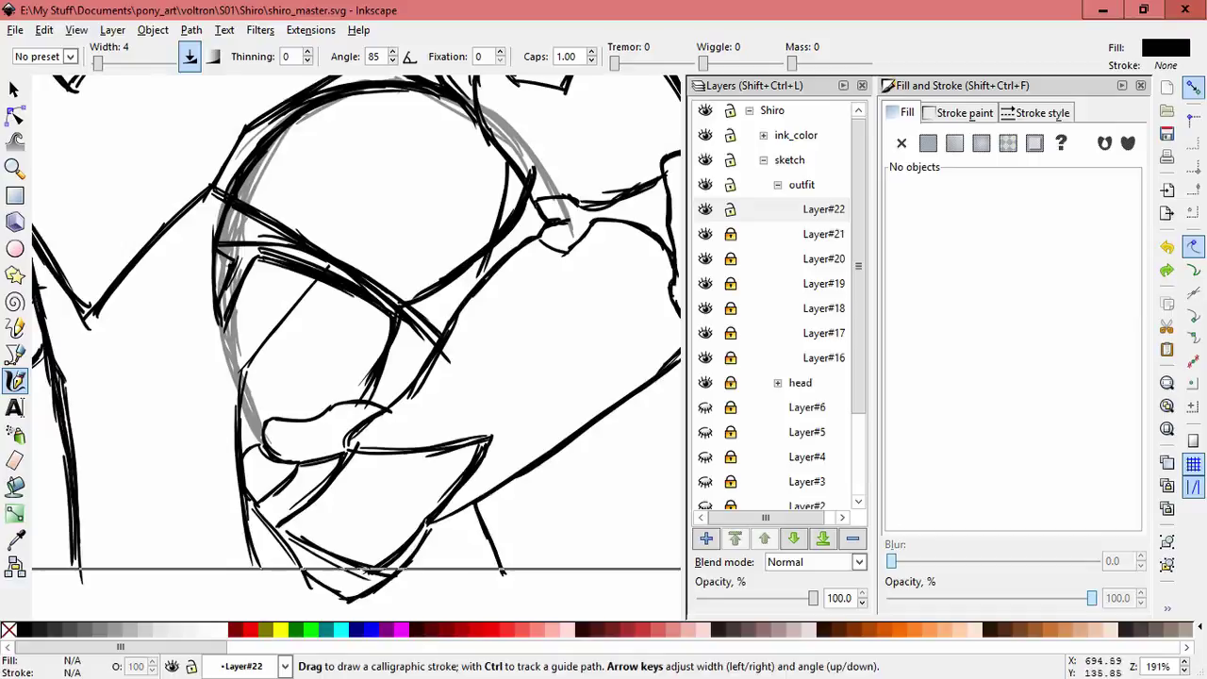
pyautogui.moveTo(234, 313); pyautogui.dragTo(273, 326)
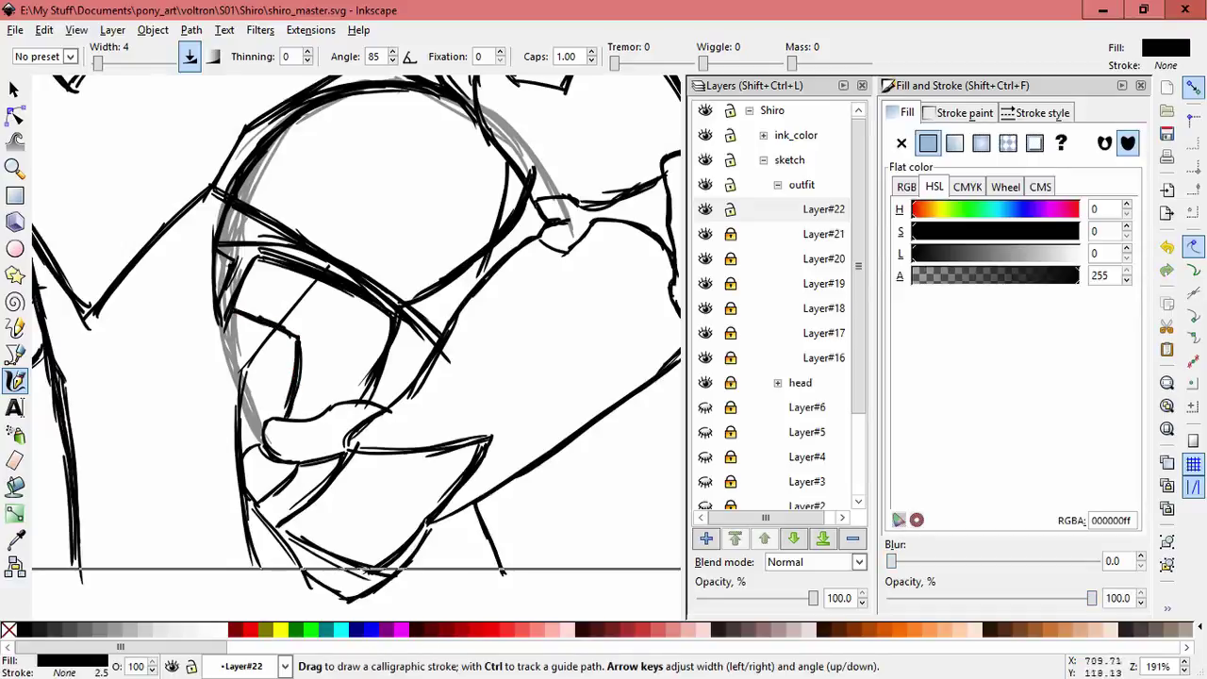
pyautogui.press('s')
pyautogui.scroll(-2, 356, 339)
pyautogui.click(283, 283)
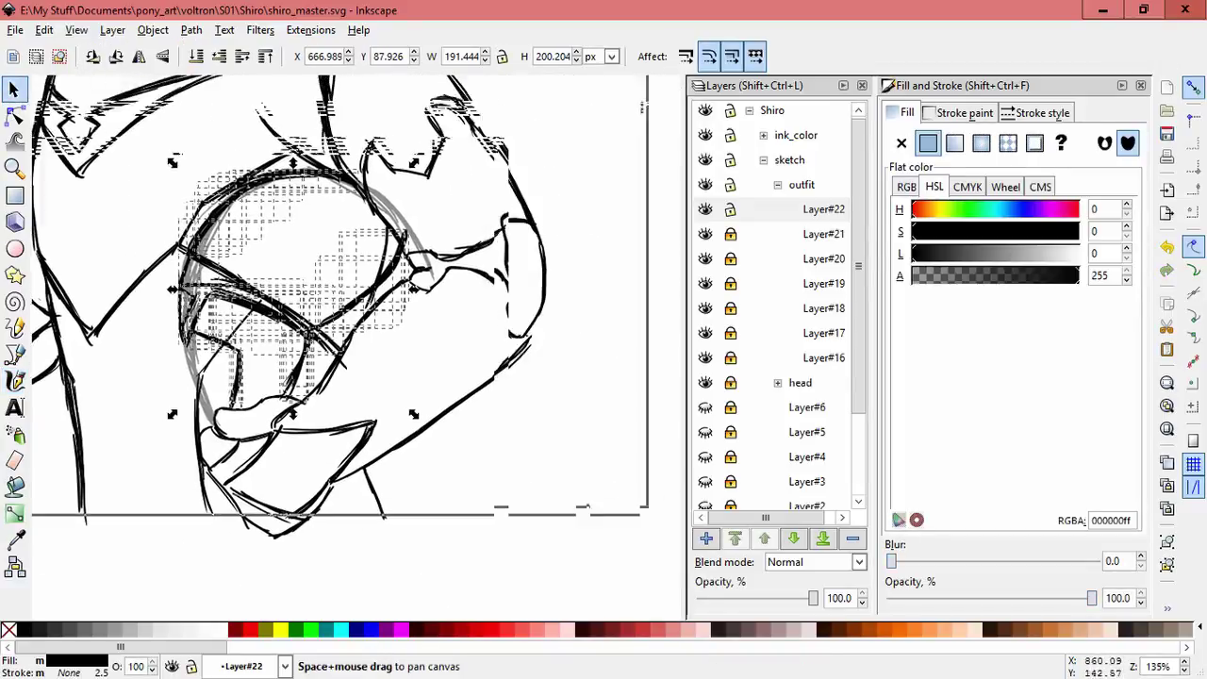
# Step: Move the inked helmet aside and delete a stray stroke inside the group
pyautogui.moveTo(377, 283)
pyautogui.mouseDown()
pyautogui.moveTo(415, 358)
pyautogui.moveTo(295, 334)
pyautogui.moveTo(271, 461)
pyautogui.mouseUp()
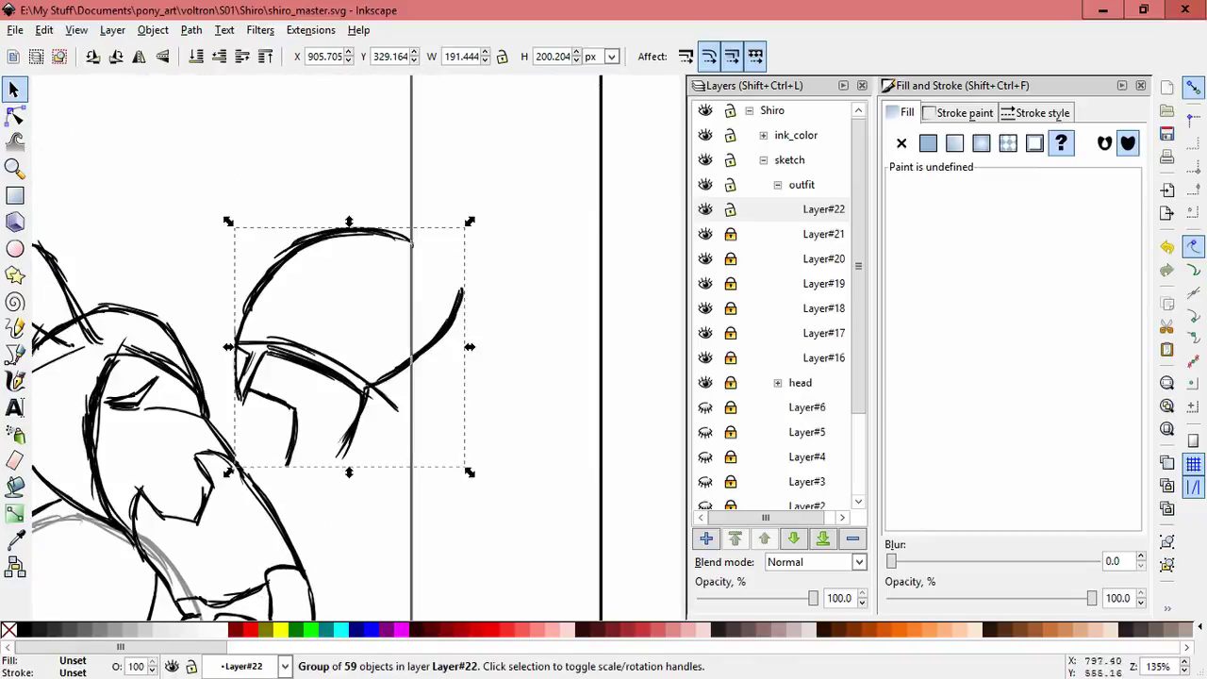
pyautogui.hotkey('alt', 'l')
pyautogui.press('Right')
pyautogui.press('Escape')
pyautogui.press('Escape')
pyautogui.press('`')
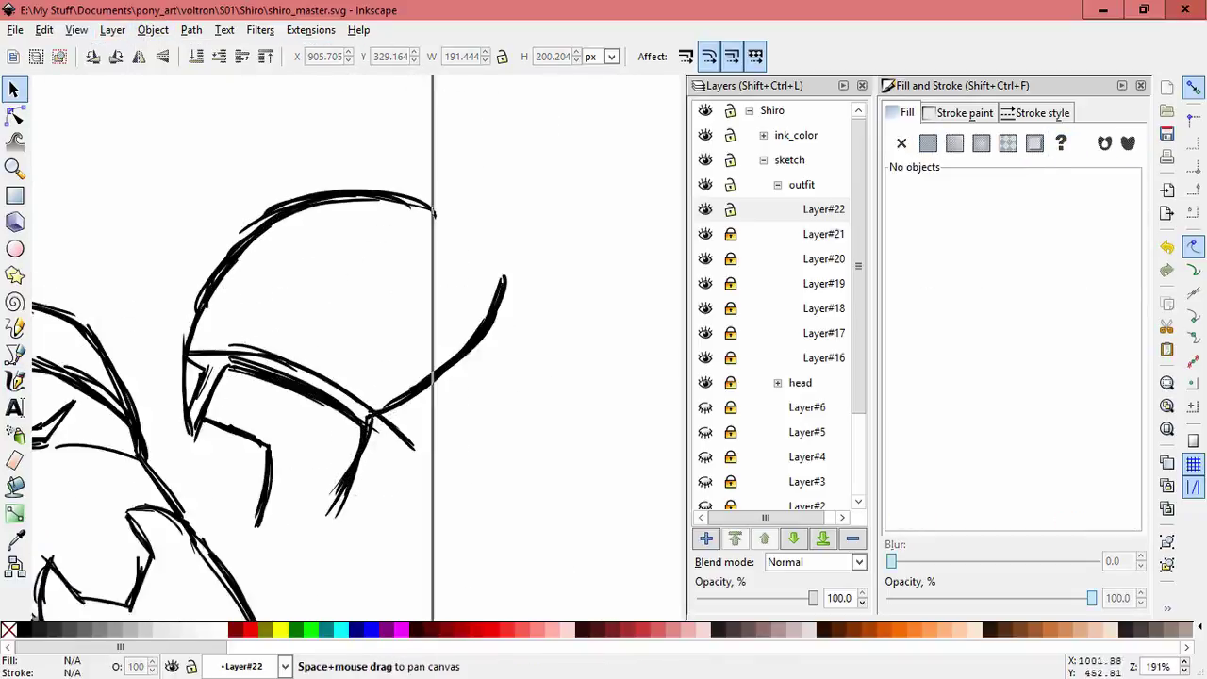
pyautogui.press('Tab')
pyautogui.press('Tab')
pyautogui.press('Tab')
pyautogui.press('Tab')
pyautogui.press('Tab')
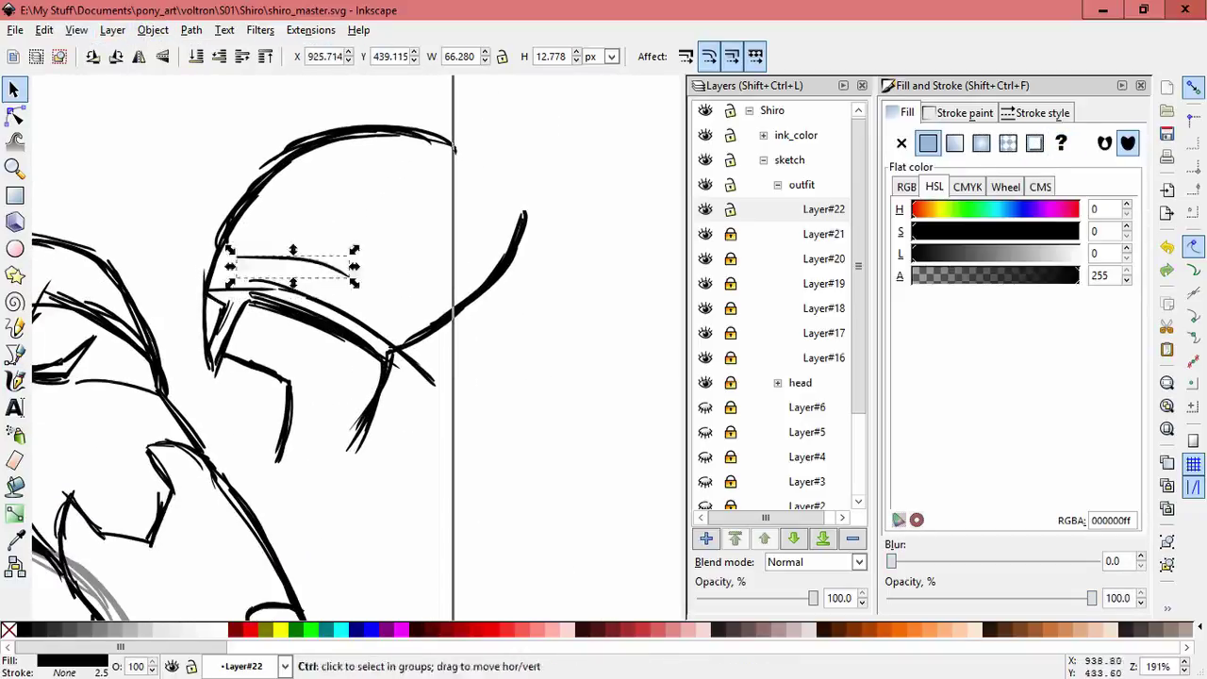
pyautogui.press('Delete')
# Step: Stretch the visor strokes, pulling one of them downward
pyautogui.scroll(1, 307, 267)
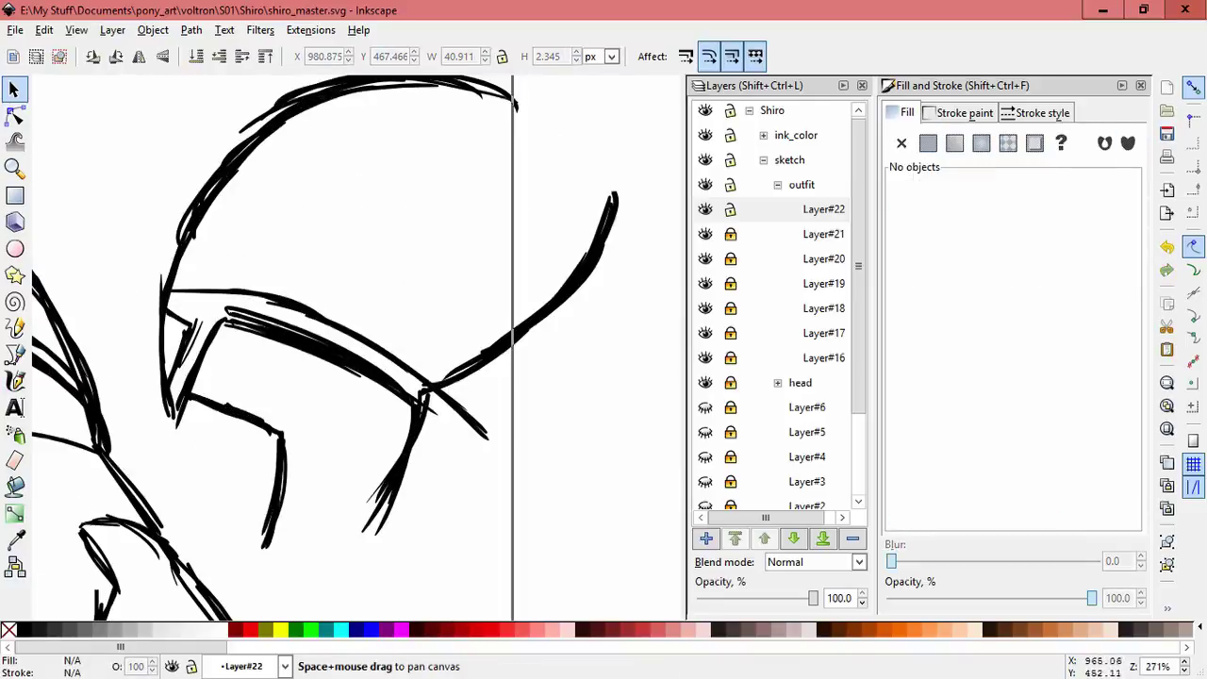
pyautogui.moveTo(169, 374); pyautogui.dragTo(170, 373)
pyautogui.moveTo(289, 551)
pyautogui.mouseDown()
pyautogui.moveTo(316, 537)
pyautogui.moveTo(328, 558)
pyautogui.mouseUp()
pyautogui.click(405, 443)
pyautogui.moveTo(396, 539); pyautogui.dragTo(395, 579)
pyautogui.click(401, 196)
pyautogui.hotkey('ctrl', 'z')
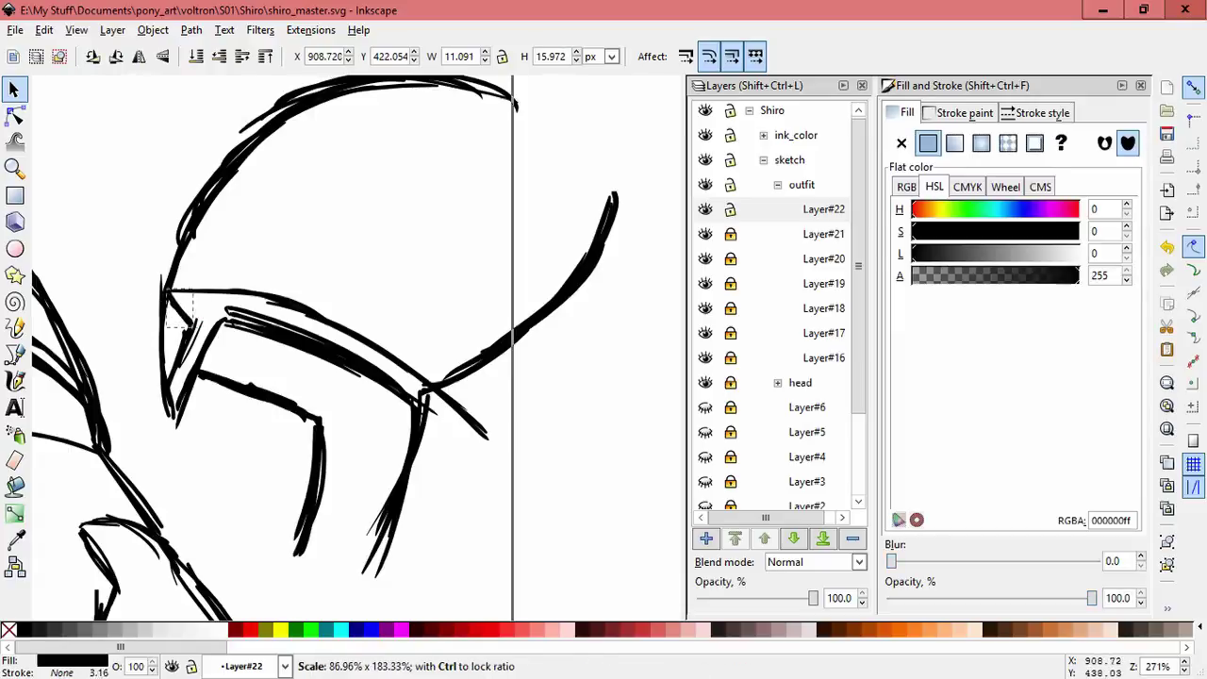
# Step: Move the inked helmet group back over the grey sketch
pyautogui.scroll(-4, 429, 201)
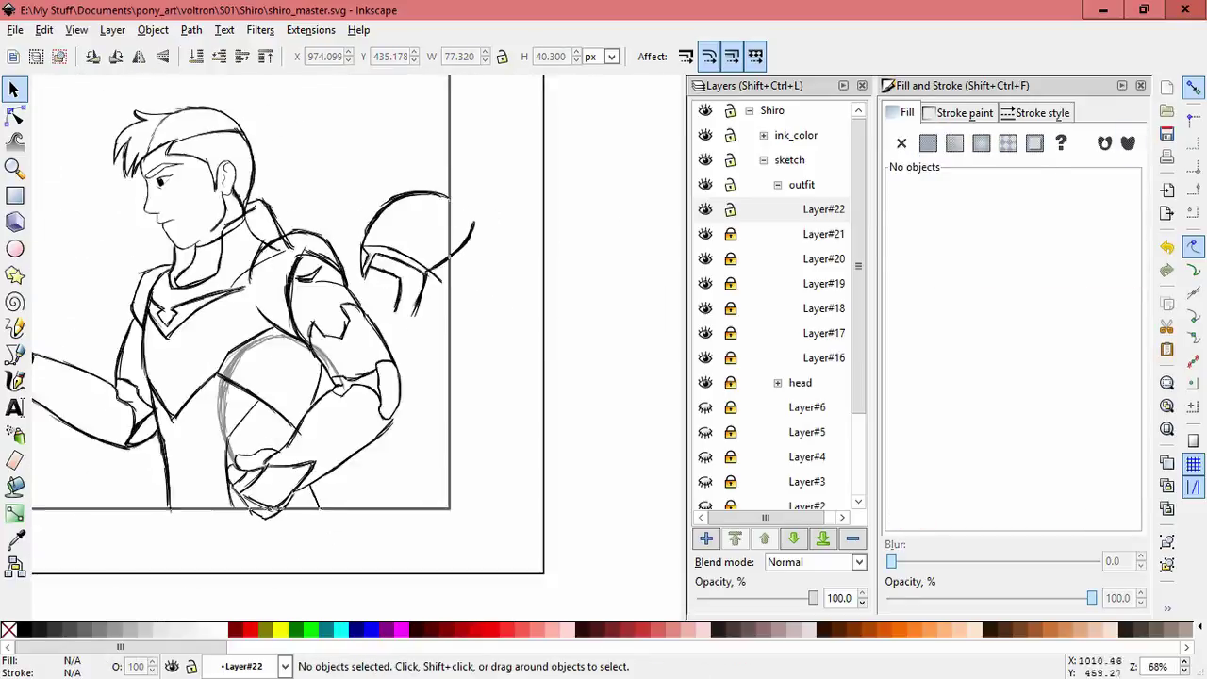
pyautogui.click(443, 175)
pyautogui.moveTo(443, 174); pyautogui.dragTo(290, 327)
pyautogui.scroll(1, 184, 362)
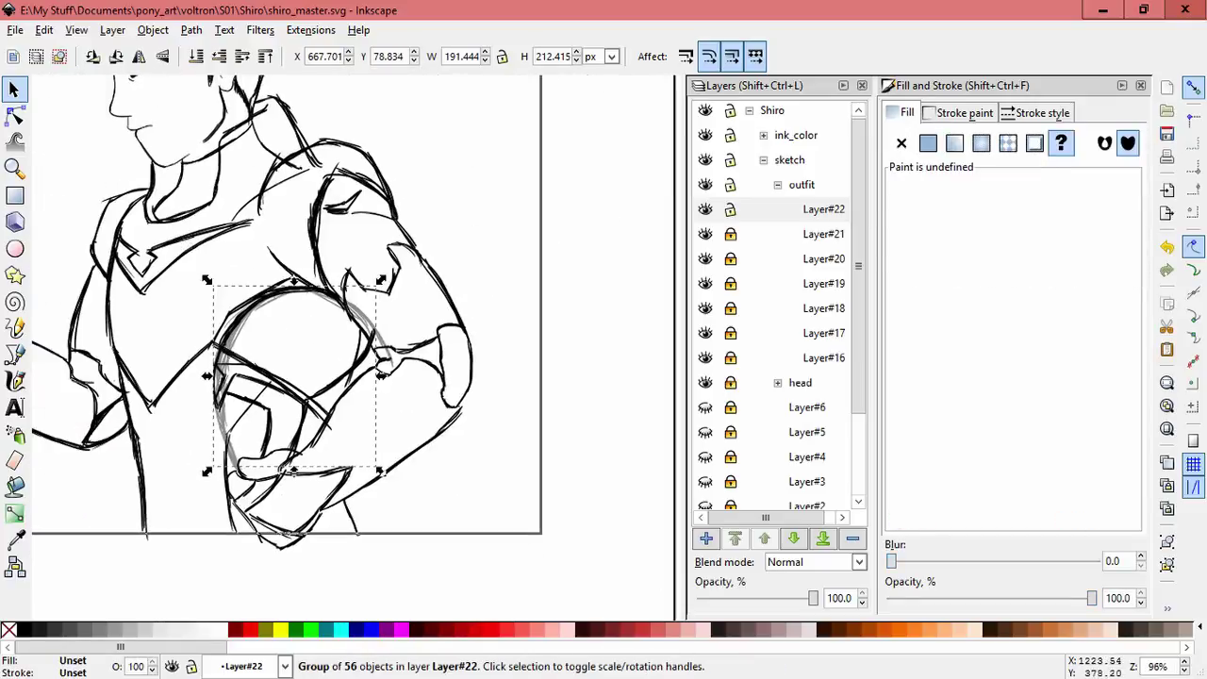
pyautogui.click(820, 234)
# Step: Add Layer#23 with one calligraphic stroke and make it the current layer
pyautogui.hotkey('ctrl', 'shift', 'n')
pyautogui.press('Return')
pyautogui.press('c')
pyautogui.moveTo(332, 328); pyautogui.dragTo(382, 373)
pyautogui.press('Escape')
pyautogui.scroll(1, 236, 475)
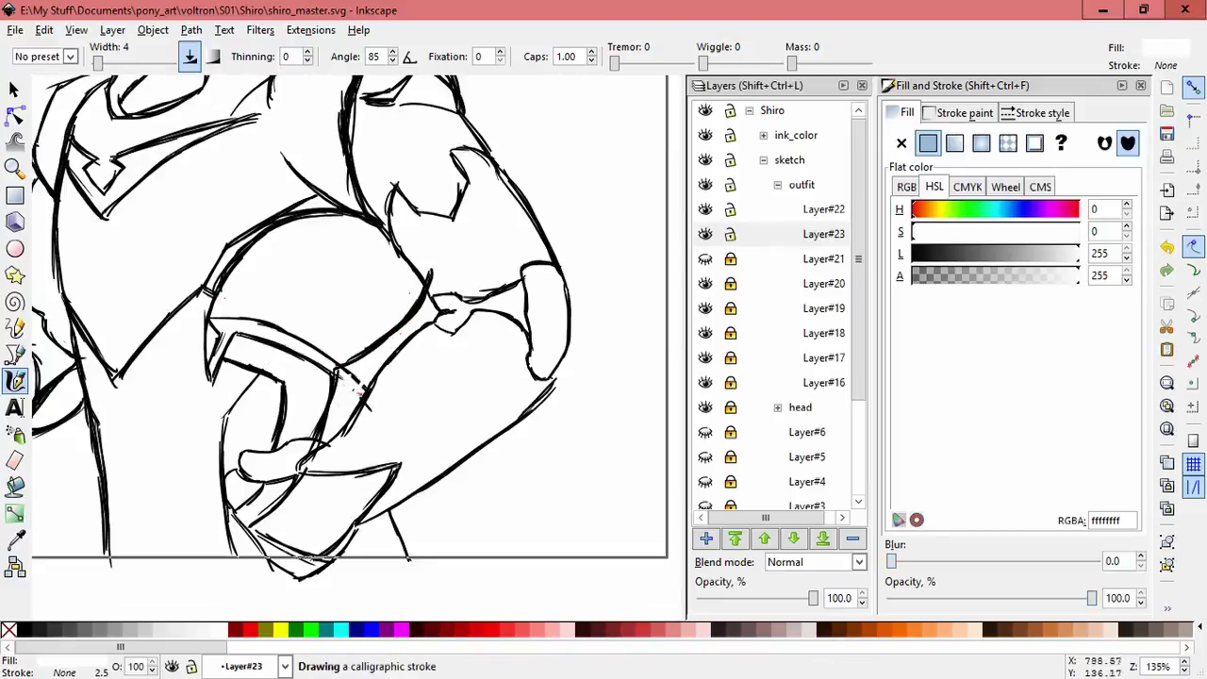
pyautogui.moveTo(359, 329)
pyautogui.mouseDown()
pyautogui.moveTo(387, 323)
pyautogui.moveTo(480, 528)
pyautogui.mouseUp()
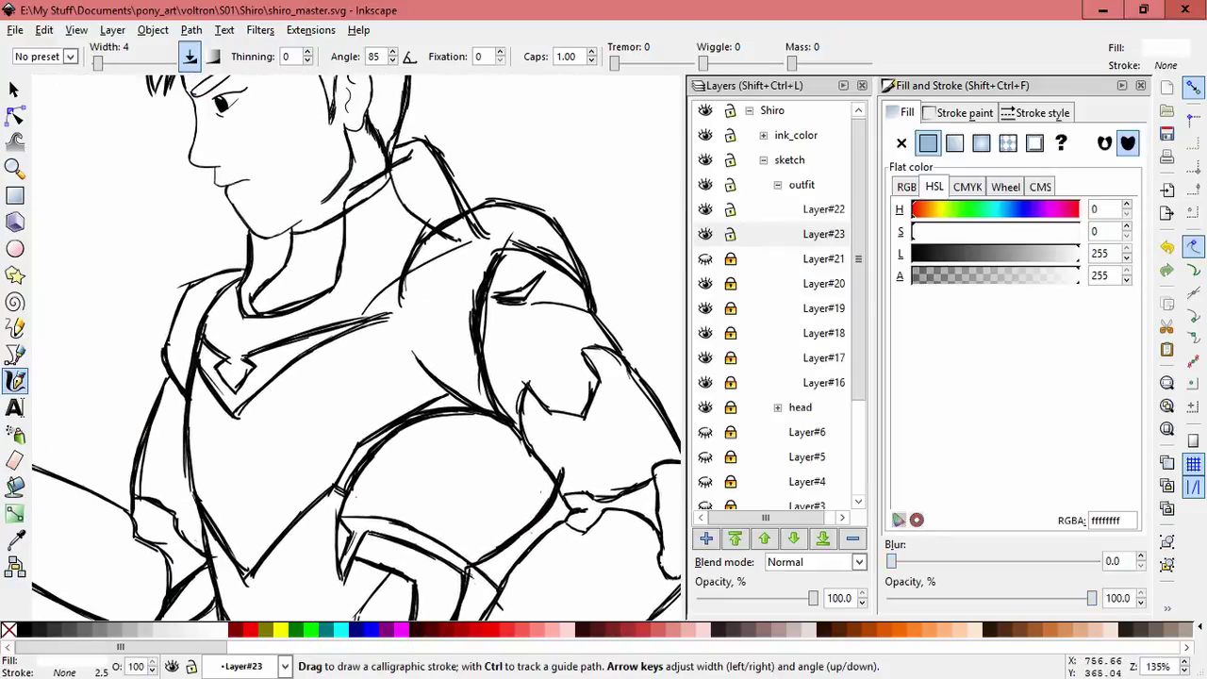
pyautogui.click(823, 234)
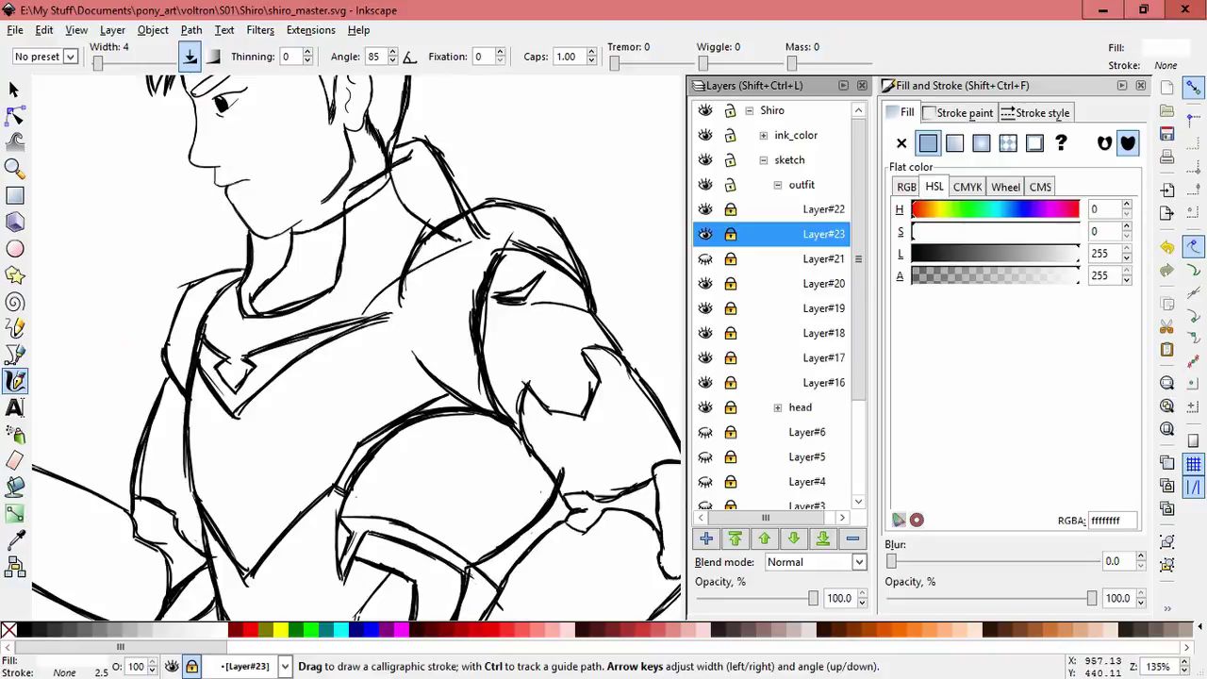
# Step: Add Layer#24 and Layer#25 and sketch refining armor strokes on them
pyautogui.hotkey('ctrl', 'shift', 'n')
pyautogui.press('Return')
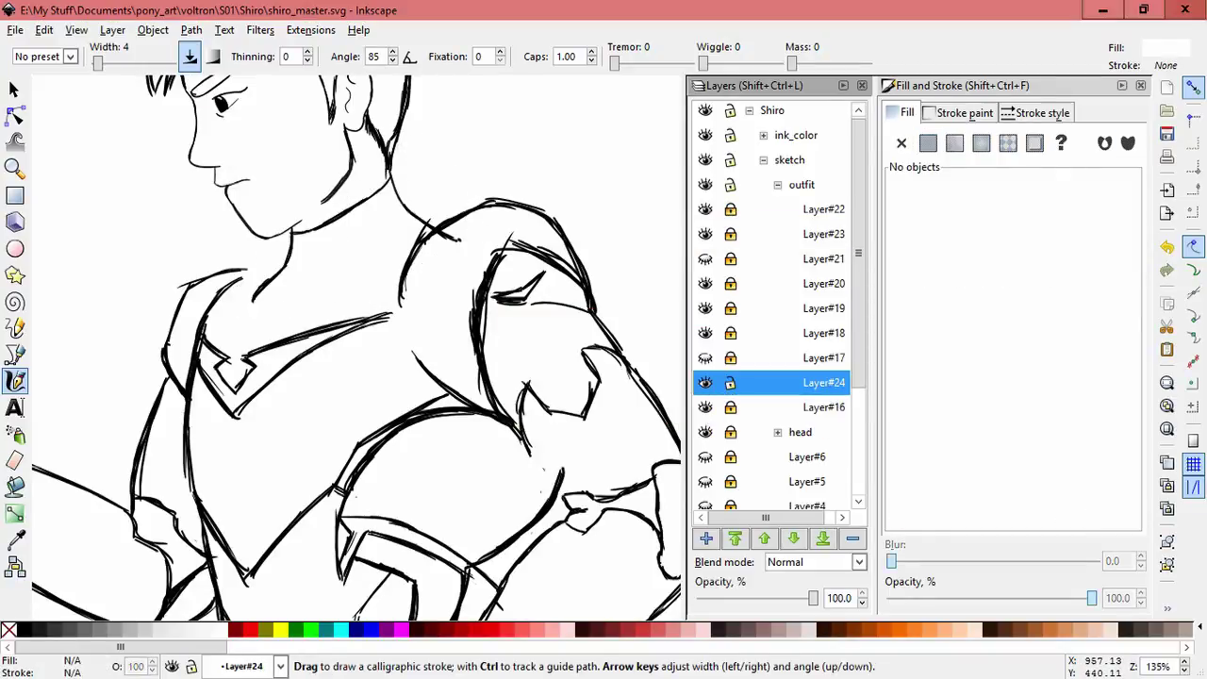
pyautogui.moveTo(377, 189); pyautogui.dragTo(394, 181)
pyautogui.moveTo(471, 242); pyautogui.dragTo(374, 321)
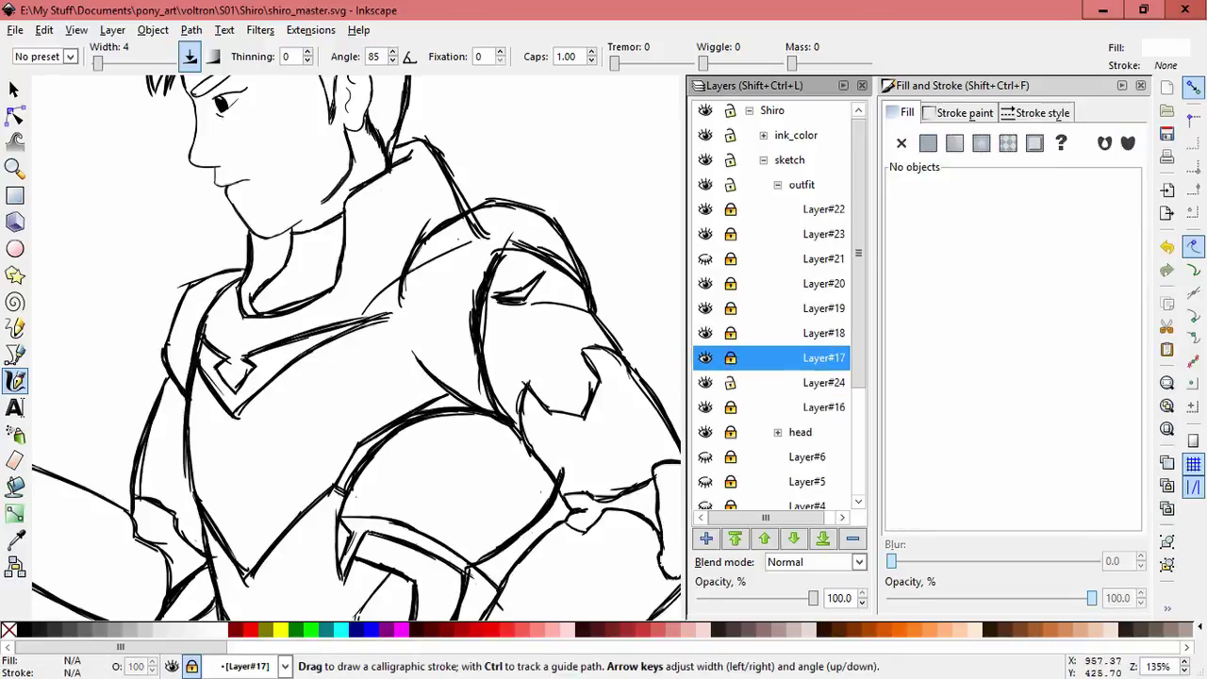
pyautogui.hotkey('shift', 'ctrl', 'n')
pyautogui.moveTo(462, 236); pyautogui.dragTo(485, 231)
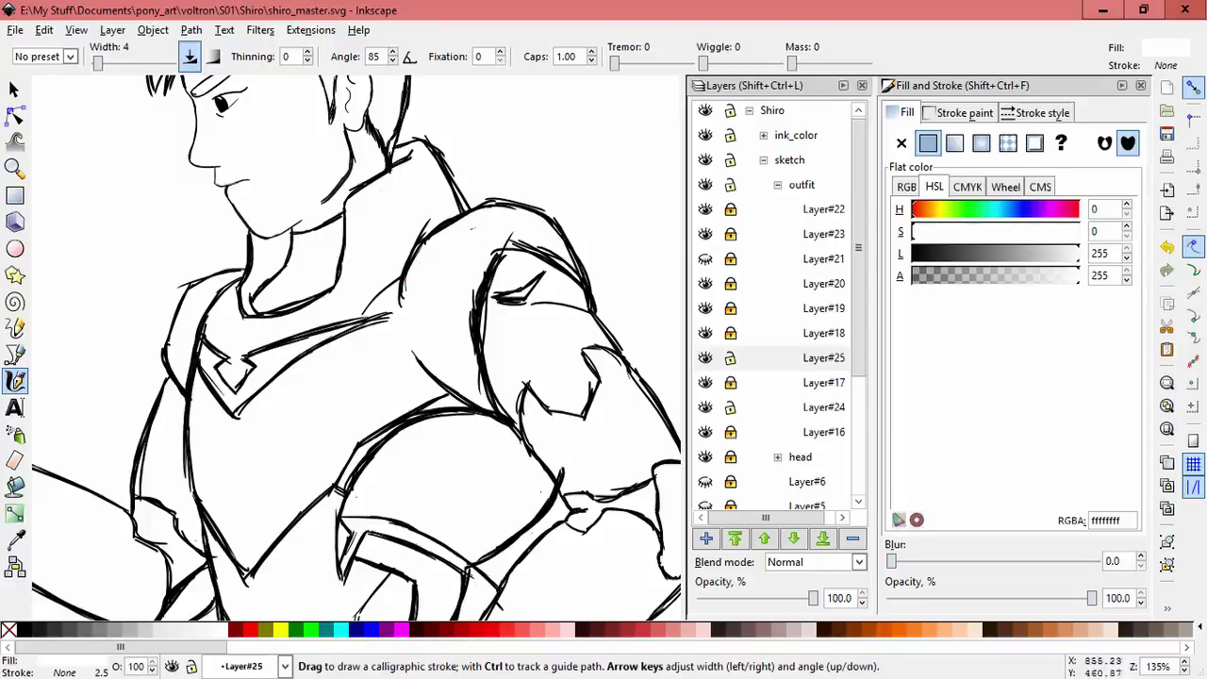
pyautogui.press('Escape')
# Step: Group Layer#20's 24 paths and resize the group to about 93 px tall
pyautogui.press('s')
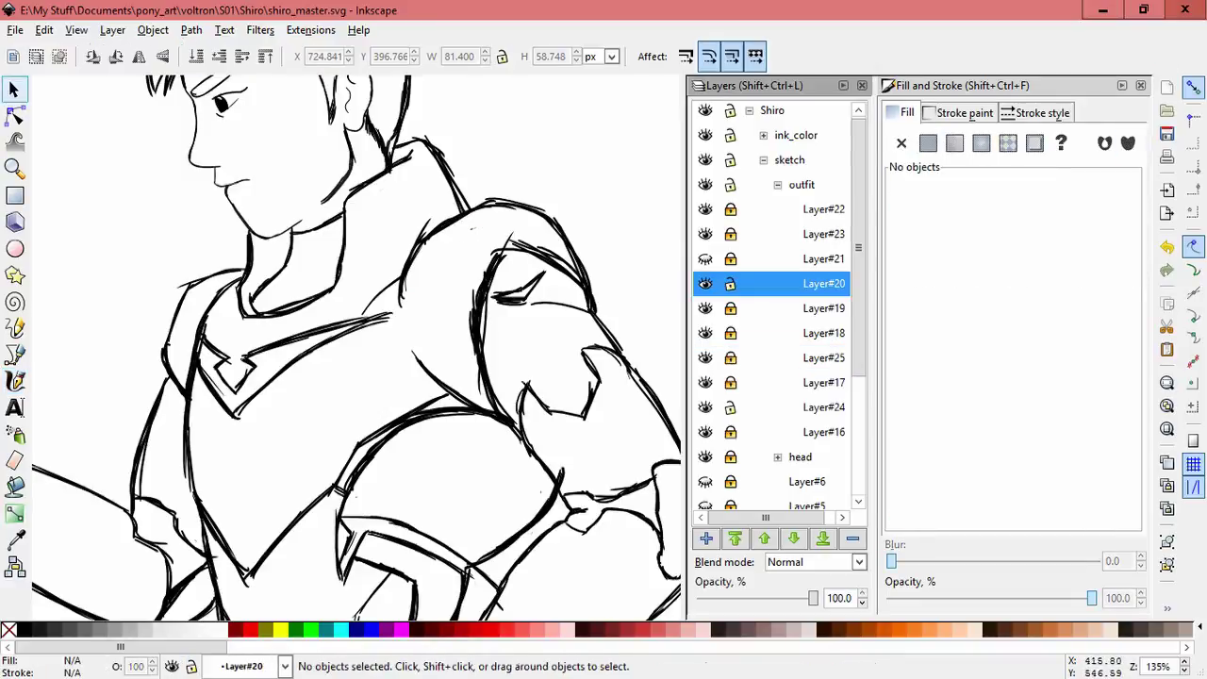
pyautogui.click(823, 283)
pyautogui.hotkey('ctrl', 'a')
pyautogui.hotkey('ctrl', 'g')
pyautogui.moveTo(294, 425)
pyautogui.mouseDown()
pyautogui.moveTo(297, 435)
pyautogui.moveTo(297, 414)
pyautogui.mouseUp()
pyautogui.press('Escape')
pyautogui.scroll(-3, 472, 236)
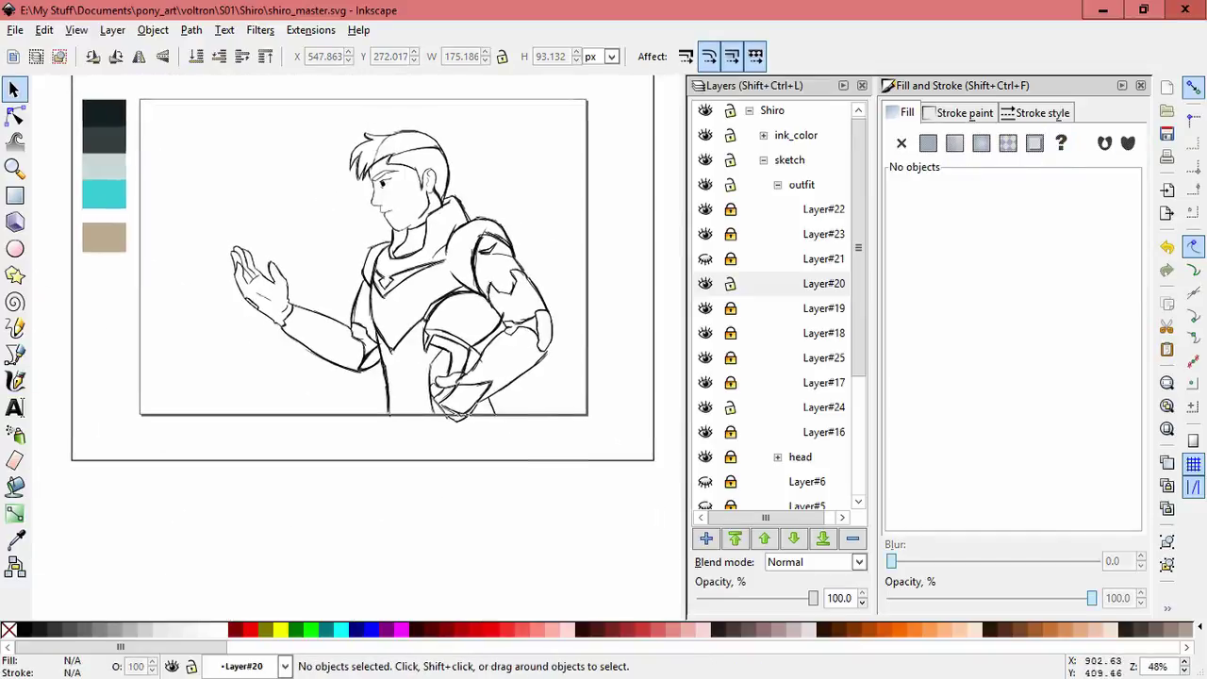
pyautogui.keyDown('ctrl'); pyautogui.scroll(3, 482, 214); pyautogui.keyUp('ctrl')
# Step: Add Layer#26 above Layer#22, draw a black curving ink stroke, and save
pyautogui.click(823, 208)
pyautogui.hotkey('ctrl', 'shift', 'n')
pyautogui.press('Return')
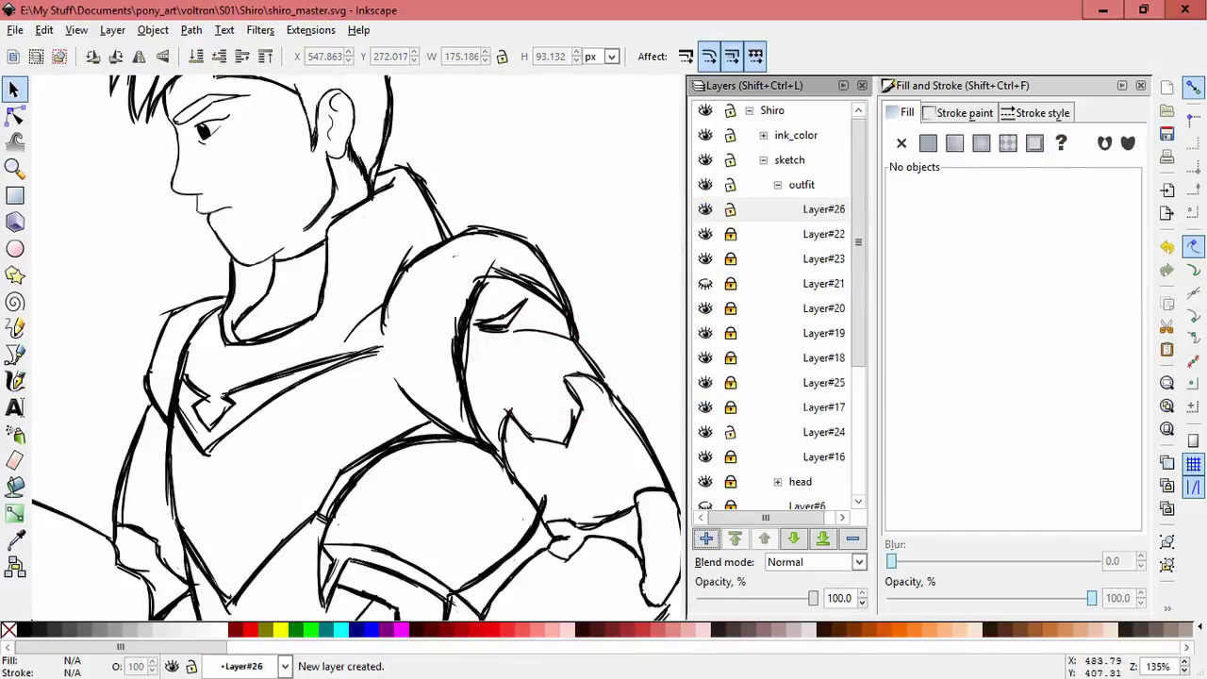
pyautogui.press('c')
pyautogui.click(21, 629)
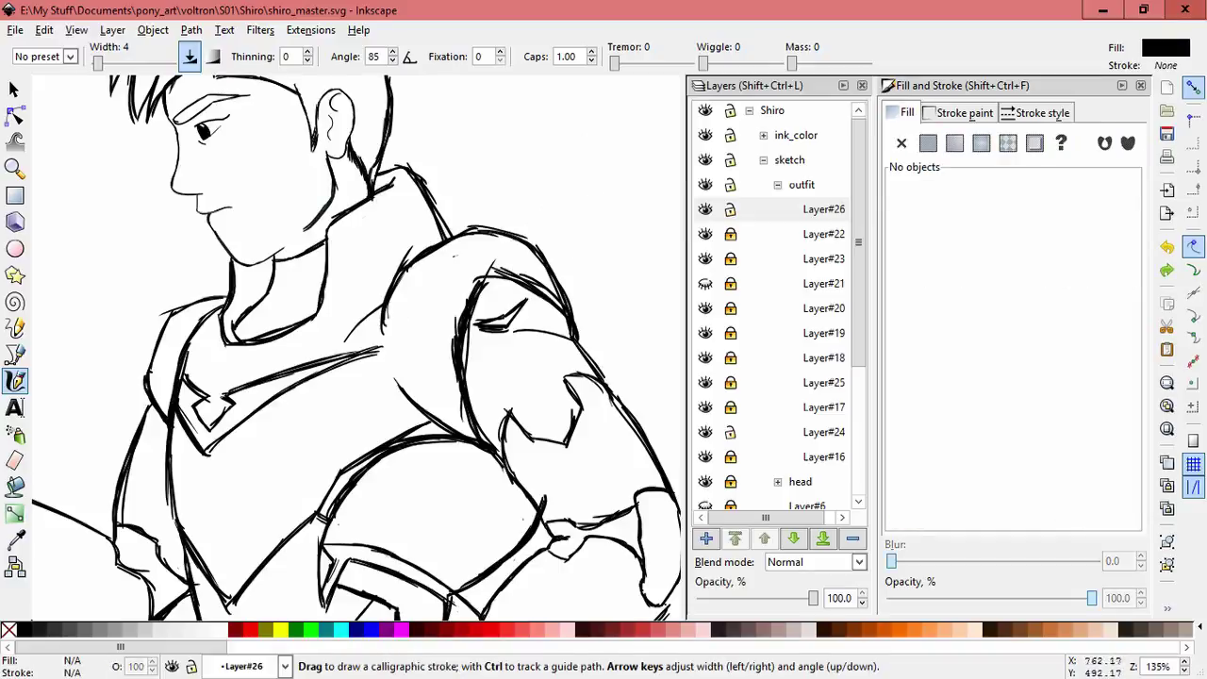
pyautogui.scroll(3, 416, 224)
pyautogui.moveTo(399, 166)
pyautogui.mouseDown()
pyautogui.moveTo(313, 306)
pyautogui.moveTo(455, 197)
pyautogui.mouseUp()
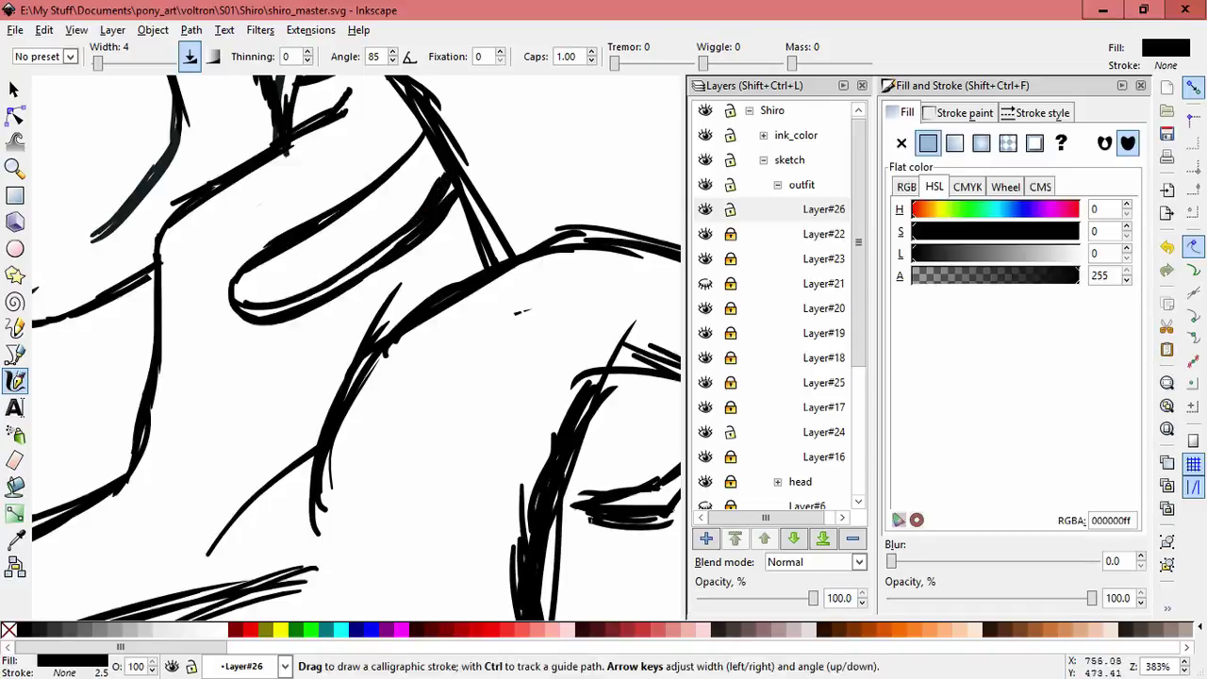
pyautogui.scroll(-6, 525, 226)
pyautogui.hotkey('ctrl', 's')
# Step: Add a calligraphic stroke where the shoulder plate meets the arm
pyautogui.scroll(1, 360, 329)
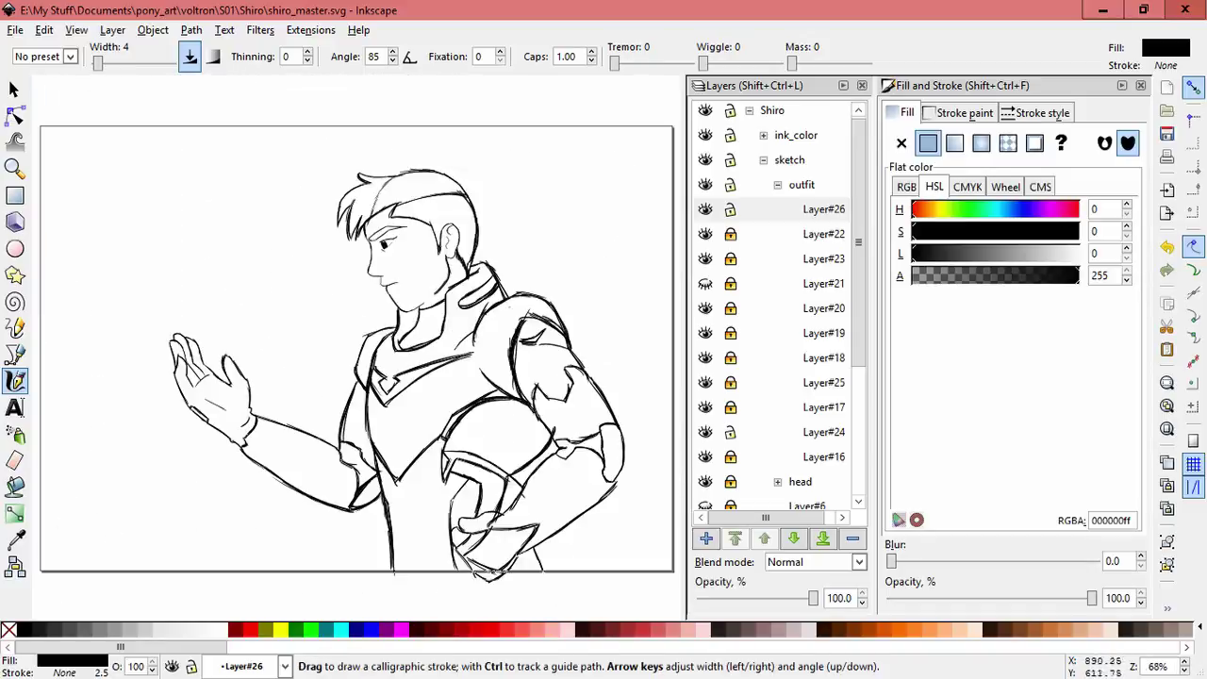
pyautogui.press('ctrl')
pyautogui.press('s')
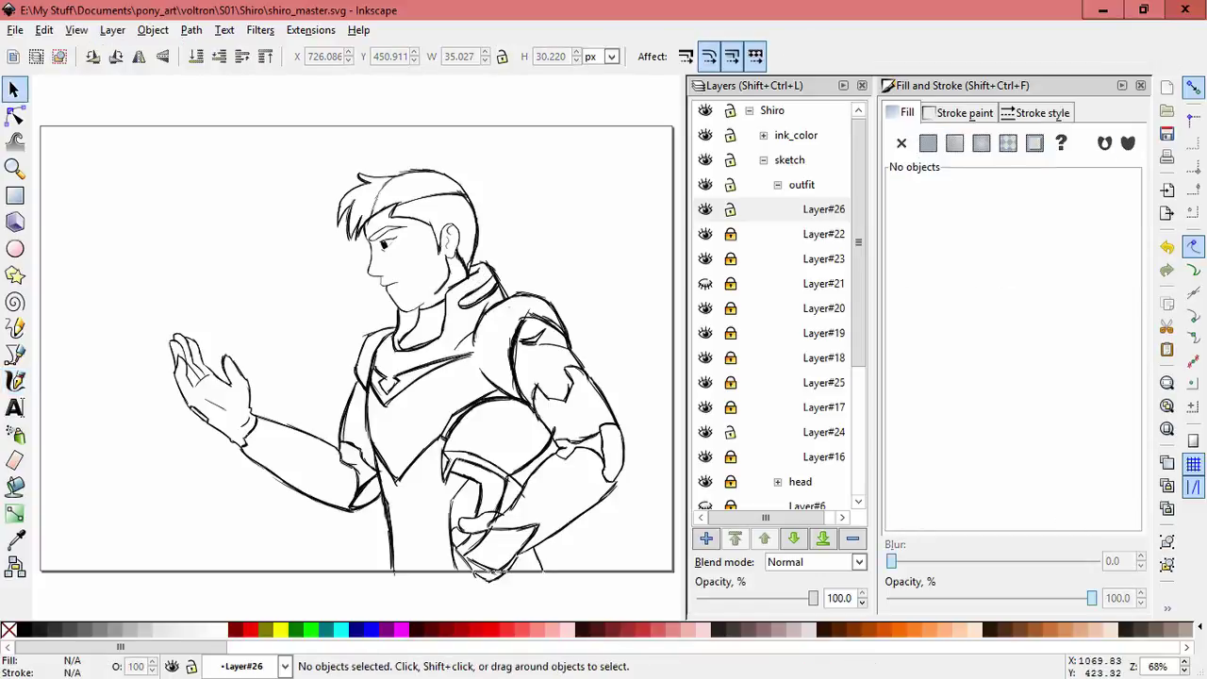
pyautogui.click(570, 481)
pyautogui.scroll(4, 570, 480)
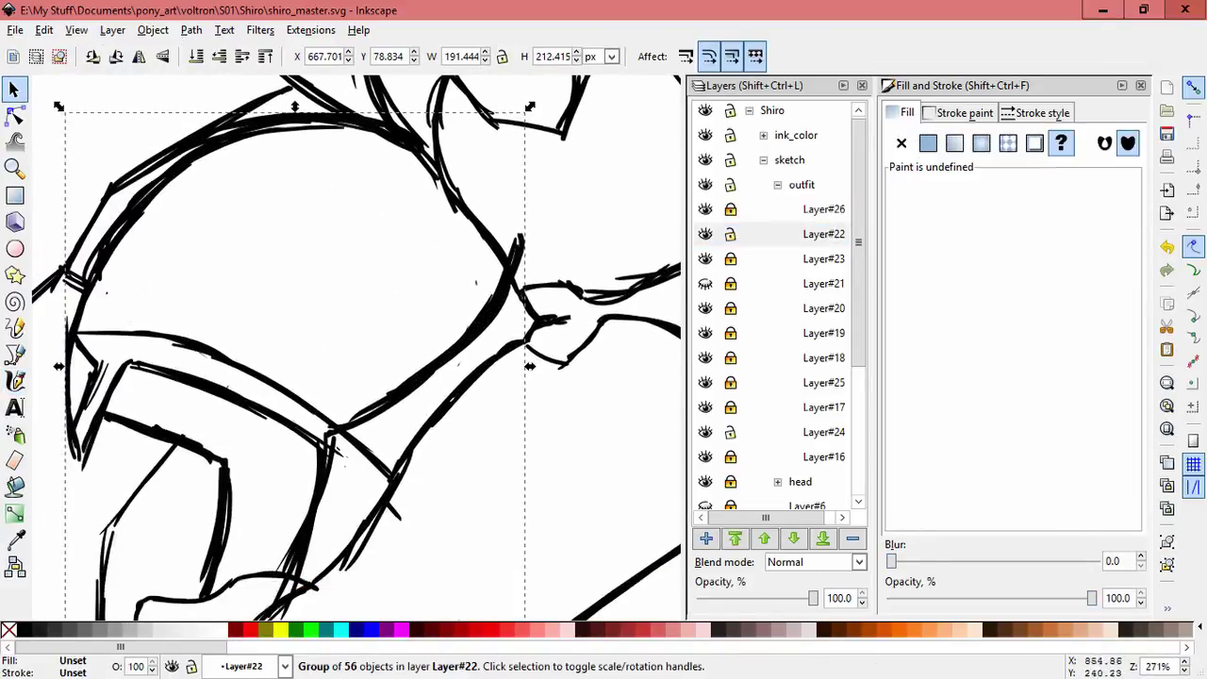
pyautogui.press('c')
pyautogui.moveTo(529, 269); pyautogui.dragTo(500, 229)
pyautogui.press('space')
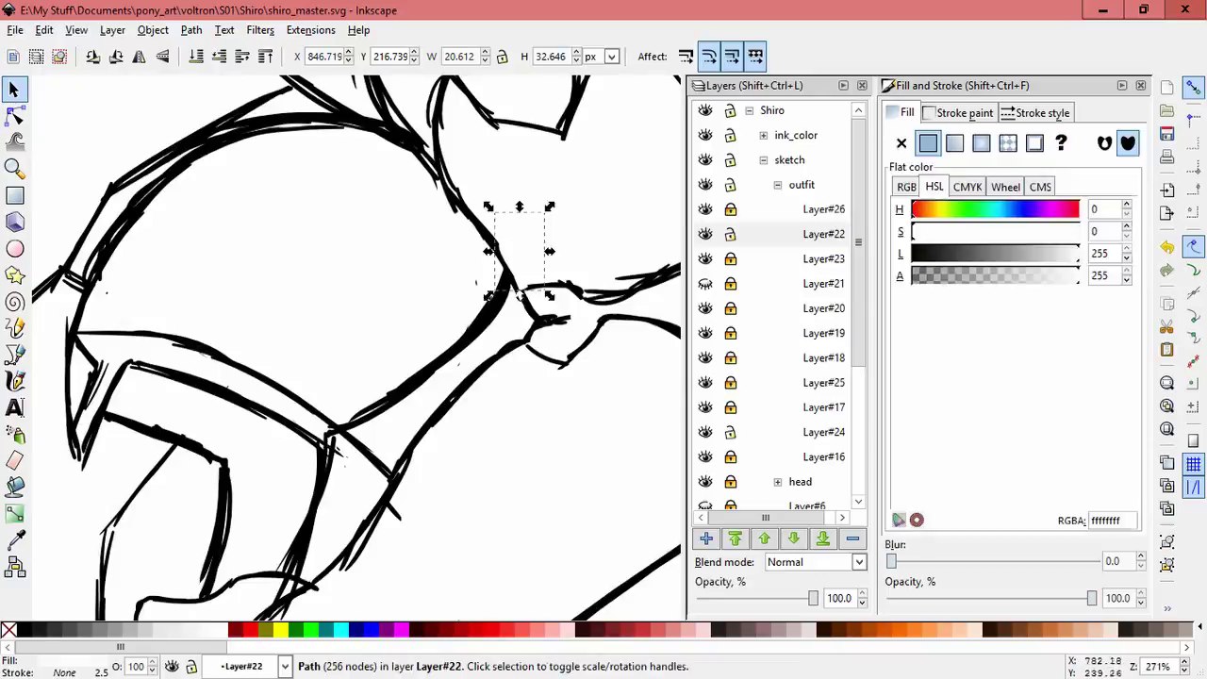
pyautogui.press('Escape')
pyautogui.scroll(-5, 503, 304)
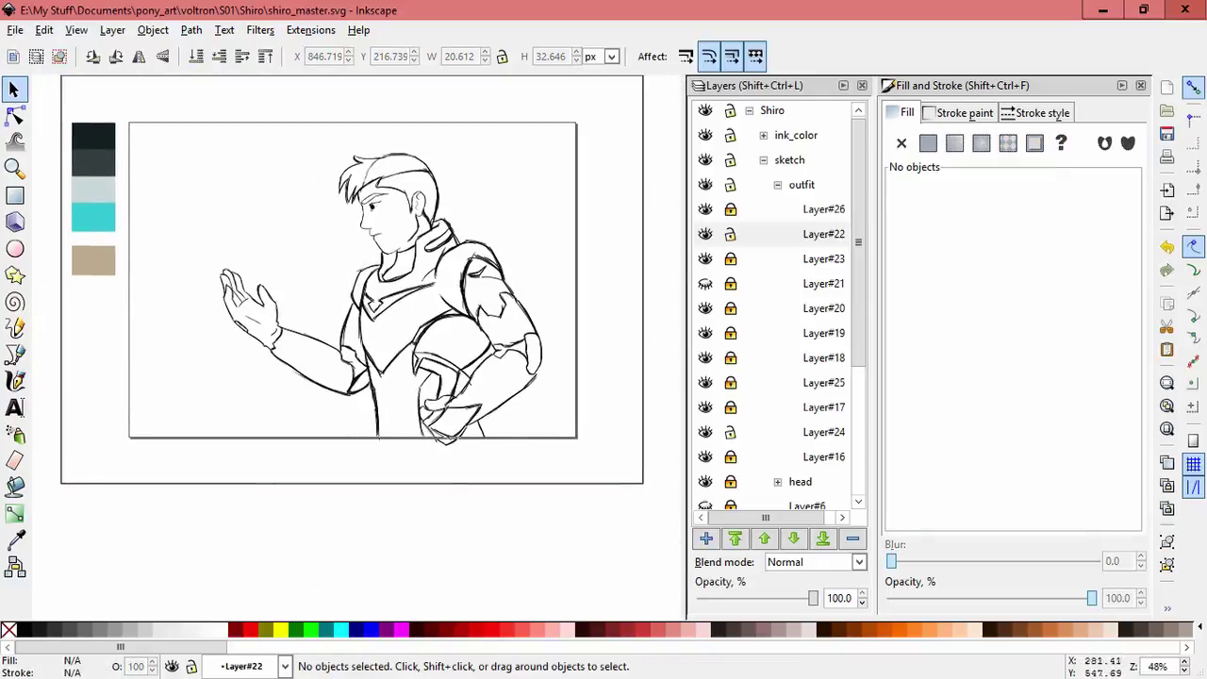
# Step: Make the background layer current and begin adding a layer above it
pyautogui.press('d')
pyautogui.click(788, 188)
pyautogui.click(705, 538)
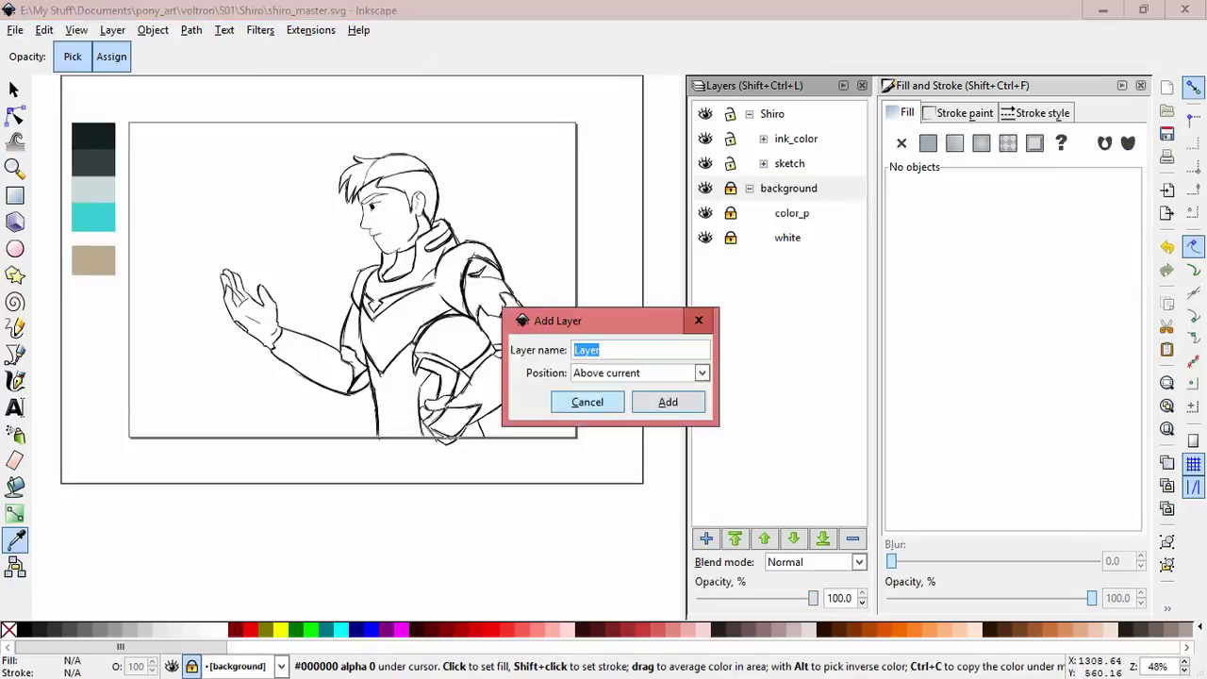
# Step: Create Layer#27 above the background, undo a test stroke, and expand the Shiro layer
pyautogui.click(666, 399)
pyautogui.press('c')
pyautogui.moveTo(235, 217); pyautogui.dragTo(283, 273)
pyautogui.hotkey('ctrl', 'z')
pyautogui.press('d')
pyautogui.press('c')
pyautogui.scroll(3, 371, 189)
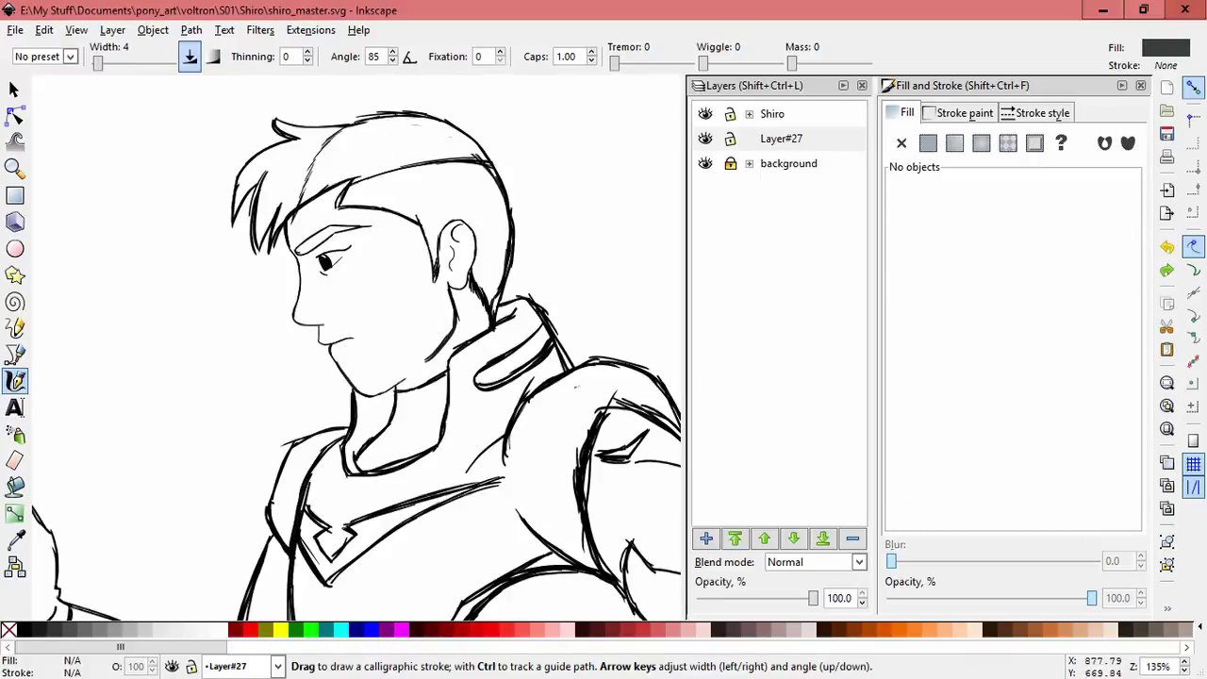
pyautogui.click(748, 113)
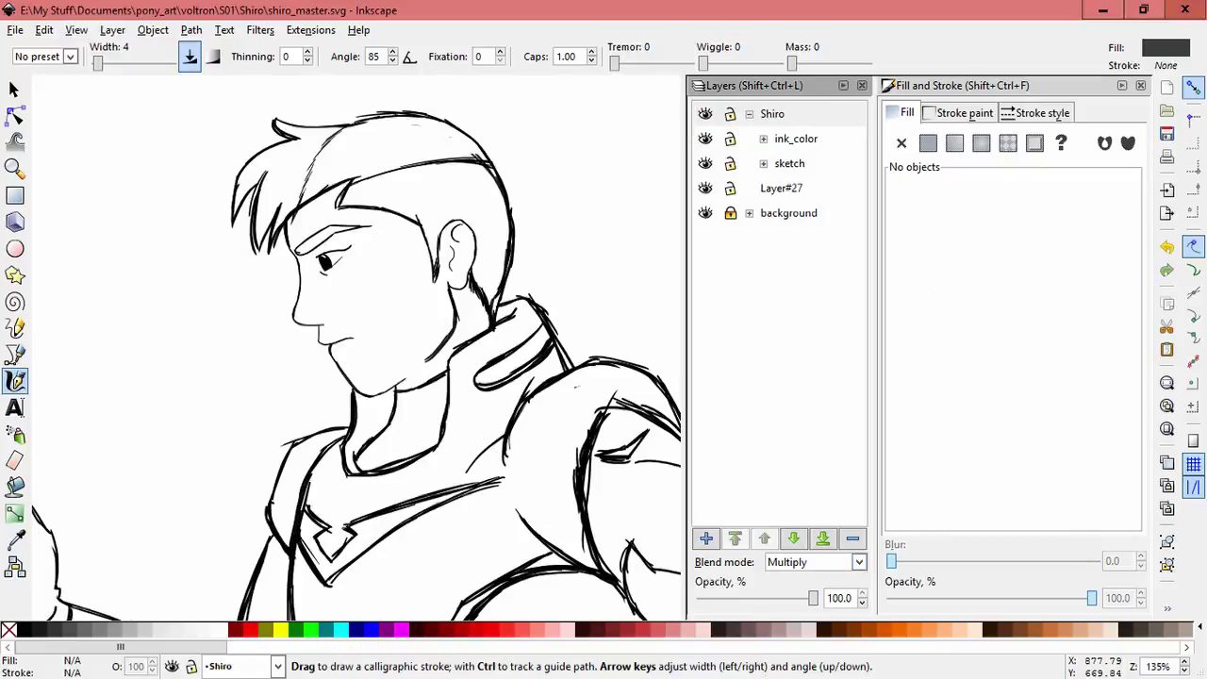
# Step: On Layer#27, redo the first hatching stroke across the back of the hair
pyautogui.click(781, 188)
pyautogui.moveTo(311, 174); pyautogui.dragTo(349, 156)
pyautogui.hotkey('ctrl', 'z')
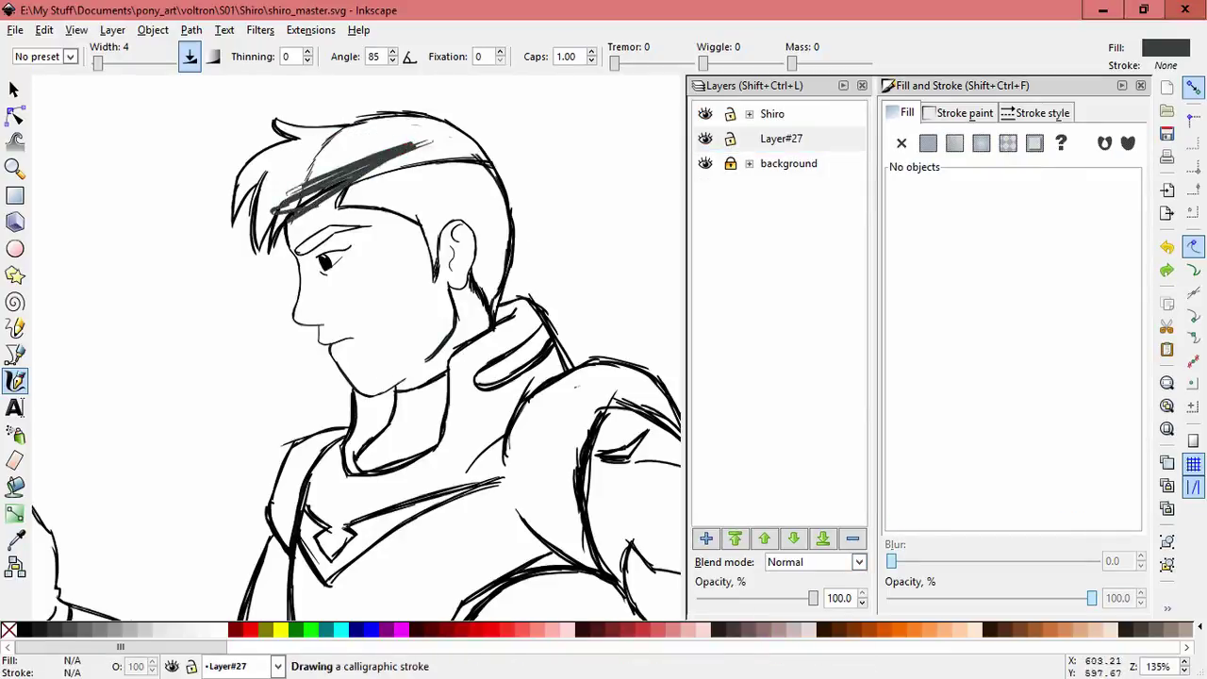
pyautogui.scroll(2, 381, 178)
pyautogui.moveTo(344, 254)
pyautogui.mouseDown()
pyautogui.moveTo(476, 217)
pyautogui.moveTo(566, 272)
pyautogui.moveTo(580, 356)
pyautogui.mouseUp()
pyautogui.moveTo(481, 207)
pyautogui.mouseDown()
pyautogui.moveTo(617, 257)
pyautogui.moveTo(650, 377)
pyautogui.moveTo(608, 472)
pyautogui.mouseUp()
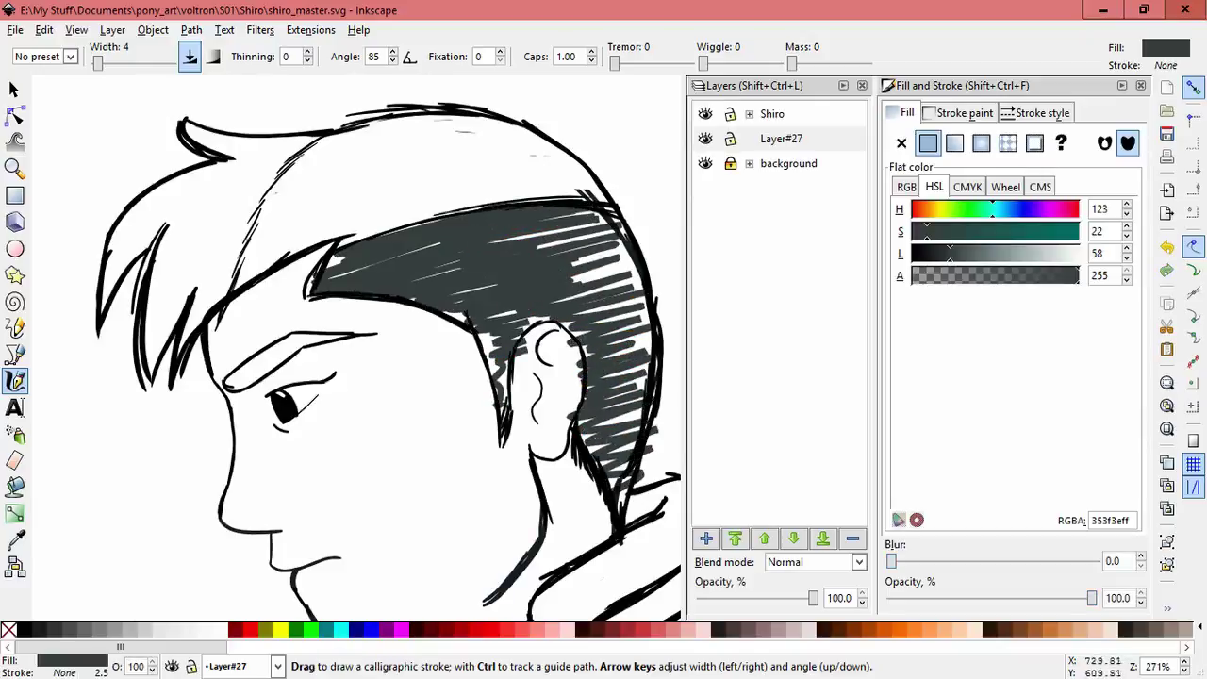
pyautogui.hotkey('ctrl', 'z')
pyautogui.moveTo(594, 222)
pyautogui.mouseDown()
pyautogui.moveTo(627, 453)
pyautogui.moveTo(624, 358)
pyautogui.moveTo(514, 226)
pyautogui.moveTo(400, 236)
pyautogui.moveTo(316, 282)
pyautogui.mouseUp()
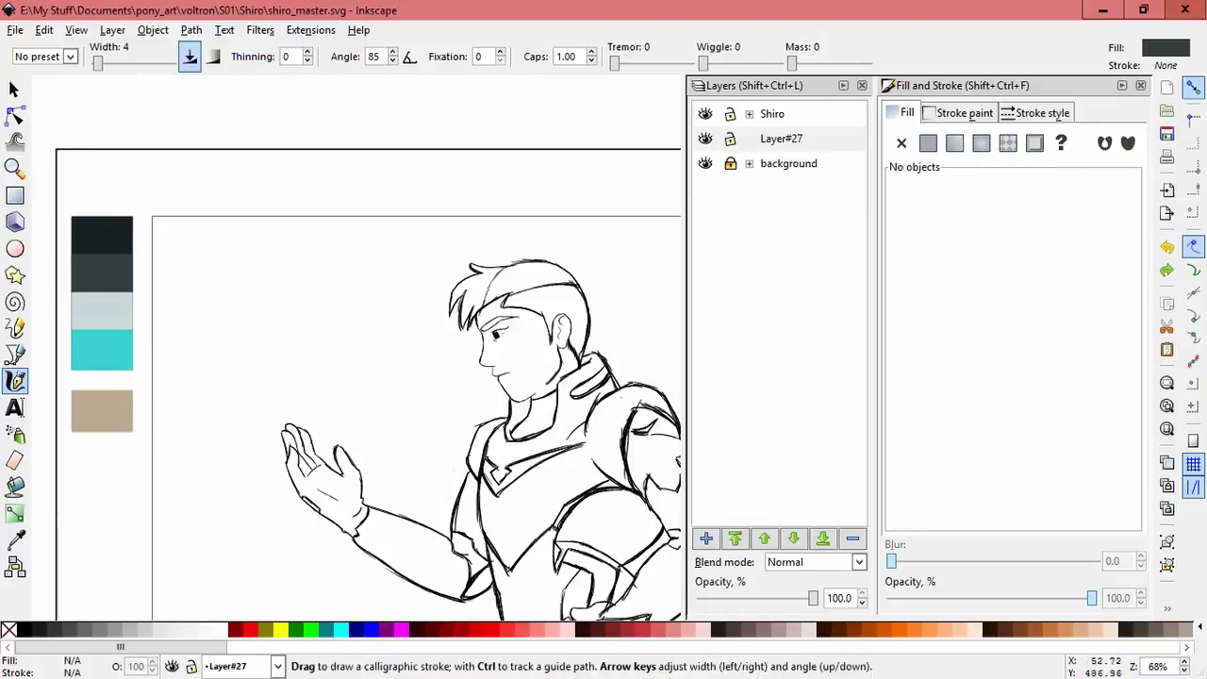
# Step: Pick the dark grey swatch and hatch the top of the hair with four strokes
pyautogui.press('d')
pyautogui.press('c')
pyautogui.scroll(5, 453, 377)
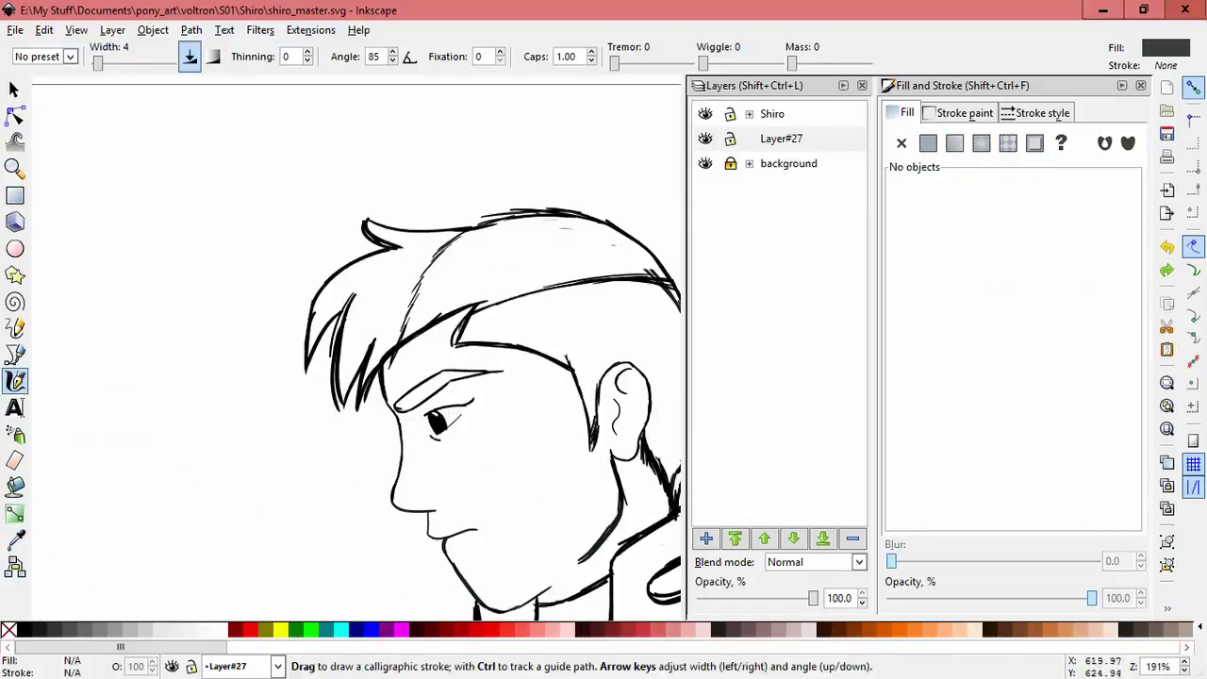
pyautogui.moveTo(648, 253); pyautogui.dragTo(430, 307)
pyautogui.moveTo(609, 246); pyautogui.dragTo(411, 319)
pyautogui.moveTo(611, 231)
pyautogui.mouseDown()
pyautogui.moveTo(407, 307)
pyautogui.moveTo(411, 292)
pyautogui.mouseUp()
pyautogui.moveTo(594, 219)
pyautogui.mouseDown()
pyautogui.moveTo(423, 281)
pyautogui.moveTo(443, 247)
pyautogui.mouseUp()
pyautogui.scroll(-2, 551, 231)
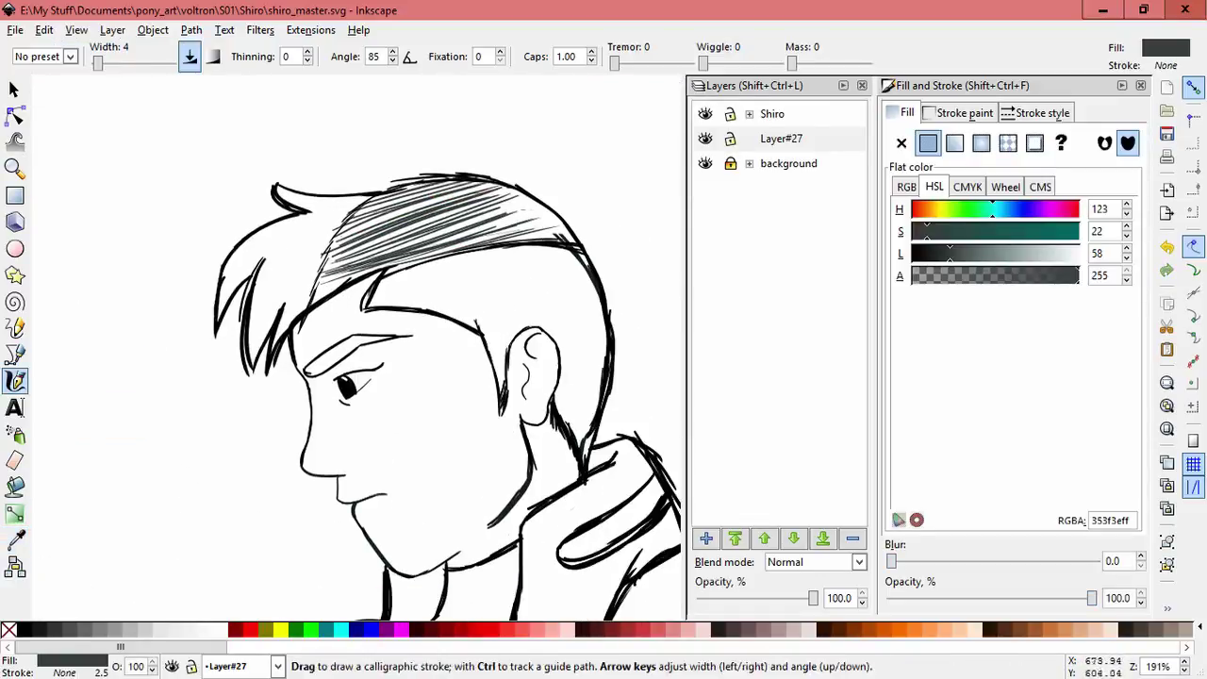
# Step: Hatch the shaved side and area above the ear in pale grey-teal (c9d9d8ff)
pyautogui.press('d')
pyautogui.click(41, 323)
pyautogui.press('c')
pyautogui.scroll(2, 358, 377)
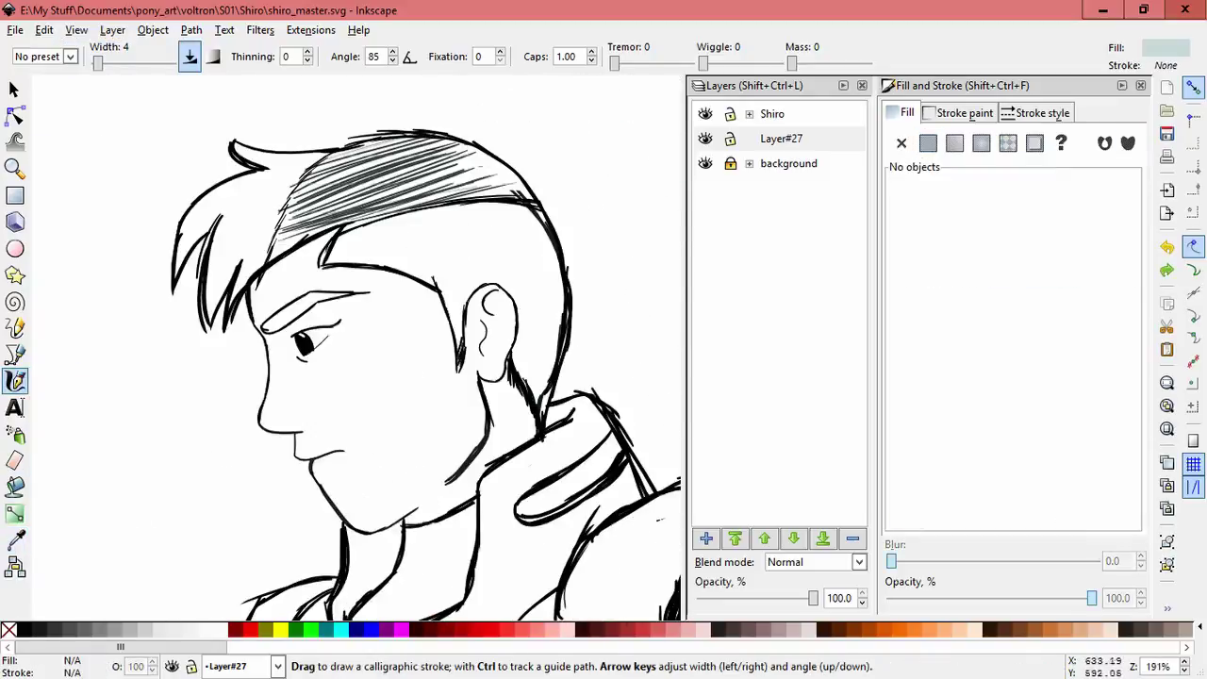
pyautogui.moveTo(392, 224); pyautogui.dragTo(330, 261)
pyautogui.moveTo(431, 211); pyautogui.dragTo(351, 260)
pyautogui.moveTo(458, 207); pyautogui.dragTo(379, 260)
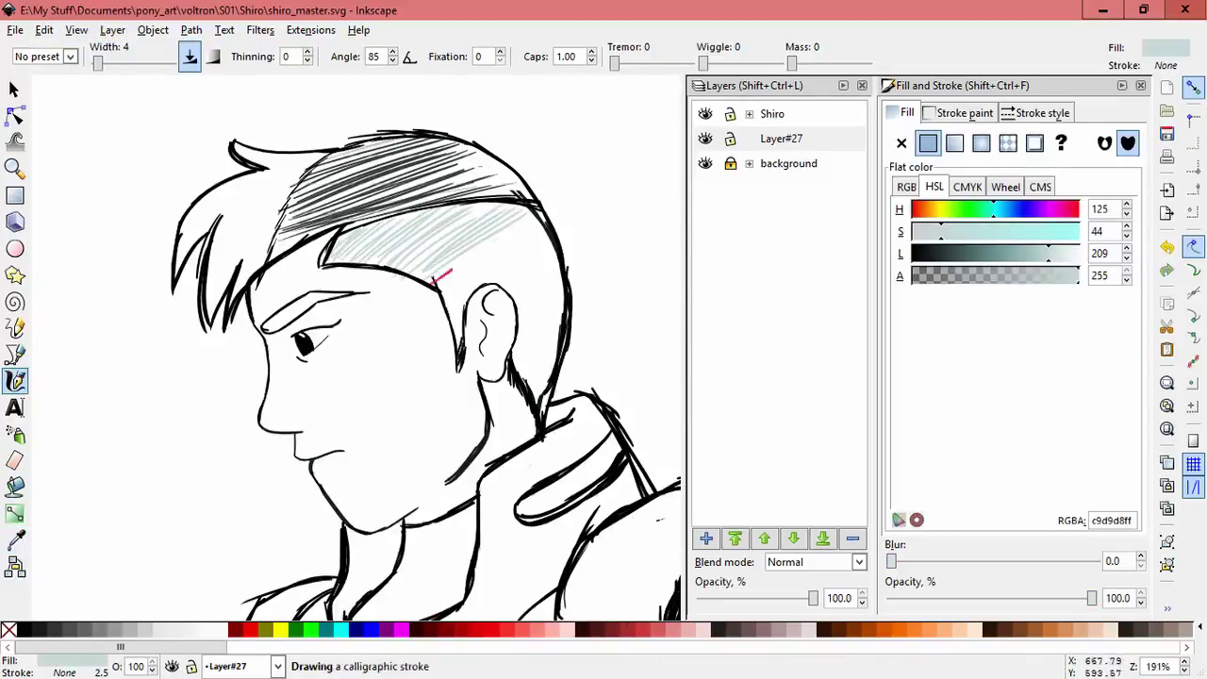
pyautogui.moveTo(541, 222); pyautogui.dragTo(435, 296)
pyautogui.moveTo(537, 239); pyautogui.dragTo(518, 251)
pyautogui.moveTo(510, 349)
pyautogui.mouseDown()
pyautogui.moveTo(556, 311)
pyautogui.moveTo(542, 299)
pyautogui.moveTo(558, 282)
pyautogui.moveTo(562, 307)
pyautogui.mouseUp()
pyautogui.moveTo(517, 386); pyautogui.dragTo(558, 347)
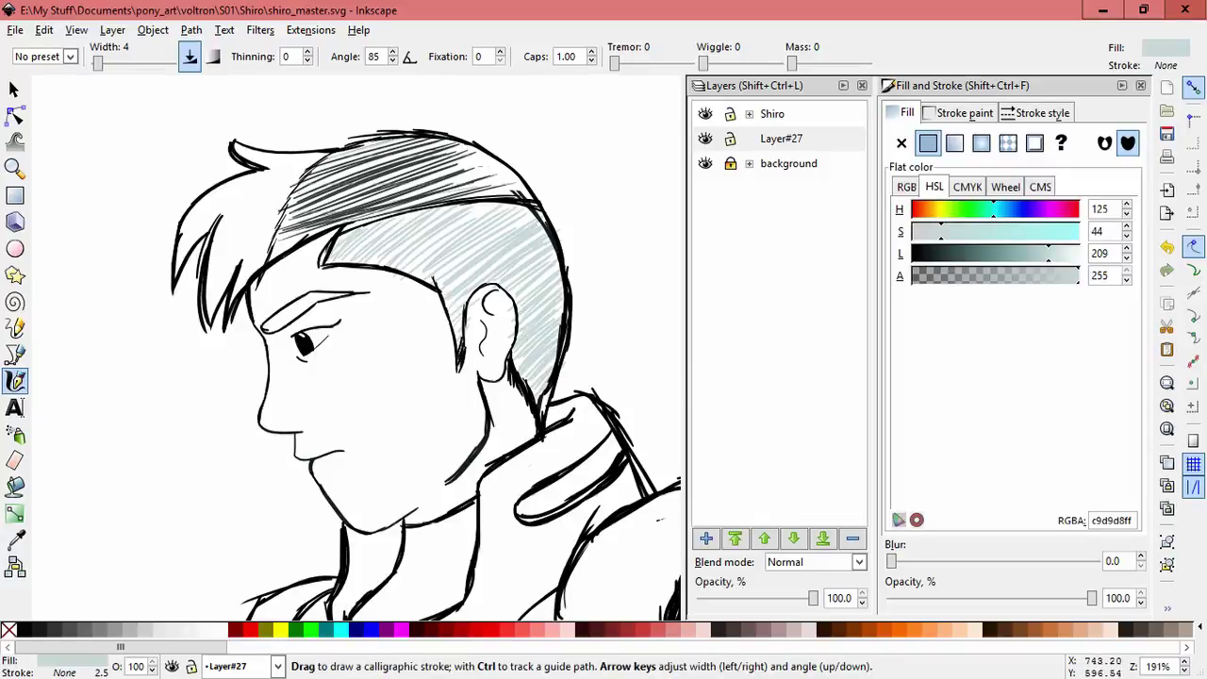
pyautogui.press('-')
pyautogui.press('-')
pyautogui.press('-')
pyautogui.moveTo(396, 358); pyautogui.dragTo(352, 308)
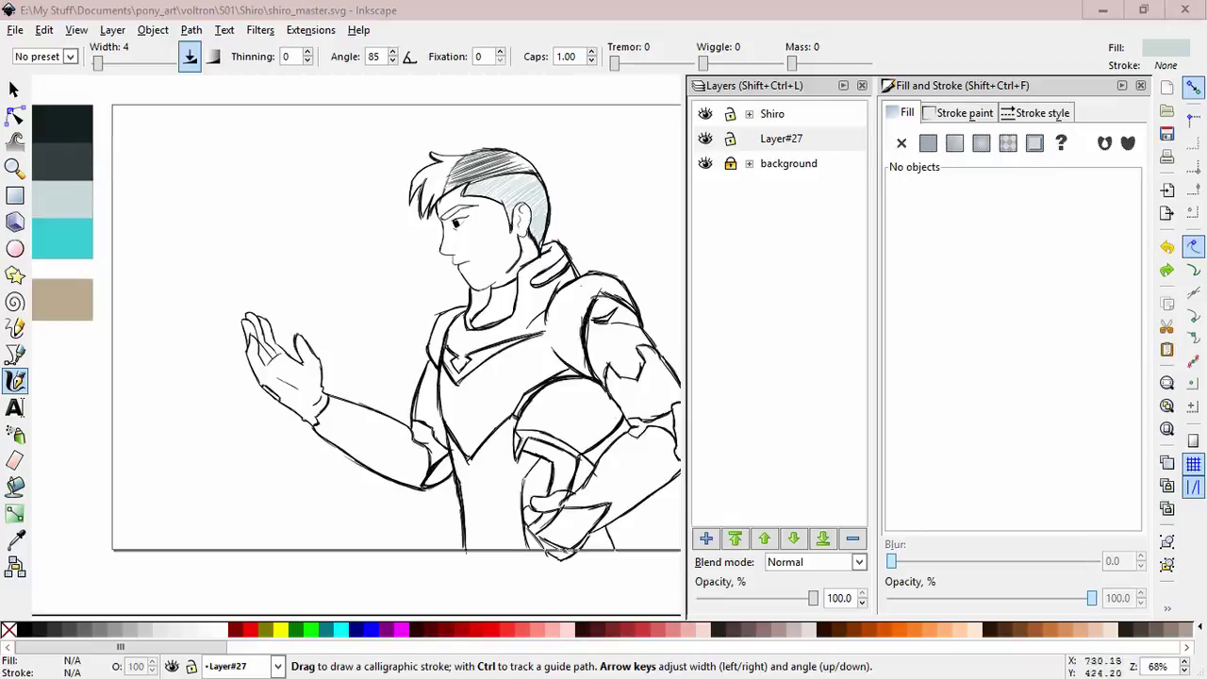
# Step: Hatch the shoulder plate and its left triangle with dark diagonal strokes
pyautogui.press('+')
pyautogui.press('+')
pyautogui.moveTo(377, 377)
pyautogui.mouseDown()
pyautogui.moveTo(283, 282)
pyautogui.moveTo(245, 311)
pyautogui.mouseUp()
pyautogui.moveTo(426, 288)
pyautogui.mouseDown()
pyautogui.moveTo(528, 238)
pyautogui.moveTo(415, 306)
pyautogui.mouseUp()
pyautogui.moveTo(504, 287); pyautogui.dragTo(411, 342)
pyautogui.moveTo(492, 316); pyautogui.dragTo(407, 369)
pyautogui.moveTo(485, 349)
pyautogui.mouseDown()
pyautogui.moveTo(429, 387)
pyautogui.moveTo(465, 424)
pyautogui.mouseUp()
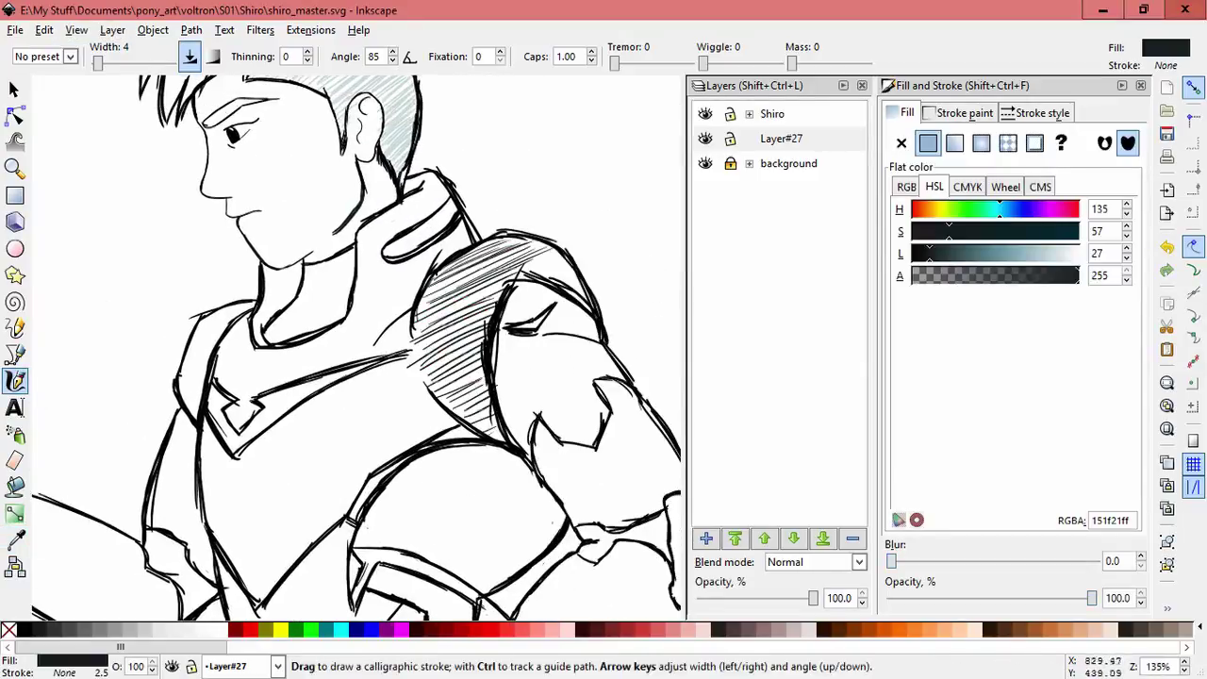
pyautogui.moveTo(516, 270); pyautogui.dragTo(558, 280)
pyautogui.moveTo(494, 349); pyautogui.dragTo(576, 315)
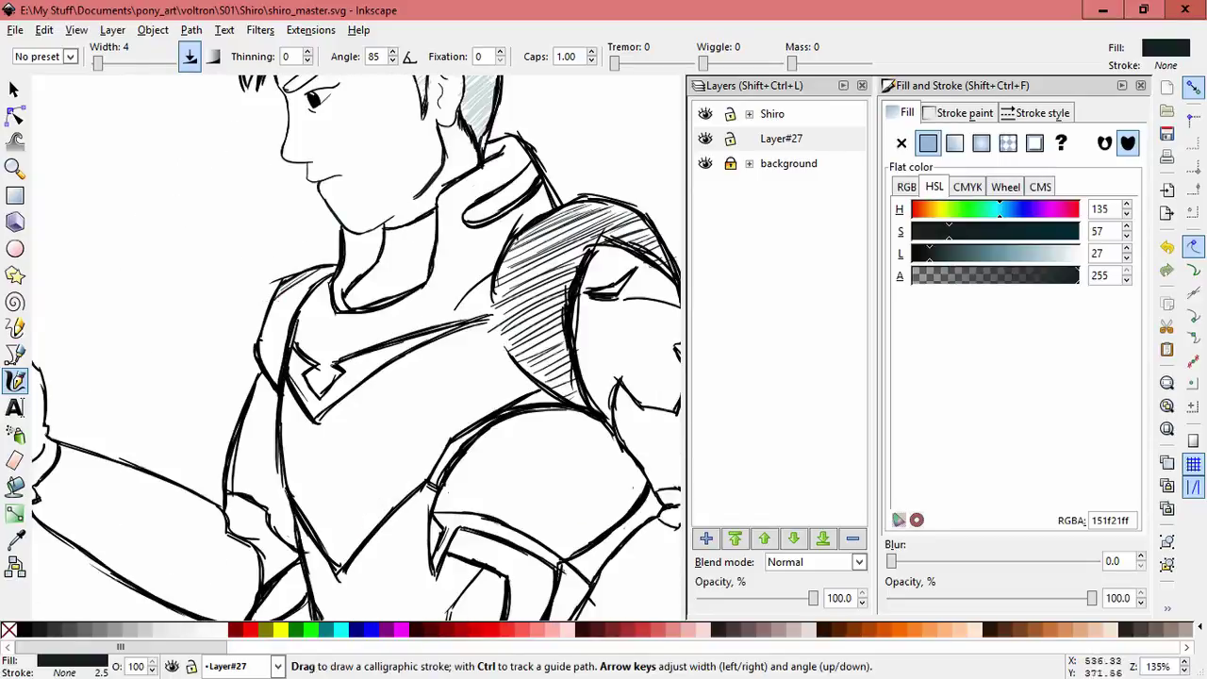
pyautogui.moveTo(292, 284); pyautogui.dragTo(262, 328)
pyautogui.moveTo(291, 325)
pyautogui.mouseDown()
pyautogui.moveTo(264, 366)
pyautogui.moveTo(290, 367)
pyautogui.mouseUp()
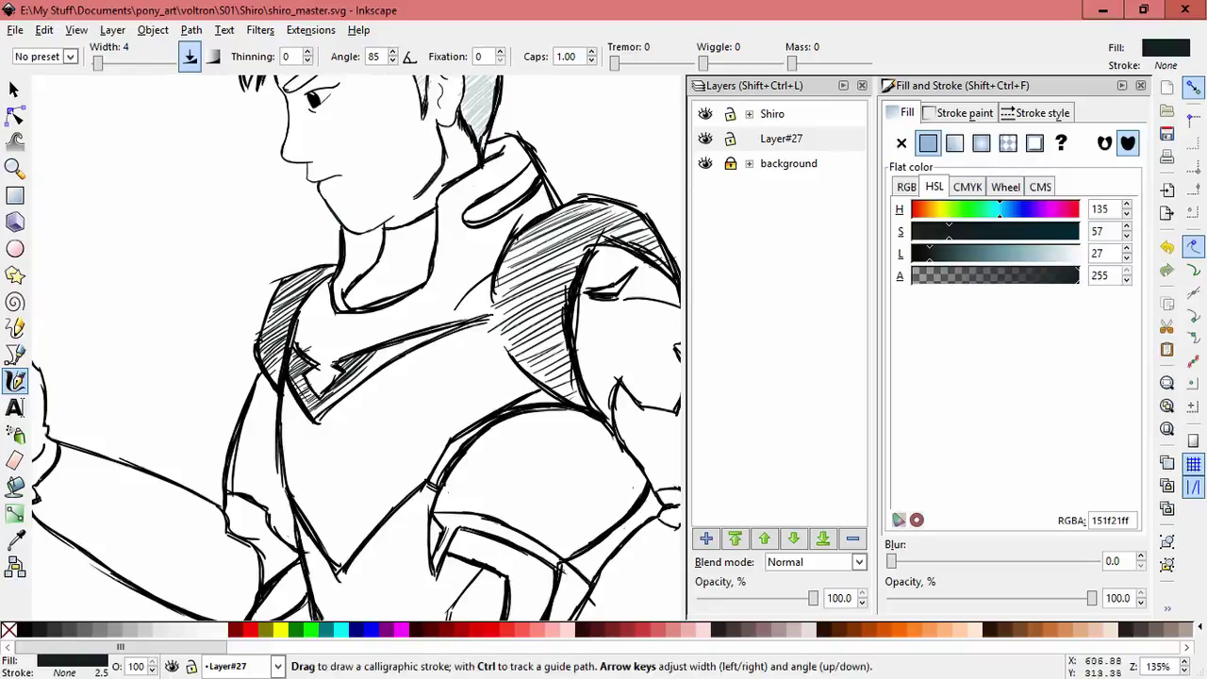
# Step: Add dense dark diagonal hatching across the shoulder pad down to its lower edge
pyautogui.moveTo(424, 377); pyautogui.dragTo(514, 243)
pyautogui.scroll(-3, 358, 348)
pyautogui.scroll(5, 358, 348)
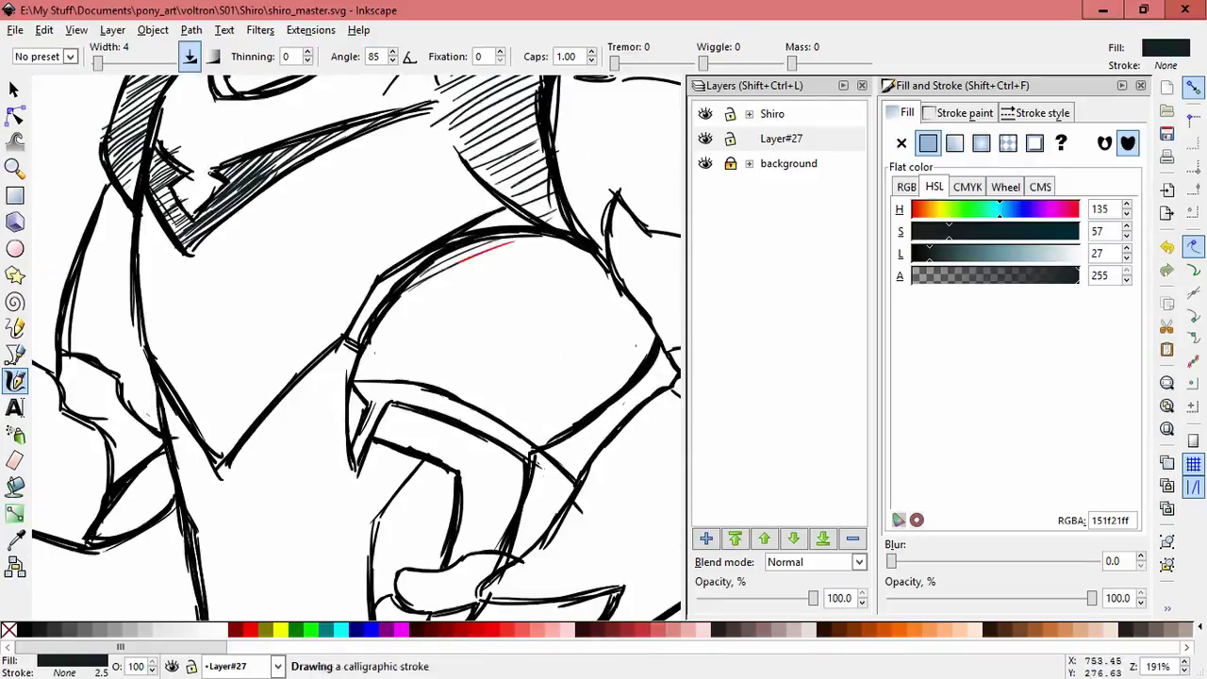
pyautogui.moveTo(377, 325); pyautogui.dragTo(566, 243)
pyautogui.moveTo(358, 363)
pyautogui.mouseDown()
pyautogui.moveTo(603, 260)
pyautogui.moveTo(627, 287)
pyautogui.mouseUp()
pyautogui.moveTo(405, 386); pyautogui.dragTo(646, 306)
pyautogui.moveTo(570, 350); pyautogui.dragTo(648, 330)
pyautogui.moveTo(463, 405); pyautogui.dragTo(648, 343)
pyautogui.moveTo(489, 421); pyautogui.dragTo(645, 352)
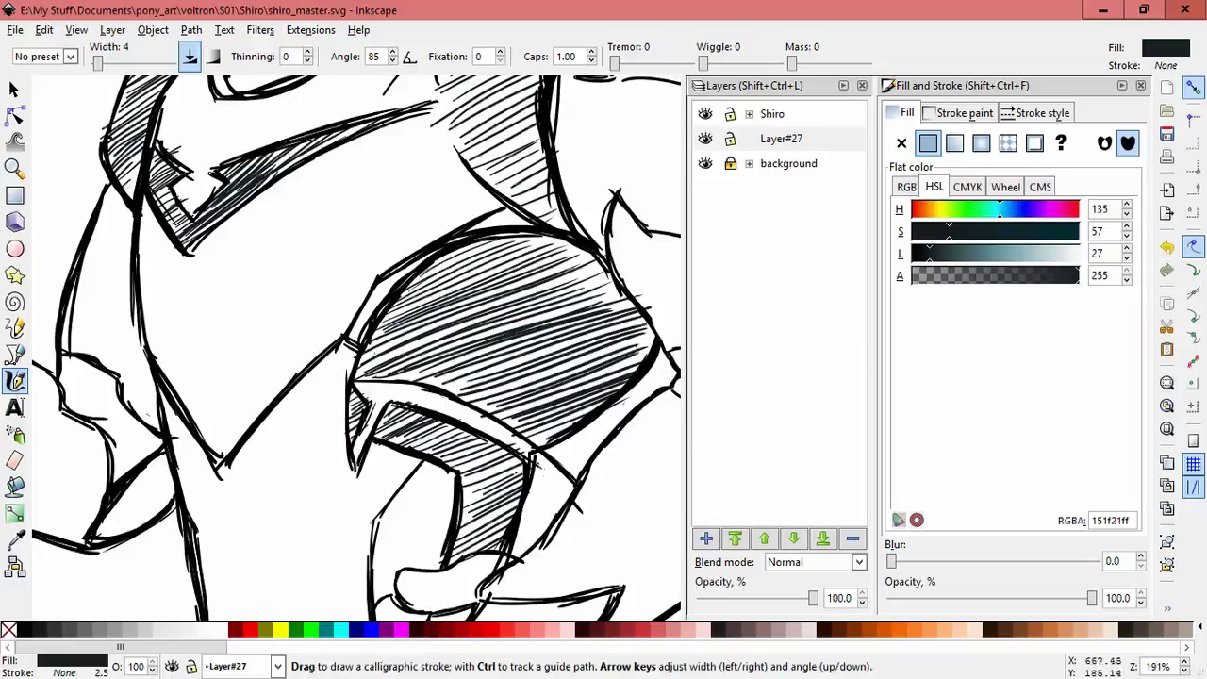
pyautogui.scroll(-3, 359, 349)
pyautogui.scroll(2, 358, 349)
# Step: Sample a dark swatch colour and finish hatching the upper shoulder pad
pyautogui.press('d')
pyautogui.click(98, 170)
pyautogui.scroll(4, 521, 234)
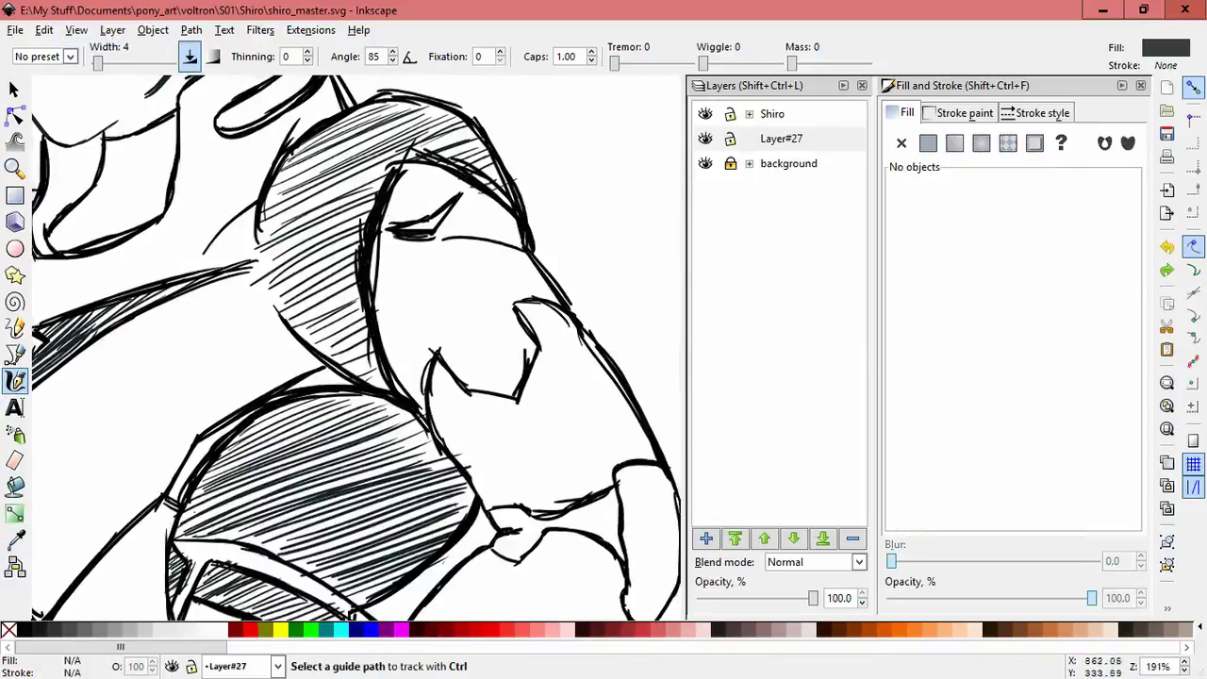
pyautogui.moveTo(359, 184)
pyautogui.mouseDown()
pyautogui.moveTo(443, 139)
pyautogui.moveTo(454, 156)
pyautogui.mouseUp()
pyautogui.moveTo(332, 282)
pyautogui.mouseDown()
pyautogui.moveTo(528, 250)
pyautogui.moveTo(556, 358)
pyautogui.mouseUp()
pyautogui.moveTo(443, 405)
pyautogui.mouseDown()
pyautogui.moveTo(545, 380)
pyautogui.moveTo(461, 445)
pyautogui.mouseUp()
pyautogui.moveTo(422, 219)
pyautogui.mouseDown()
pyautogui.moveTo(509, 174)
pyautogui.moveTo(520, 218)
pyautogui.mouseUp()
pyautogui.scroll(-3, 520, 219)
pyautogui.scroll(-1, 358, 349)
pyautogui.press('Escape')
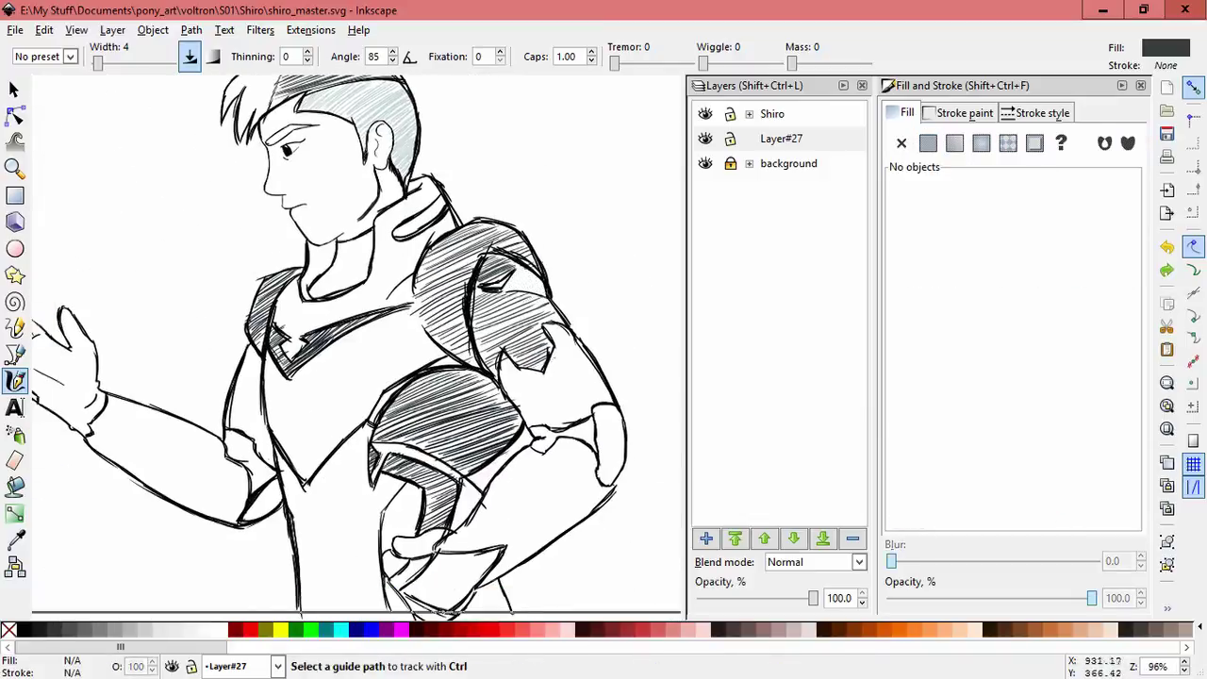
# Step: Sample the pale blue-grey swatch and hatch the shoulder pad and torso edge
pyautogui.moveTo(358, 348)
pyautogui.mouseDown()
pyautogui.moveTo(651, 358)
pyautogui.moveTo(358, 349)
pyautogui.mouseUp()
pyautogui.press('d')
pyautogui.click(54, 148)
pyautogui.press('d')
pyautogui.press('+')
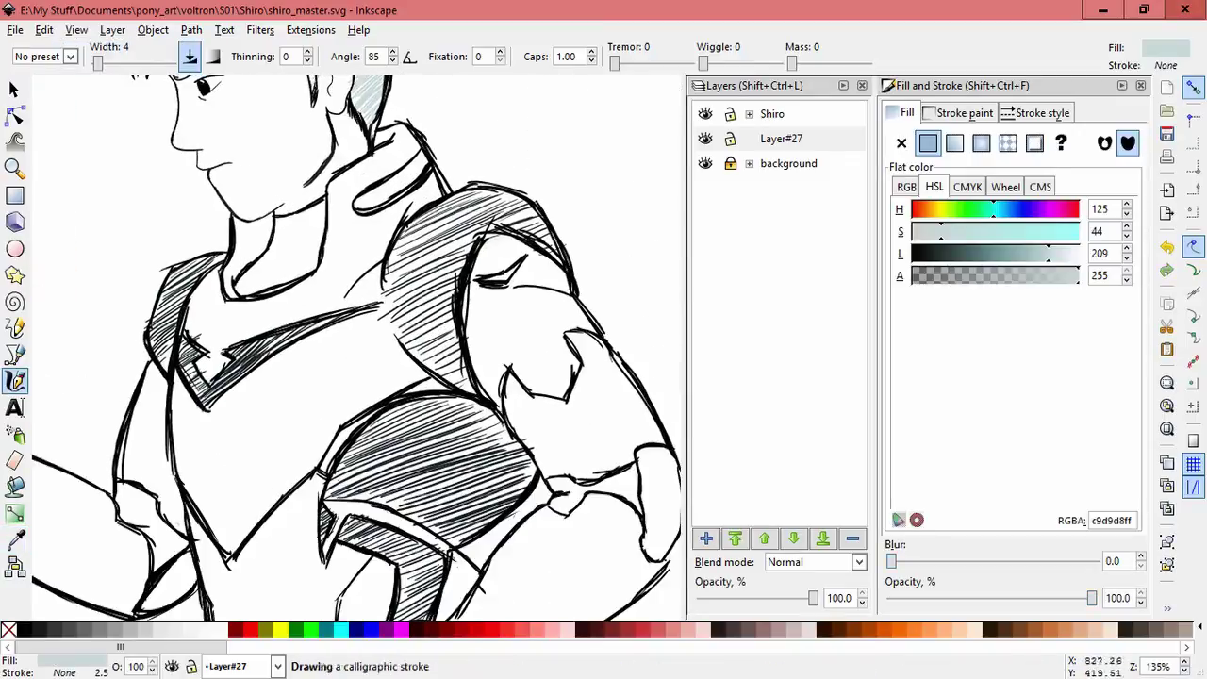
pyautogui.moveTo(522, 254); pyautogui.dragTo(473, 277)
pyautogui.moveTo(540, 300)
pyautogui.mouseDown()
pyautogui.moveTo(473, 341)
pyautogui.moveTo(475, 373)
pyautogui.mouseUp()
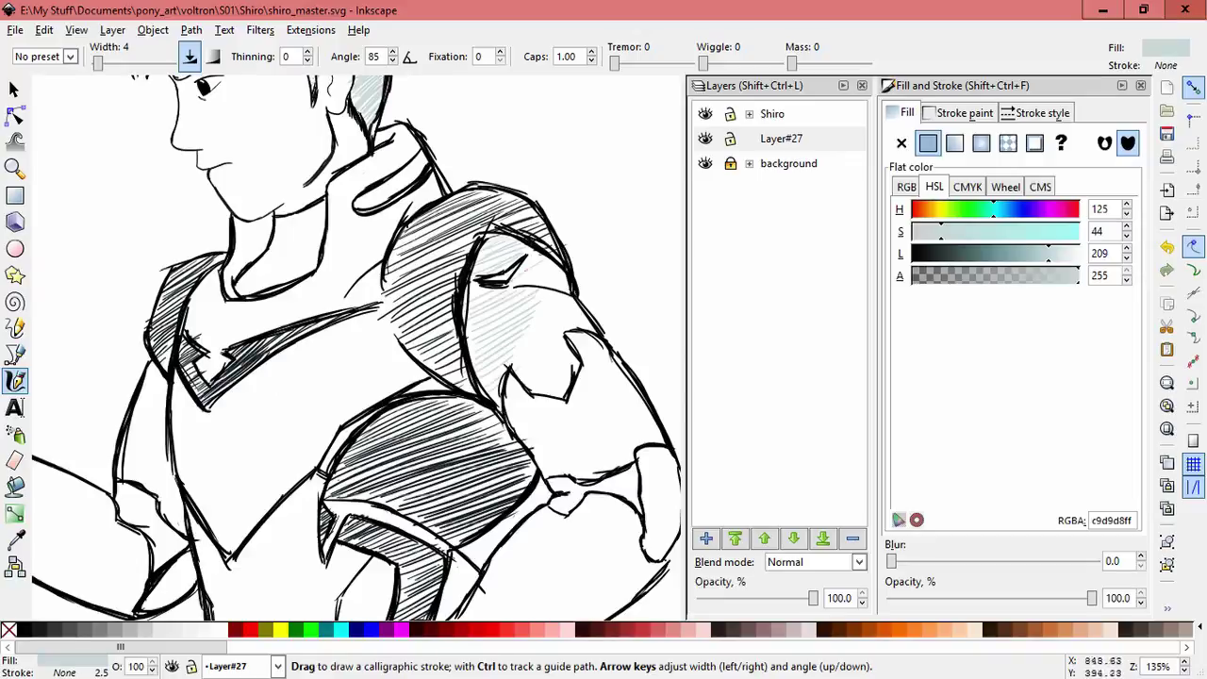
pyautogui.moveTo(576, 313)
pyautogui.mouseDown()
pyautogui.moveTo(517, 366)
pyautogui.moveTo(526, 320)
pyautogui.mouseUp()
pyautogui.moveTo(232, 409); pyautogui.dragTo(196, 443)
# Step: Add pale hatch strokes along the right upper and lower arm armor
pyautogui.moveTo(434, 359); pyautogui.dragTo(339, 360)
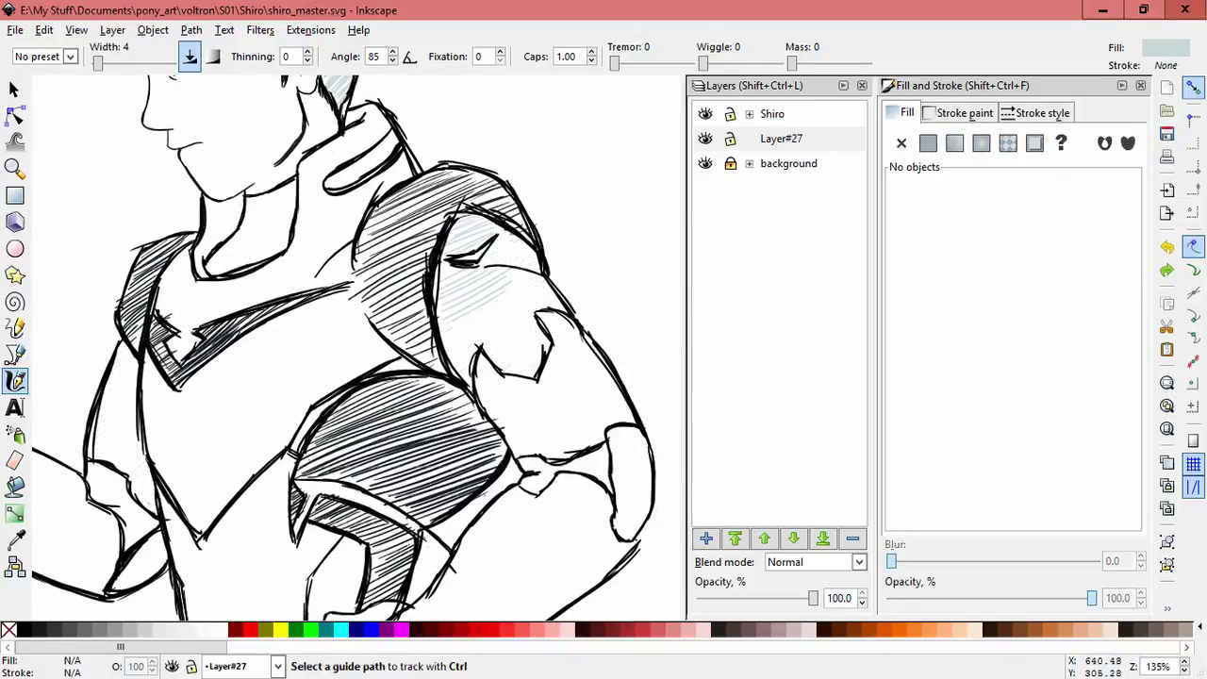
pyautogui.moveTo(490, 396)
pyautogui.mouseDown()
pyautogui.moveTo(457, 340)
pyautogui.moveTo(471, 349)
pyautogui.moveTo(452, 362)
pyautogui.mouseUp()
pyautogui.moveTo(544, 265); pyautogui.dragTo(489, 332)
pyautogui.moveTo(574, 317); pyautogui.dragTo(480, 368)
pyautogui.moveTo(461, 446); pyautogui.dragTo(527, 296)
pyautogui.moveTo(580, 392); pyautogui.dragTo(433, 421)
pyautogui.press('Escape')
pyautogui.press('-')
pyautogui.press('-')
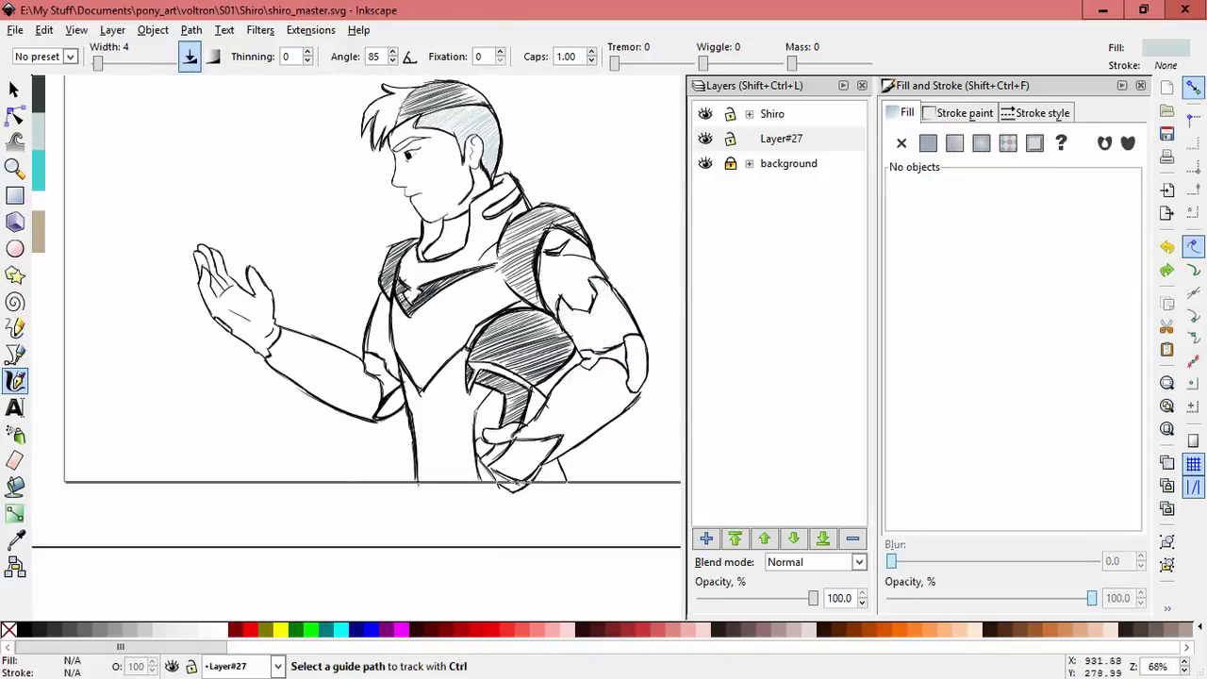
# Step: Sample the dark swatch and hatch the narrow armour joint and shoulder area
pyautogui.press('+')
pyautogui.press('d')
pyautogui.click(130, 125)
pyautogui.press('d')
pyautogui.moveTo(296, 235); pyautogui.dragTo(279, 275)
pyautogui.press('+')
pyautogui.press('+')
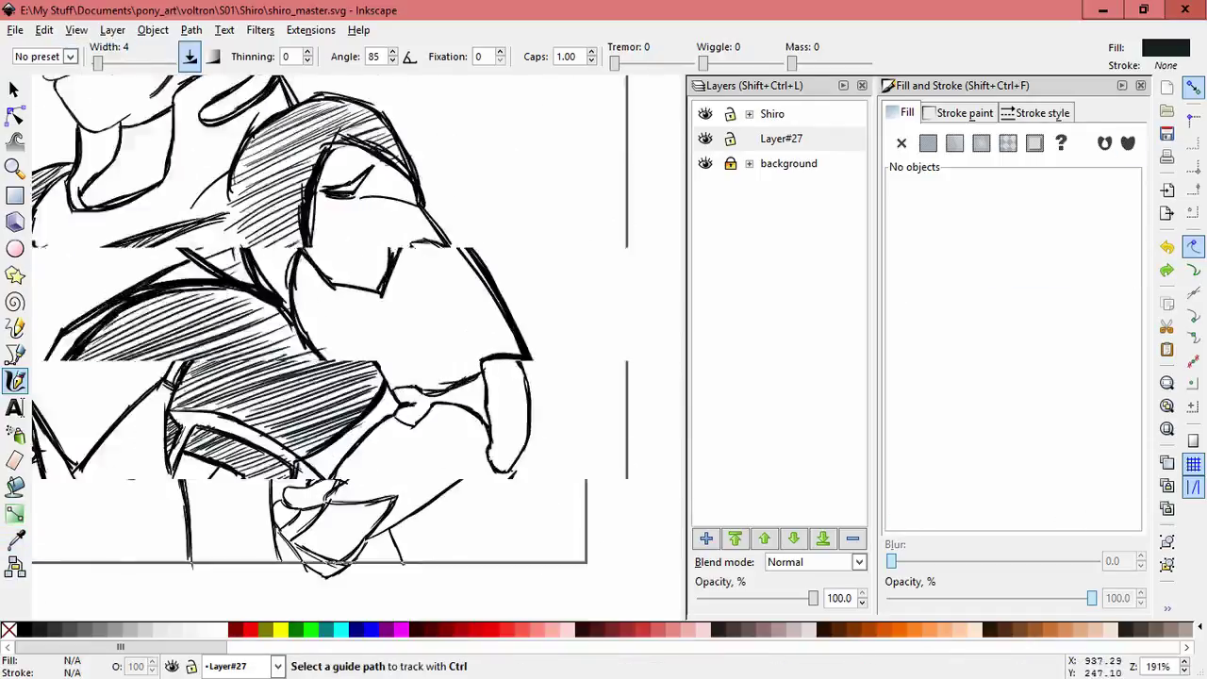
pyautogui.press('+')
pyautogui.moveTo(350, 344)
pyautogui.mouseDown()
pyautogui.moveTo(448, 320)
pyautogui.moveTo(460, 356)
pyautogui.mouseUp()
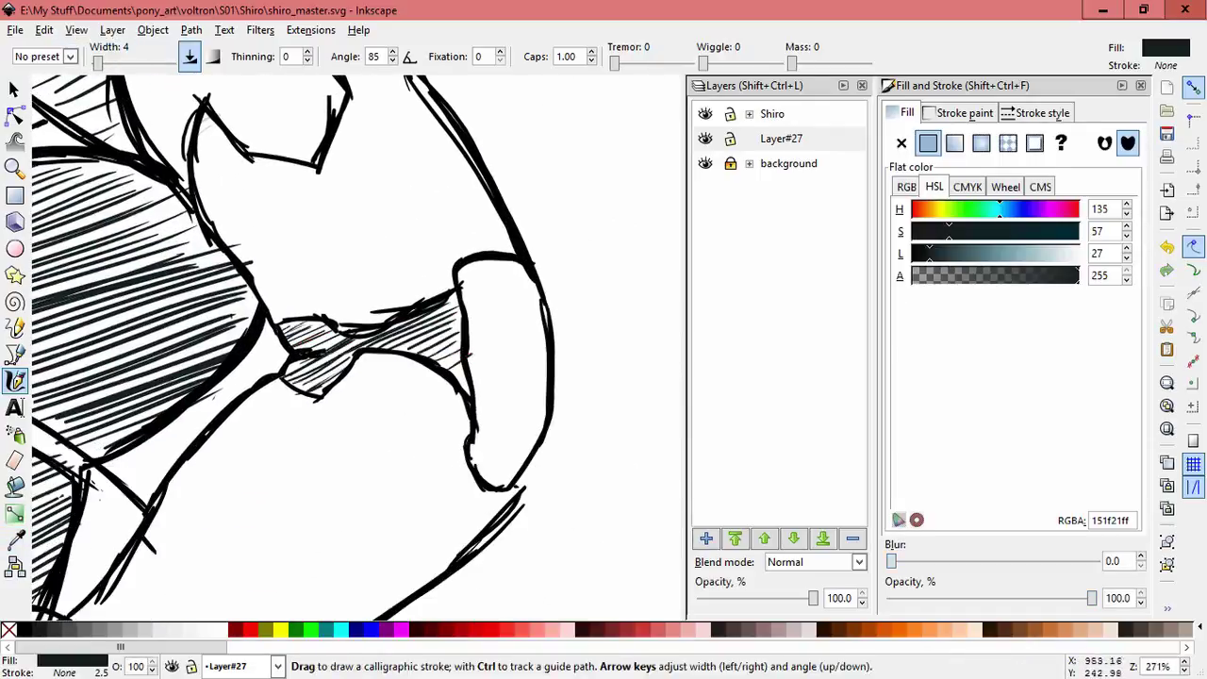
pyautogui.moveTo(476, 316)
pyautogui.mouseDown()
pyautogui.moveTo(537, 281)
pyautogui.moveTo(510, 288)
pyautogui.moveTo(495, 377)
pyautogui.moveTo(499, 476)
pyautogui.mouseUp()
# Step: Hatch the lower chest armour and arm armour patches dark, extending down to the lower outline
pyautogui.scroll(-10, 509, 377)
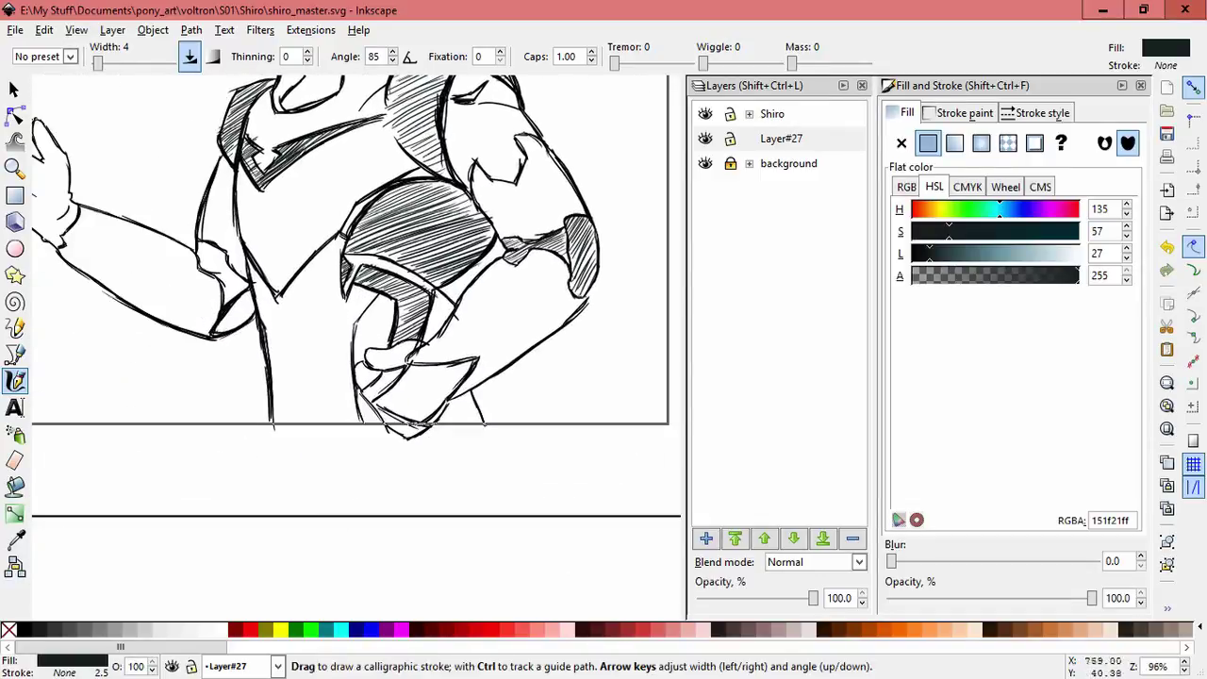
pyautogui.moveTo(377, 247); pyautogui.dragTo(326, 354)
pyautogui.moveTo(426, 231); pyautogui.dragTo(386, 378)
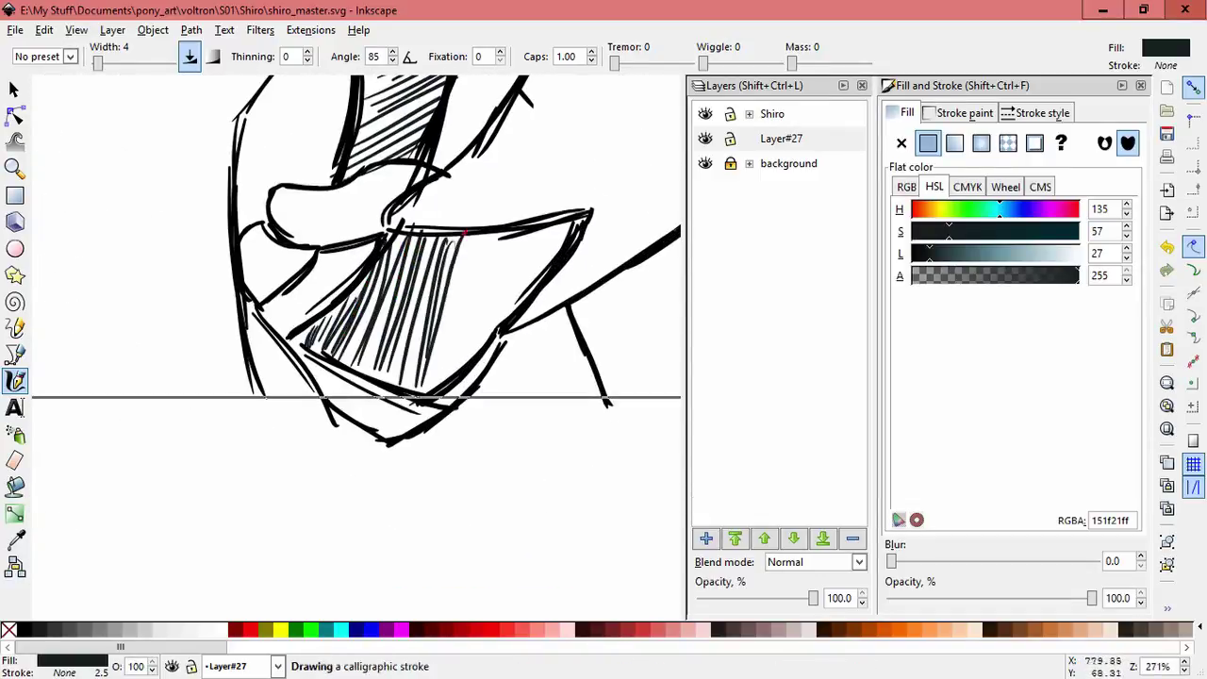
pyautogui.moveTo(528, 231); pyautogui.dragTo(471, 363)
pyautogui.scroll(10, 358, 349)
pyautogui.moveTo(386, 186); pyautogui.dragTo(351, 231)
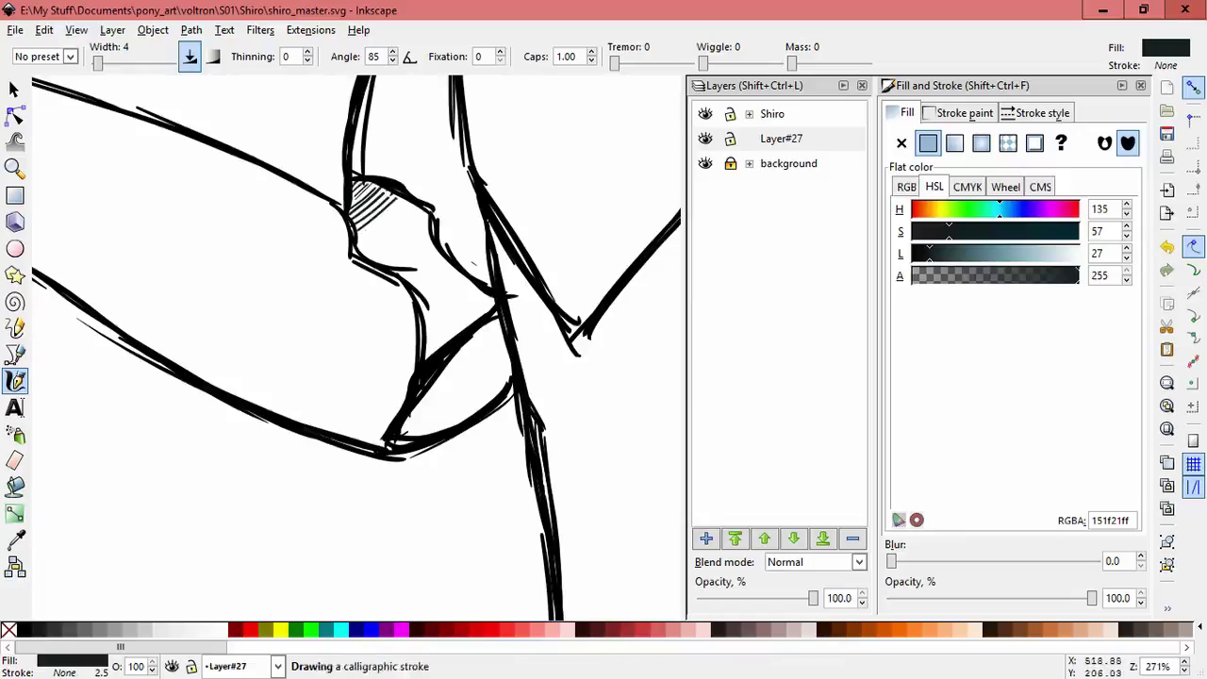
pyautogui.moveTo(429, 202); pyautogui.dragTo(373, 264)
pyautogui.moveTo(471, 273); pyautogui.dragTo(424, 316)
pyautogui.moveTo(493, 298)
pyautogui.mouseDown()
pyautogui.moveTo(429, 354)
pyautogui.moveTo(410, 435)
pyautogui.mouseUp()
pyautogui.moveTo(509, 325); pyautogui.dragTo(443, 429)
pyautogui.press('-')
pyautogui.press('-')
pyautogui.press('-')
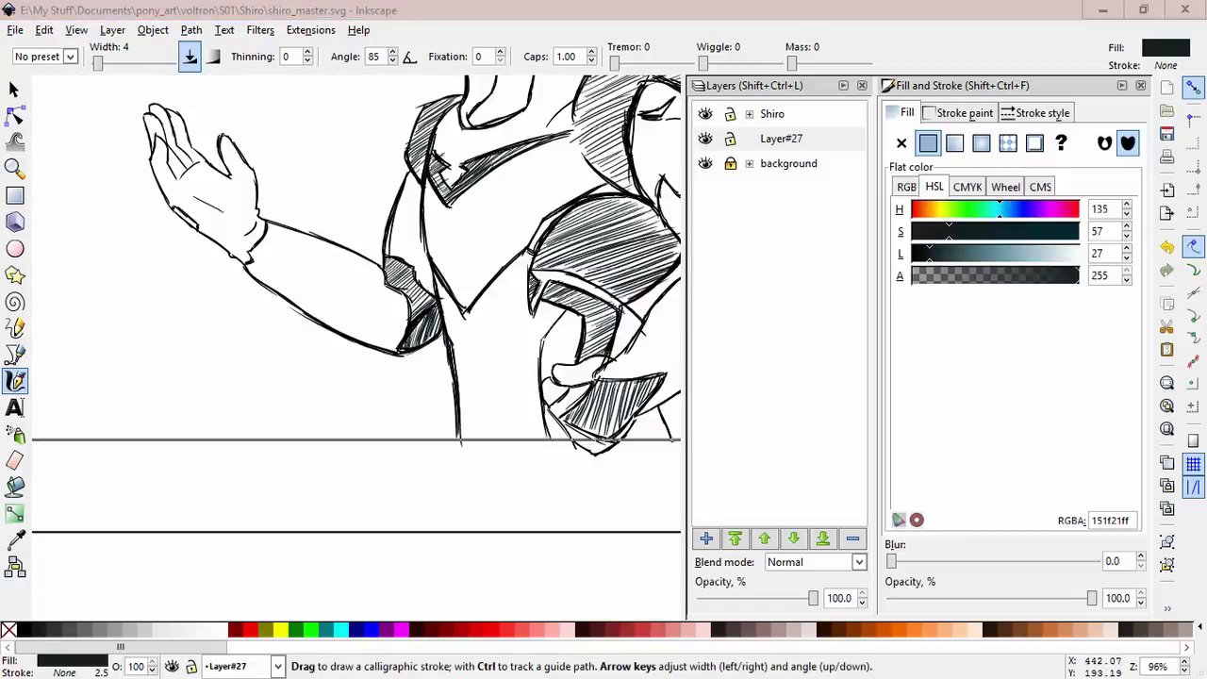
pyautogui.press('-')
pyautogui.press('-')
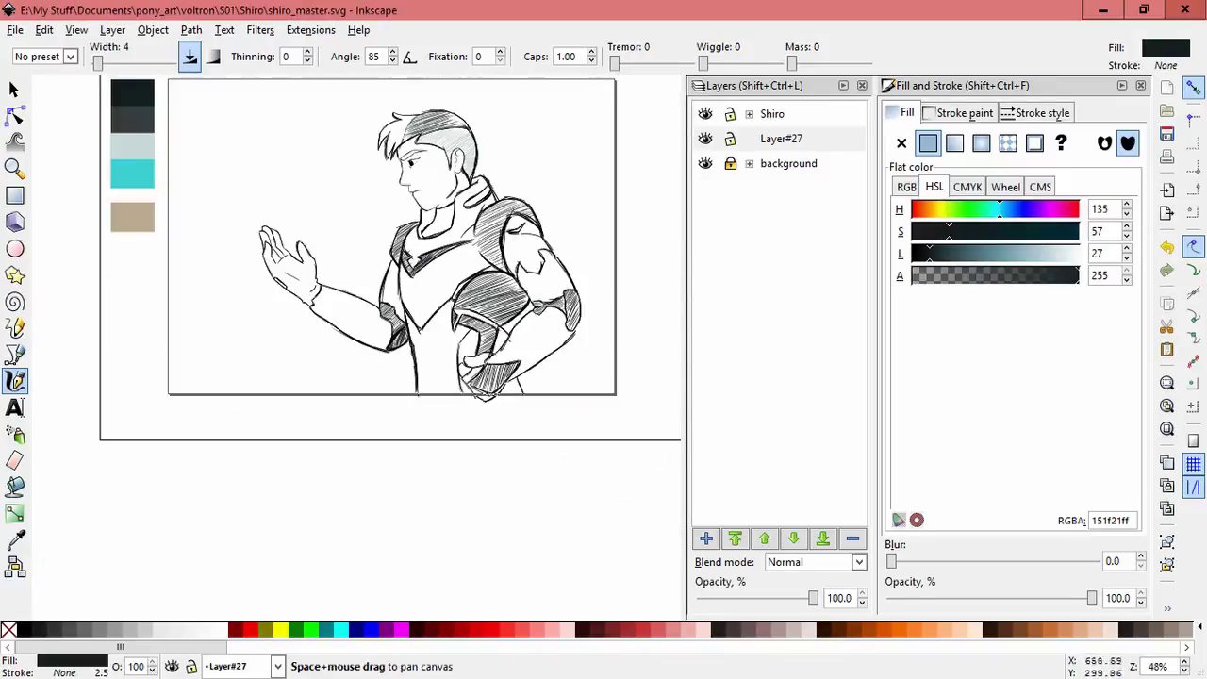
# Step: Save the document, add a dark stroke on the eyebrow, and save again
pyautogui.hotkey('ctrl', 's')
pyautogui.press('5')
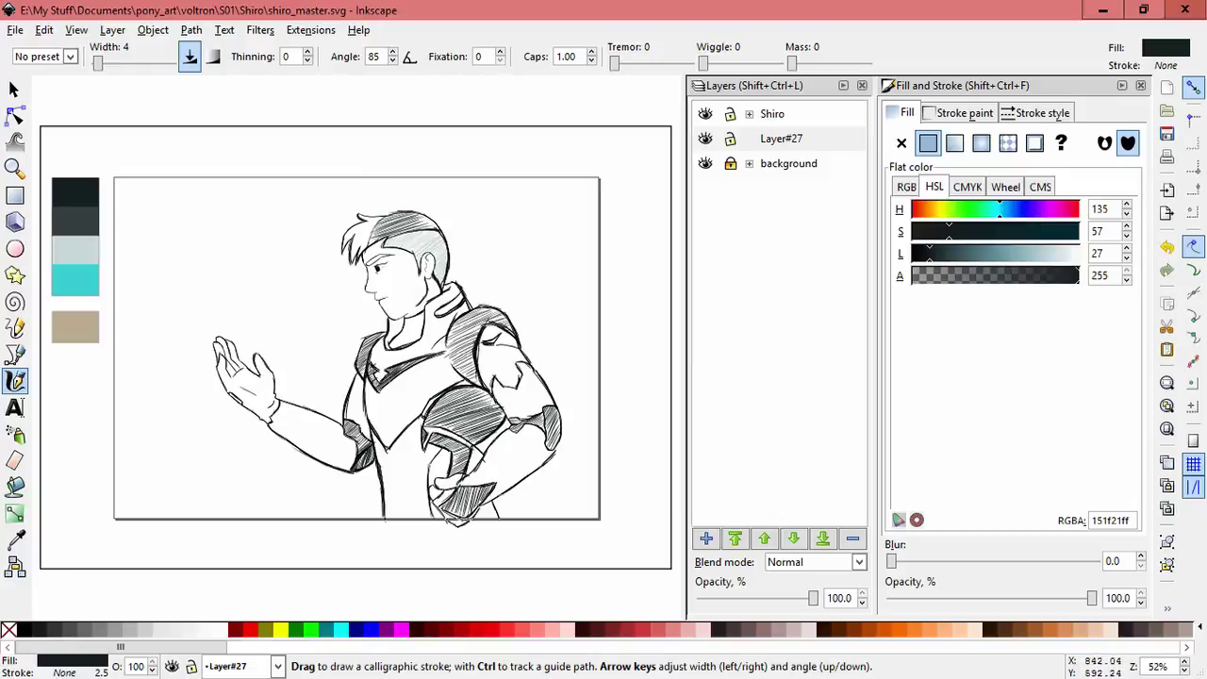
pyautogui.scroll(6, 386, 259)
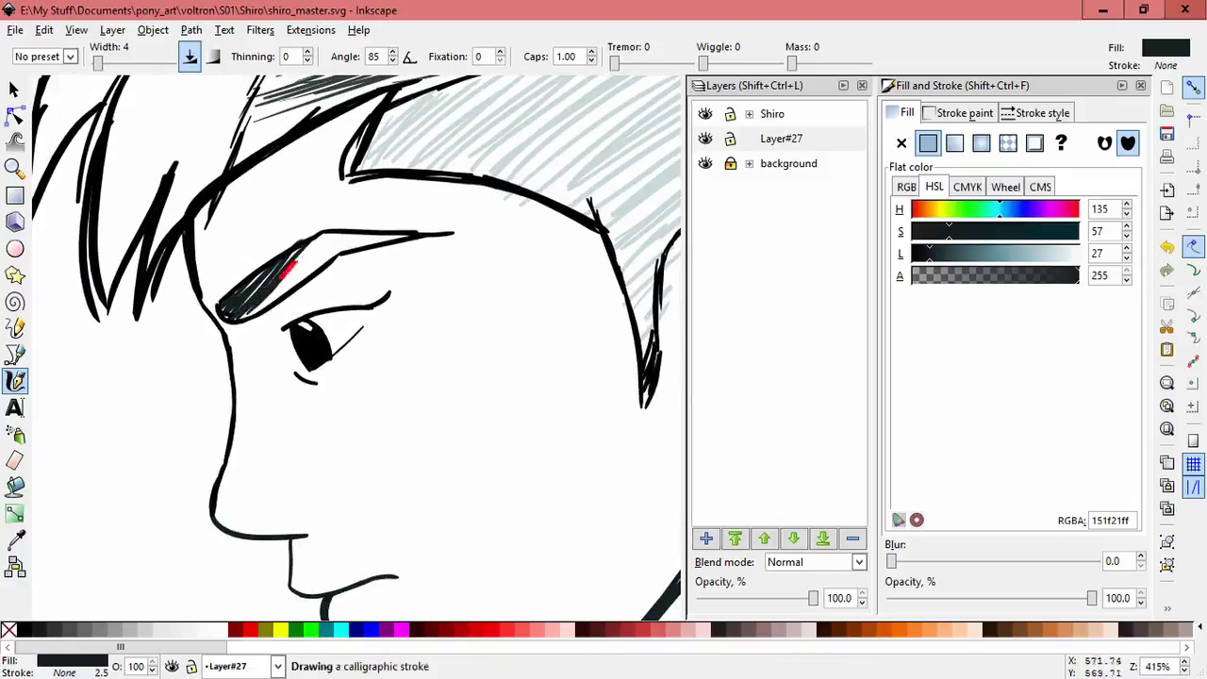
pyautogui.moveTo(291, 266); pyautogui.dragTo(311, 253)
pyautogui.press('-')
pyautogui.press('-')
pyautogui.press('-')
pyautogui.press('-')
pyautogui.press('-')
pyautogui.press('-')
pyautogui.press('5')
pyautogui.hotkey('ctrl', 's')
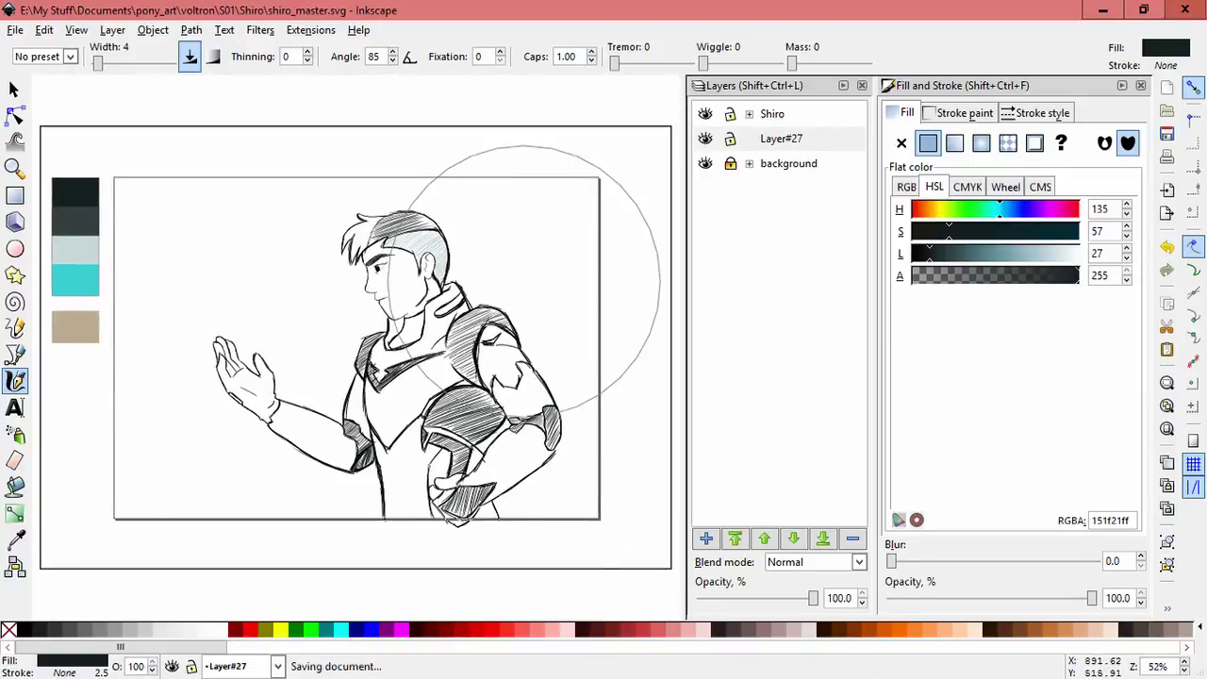
# Step: Sample the teal swatch (3dd1d2ff) and colour the neck collar ring teal
pyautogui.press('d')
pyautogui.click(76, 279)
pyautogui.scroll(6, 387, 276)
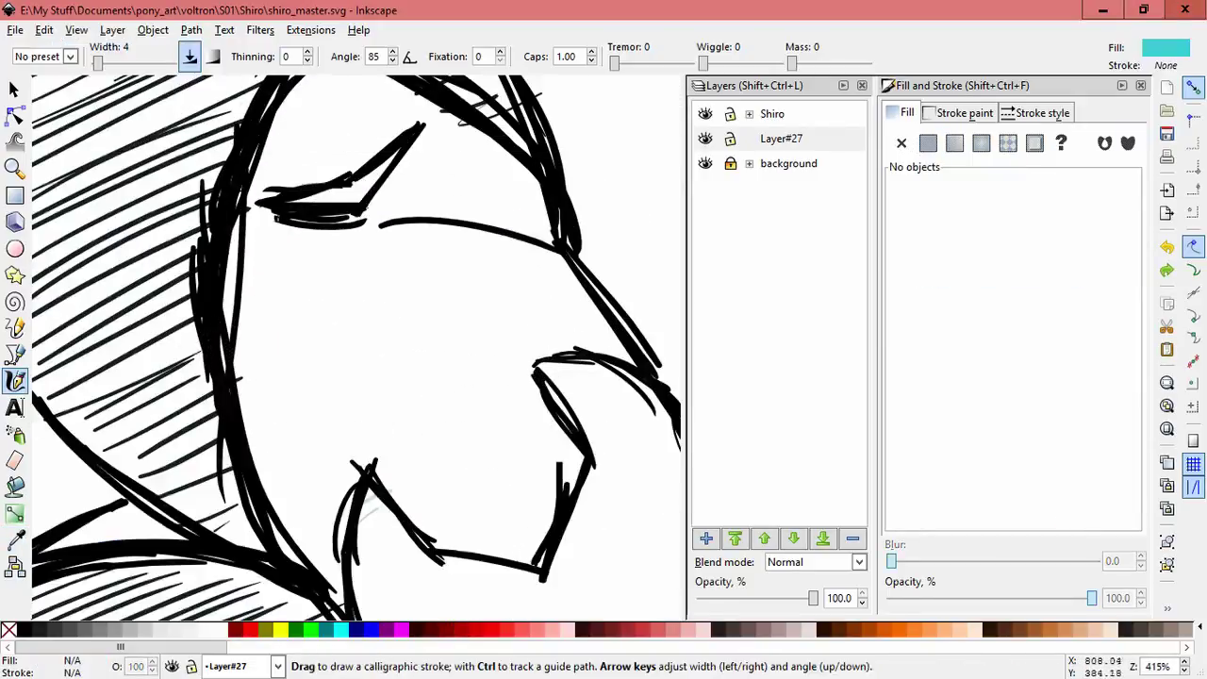
pyautogui.moveTo(415, 132); pyautogui.dragTo(282, 203)
pyautogui.scroll(-4, 356, 349)
pyautogui.scroll(4, 403, 350)
pyautogui.moveTo(264, 283); pyautogui.dragTo(485, 136)
pyautogui.scroll(-5, 415, 282)
# Step: Save the document with the teal collar and fit the whole page in view
pyautogui.hotkey('ctrl', 's')
pyautogui.press('5')
pyautogui.press('s')
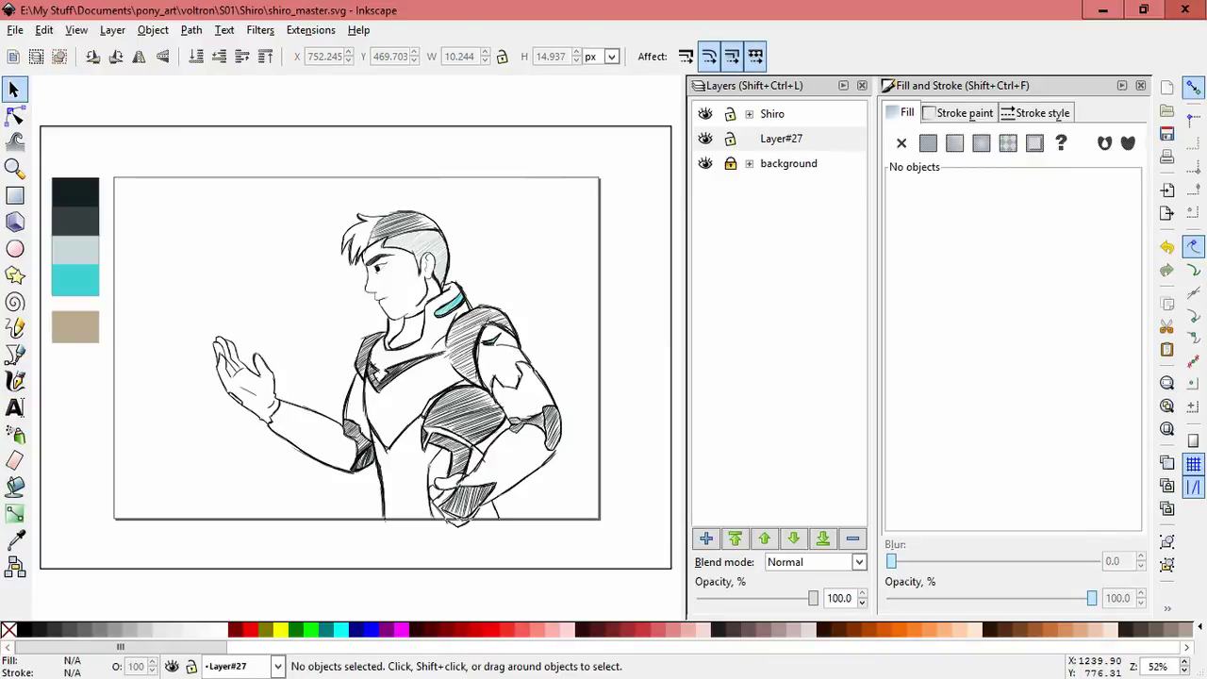
pyautogui.click(15, 539)
# Step: Sample the grey swatch and lighten the drawing colour to light grey (bbbbbbff)
pyautogui.click(76, 222)
pyautogui.press('c')
pyautogui.moveTo(256, 285); pyautogui.dragTo(334, 245)
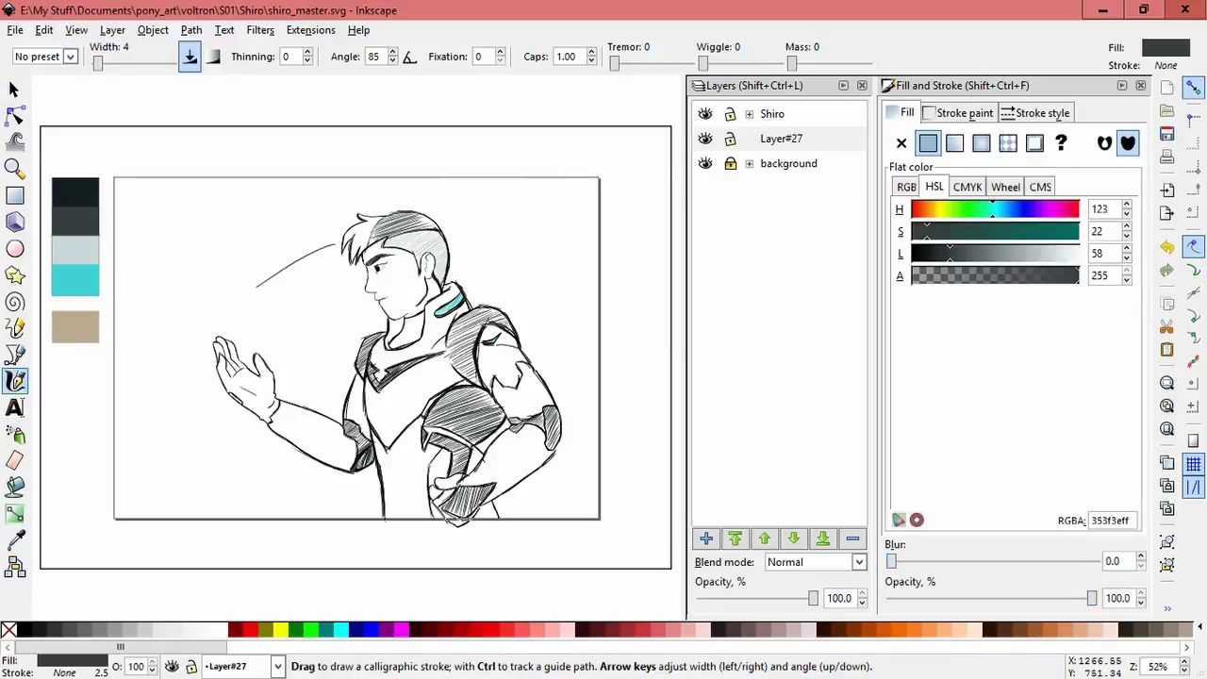
pyautogui.moveTo(428, 366); pyautogui.dragTo(467, 390)
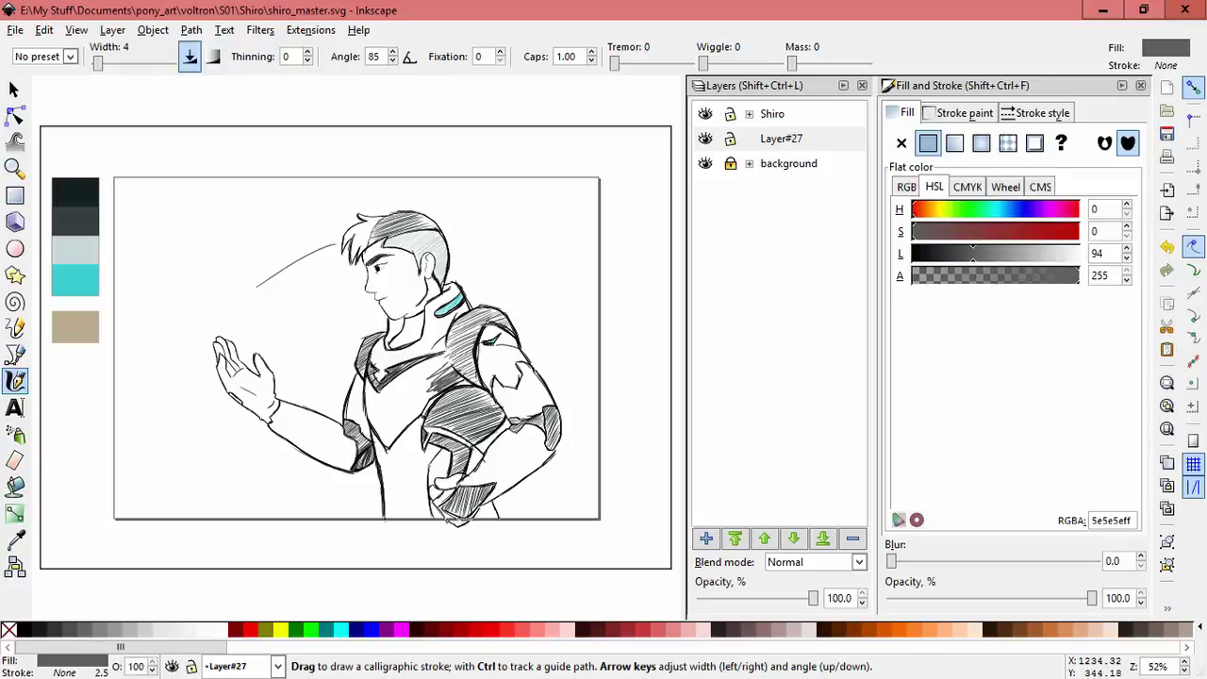
pyautogui.press('Escape')
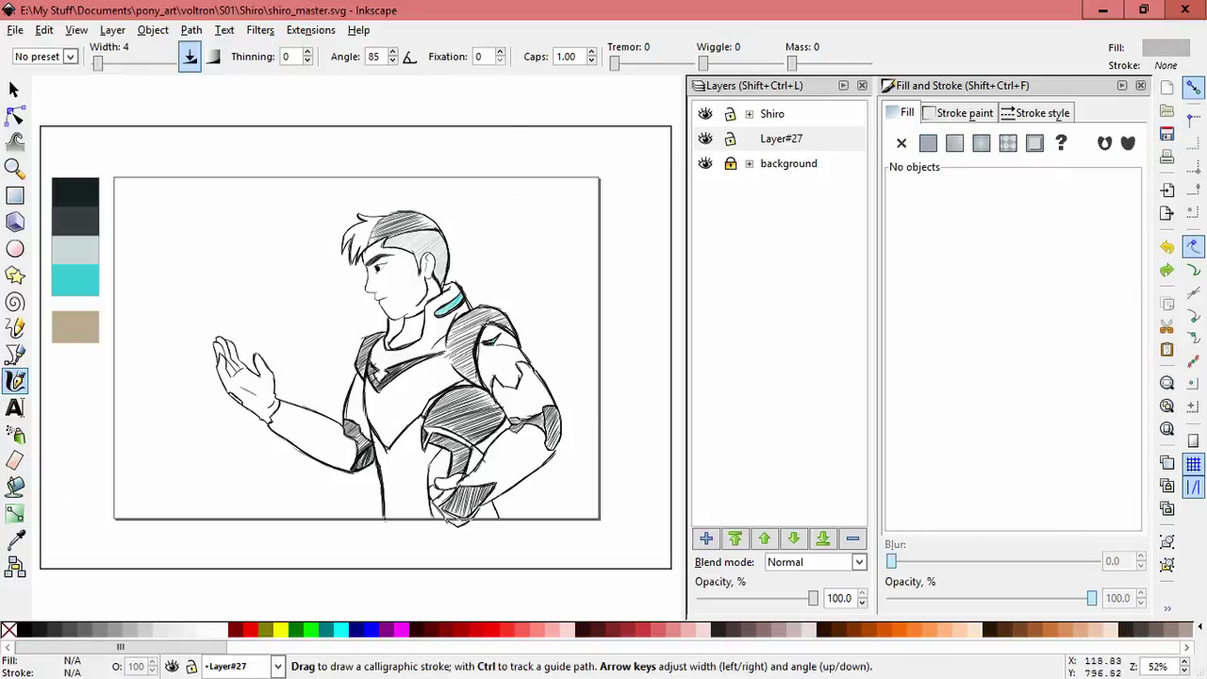
pyautogui.keyDown('ctrl'); pyautogui.scroll(3, 466, 420); pyautogui.keyUp('ctrl')
pyautogui.scroll(-4, 358, 349)
pyautogui.hscroll(-2, 358, 349)
# Step: Hatch the chest below the V-collar and along its right edge in light grey
pyautogui.moveTo(288, 347)
pyautogui.mouseDown()
pyautogui.moveTo(302, 311)
pyautogui.moveTo(334, 396)
pyautogui.moveTo(405, 243)
pyautogui.mouseUp()
pyautogui.moveTo(321, 452); pyautogui.dragTo(414, 245)
pyautogui.moveTo(325, 490)
pyautogui.mouseDown()
pyautogui.moveTo(358, 421)
pyautogui.moveTo(380, 480)
pyautogui.moveTo(504, 356)
pyautogui.moveTo(443, 407)
pyautogui.mouseUp()
pyautogui.moveTo(396, 514)
pyautogui.mouseDown()
pyautogui.moveTo(426, 509)
pyautogui.moveTo(448, 533)
pyautogui.mouseUp()
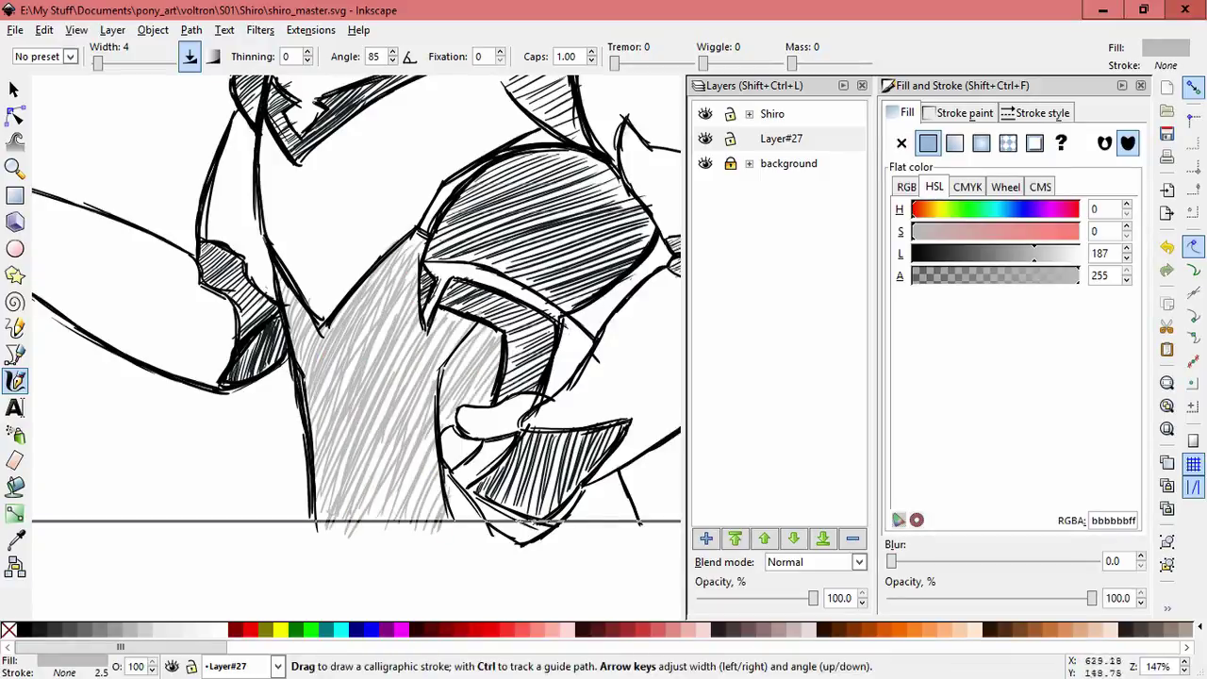
pyautogui.scroll(-2, 461, 393)
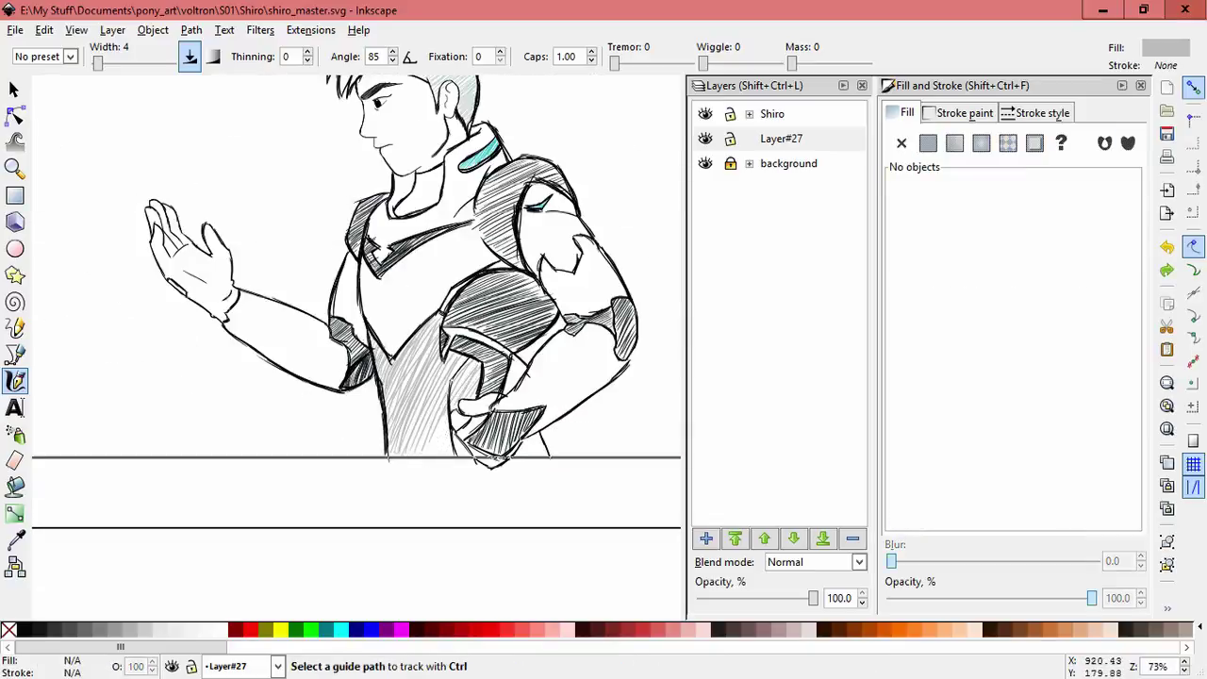
# Step: Add new Layer#28 above the current layer and sample the dark grey swatch
pyautogui.hotkey('ctrl', 'shift', 'n')
pyautogui.press('Return')
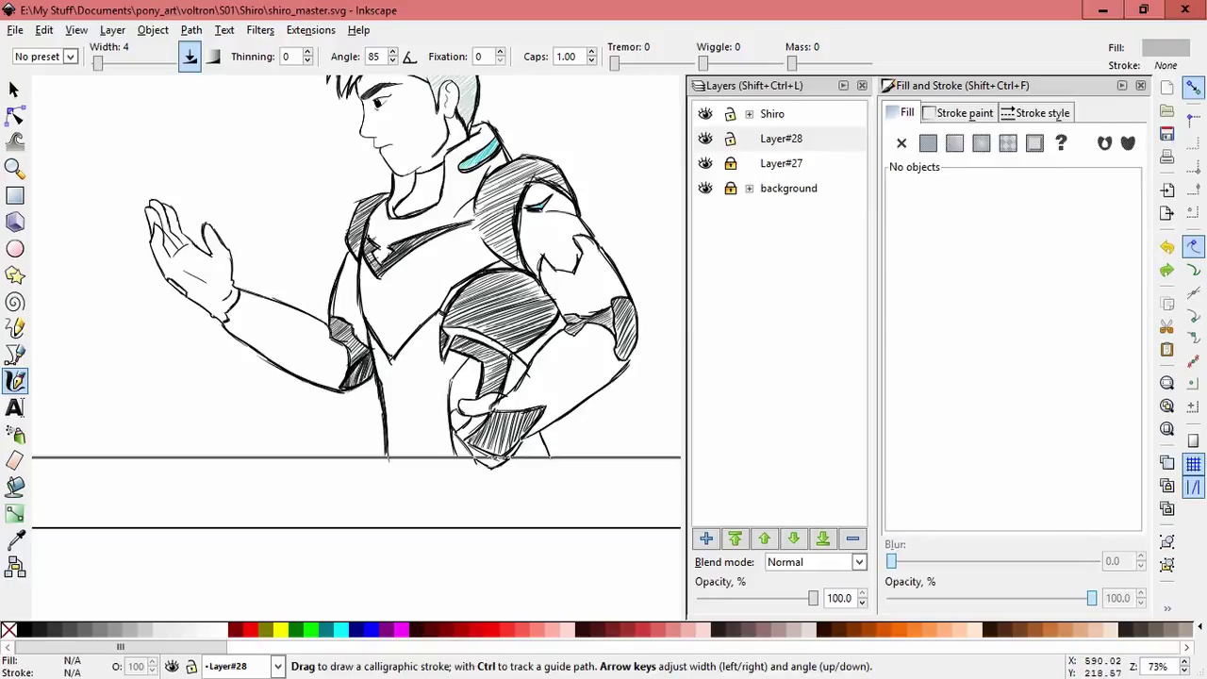
pyautogui.moveTo(283, 179); pyautogui.dragTo(259, 227)
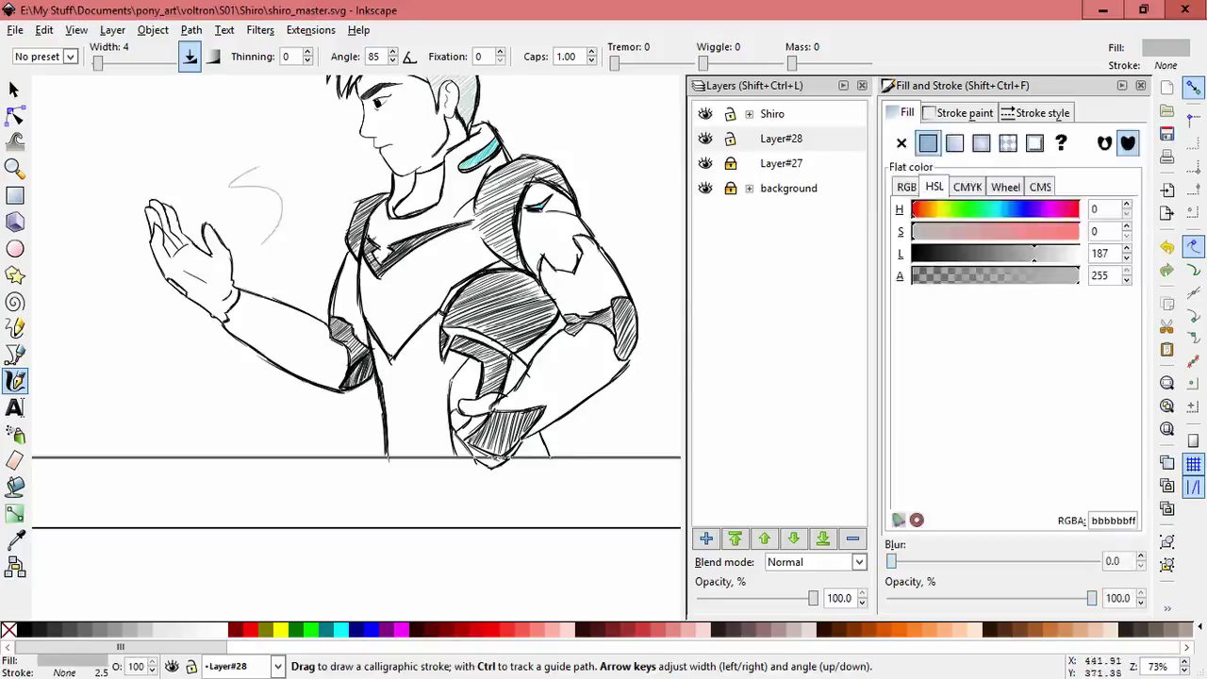
pyautogui.scroll(3, 359, 283)
pyautogui.press('d')
pyautogui.click(117, 111)
pyautogui.press('d')
pyautogui.hscroll(4, 358, 283)
# Step: Draw a first torso hatch stroke, darken the colour slightly, and undo a bad stroke
pyautogui.moveTo(382, 410); pyautogui.dragTo(345, 471)
pyautogui.moveTo(949, 253); pyautogui.dragTo(986, 252)
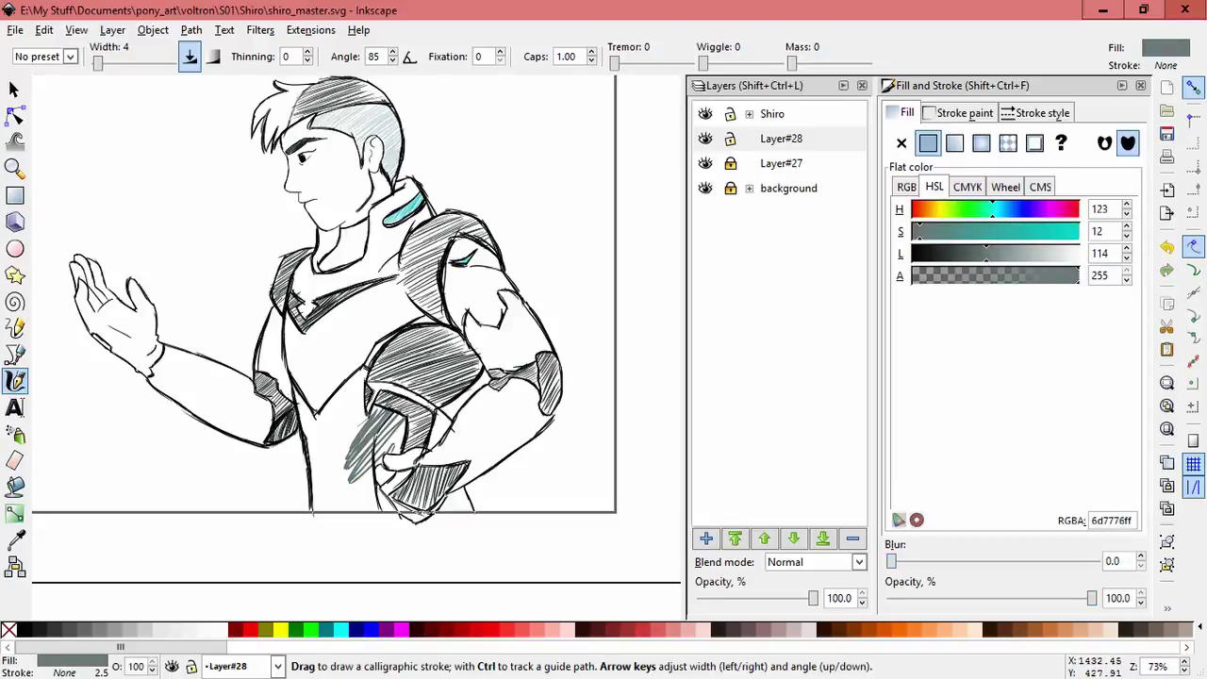
pyautogui.moveTo(986, 253); pyautogui.dragTo(971, 252)
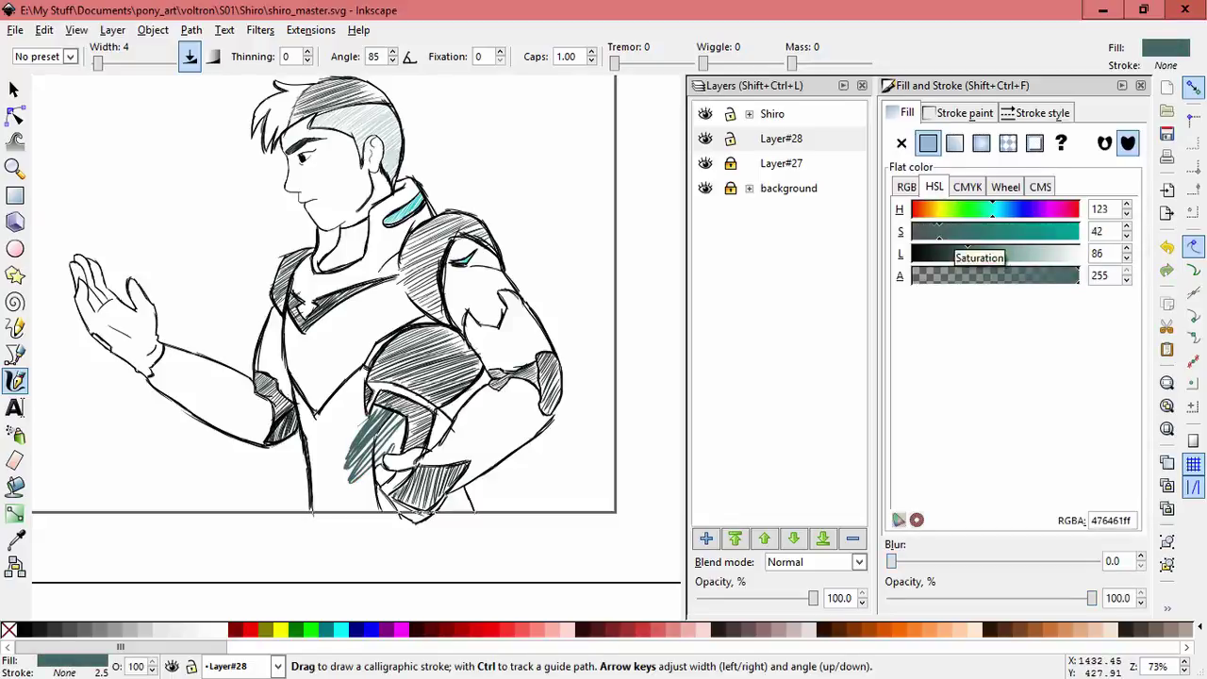
pyautogui.press('Escape')
pyautogui.moveTo(385, 410); pyautogui.dragTo(325, 492)
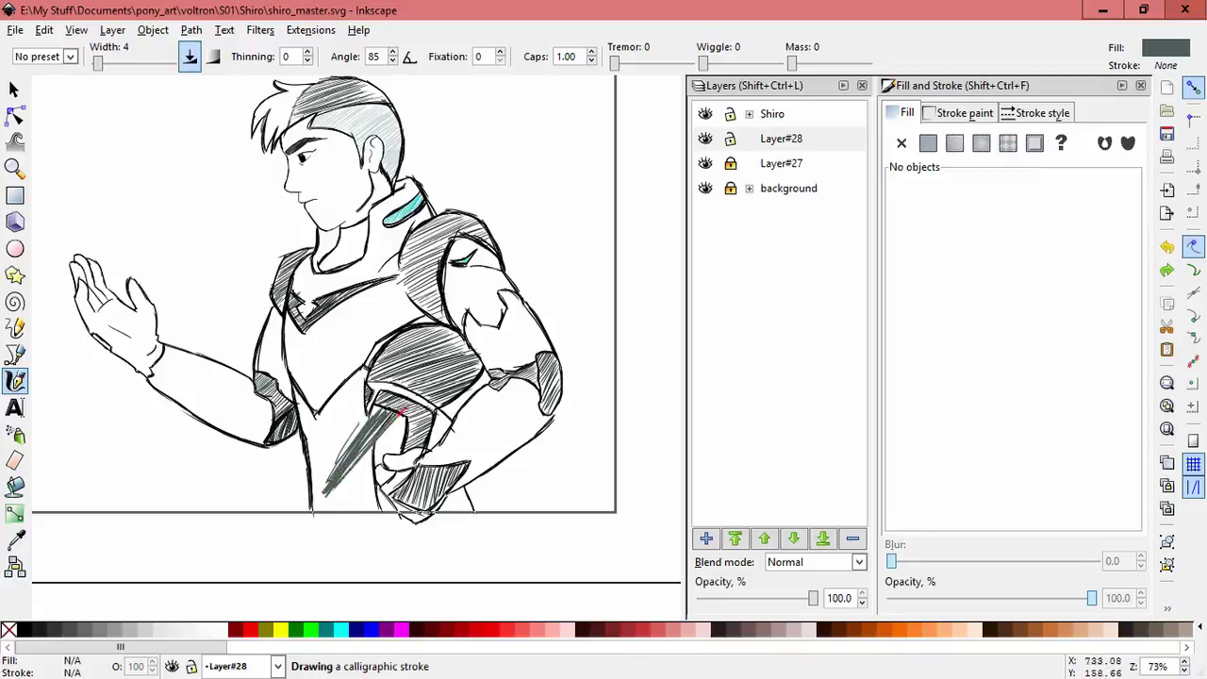
pyautogui.hotkey('ctrl', 'z')
pyautogui.scroll(2, 321, 436)
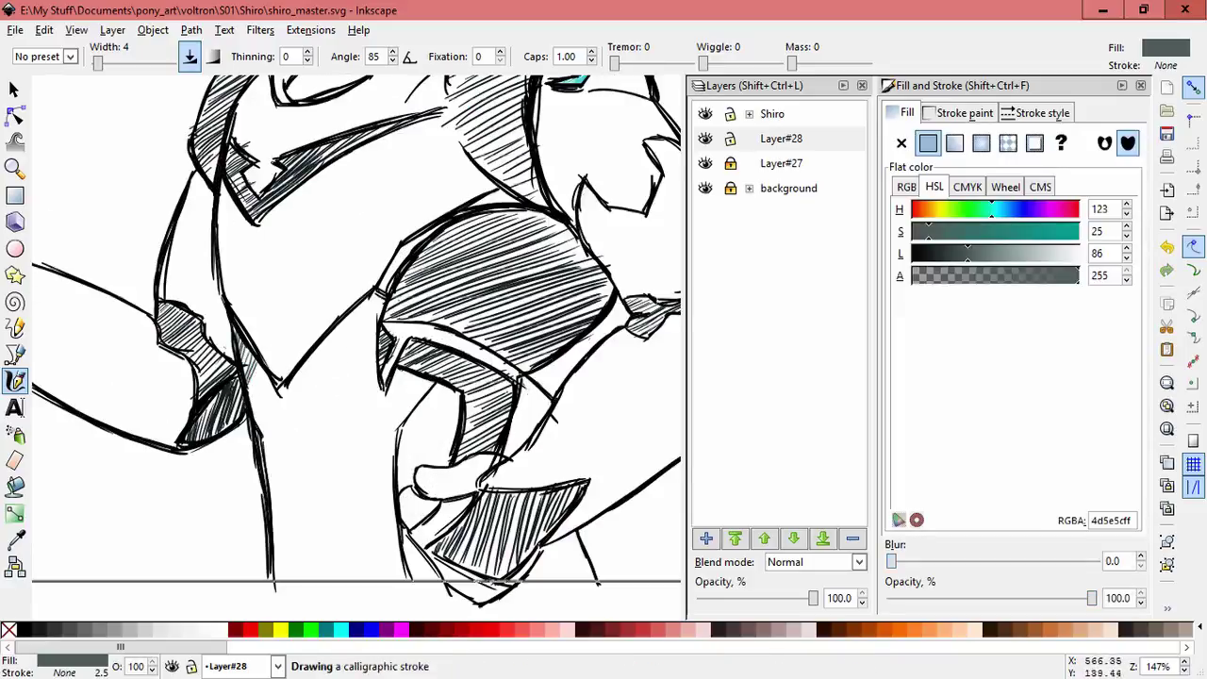
# Step: Cover the lower torso with dense diagonal dark grey hatch strokes
pyautogui.moveTo(283, 379); pyautogui.dragTo(253, 444)
pyautogui.moveTo(349, 315); pyautogui.dragTo(268, 481)
pyautogui.moveTo(381, 292); pyautogui.dragTo(273, 491)
pyautogui.moveTo(377, 317); pyautogui.dragTo(273, 571)
pyautogui.moveTo(377, 350); pyautogui.dragTo(311, 565)
pyautogui.moveTo(394, 363); pyautogui.dragTo(332, 586)
pyautogui.moveTo(407, 373); pyautogui.dragTo(358, 589)
pyautogui.moveTo(419, 407); pyautogui.dragTo(379, 594)
pyautogui.moveTo(411, 528); pyautogui.dragTo(398, 586)
pyautogui.moveTo(452, 390); pyautogui.dragTo(405, 476)
pyautogui.moveTo(429, 381); pyautogui.dragTo(301, 596)
pyautogui.moveTo(363, 387); pyautogui.dragTo(285, 579)
pyautogui.moveTo(360, 361); pyautogui.dragTo(275, 567)
pyautogui.moveTo(379, 321); pyautogui.dragTo(343, 418)
pyautogui.moveTo(364, 303); pyautogui.dragTo(264, 436)
pyautogui.moveTo(334, 409); pyautogui.dragTo(281, 579)
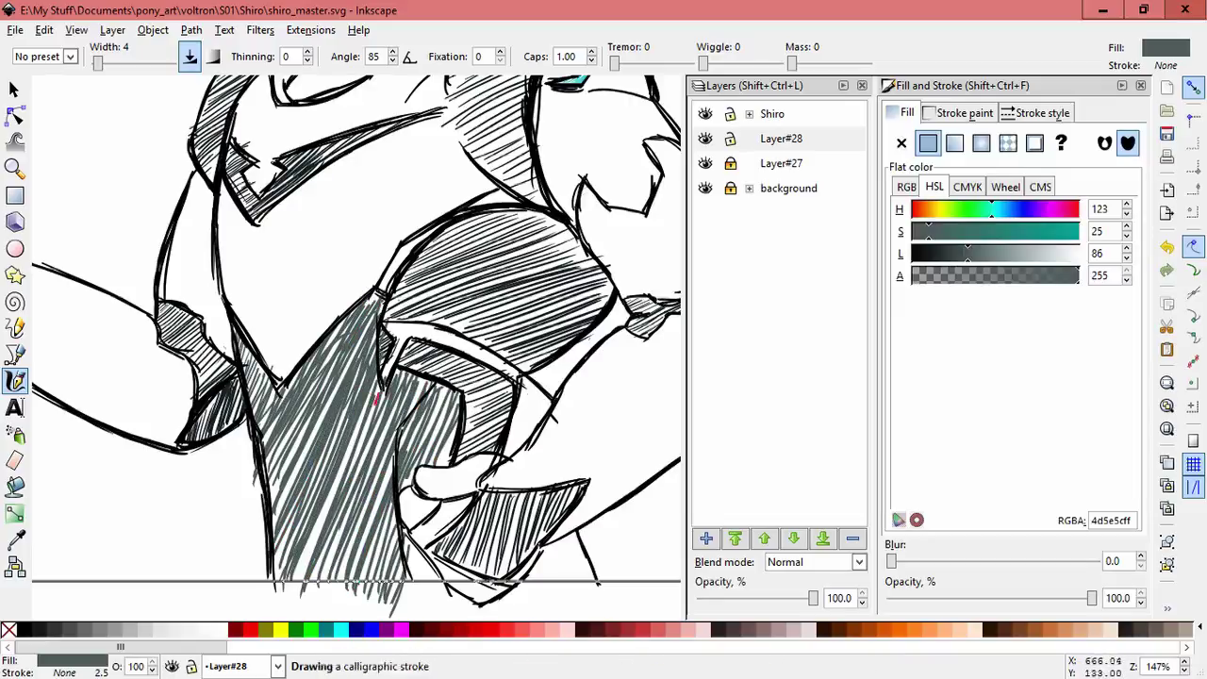
pyautogui.moveTo(375, 400); pyautogui.dragTo(294, 580)
# Step: Zoom out and select all strokes in Layer#28 to check the hatching, then deselect
pyautogui.press('-')
pyautogui.press('-')
pyautogui.press('-')
pyautogui.press('s')
pyautogui.hotkey('ctrl', 'a')
pyautogui.press('Escape')
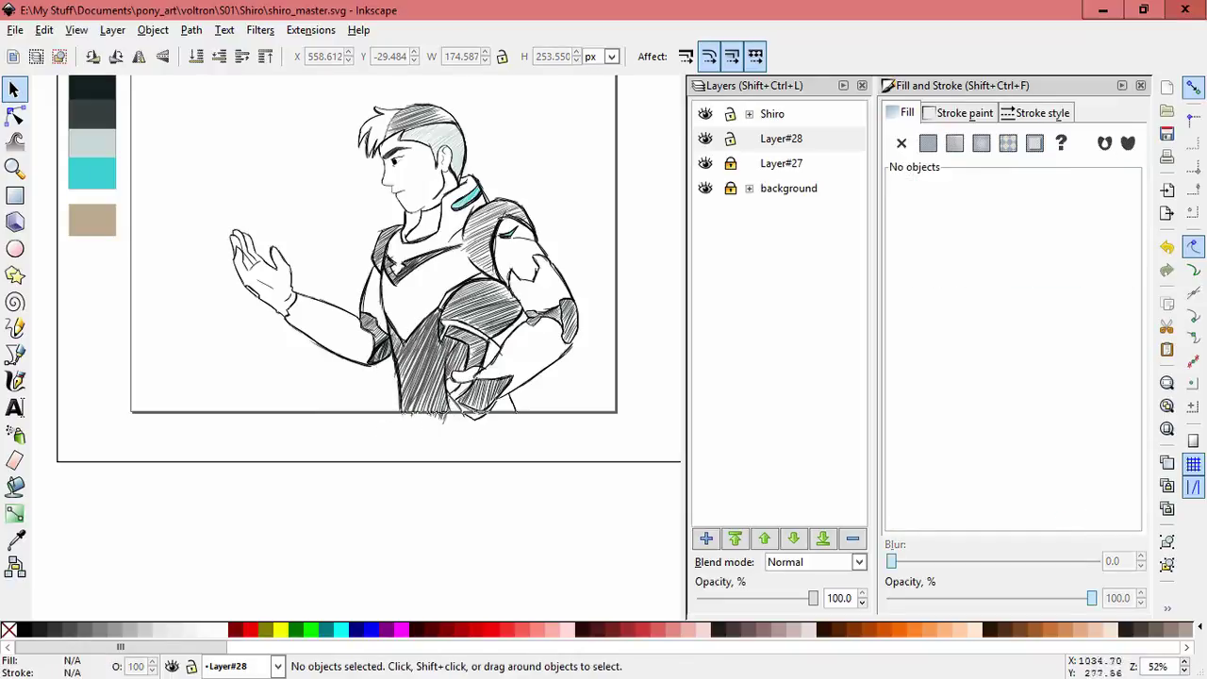
pyautogui.hotkey('ctrl', 'a')
pyautogui.press('Escape')
pyautogui.keyDown('ctrl'); pyautogui.scroll(2, 359, 283); pyautogui.keyUp('ctrl')
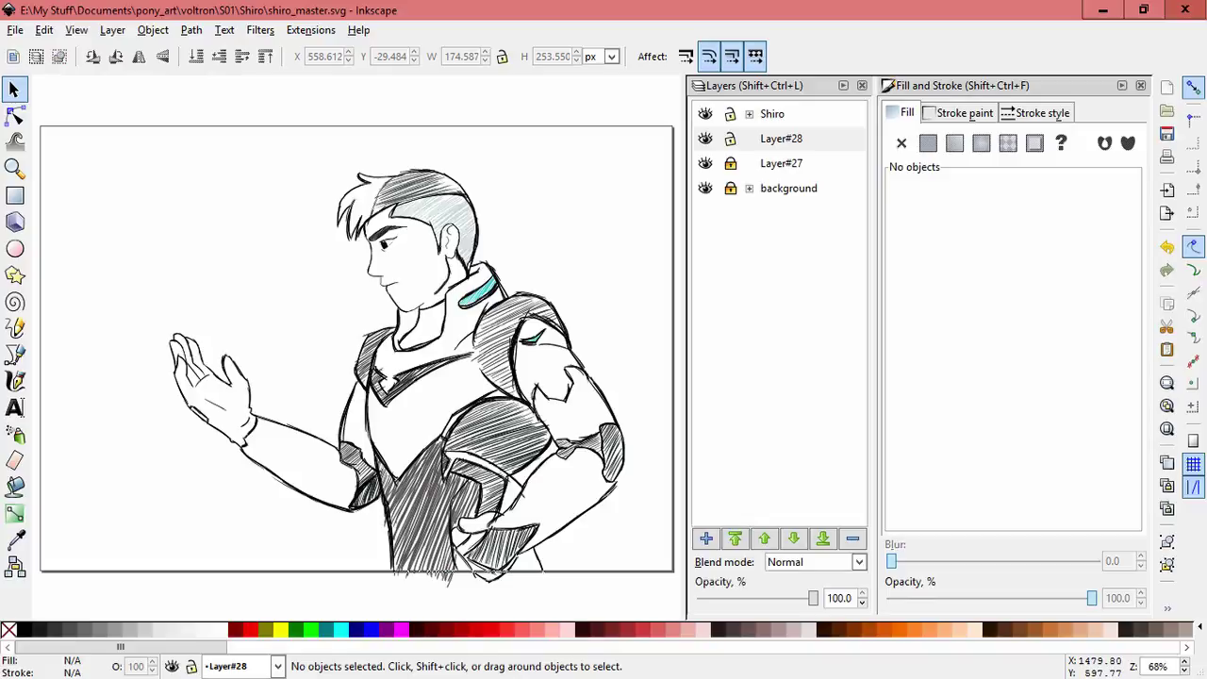
pyautogui.keyDown('ctrl'); pyautogui.scroll(2, 546, 585); pyautogui.keyUp('ctrl')
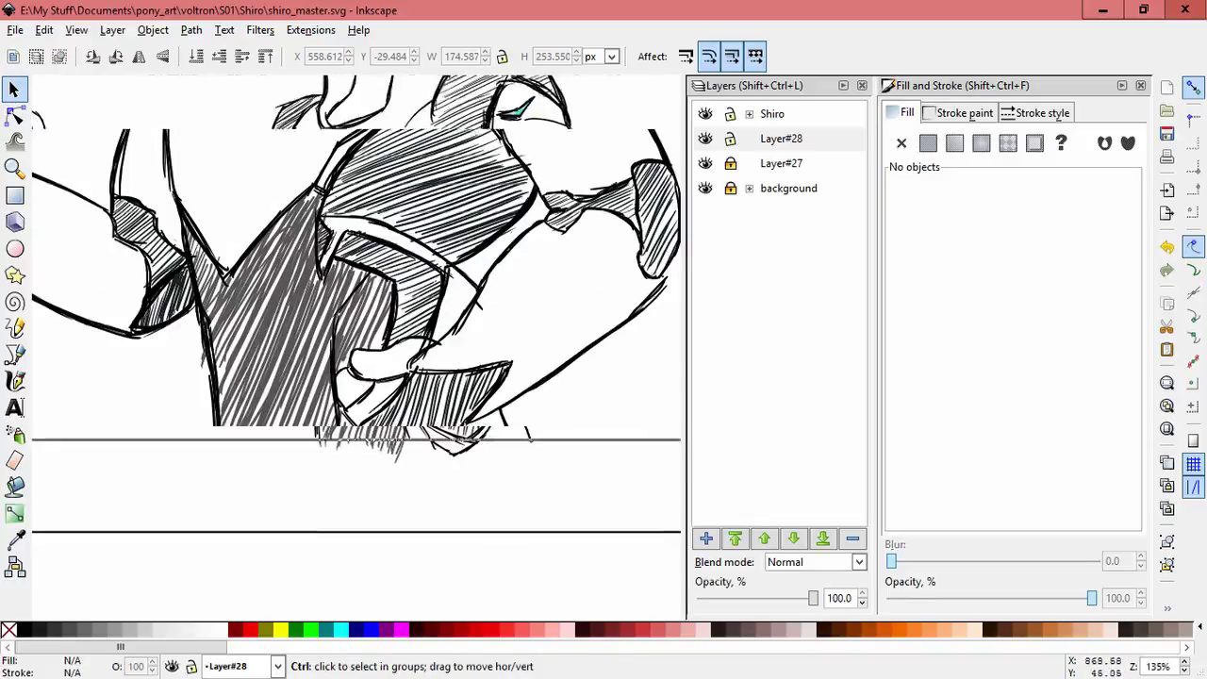
# Step: Expand the outfit sublayer, briefly toggle Layer#22 and Layer#25 visibility, and make Layer#18 current
pyautogui.click(777, 187)
pyautogui.click(705, 236)
pyautogui.click(705, 236)
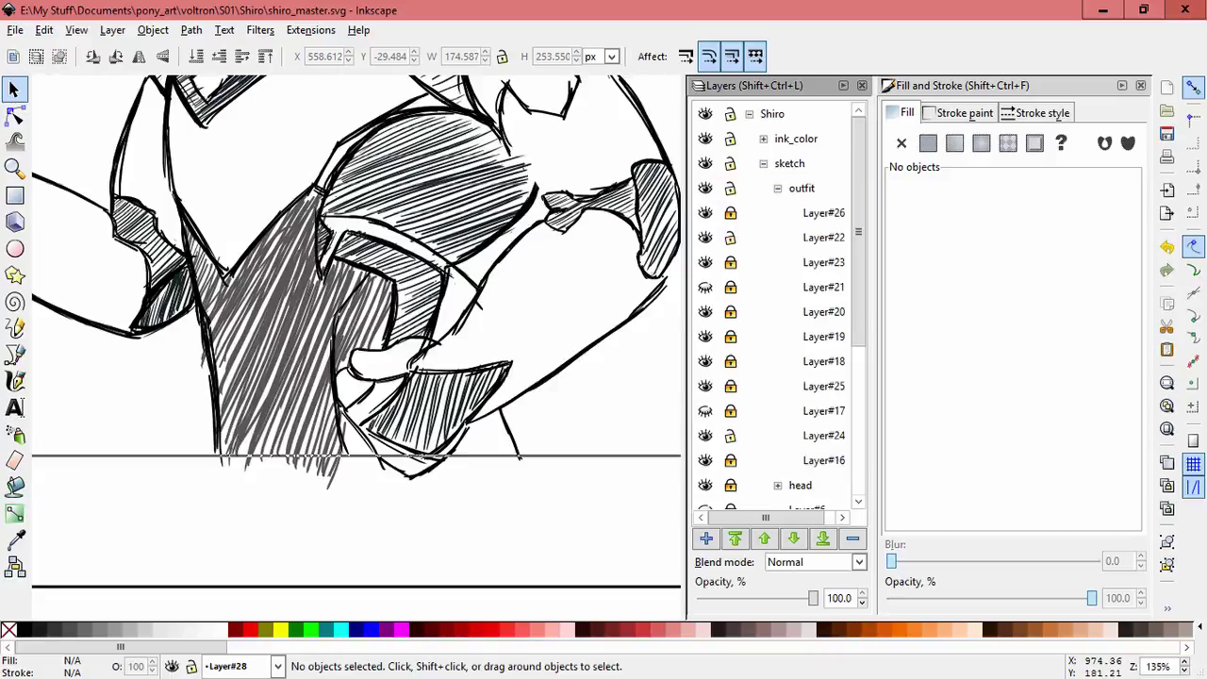
pyautogui.click(705, 386)
pyautogui.click(705, 385)
pyautogui.click(730, 361)
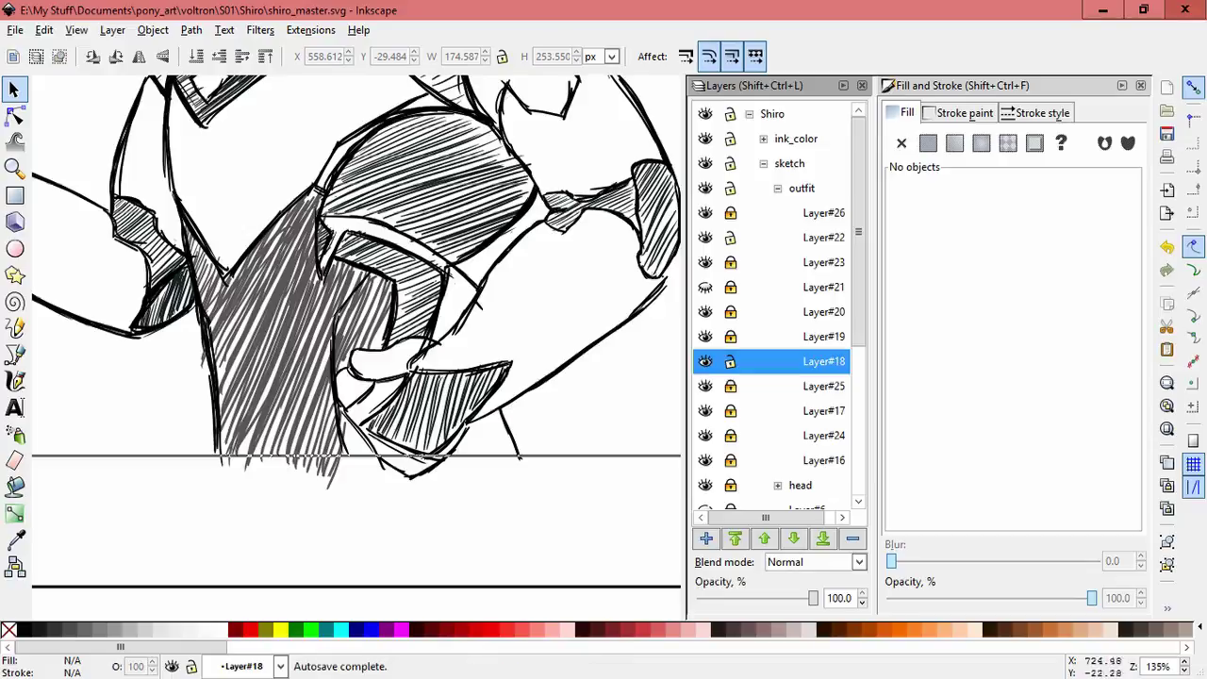
# Step: Select all Layer#18 sketch strokes and narrow them slightly from the left side
pyautogui.keyDown('ctrl'); pyautogui.scroll(1, 485, 463); pyautogui.keyUp('ctrl')
pyautogui.click(489, 463)
pyautogui.hotkey('ctrl', 'a')
pyautogui.moveTo(329, 406); pyautogui.dragTo(342, 407)
pyautogui.click(325, 457)
pyautogui.click(305, 417)
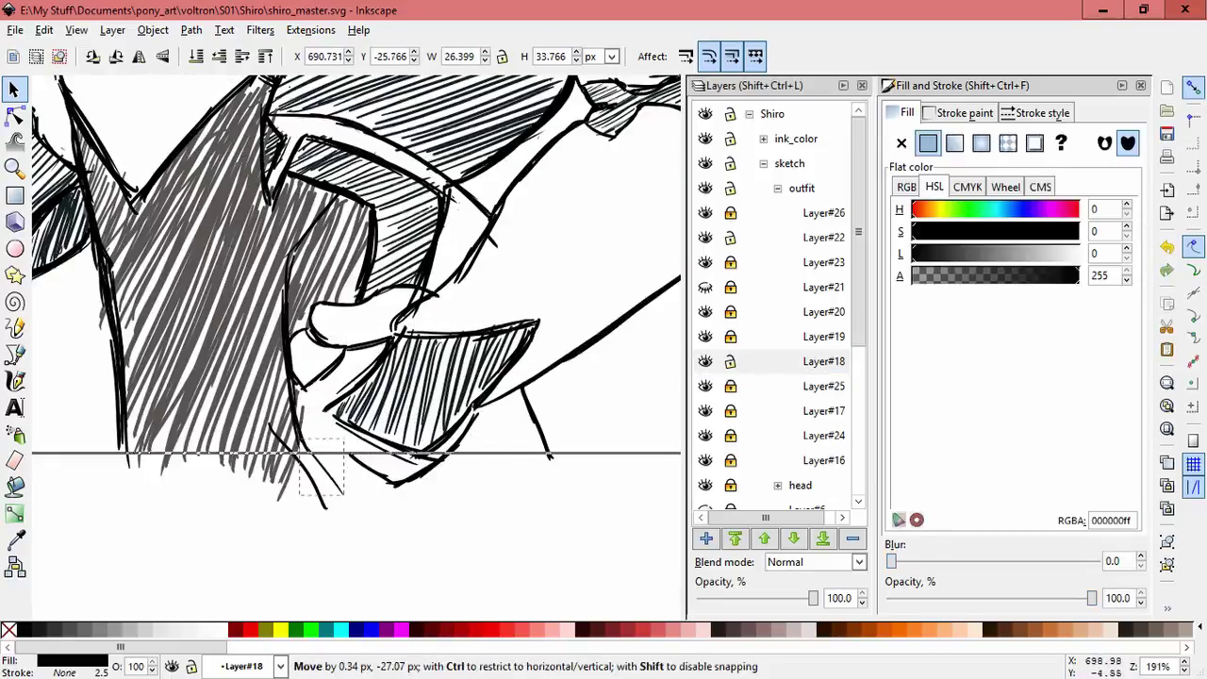
pyautogui.press('Escape')
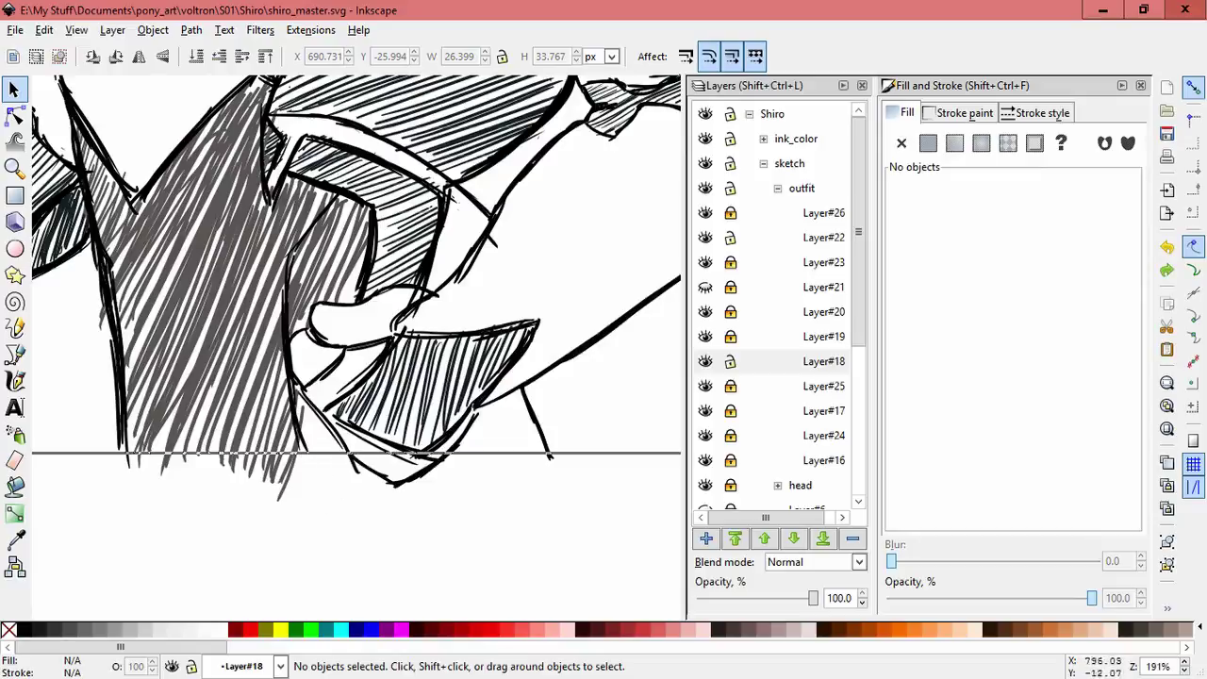
pyautogui.click(381, 477)
pyautogui.press('Escape')
pyautogui.click(316, 374)
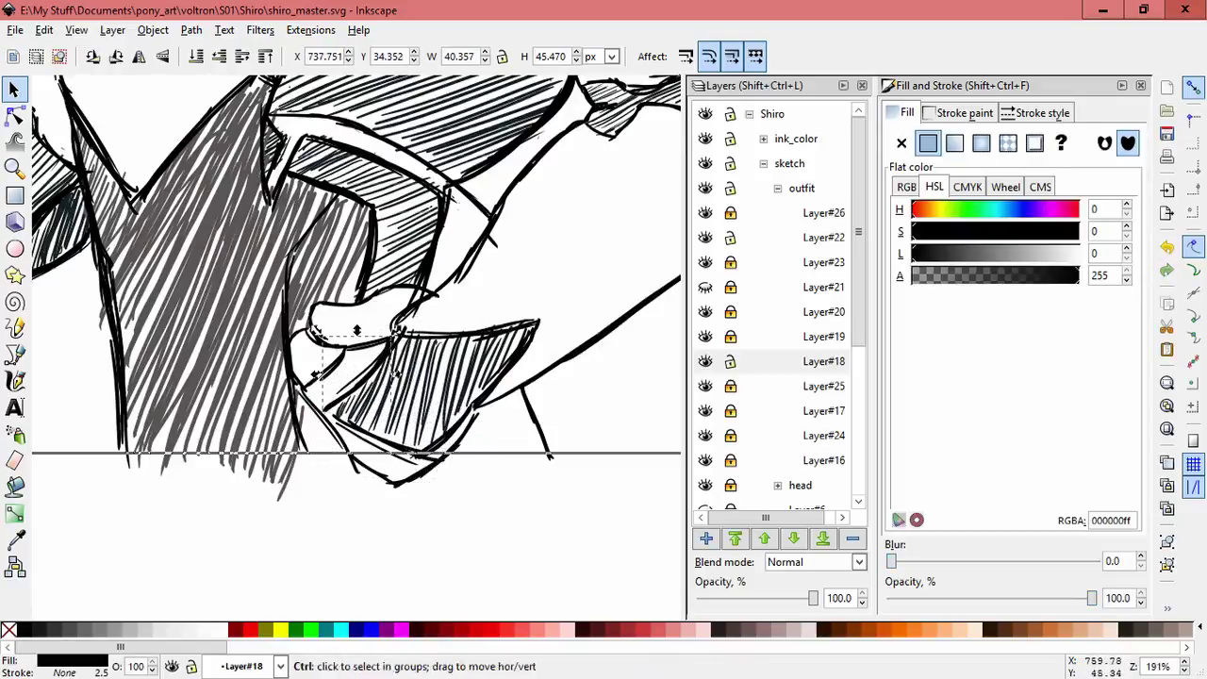
pyautogui.press('Escape')
# Step: Add a few more grey hatch strokes to the torso and near the hand on the hip
pyautogui.press('-')
pyautogui.press('c')
pyautogui.moveTo(109, 380); pyautogui.dragTo(167, 385)
pyautogui.moveTo(385, 441)
pyautogui.mouseDown()
pyautogui.moveTo(362, 473)
pyautogui.moveTo(336, 468)
pyautogui.mouseUp()
pyautogui.moveTo(343, 396); pyautogui.dragTo(312, 474)
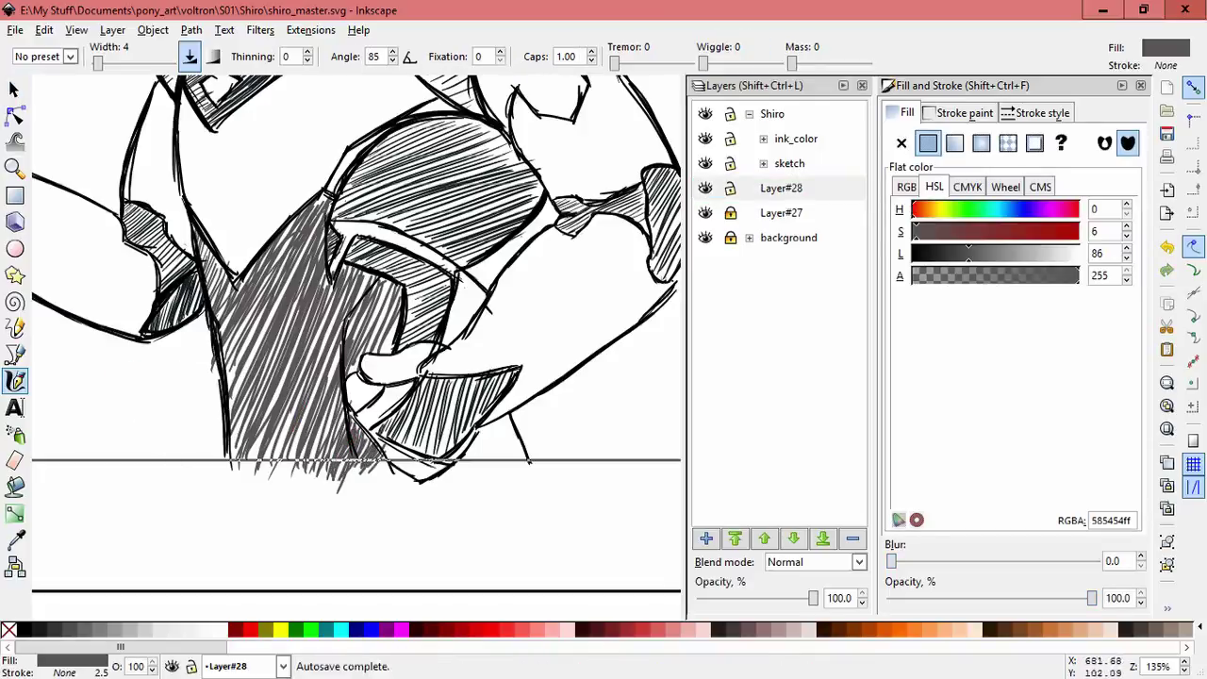
pyautogui.moveTo(400, 324)
pyautogui.mouseDown()
pyautogui.moveTo(379, 362)
pyautogui.moveTo(402, 338)
pyautogui.mouseUp()
# Step: Zoom out to the whole page and select everything in all layers, then deselect
pyautogui.press('-')
pyautogui.press('-')
pyautogui.press('-')
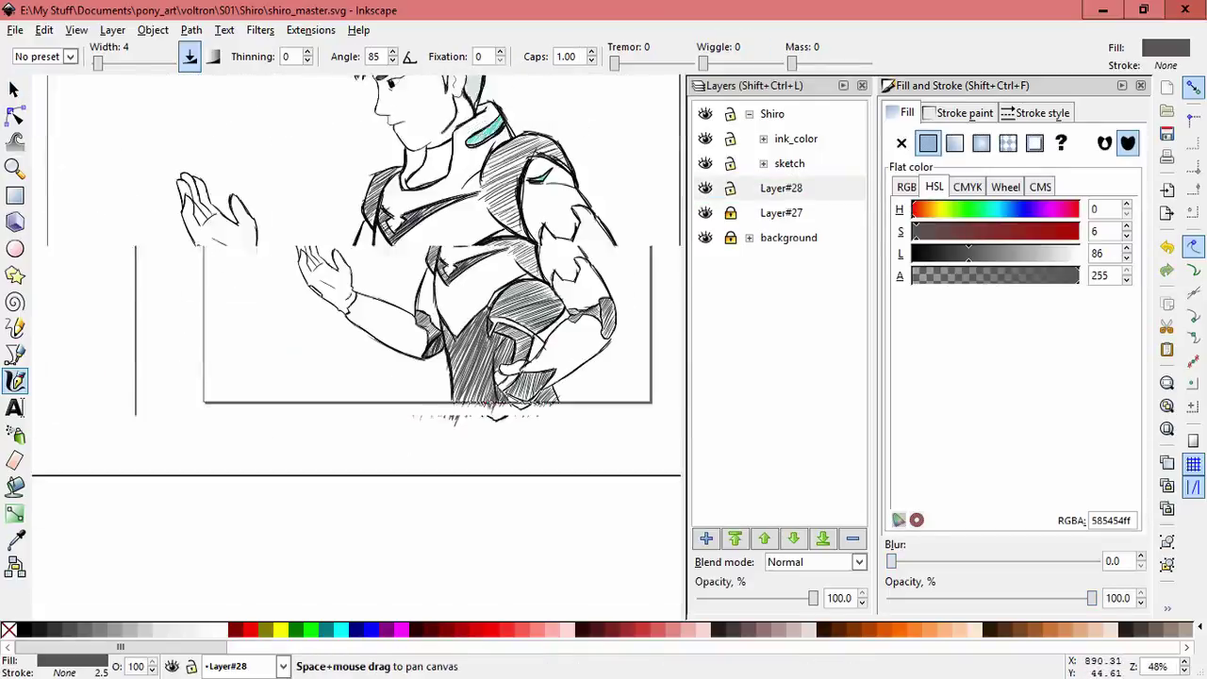
pyautogui.press('s')
pyautogui.hotkey('ctrl', 'alt', 'a')
pyautogui.press('Escape')
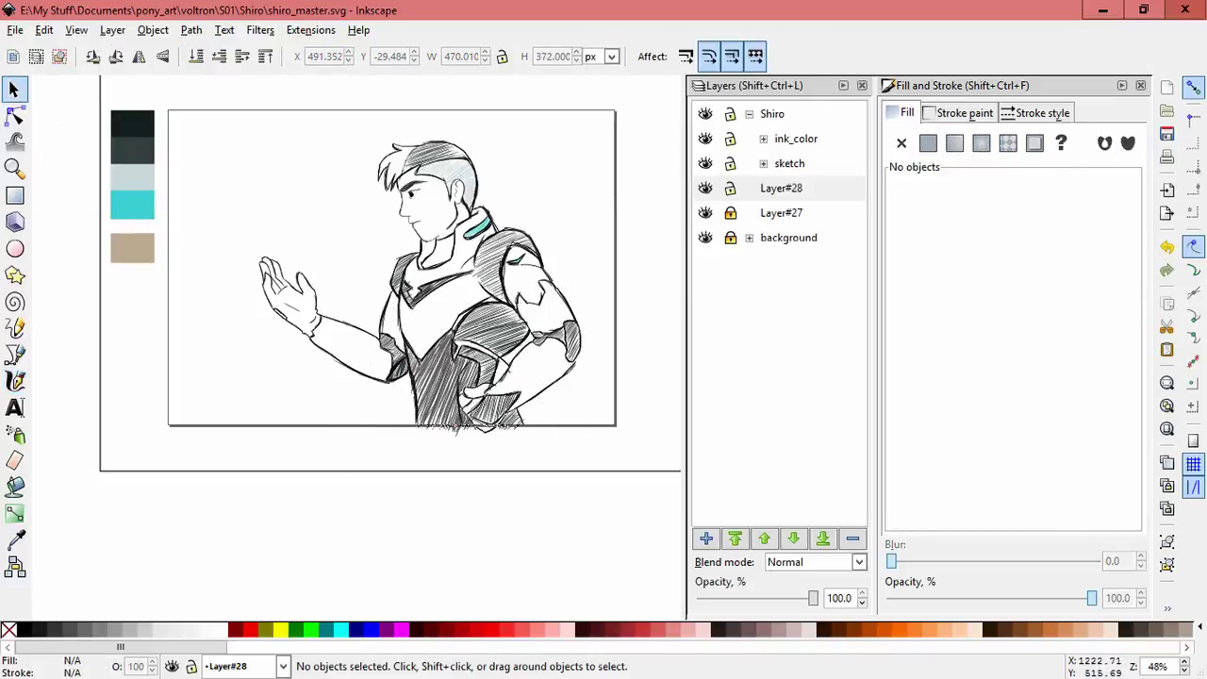
pyautogui.hotkey('ctrl', 'alt', 'a')
pyautogui.press('Escape')
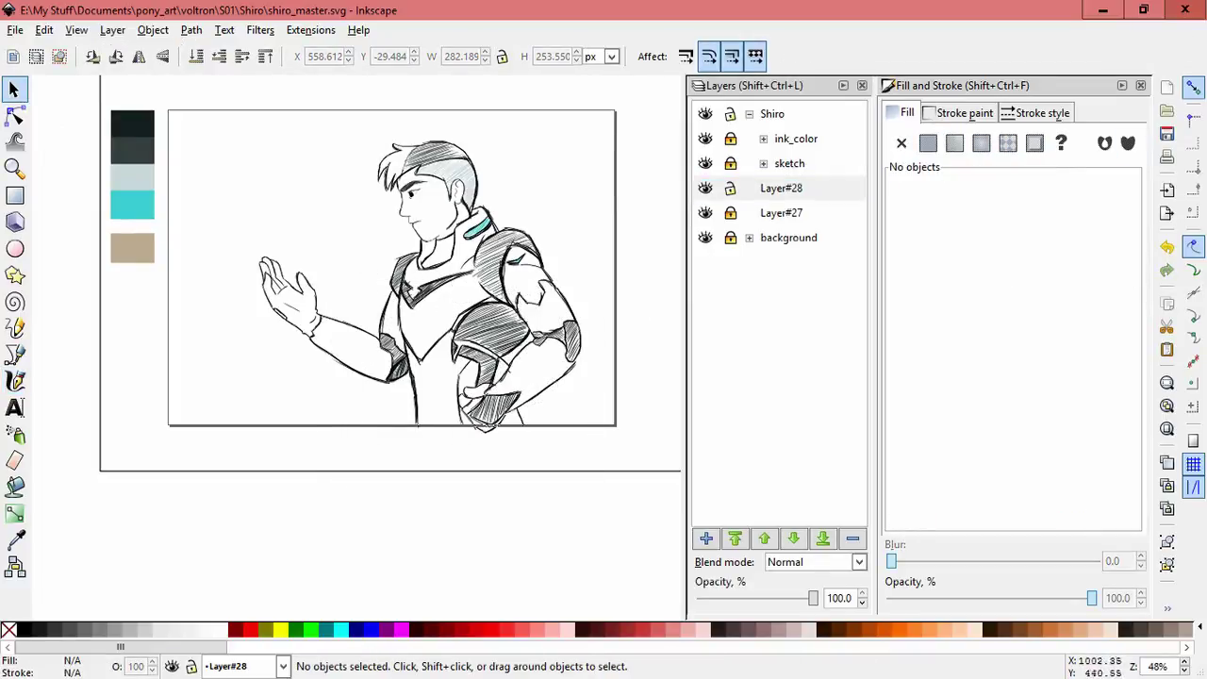
# Step: Unlock Layer#27 and head sublayers Layer#11, #10, #13 and #9, then select everything
pyautogui.click(781, 187)
pyautogui.click(730, 212)
pyautogui.click(762, 163)
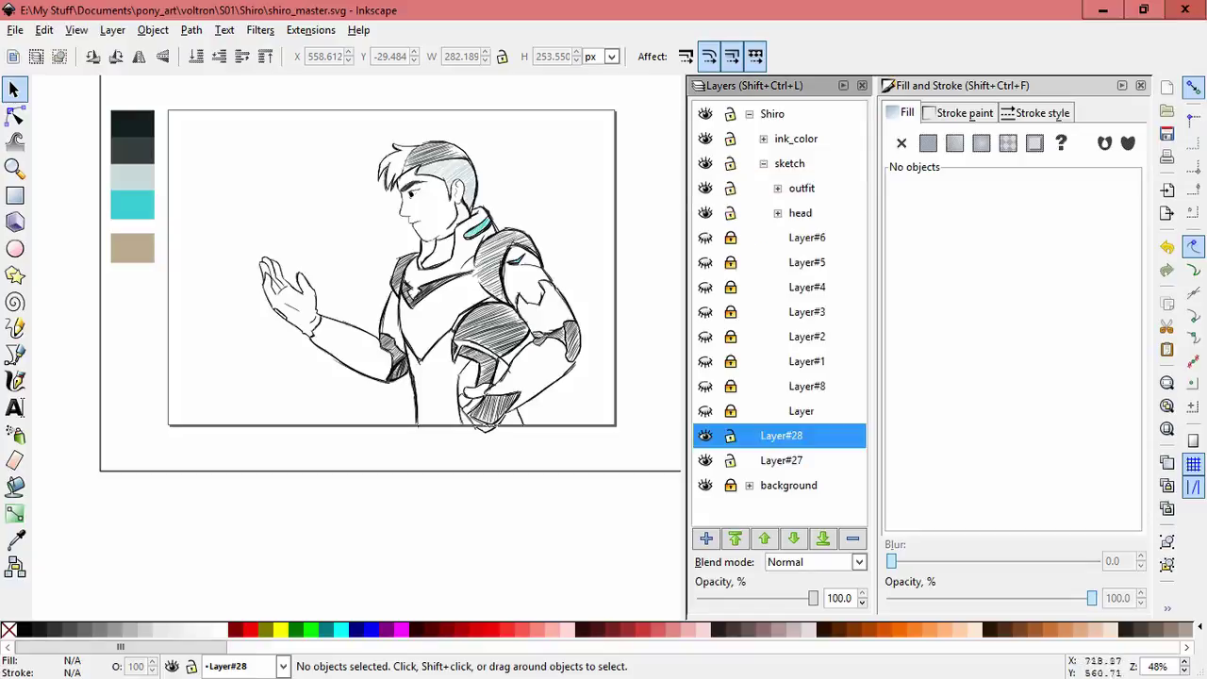
pyautogui.hotkey('ctrl', 'alt', 'a')
pyautogui.click(777, 212)
pyautogui.moveTo(730, 311); pyautogui.dragTo(730, 386)
pyautogui.hotkey('ctrl', 'alt', 'a')
# Step: Move the whole drawing slightly lower on the page and deselect
pyautogui.scroll(-3, 773, 311)
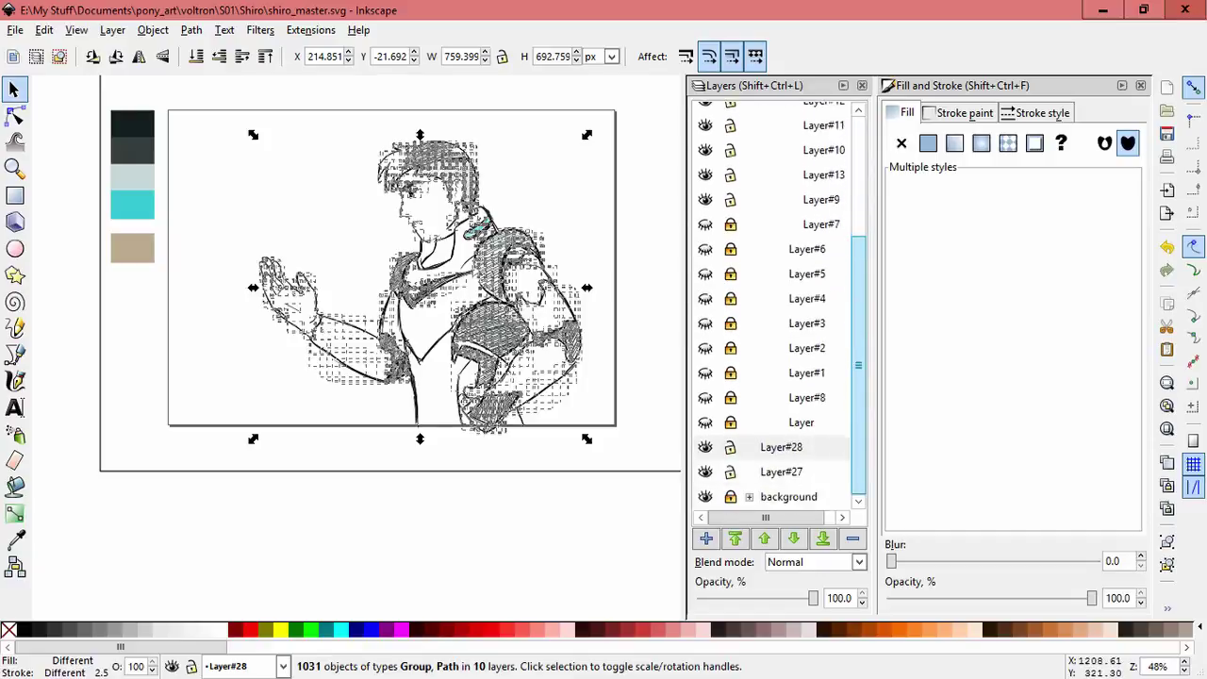
pyautogui.scroll(3, 773, 311)
pyautogui.click(776, 188)
pyautogui.scroll(-10, 773, 311)
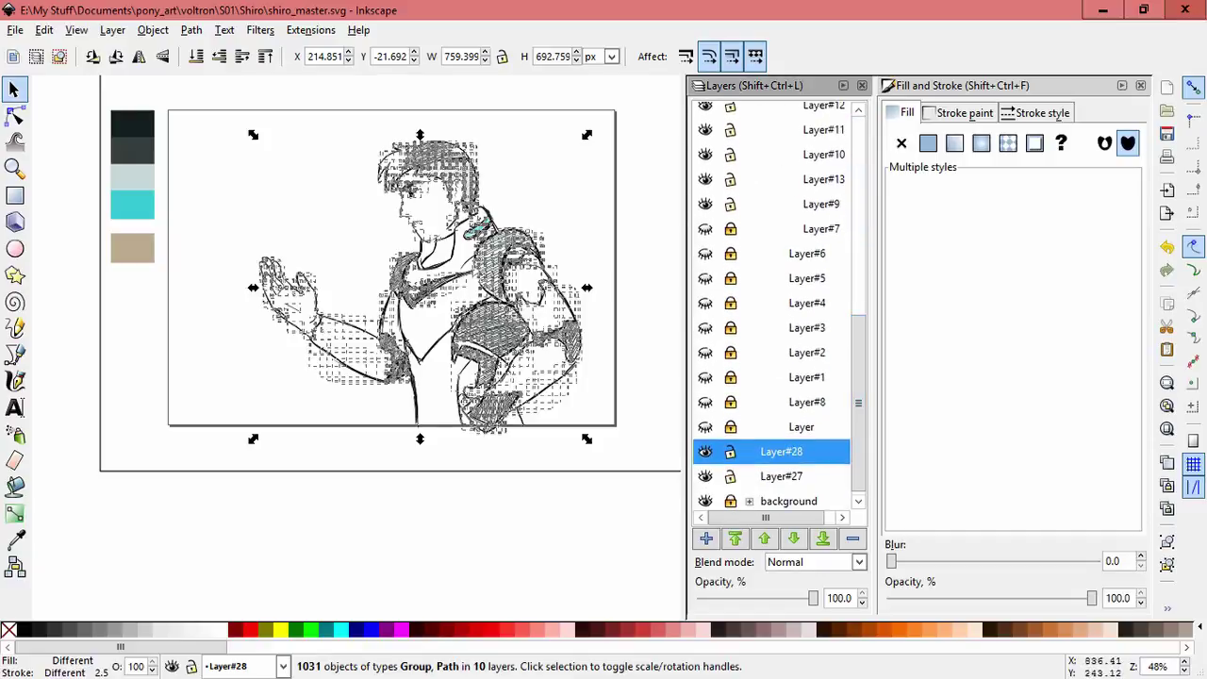
pyautogui.moveTo(529, 243); pyautogui.dragTo(531, 264)
pyautogui.press('Escape')
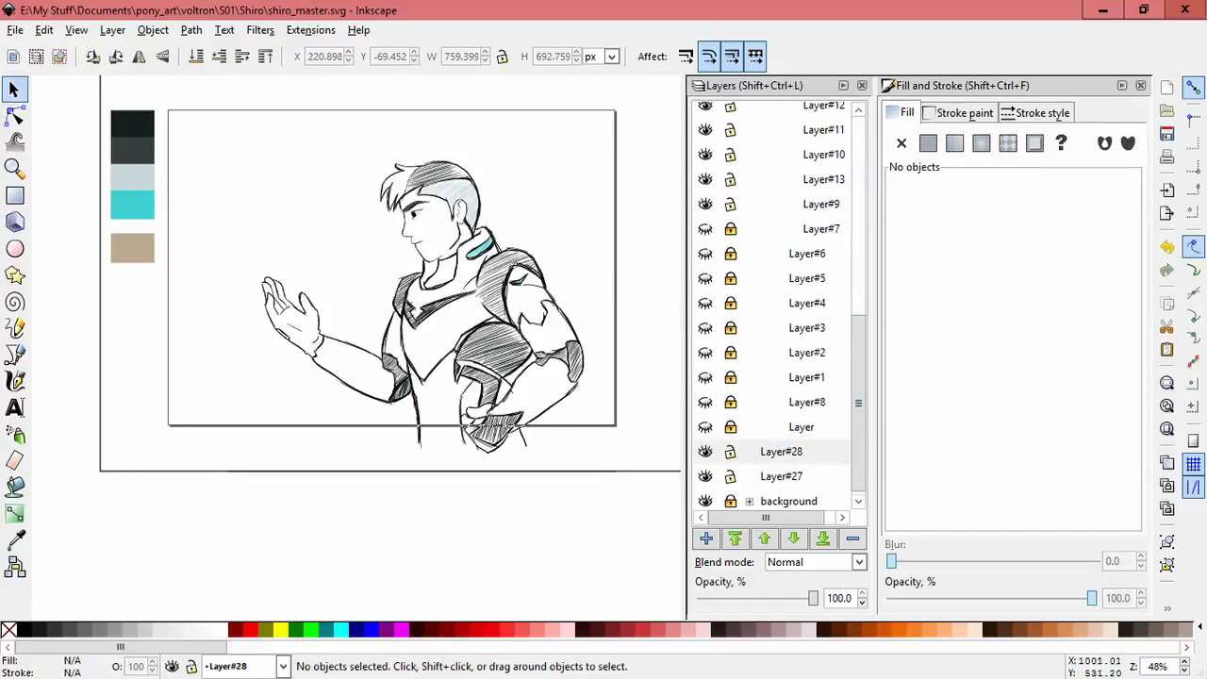
pyautogui.press('+')
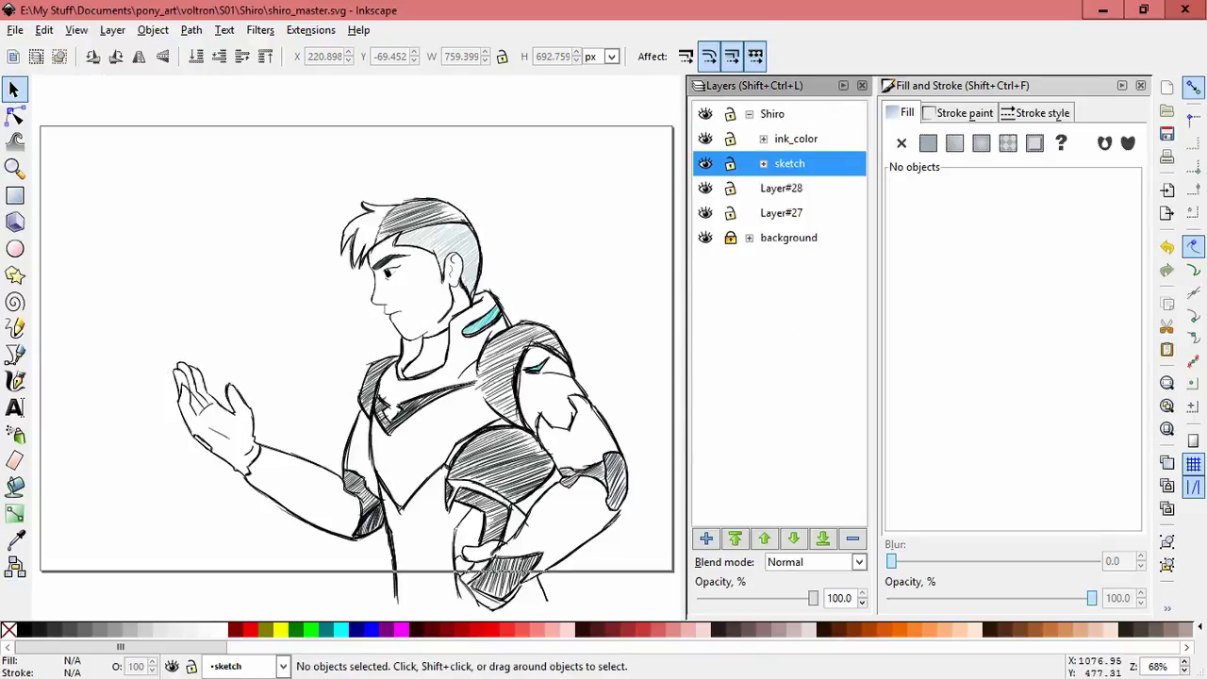
# Step: Create a new Layer#29 above Layer#28 and switch to the Calligraphy tool
pyautogui.hotkey('ctrl', 'shift', 'n')
pyautogui.press('Return')
pyautogui.press('c')
pyautogui.scroll(3, 220, 424)
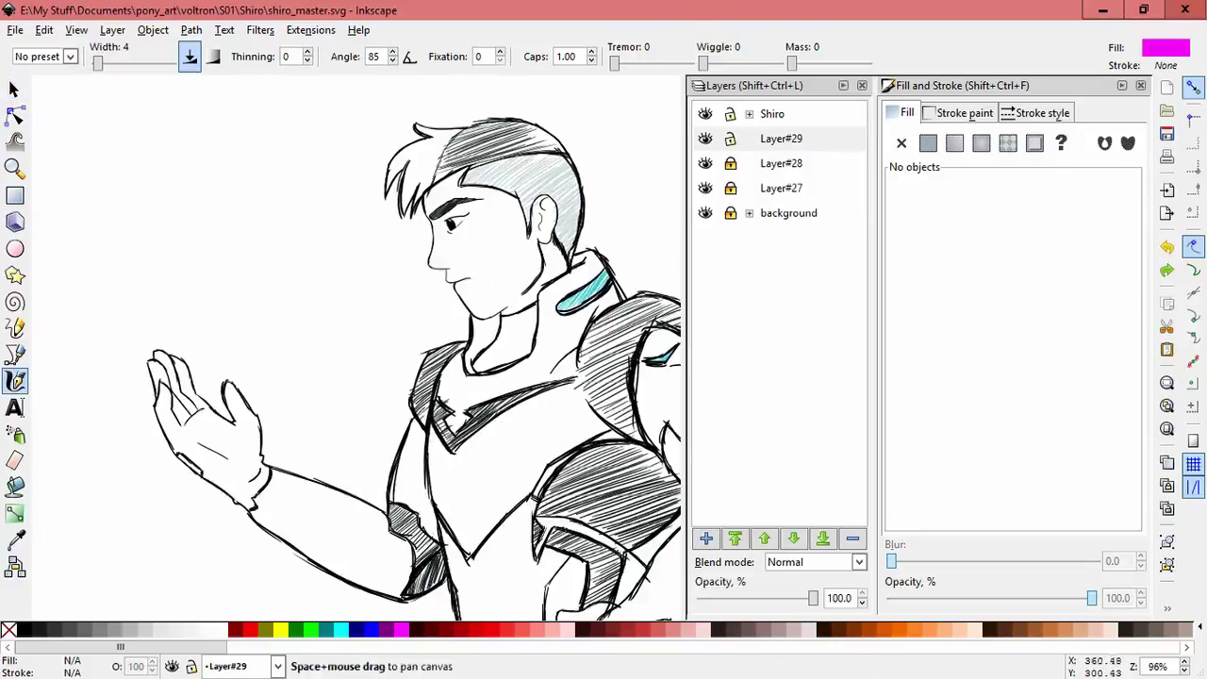
# Step: Hatch the raised hand's fingers with magenta calligraphy strokes, redrawing the first attempt
pyautogui.moveTo(87, 272); pyautogui.dragTo(102, 316)
pyautogui.moveTo(141, 273); pyautogui.dragTo(106, 358)
pyautogui.moveTo(168, 287)
pyautogui.mouseDown()
pyautogui.moveTo(111, 387)
pyautogui.moveTo(113, 407)
pyautogui.mouseUp()
pyautogui.hotkey('ctrl', 'z')
pyautogui.hotkey('ctrl', 'z')
pyautogui.hotkey('ctrl', 'z')
pyautogui.hotkey('ctrl', 'z')
pyautogui.hotkey('ctrl', 'z')
pyautogui.hotkey('ctrl', 'z')
pyautogui.hotkey('ctrl', 'z')
pyautogui.hotkey('ctrl', 'z')
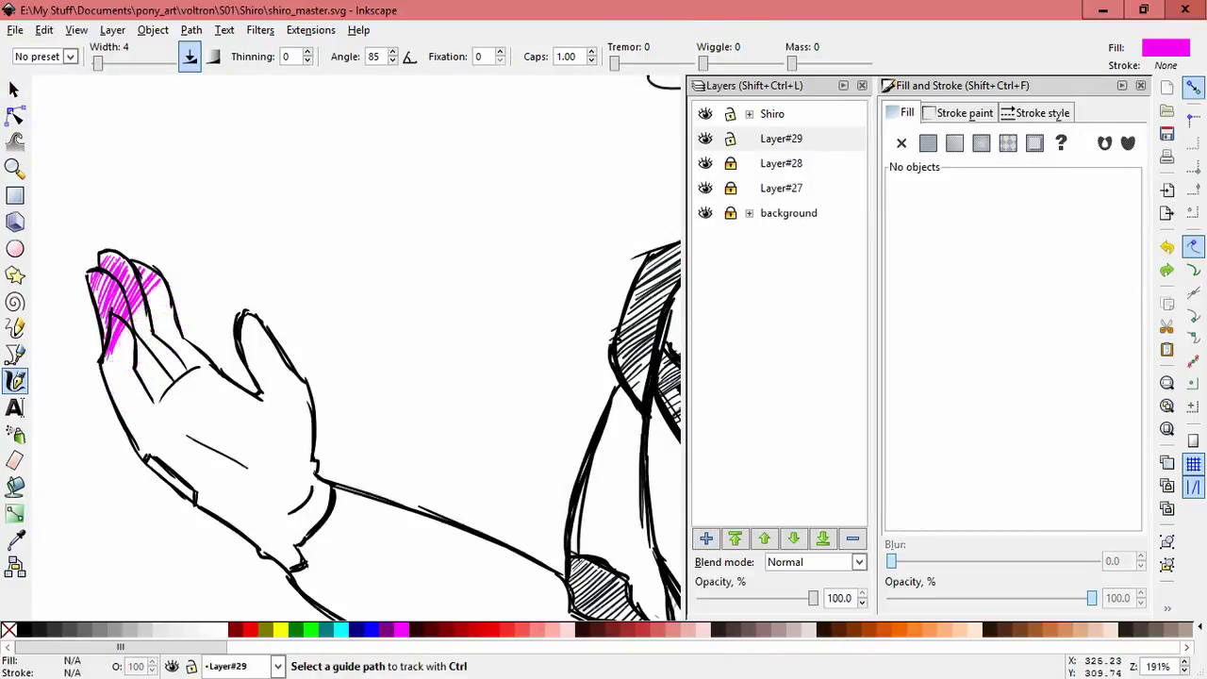
pyautogui.moveTo(89, 275); pyautogui.dragTo(98, 300)
pyautogui.moveTo(121, 259)
pyautogui.mouseDown()
pyautogui.moveTo(172, 360)
pyautogui.moveTo(139, 396)
pyautogui.mouseUp()
pyautogui.moveTo(136, 325); pyautogui.dragTo(108, 390)
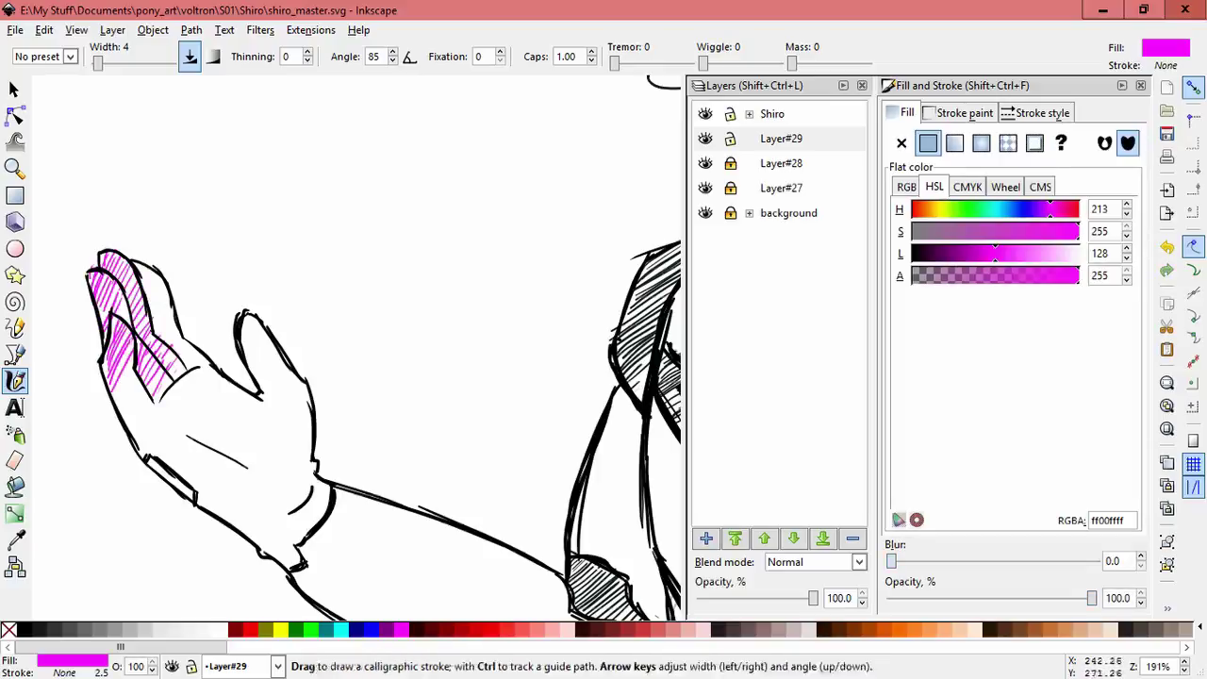
pyautogui.moveTo(173, 291)
pyautogui.mouseDown()
pyautogui.moveTo(148, 330)
pyautogui.moveTo(185, 370)
pyautogui.moveTo(156, 407)
pyautogui.mouseUp()
# Step: Extend the magenta hatching over the palm, wrist and thumb
pyautogui.moveTo(210, 364); pyautogui.dragTo(166, 460)
pyautogui.moveTo(235, 380); pyautogui.dragTo(194, 476)
pyautogui.moveTo(272, 400); pyautogui.dragTo(222, 495)
pyautogui.moveTo(251, 462); pyautogui.dragTo(233, 502)
pyautogui.moveTo(283, 424); pyautogui.dragTo(247, 528)
pyautogui.moveTo(315, 456); pyautogui.dragTo(273, 558)
pyautogui.moveTo(260, 315)
pyautogui.mouseDown()
pyautogui.moveTo(243, 356)
pyautogui.moveTo(281, 429)
pyautogui.mouseUp()
# Step: Draw a flame-like magenta glow contour around the hand, fit the page, and save
pyautogui.moveTo(260, 571); pyautogui.dragTo(80, 386)
pyautogui.moveTo(79, 309)
pyautogui.mouseDown()
pyautogui.moveTo(75, 155)
pyautogui.moveTo(318, 409)
pyautogui.mouseUp()
pyautogui.scroll(-2, 395, 302)
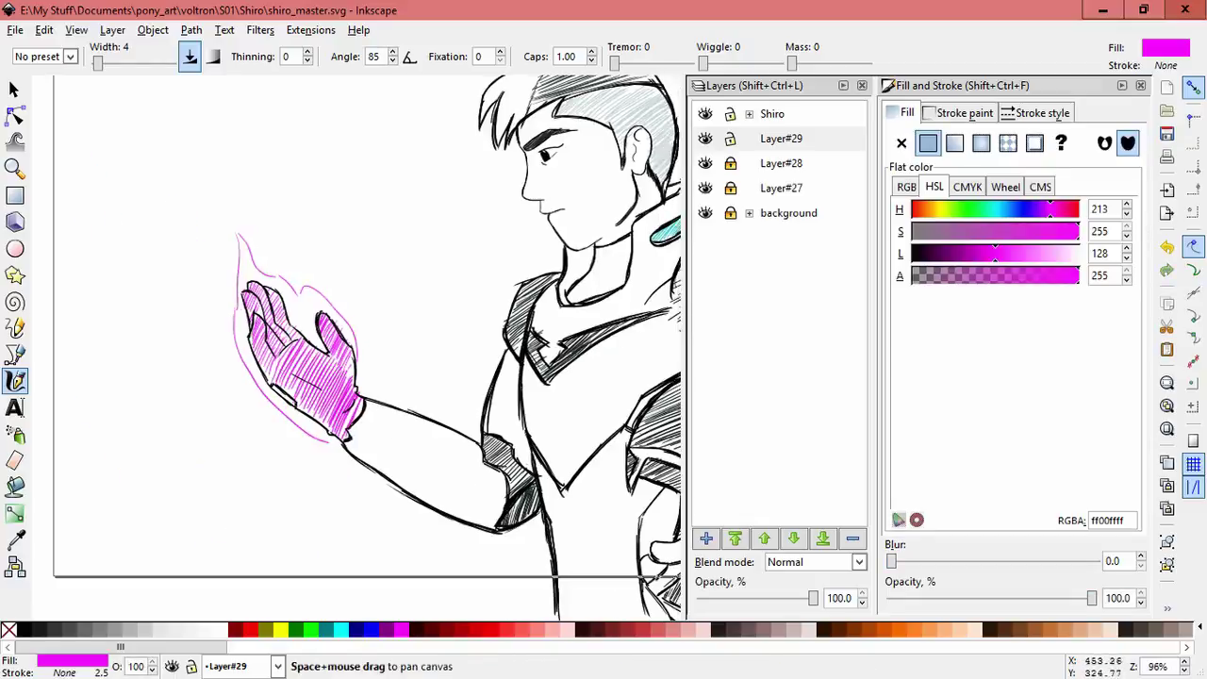
pyautogui.press('5')
pyautogui.press('s')
pyautogui.hotkey('ctrl', 's')
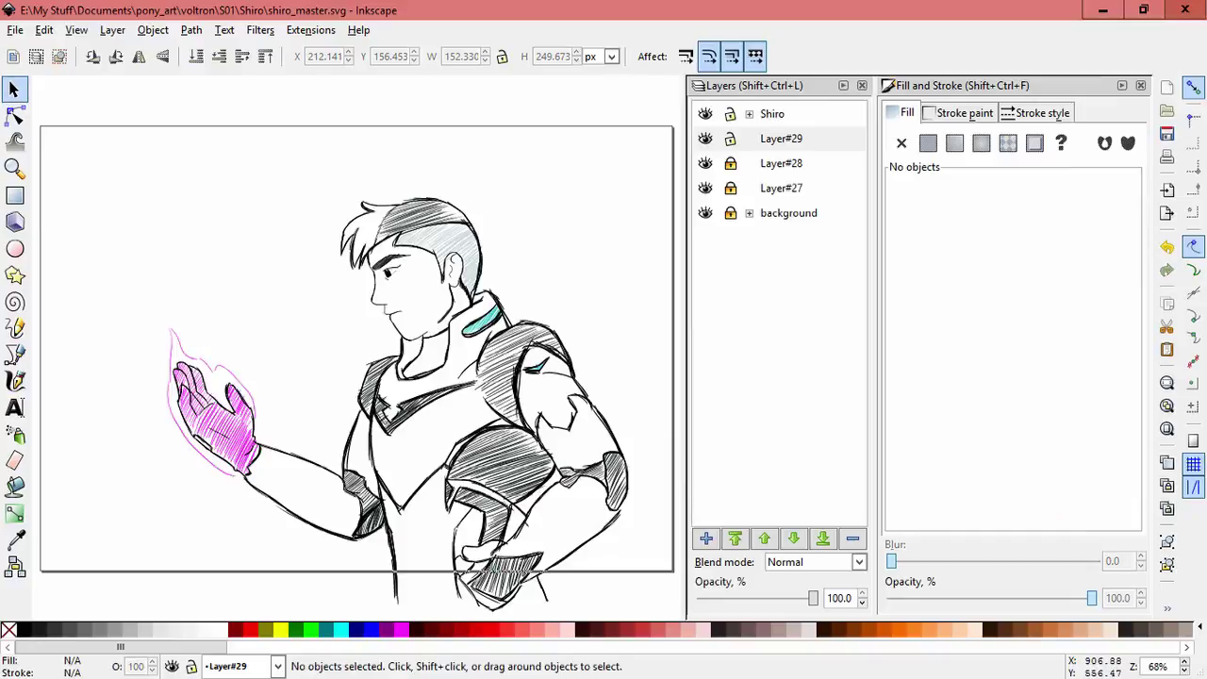